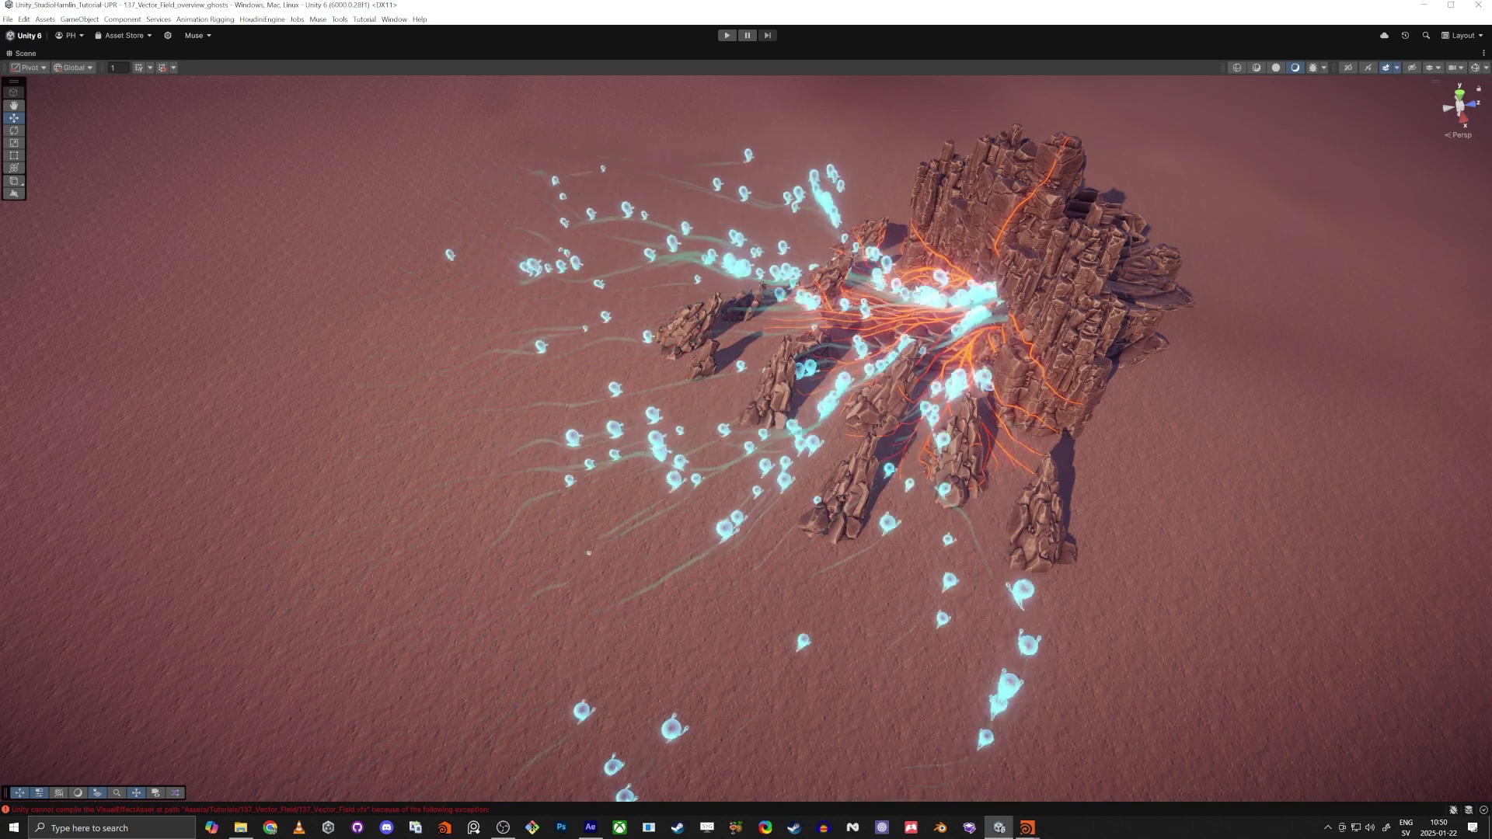
Open the 137_Vector_Field scene from the 137_Vector_Field tutorial folder
{"action": "middle_click_drag", "start_coordinate": [919, 293], "coordinate": [943, 358]}
{"action": "left_click_drag", "start_coordinate": [943, 357], "coordinate": [927, 342], "text": "alt"}
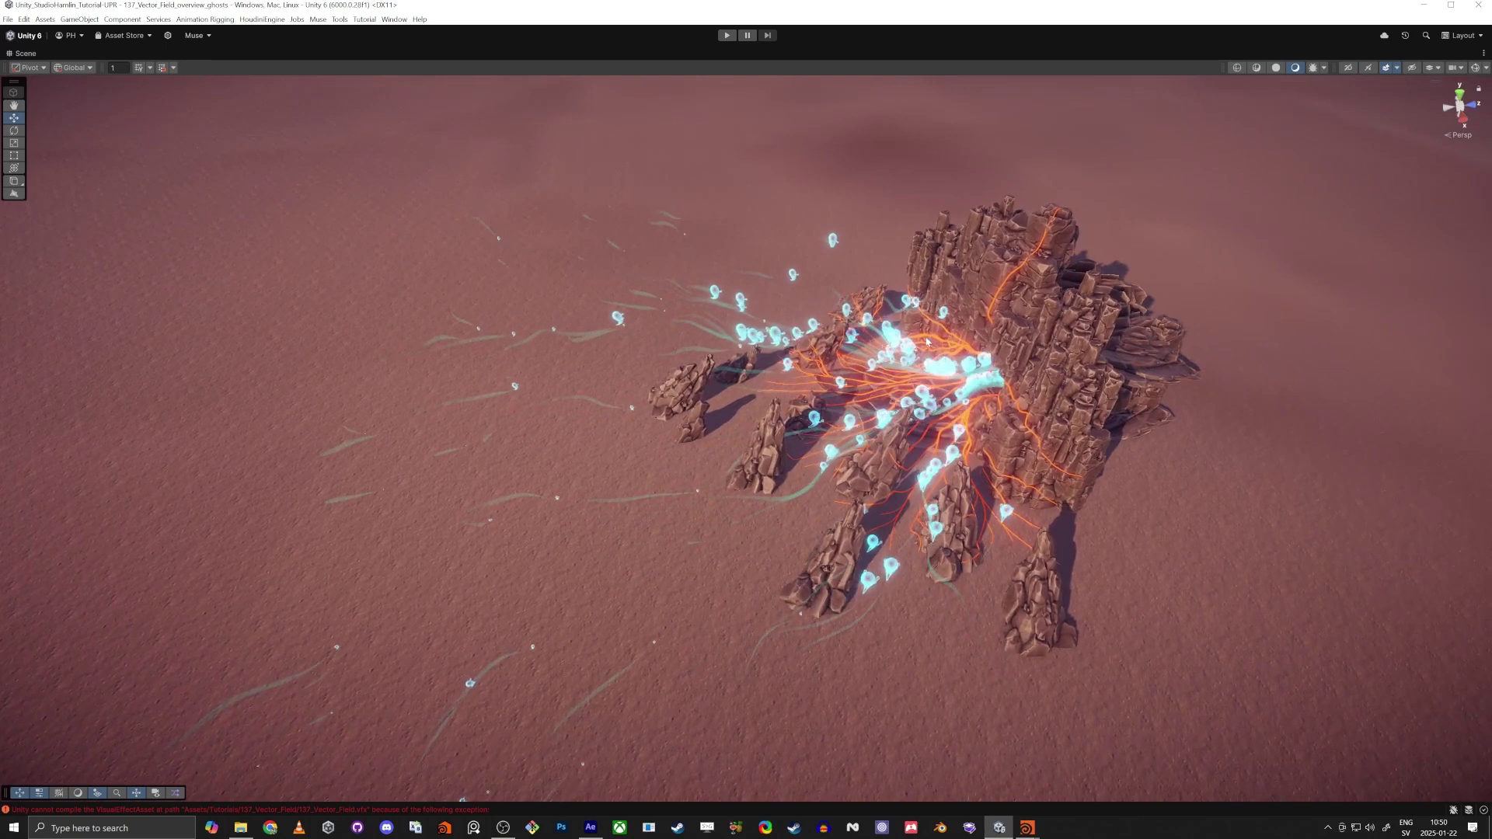
{"action": "key", "text": "shift+space"}
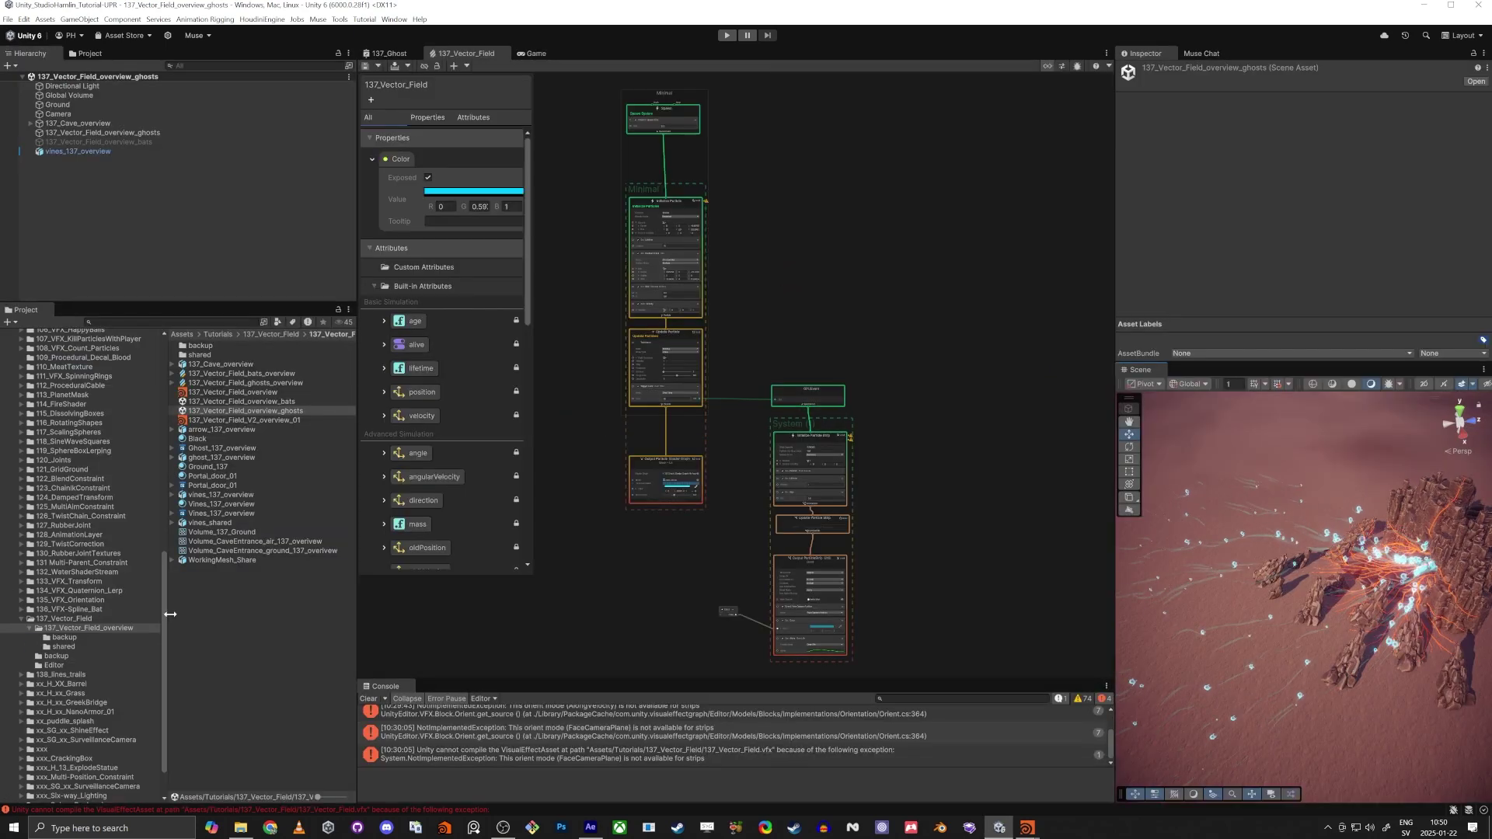
{"action": "left_click", "coordinate": [132, 618]}
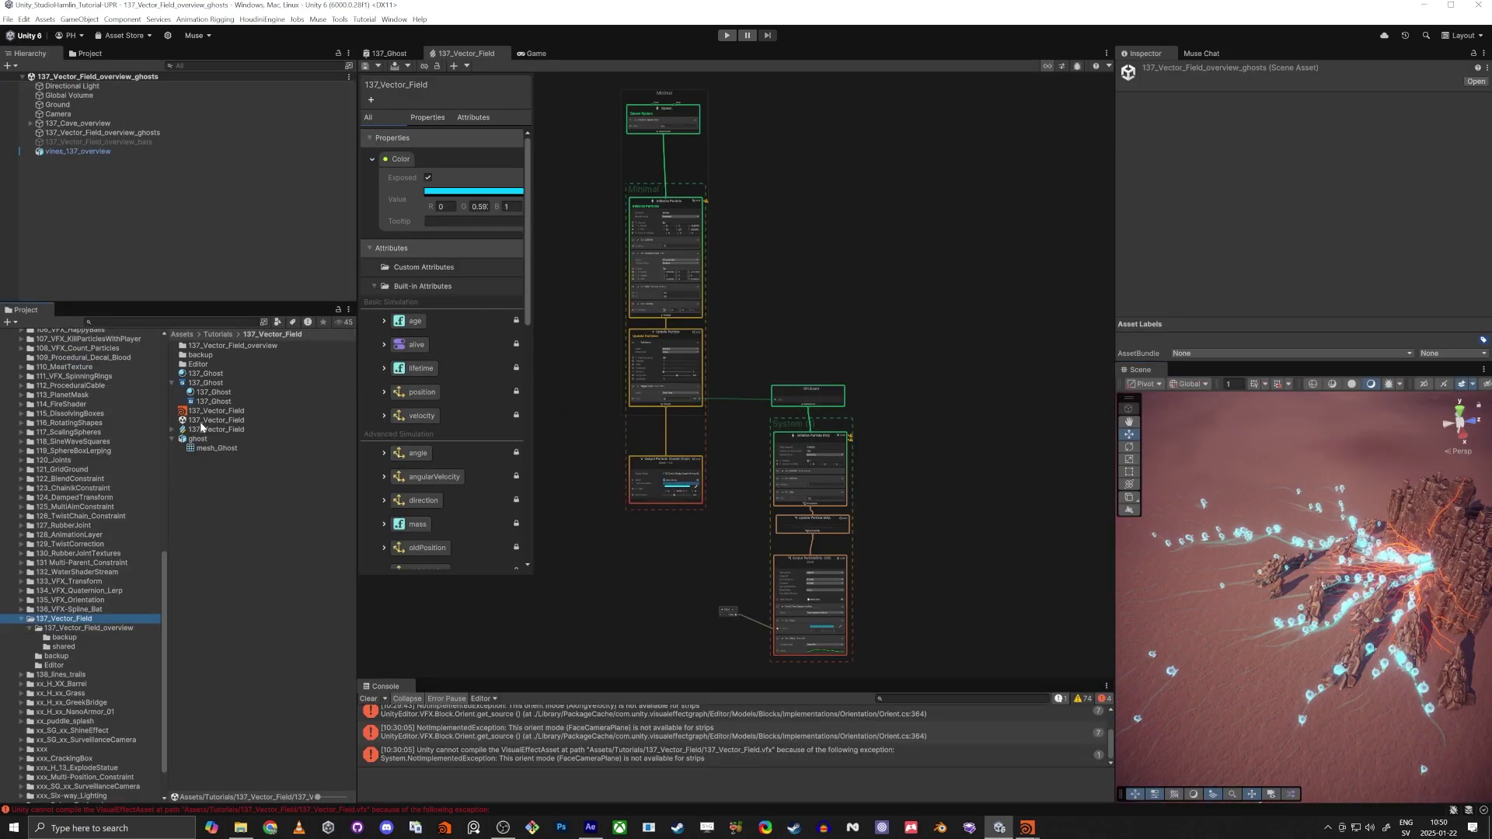
{"action": "left_click", "coordinate": [219, 419]}
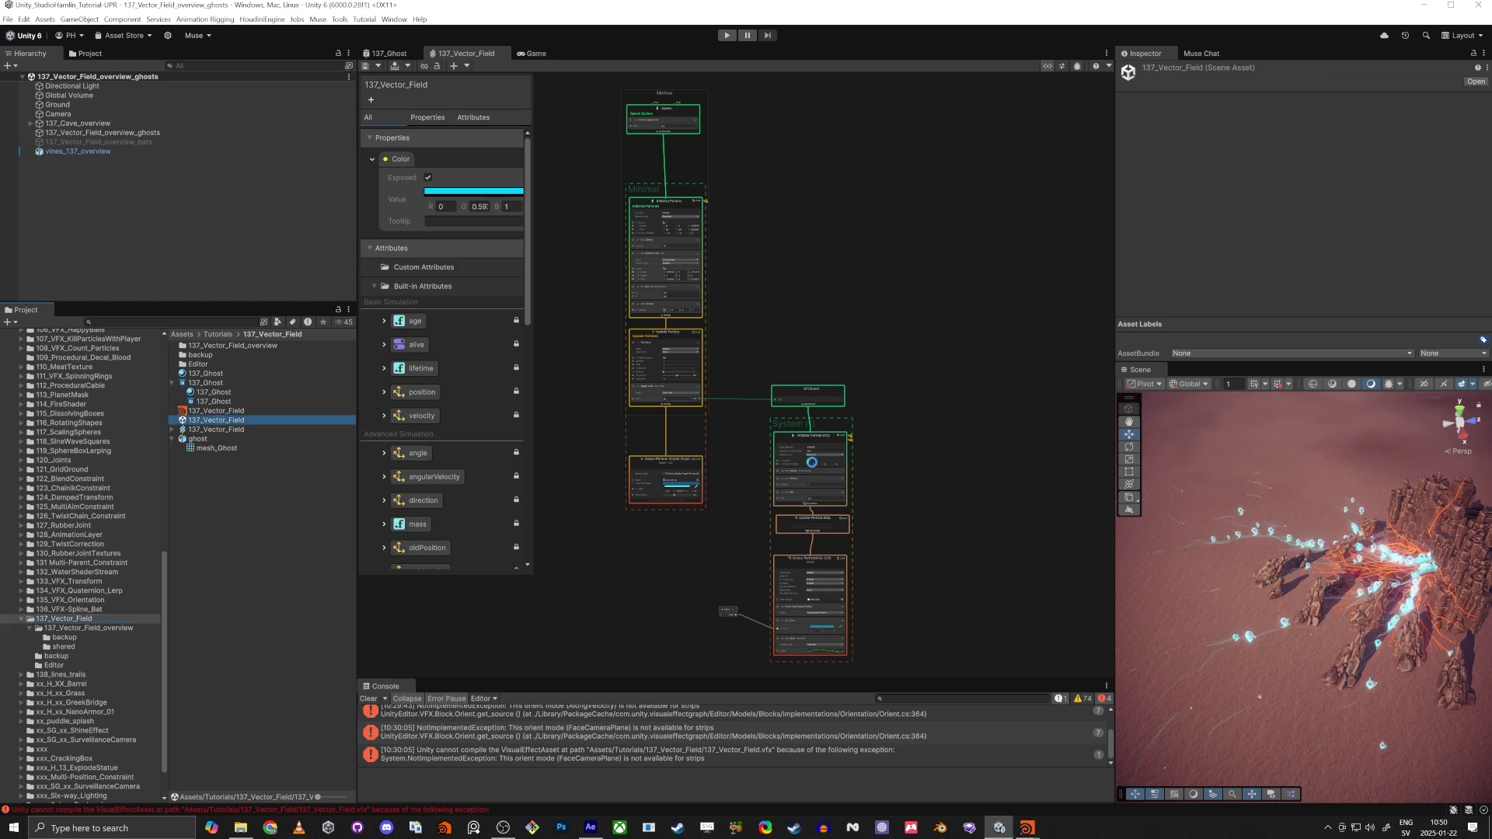
Inspect the scene enlarged, and dock the Scene view as the first tab of the central area
{"action": "right_click_drag", "start_coordinate": [1210, 565], "coordinate": [1227, 587]}
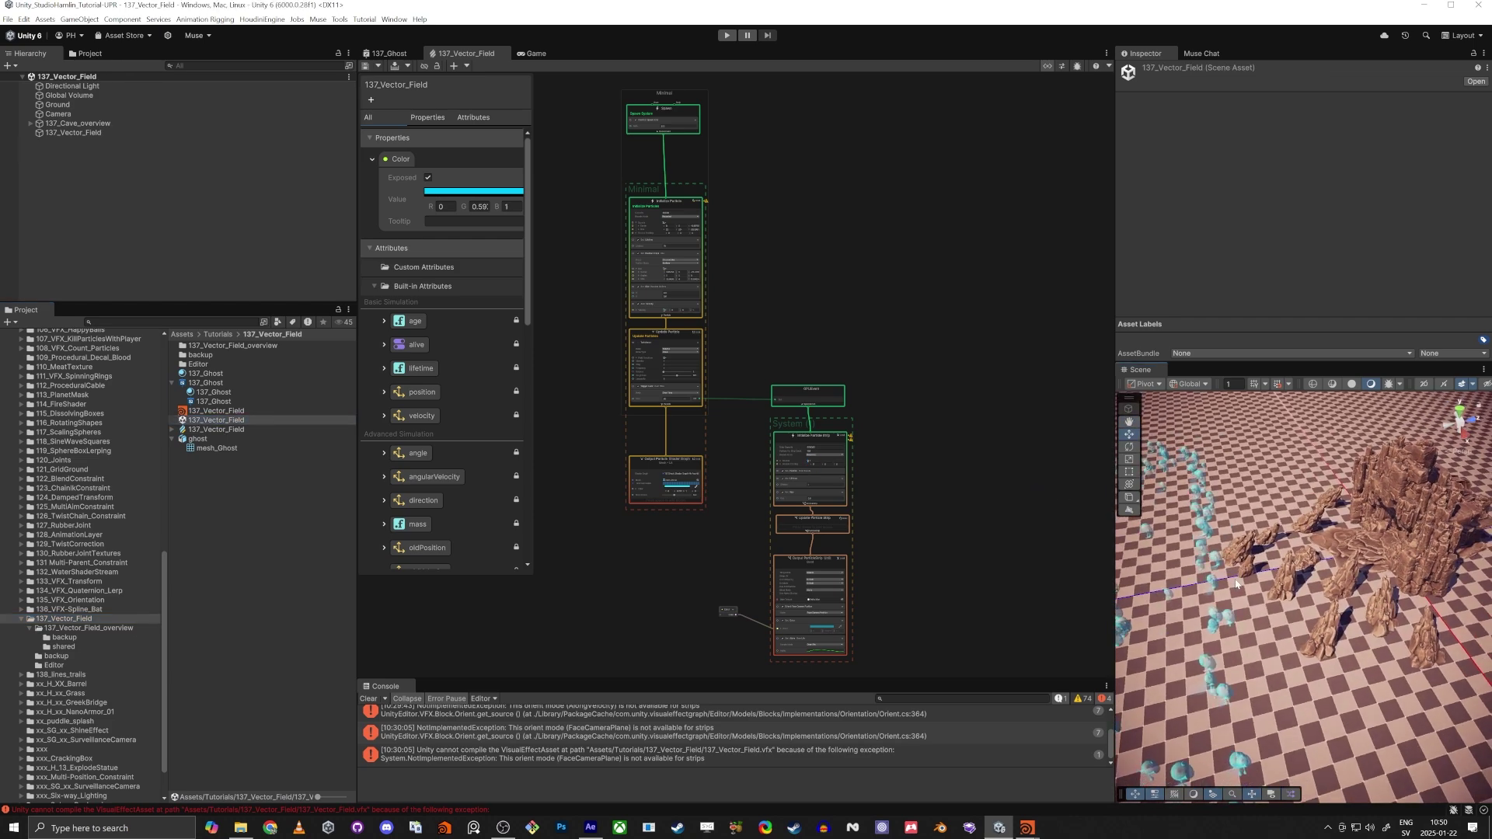
{"action": "key", "text": "shift+space"}
{"action": "right_click_drag", "start_coordinate": [707, 517], "coordinate": [802, 462]}
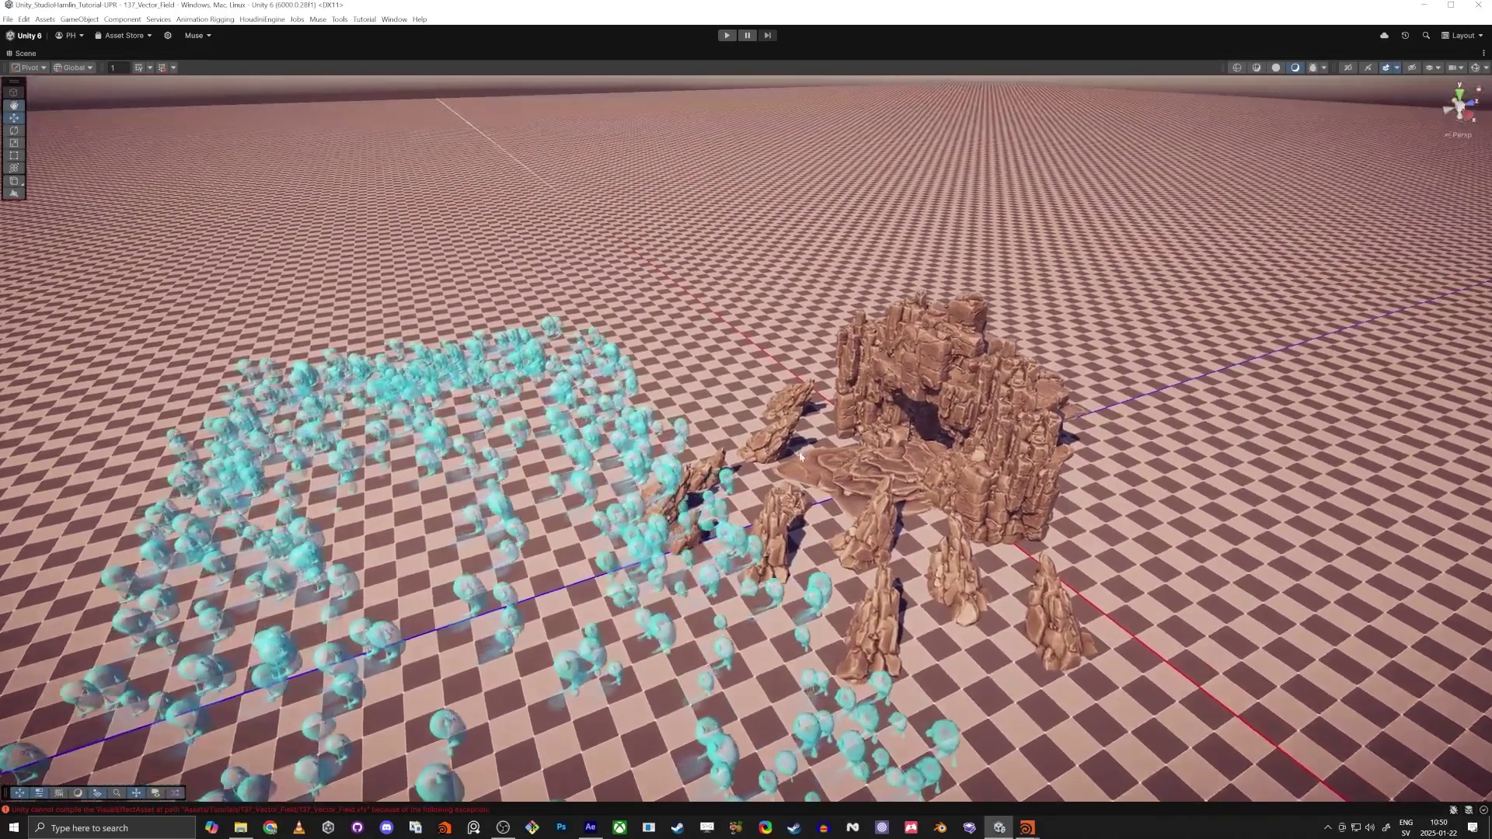
{"action": "key", "text": "shift+space"}
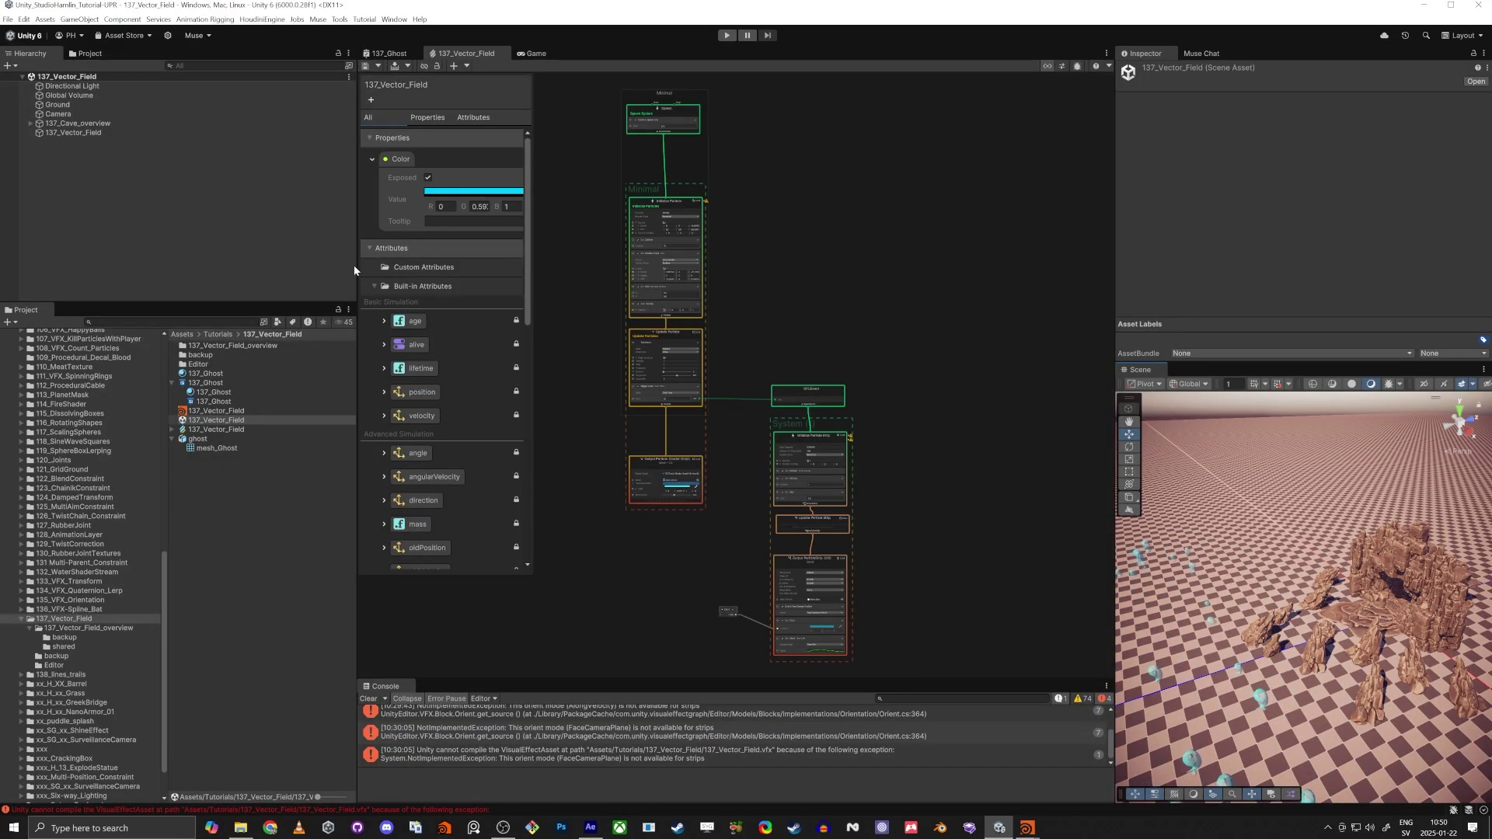
{"action": "left_click_drag", "start_coordinate": [1164, 372], "coordinate": [397, 80]}
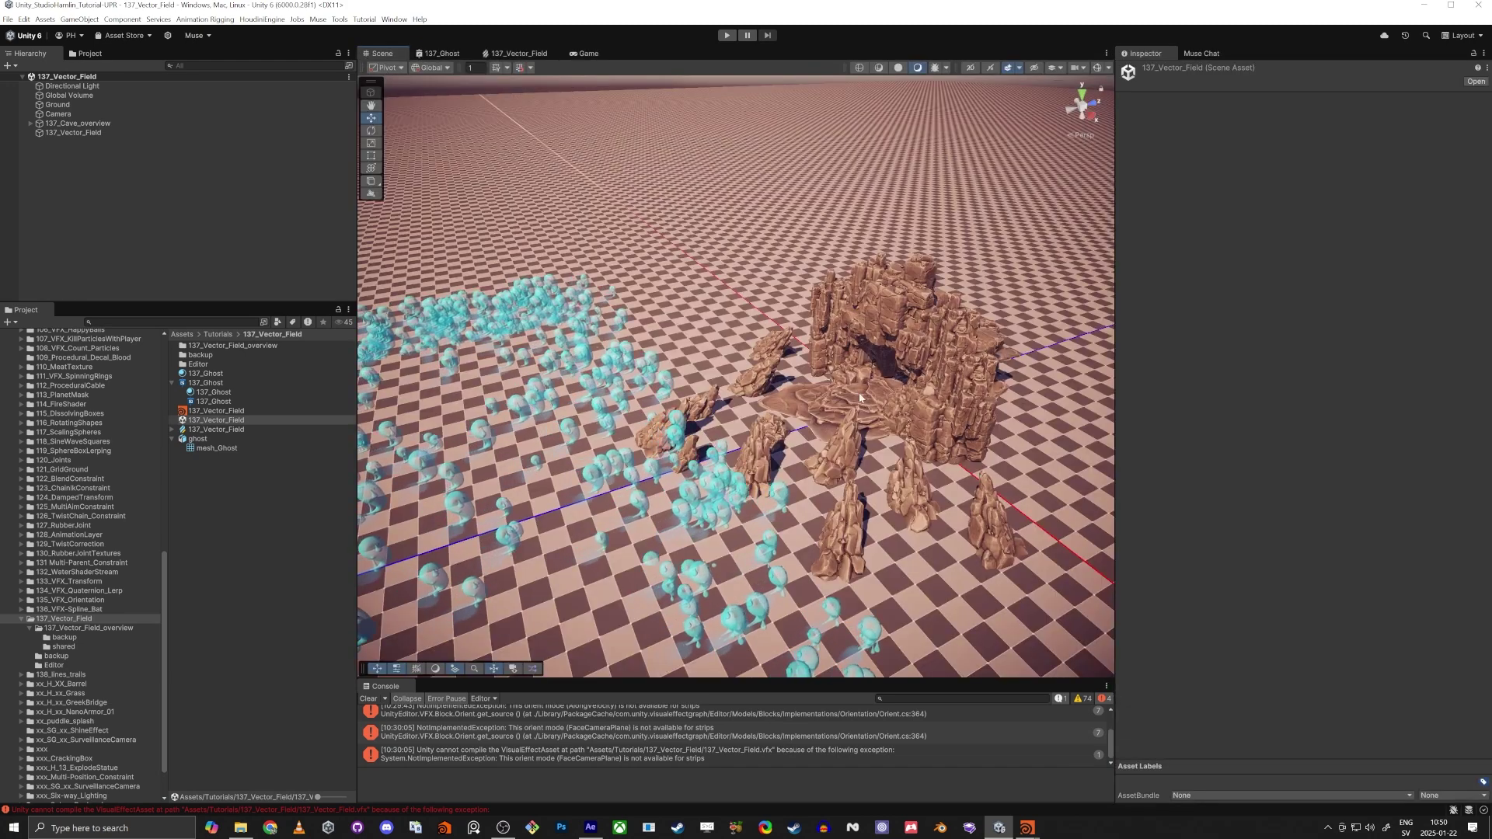
{"action": "key", "text": "w"}
{"action": "right_click_drag", "start_coordinate": [843, 317], "coordinate": [864, 333]}
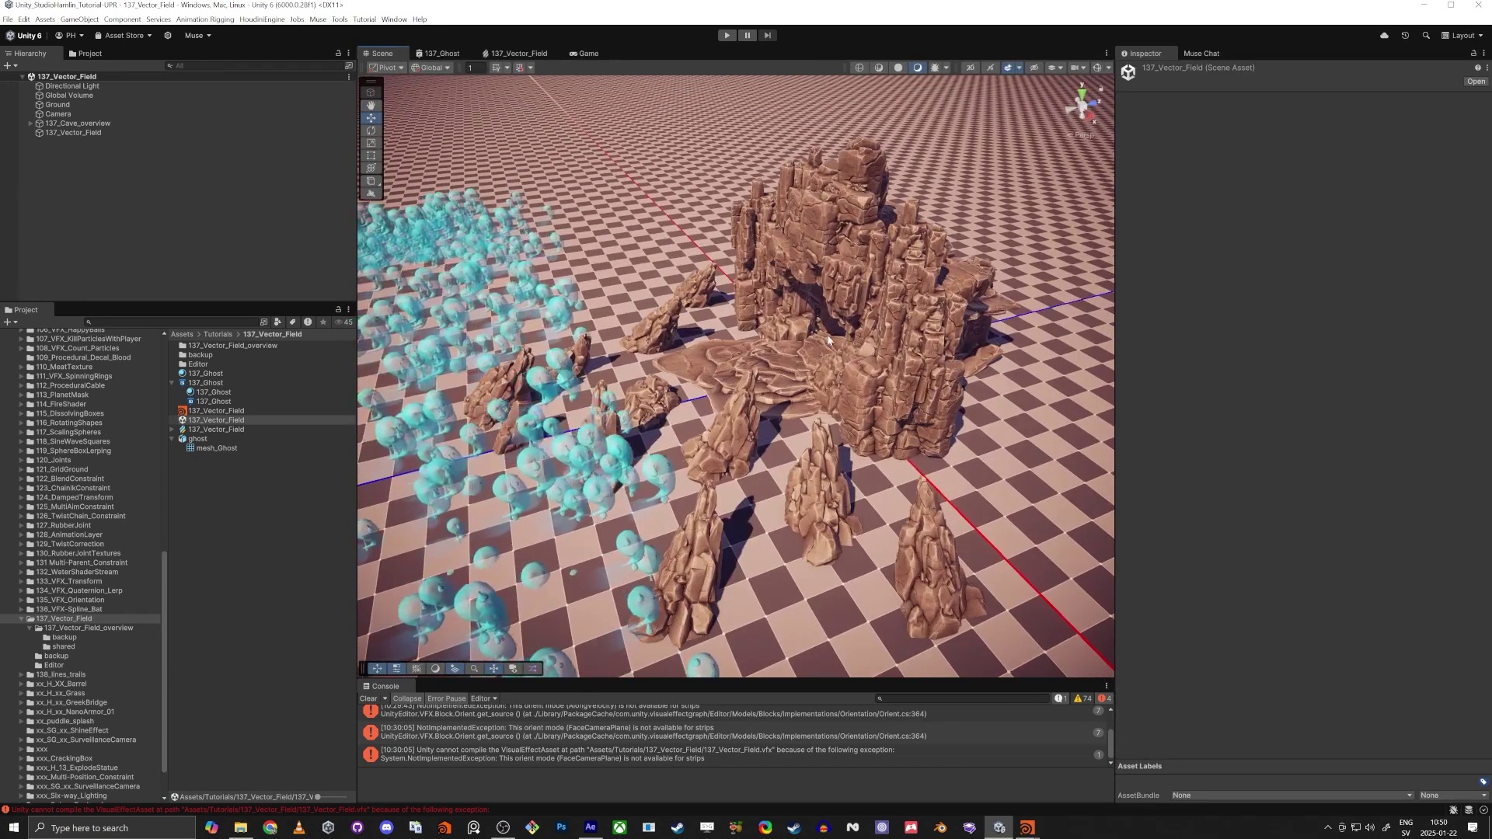
{"action": "left_click", "coordinate": [696, 339]}
{"action": "right_click_drag", "start_coordinate": [696, 339], "coordinate": [777, 466]}
{"action": "mouse_move", "coordinate": [812, 215]}
{"action": "left_mouse_down"}
{"action": "mouse_move", "coordinate": [831, 144]}
{"action": "mouse_move", "coordinate": [826, 253]}
{"action": "mouse_move", "coordinate": [826, 191]}
{"action": "left_mouse_up"}
{"action": "key", "text": "ctrl+z"}
Deactivate the 137_Vector_Field visual effect object so that only the cave and ground are shown
{"action": "left_click", "coordinate": [101, 135]}
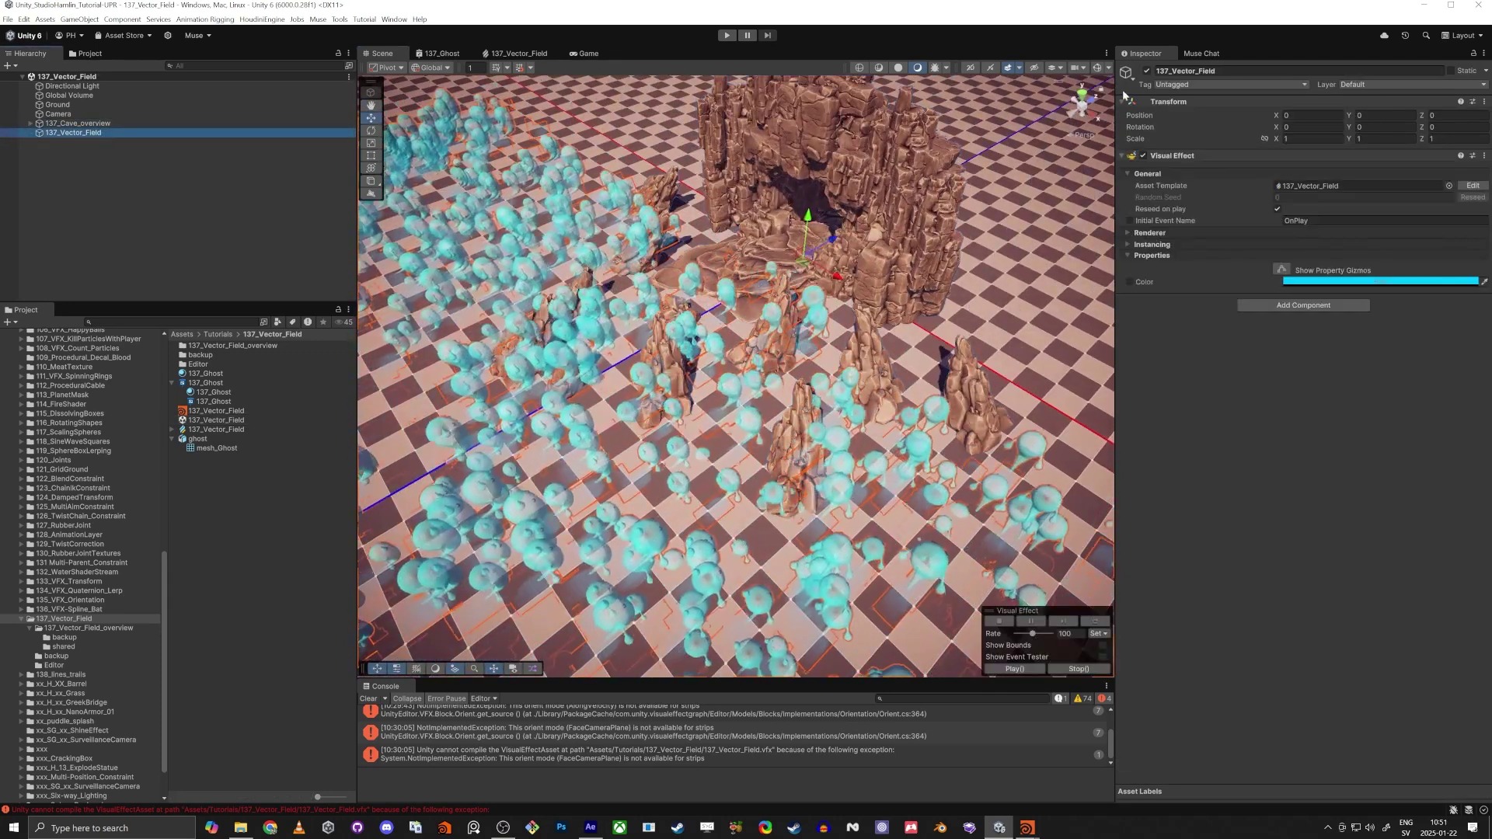
{"action": "left_click", "coordinate": [1146, 72]}
{"action": "right_click_drag", "start_coordinate": [668, 249], "coordinate": [681, 200]}
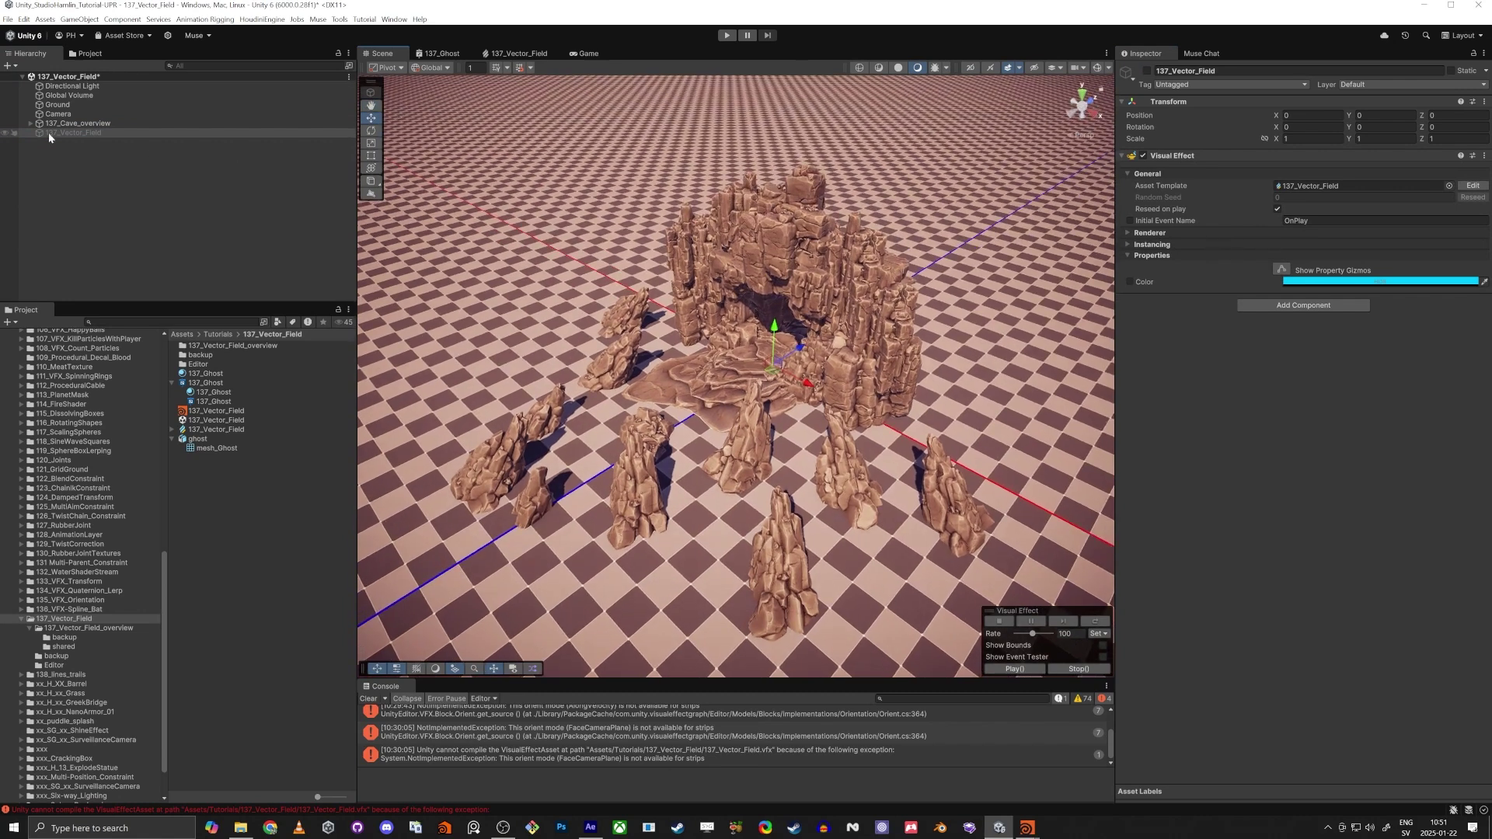
Begin an FBX export of the 137_Cave_overview object and name it Houdini_Reference_137_Cave_overview
{"action": "left_click", "coordinate": [77, 124]}
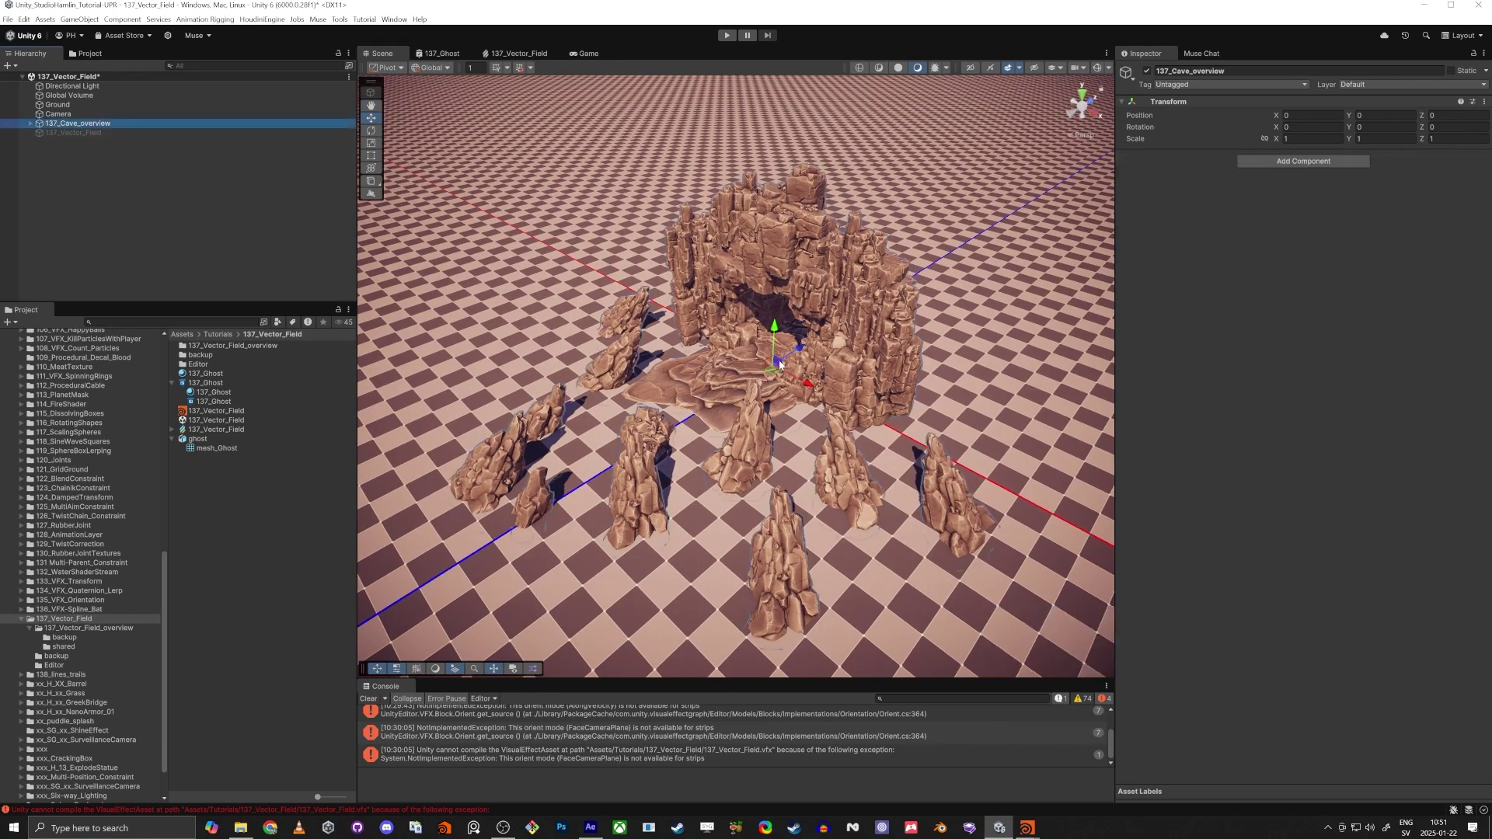
{"action": "mouse_move", "coordinate": [780, 364]}
{"action": "left_mouse_down"}
{"action": "mouse_move", "coordinate": [797, 257]}
{"action": "mouse_move", "coordinate": [784, 346]}
{"action": "left_mouse_up"}
{"action": "key", "text": "ctrl+z"}
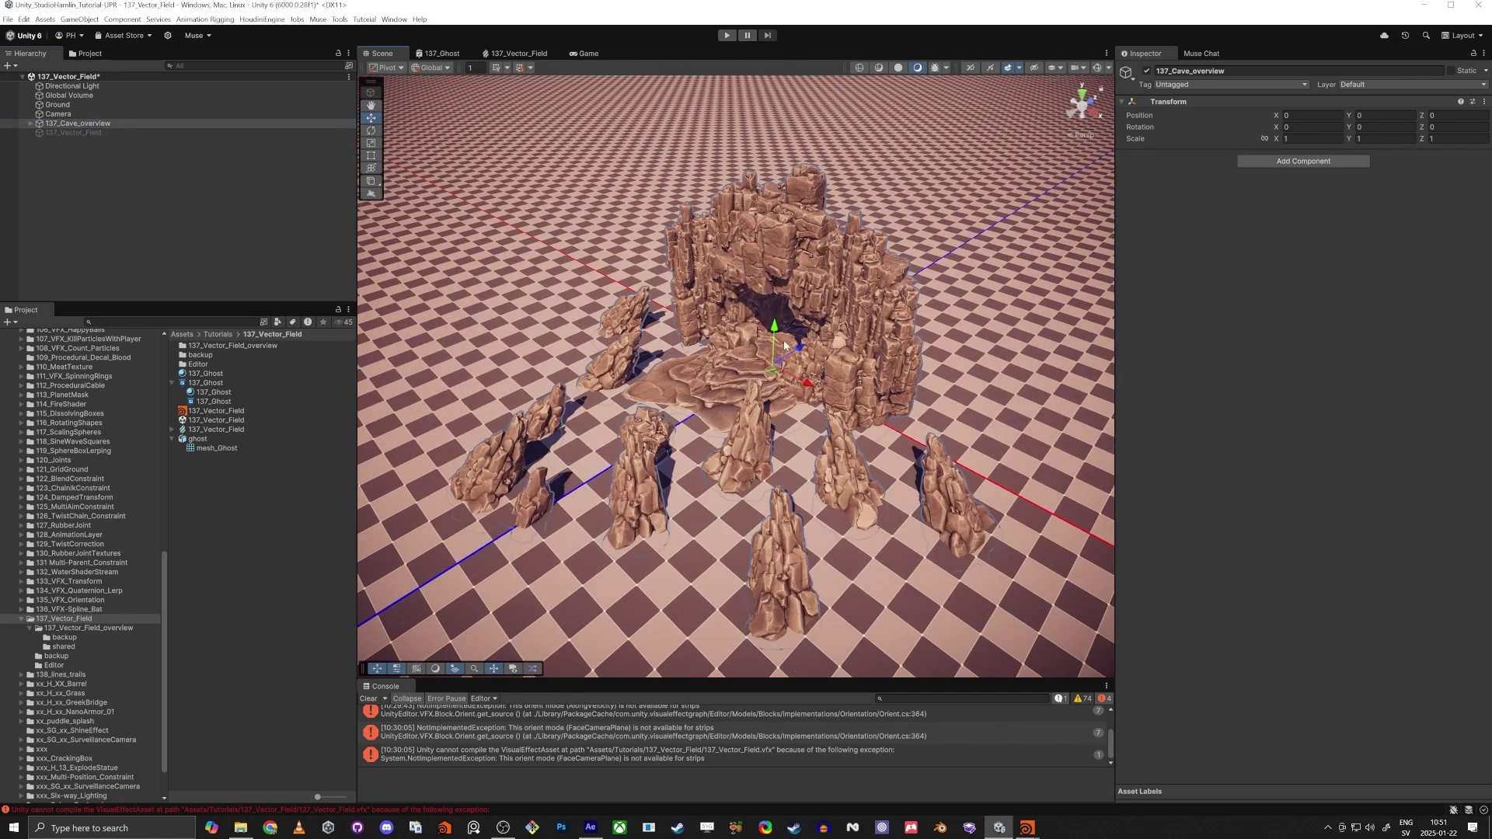
{"action": "left_click", "coordinate": [81, 20]}
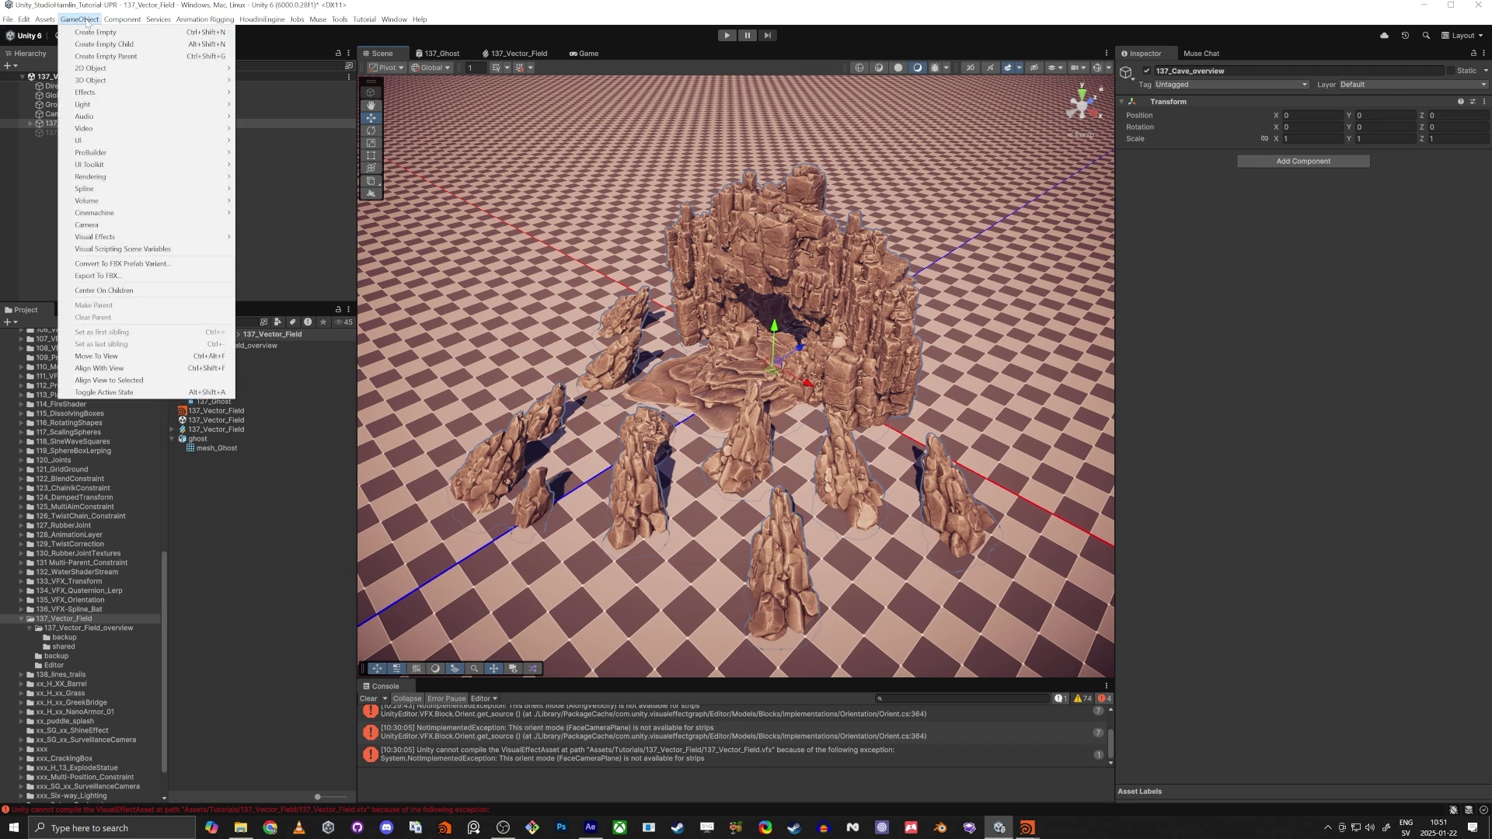
{"action": "left_click", "coordinate": [143, 276]}
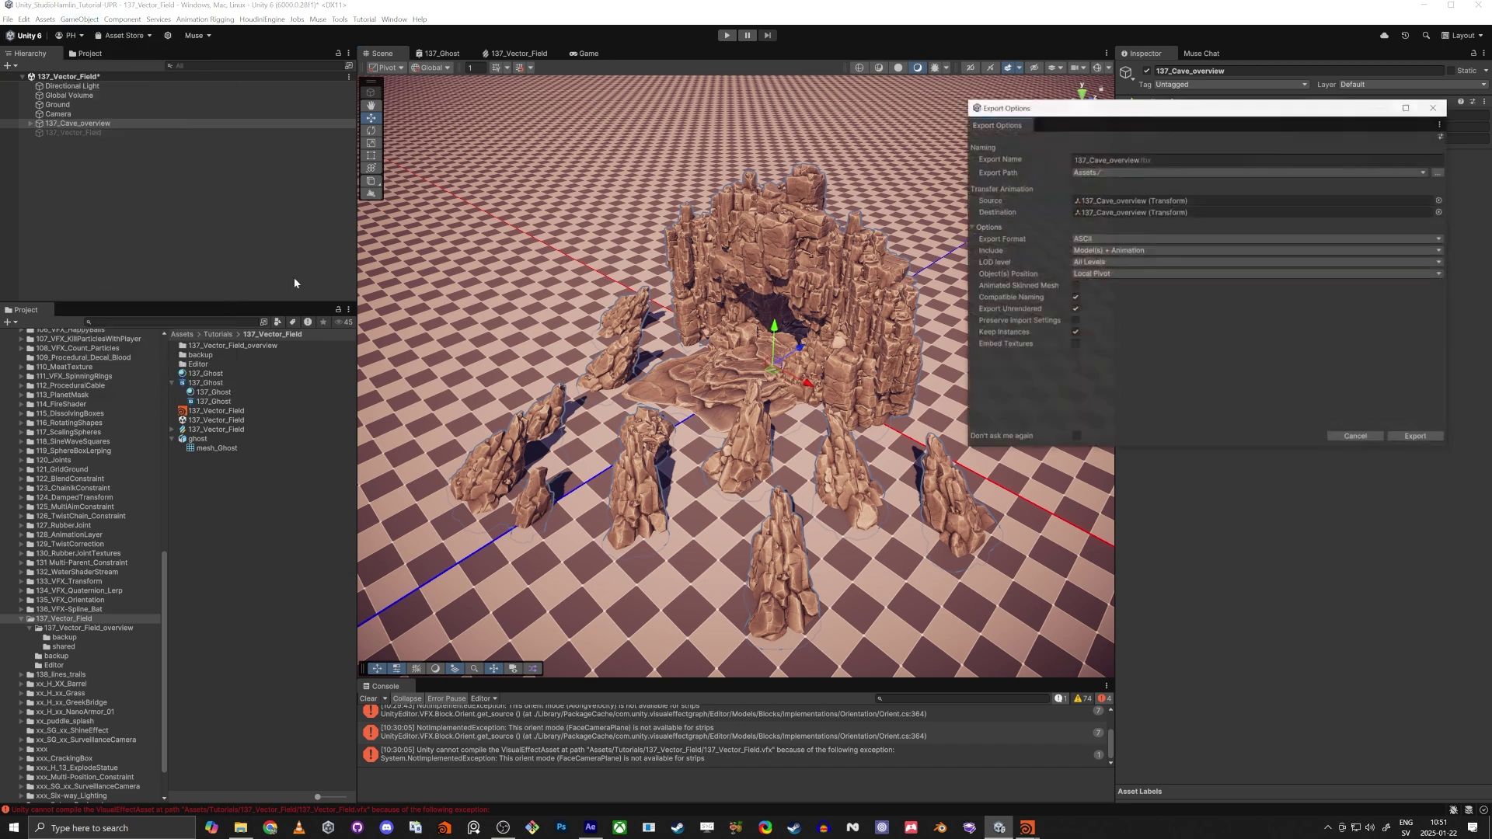
{"action": "left_click", "coordinate": [1082, 160]}
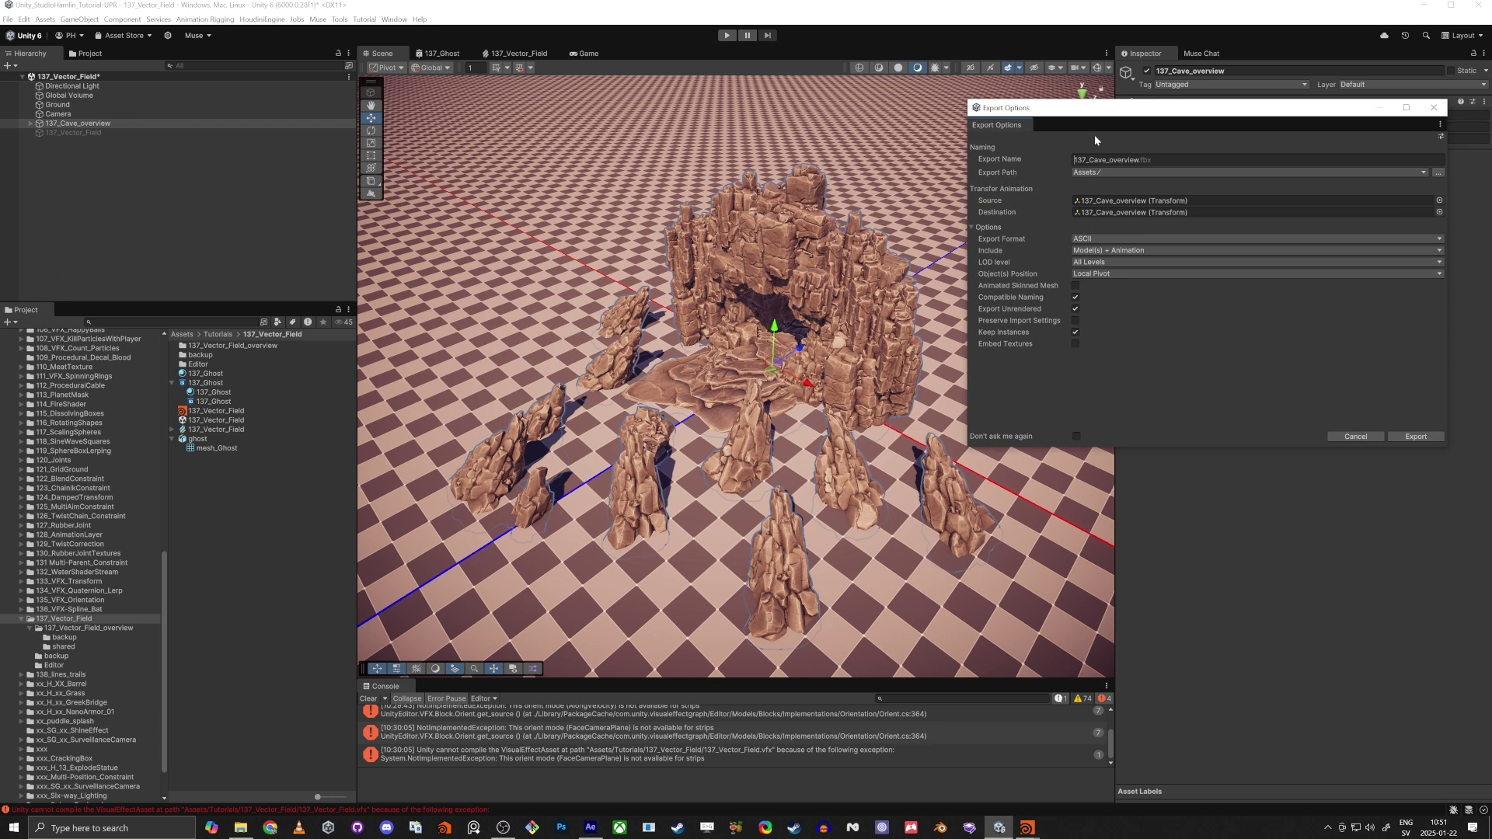
{"action": "type", "text": "Houdini_Reference_"}
Set the export path to the Assets/Tutorials/137_Vector_Field folder
{"action": "left_click", "coordinate": [1439, 174]}
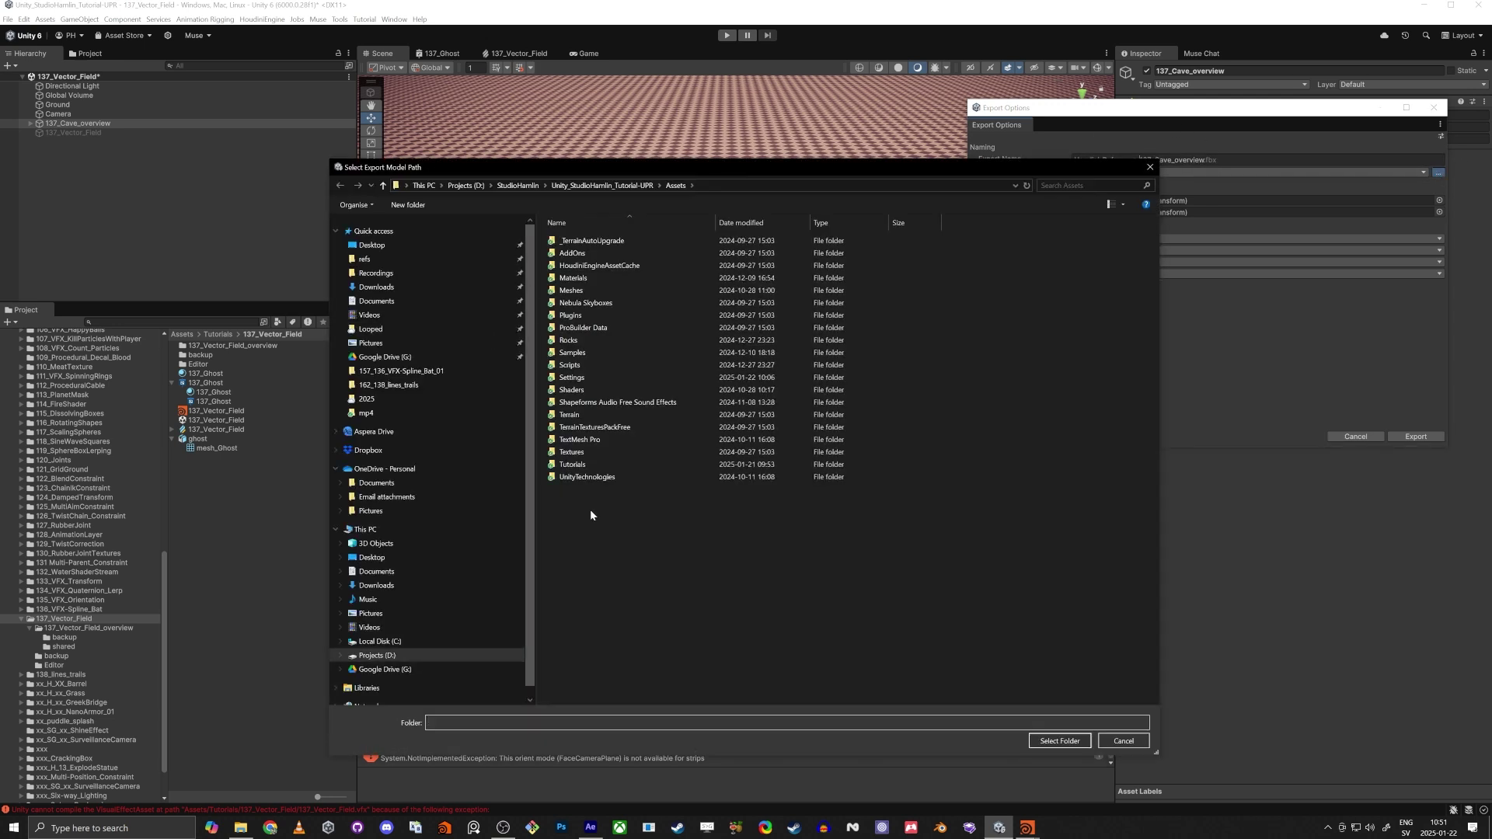
{"action": "scroll", "coordinate": [582, 459], "scroll_direction": "down", "scroll_amount": 12}
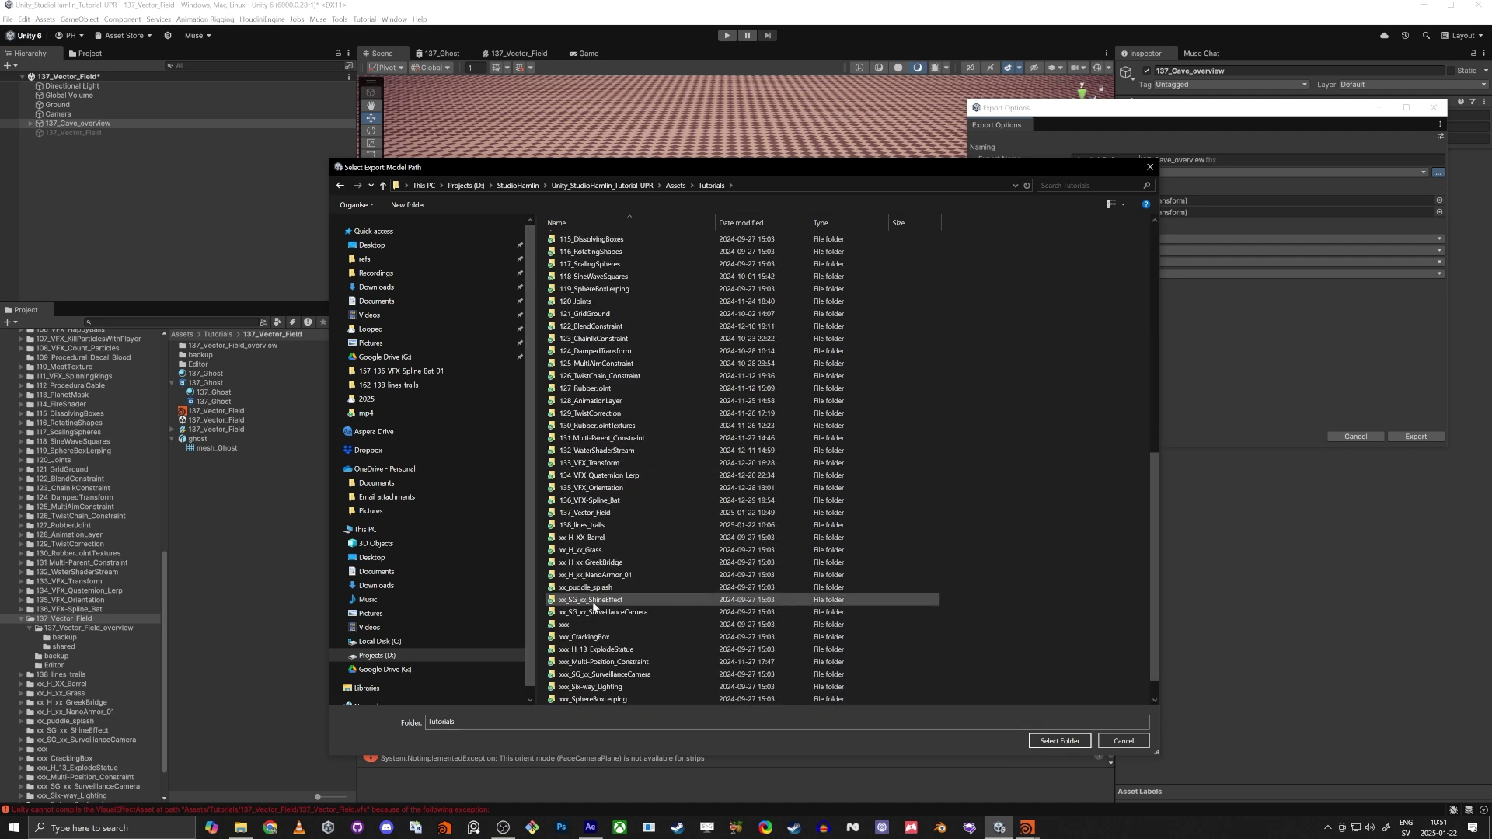
{"action": "double_click", "coordinate": [586, 513]}
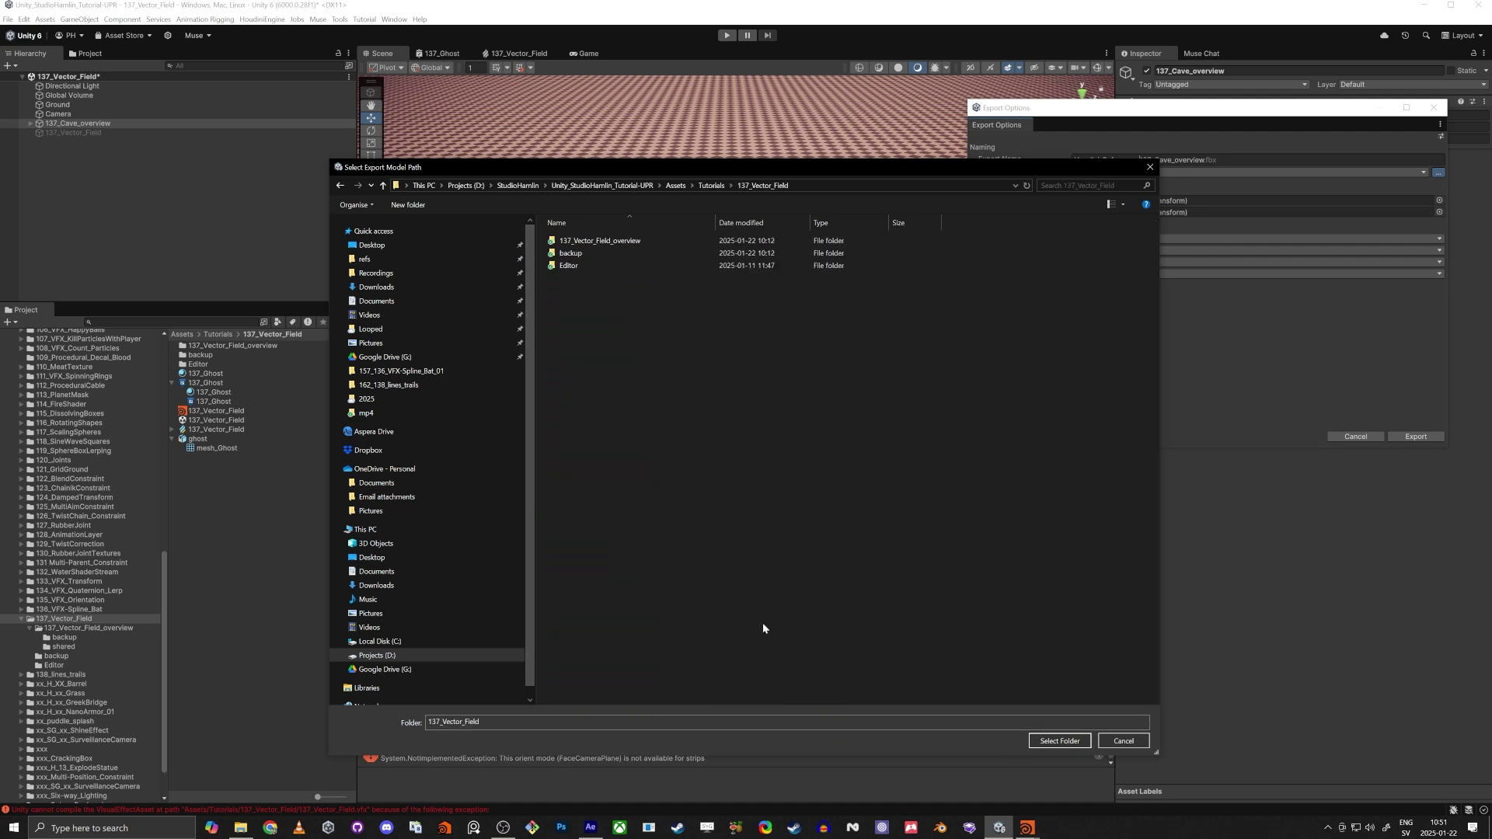
{"action": "left_click", "coordinate": [1058, 740]}
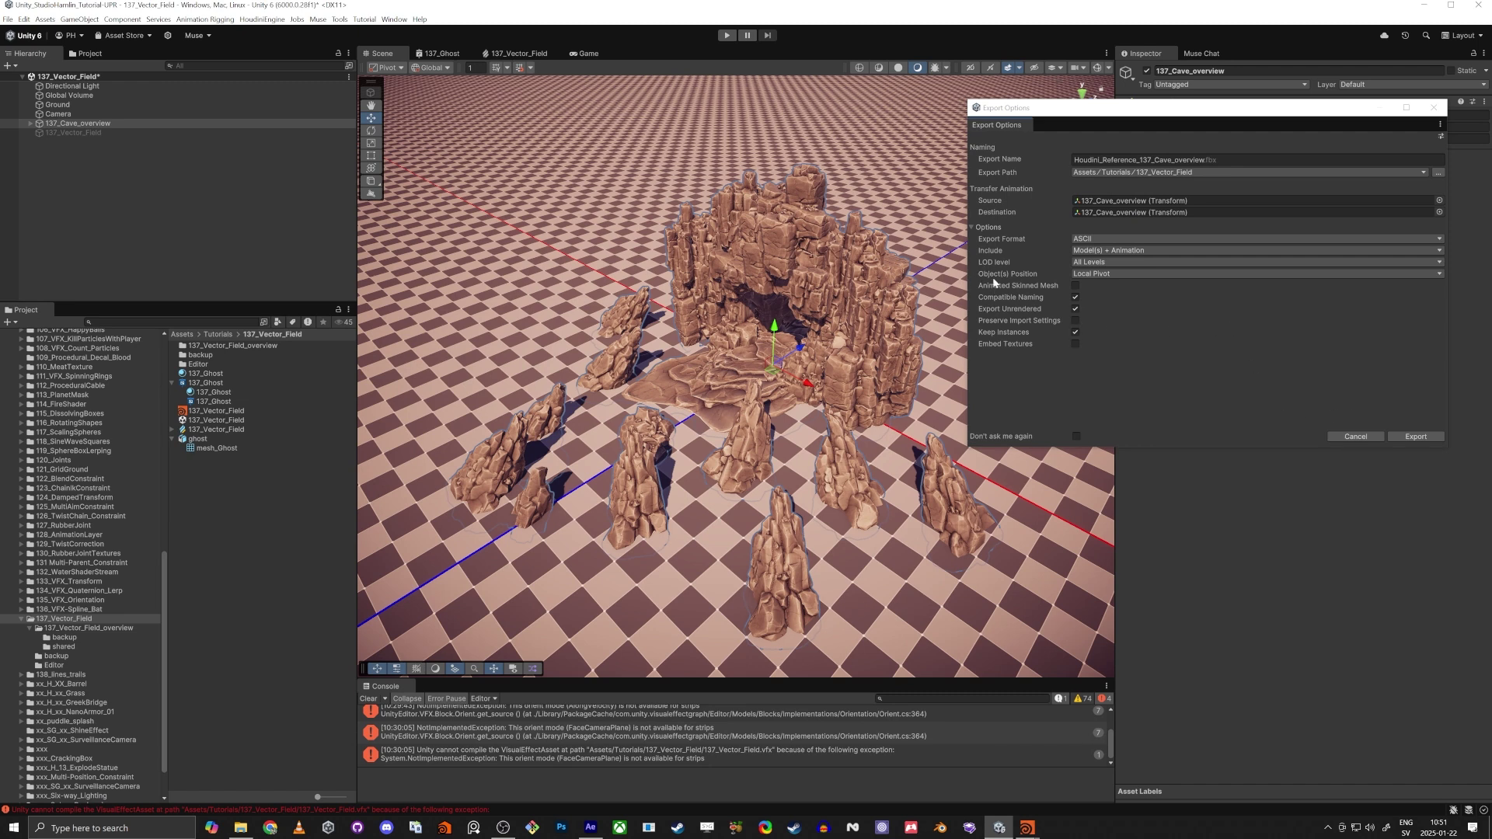
Set the exported object's position to World Absolute and export the FBX
{"action": "left_click", "coordinate": [1112, 274]}
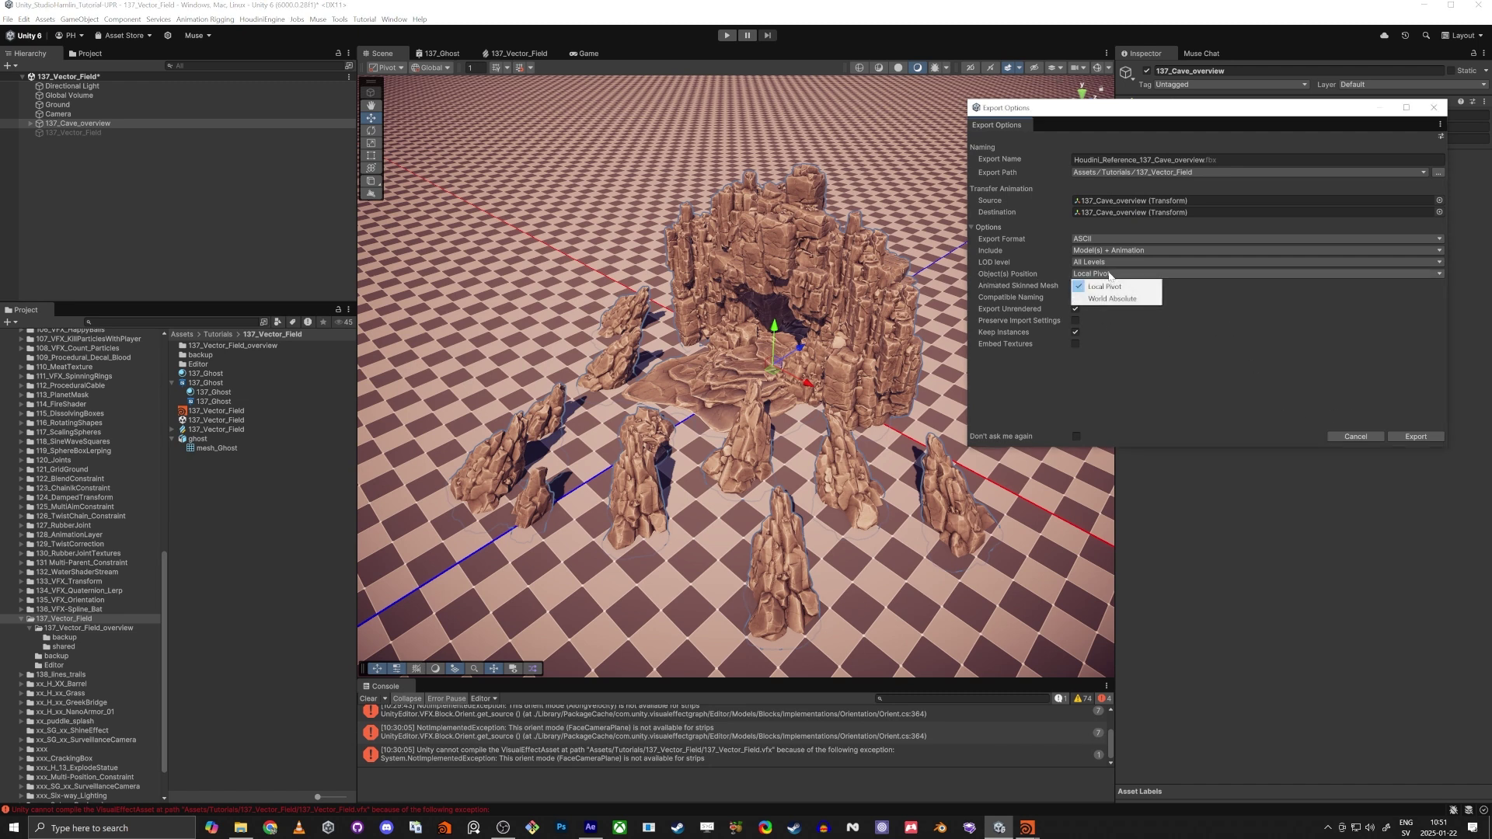
{"action": "left_click", "coordinate": [1136, 299]}
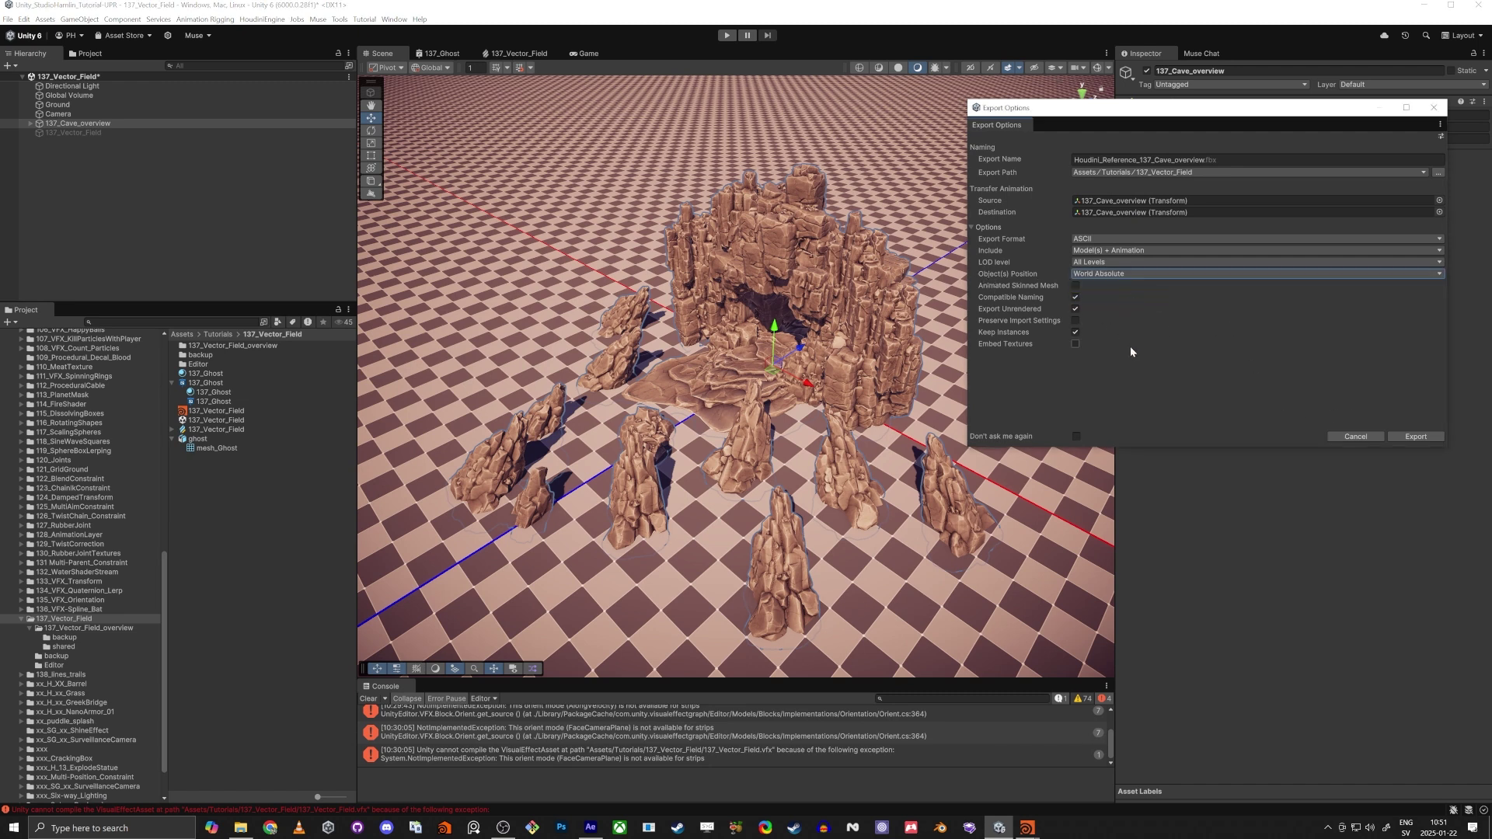
{"action": "left_click", "coordinate": [1413, 438]}
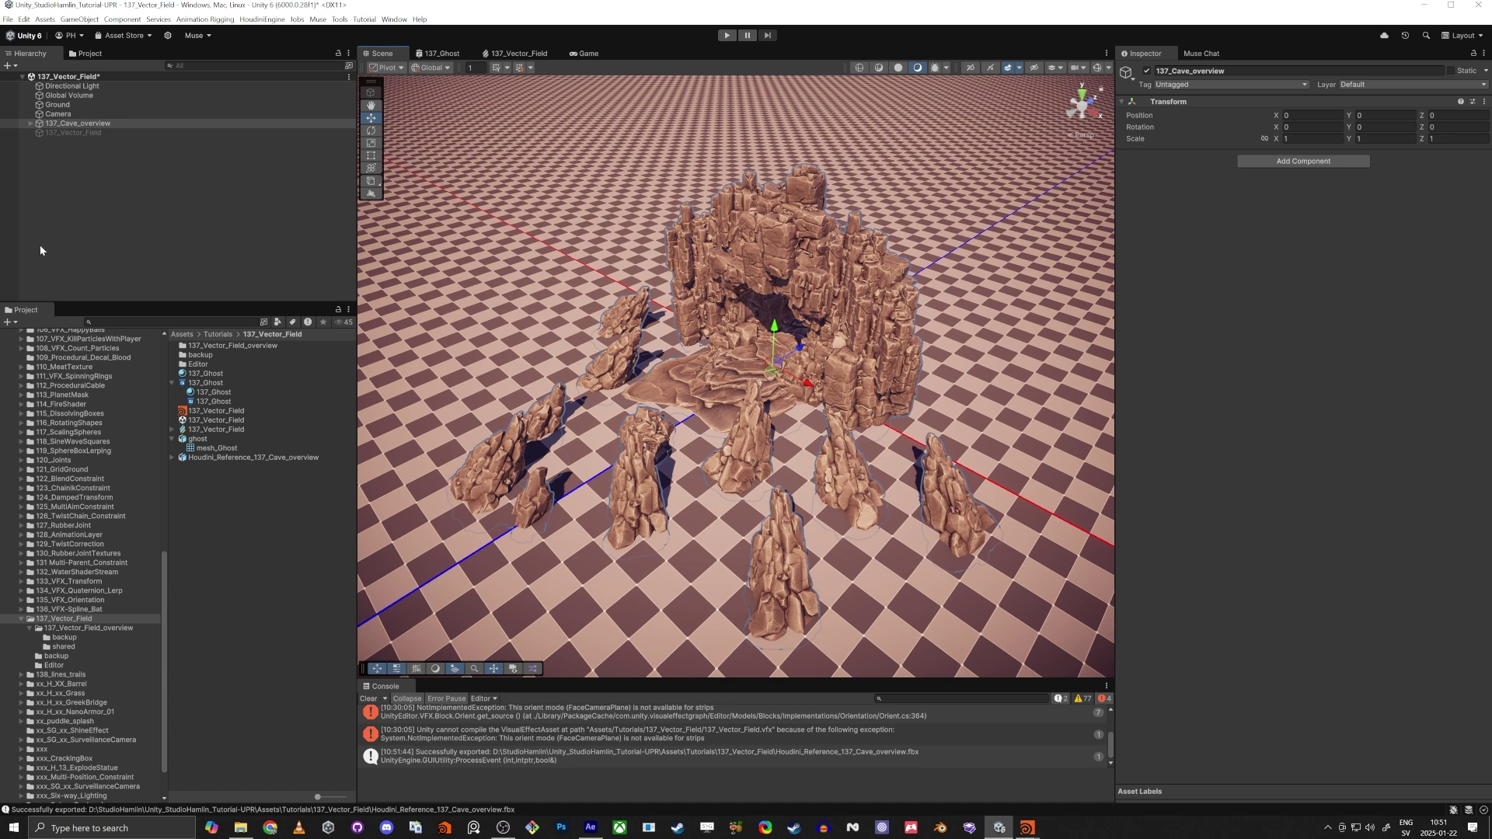
{"action": "left_click_drag", "start_coordinate": [734, 376], "coordinate": [745, 376], "text": "alt"}
{"action": "left_click", "coordinate": [99, 132]}
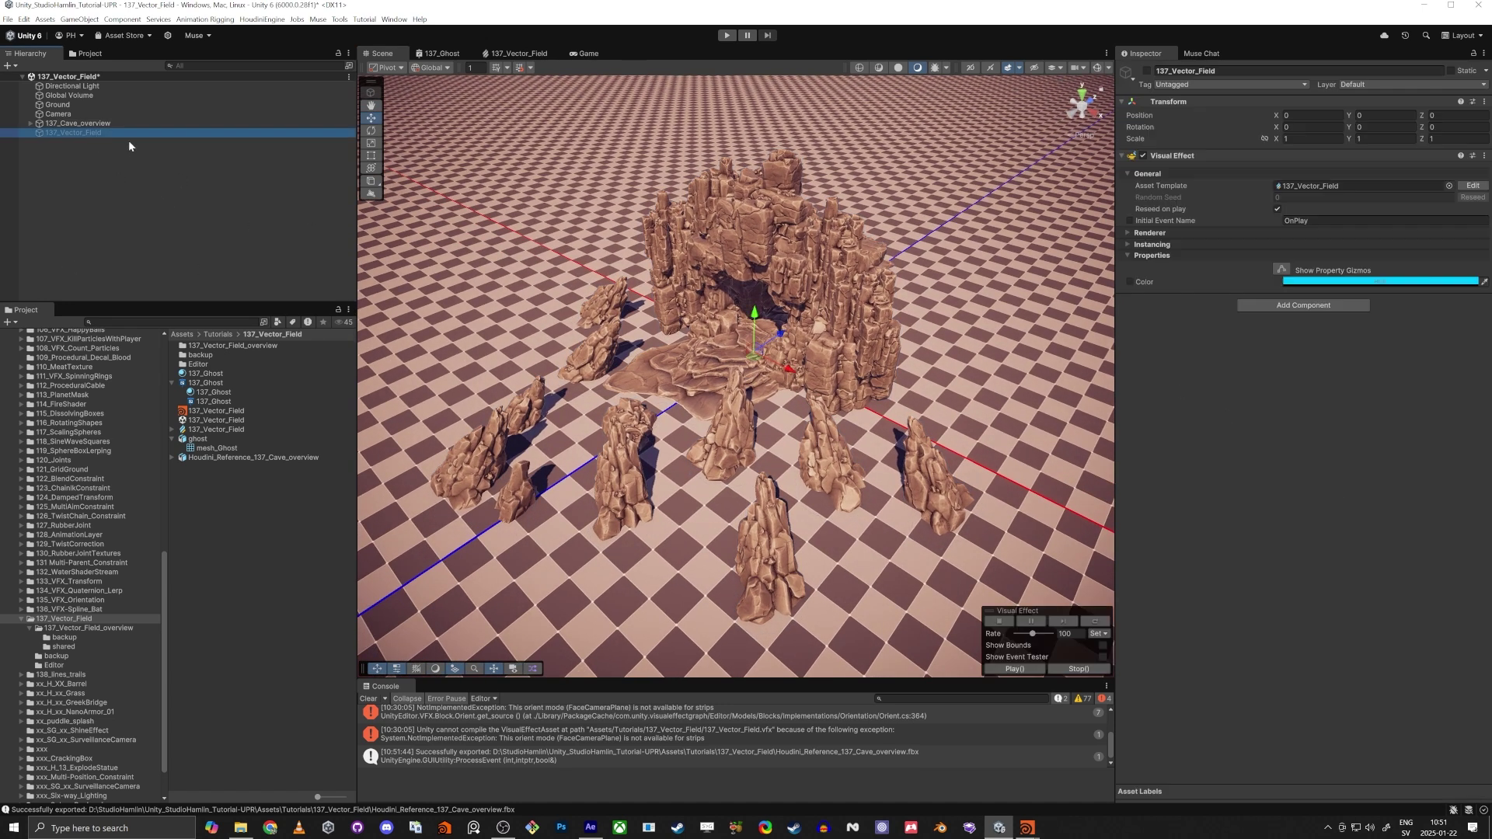
{"action": "left_click_drag", "start_coordinate": [752, 360], "coordinate": [881, 328]}
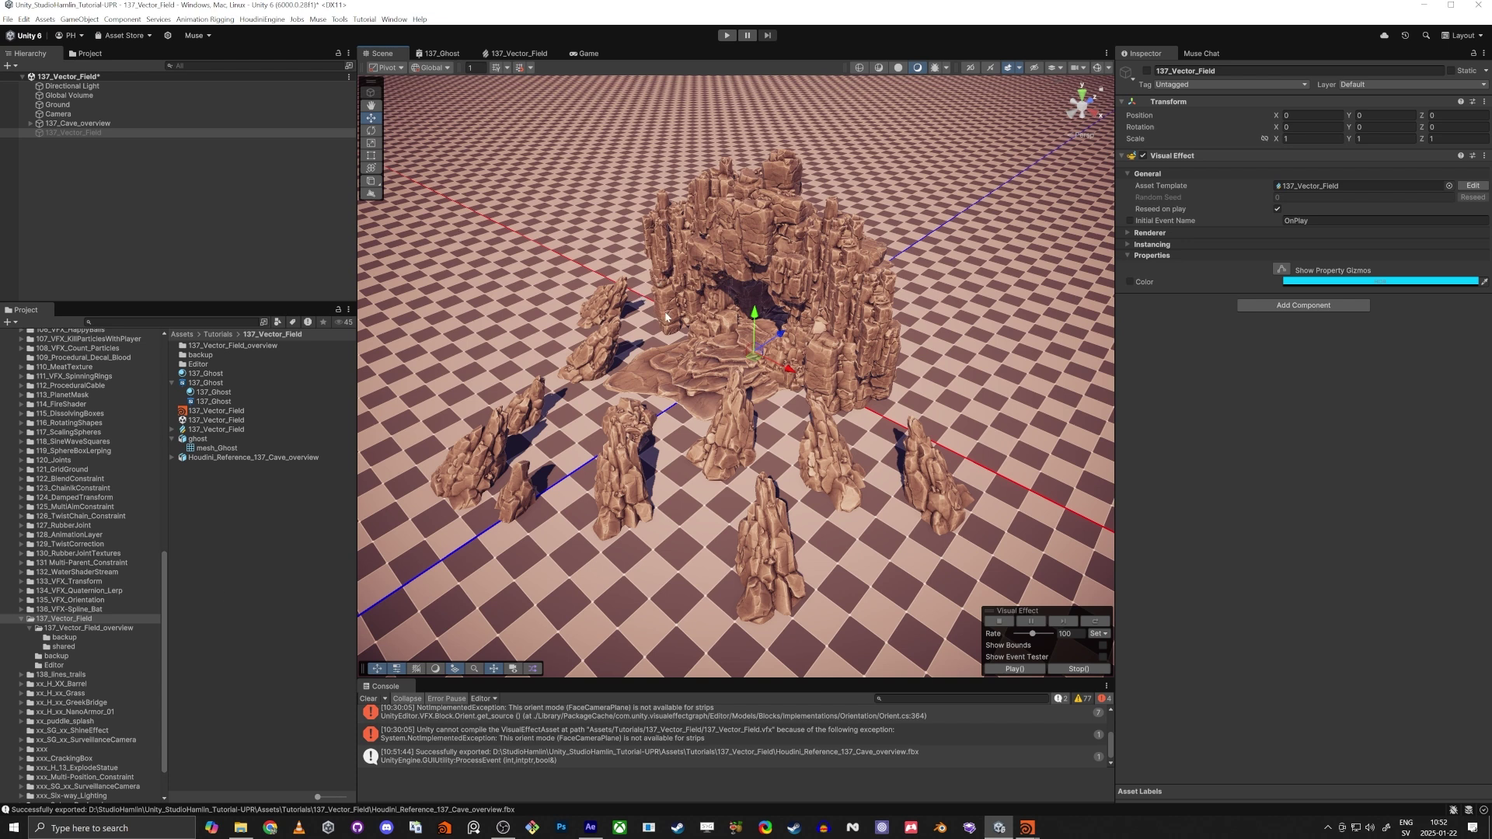
{"action": "left_click", "coordinate": [198, 488]}
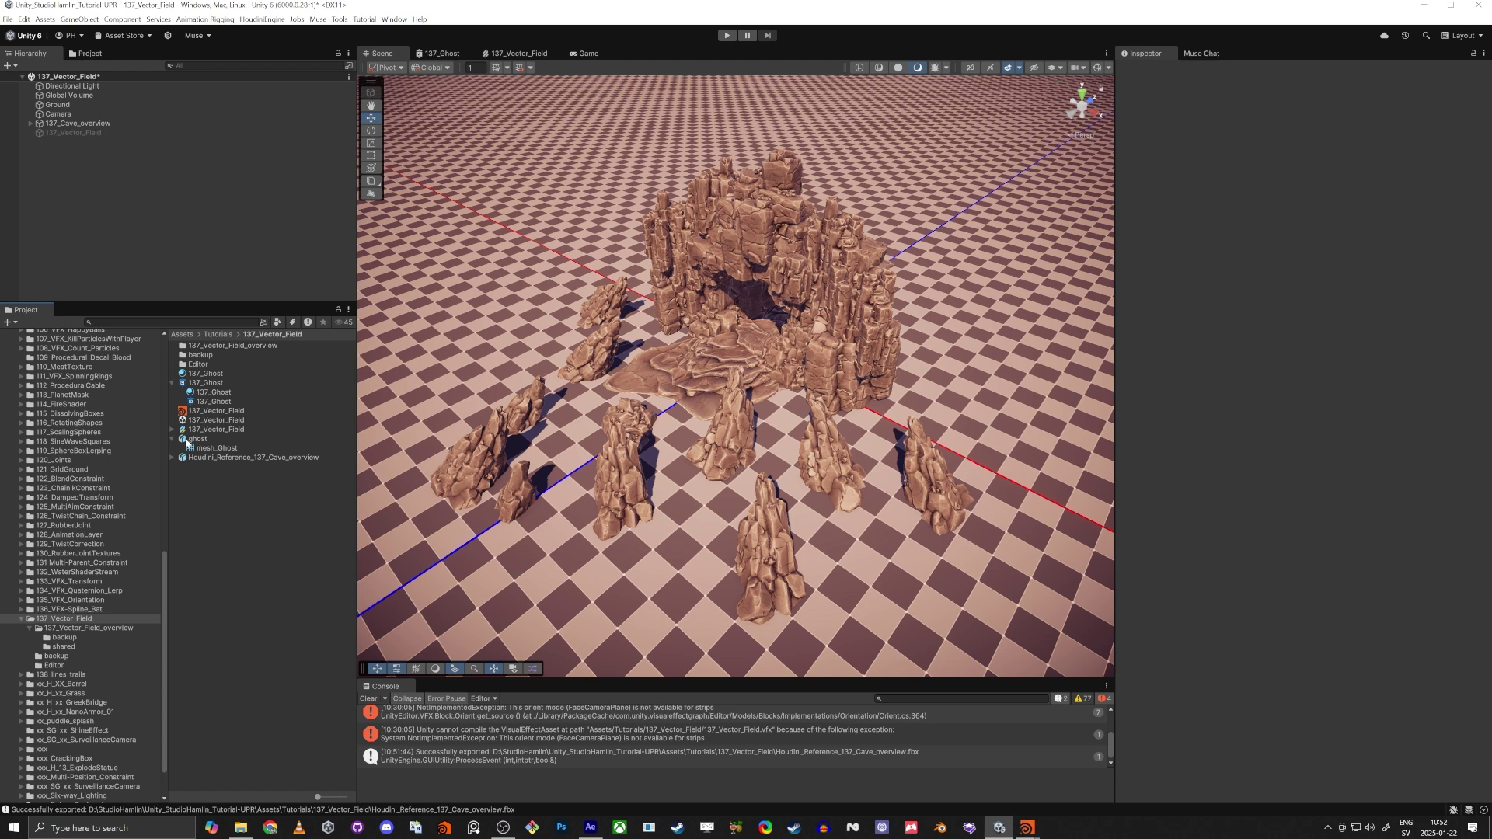
Place the exported Houdini_Reference_137_Cave_overview model in the scene hierarchy to check its alignment, and undo the placement
{"action": "left_click_drag", "start_coordinate": [202, 460], "coordinate": [207, 247]}
{"action": "left_click_drag", "start_coordinate": [761, 354], "coordinate": [842, 297]}
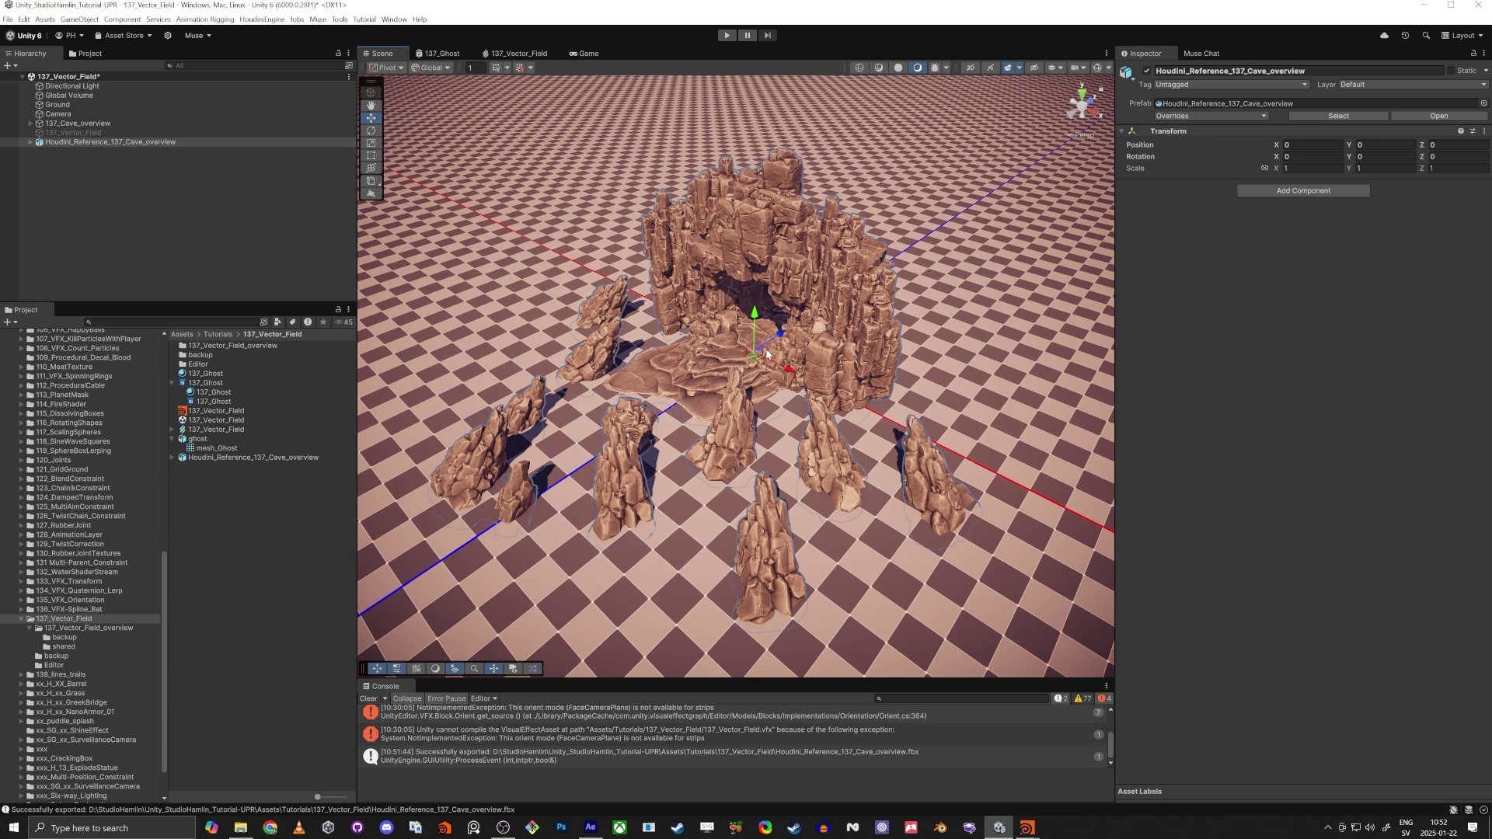
{"action": "key", "text": "ctrl+z"}
Switch to Houdini, add a File node in an empty area of the geo1 network, and make it the displayed node
{"action": "key", "text": "alt+Tab"}
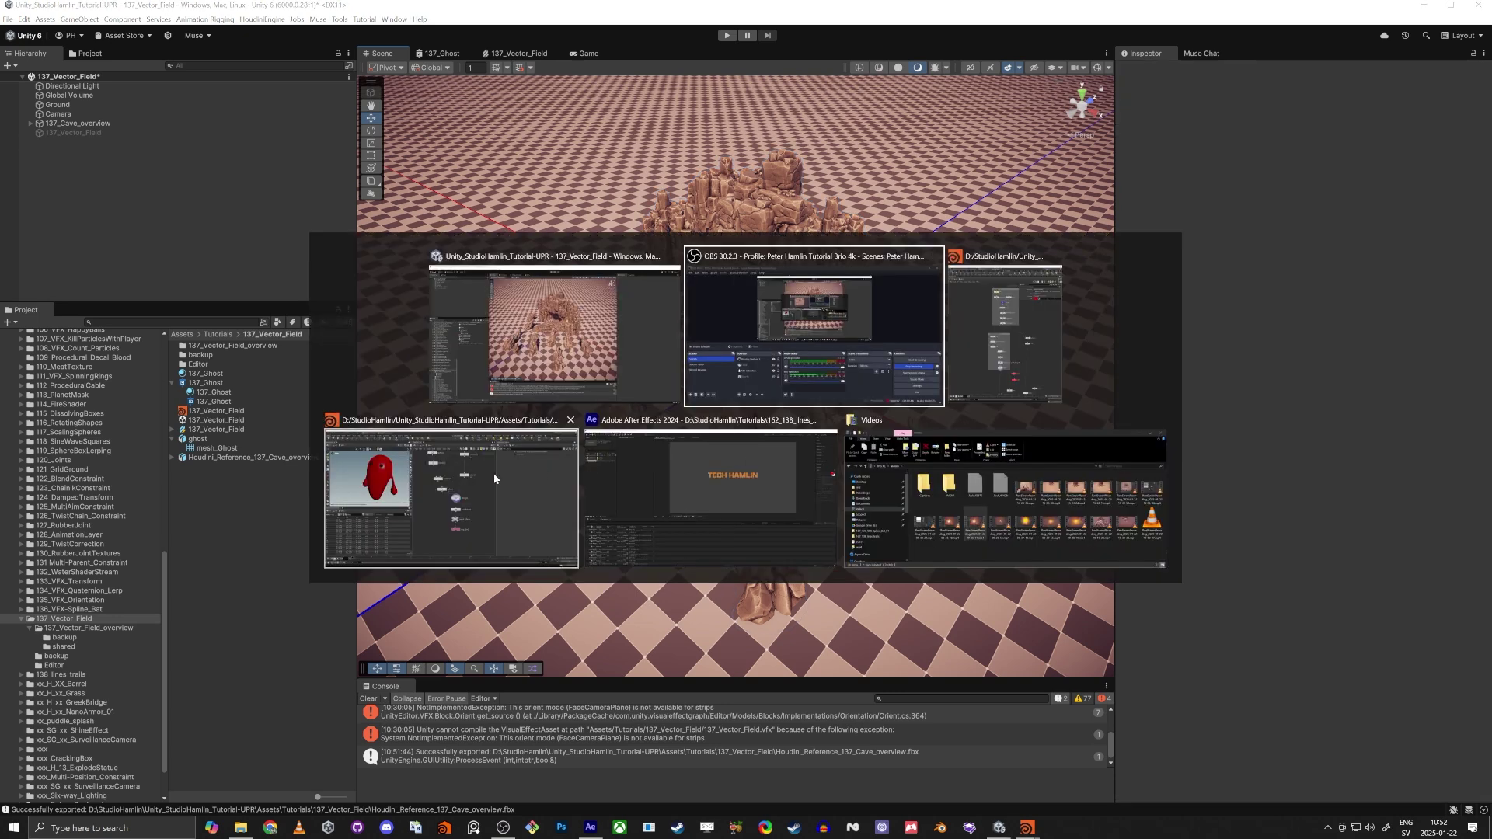
{"action": "left_click", "coordinate": [516, 490]}
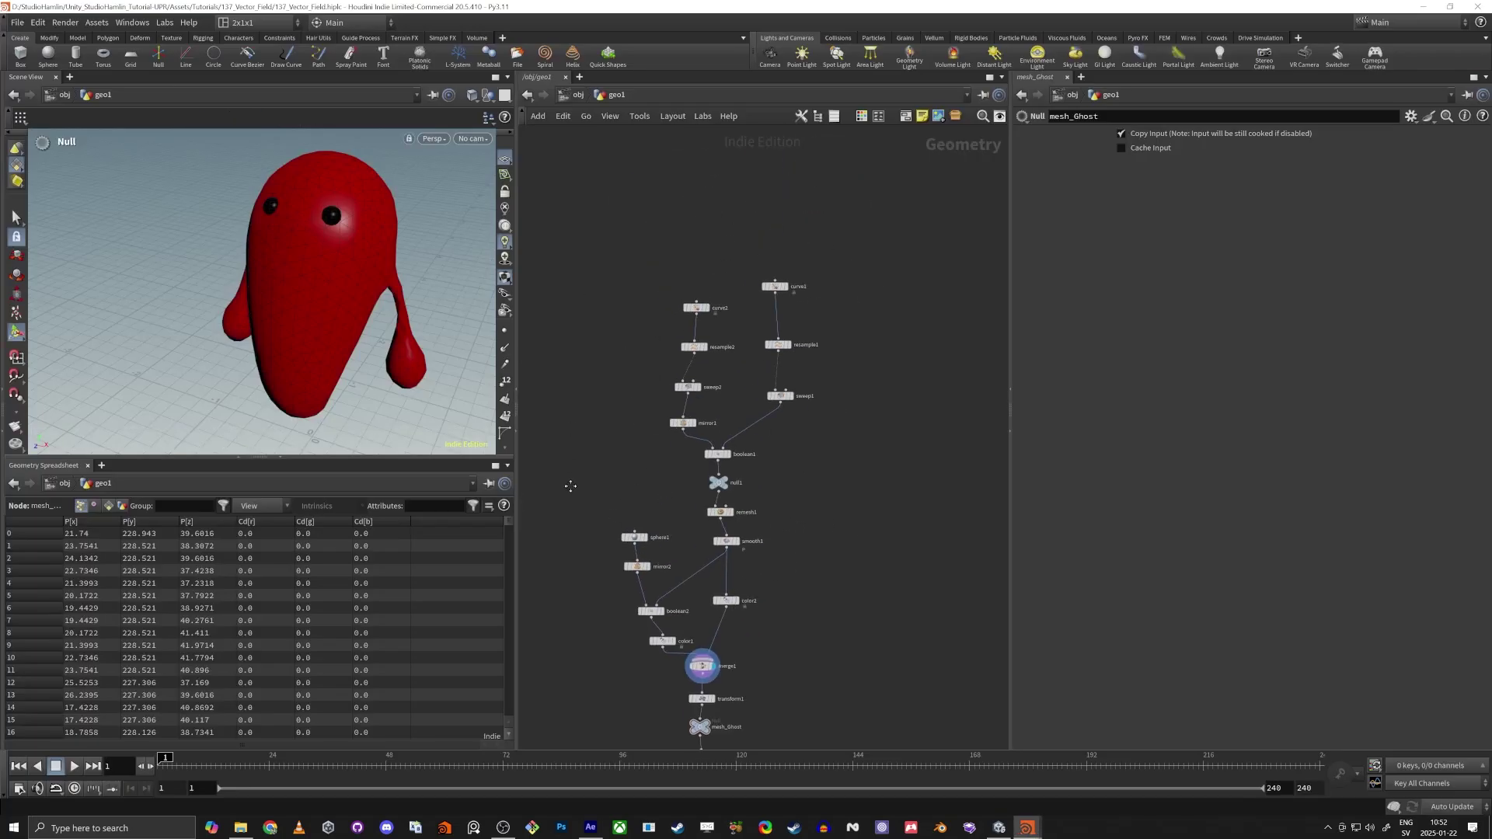
{"action": "scroll", "coordinate": [570, 487], "scroll_direction": "down", "scroll_amount": 3}
{"action": "middle_click_drag", "start_coordinate": [938, 523], "coordinate": [709, 487]}
{"action": "key", "text": "Tab"}
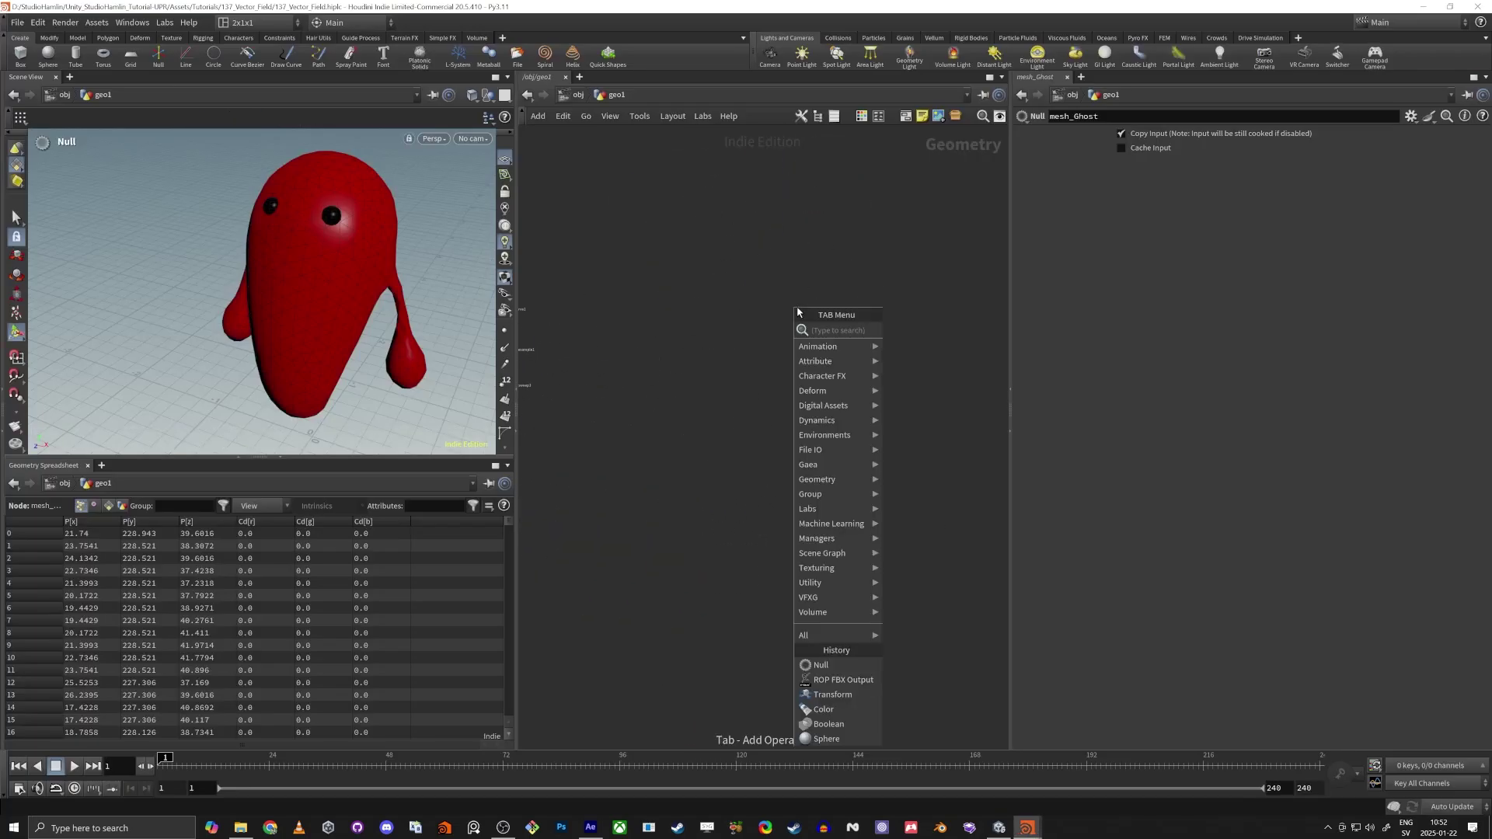
{"action": "type", "text": "file"}
{"action": "key", "text": "Return"}
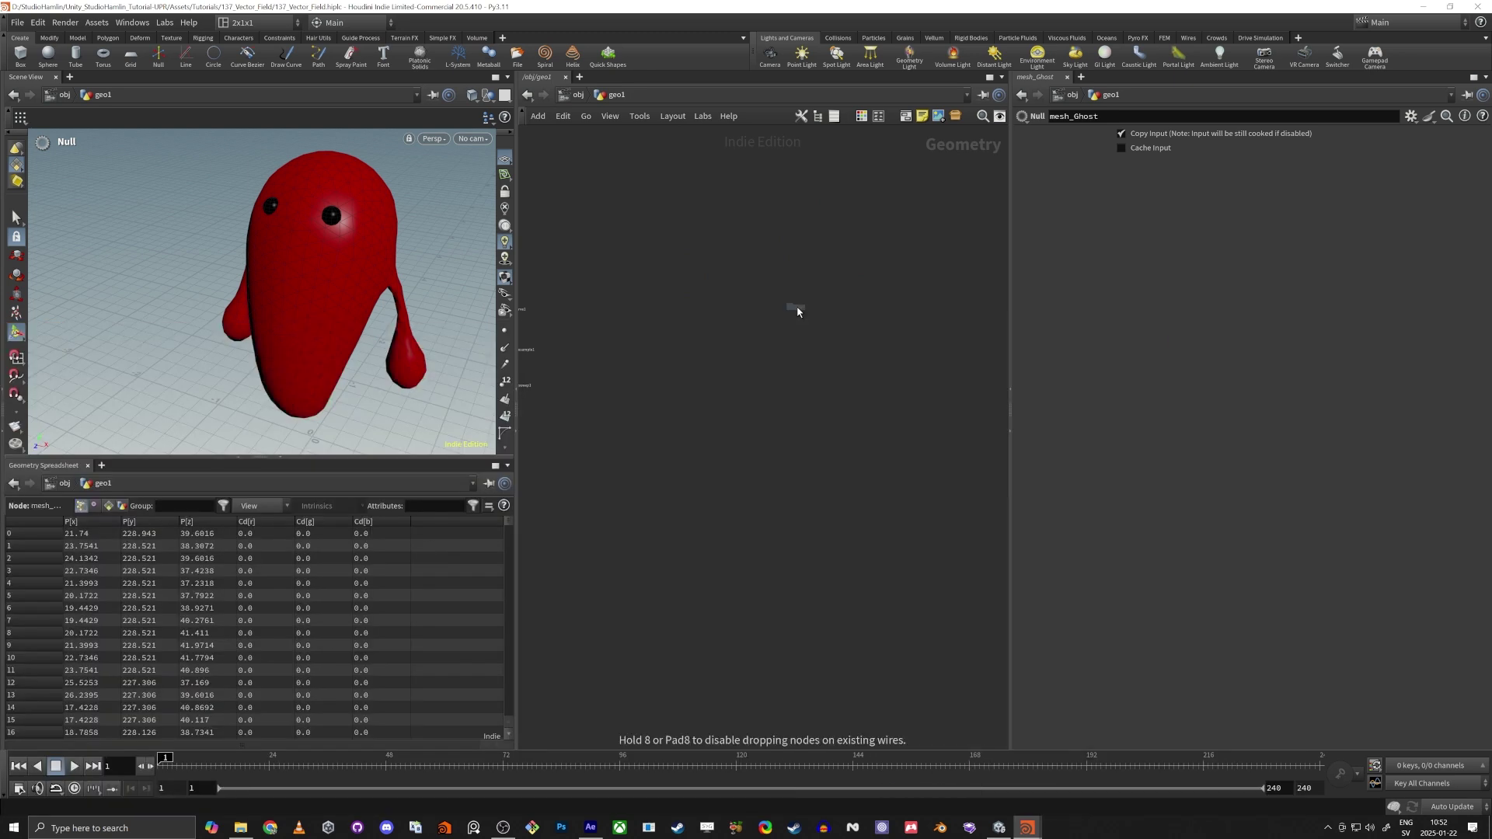
{"action": "left_click", "coordinate": [797, 311]}
{"action": "left_click", "coordinate": [878, 241]}
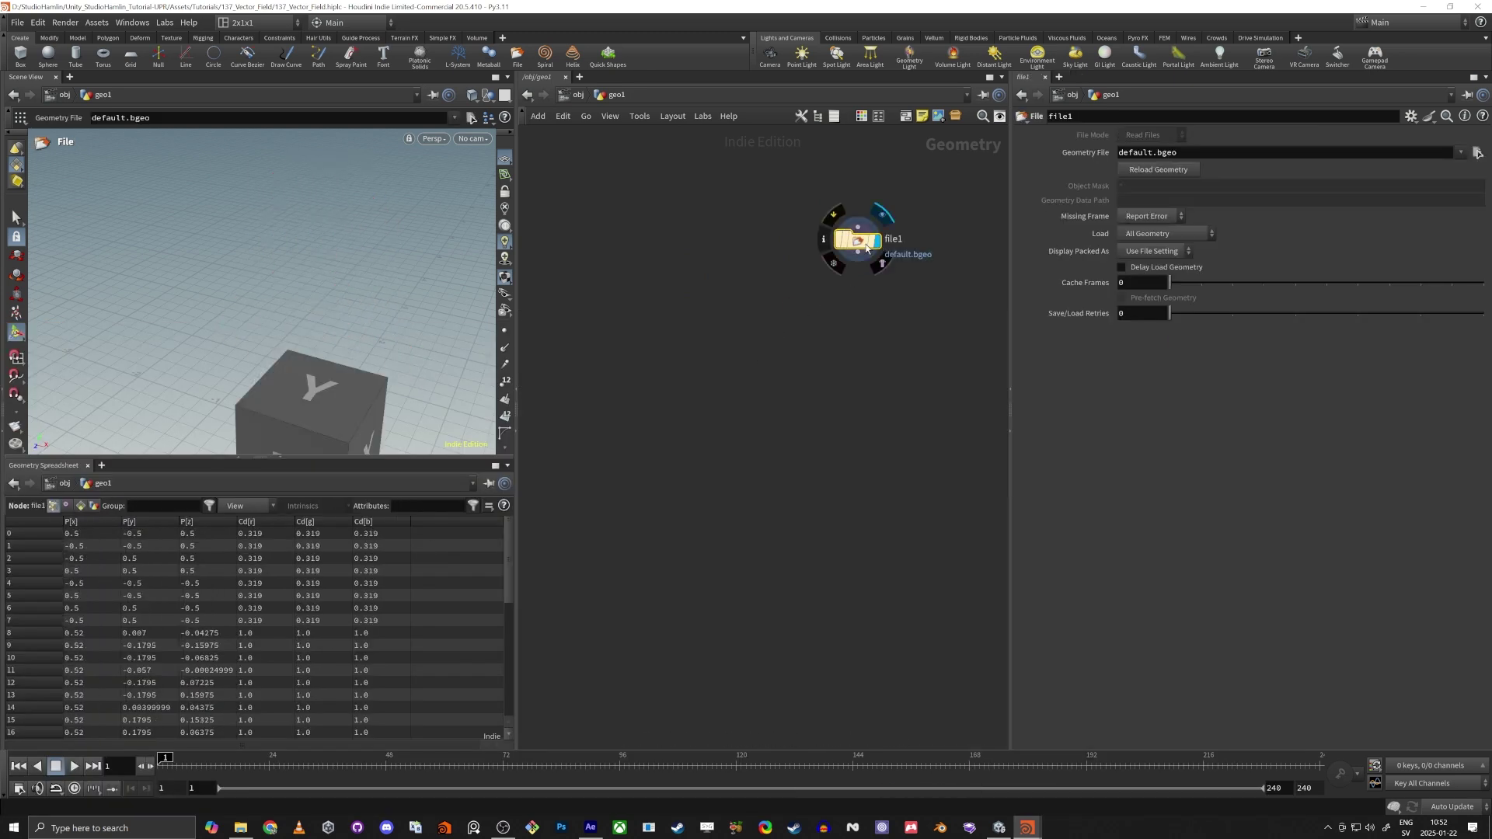
{"action": "left_click_drag", "start_coordinate": [860, 241], "coordinate": [782, 295]}
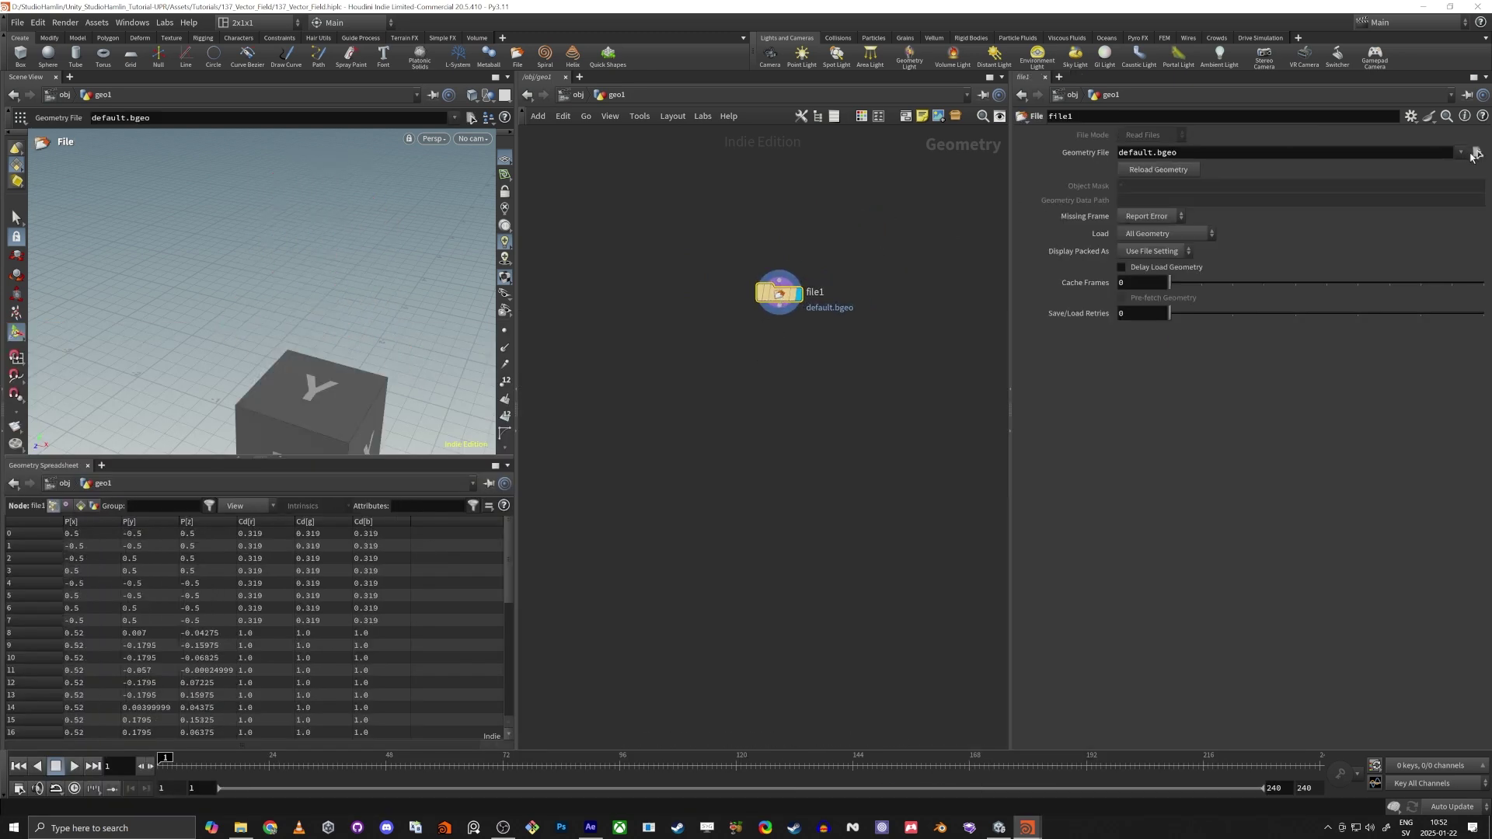
Load Houdini_Reference_137_Cave_overview.fbx from the project folder into the file1 node and check the imported cave
{"action": "left_click", "coordinate": [1475, 153]}
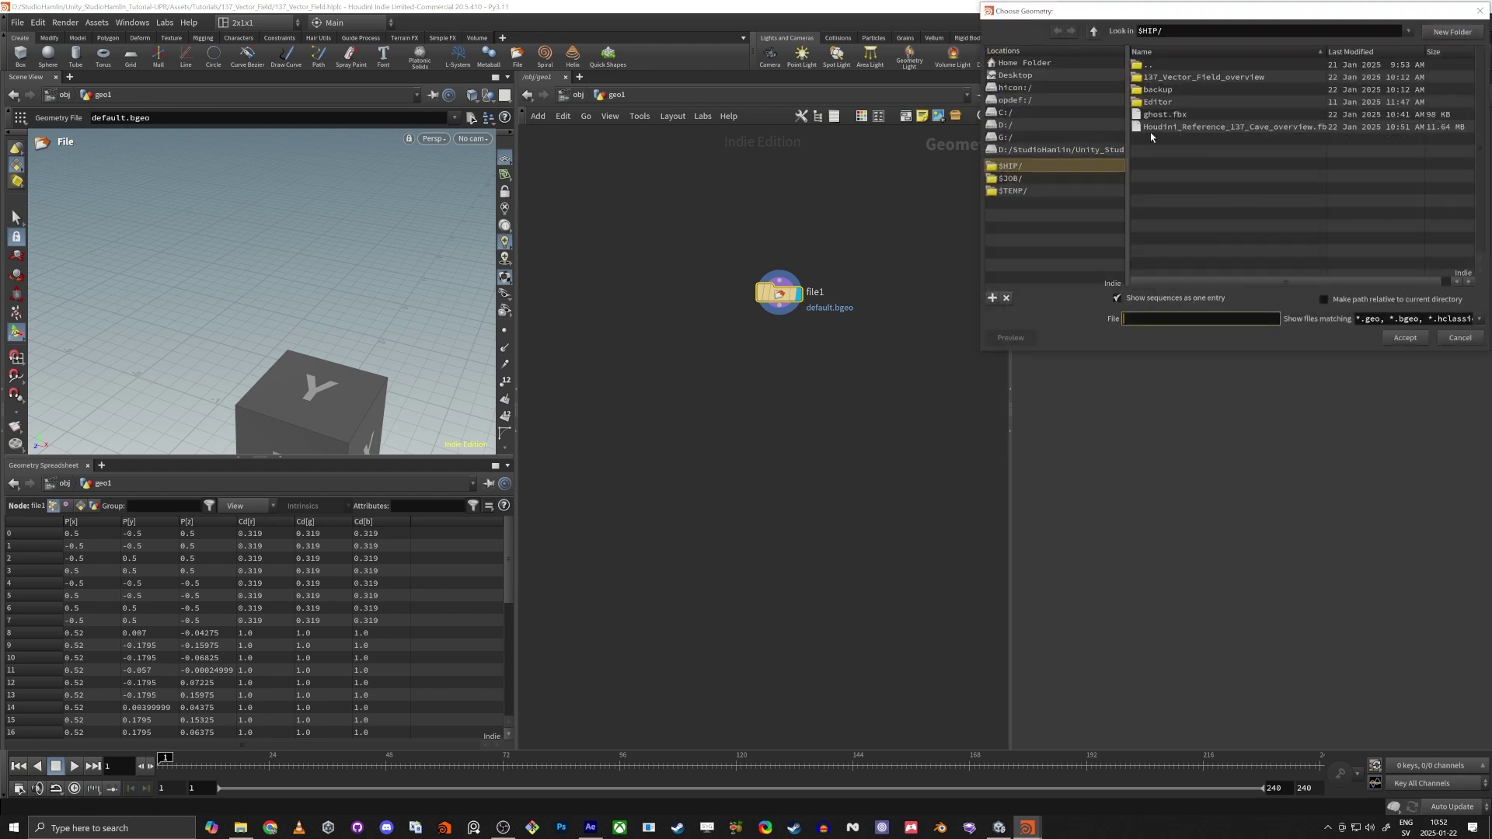
{"action": "left_click", "coordinate": [1151, 128]}
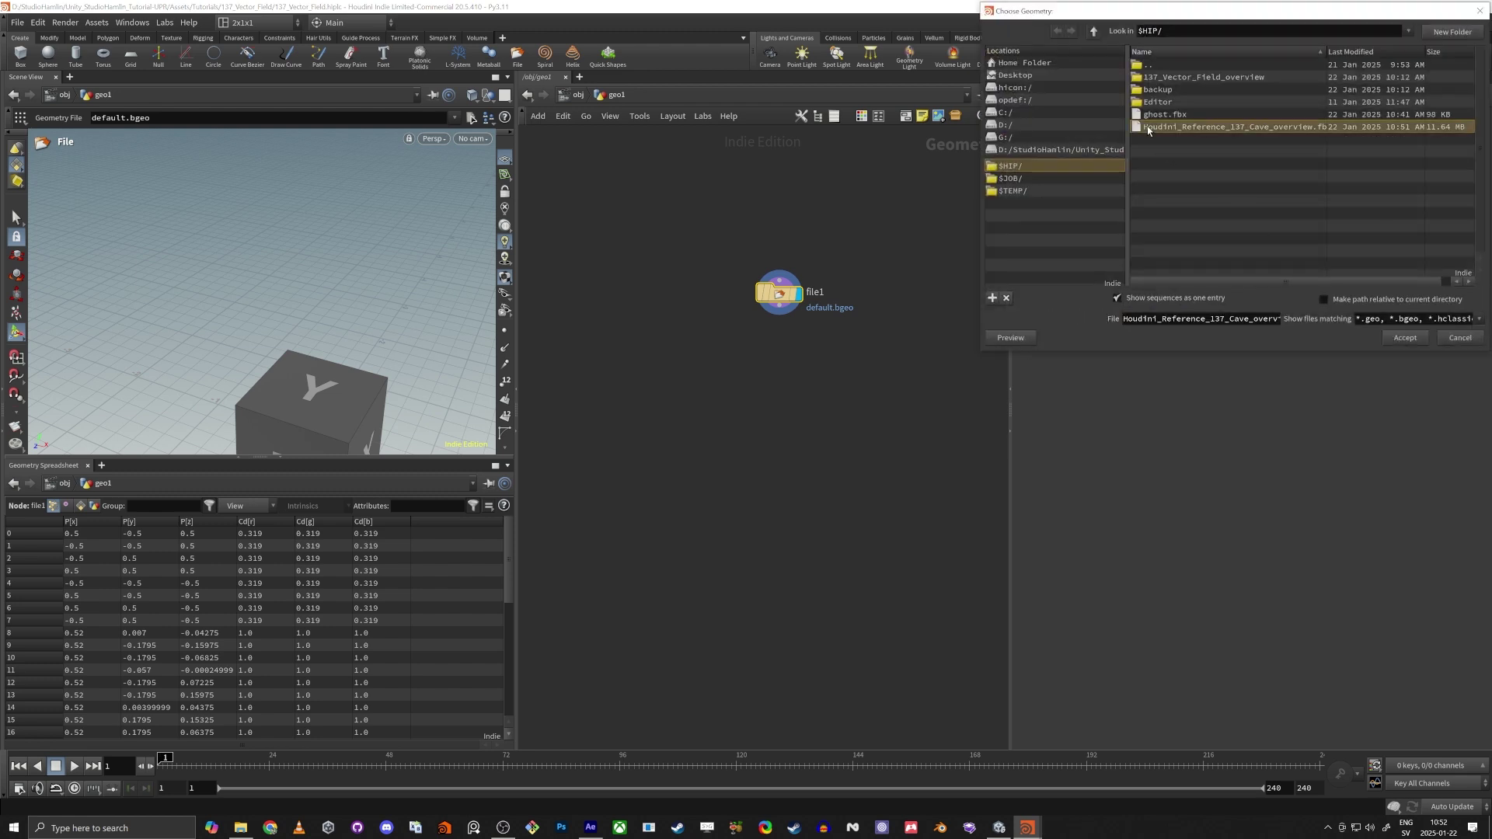
{"action": "left_click", "coordinate": [1405, 338]}
{"action": "key", "text": "Escape"}
{"action": "key", "text": "f"}
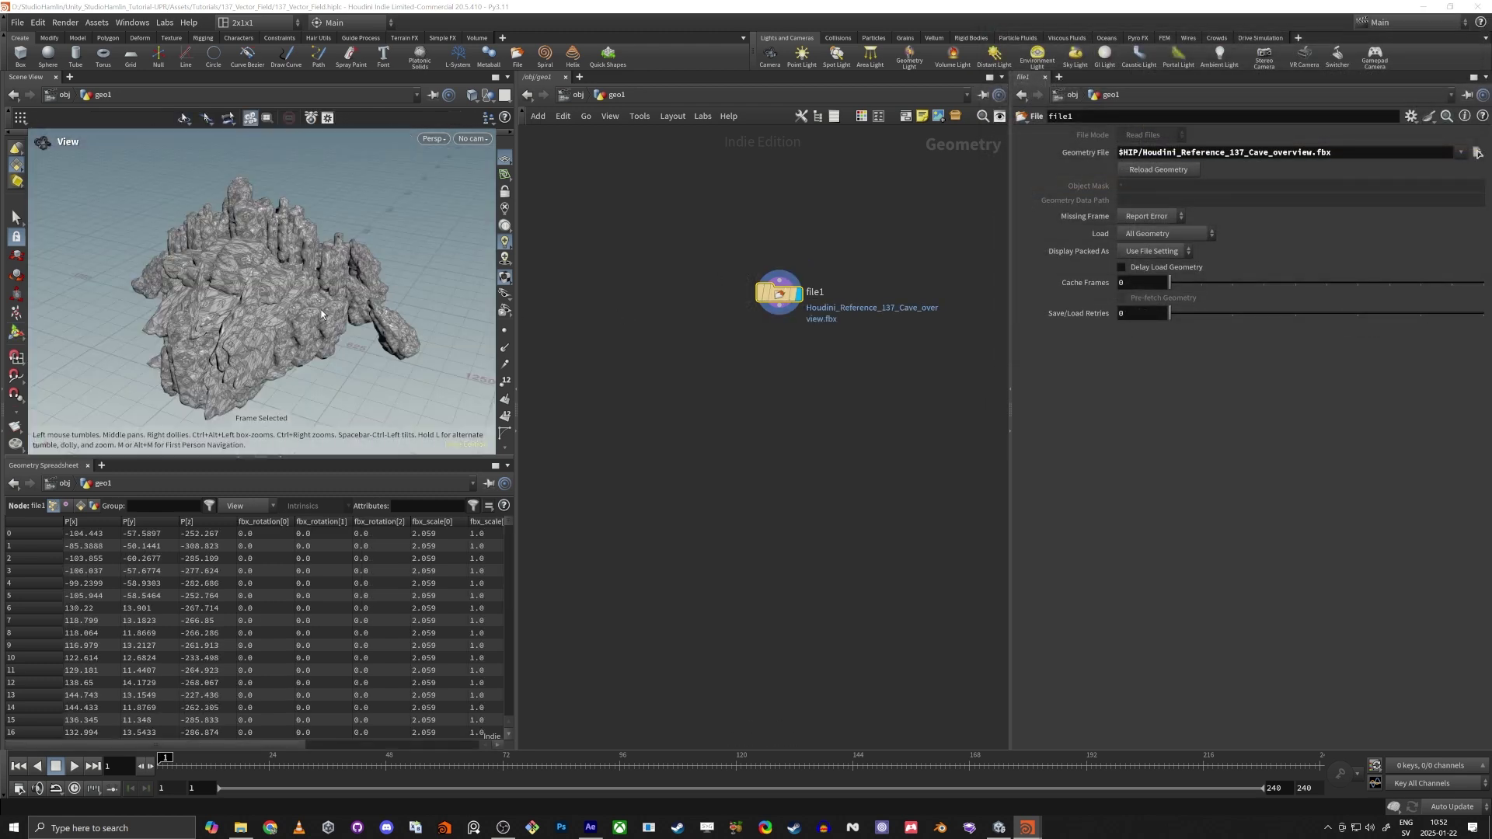
{"action": "left_click_drag", "start_coordinate": [322, 314], "coordinate": [435, 292]}
{"action": "mouse_move", "coordinate": [265, 279]}
{"action": "right_mouse_down"}
{"action": "mouse_move", "coordinate": [282, 303]}
{"action": "mouse_move", "coordinate": [264, 280]}
{"action": "right_mouse_up"}
{"action": "left_click_drag", "start_coordinate": [264, 287], "coordinate": [284, 317]}
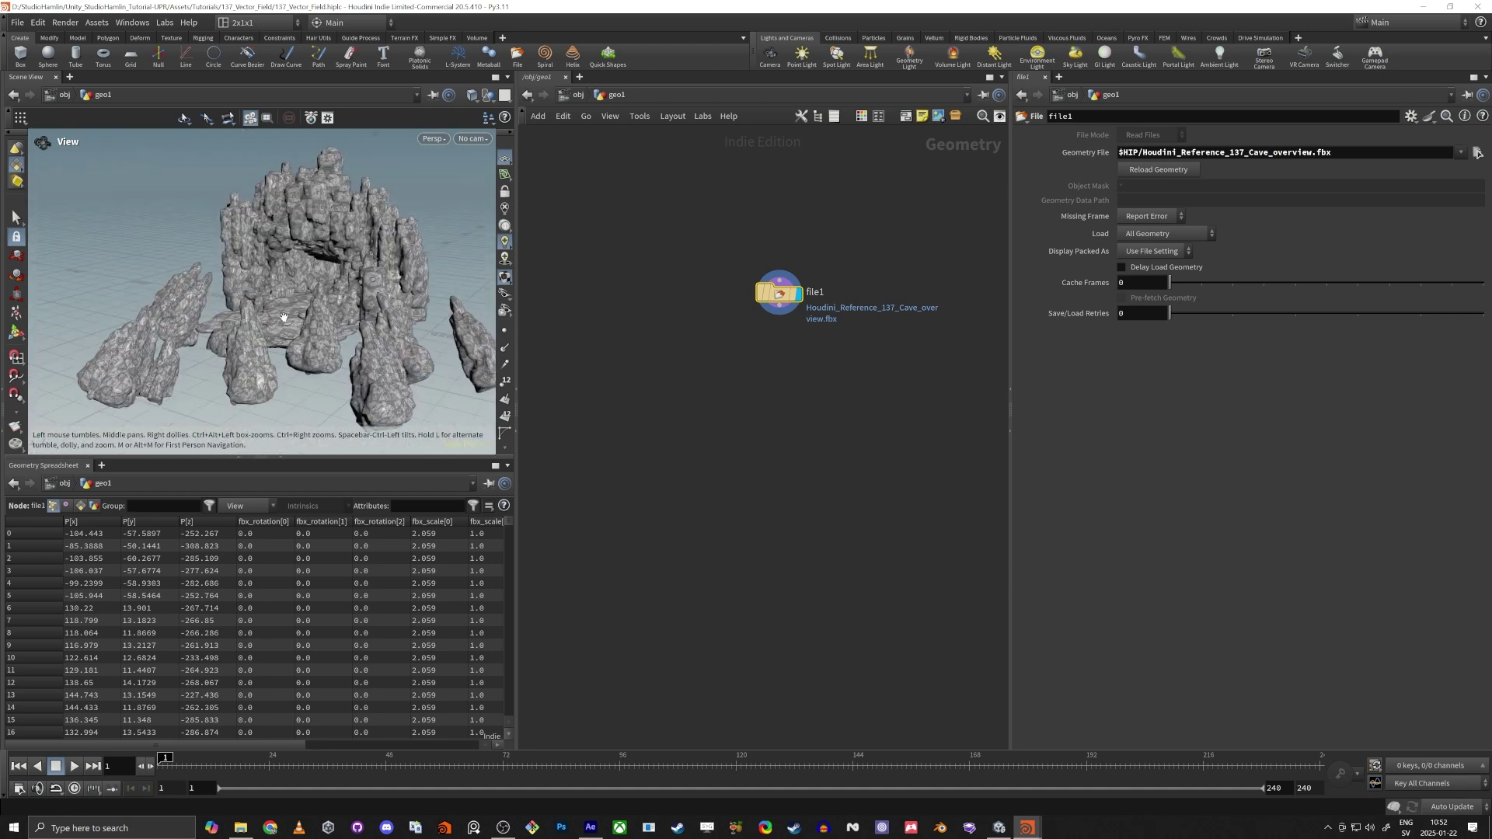
{"action": "key", "text": "Return"}
Add a Transform node fed by file1 and make it the displayed node
{"action": "scroll", "coordinate": [769, 385], "scroll_direction": "up", "scroll_amount": 2}
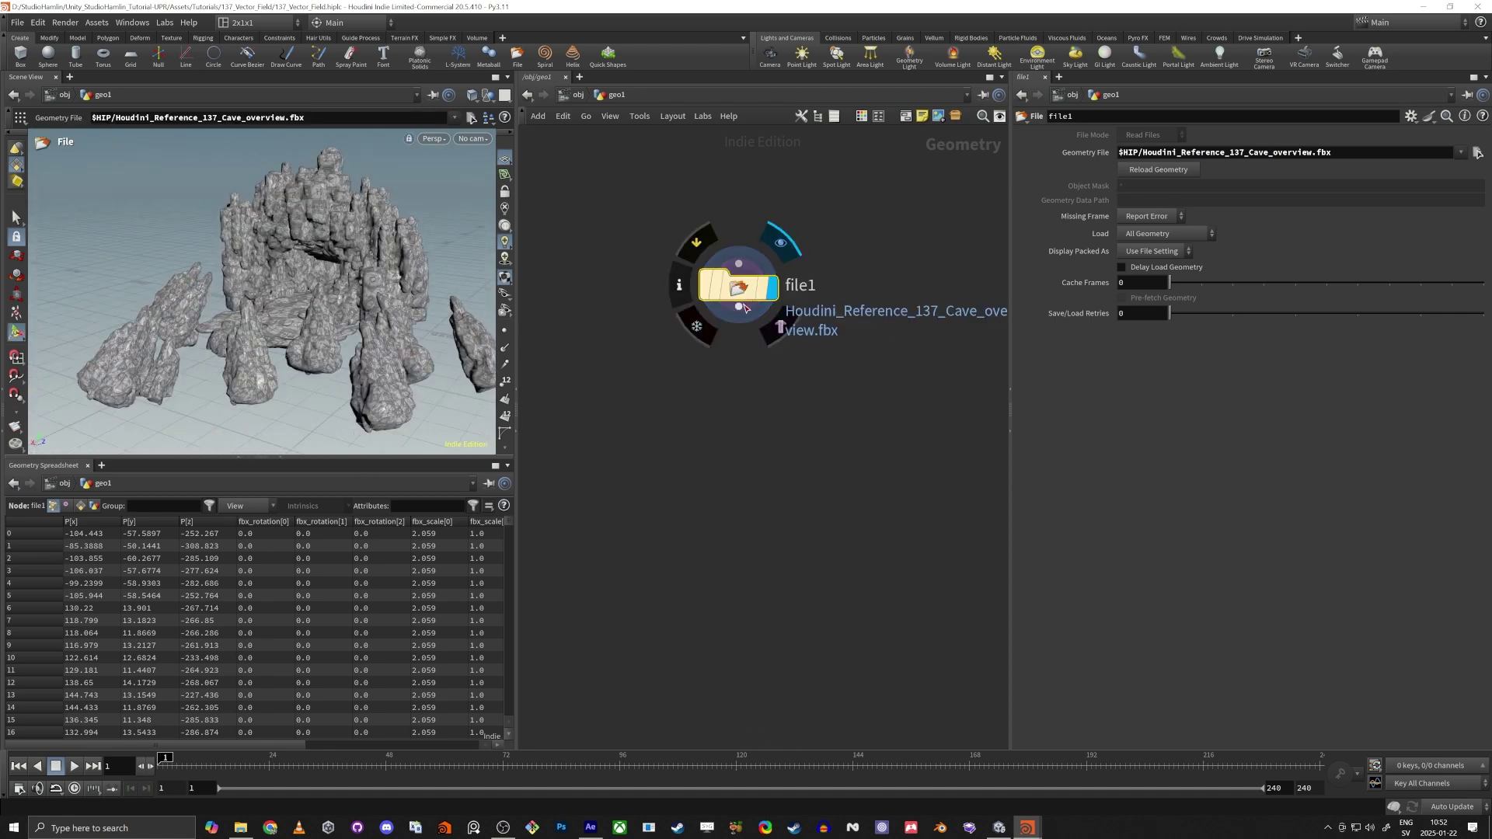
{"action": "left_click_drag", "start_coordinate": [738, 306], "coordinate": [756, 460]}
{"action": "type", "text": "tran"}
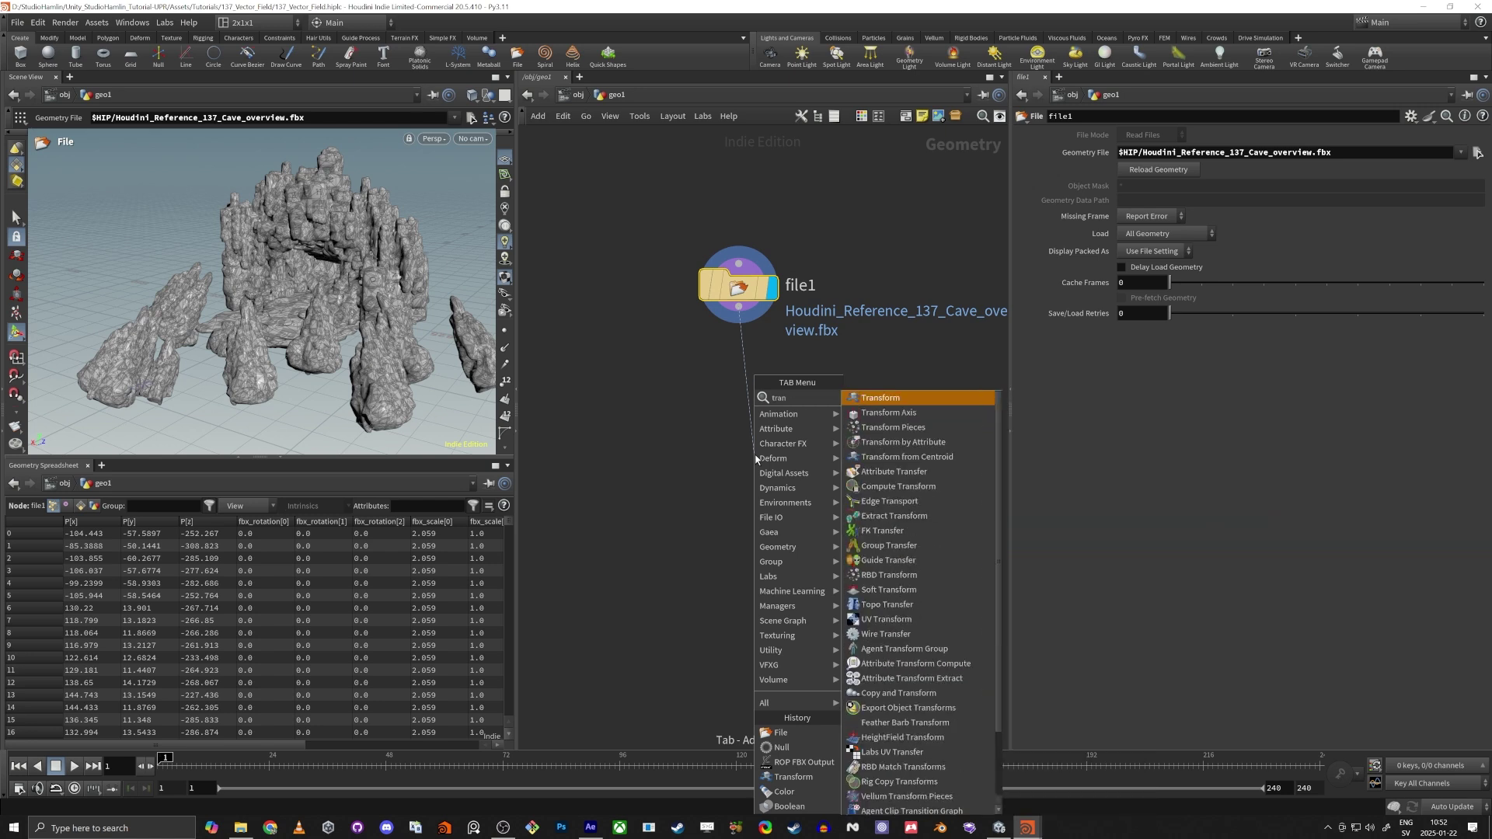
{"action": "key", "text": "Return"}
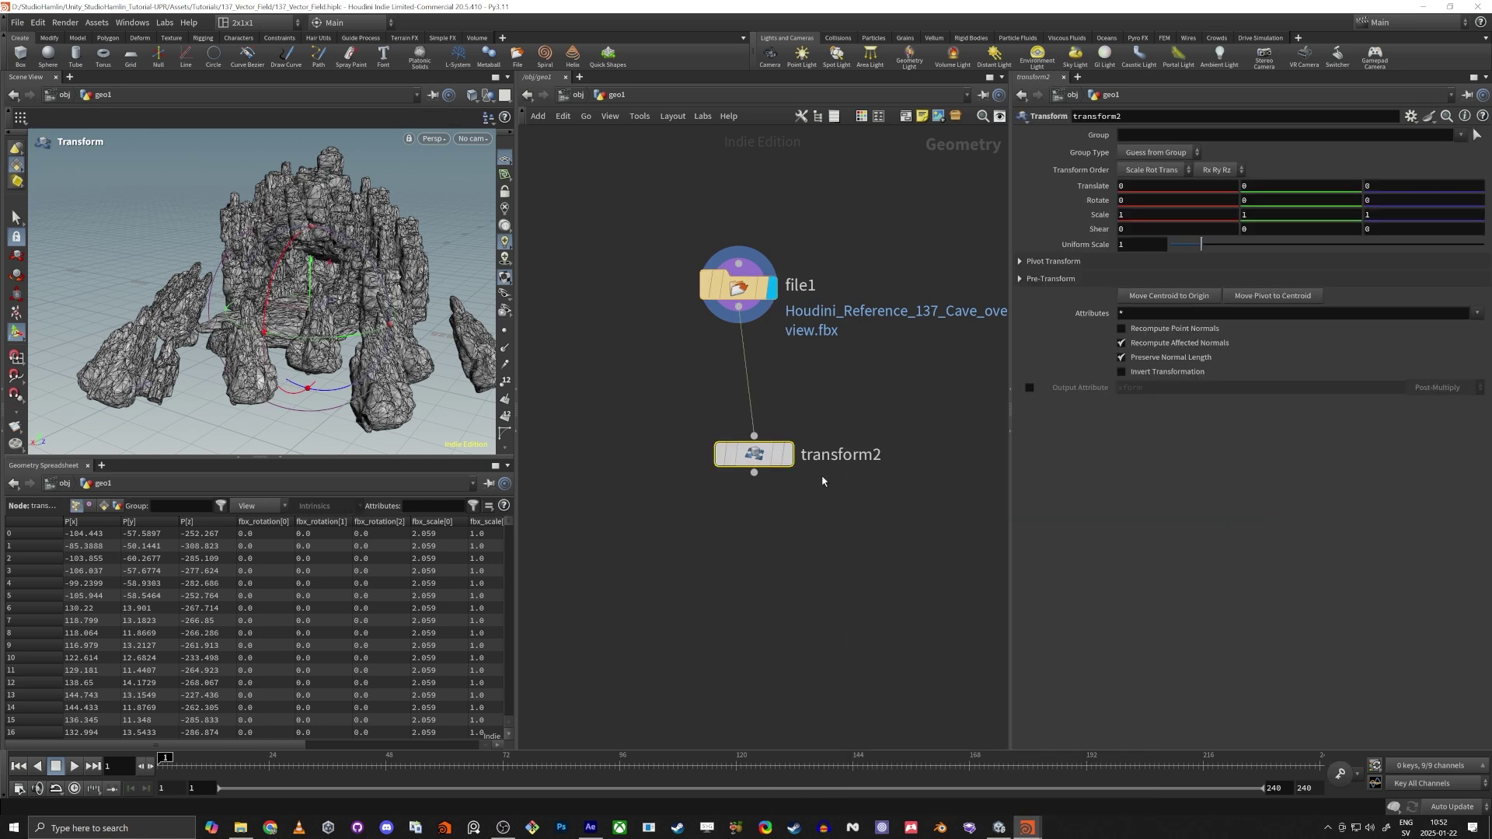
{"action": "left_click", "coordinate": [788, 454]}
Set the Transform node's uniform scale to 0.01 after checking the size of the cave
{"action": "left_click_drag", "start_coordinate": [253, 261], "coordinate": [235, 300], "text": "alt"}
{"action": "scroll", "coordinate": [234, 300], "scroll_direction": "up", "scroll_amount": 5}
{"action": "middle_click_drag", "start_coordinate": [235, 300], "coordinate": [302, 336], "text": "alt"}
{"action": "left_click_drag", "start_coordinate": [301, 336], "coordinate": [251, 247], "text": "alt"}
{"action": "right_click_drag", "start_coordinate": [251, 248], "coordinate": [394, 299], "text": "alt"}
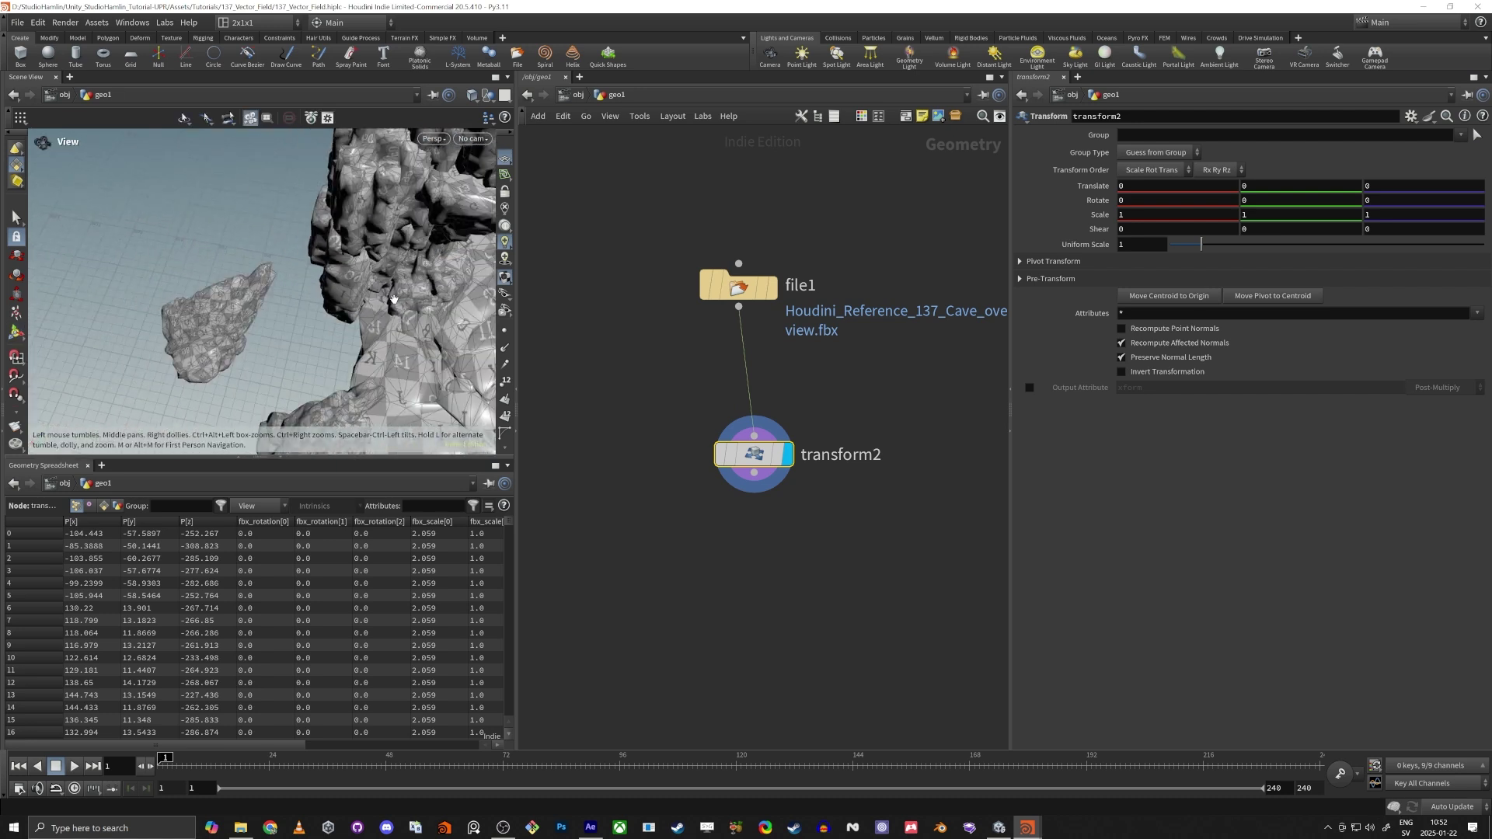
{"action": "left_click_drag", "start_coordinate": [394, 299], "coordinate": [347, 259], "text": "alt"}
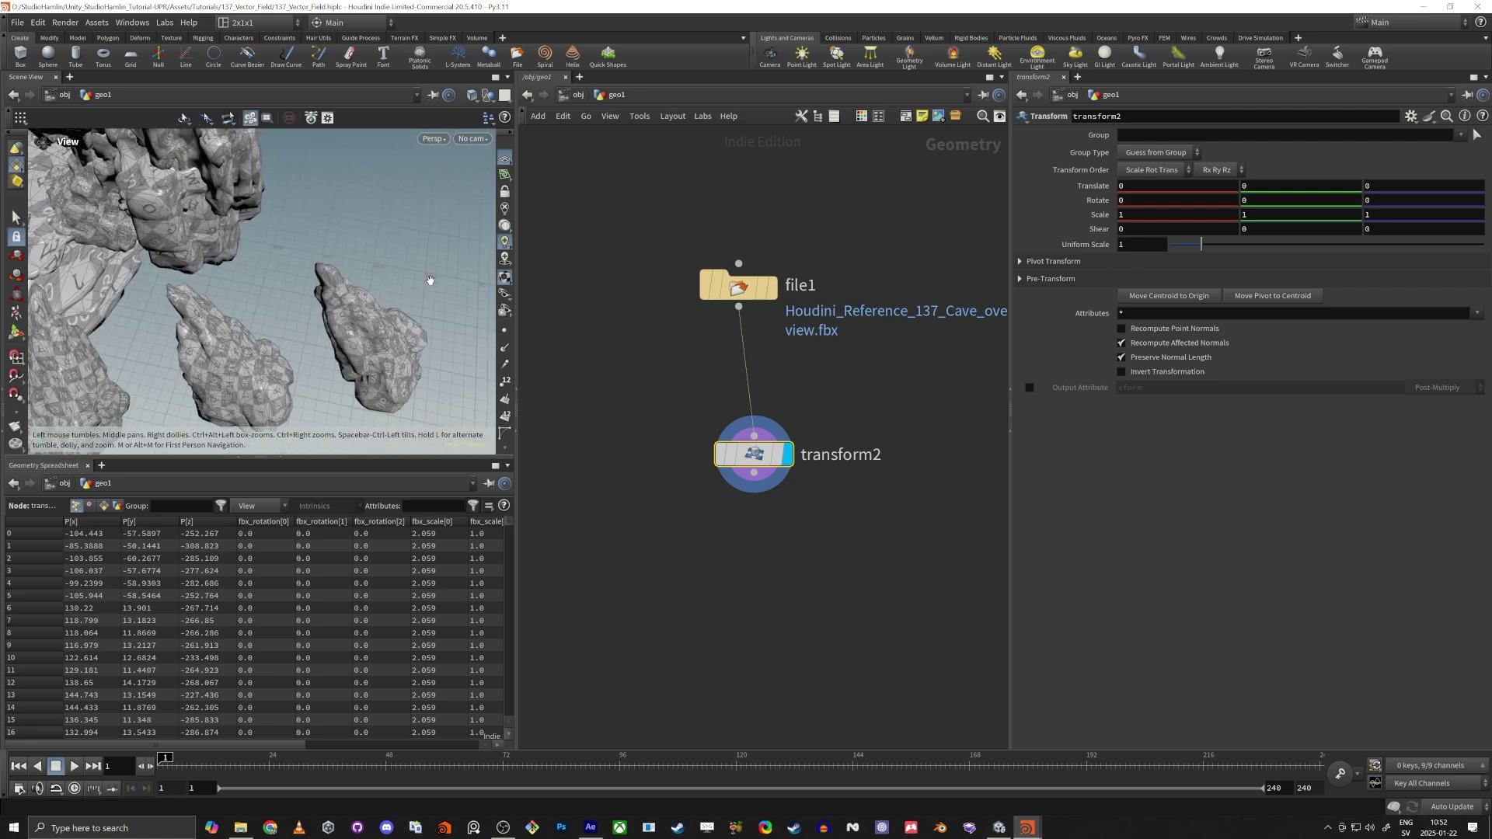
{"action": "key", "text": "t"}
{"action": "right_click_drag", "start_coordinate": [302, 267], "coordinate": [440, 236], "text": "alt"}
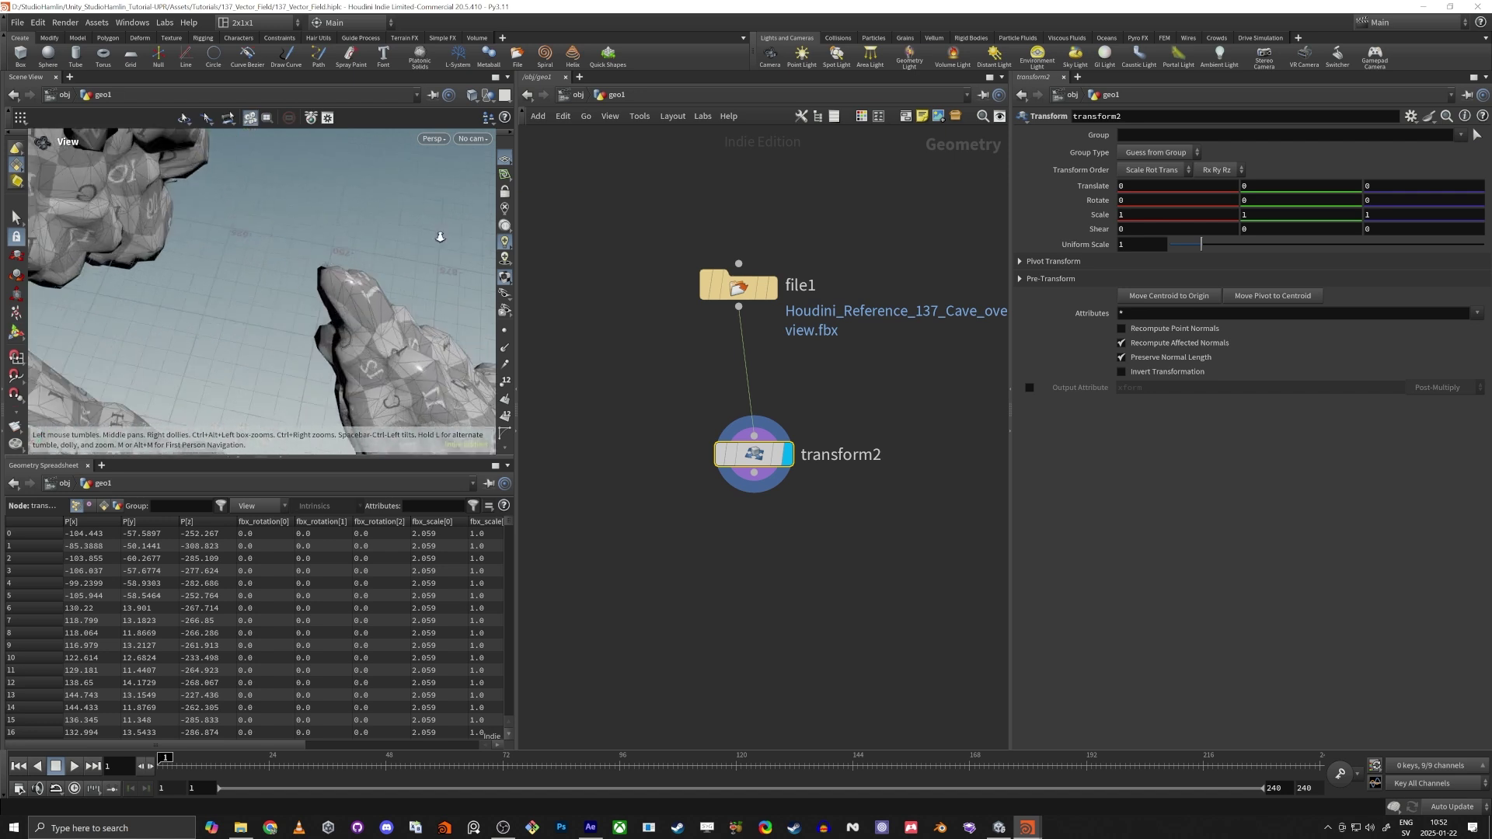
{"action": "right_click_drag", "start_coordinate": [348, 255], "coordinate": [247, 279], "text": "alt"}
{"action": "left_click_drag", "start_coordinate": [247, 278], "coordinate": [204, 306], "text": "alt"}
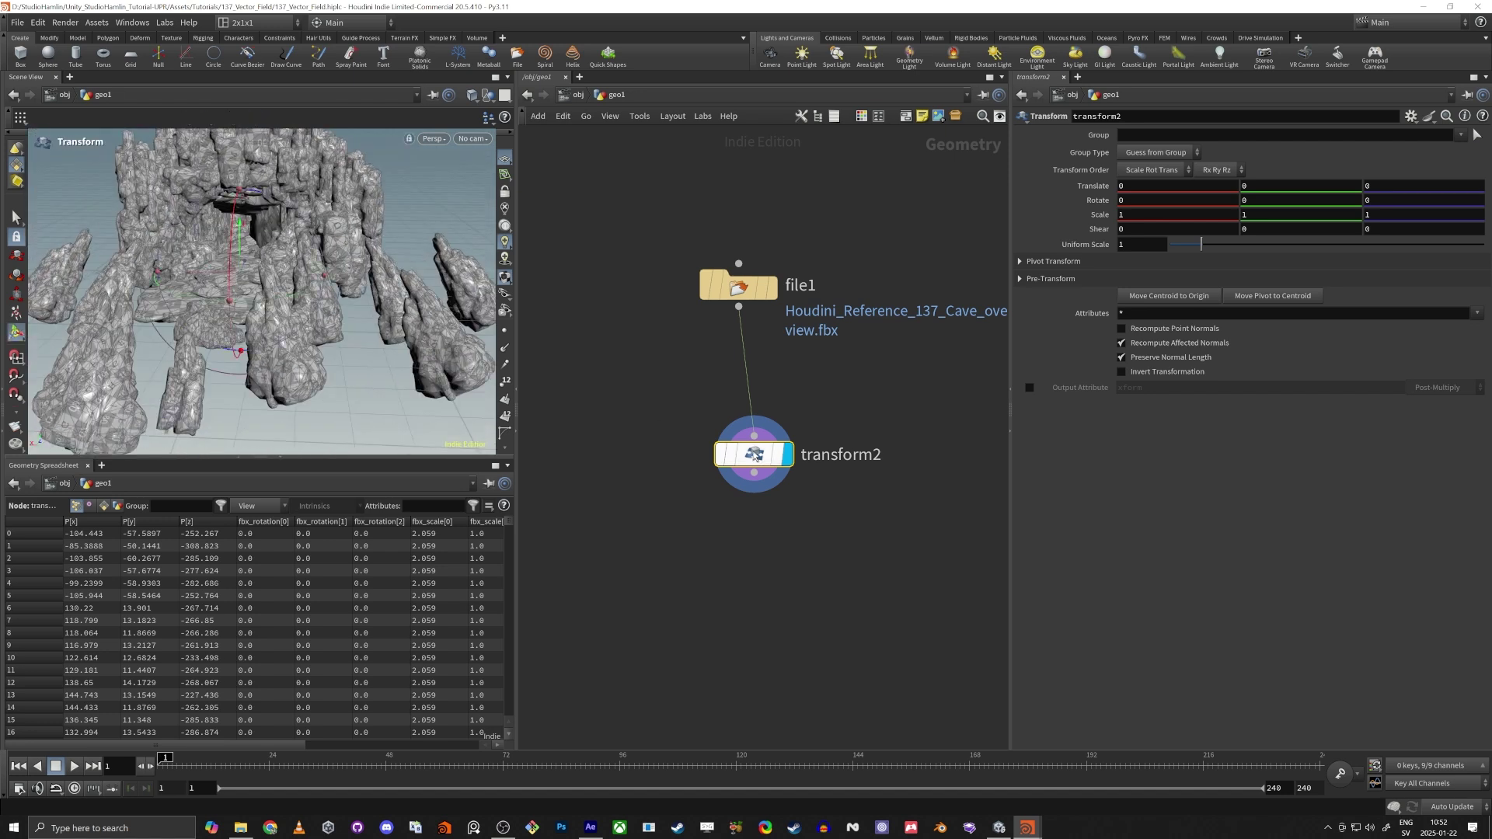
{"action": "left_click", "coordinate": [1120, 242]}
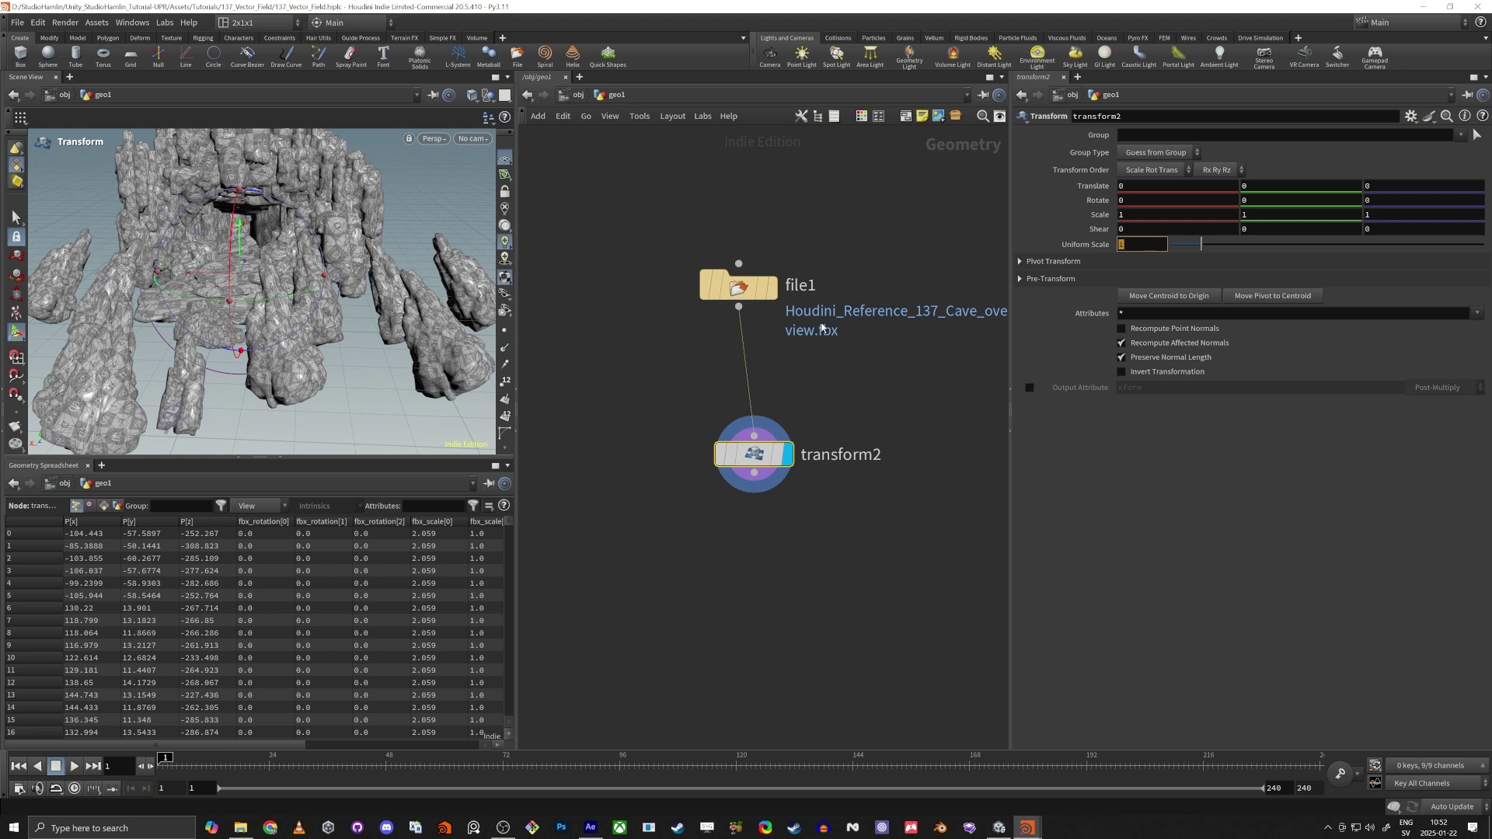
{"action": "key", "text": "Return"}
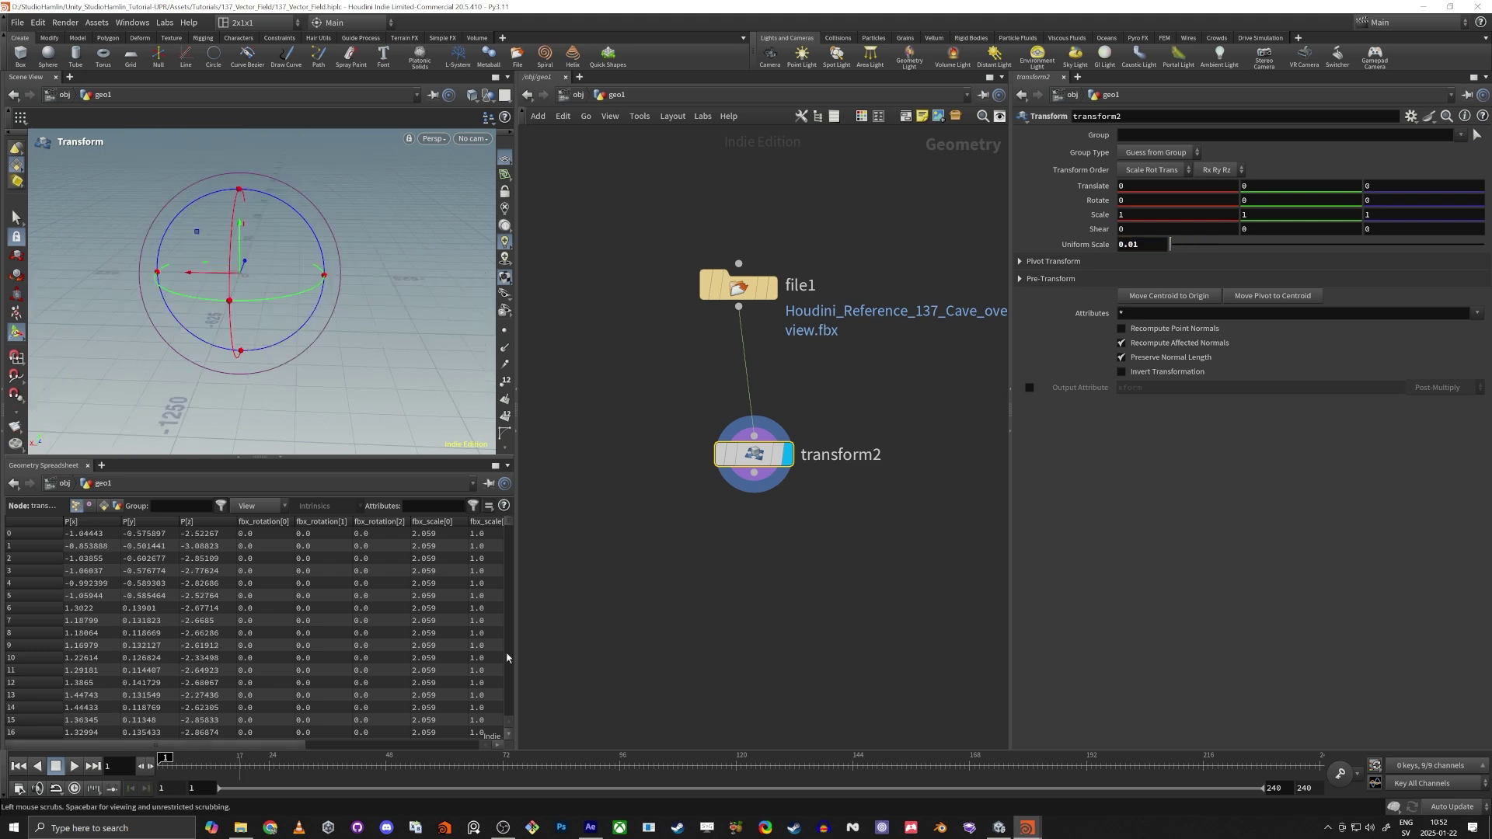
Try moving the cave's centroid to the origin in the Transform node, and reset its translation to 0 on all axes
{"action": "left_click", "coordinate": [1169, 295]}
{"action": "left_click_drag", "start_coordinate": [288, 331], "coordinate": [312, 359], "text": "alt"}
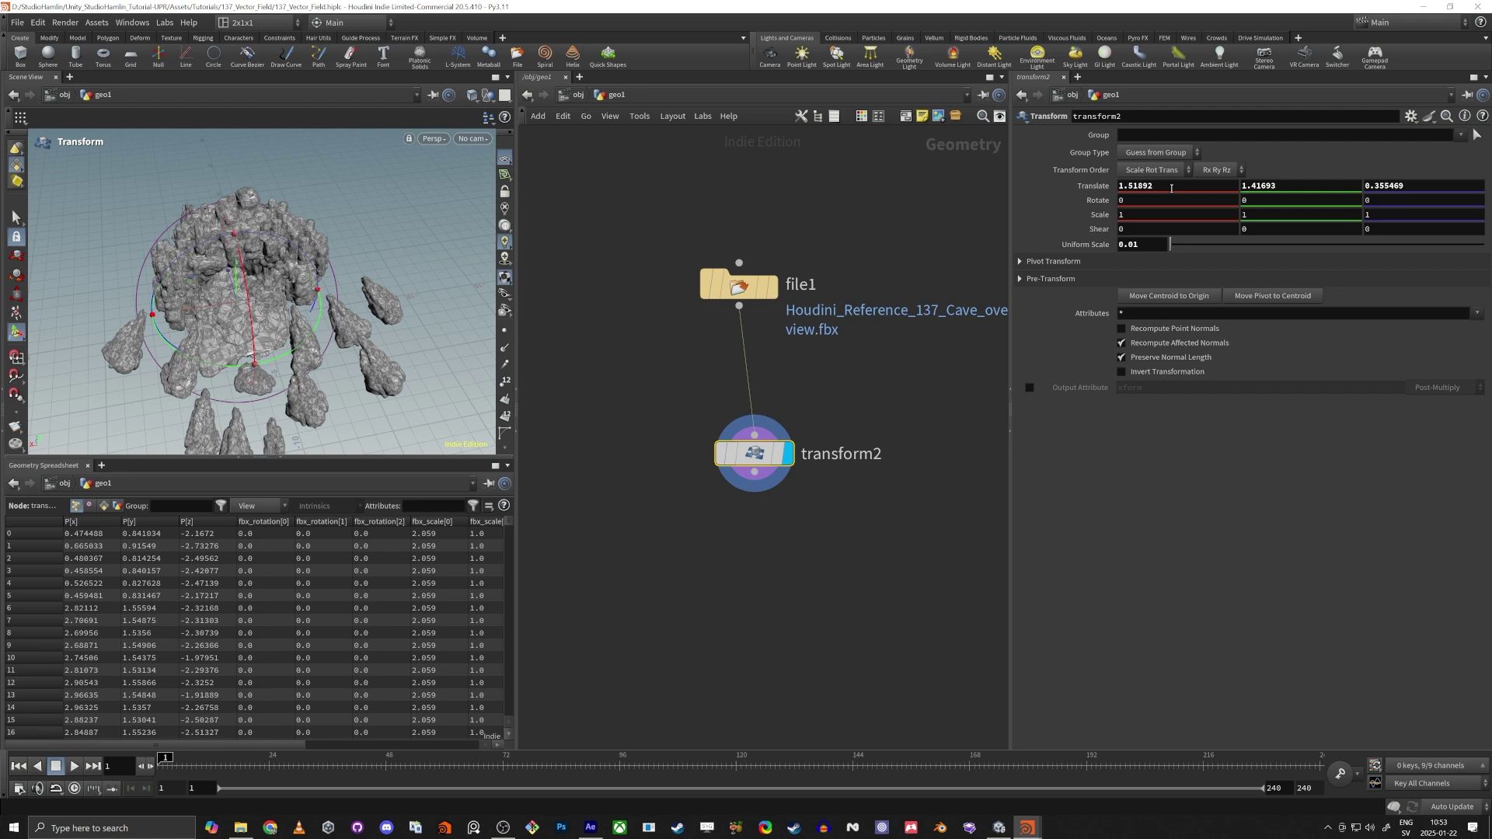
{"action": "key", "text": "Tab"}
{"action": "type", "text": "0"}
{"action": "key", "text": "Tab"}
{"action": "type", "text": "0"}
{"action": "key", "text": "Tab"}
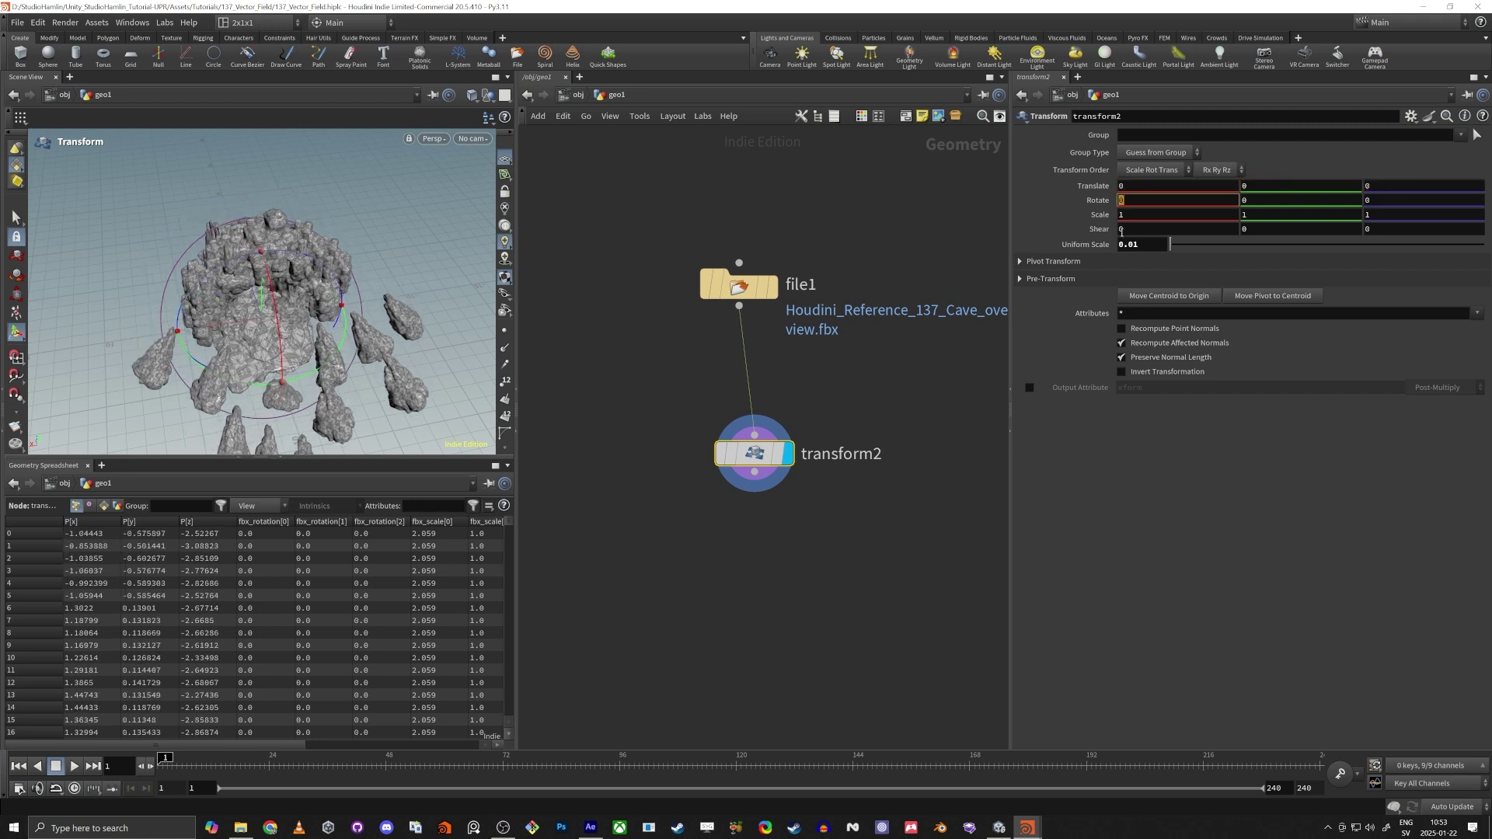
Place the transform2 node directly below file1 in the network and check the scaled cave
{"action": "left_click", "coordinate": [708, 536]}
{"action": "left_click_drag", "start_coordinate": [243, 355], "coordinate": [210, 323], "text": "alt"}
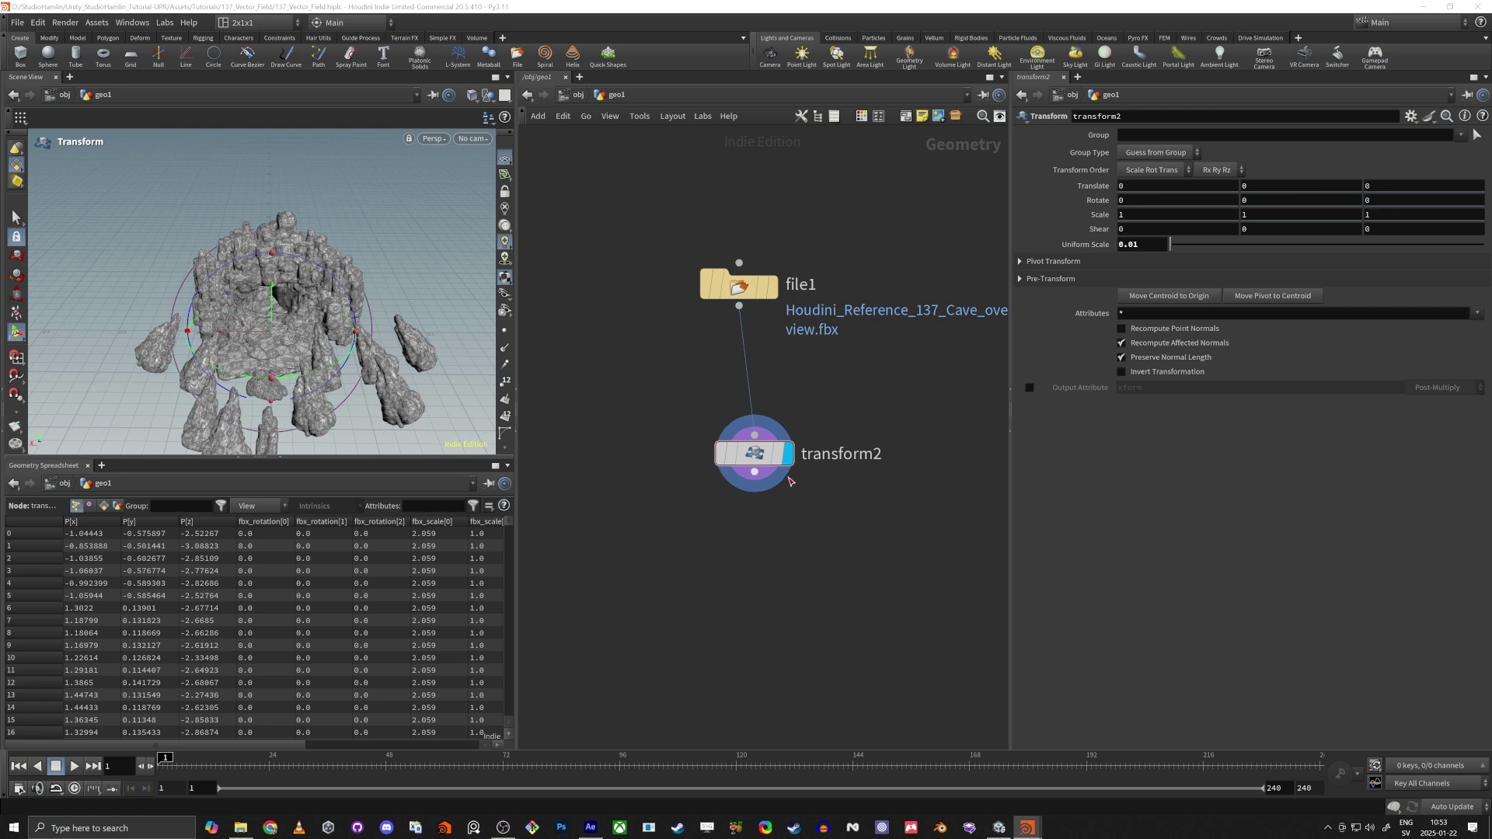
{"action": "left_click_drag", "start_coordinate": [761, 456], "coordinate": [751, 362]}
{"action": "left_click_drag", "start_coordinate": [407, 383], "coordinate": [355, 360], "text": "alt"}
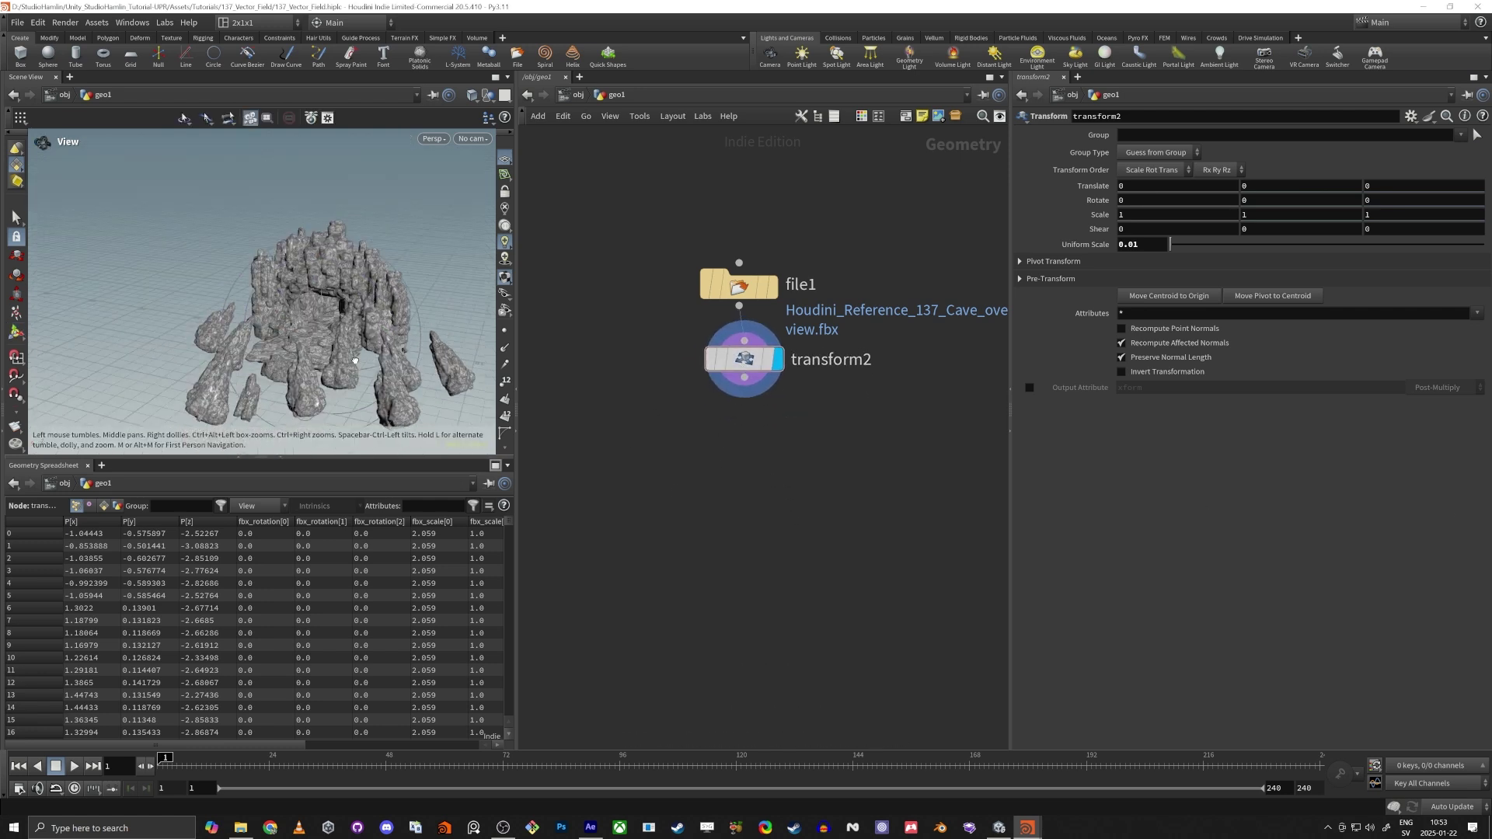
{"action": "key", "text": "Return"}
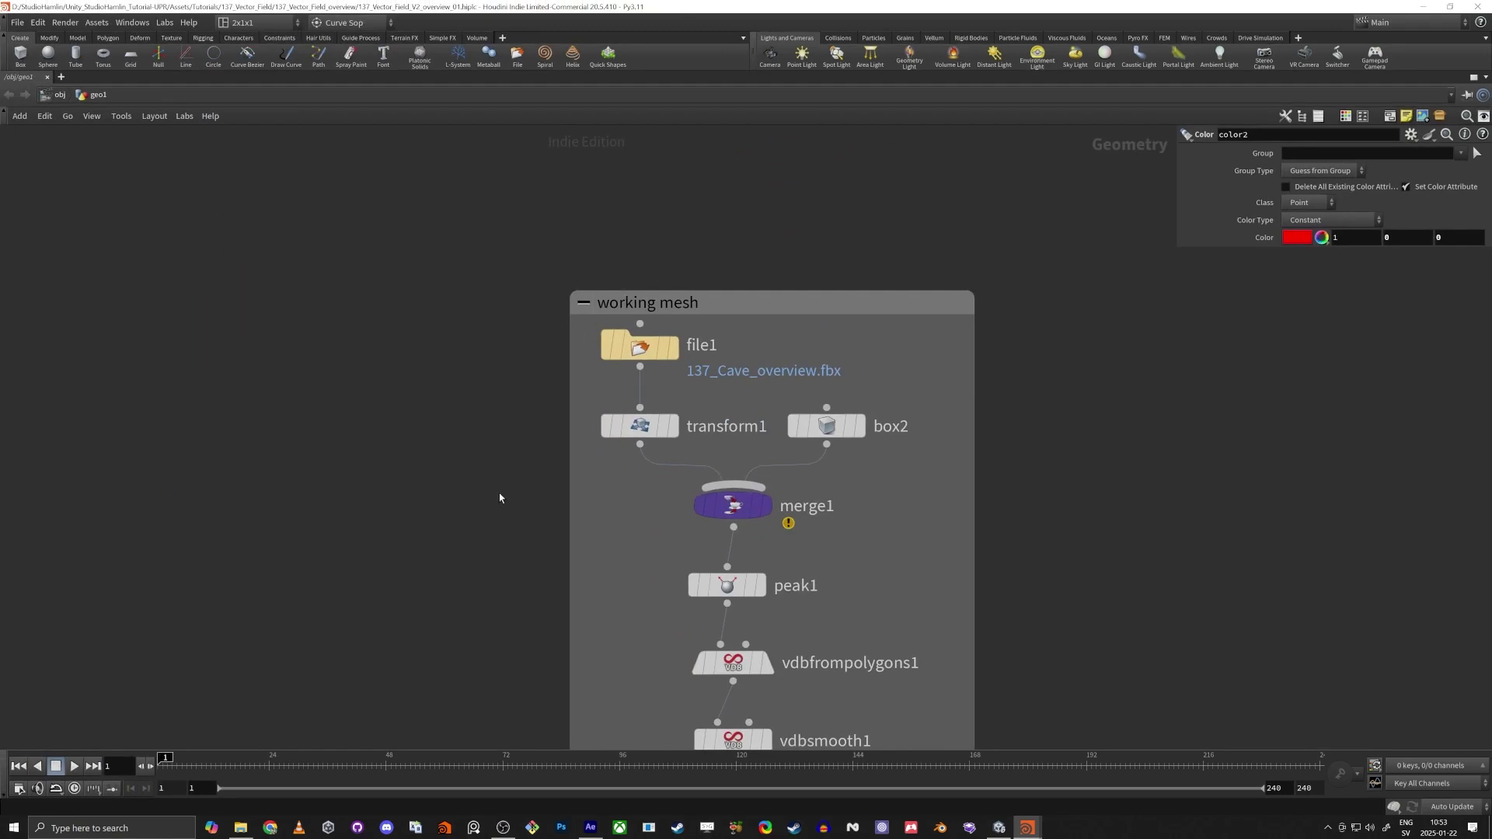
In the finished overview scene, display the working mesh's file1 node and examine the cave in shaded mode
{"action": "scroll", "coordinate": [459, 494], "scroll_direction": "down", "scroll_amount": 5}
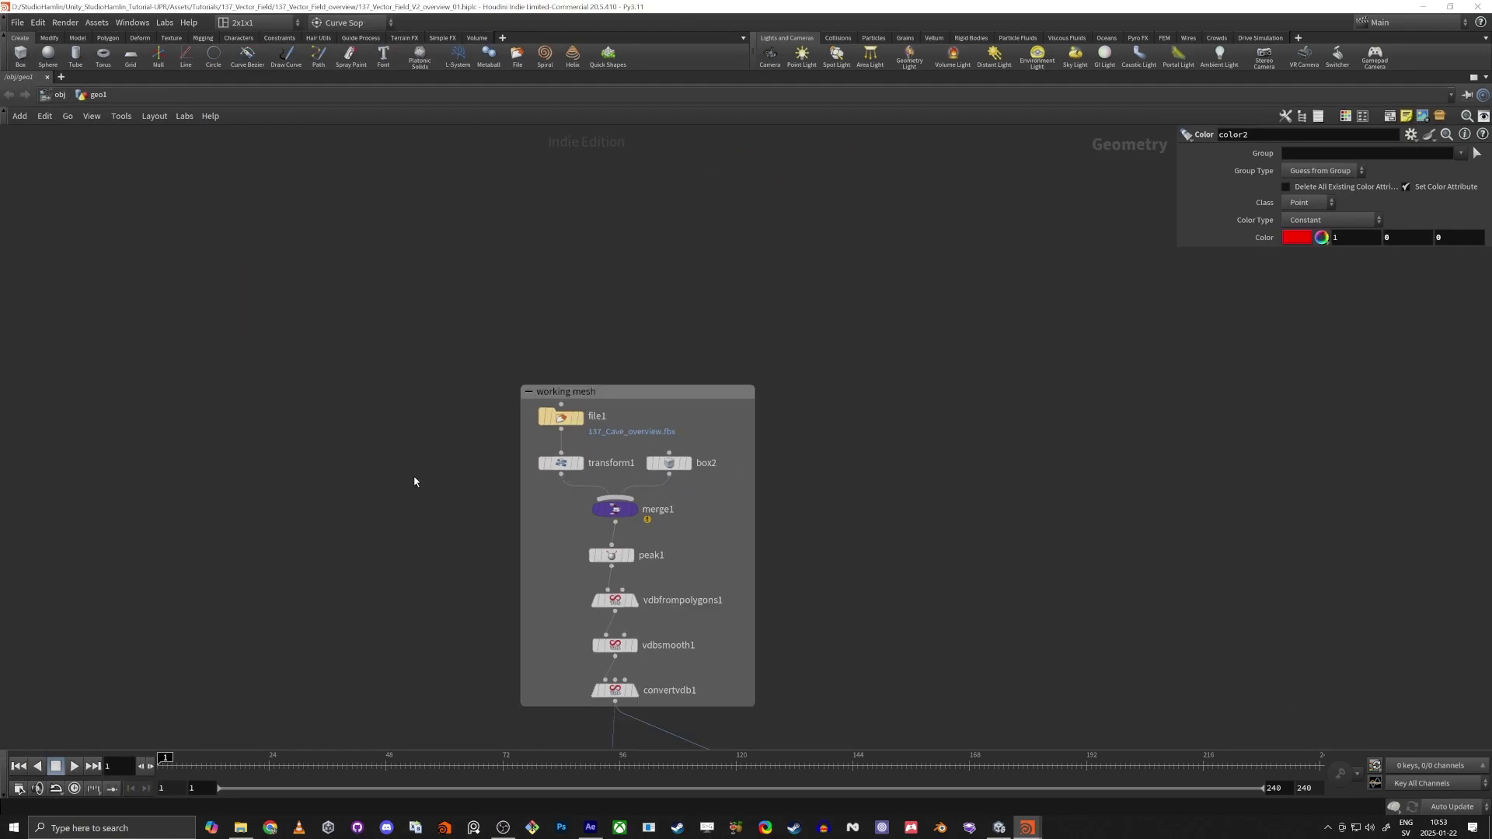
{"action": "key", "text": "ctrl+b"}
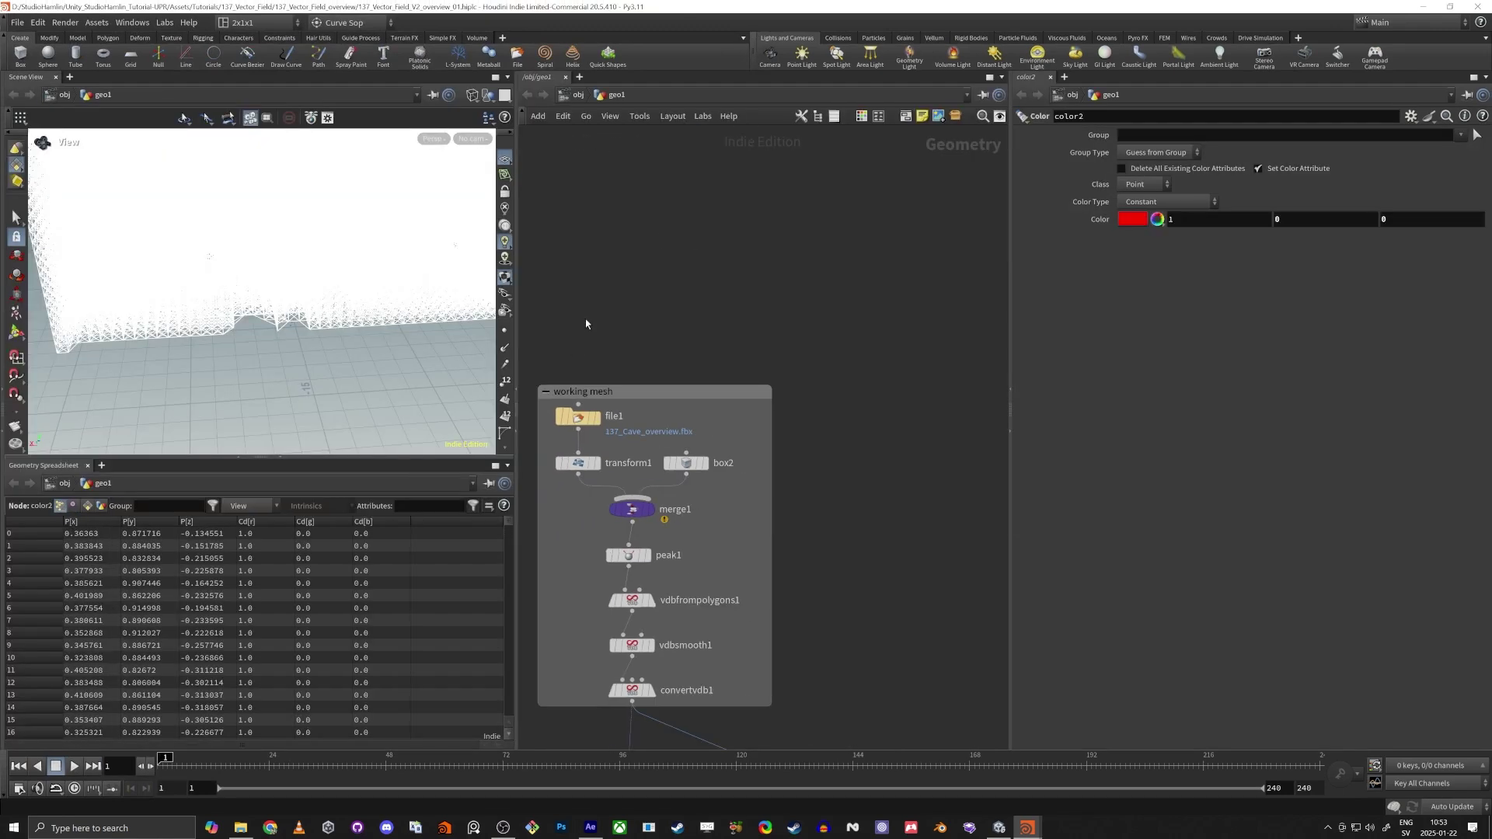
{"action": "left_click", "coordinate": [603, 421]}
{"action": "key", "text": "f"}
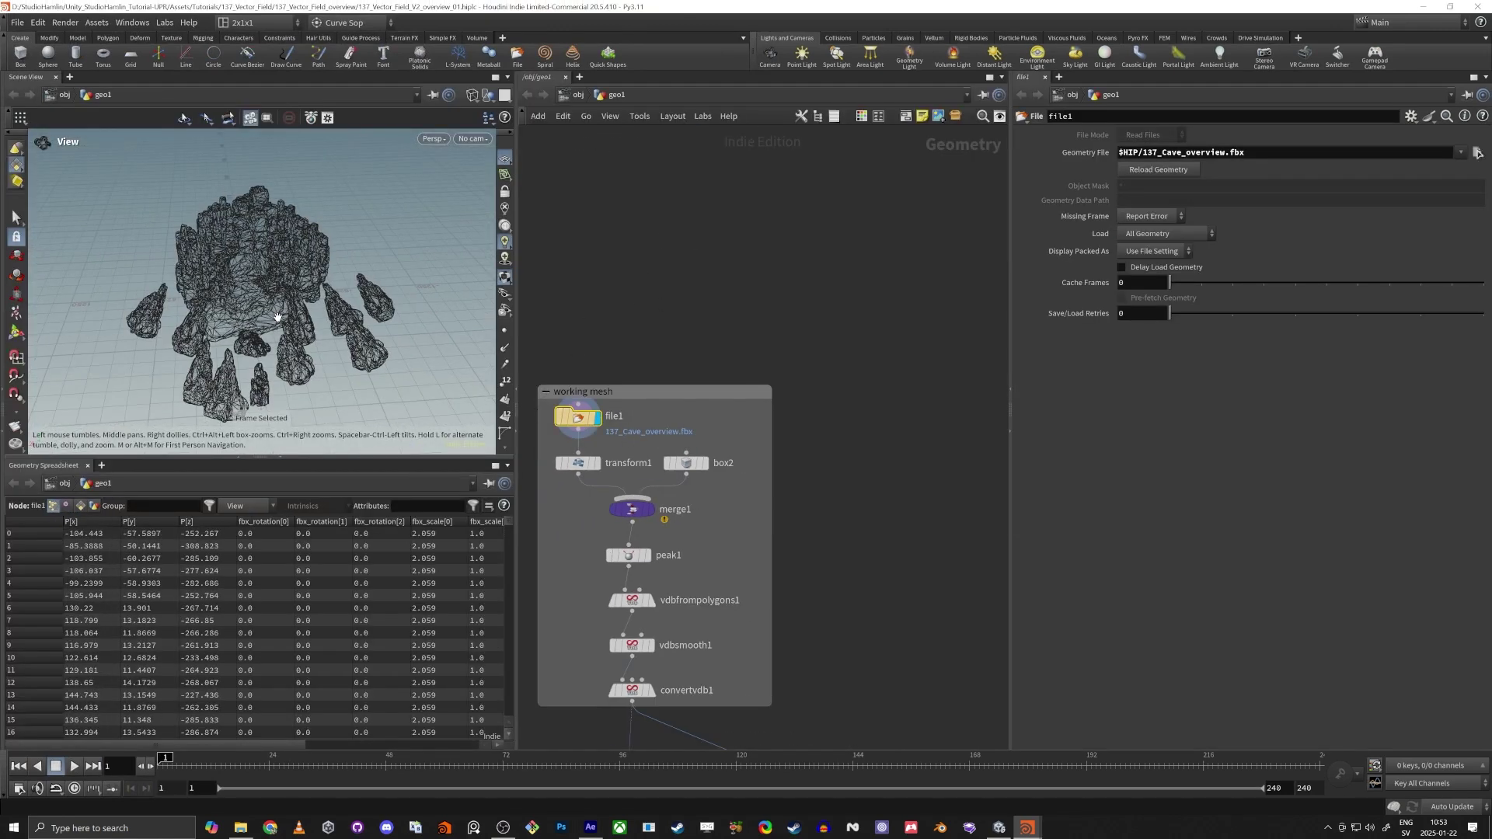
{"action": "key", "text": "shift+w"}
{"action": "scroll", "coordinate": [278, 317], "scroll_direction": "down", "scroll_amount": 3}
{"action": "left_click_drag", "start_coordinate": [277, 318], "coordinate": [350, 311]}
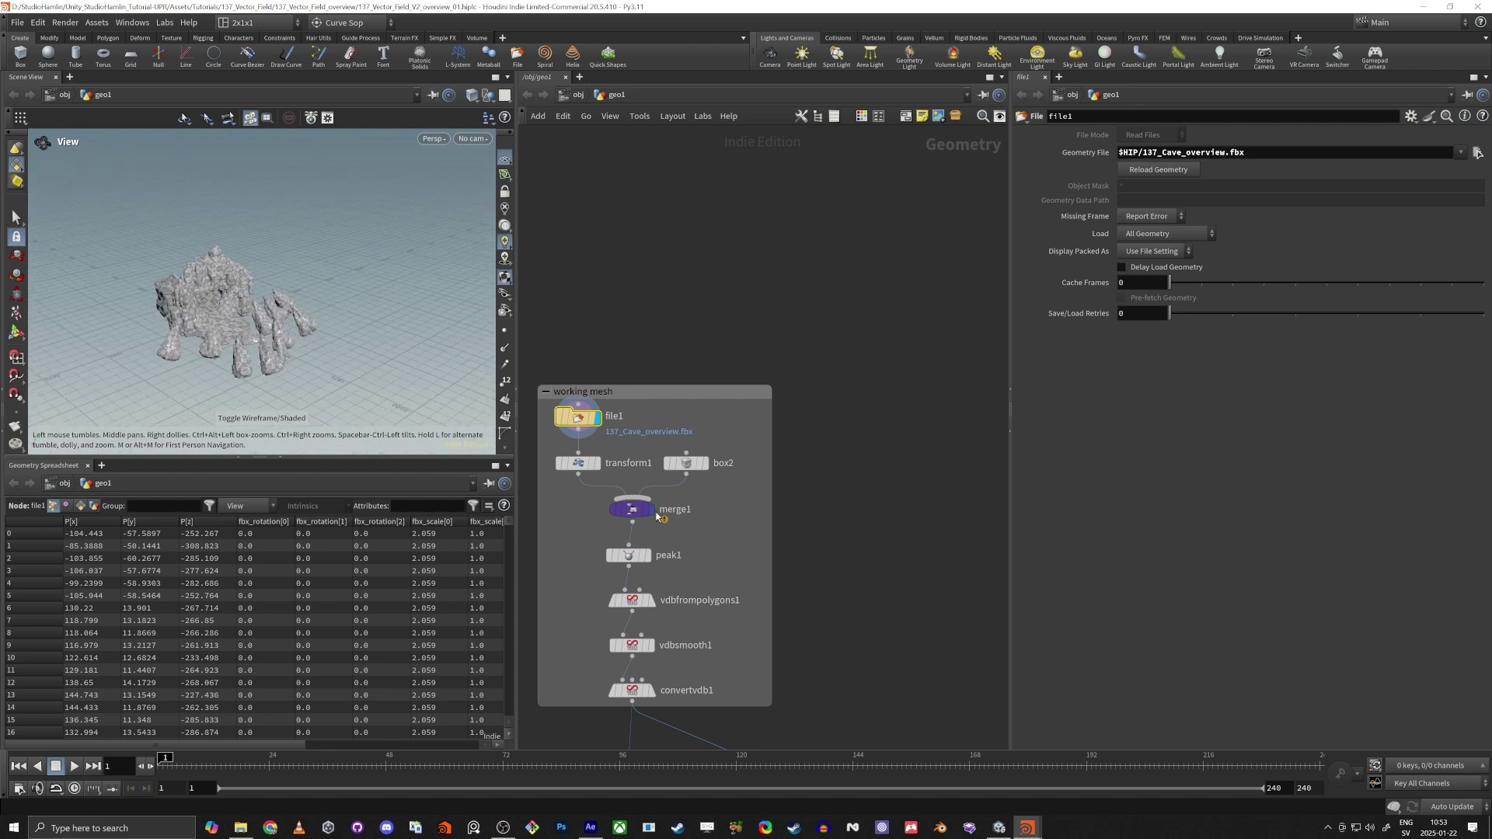
Display the merge1 node and examine the cave combined with the ground box
{"action": "left_click", "coordinate": [651, 510]}
{"action": "left_click", "coordinate": [631, 509]}
{"action": "key", "text": "f"}
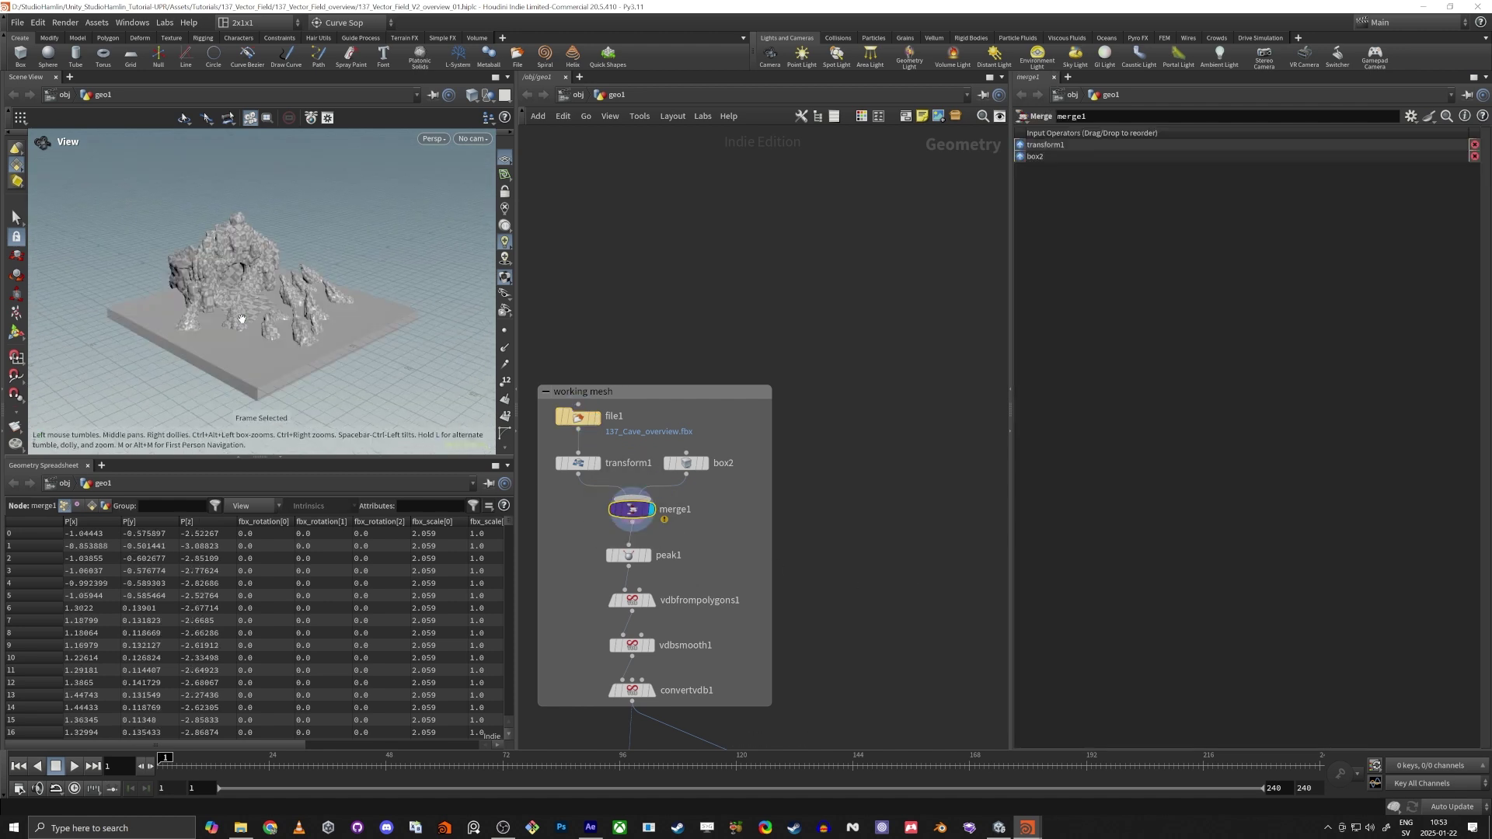
{"action": "scroll", "coordinate": [275, 343], "scroll_direction": "up", "scroll_amount": 6}
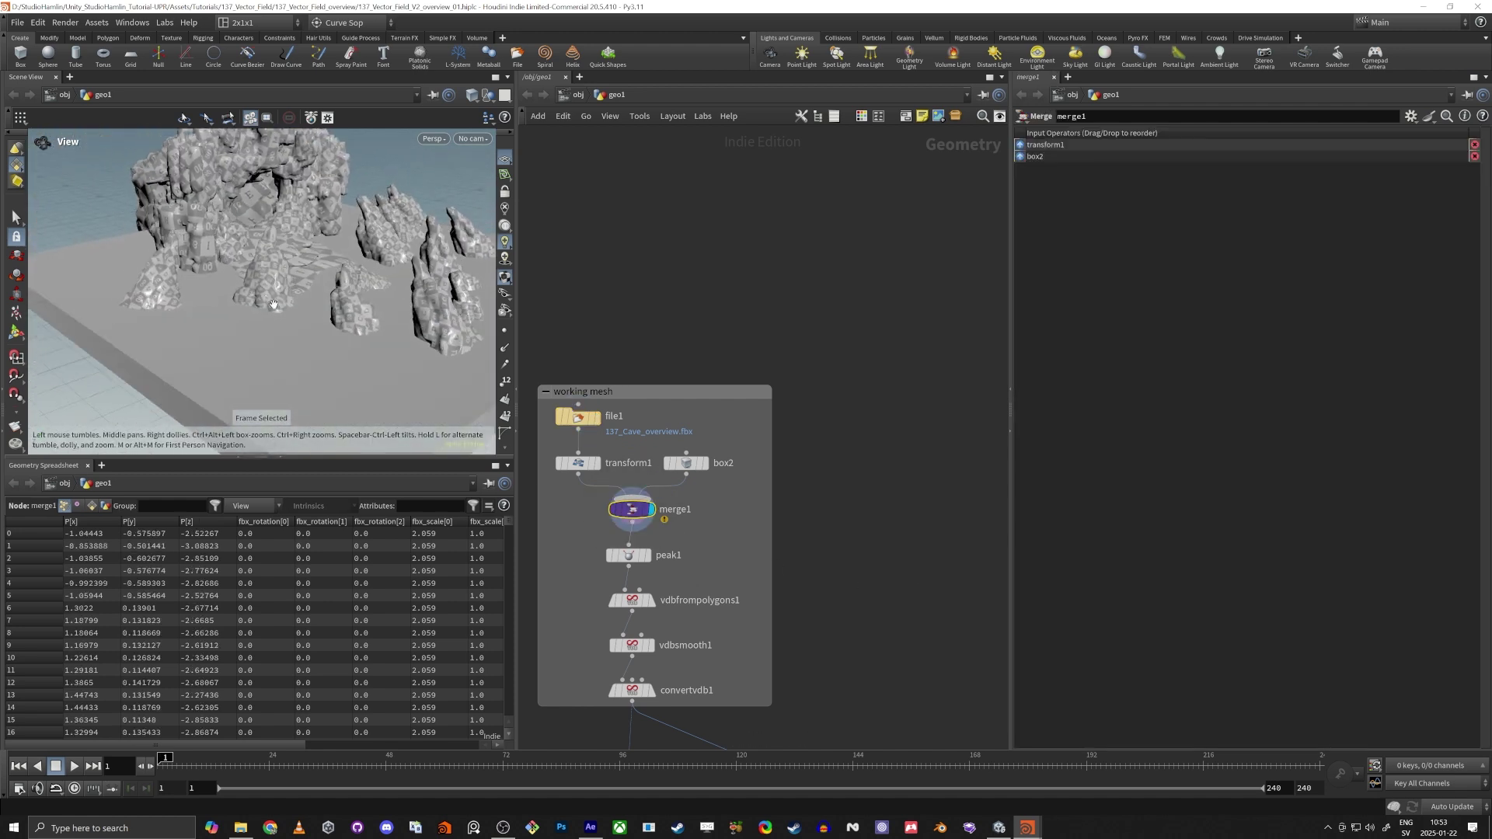
Display the convertvdb1 node at the end of the working mesh group and examine its polygon mesh
{"action": "middle_click_drag", "start_coordinate": [826, 672], "coordinate": [969, 395]}
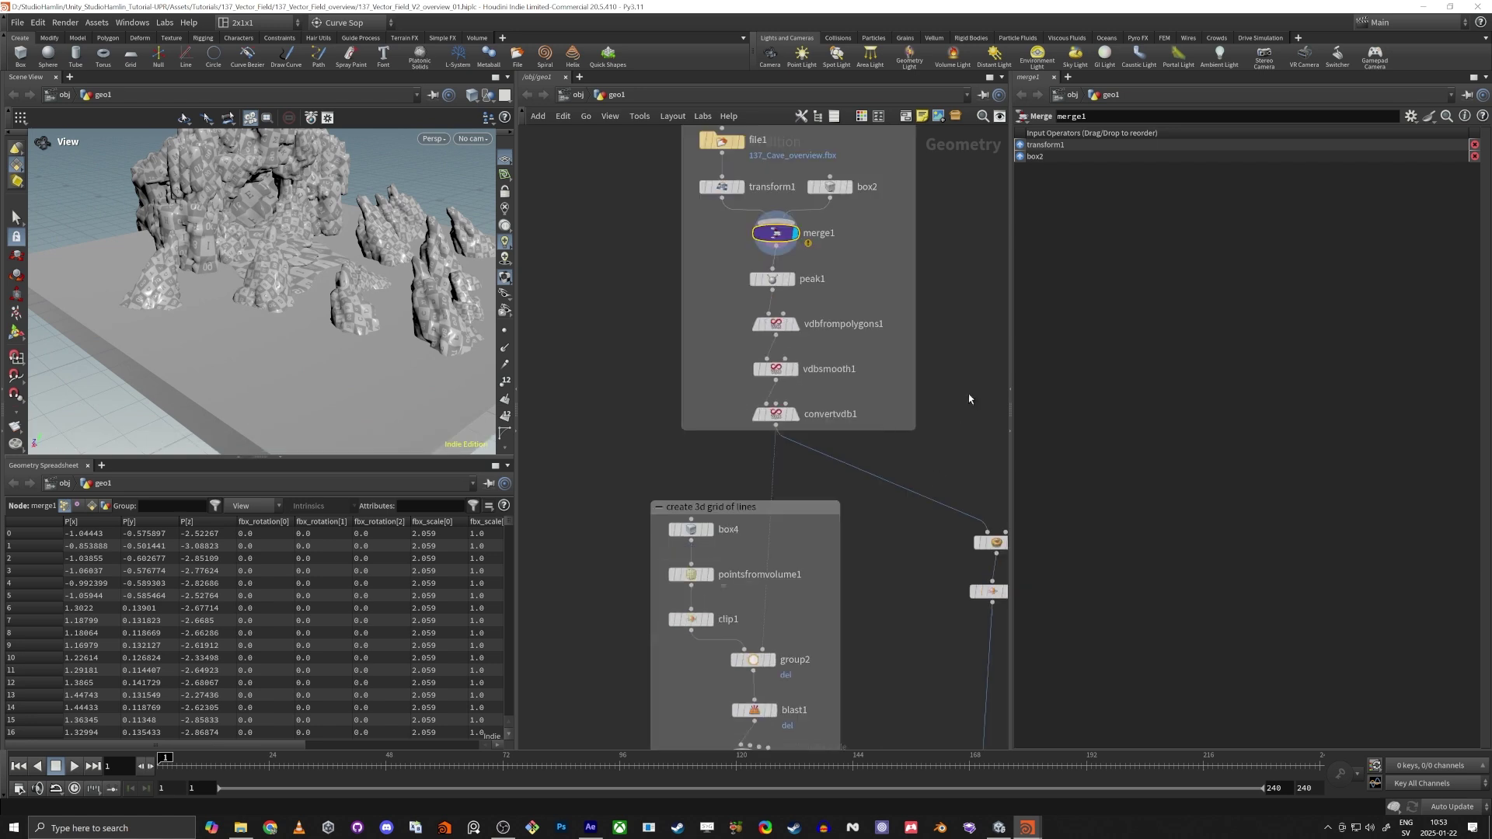
{"action": "left_click", "coordinate": [802, 438]}
{"action": "left_click", "coordinate": [801, 439]}
{"action": "left_click", "coordinate": [801, 440]}
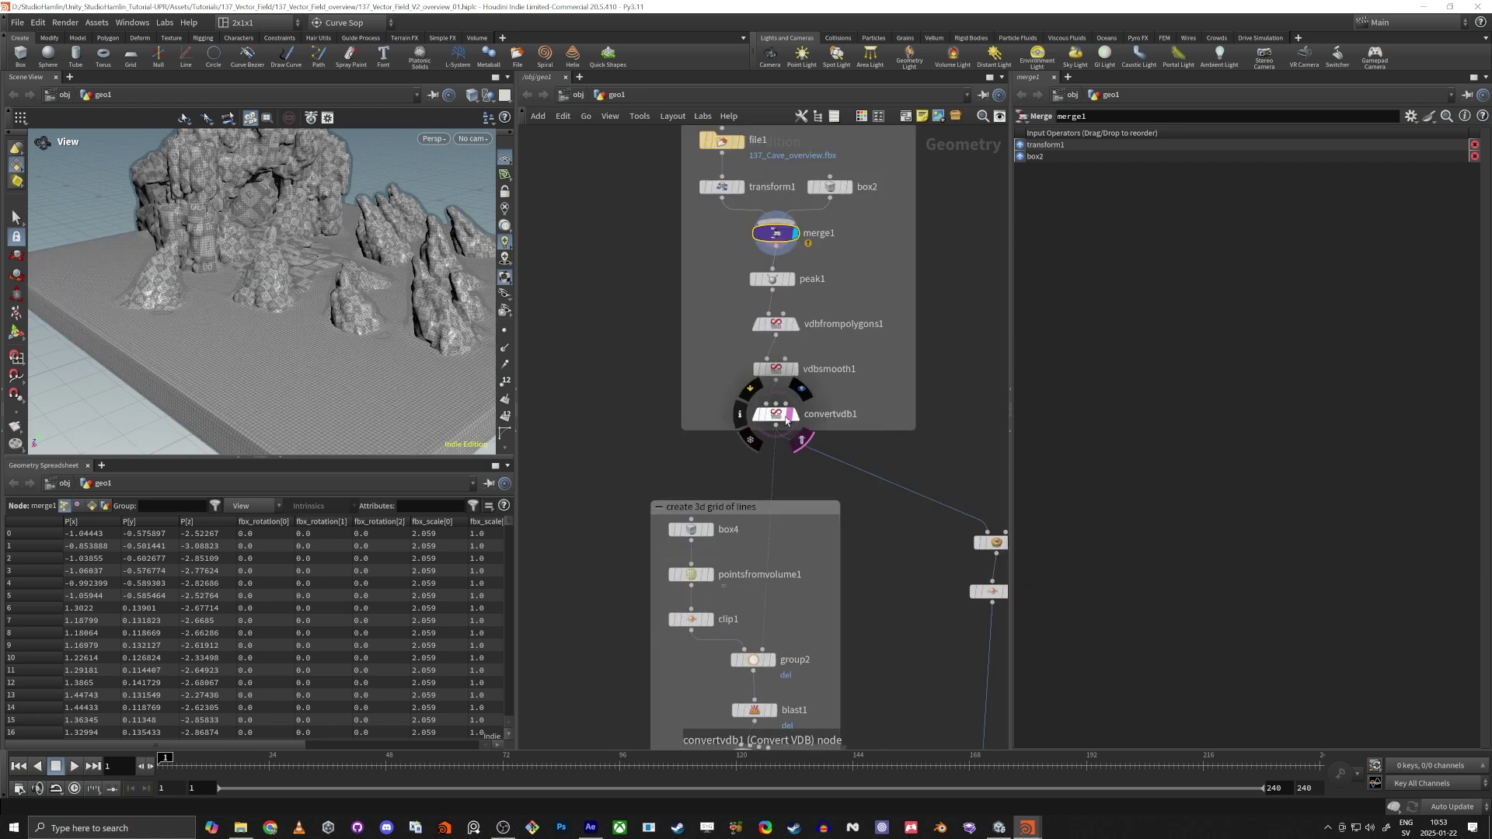
{"action": "left_click", "coordinate": [801, 439]}
{"action": "left_click", "coordinate": [797, 419]}
{"action": "left_click_drag", "start_coordinate": [261, 292], "coordinate": [322, 325]}
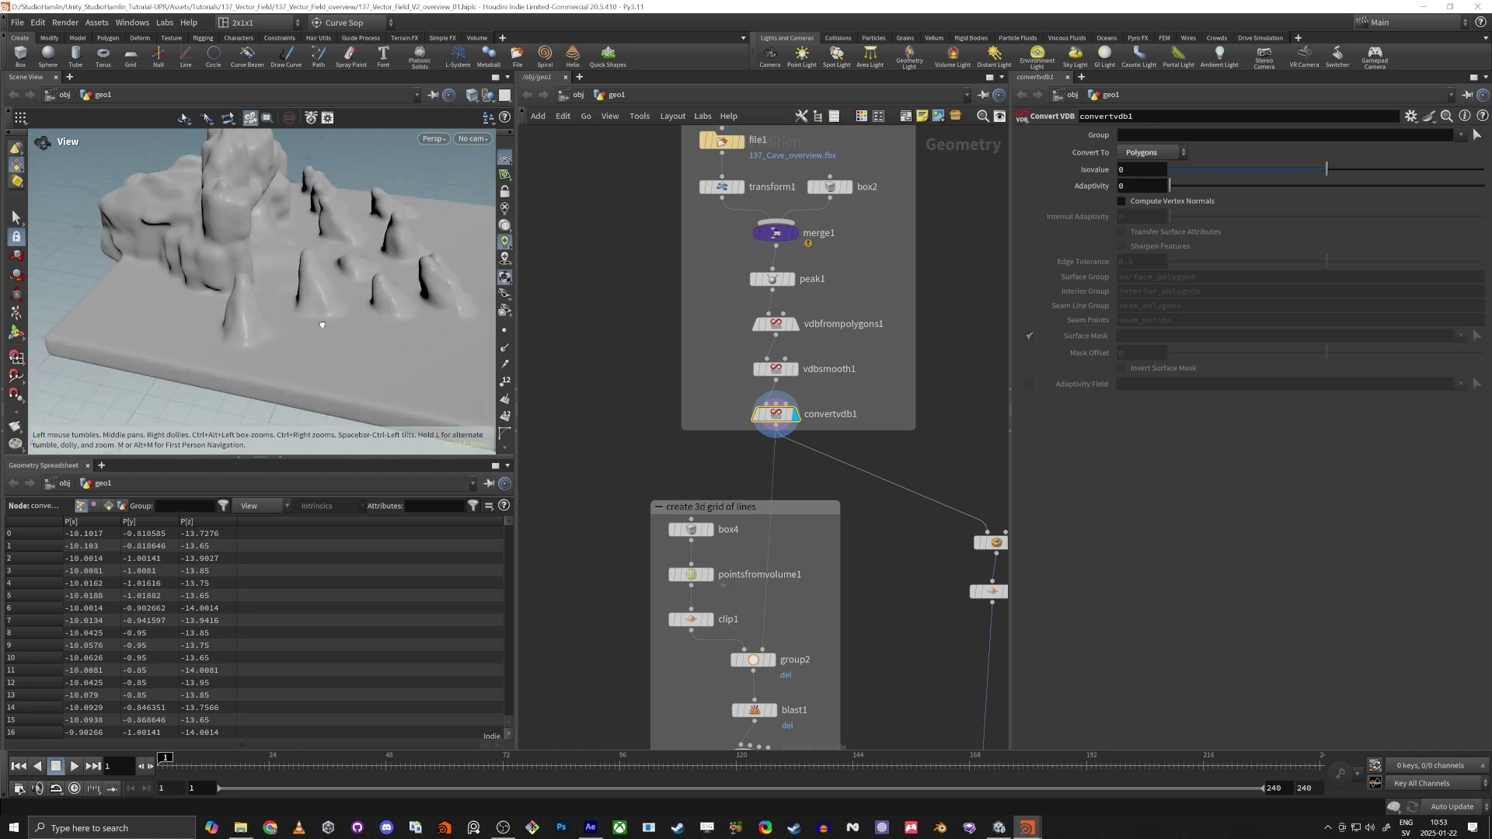
Display box4 and clip1 in the "create 3d grid of lines" group and examine the clipped grid of points
{"action": "middle_click_drag", "start_coordinate": [593, 631], "coordinate": [647, 407]}
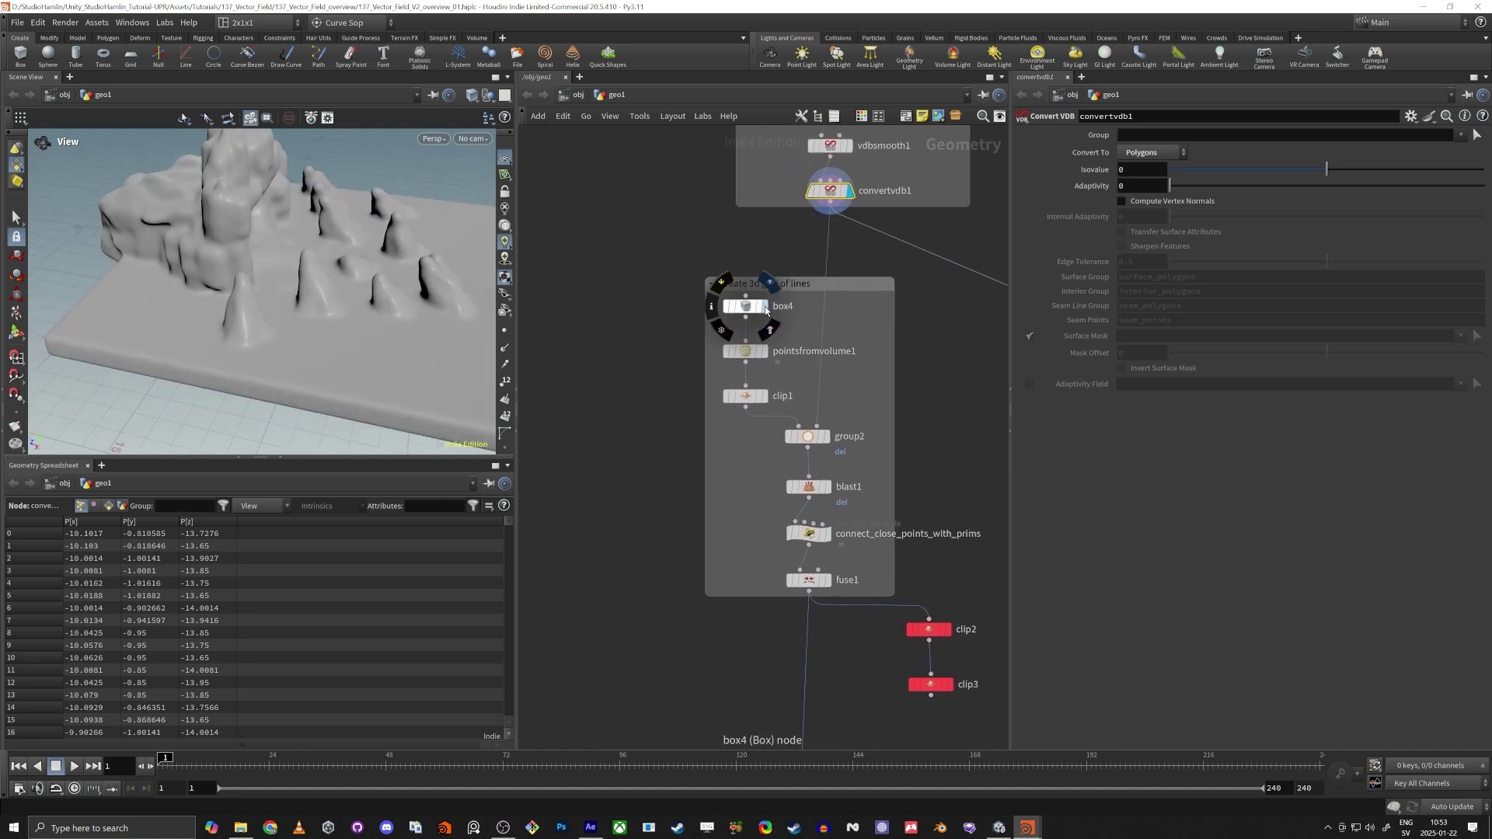
{"action": "left_click", "coordinate": [764, 307]}
{"action": "mouse_move", "coordinate": [843, 449]}
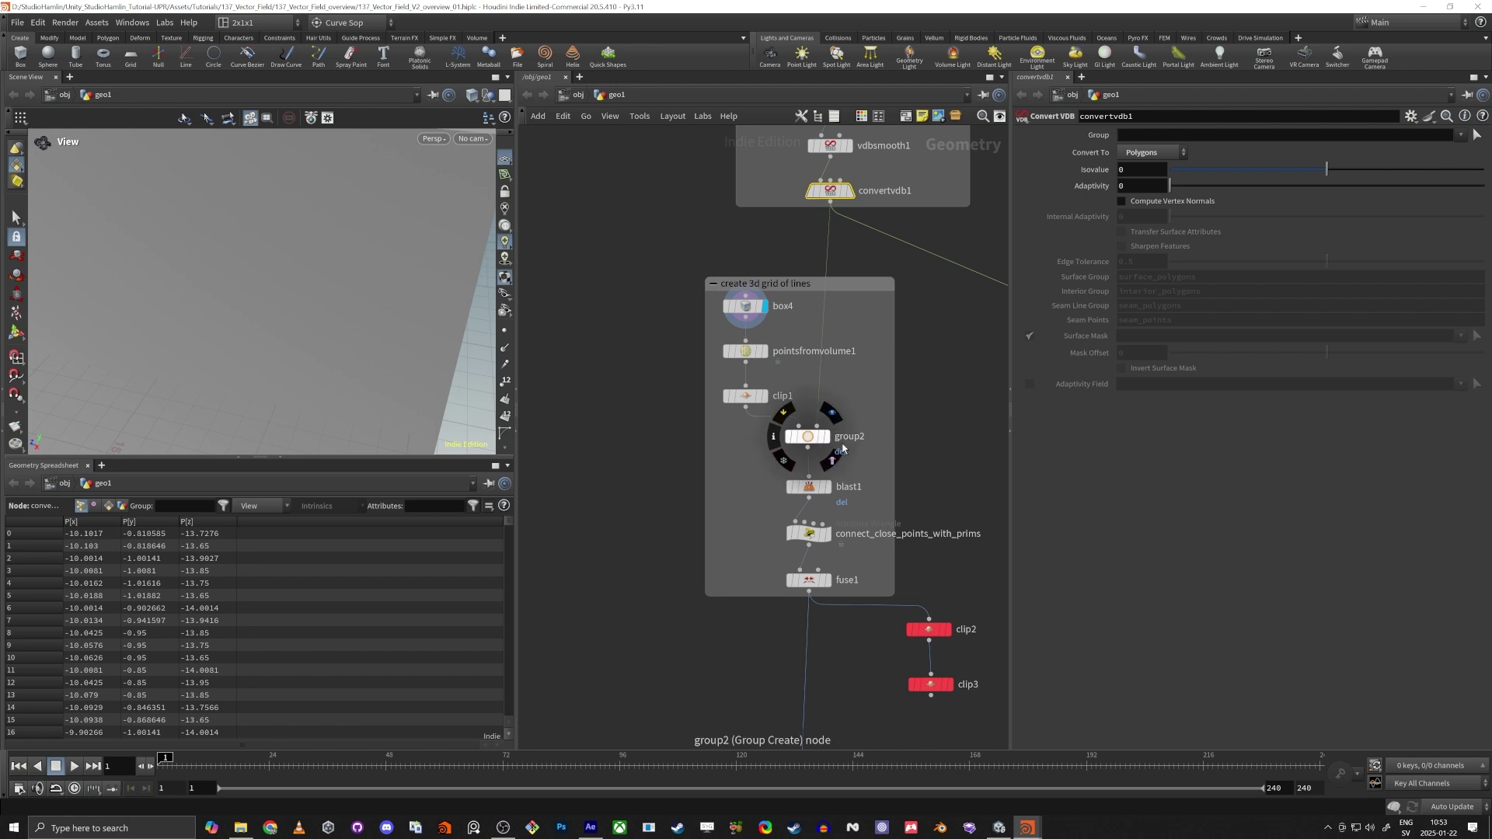
{"action": "left_click", "coordinate": [770, 374]}
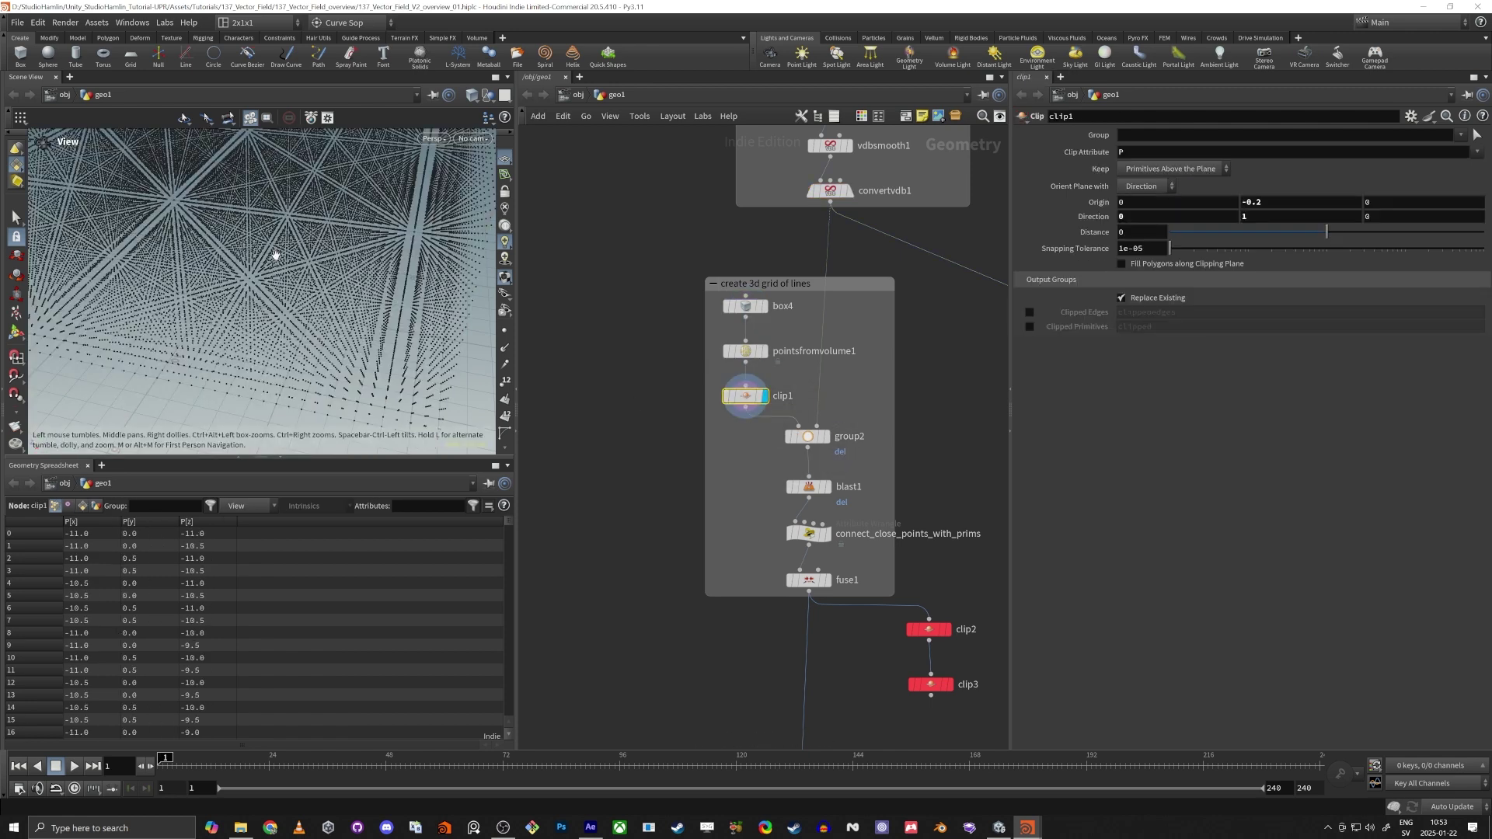
{"action": "left_click_drag", "start_coordinate": [277, 250], "coordinate": [233, 292]}
{"action": "scroll", "coordinate": [316, 193], "scroll_direction": "down", "scroll_amount": 5}
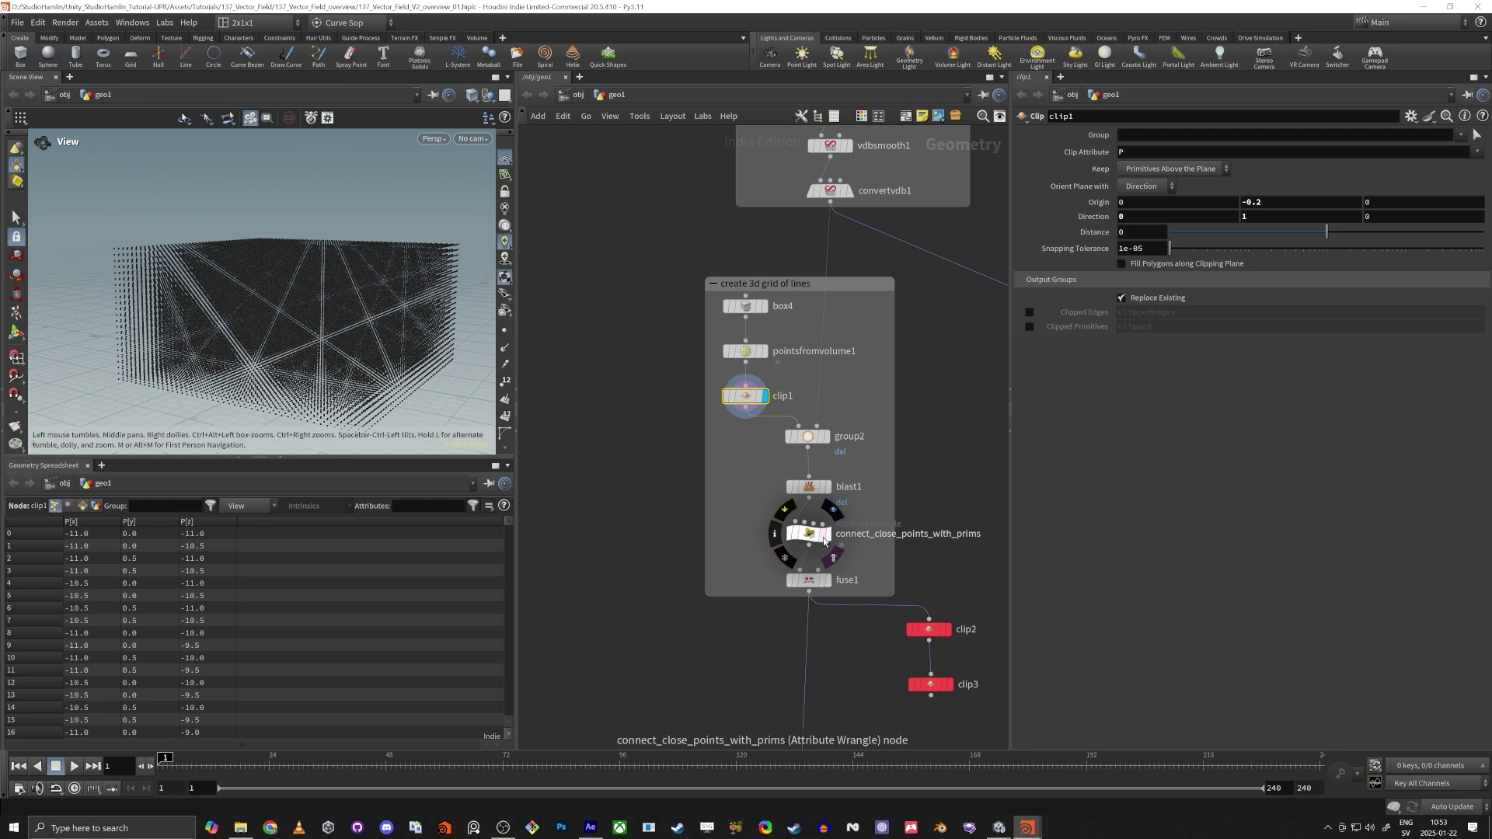
Display the connect_close_points_with_prims wrangle with point markers on and examine the lines linking neighbouring points
{"action": "left_click", "coordinate": [808, 541]}
{"action": "left_click_drag", "start_coordinate": [203, 312], "coordinate": [206, 274]}
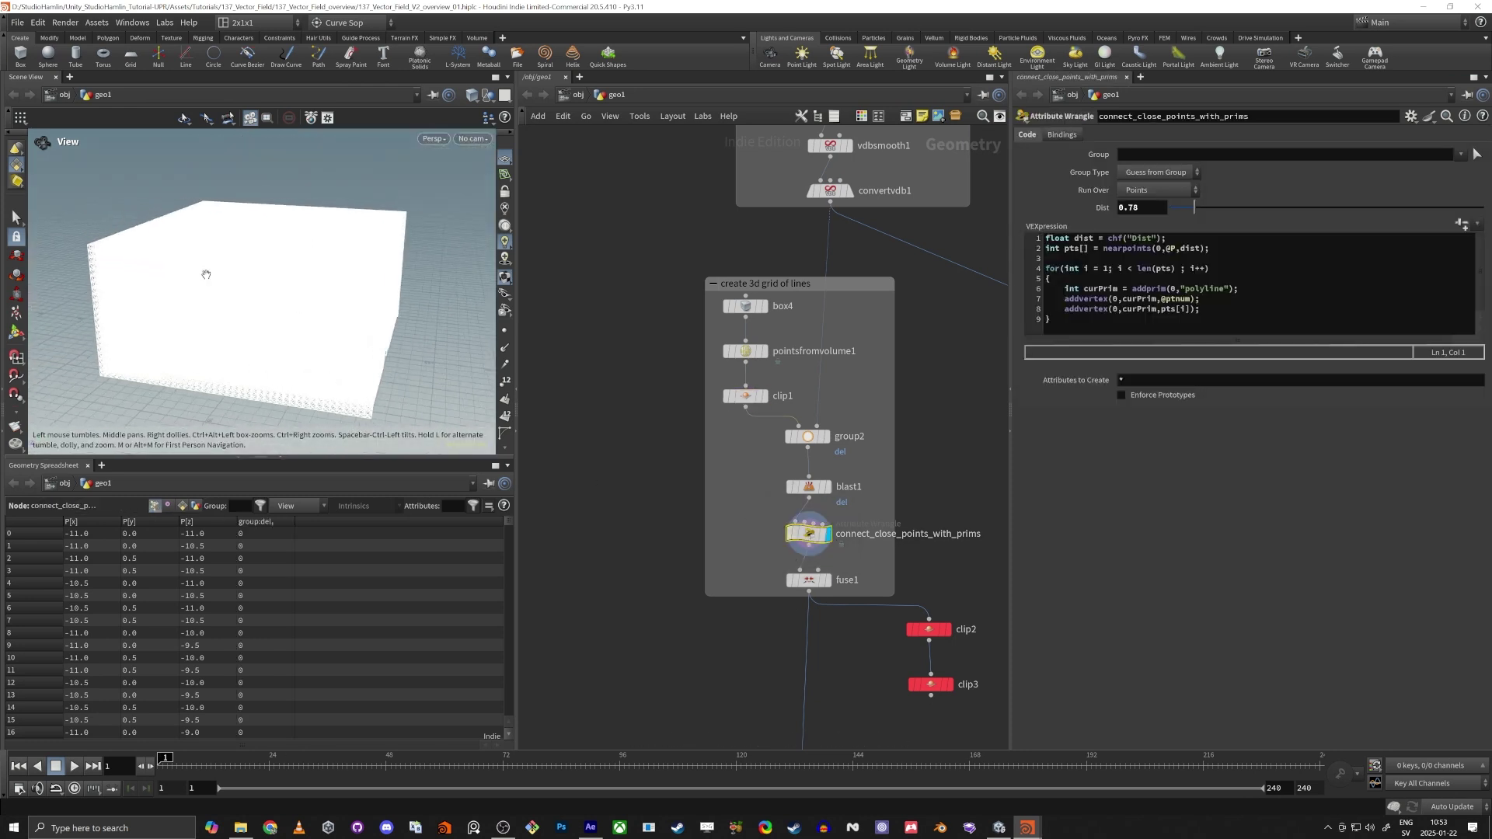
{"action": "left_click", "coordinate": [506, 331]}
{"action": "left_click_drag", "start_coordinate": [350, 272], "coordinate": [241, 308]}
{"action": "scroll", "coordinate": [426, 253], "scroll_direction": "up", "scroll_amount": 5}
{"action": "scroll", "coordinate": [387, 320], "scroll_direction": "up", "scroll_amount": 8}
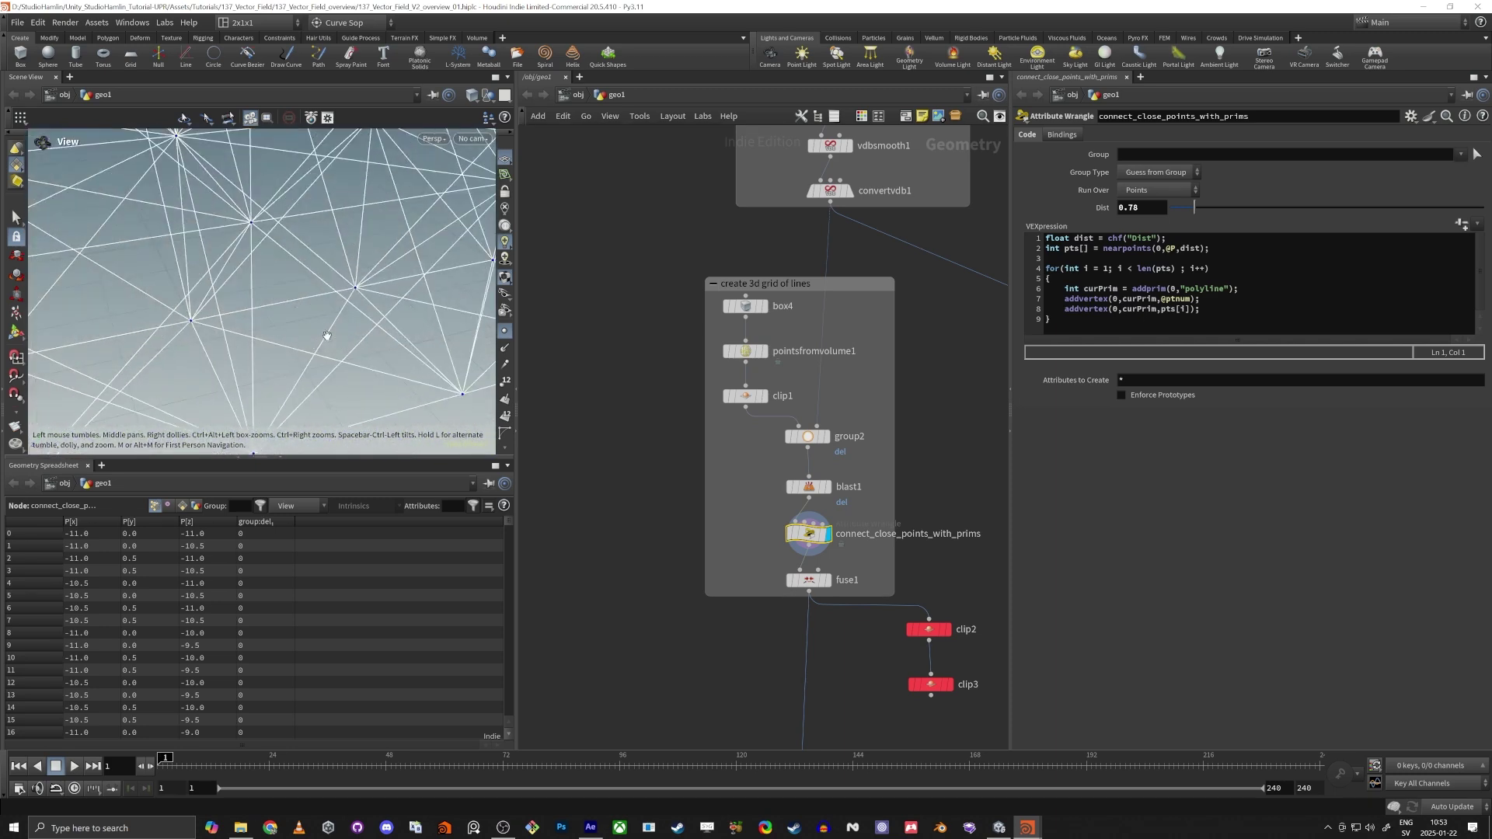
{"action": "scroll", "coordinate": [327, 335], "scroll_direction": "down", "scroll_amount": 8}
Display the findshortestpath1 node below the grid-of-lines group and examine the path lines it generates
{"action": "middle_click_drag", "start_coordinate": [719, 659], "coordinate": [676, 420]}
{"action": "middle_click_drag", "start_coordinate": [583, 616], "coordinate": [638, 300]}
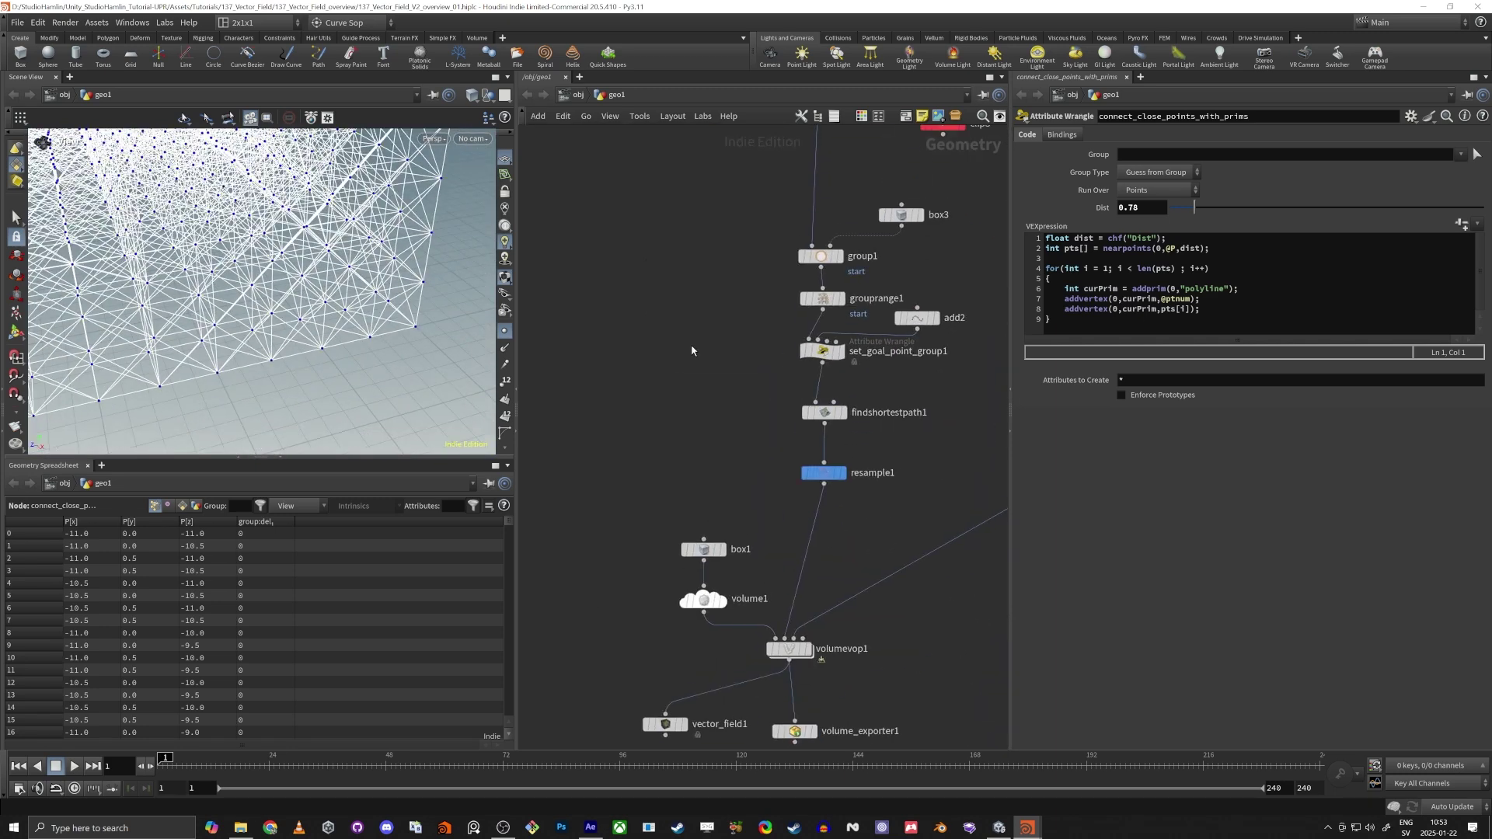
{"action": "middle_click_drag", "start_coordinate": [692, 350], "coordinate": [642, 465]}
{"action": "mouse_move", "coordinate": [794, 531]}
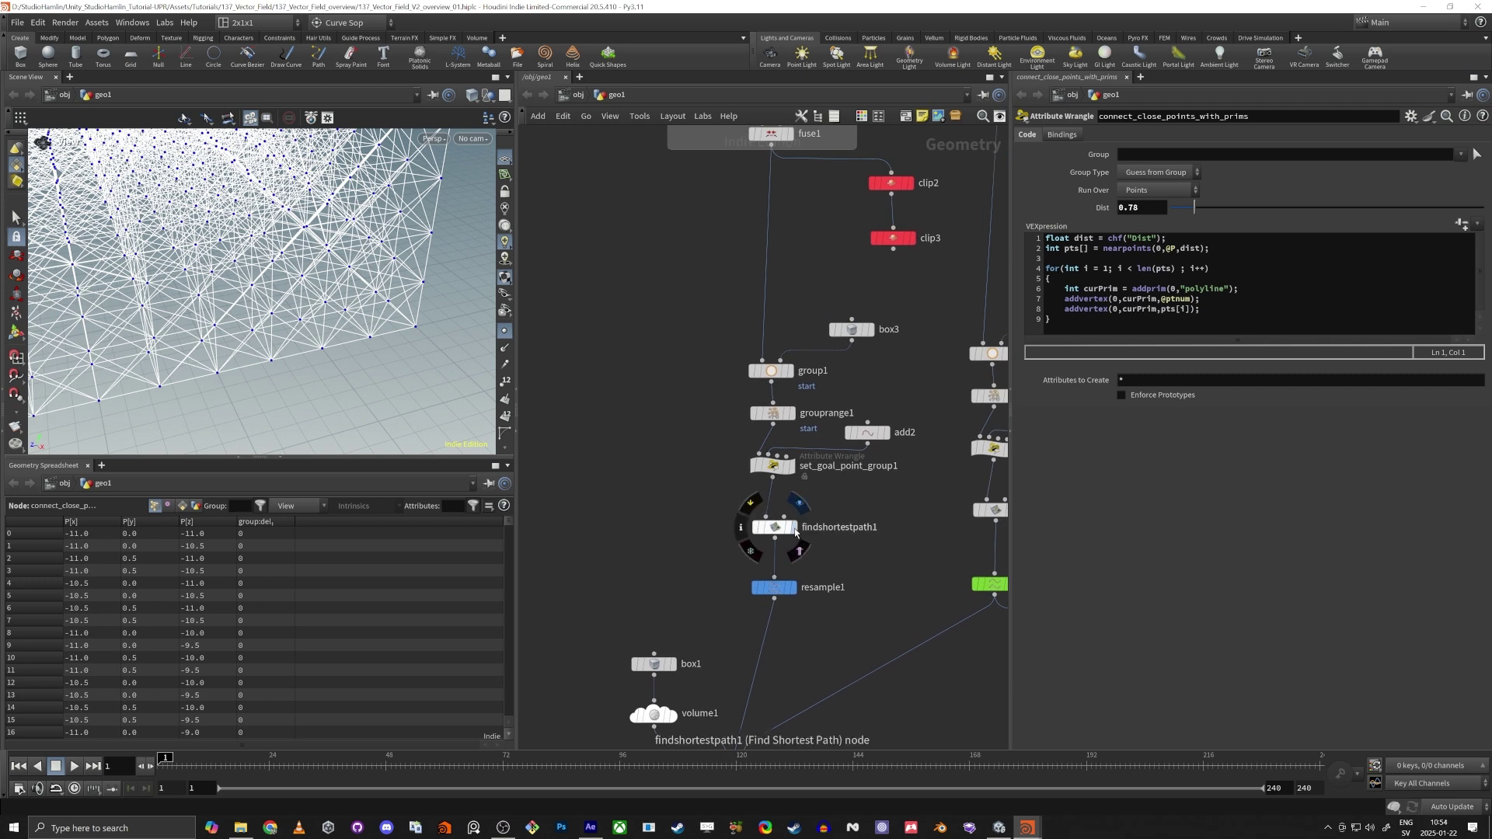
{"action": "left_click", "coordinate": [775, 534]}
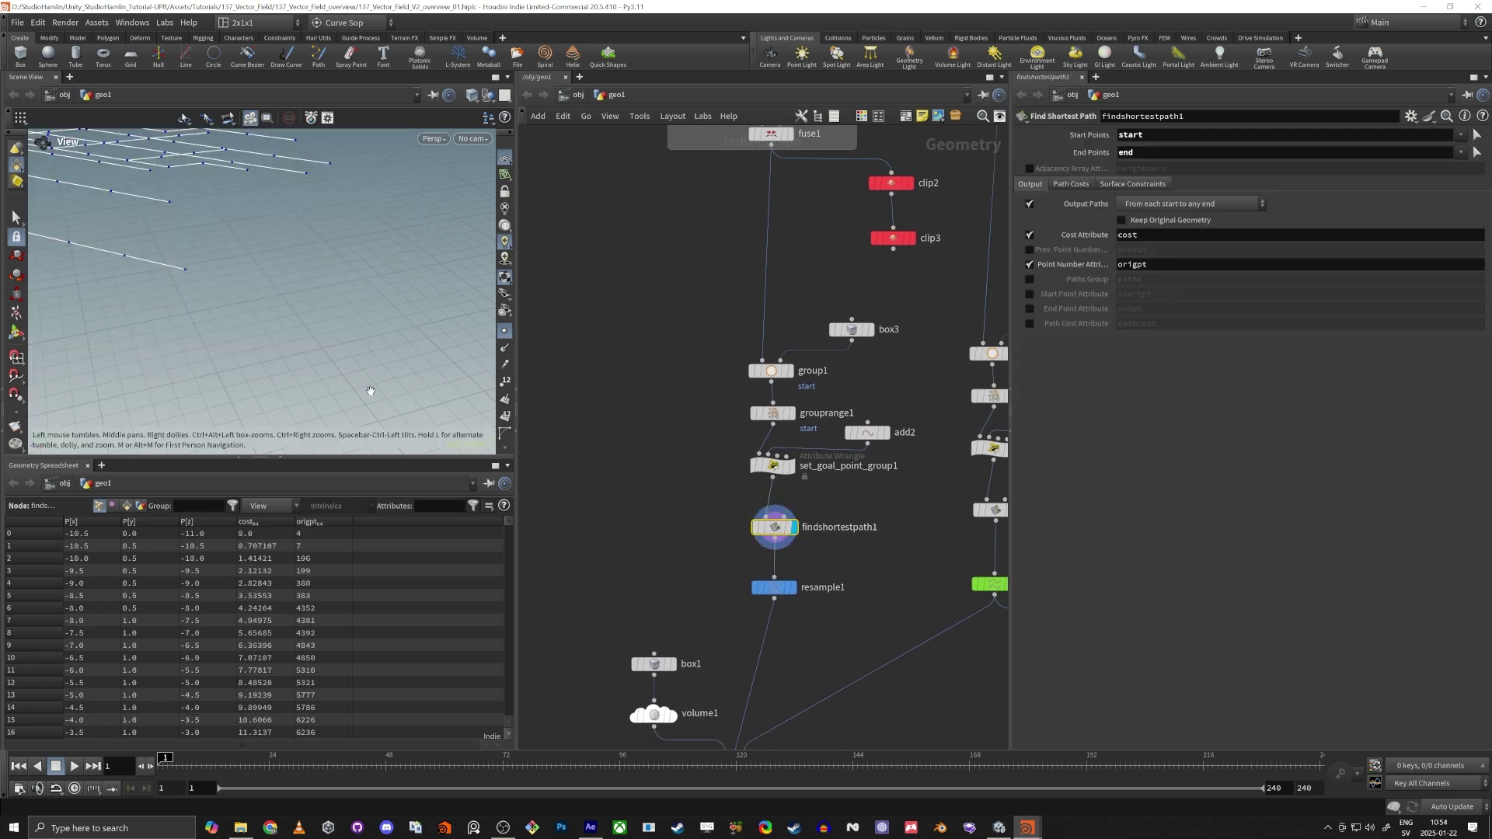
{"action": "scroll", "coordinate": [214, 191], "scroll_direction": "down", "scroll_amount": 5}
{"action": "middle_click_drag", "start_coordinate": [208, 172], "coordinate": [259, 216]}
{"action": "scroll", "coordinate": [259, 216], "scroll_direction": "down", "scroll_amount": 5}
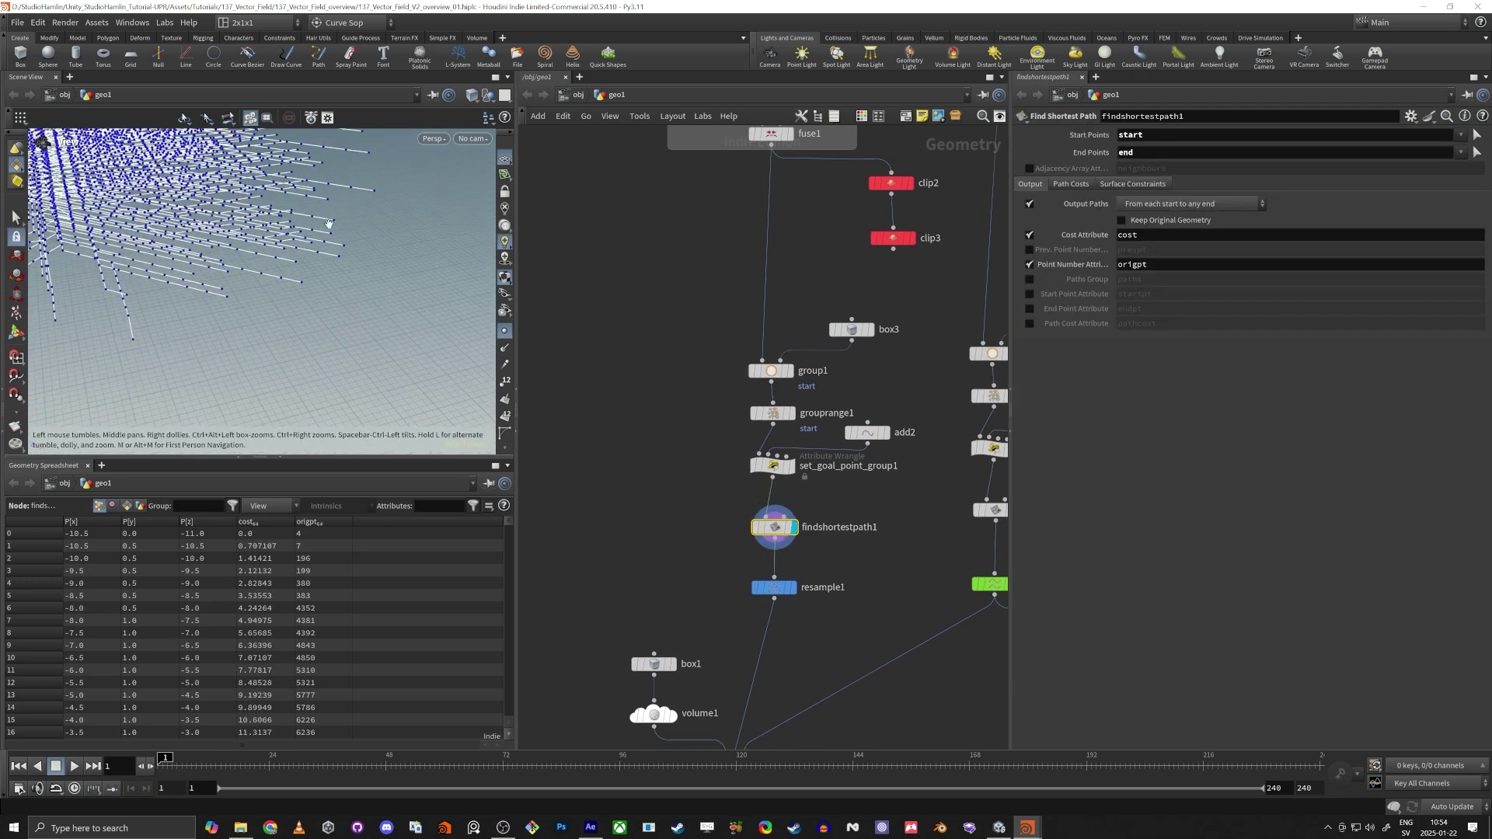
Hide the point markers and examine the shortest-path curves as plain lines from several angles
{"action": "left_click", "coordinate": [504, 332]}
{"action": "left_click_drag", "start_coordinate": [365, 269], "coordinate": [299, 233]}
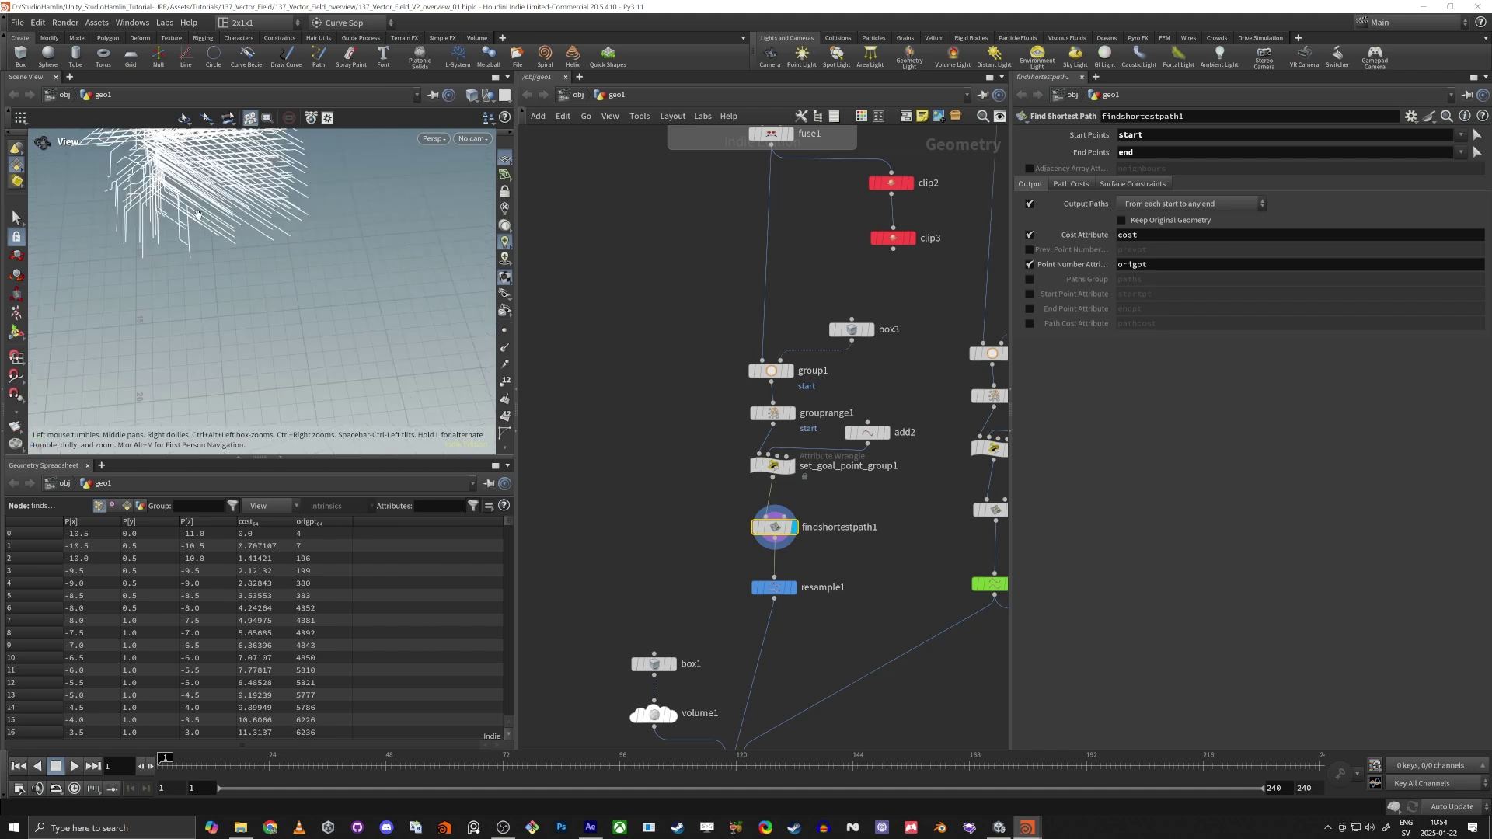
{"action": "middle_click_drag", "start_coordinate": [241, 148], "coordinate": [320, 244]}
{"action": "left_click_drag", "start_coordinate": [388, 416], "coordinate": [310, 331]}
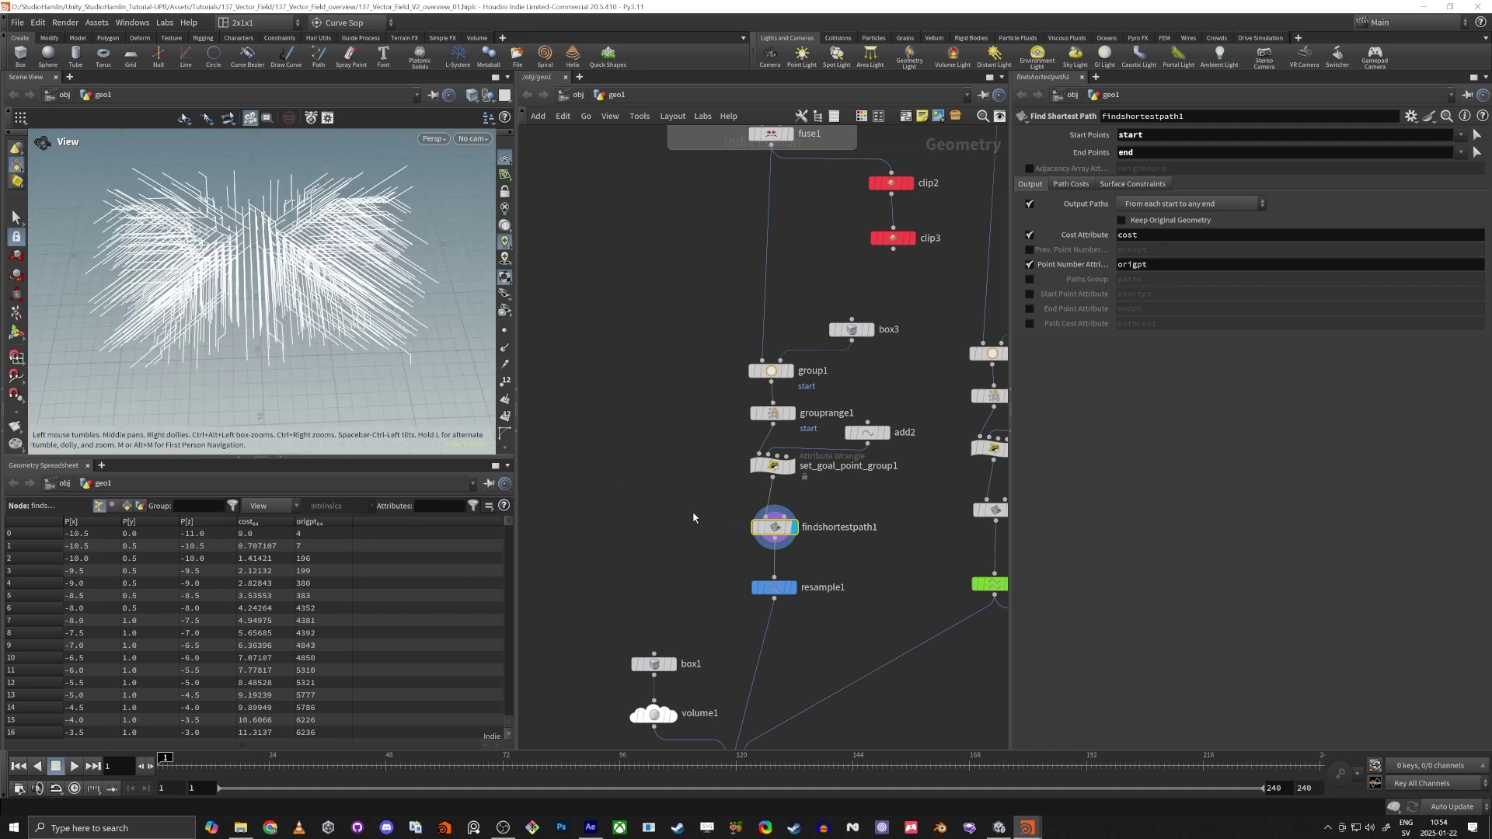
Display the resample1 node and examine the resampled path curves and its connection to volumevop1
{"action": "middle_click_drag", "start_coordinate": [711, 544], "coordinate": [717, 416]}
{"action": "left_click", "coordinate": [802, 464]}
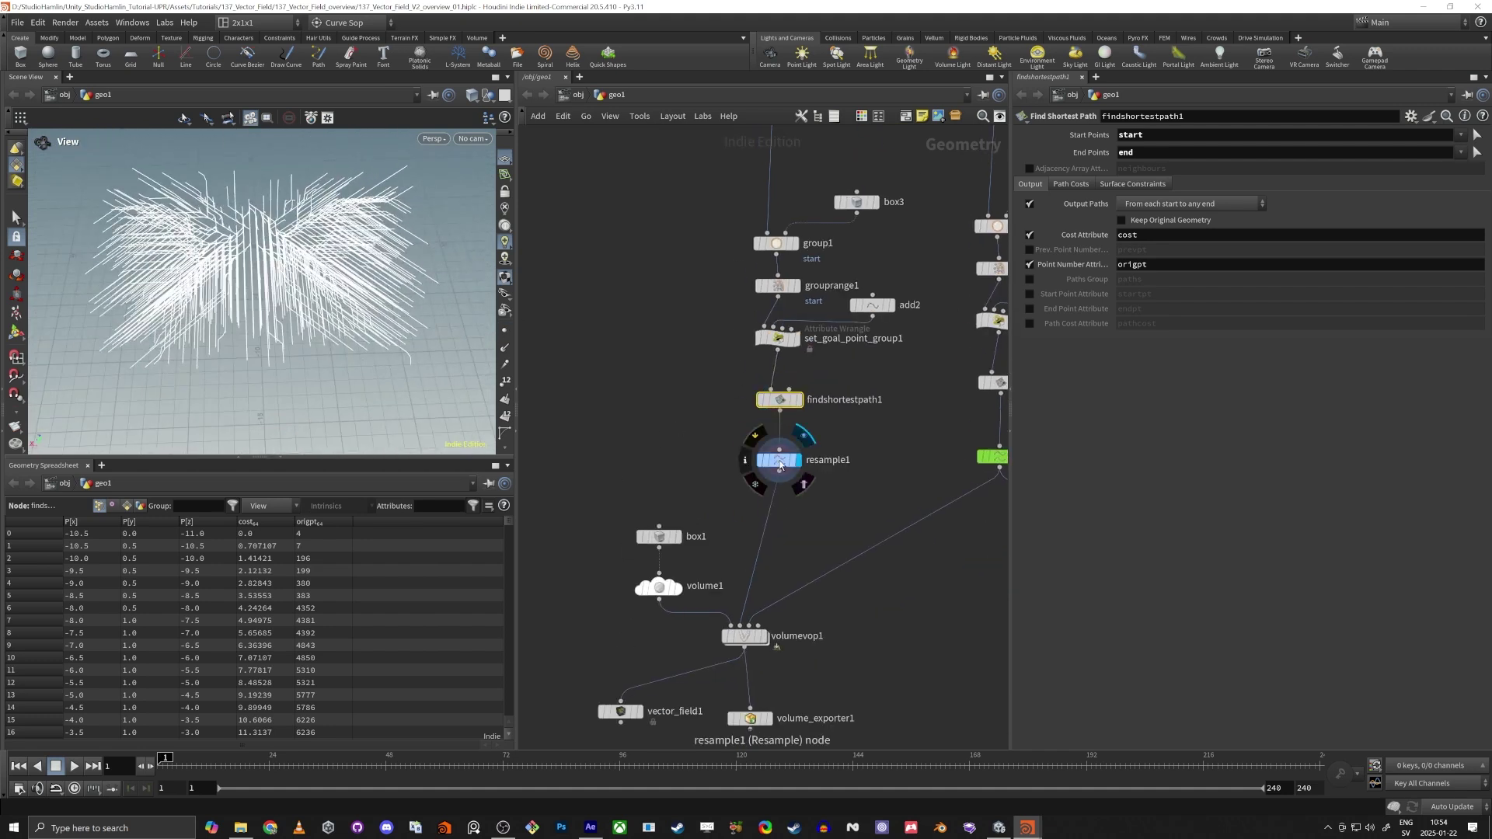
{"action": "left_click_drag", "start_coordinate": [404, 400], "coordinate": [306, 216]}
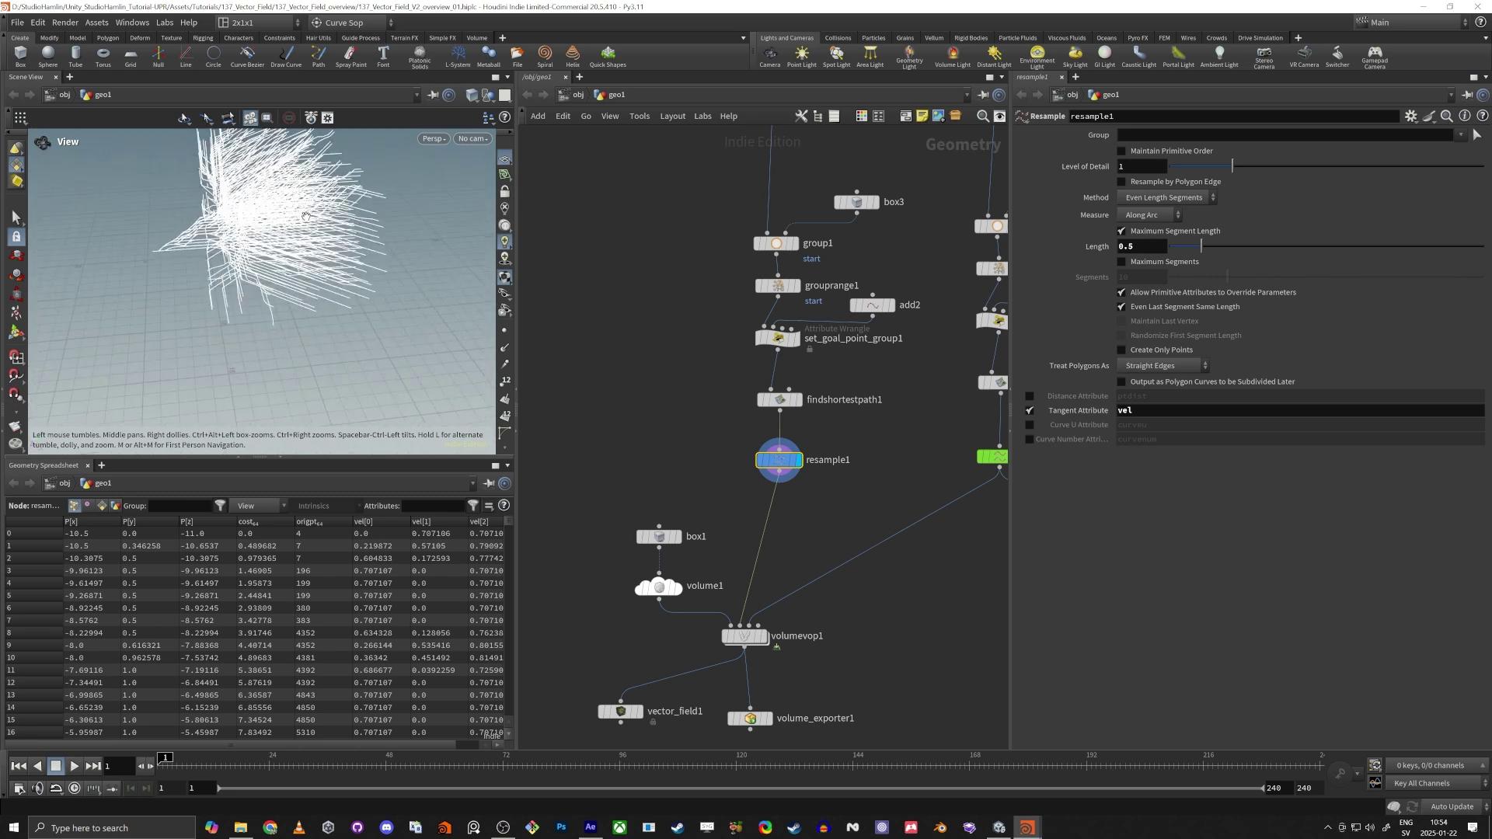
{"action": "middle_click_drag", "start_coordinate": [619, 523], "coordinate": [650, 255]}
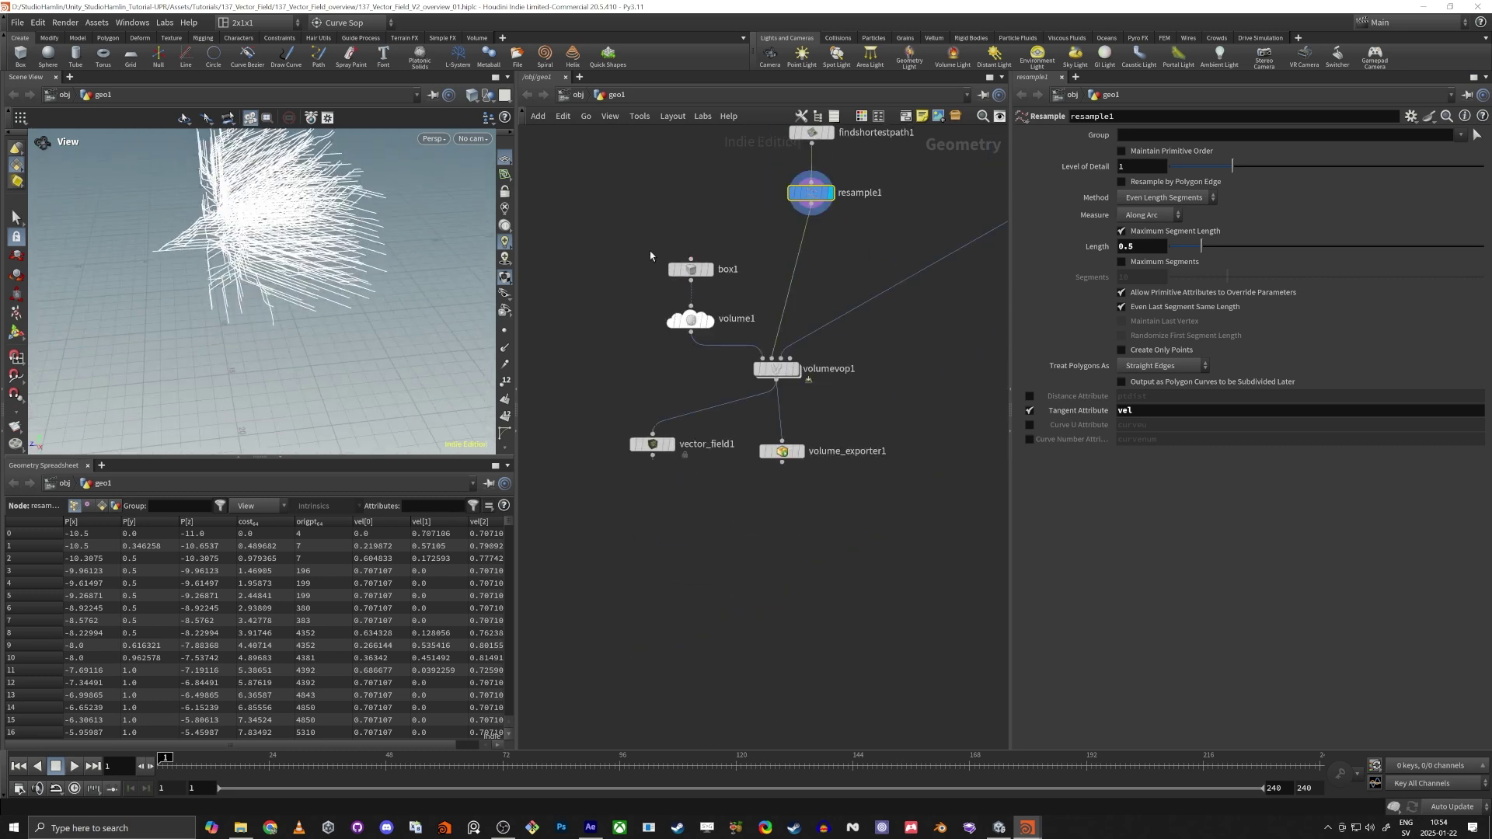
{"action": "middle_click_drag", "start_coordinate": [729, 168], "coordinate": [742, 397]}
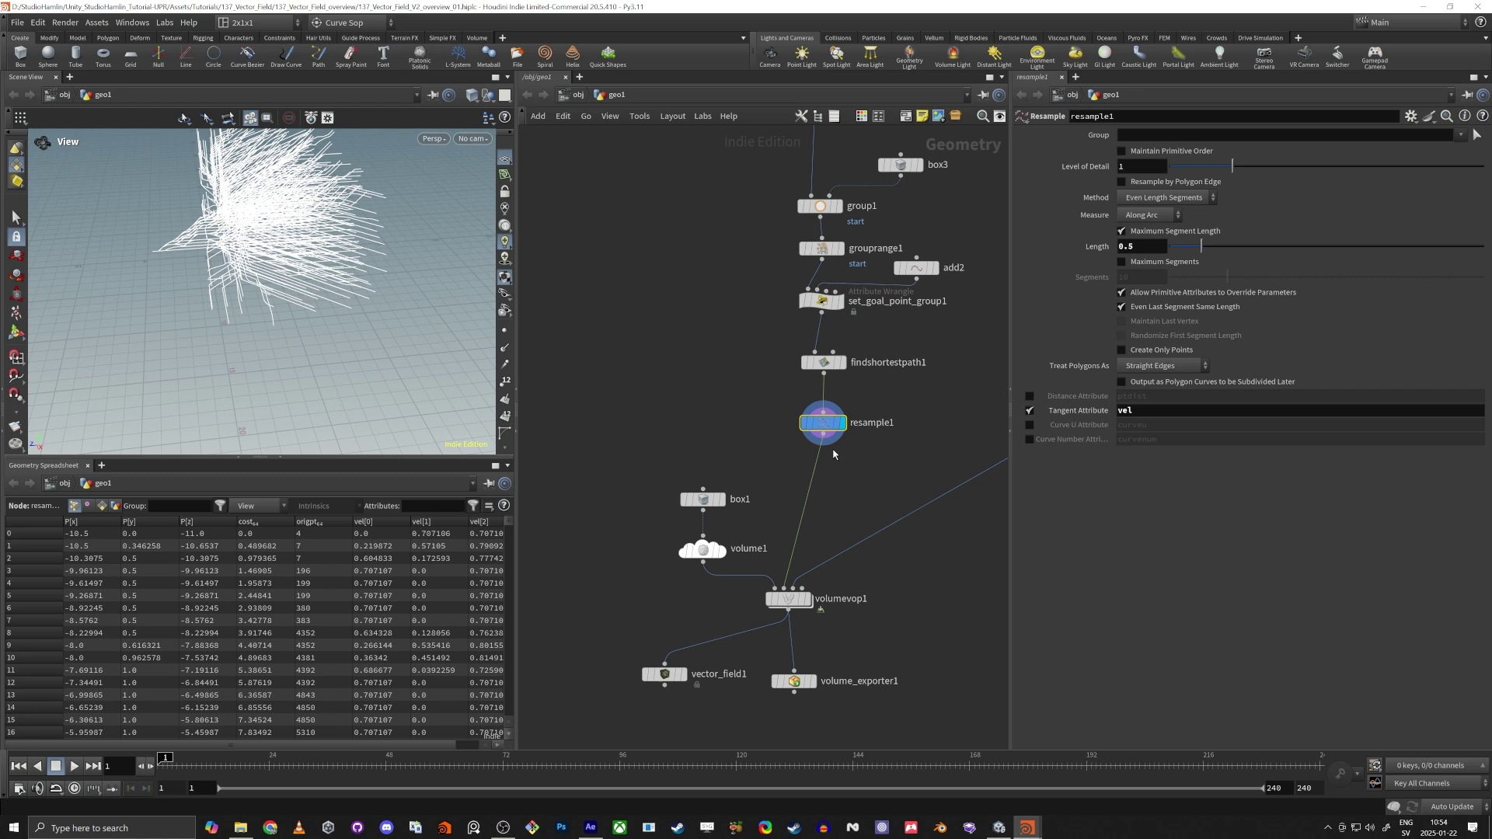
Display volume1 and volumevop1 in turn and examine the volume that holds the velocity field
{"action": "left_click", "coordinate": [724, 550]}
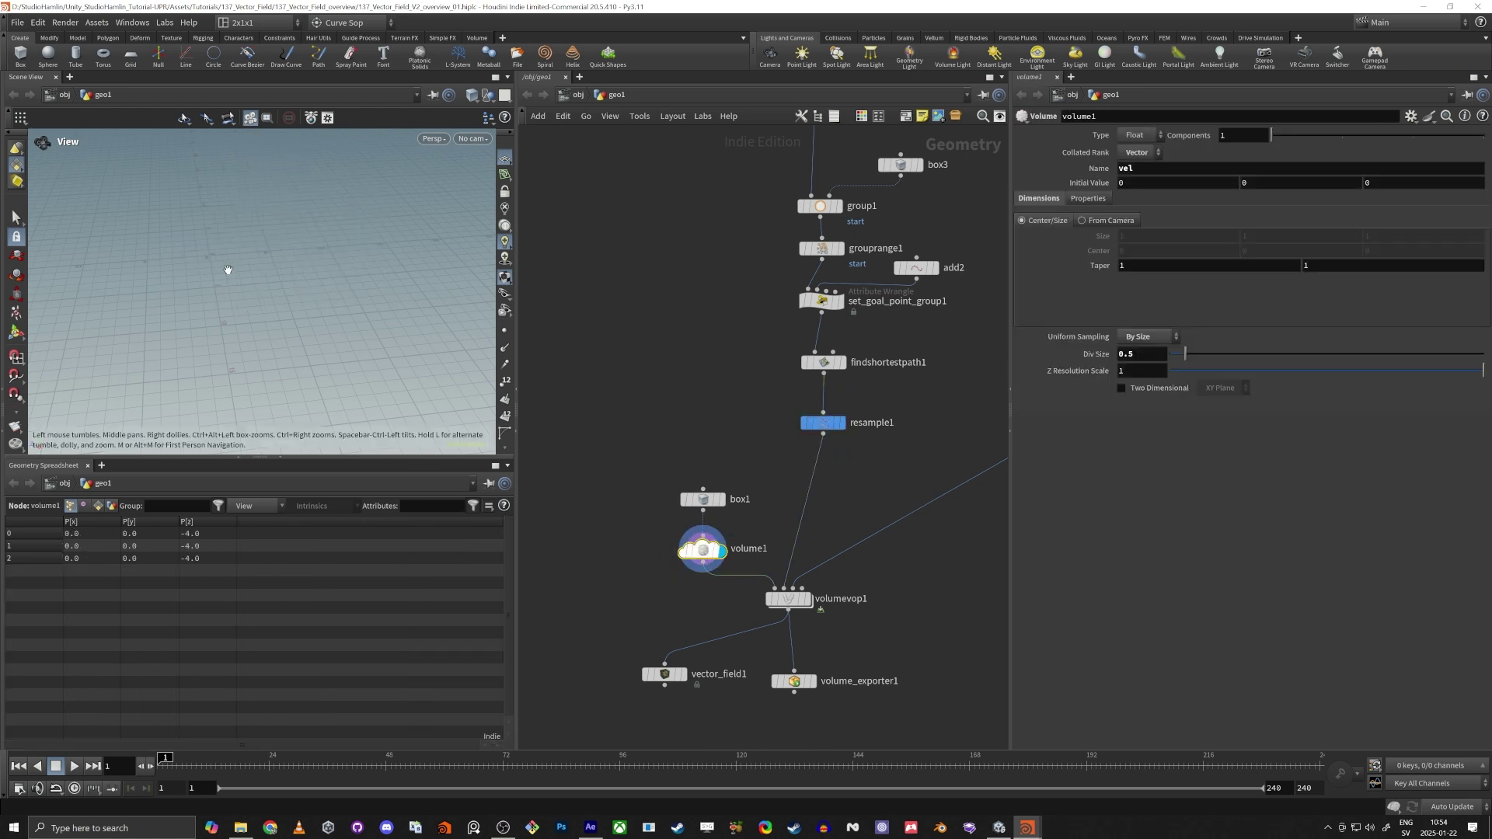
{"action": "left_click", "coordinate": [809, 599]}
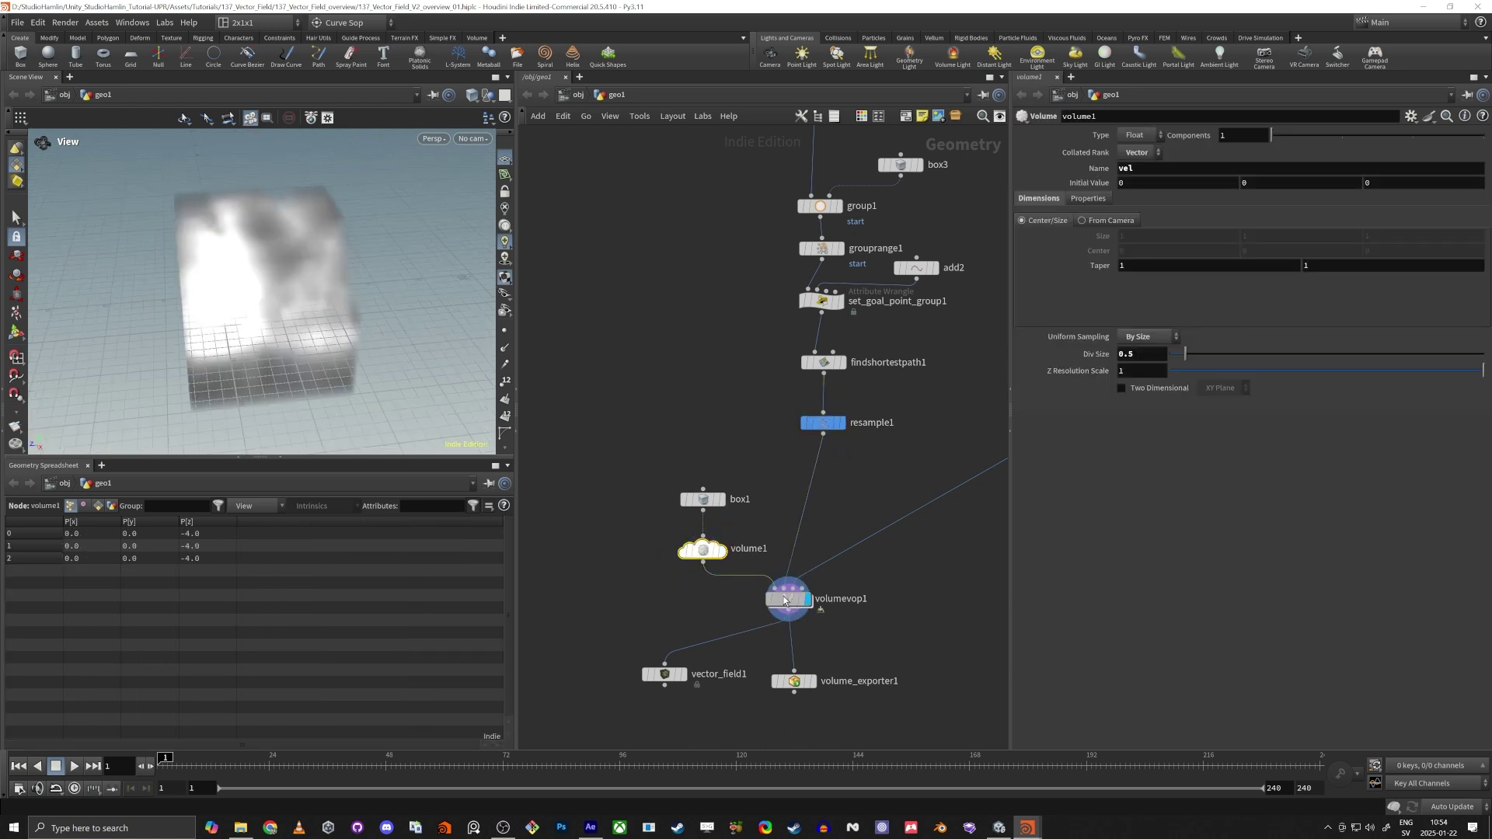
{"action": "left_click_drag", "start_coordinate": [206, 186], "coordinate": [147, 241]}
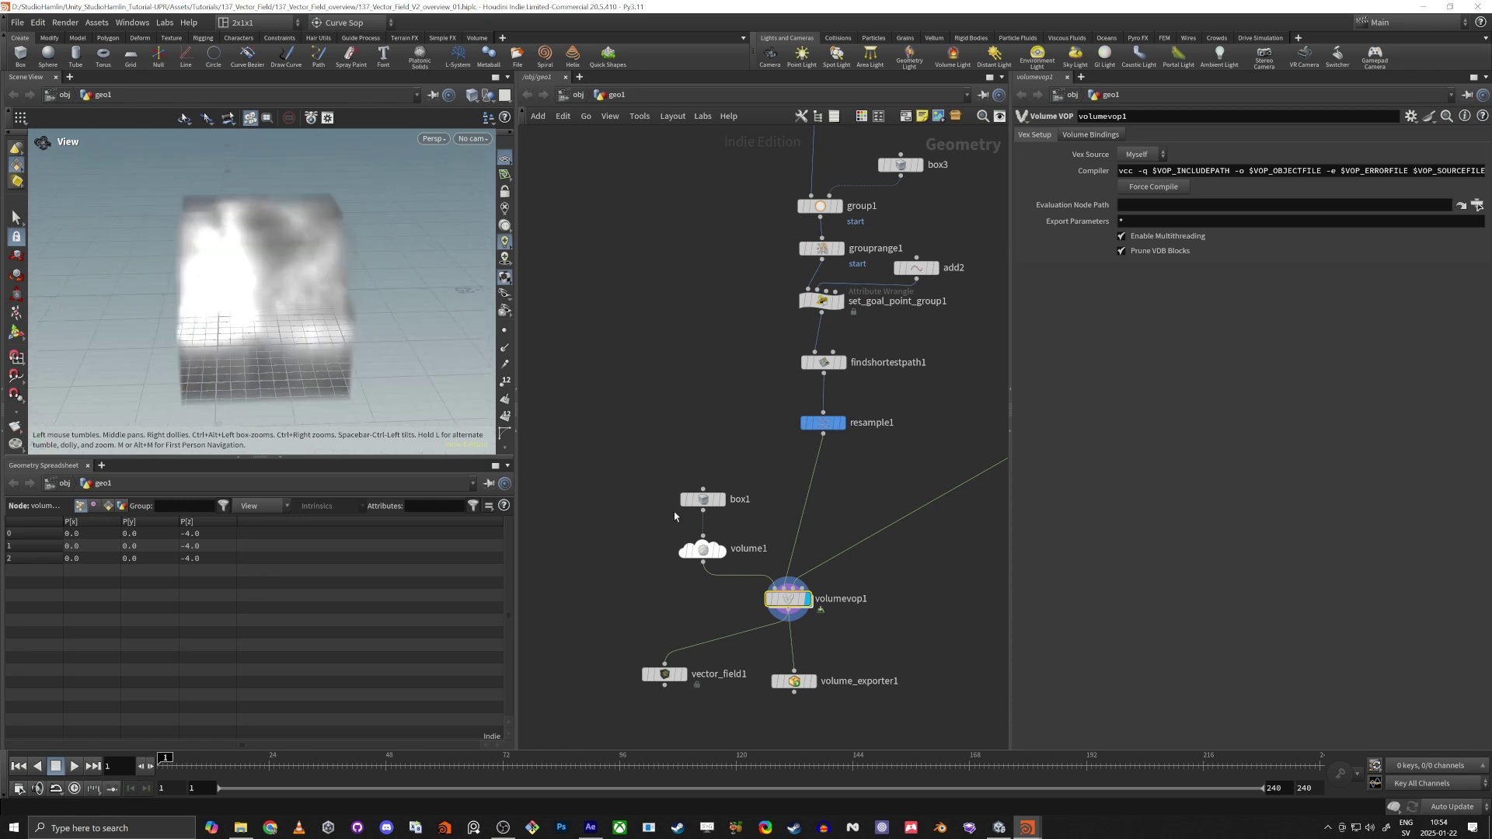
Display resample1 again and examine its curves and the Tangent Attribute that supplies vel
{"action": "middle_click_drag", "start_coordinate": [680, 601], "coordinate": [632, 581]}
{"action": "scroll", "coordinate": [781, 450], "scroll_direction": "up", "scroll_amount": 2}
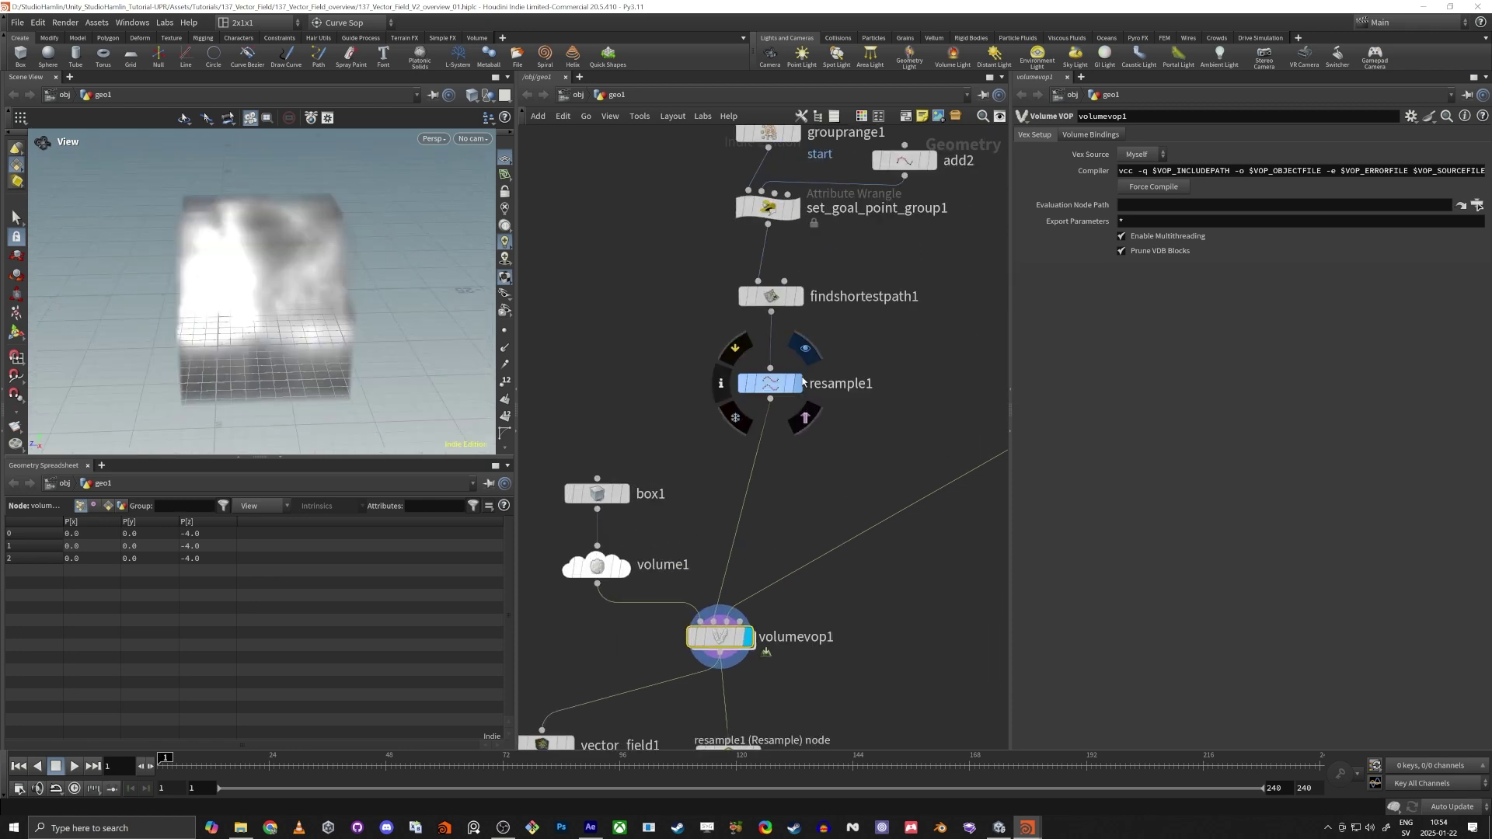
{"action": "left_click", "coordinate": [801, 383]}
{"action": "left_click", "coordinate": [769, 383]}
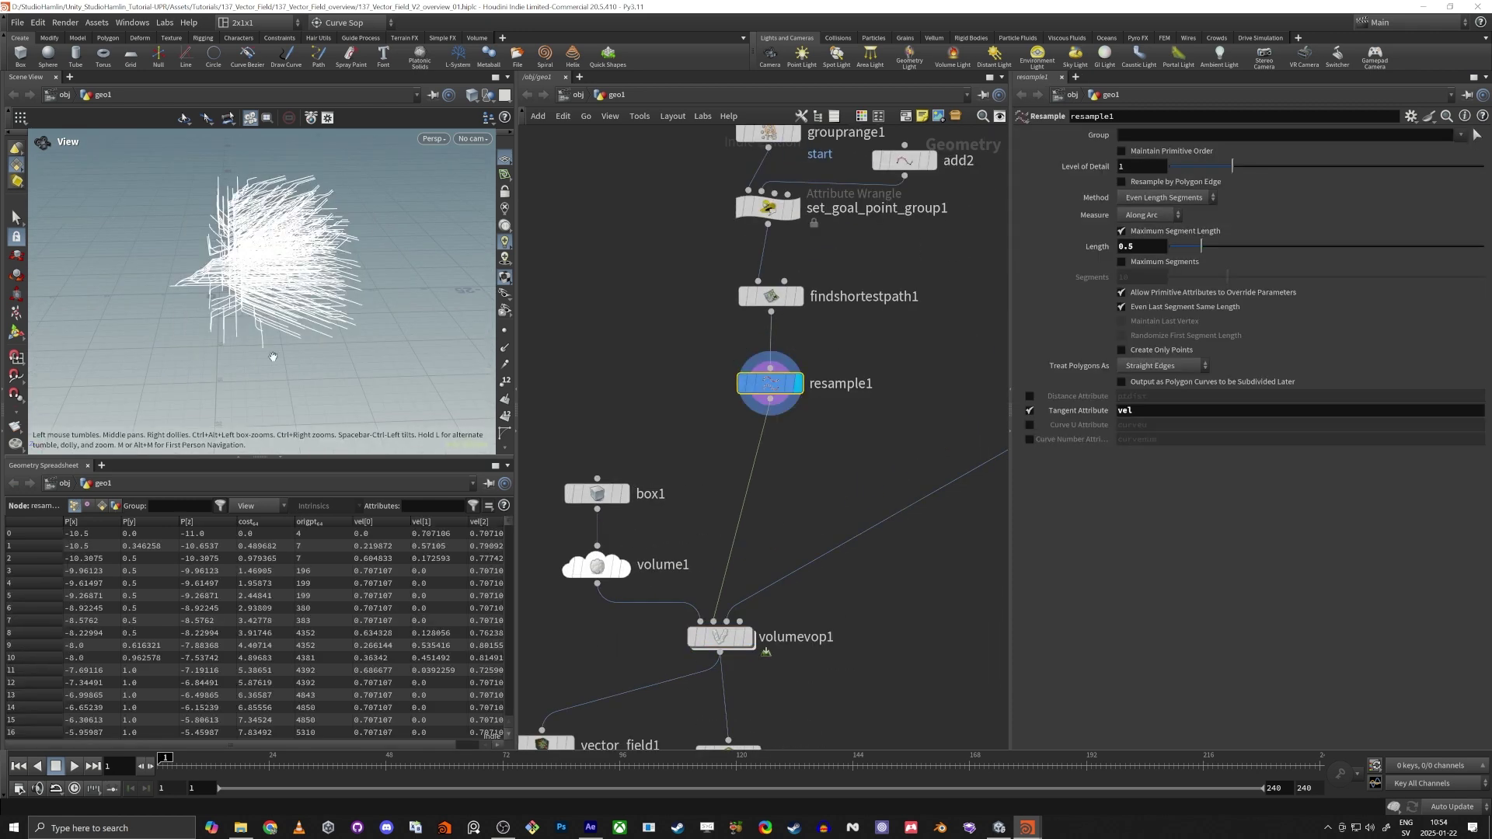
{"action": "left_click_drag", "start_coordinate": [327, 273], "coordinate": [344, 316]}
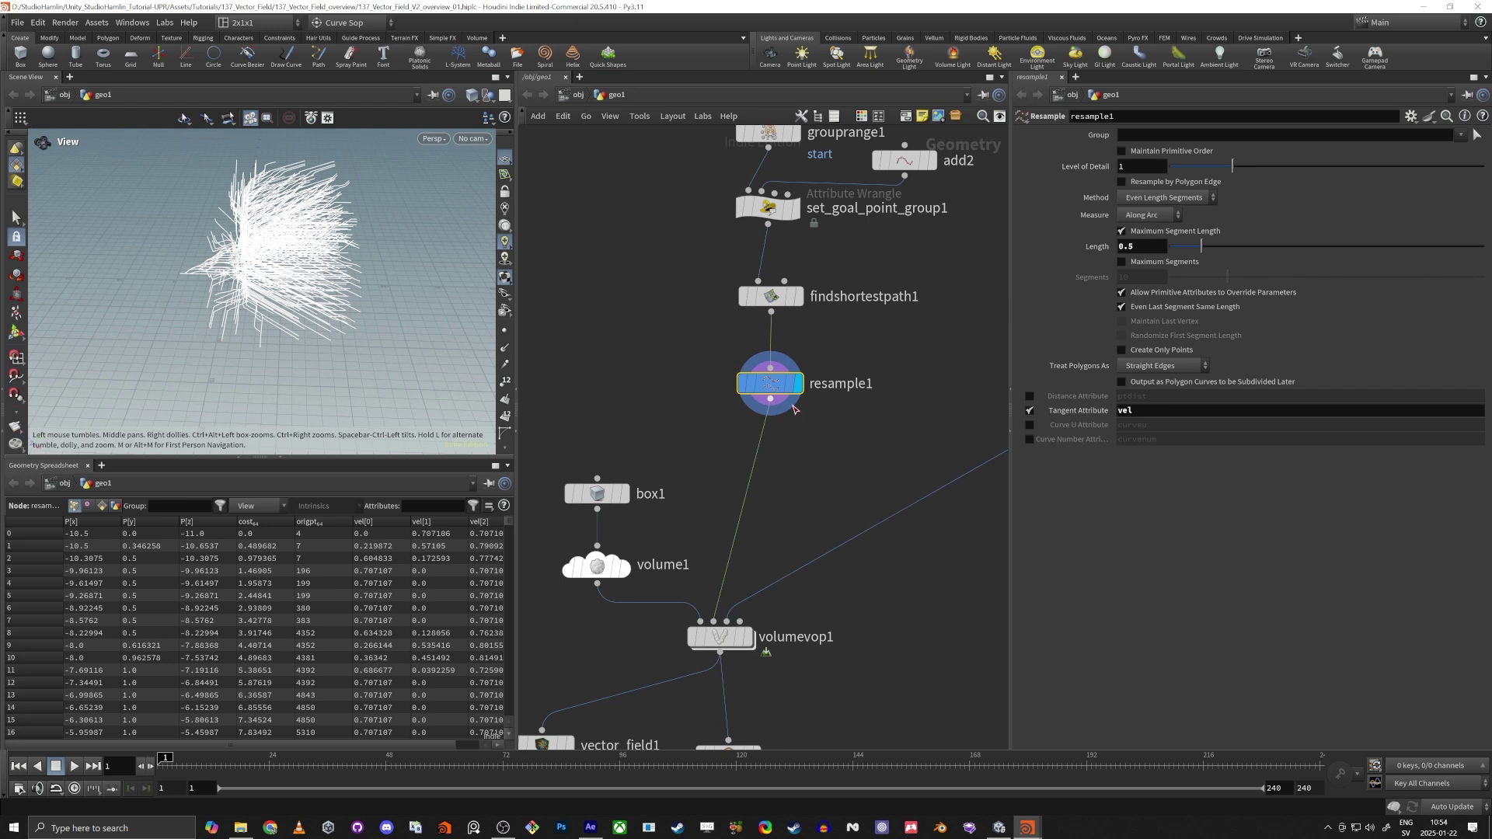
{"action": "mouse_move", "coordinate": [785, 390]}
{"action": "left_click_drag", "start_coordinate": [1137, 413], "coordinate": [1116, 414]}
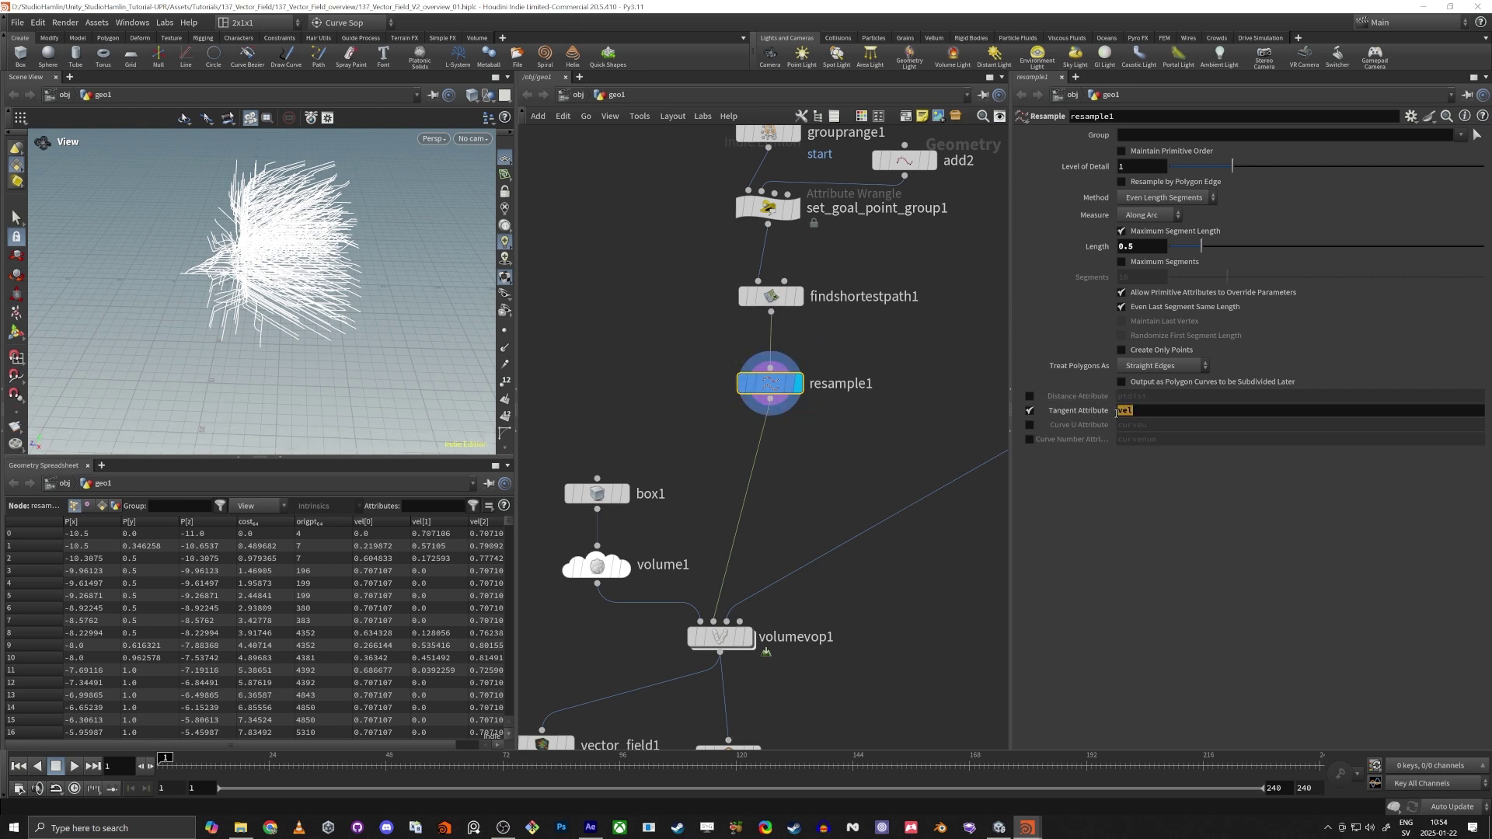
Display volumevop1, look inside its VOP network, and return to the geo1 network
{"action": "left_click", "coordinate": [759, 637]}
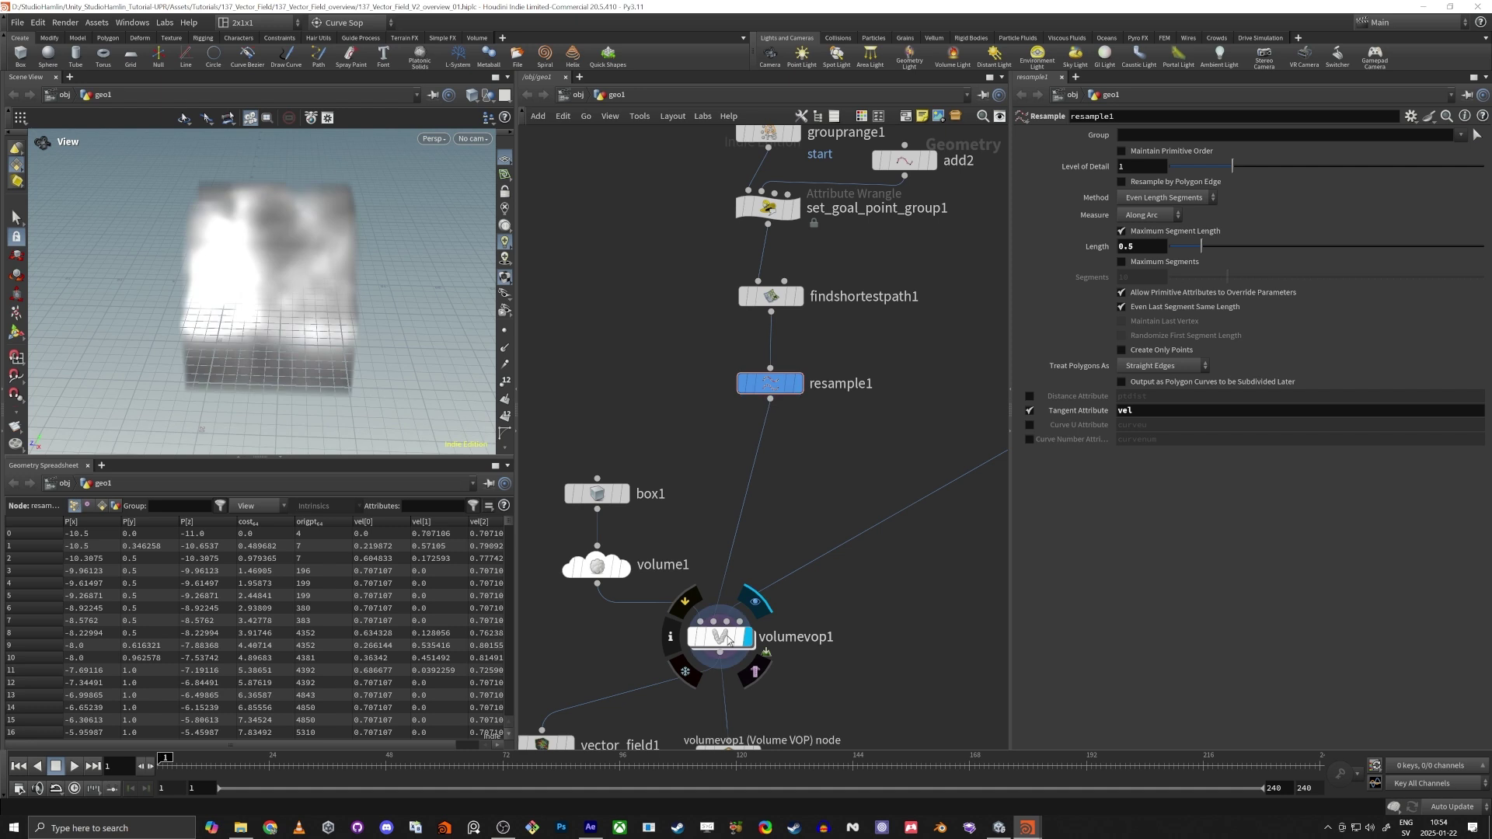
{"action": "left_click", "coordinate": [723, 638]}
{"action": "scroll", "coordinate": [692, 561], "scroll_direction": "down", "scroll_amount": 2}
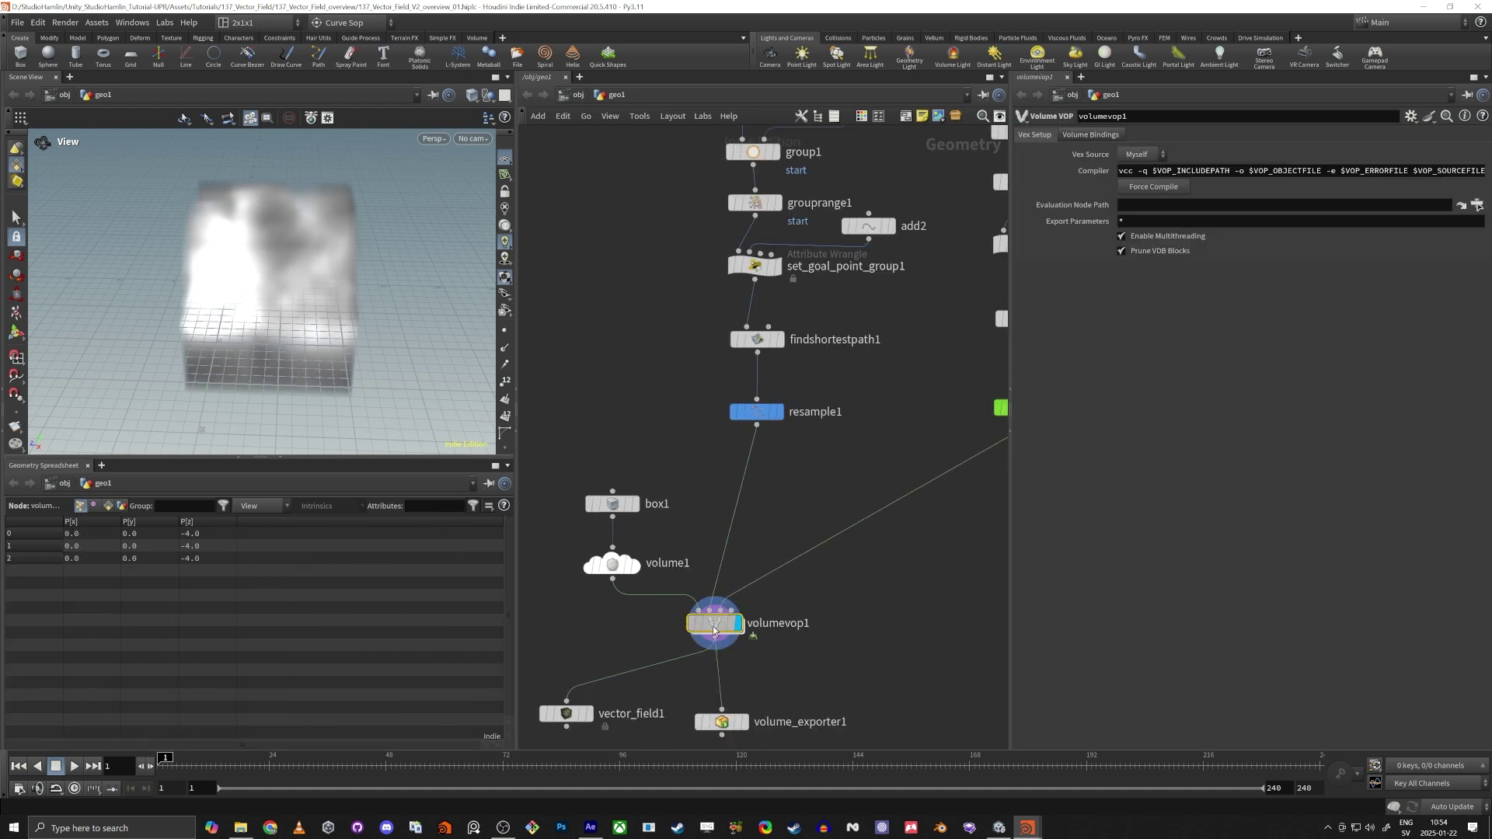
{"action": "double_click", "coordinate": [713, 626]}
{"action": "key", "text": "u"}
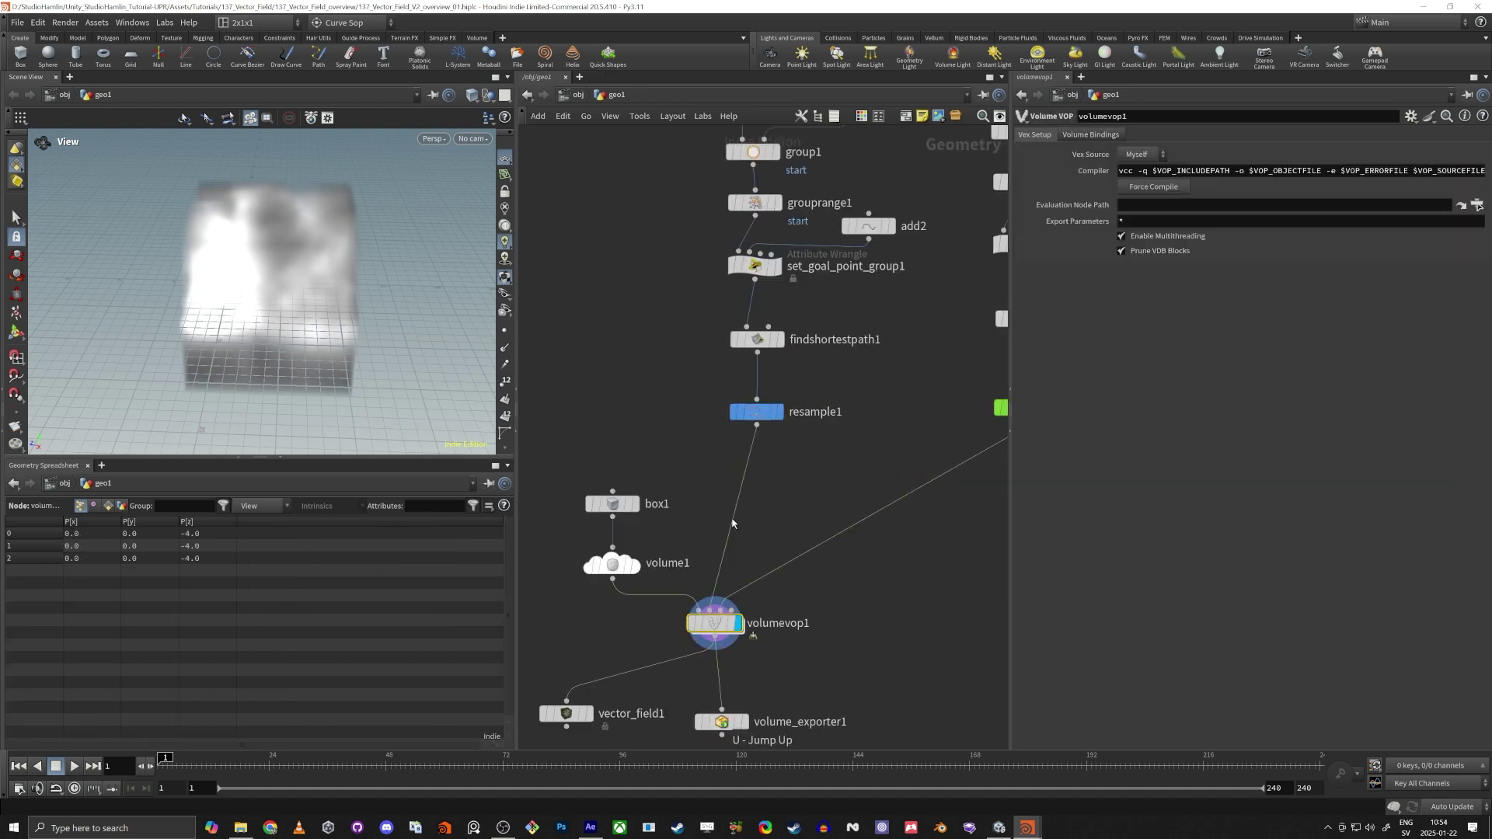
Display the vector_field1 node and examine its coloured trails visualising the vector field
{"action": "middle_click_drag", "start_coordinate": [748, 541], "coordinate": [822, 251]}
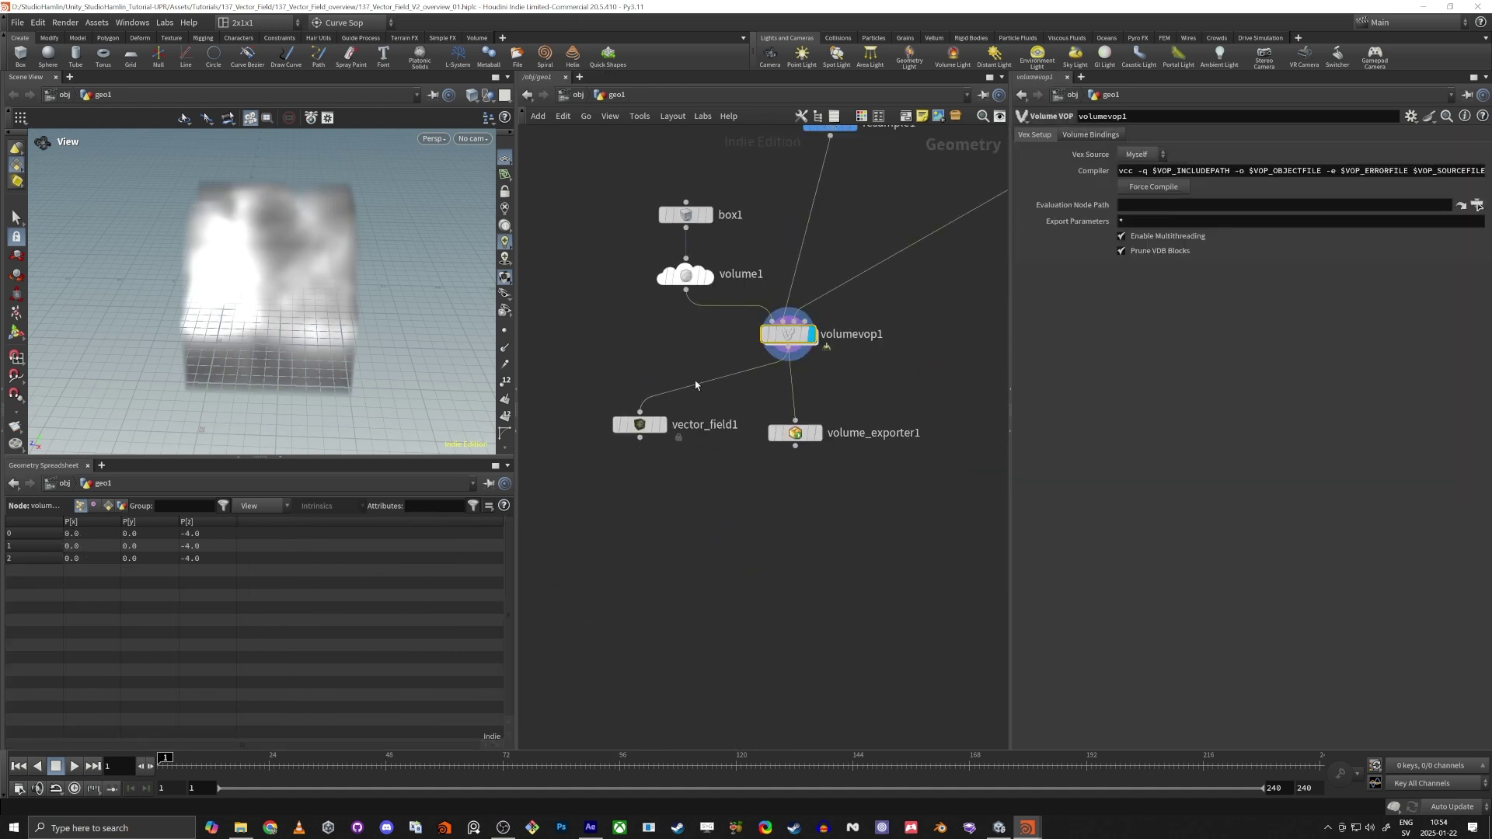
{"action": "left_click", "coordinate": [664, 429]}
{"action": "left_click", "coordinate": [645, 426]}
{"action": "right_click_drag", "start_coordinate": [97, 241], "coordinate": [234, 250]}
{"action": "left_click_drag", "start_coordinate": [233, 250], "coordinate": [311, 345]}
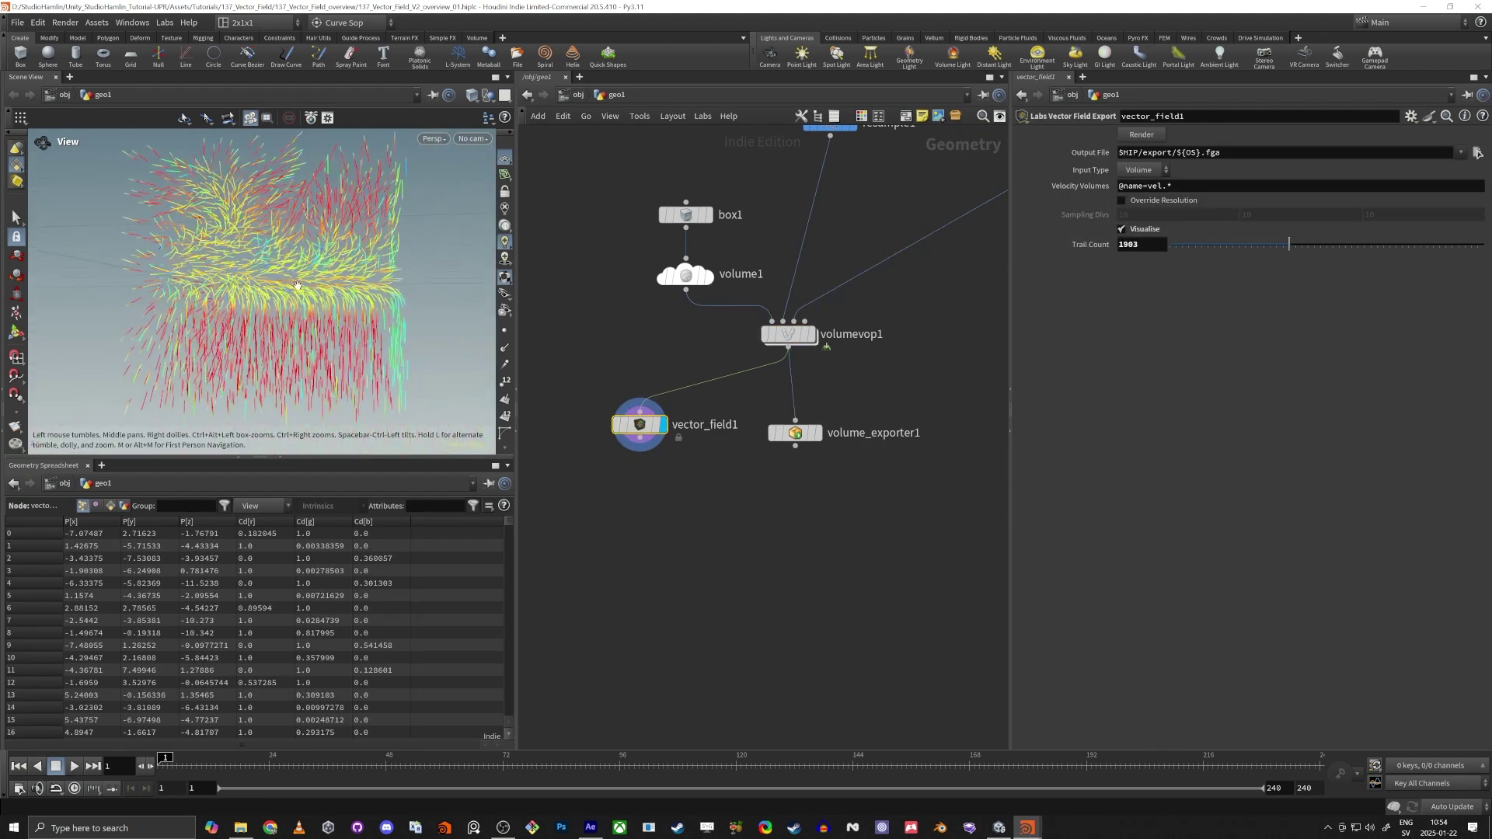
{"action": "left_click_drag", "start_coordinate": [297, 285], "coordinate": [329, 261]}
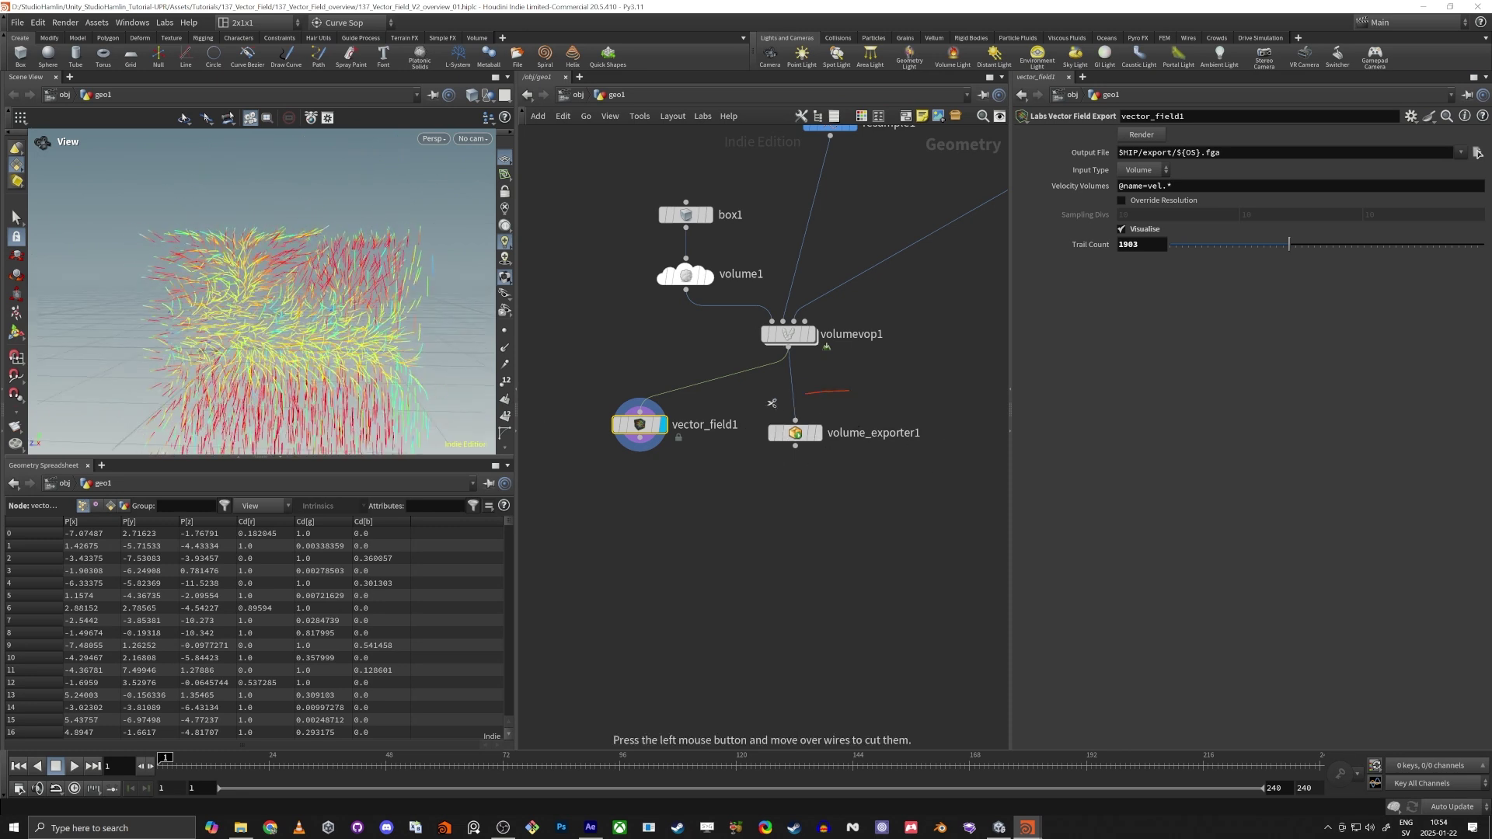
Disconnect volume_exporter1 from volumevop1 and review its VF export settings for Volume_137_Ground.vf
{"action": "left_click", "coordinate": [818, 435]}
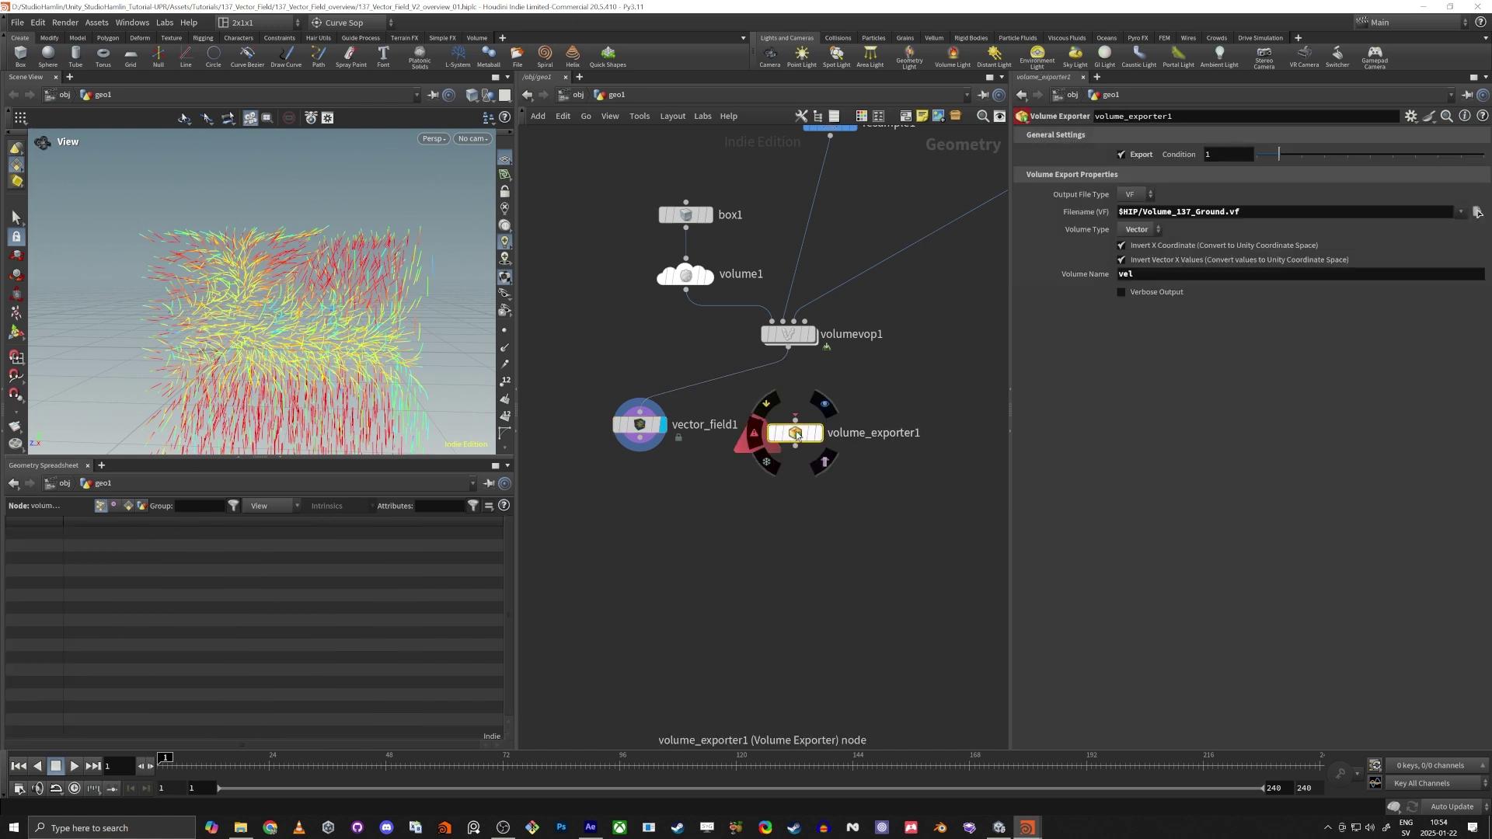
{"action": "left_click_drag", "start_coordinate": [798, 434], "coordinate": [805, 442]}
{"action": "mouse_move", "coordinate": [806, 442]}
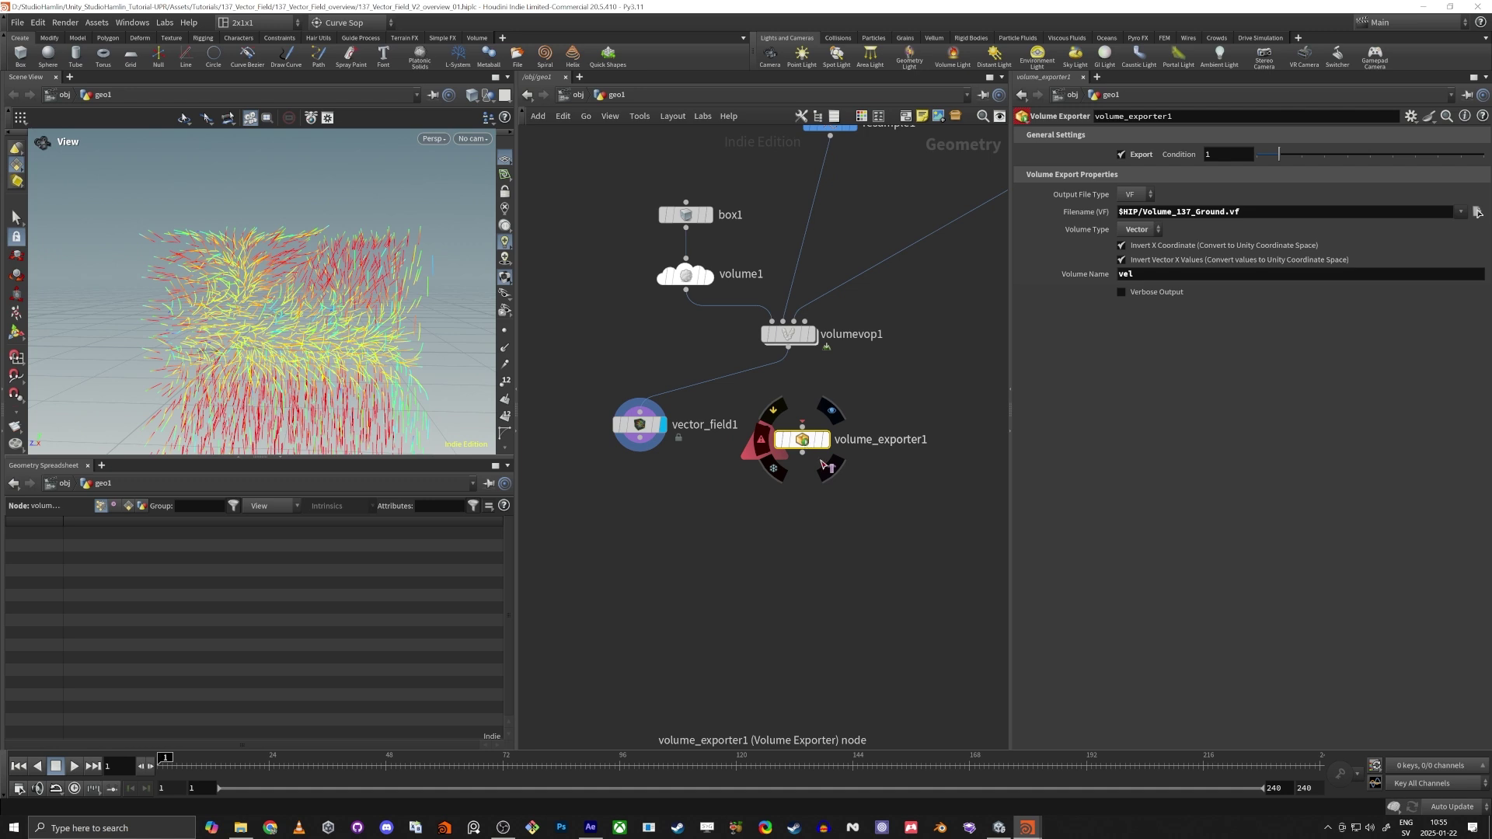
{"action": "left_click_drag", "start_coordinate": [861, 415], "coordinate": [861, 416]}
{"action": "mouse_move", "coordinate": [809, 444]}
{"action": "scroll", "coordinate": [760, 561], "scroll_direction": "down", "scroll_amount": 5}
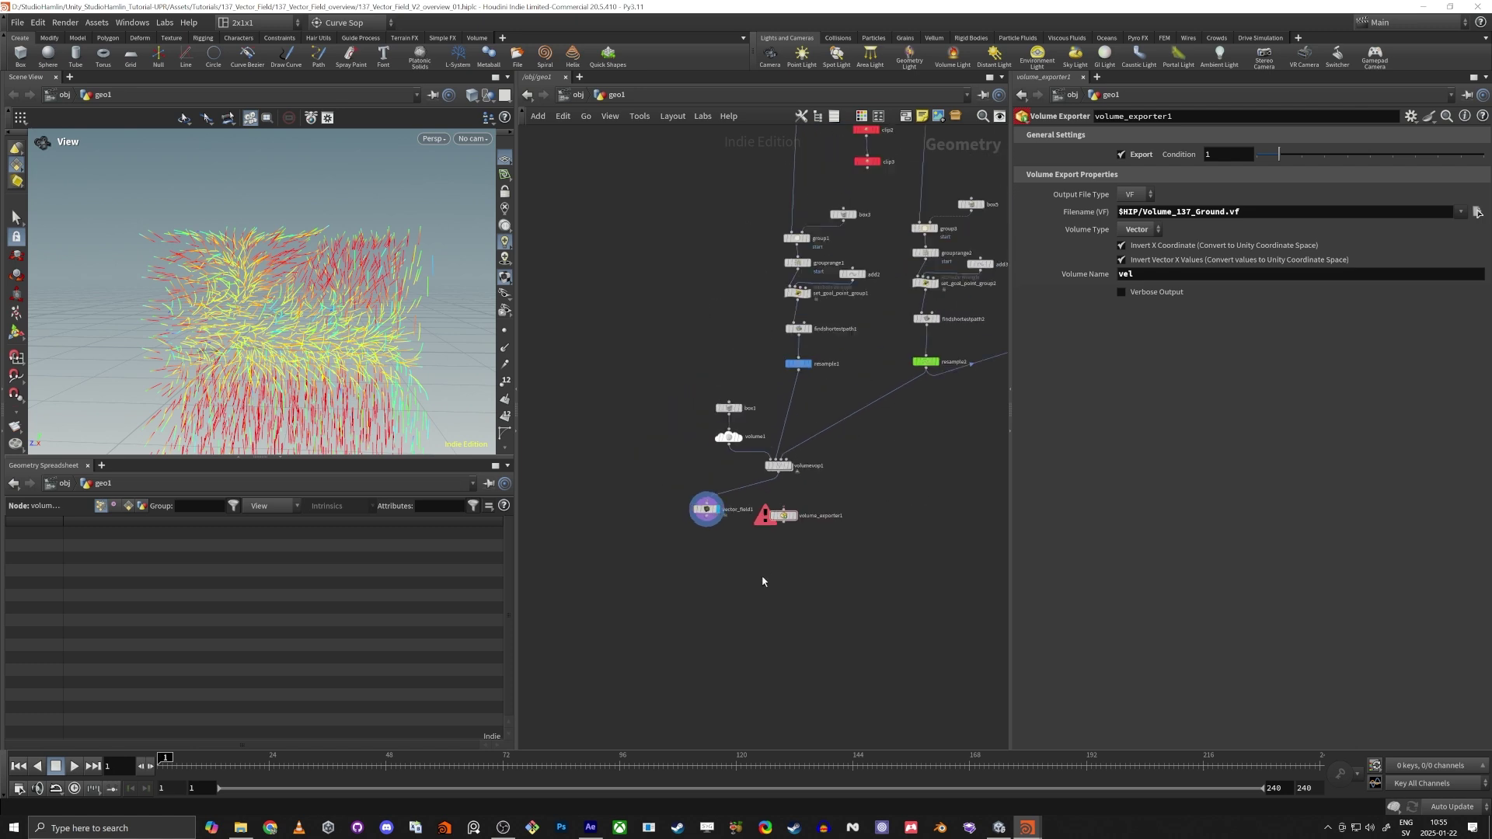
{"action": "scroll", "coordinate": [763, 581], "scroll_direction": "down", "scroll_amount": 3}
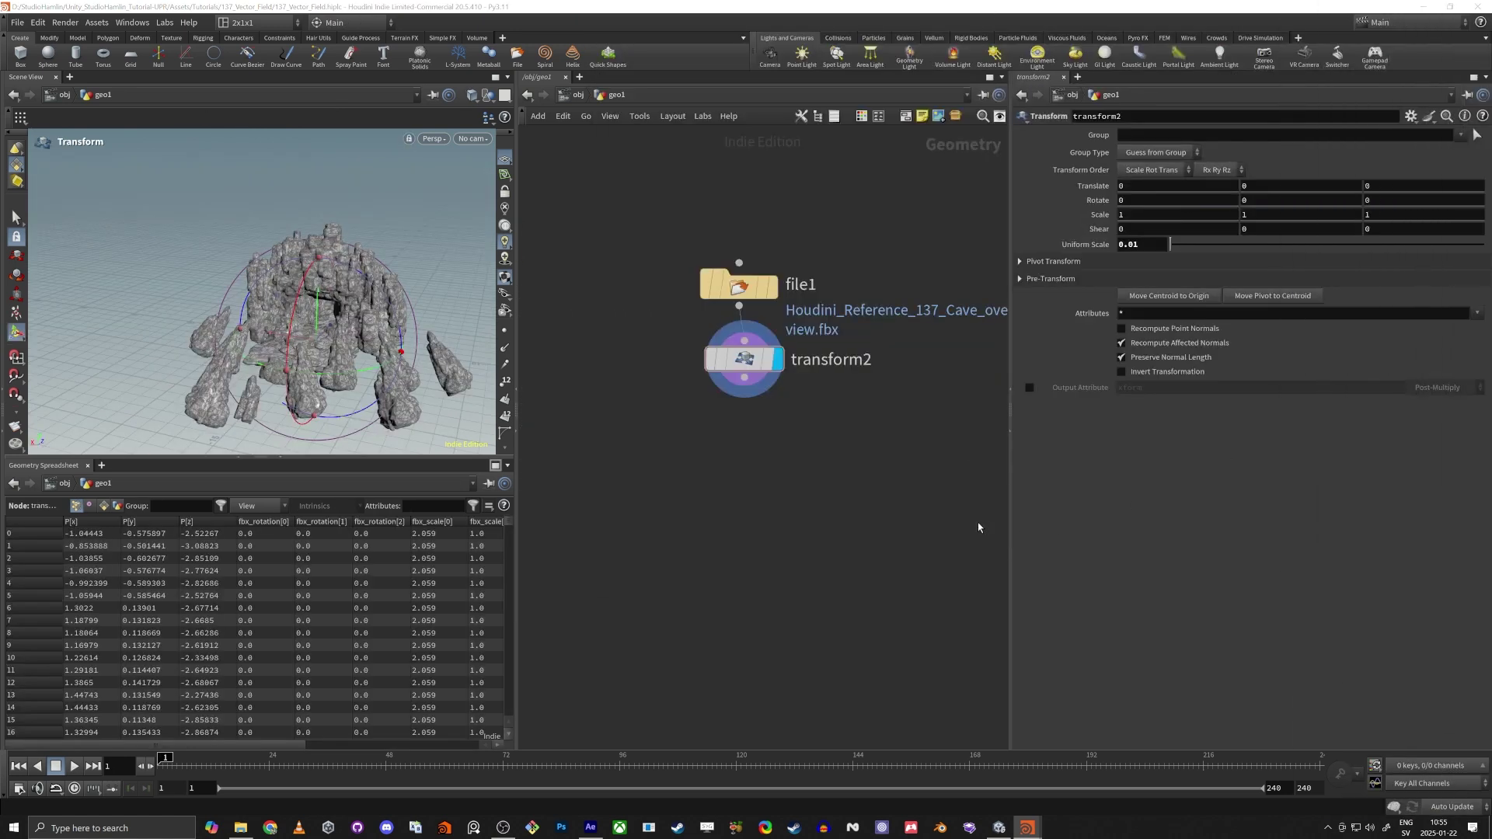
Enlarge the viewport over the geometry spreadsheet in the cave import scene and examine the scaled cave mesh
{"action": "middle_click_drag", "start_coordinate": [741, 479], "coordinate": [739, 475]}
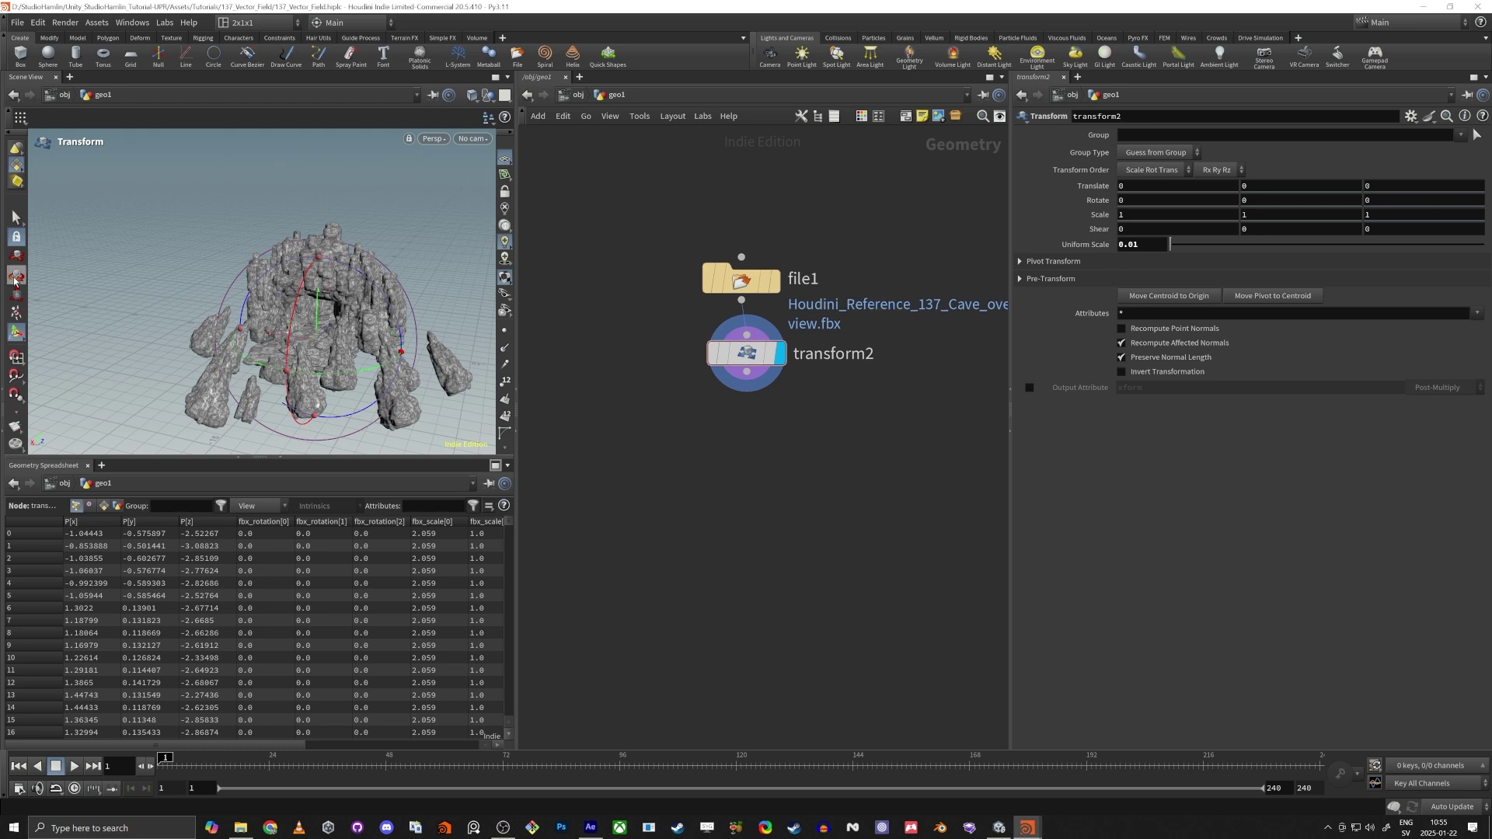
{"action": "left_click_drag", "start_coordinate": [357, 458], "coordinate": [352, 568]}
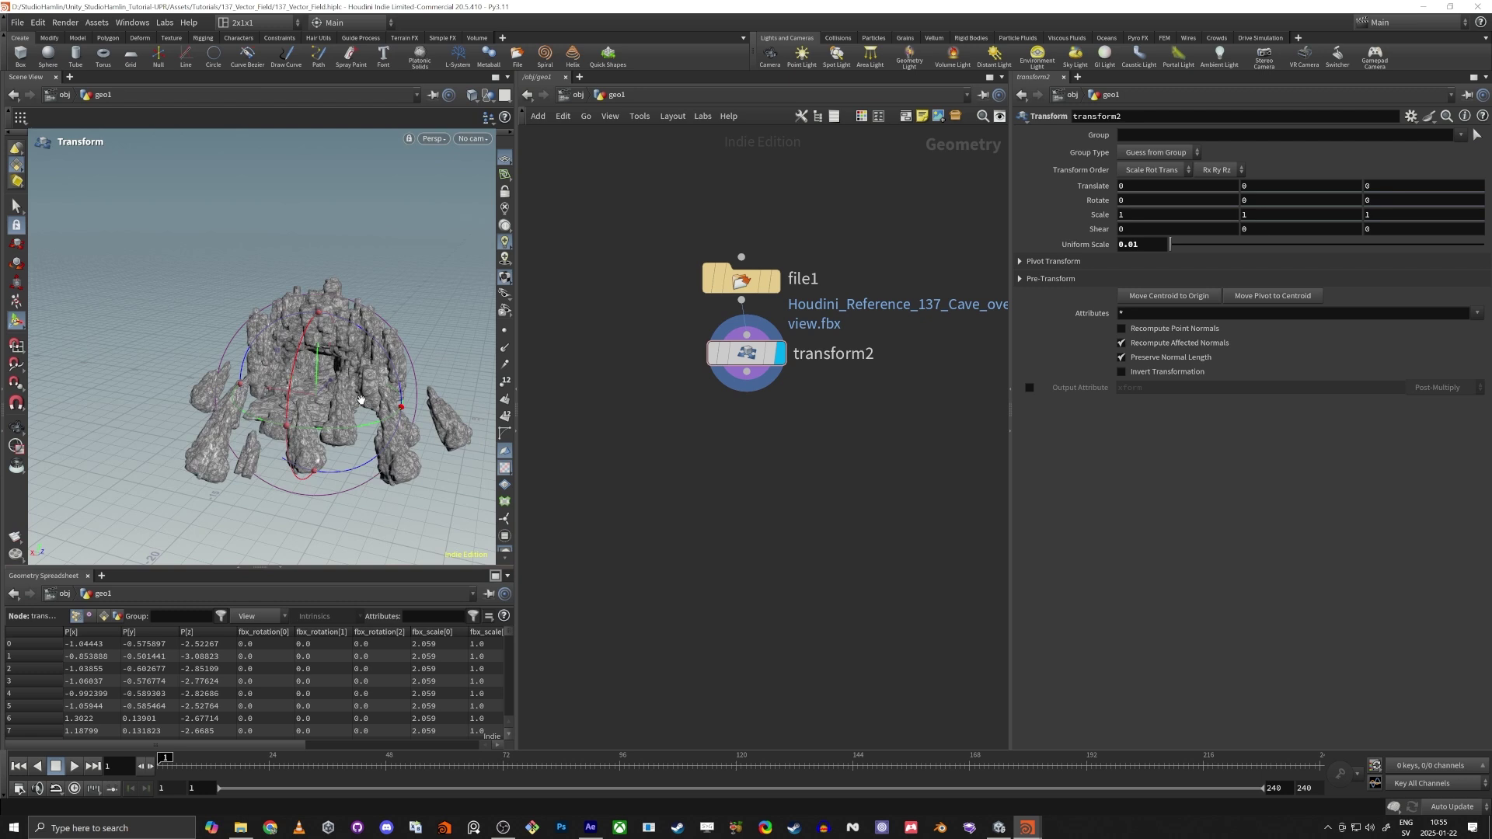
{"action": "middle_click_drag", "start_coordinate": [359, 399], "coordinate": [293, 364], "text": "alt"}
{"action": "scroll", "coordinate": [277, 383], "scroll_direction": "up", "scroll_amount": 5}
{"action": "left_click_drag", "start_coordinate": [278, 383], "coordinate": [443, 420]}
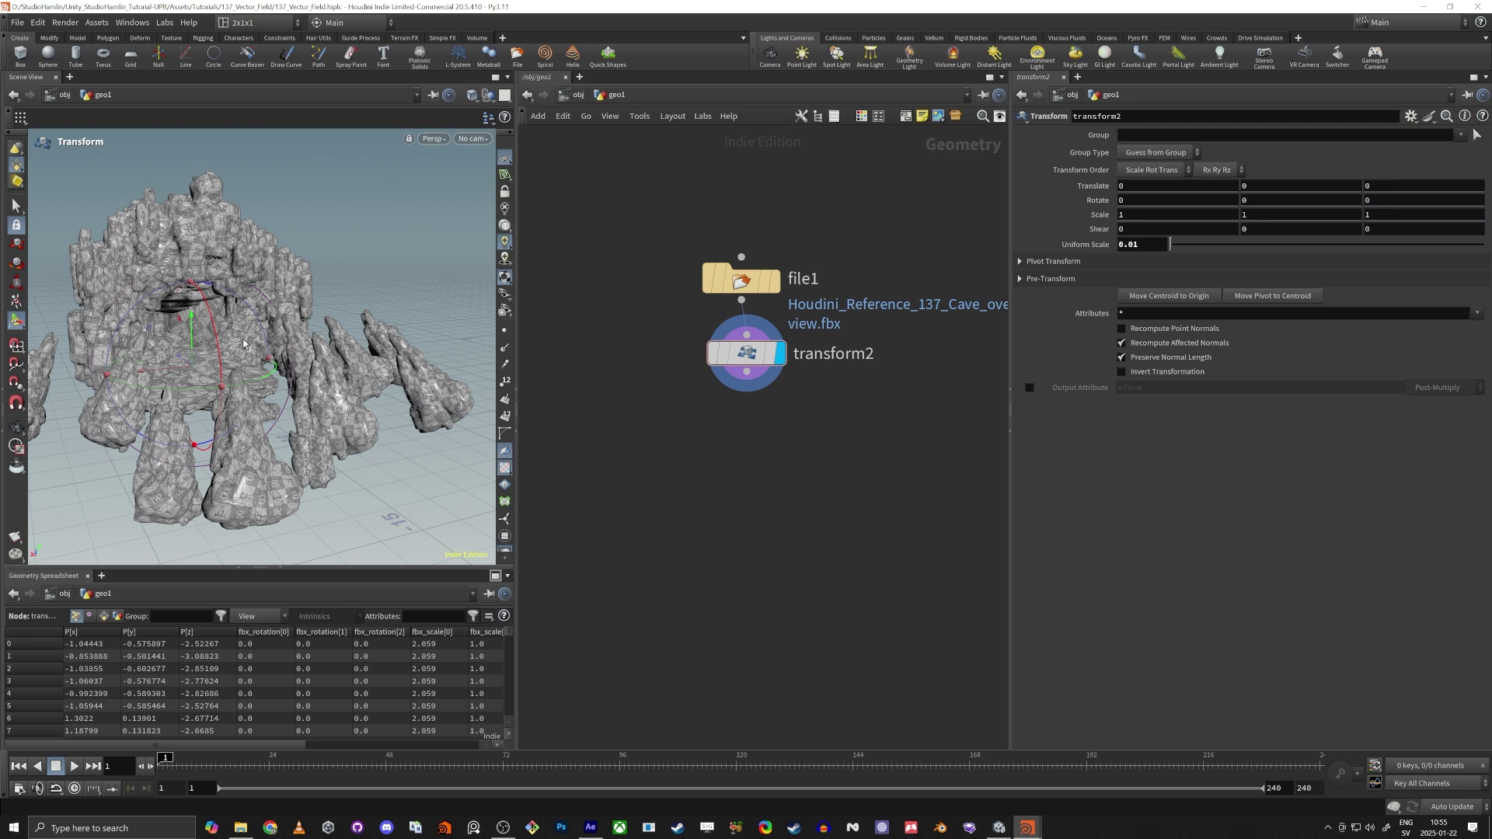
{"action": "left_click_drag", "start_coordinate": [243, 344], "coordinate": [400, 342], "text": "alt"}
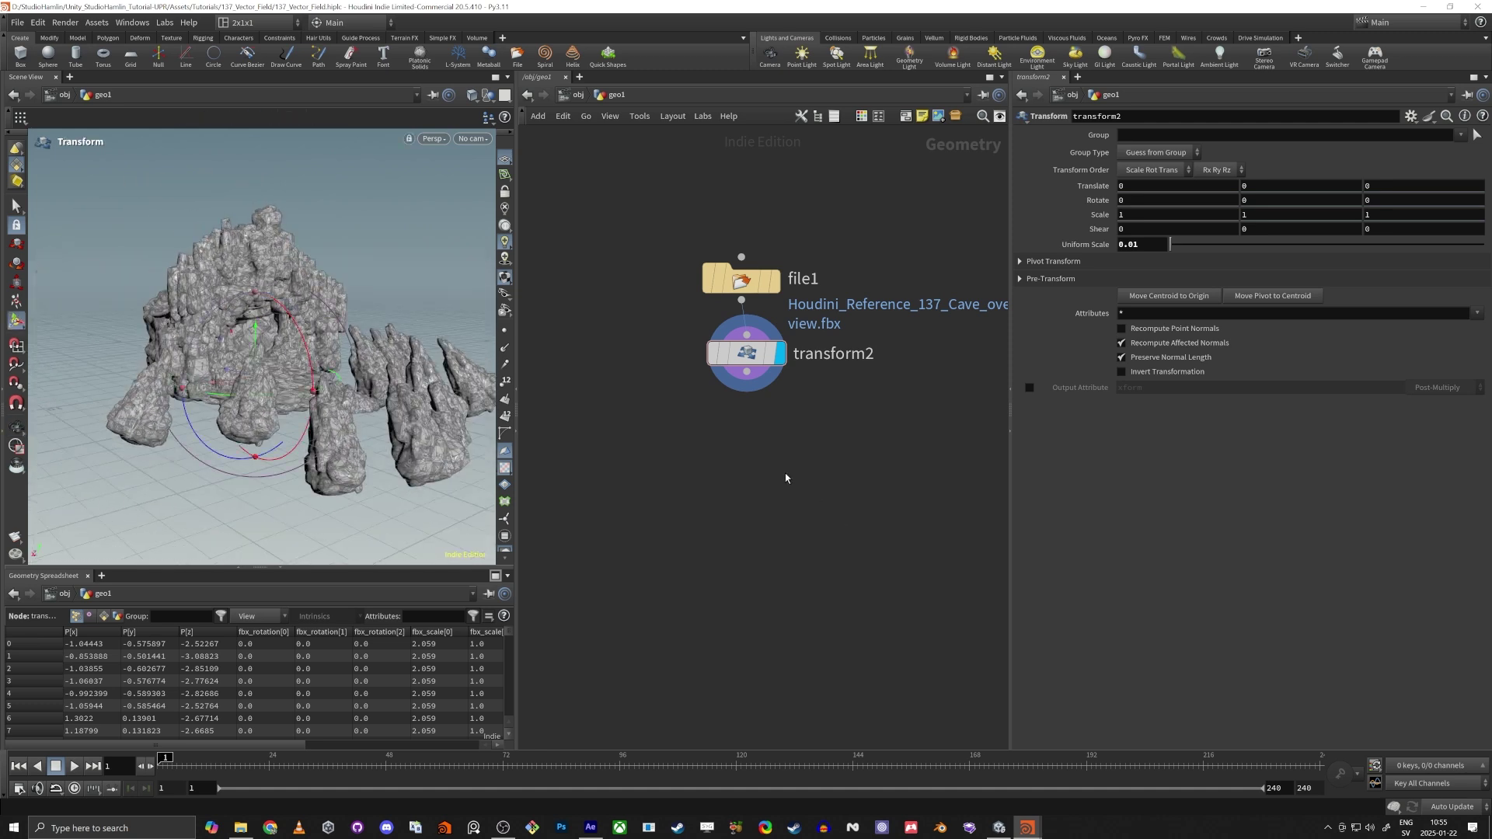
Add a Box node beside transform2 and combine both in a displayed Merge node
{"action": "key", "text": "Tab"}
{"action": "type", "text": "null"}
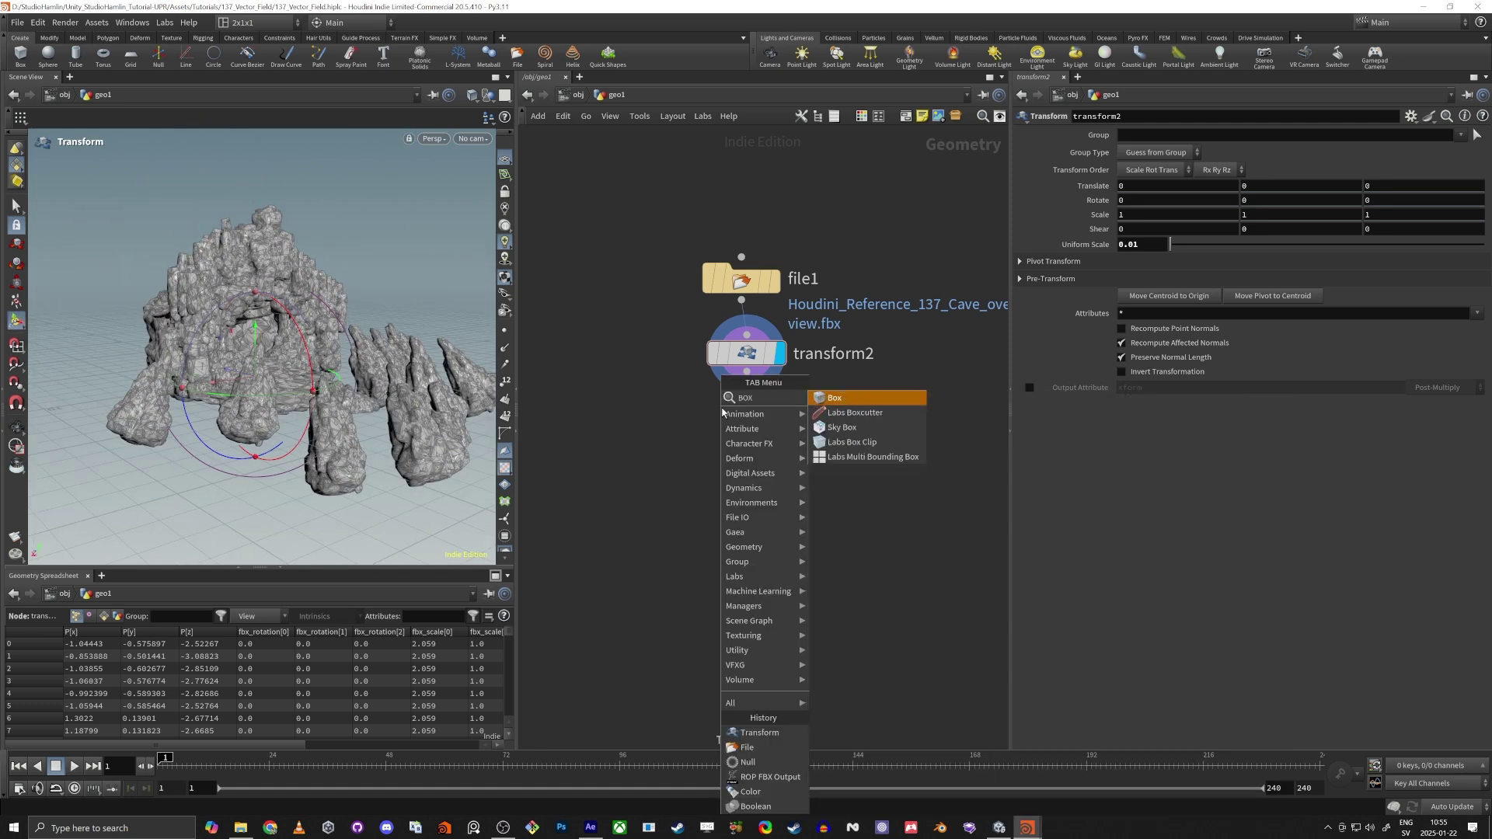
{"action": "key", "text": "Return"}
{"action": "left_click", "coordinate": [927, 393]}
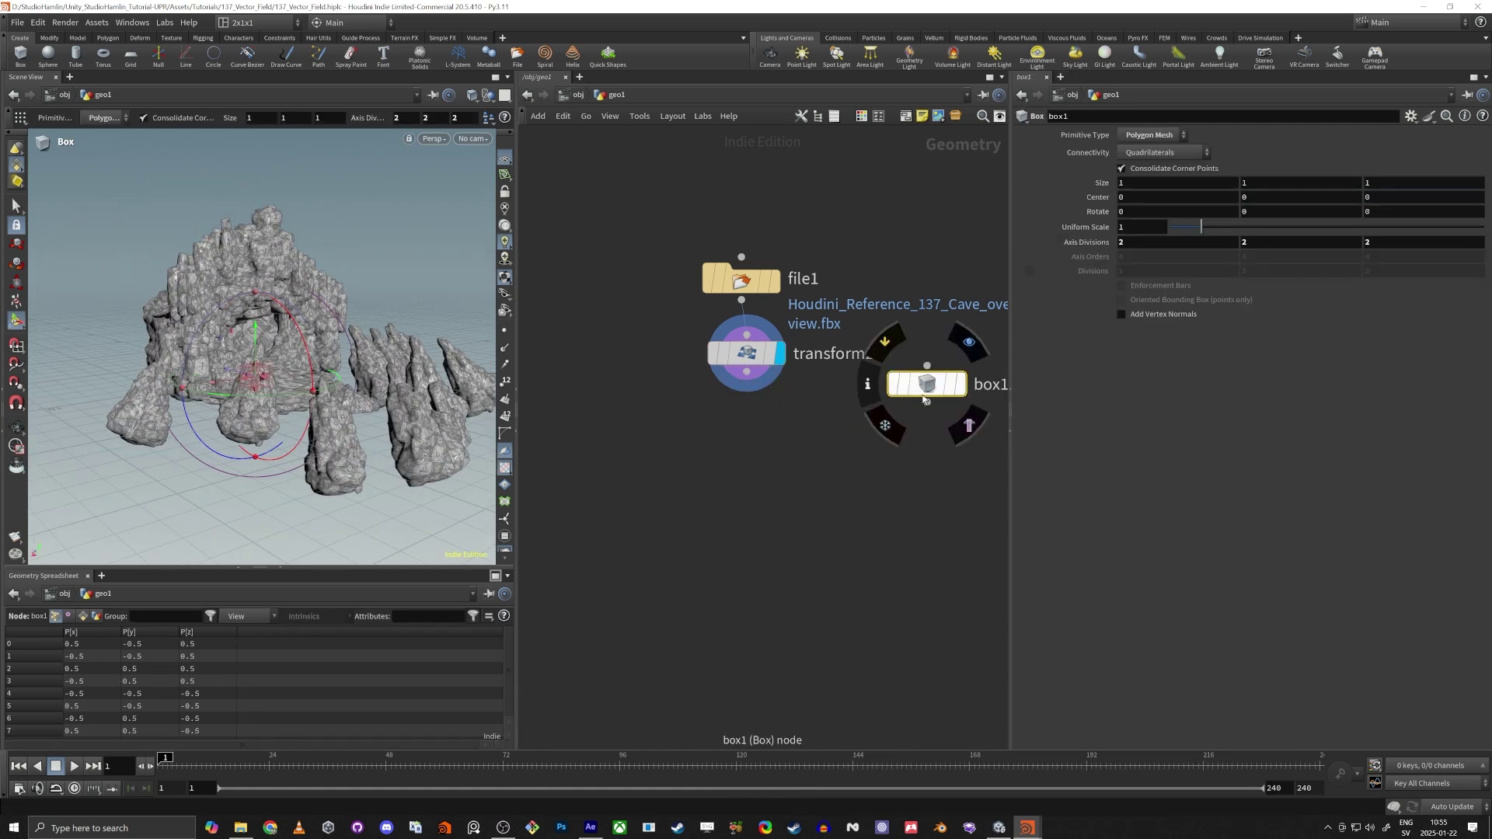
{"action": "left_click_drag", "start_coordinate": [672, 513], "coordinate": [809, 529]}
Set the box's size to 20 in X and 20 in Z to form a ground slab
{"action": "left_click", "coordinate": [928, 382]}
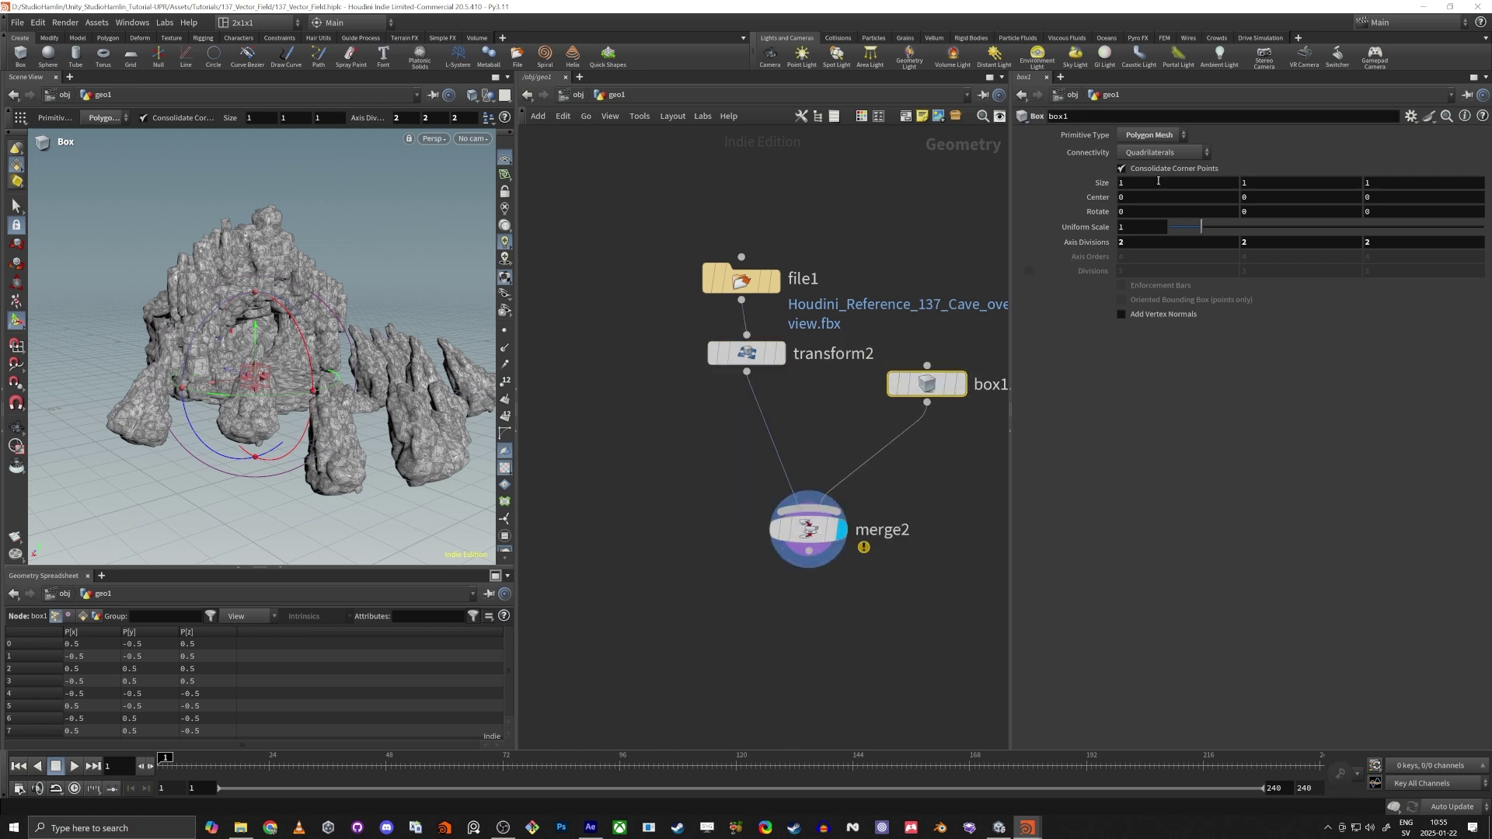
{"action": "type", "text": "20"}
{"action": "key", "text": "Tab"}
{"action": "key", "text": "Tab"}
{"action": "type", "text": "20"}
{"action": "key", "text": "Tab"}
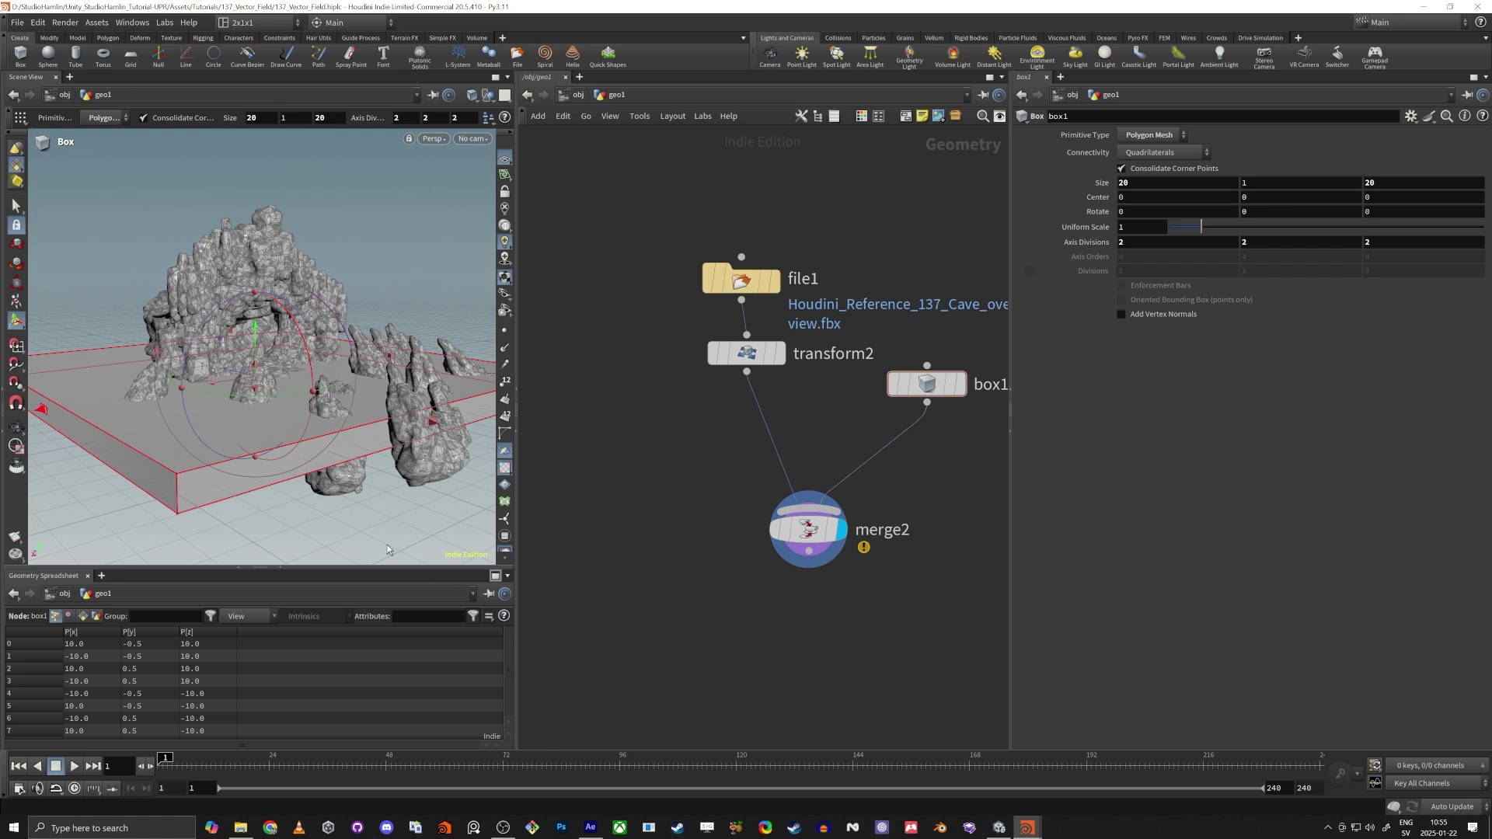
Lower the ground box by setting its center Y to -0.5, checking its height against the rocks in the front view
{"action": "key", "text": "space+3"}
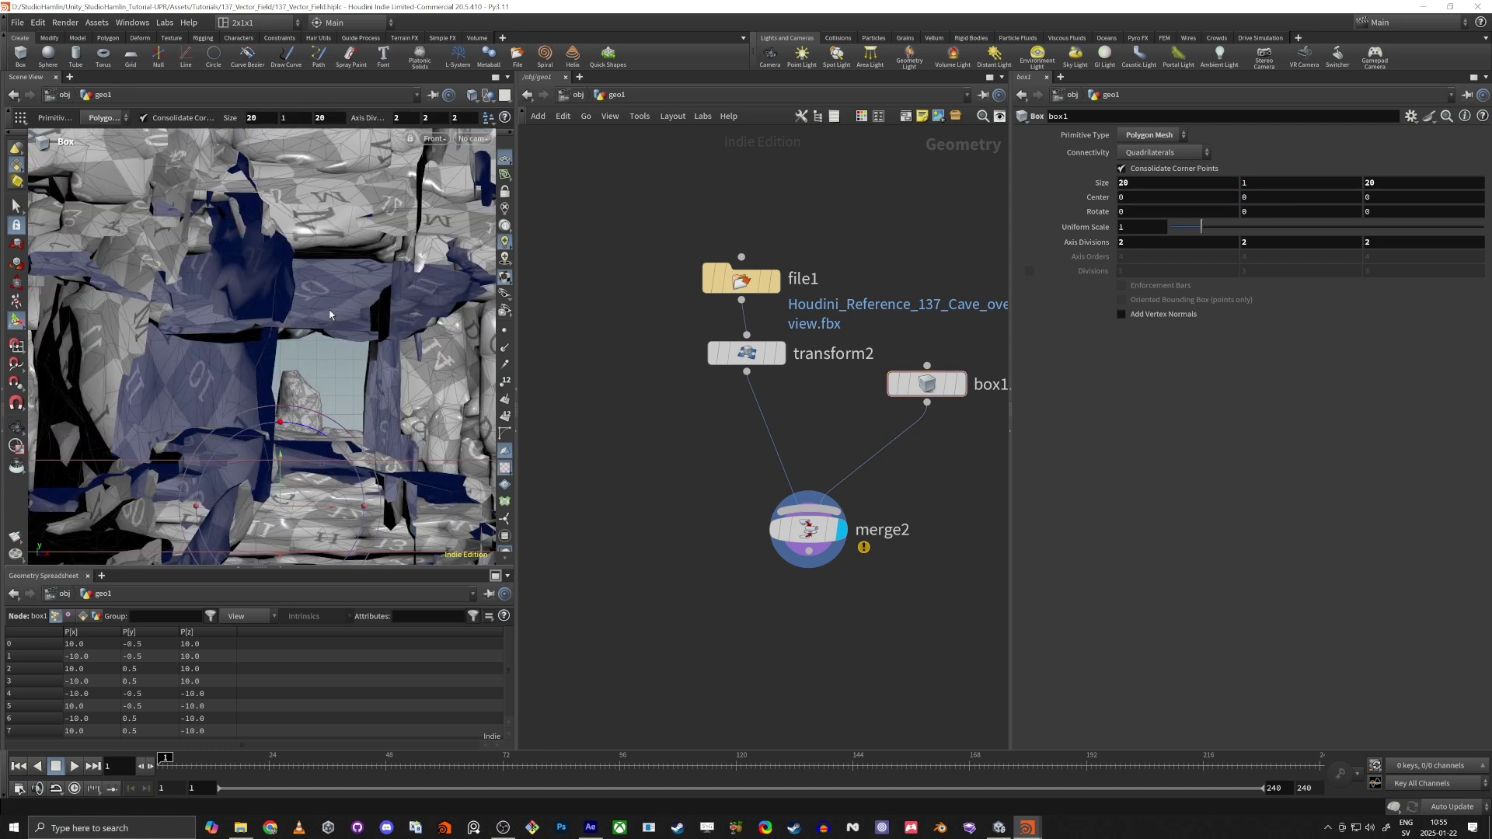
{"action": "scroll", "coordinate": [346, 357], "scroll_direction": "down", "scroll_amount": 7}
{"action": "middle_click_drag", "start_coordinate": [342, 357], "coordinate": [79, 331], "text": "alt"}
{"action": "scroll", "coordinate": [136, 341], "scroll_direction": "up", "scroll_amount": 5}
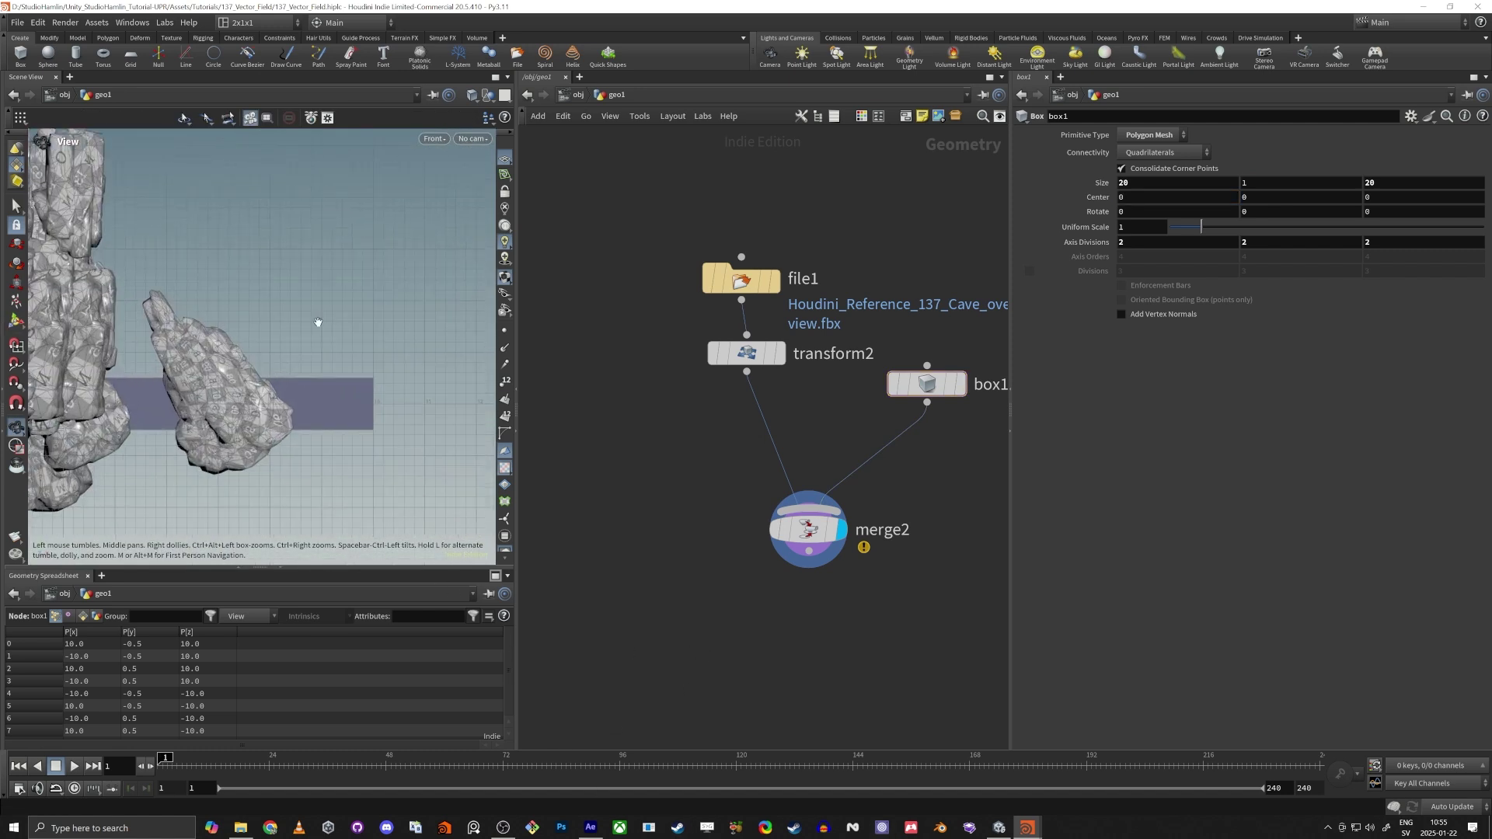
{"action": "middle_click_drag", "start_coordinate": [326, 360], "coordinate": [151, 325], "text": "alt"}
{"action": "scroll", "coordinate": [231, 325], "scroll_direction": "down", "scroll_amount": 3}
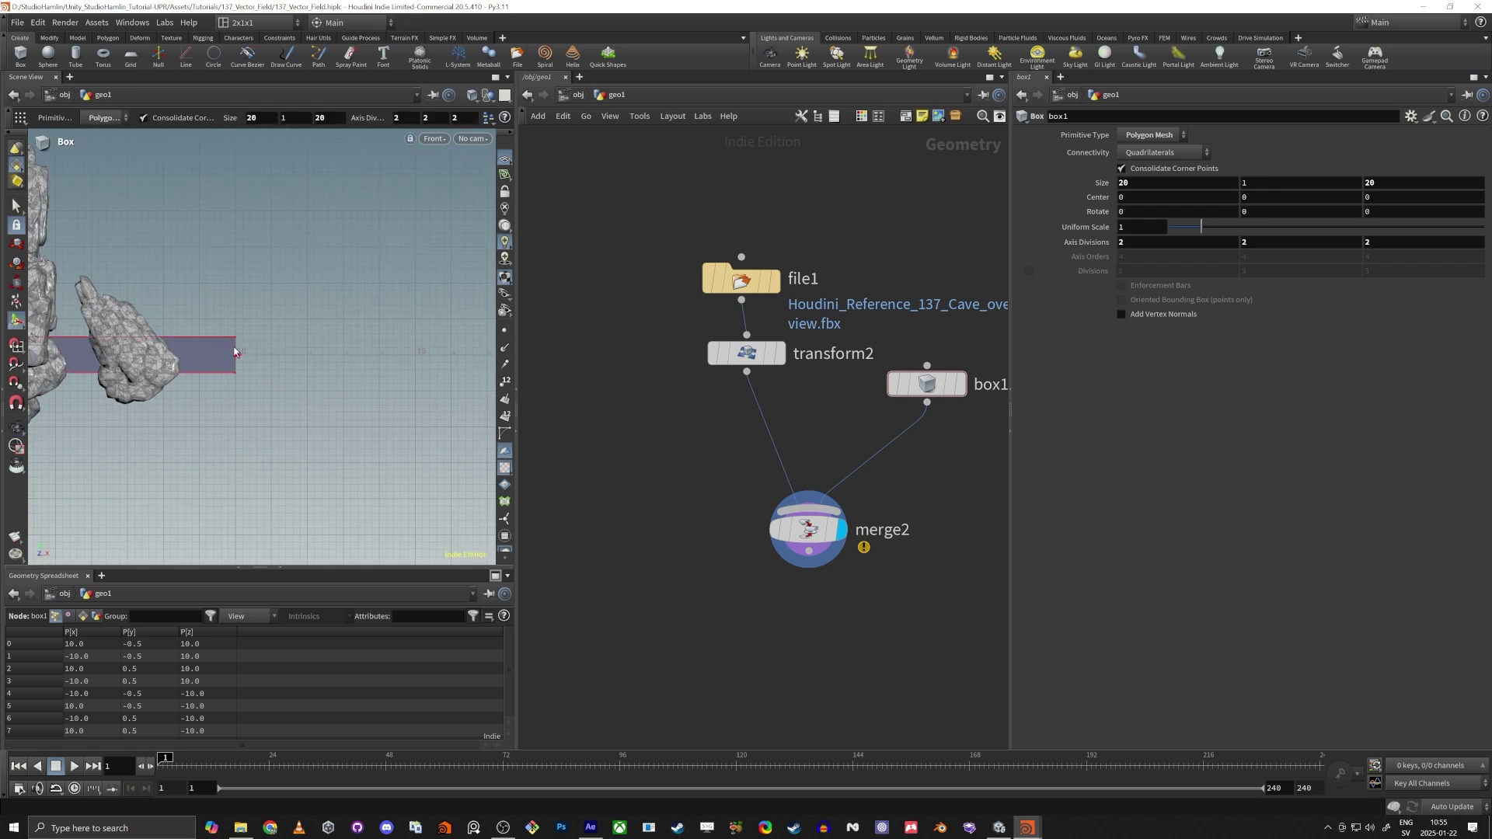
{"action": "left_click", "coordinate": [1267, 200]}
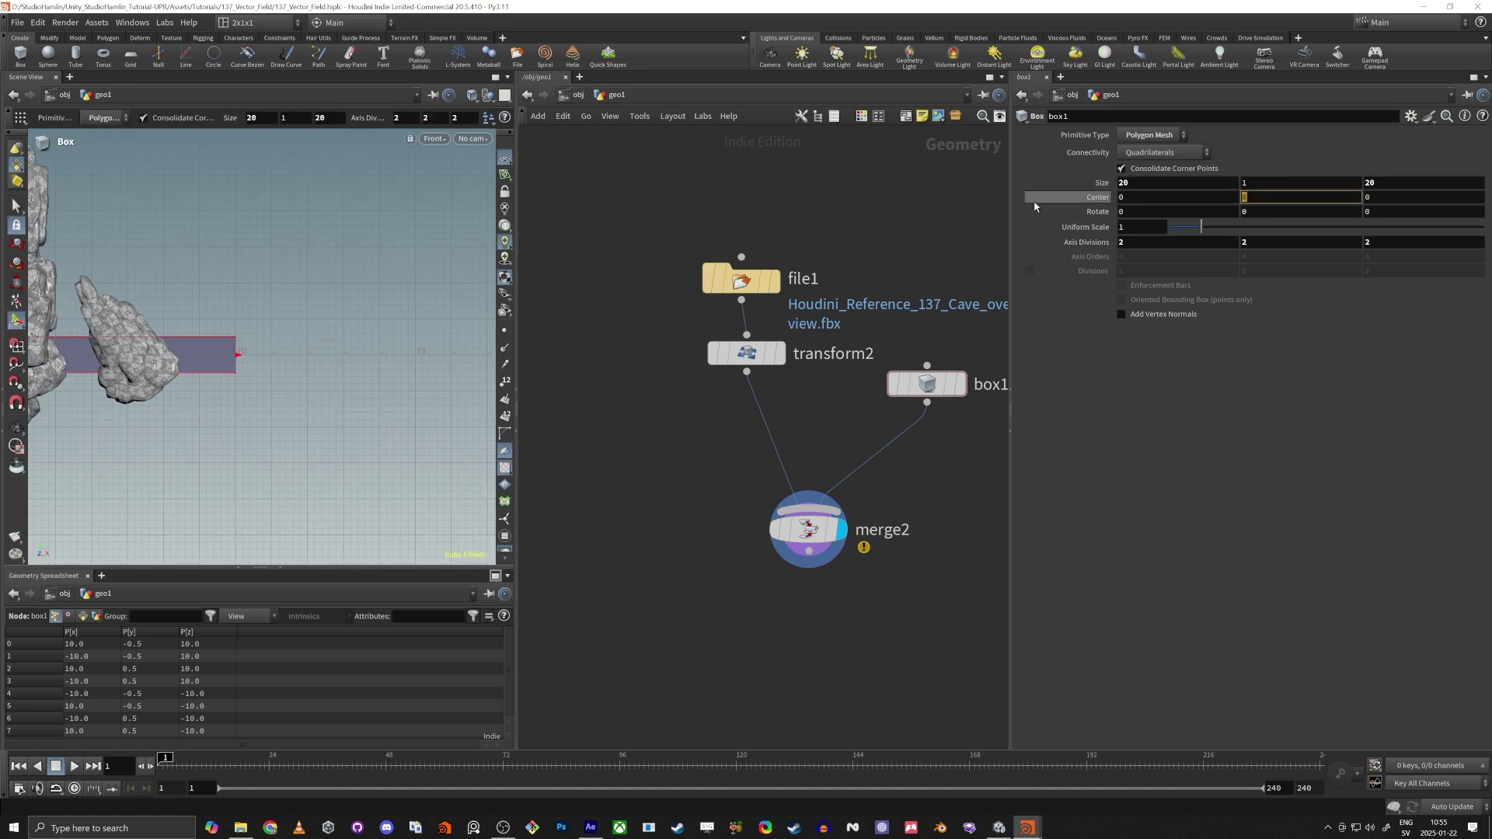
{"action": "type", "text": "0.5"}
{"action": "key", "text": "Tab"}
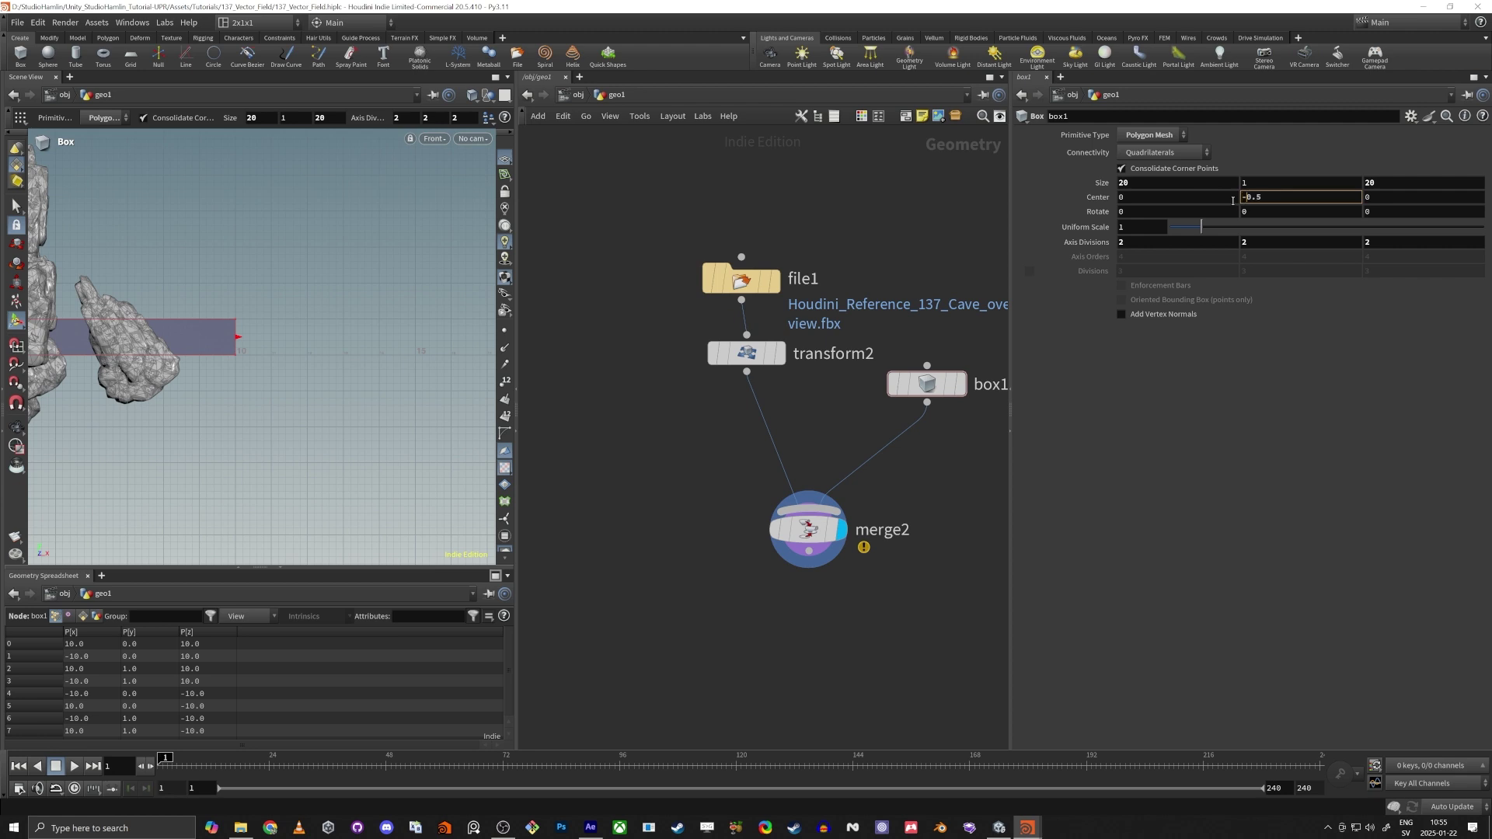
{"action": "key", "text": "Return"}
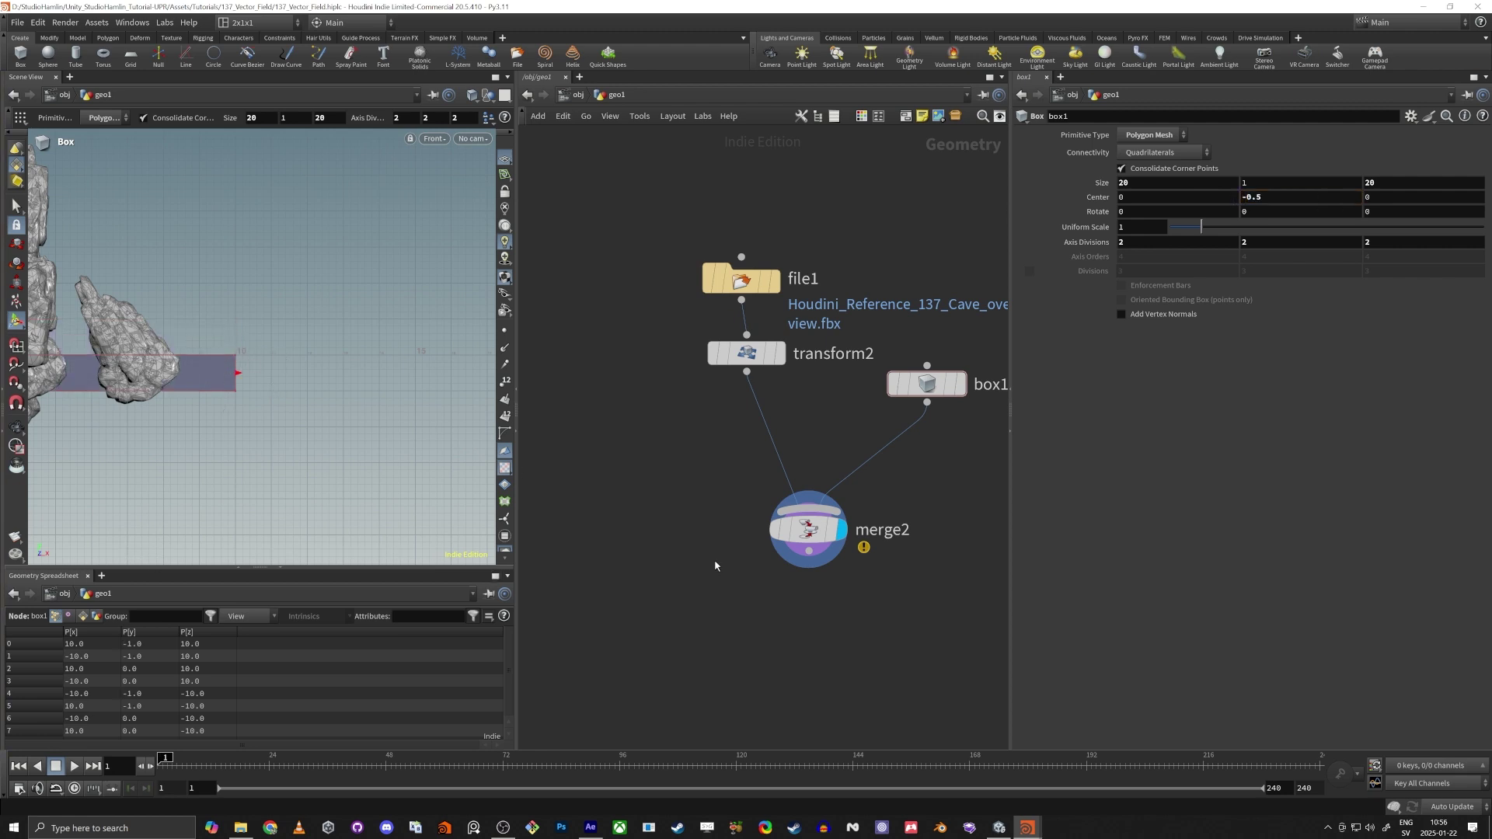
Set the ground box's center Z to -4 and check from above that the slab lies under the cave and all rocks
{"action": "key", "text": "space+a"}
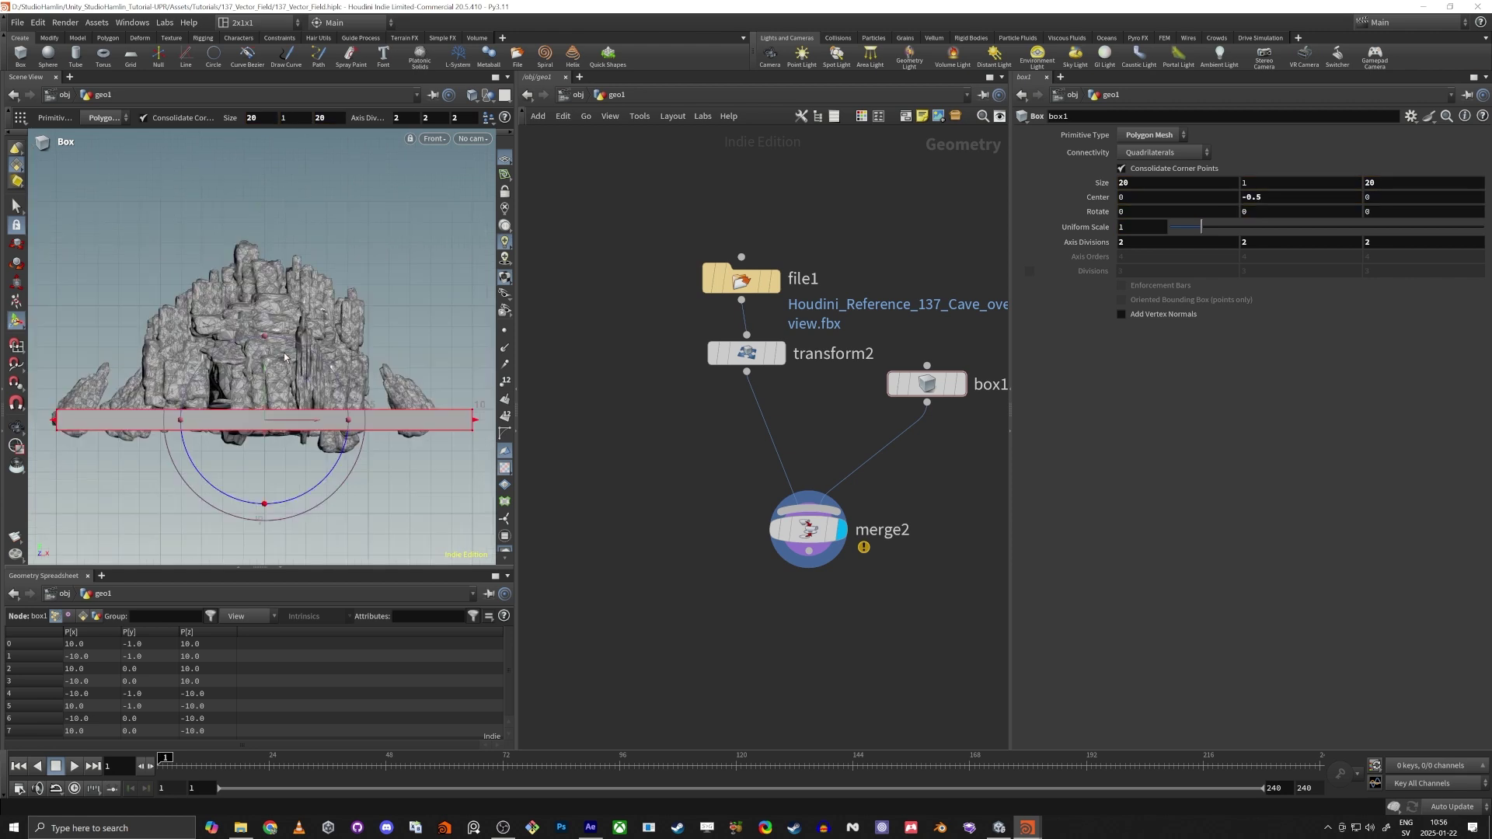
{"action": "left_click_drag", "start_coordinate": [233, 340], "coordinate": [481, 431]}
{"action": "key", "text": "Return"}
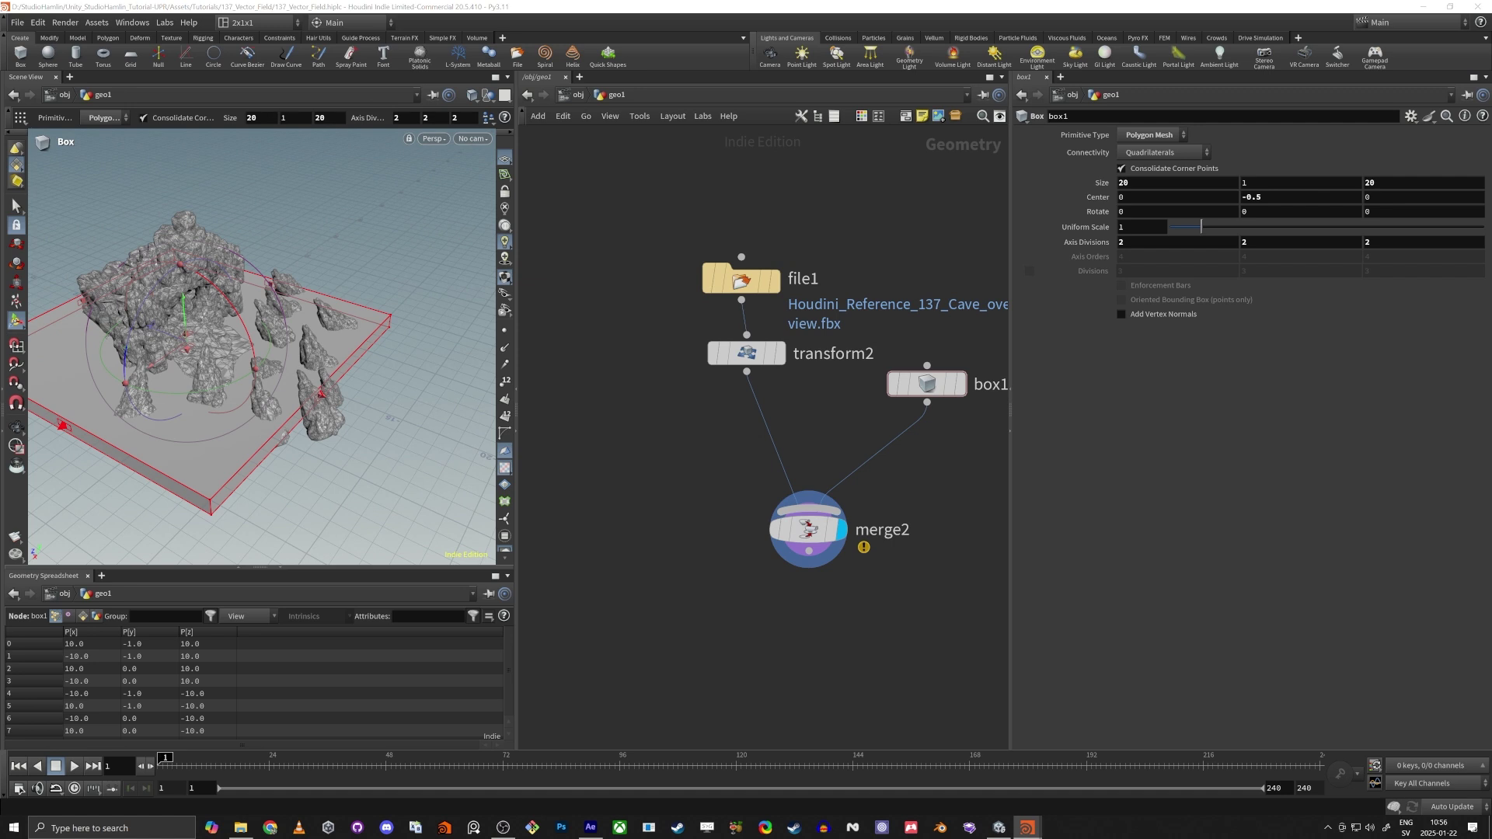
{"action": "left_click", "coordinate": [1371, 195]}
{"action": "type", "text": "-4"}
{"action": "key", "text": "Tab"}
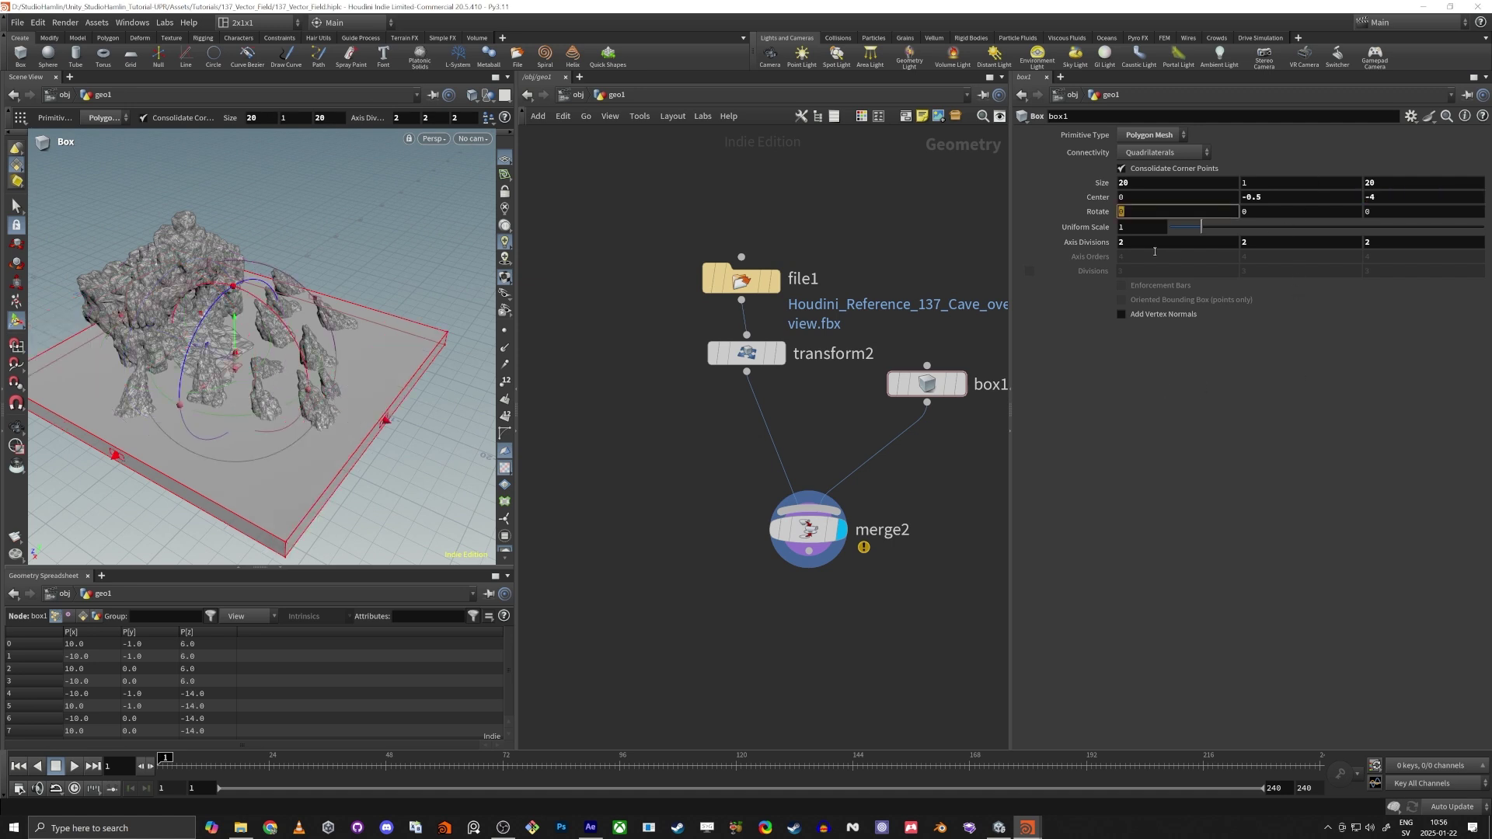
{"action": "left_click_drag", "start_coordinate": [204, 402], "coordinate": [249, 466], "text": "alt"}
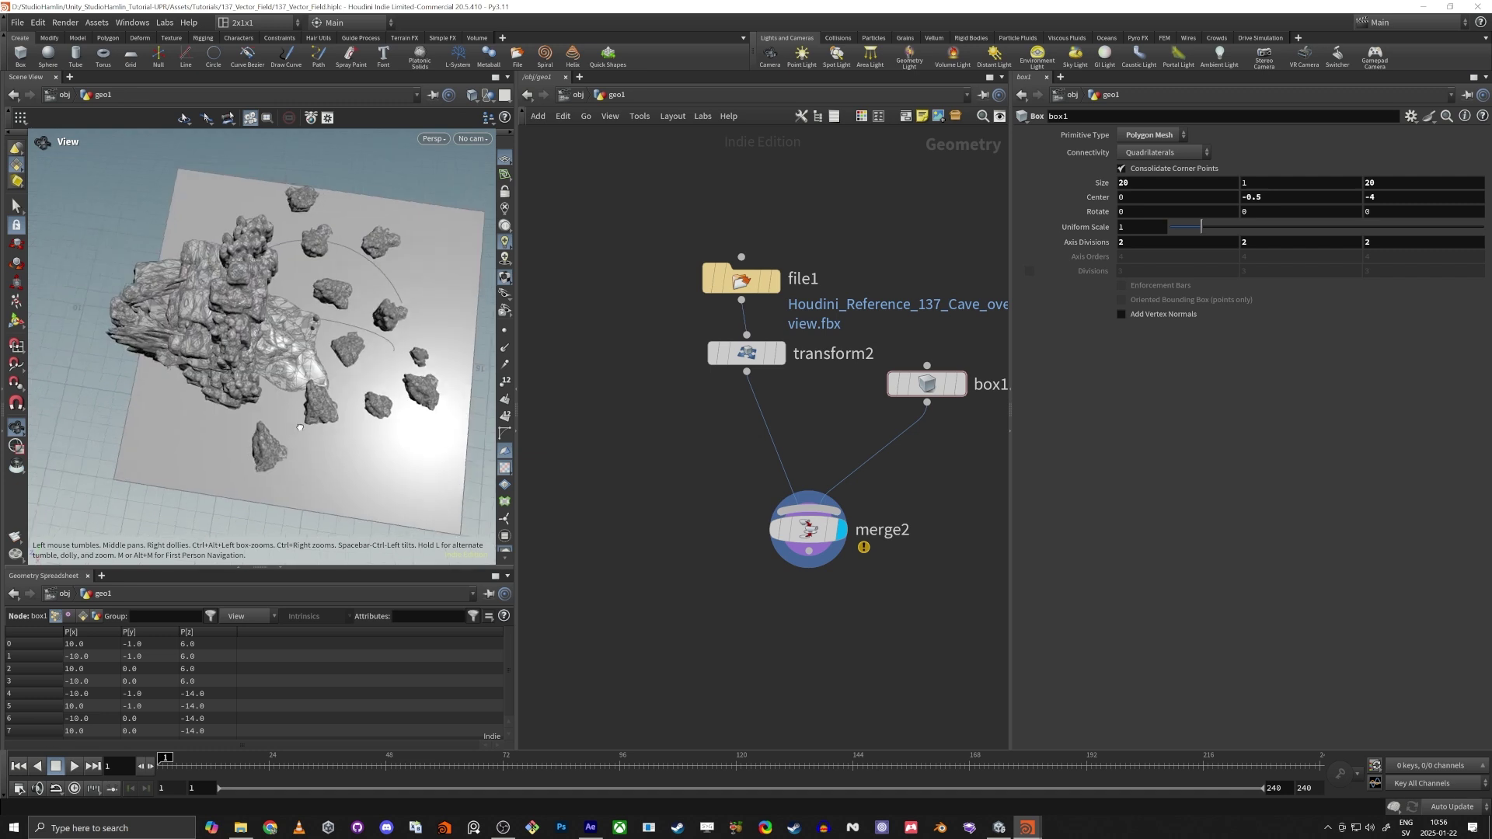
{"action": "left_click_drag", "start_coordinate": [358, 303], "coordinate": [256, 198], "text": "alt"}
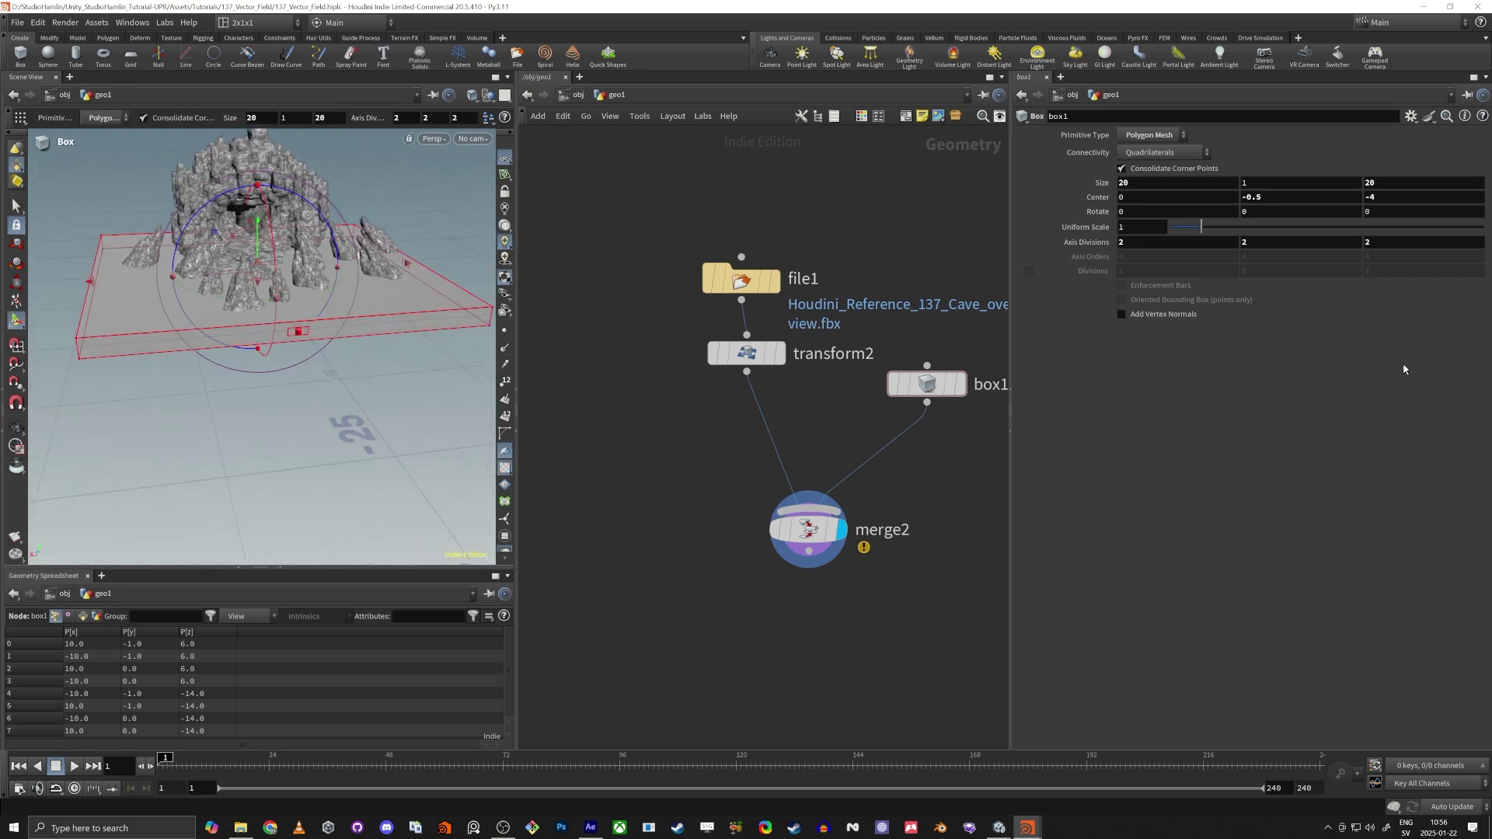
Add a VDB from Polygons node after merge2, display it, and inspect the voxelized cave up close
{"action": "middle_click_drag", "start_coordinate": [691, 645], "coordinate": [711, 460]}
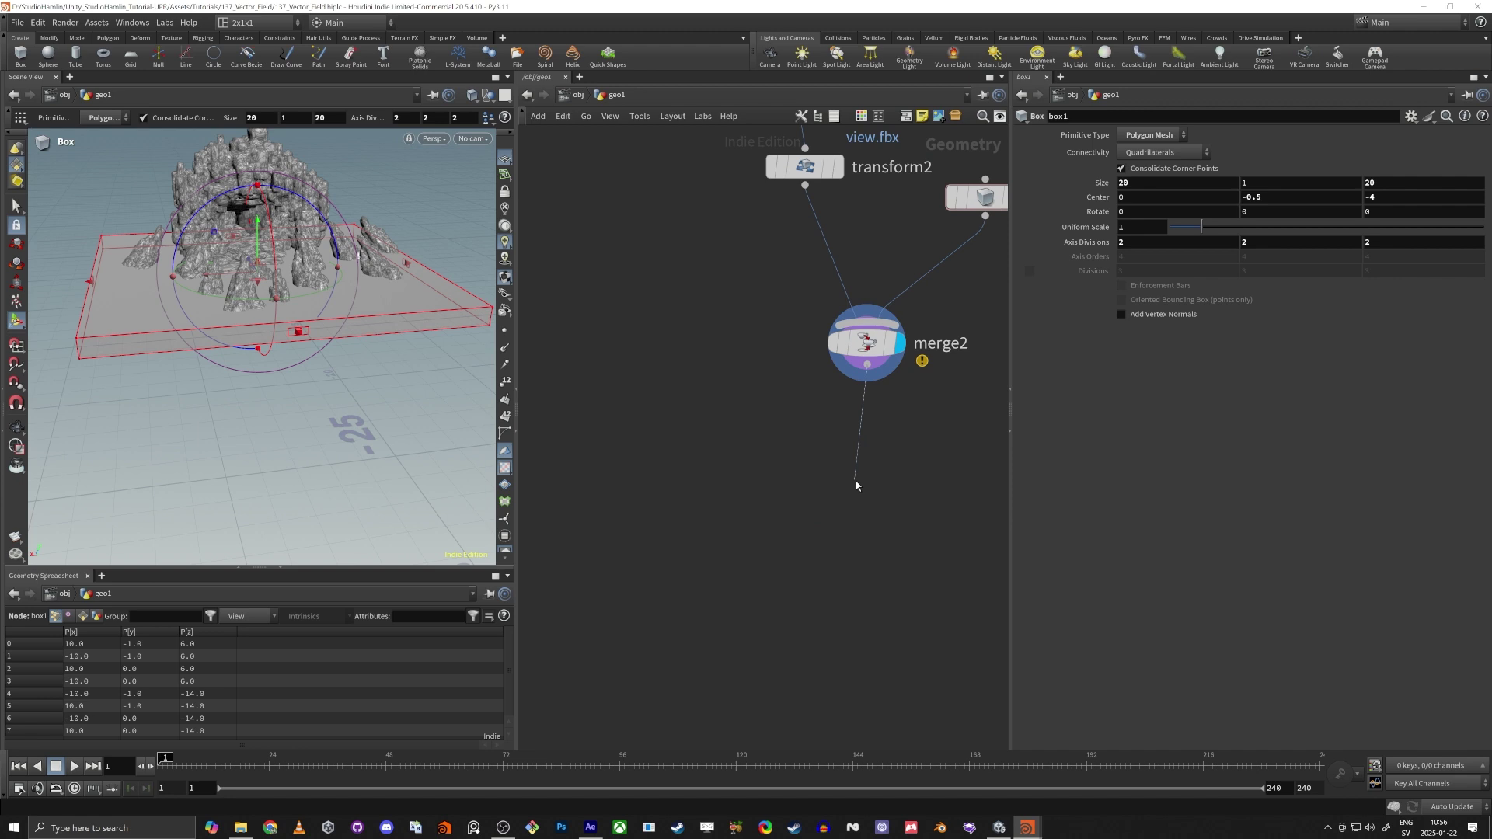
{"action": "key", "text": "Tab"}
{"action": "type", "text": "VDB FROM PO"}
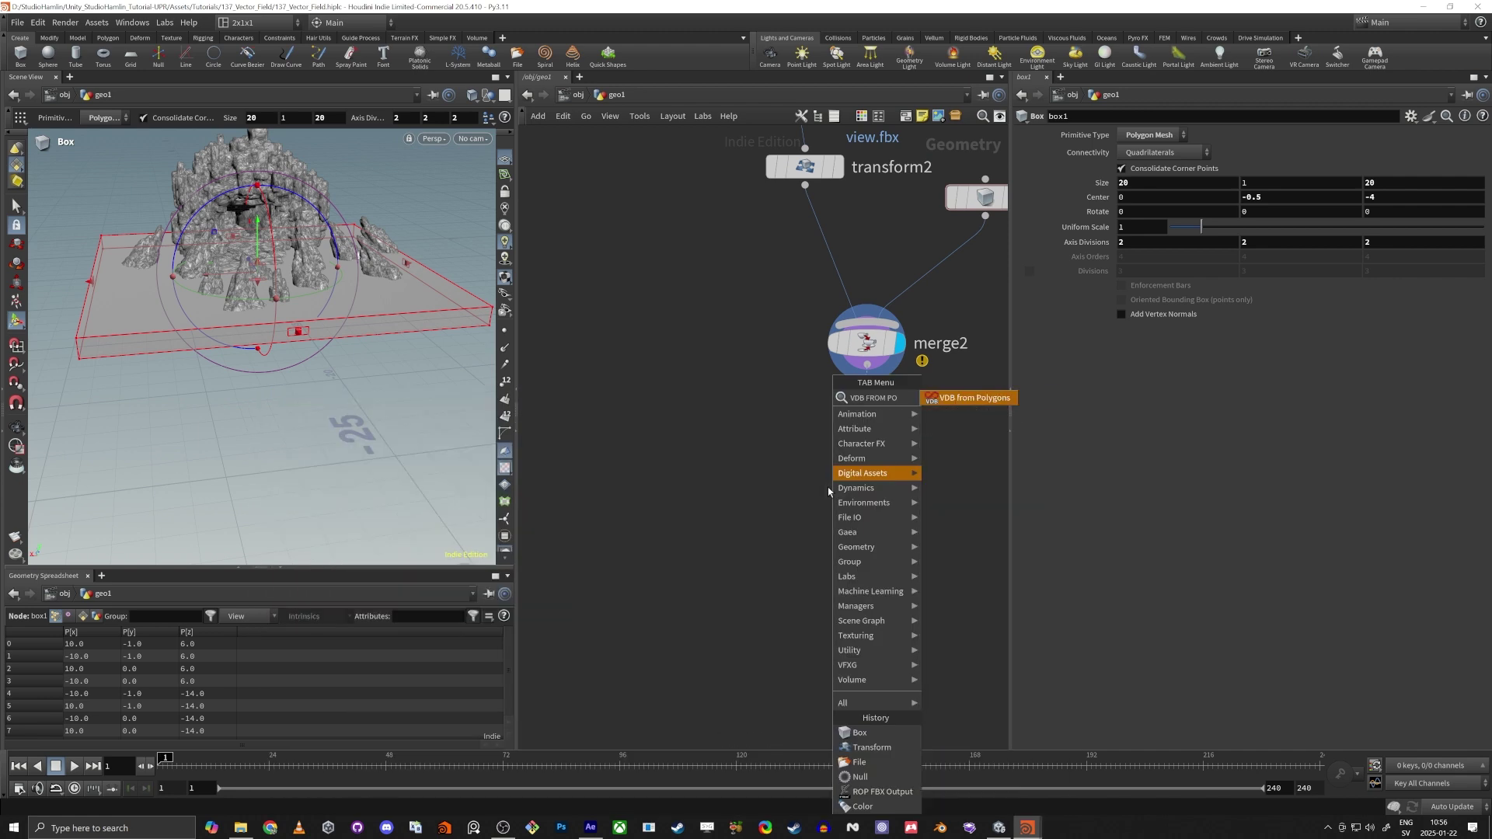
{"action": "key", "text": "Return"}
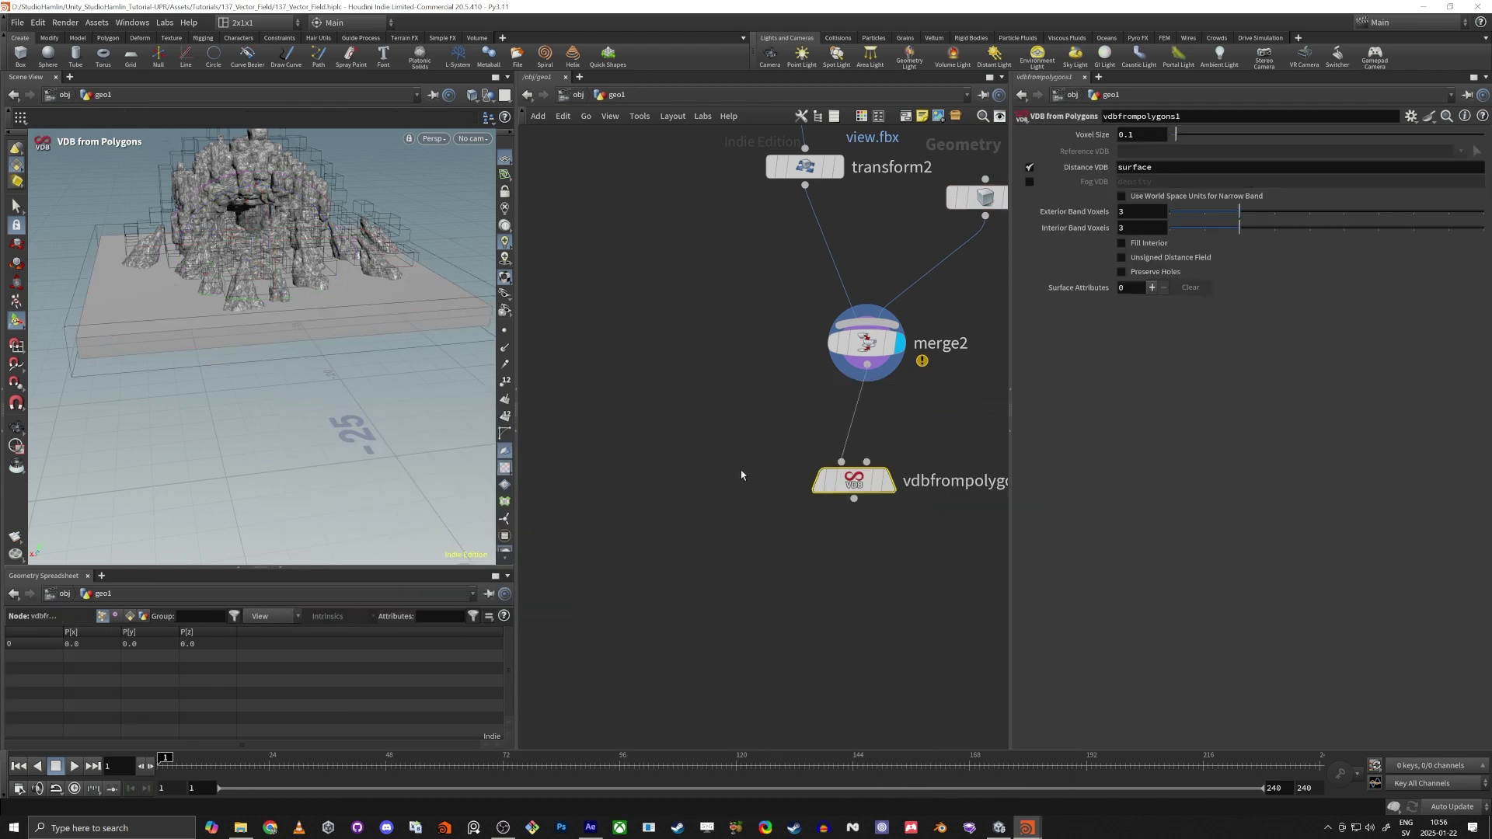
{"action": "left_click", "coordinate": [888, 482]}
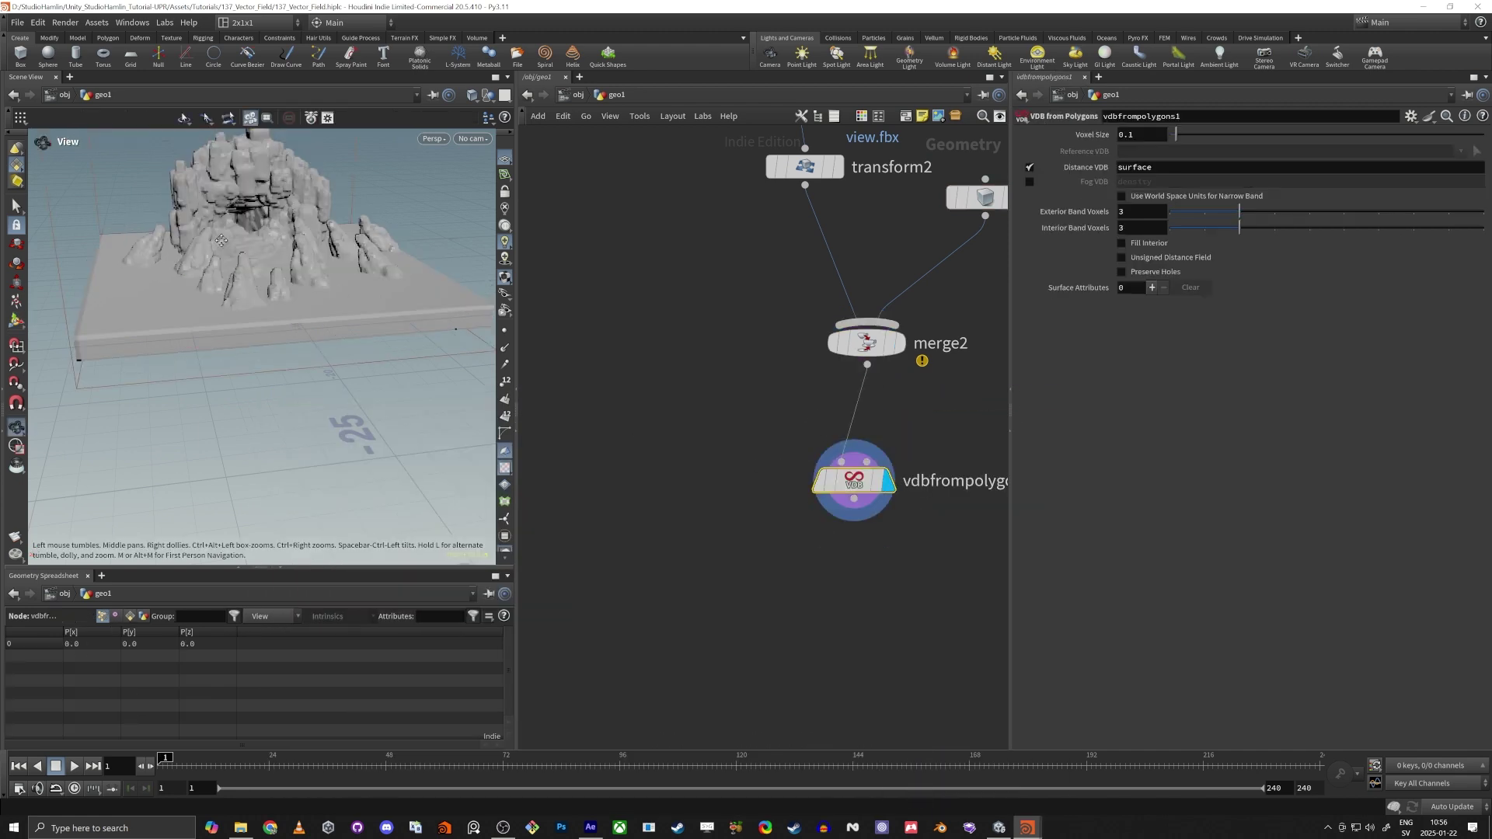
{"action": "scroll", "coordinate": [307, 228], "scroll_direction": "up", "scroll_amount": 10}
{"action": "scroll", "coordinate": [307, 227], "scroll_direction": "down", "scroll_amount": 8}
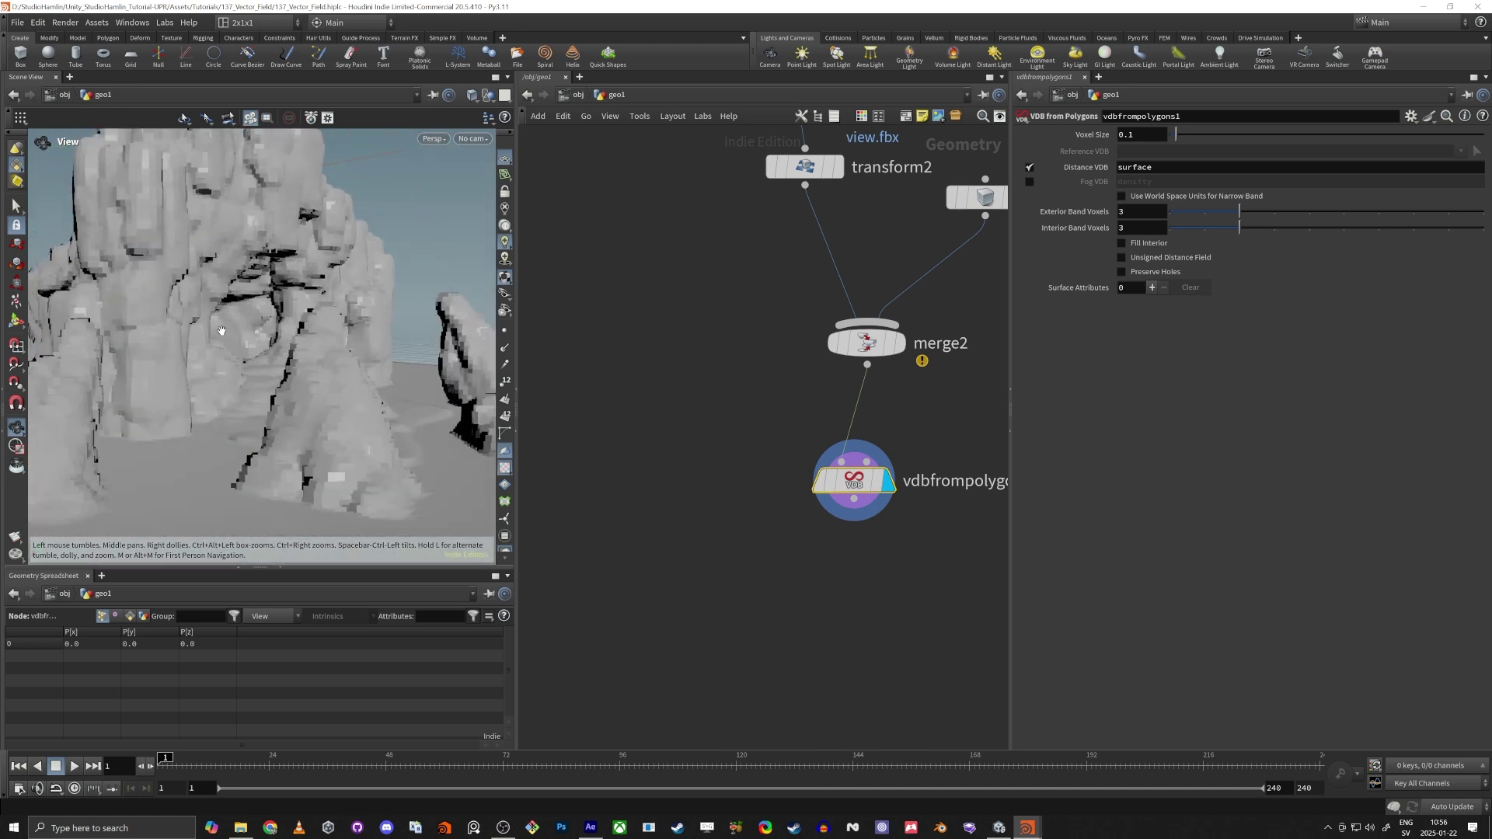
Add a Convert VDB node after the VDB from Polygons node, set it to convert to Polygons, and display it
{"action": "middle_click_drag", "start_coordinate": [787, 582], "coordinate": [796, 495]}
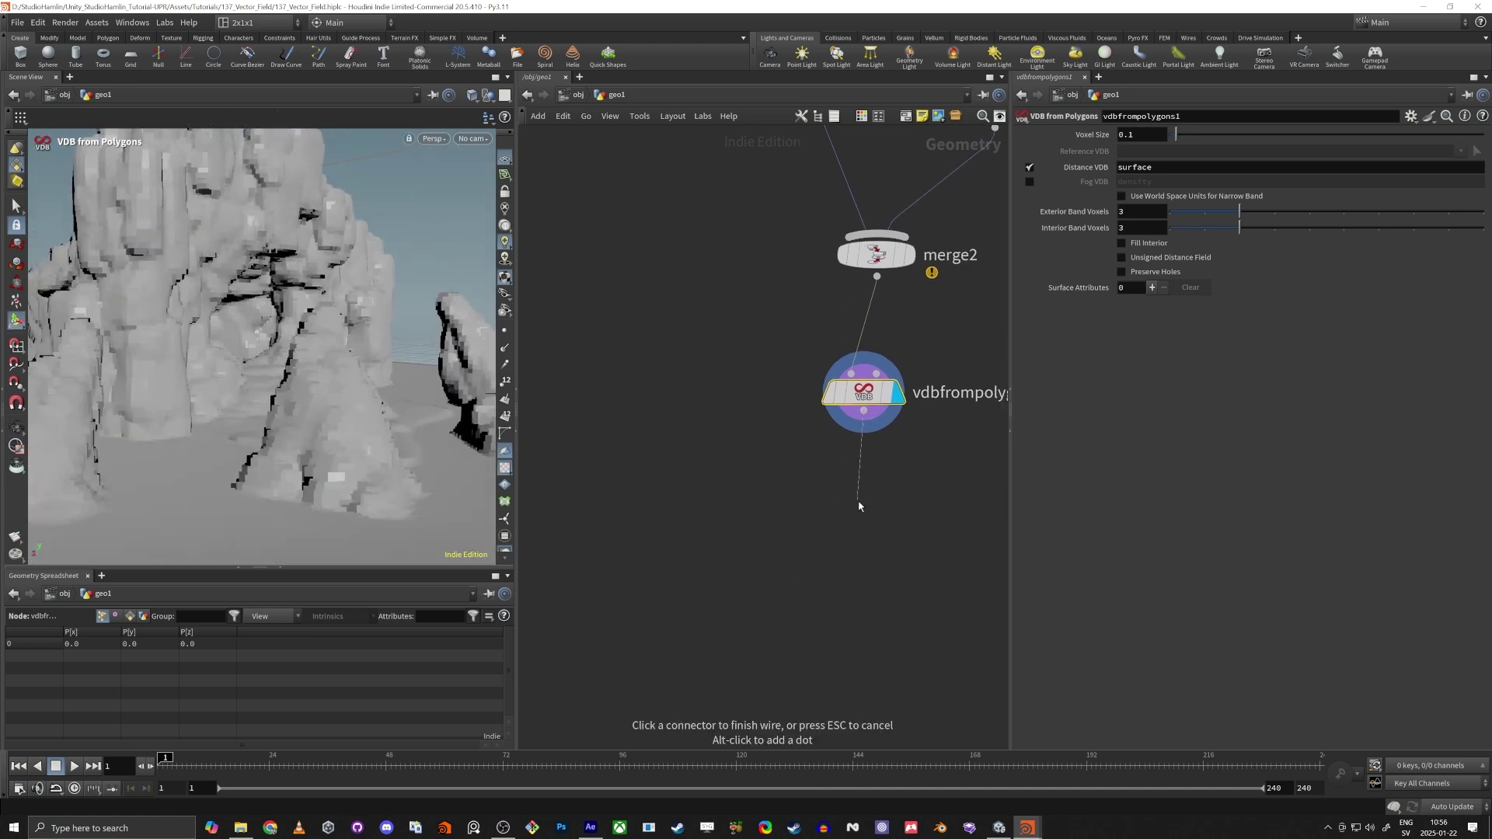
{"action": "key", "text": "Tab"}
{"action": "type", "text": "vdb conv"}
{"action": "key", "text": "Return"}
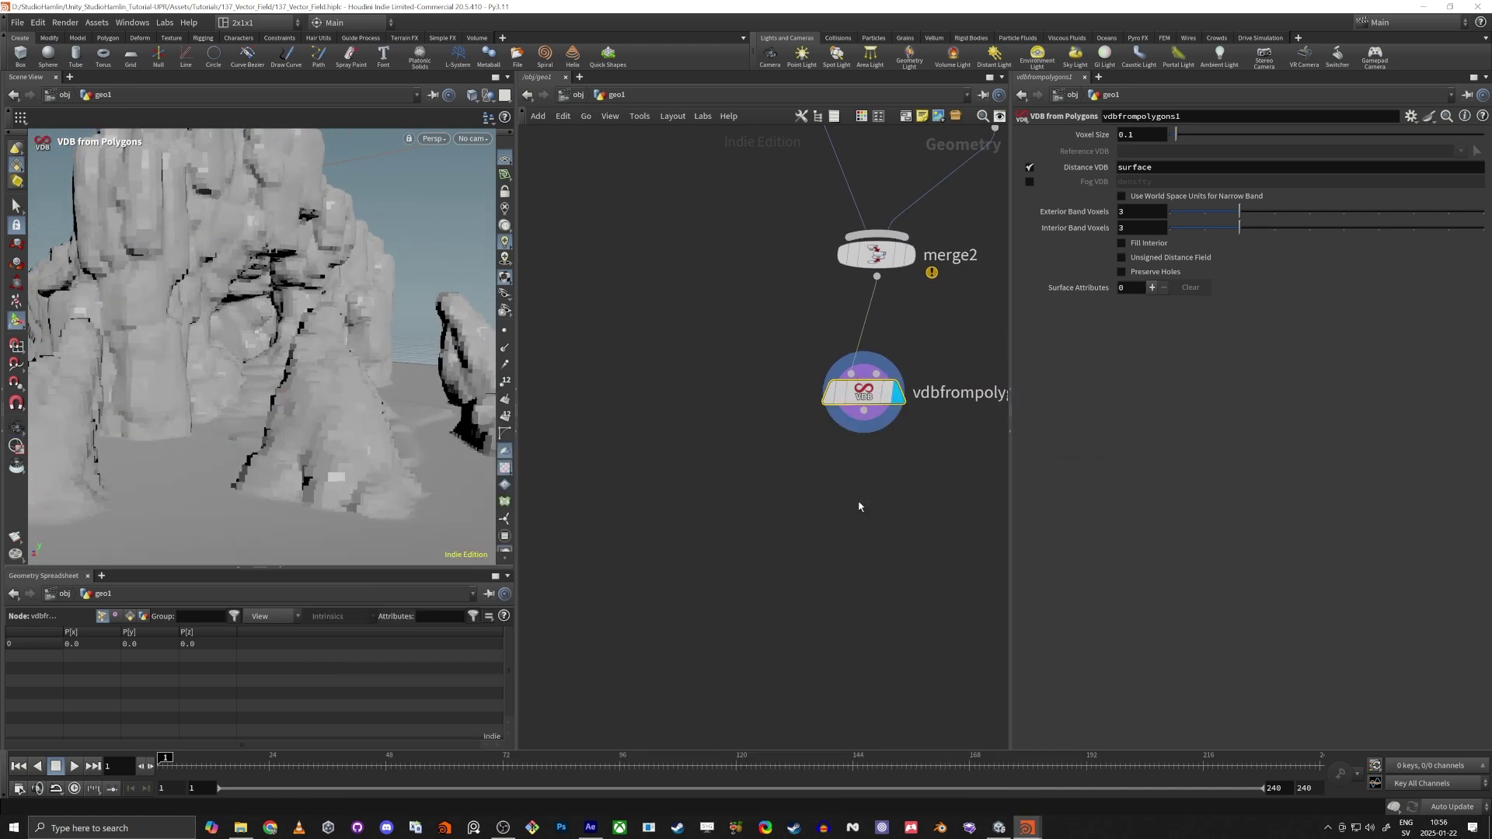
{"action": "left_click", "coordinate": [859, 505]}
{"action": "left_click", "coordinate": [1152, 153]}
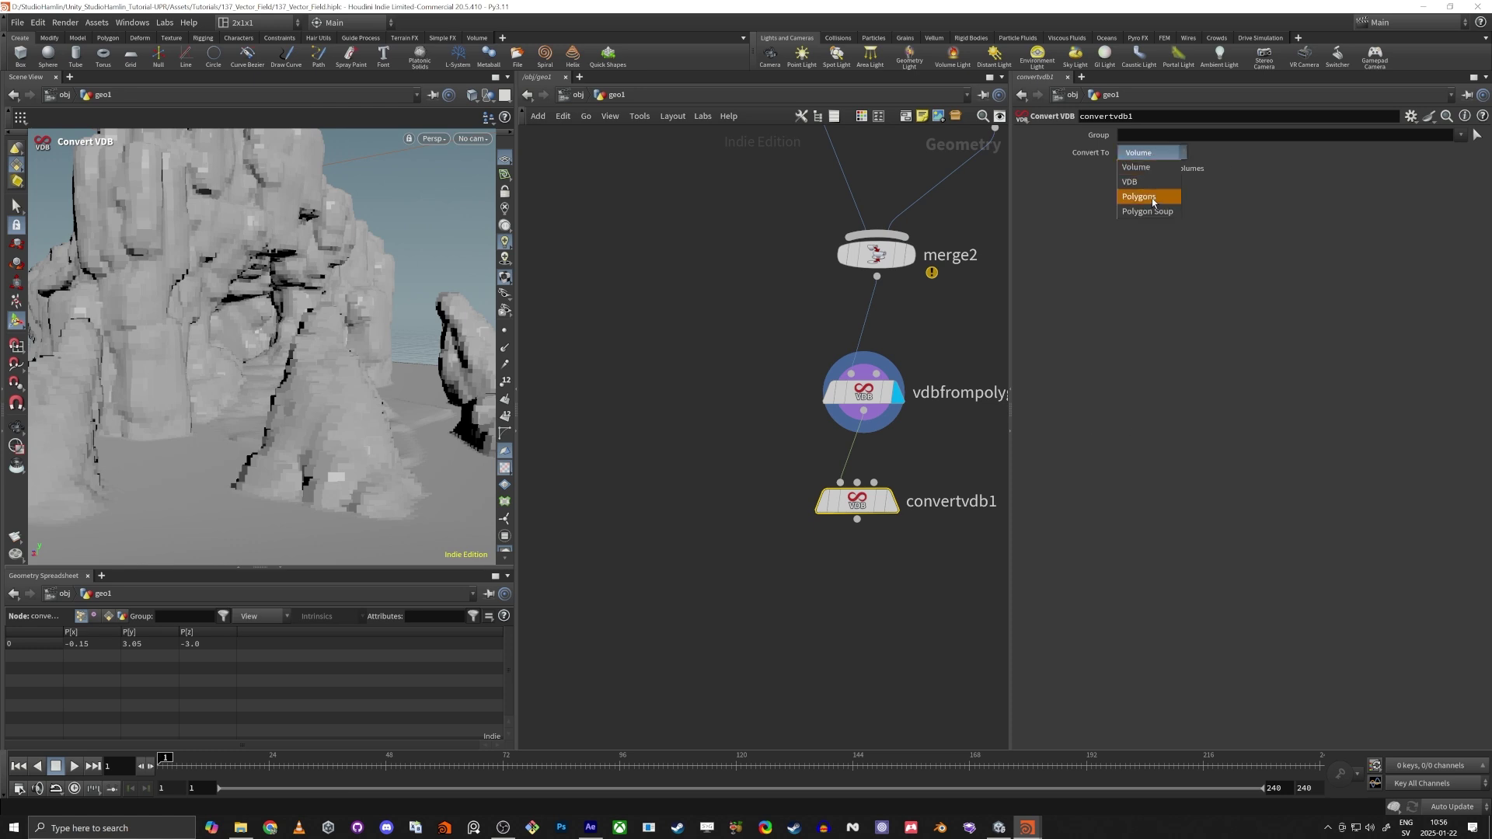
{"action": "left_click", "coordinate": [1151, 195]}
{"action": "left_click", "coordinate": [886, 502]}
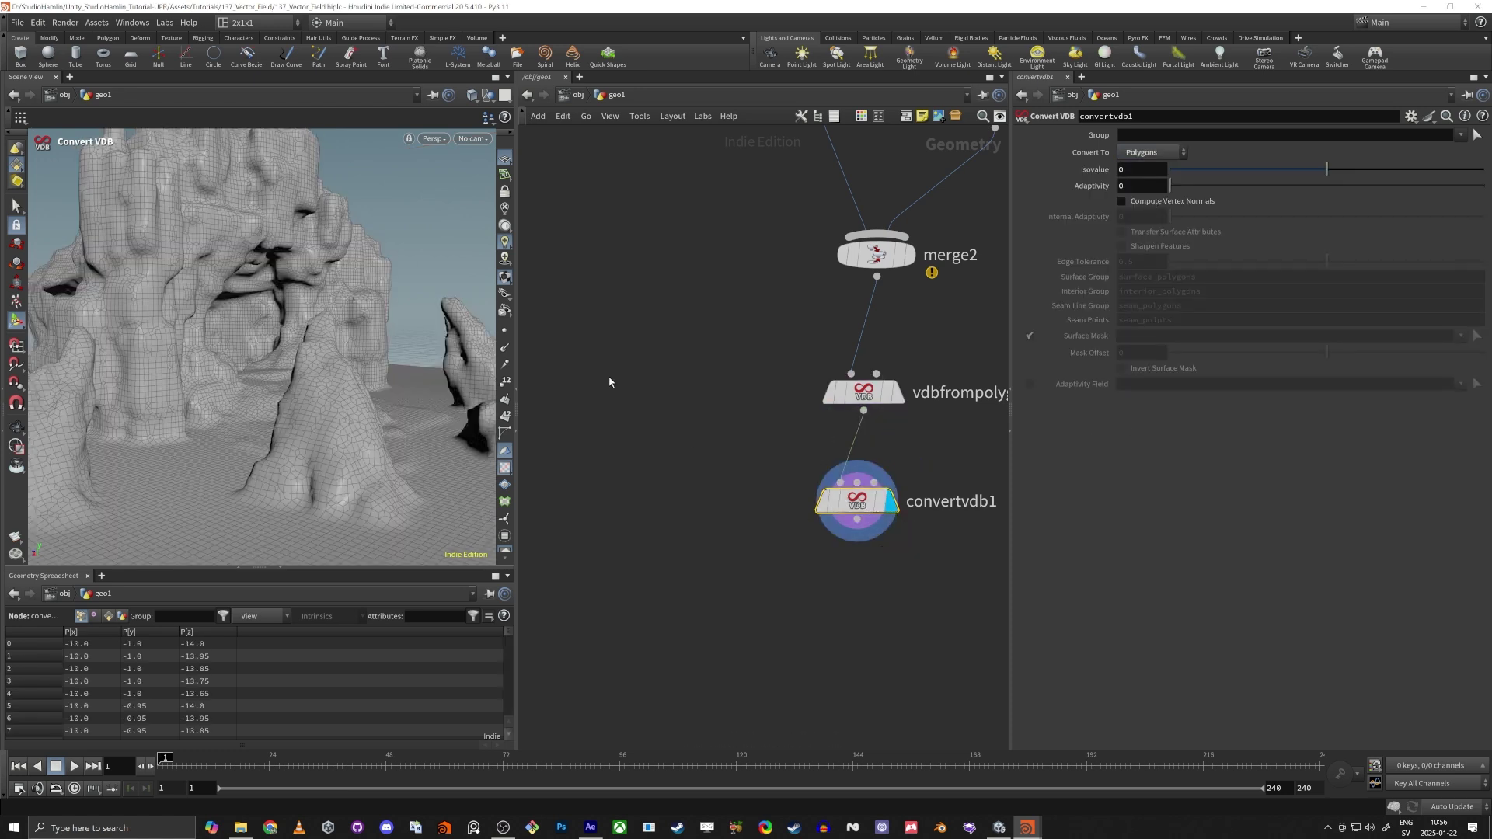
Examine the converted polygon mesh around and inside the cave and compare it with the original geometry in merge2
{"action": "left_click_drag", "start_coordinate": [346, 420], "coordinate": [203, 419], "text": "alt"}
{"action": "middle_click_drag", "start_coordinate": [319, 313], "coordinate": [221, 381], "text": "alt"}
{"action": "right_click_drag", "start_coordinate": [221, 381], "coordinate": [363, 357], "text": "alt"}
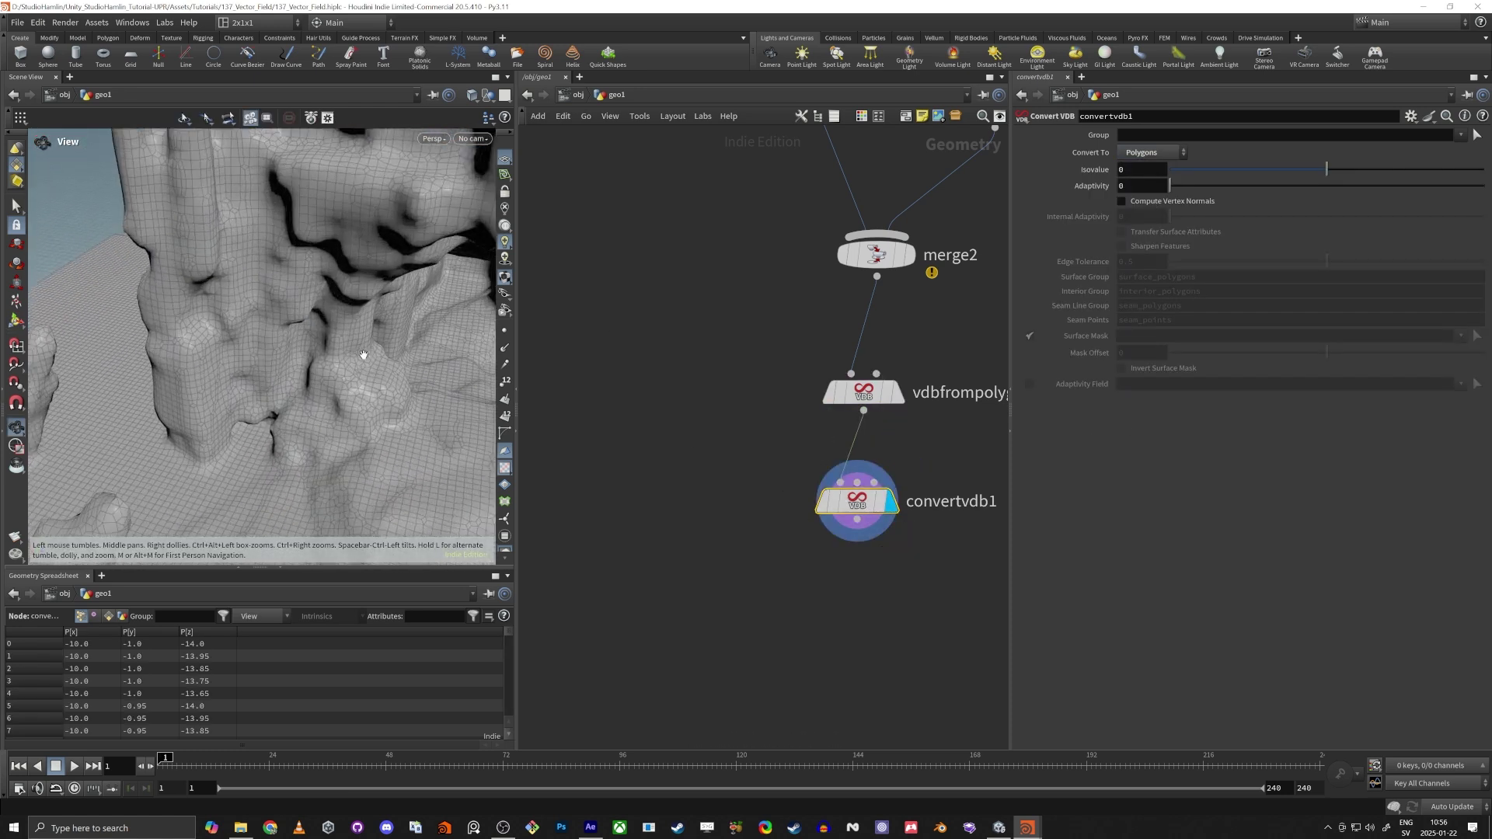
{"action": "left_click_drag", "start_coordinate": [363, 357], "coordinate": [335, 312], "text": "alt"}
{"action": "middle_click_drag", "start_coordinate": [336, 311], "coordinate": [223, 404], "text": "alt"}
{"action": "right_click_drag", "start_coordinate": [223, 403], "coordinate": [360, 373], "text": "alt"}
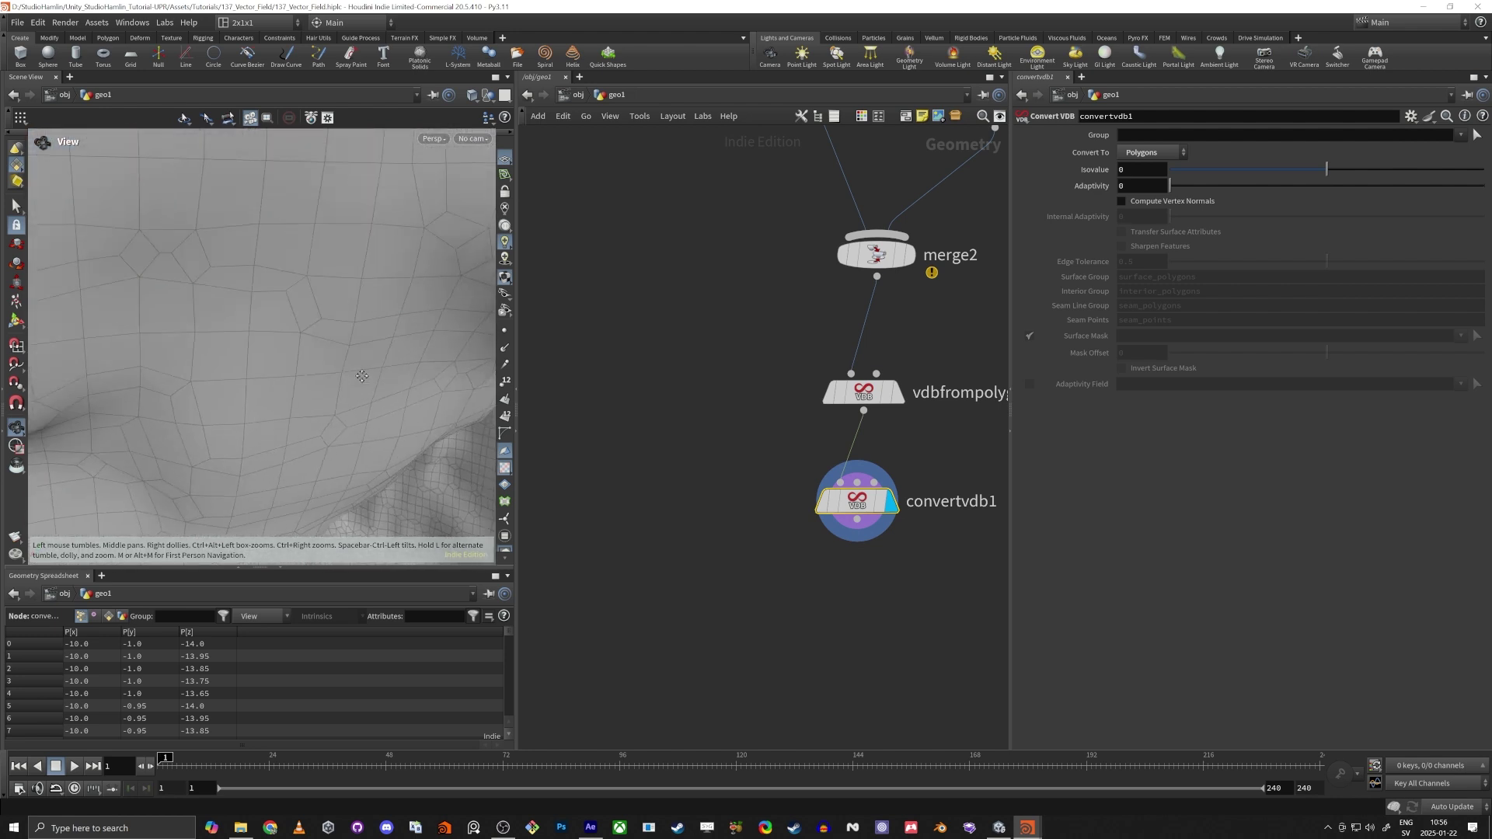
{"action": "mouse_move", "coordinate": [360, 373]}
{"action": "left_mouse_down", "text": "alt"}
{"action": "mouse_move", "coordinate": [317, 370]}
{"action": "mouse_move", "coordinate": [381, 388]}
{"action": "left_mouse_up", "text": "alt"}
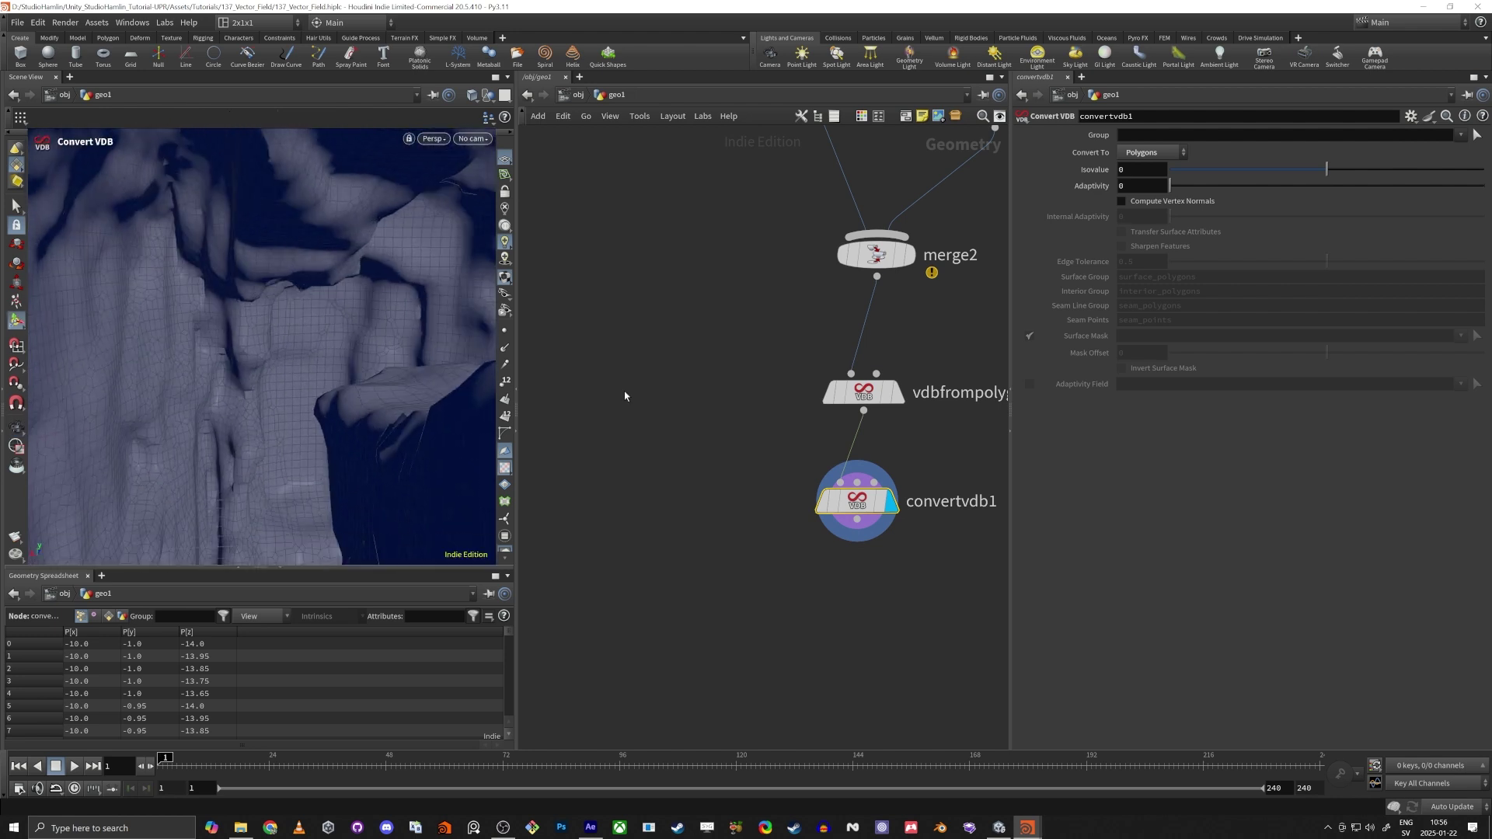
{"action": "left_click", "coordinate": [911, 256]}
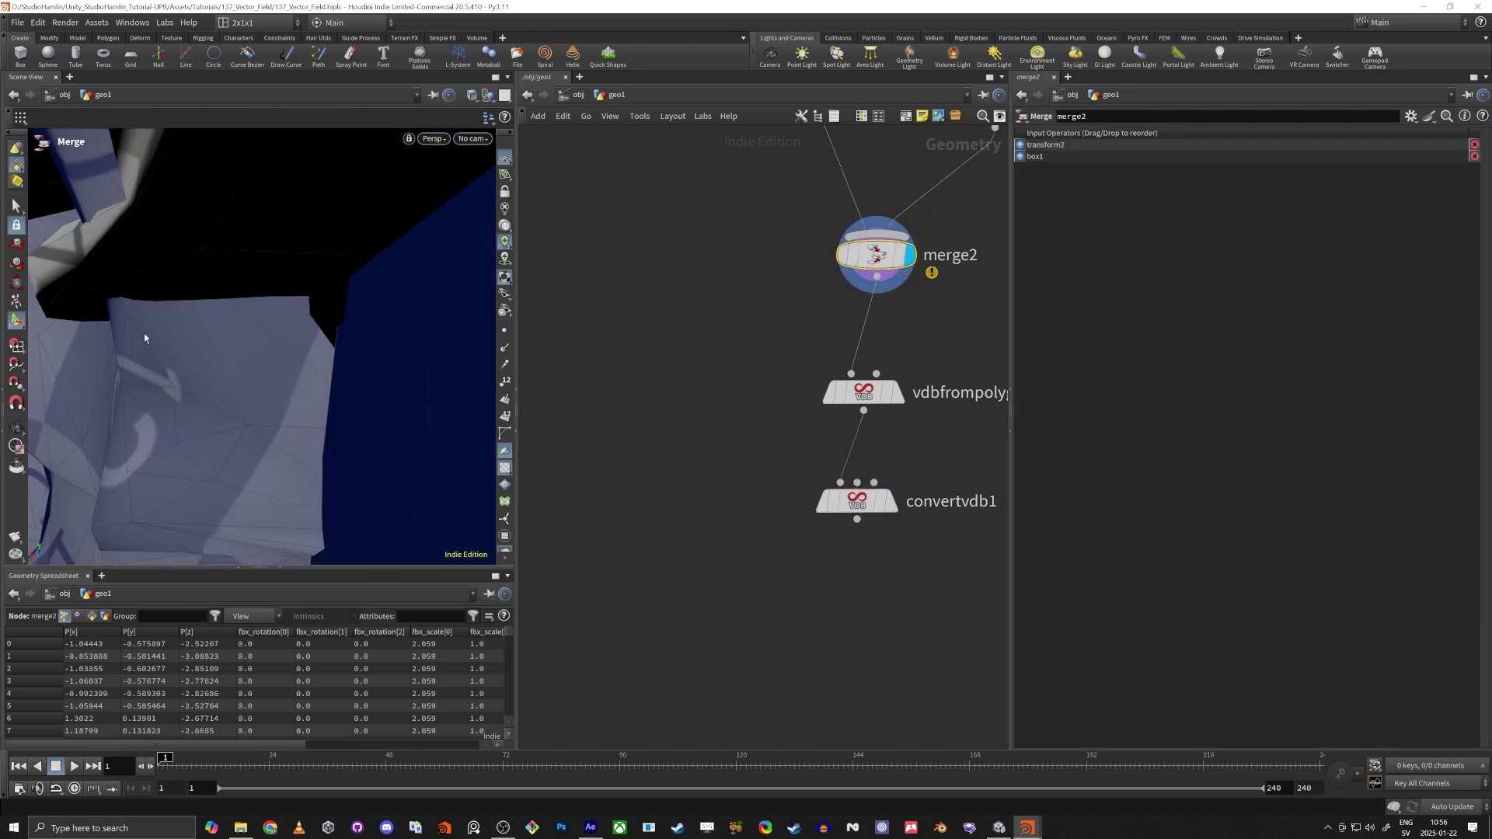
{"action": "left_click_drag", "start_coordinate": [142, 334], "coordinate": [259, 366], "text": "alt"}
{"action": "left_click", "coordinate": [891, 501]}
{"action": "key", "text": "Escape"}
{"action": "key", "text": "Return"}
Add a Peak node beside the chain, feed it from merge2's output, and display it
{"action": "middle_click_drag", "start_coordinate": [768, 316], "coordinate": [729, 474]}
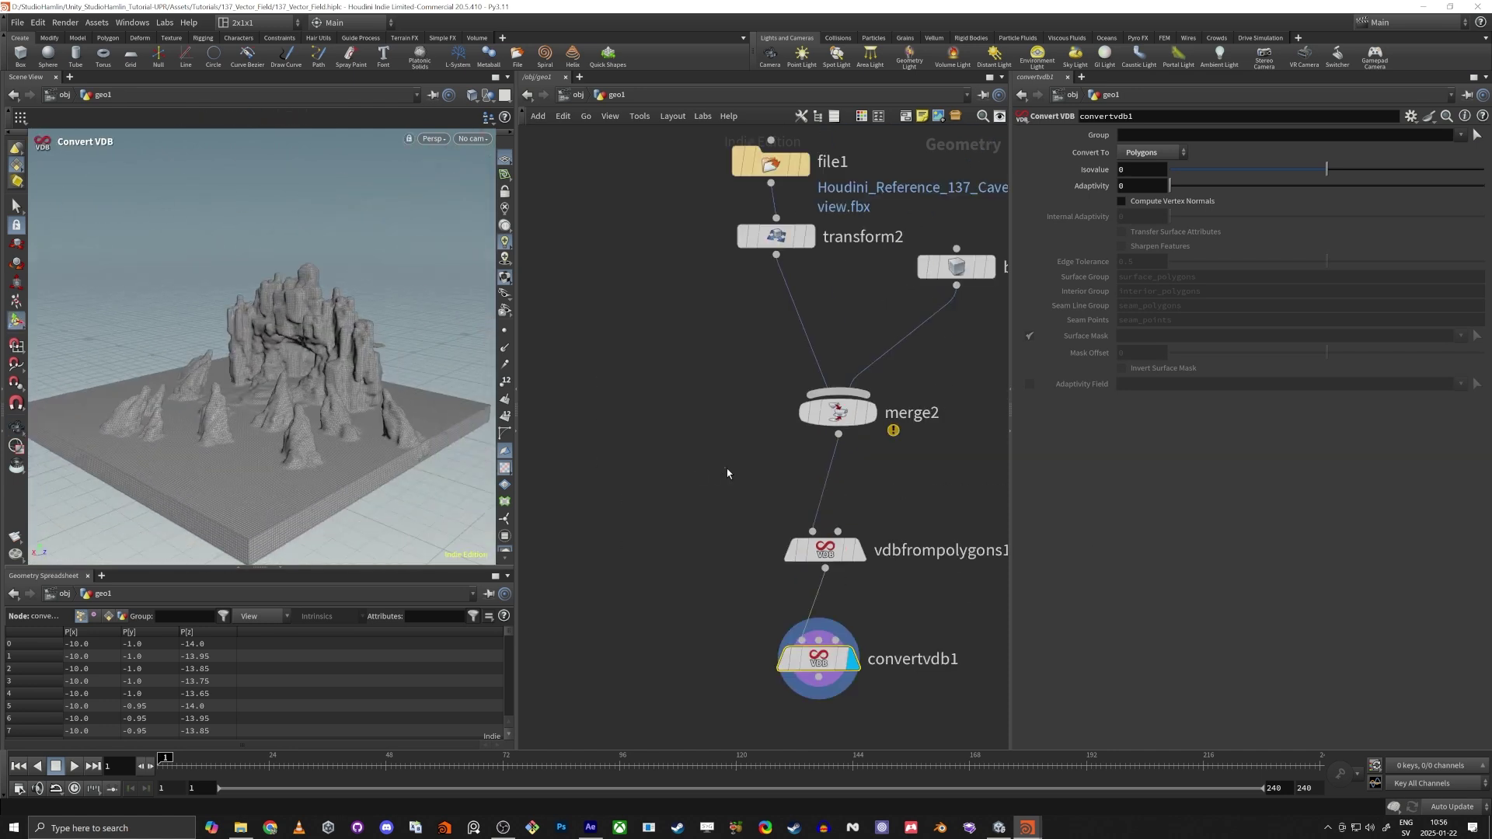
{"action": "left_click", "coordinate": [728, 473]}
{"action": "key", "text": "Tab"}
{"action": "key", "text": "Return"}
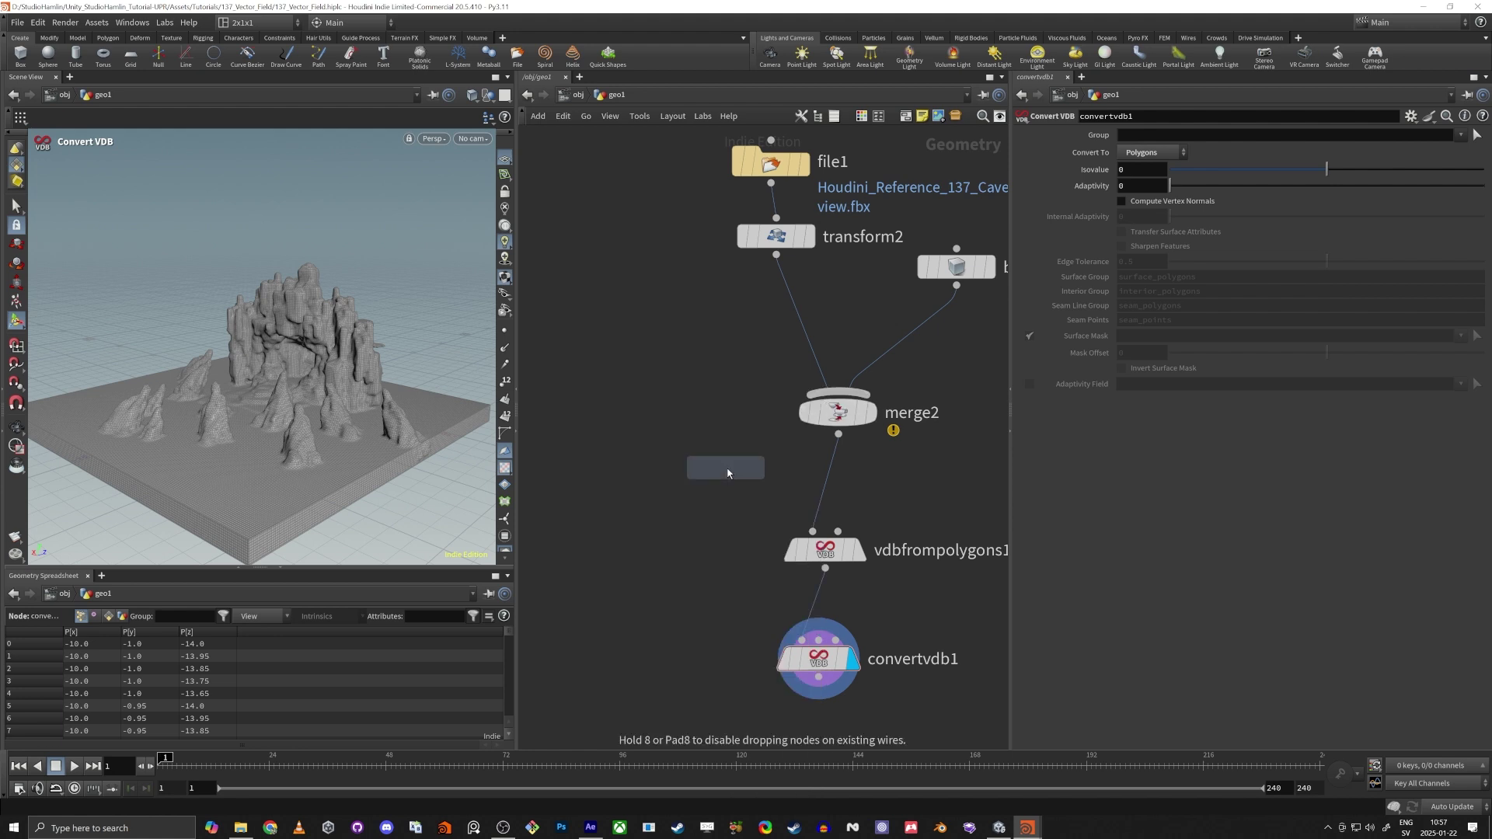
{"action": "left_click", "coordinate": [727, 473]}
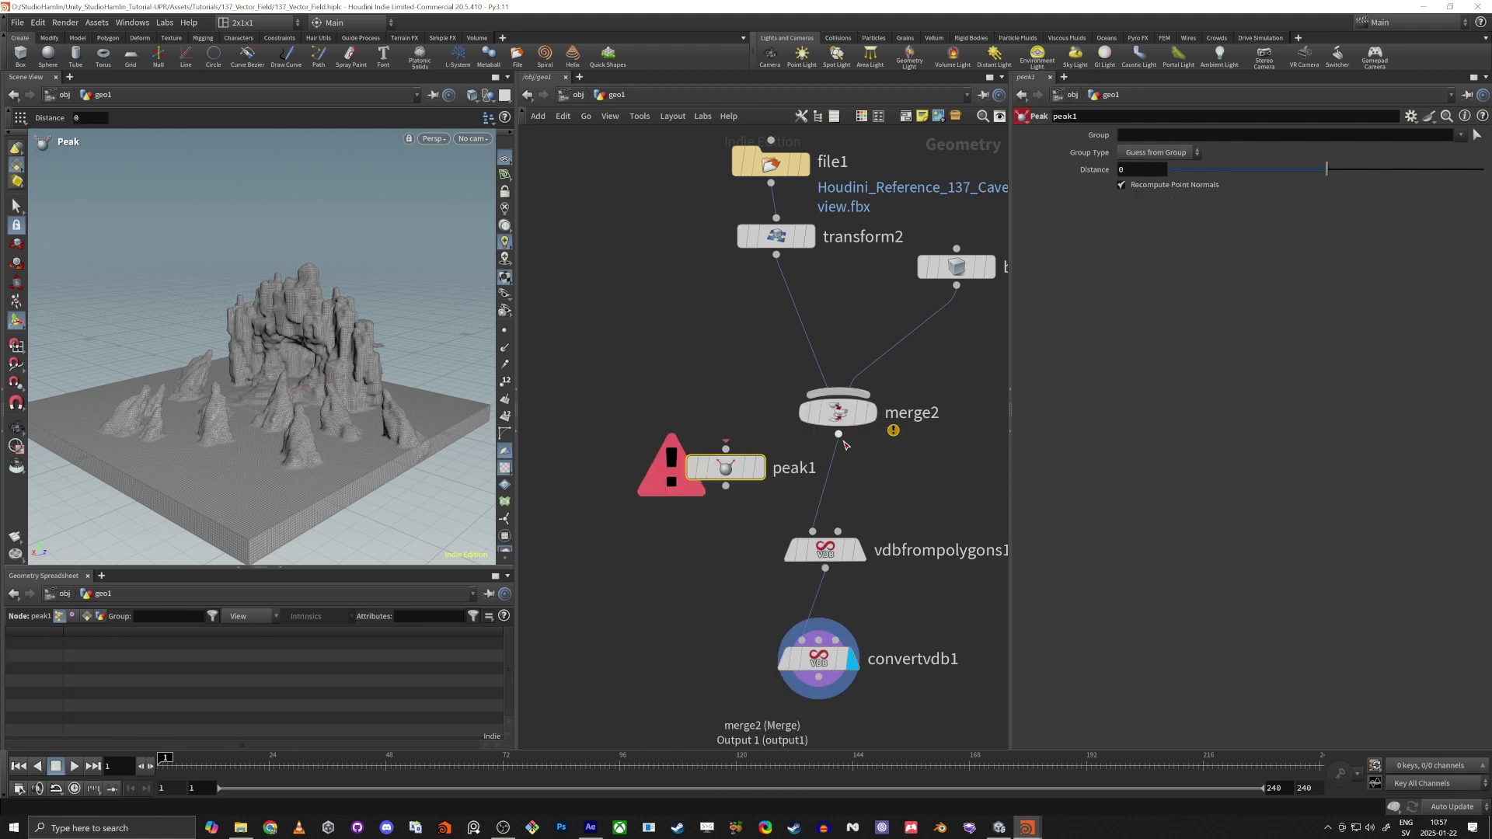
{"action": "left_click_drag", "start_coordinate": [838, 434], "coordinate": [748, 456]}
{"action": "left_click", "coordinate": [758, 467]}
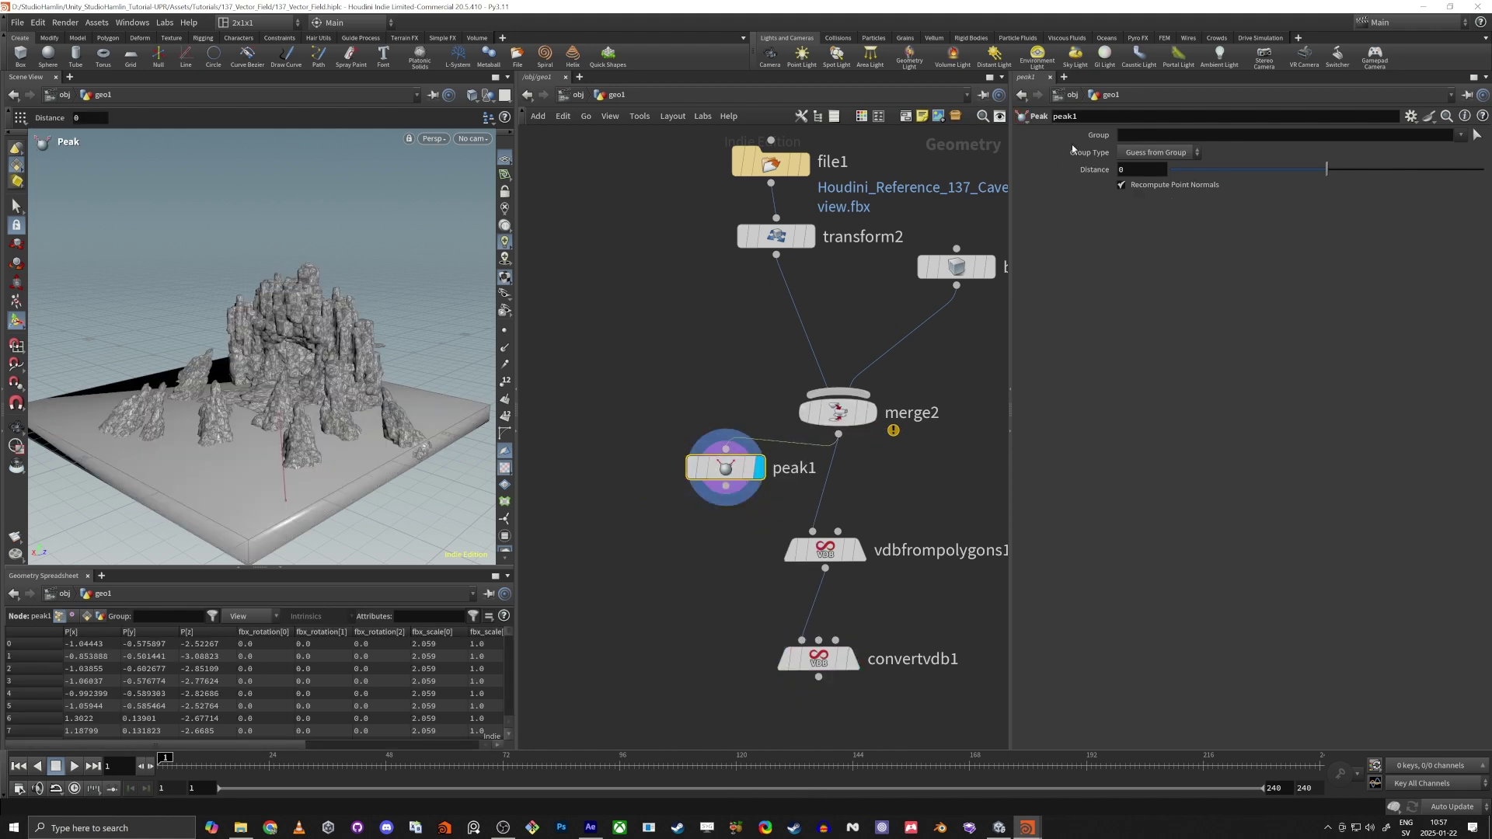
Set the Peak node's distance to 0.2 to inflate the merged cave geometry
{"action": "left_click_drag", "start_coordinate": [1326, 169], "coordinate": [1374, 178]}
{"action": "key", "text": "ctrl+z"}
{"action": "left_click", "coordinate": [1134, 171]}
{"action": "type", "text": "0.2"}
{"action": "key", "text": "Return"}
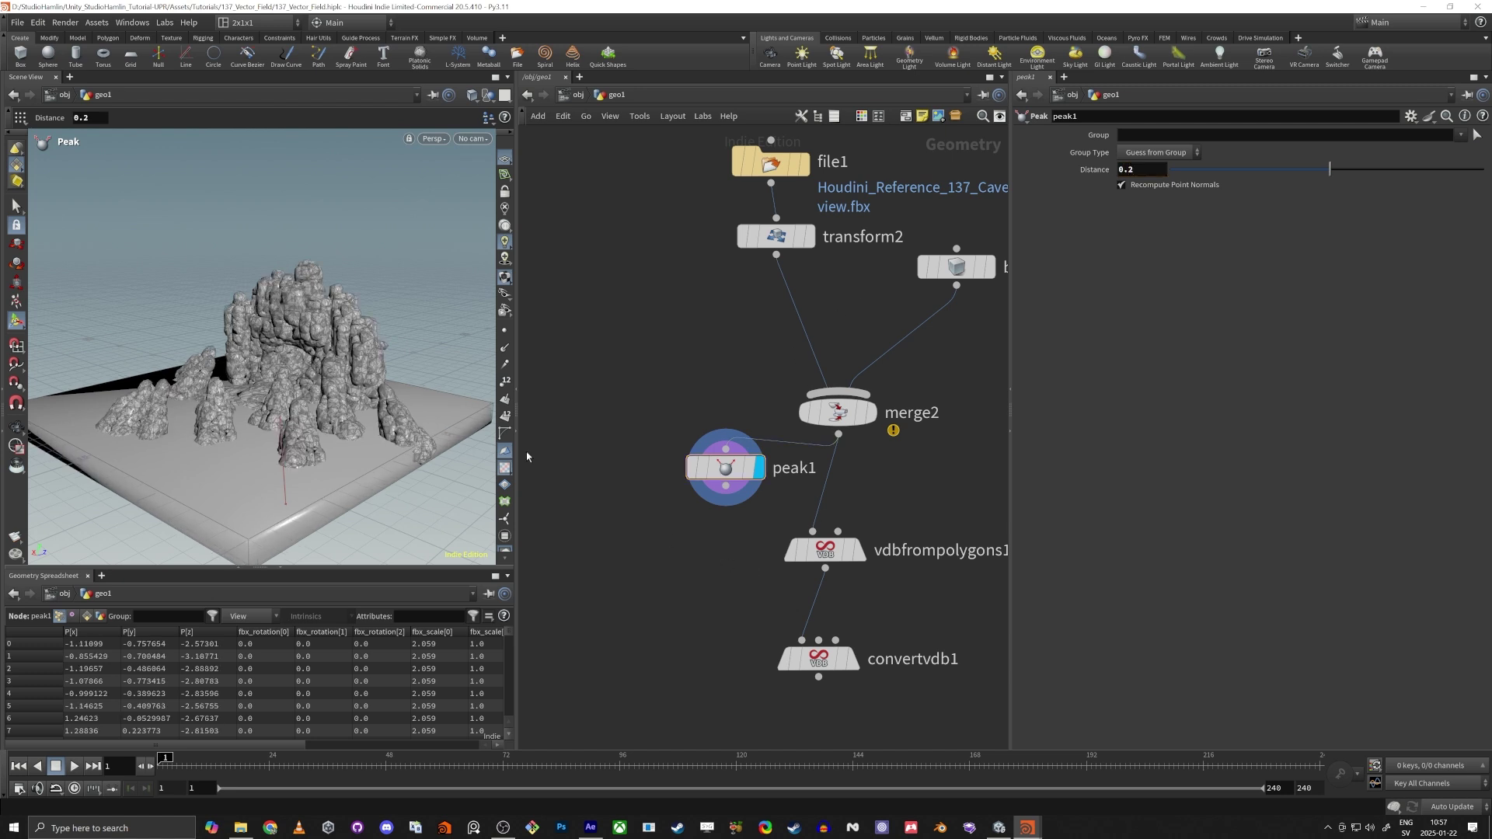
Examine the inflated cave walls and surrounding rocks from several angles
{"action": "left_click_drag", "start_coordinate": [334, 435], "coordinate": [272, 424], "text": "alt"}
{"action": "scroll", "coordinate": [264, 427], "scroll_direction": "up", "scroll_amount": 6}
{"action": "left_click_drag", "start_coordinate": [171, 439], "coordinate": [254, 316], "text": "alt"}
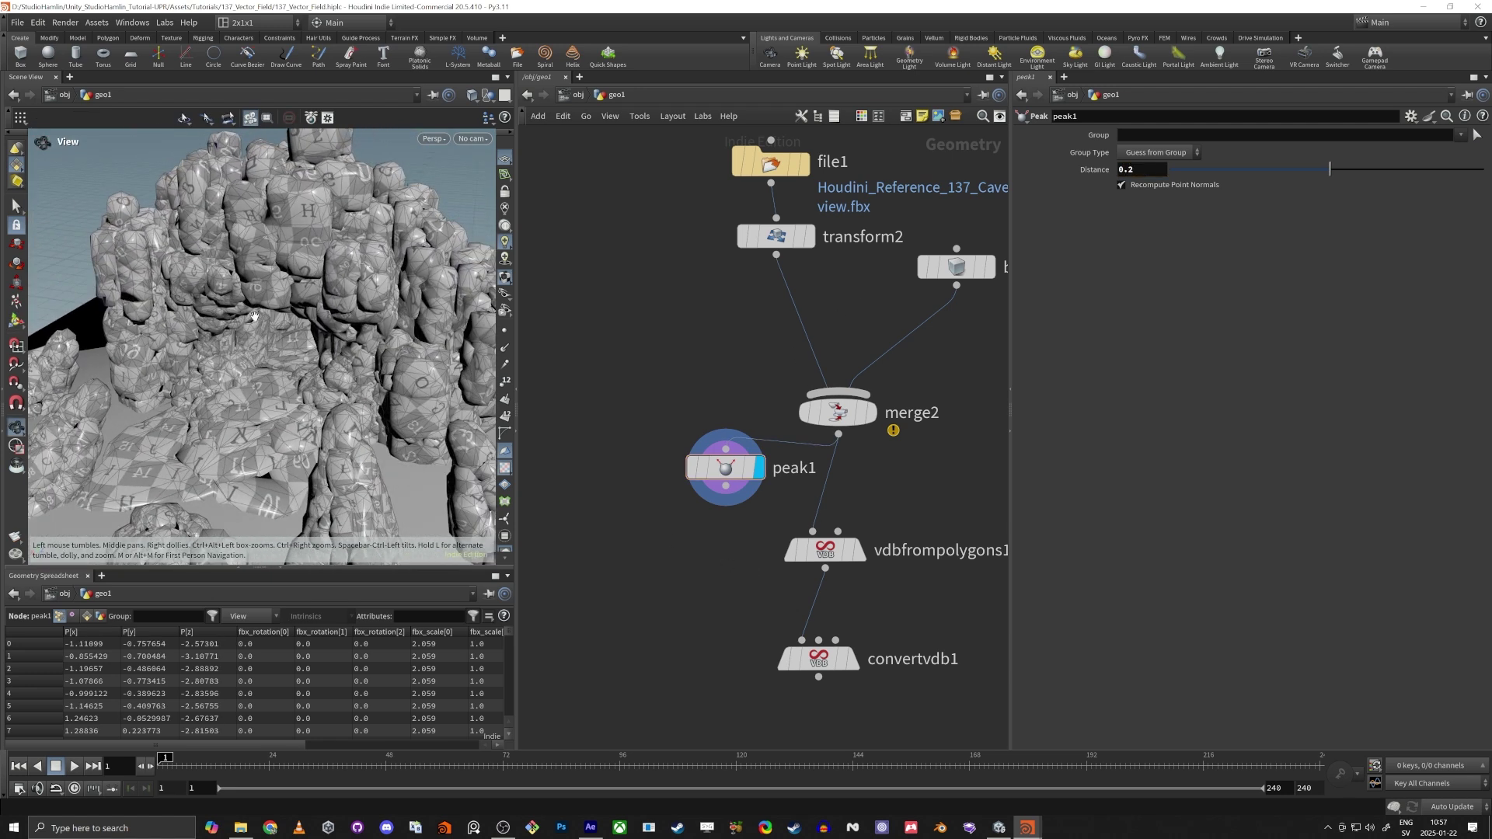
{"action": "left_click_drag", "start_coordinate": [296, 434], "coordinate": [279, 389], "text": "alt"}
{"action": "right_click_drag", "start_coordinate": [279, 388], "coordinate": [298, 363], "text": "alt"}
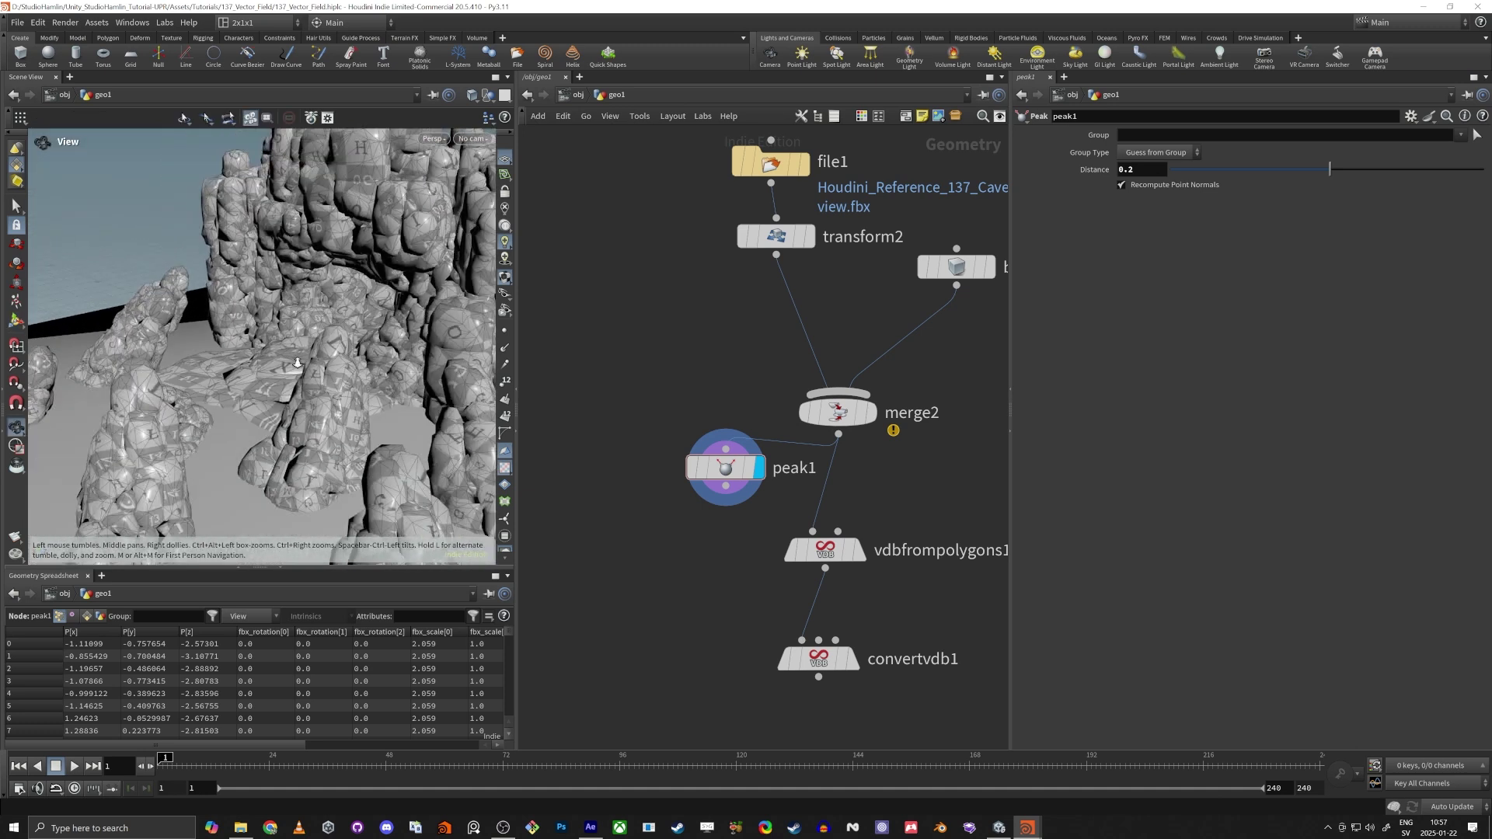
{"action": "left_click_drag", "start_coordinate": [297, 363], "coordinate": [323, 326], "text": "alt"}
{"action": "right_click_drag", "start_coordinate": [323, 327], "coordinate": [318, 352], "text": "alt"}
{"action": "middle_click_drag", "start_coordinate": [317, 353], "coordinate": [349, 336], "text": "alt"}
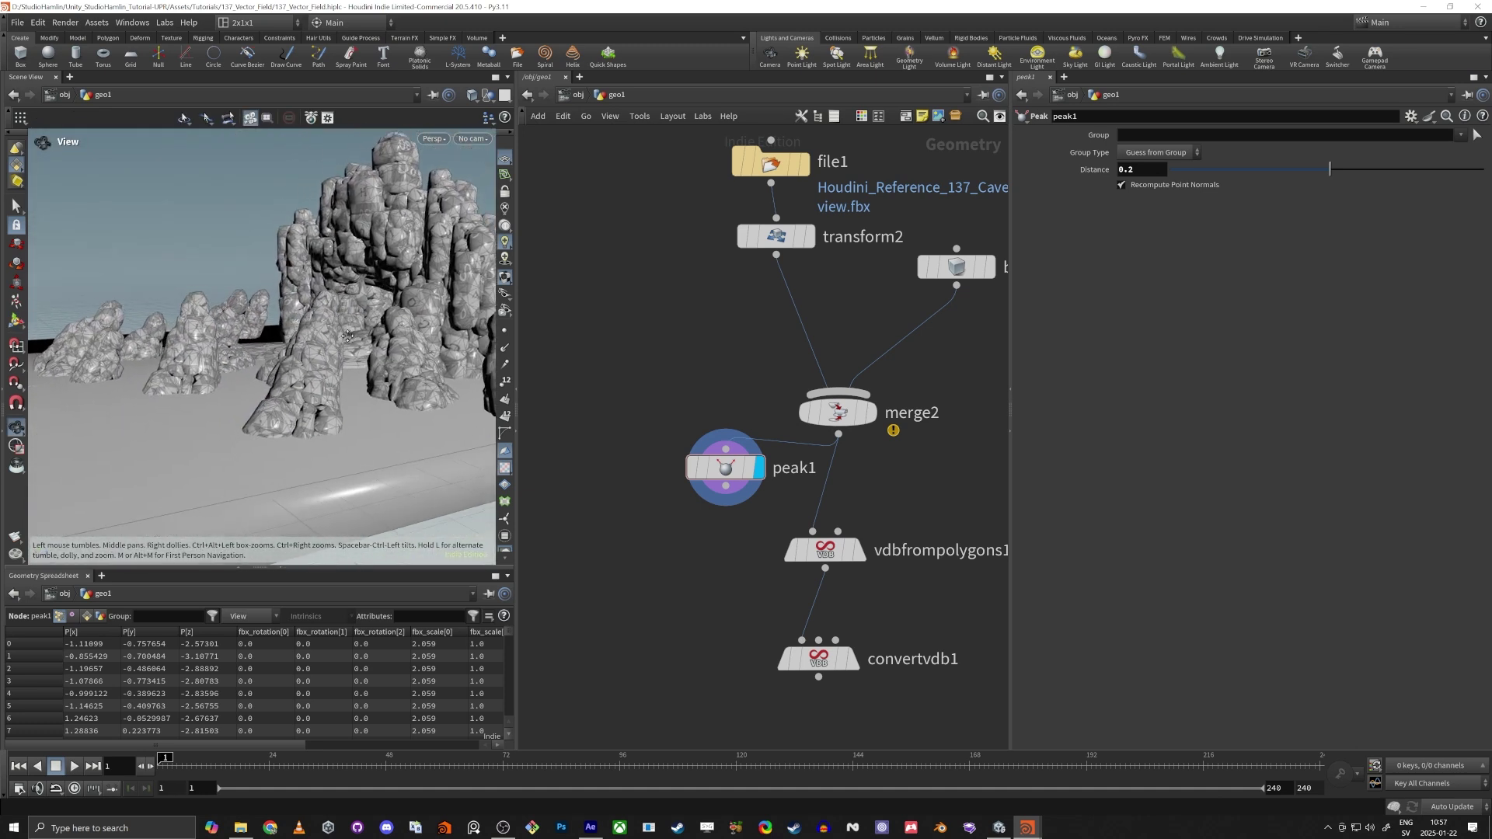
Route peak1's output into the first input of vdbfrompolygons1 and display convertvdb1
{"action": "left_click_drag", "start_coordinate": [348, 336], "coordinate": [280, 373]}
{"action": "key", "text": "Return"}
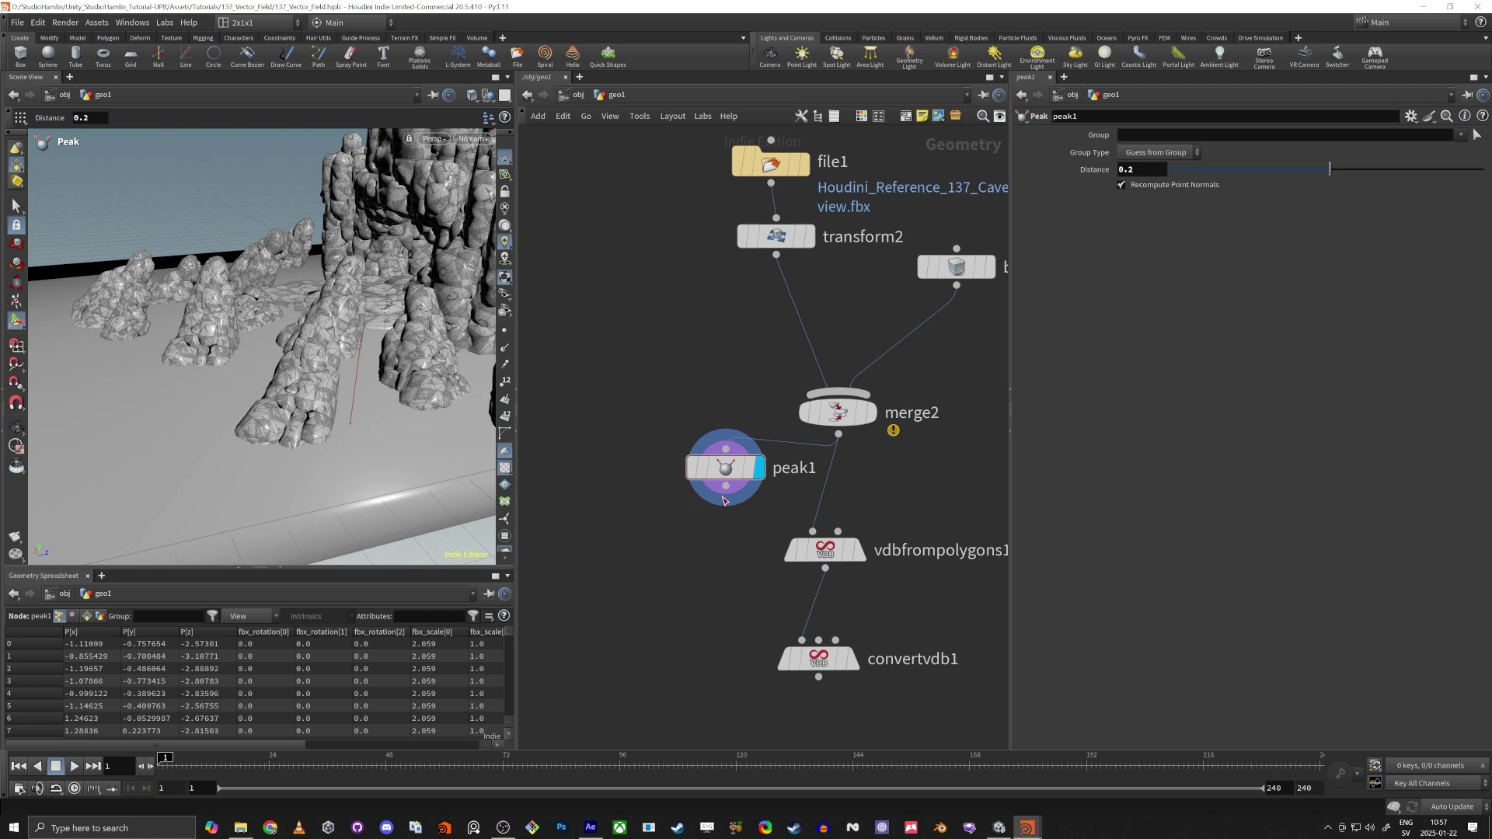
{"action": "left_click_drag", "start_coordinate": [725, 486], "coordinate": [812, 531]}
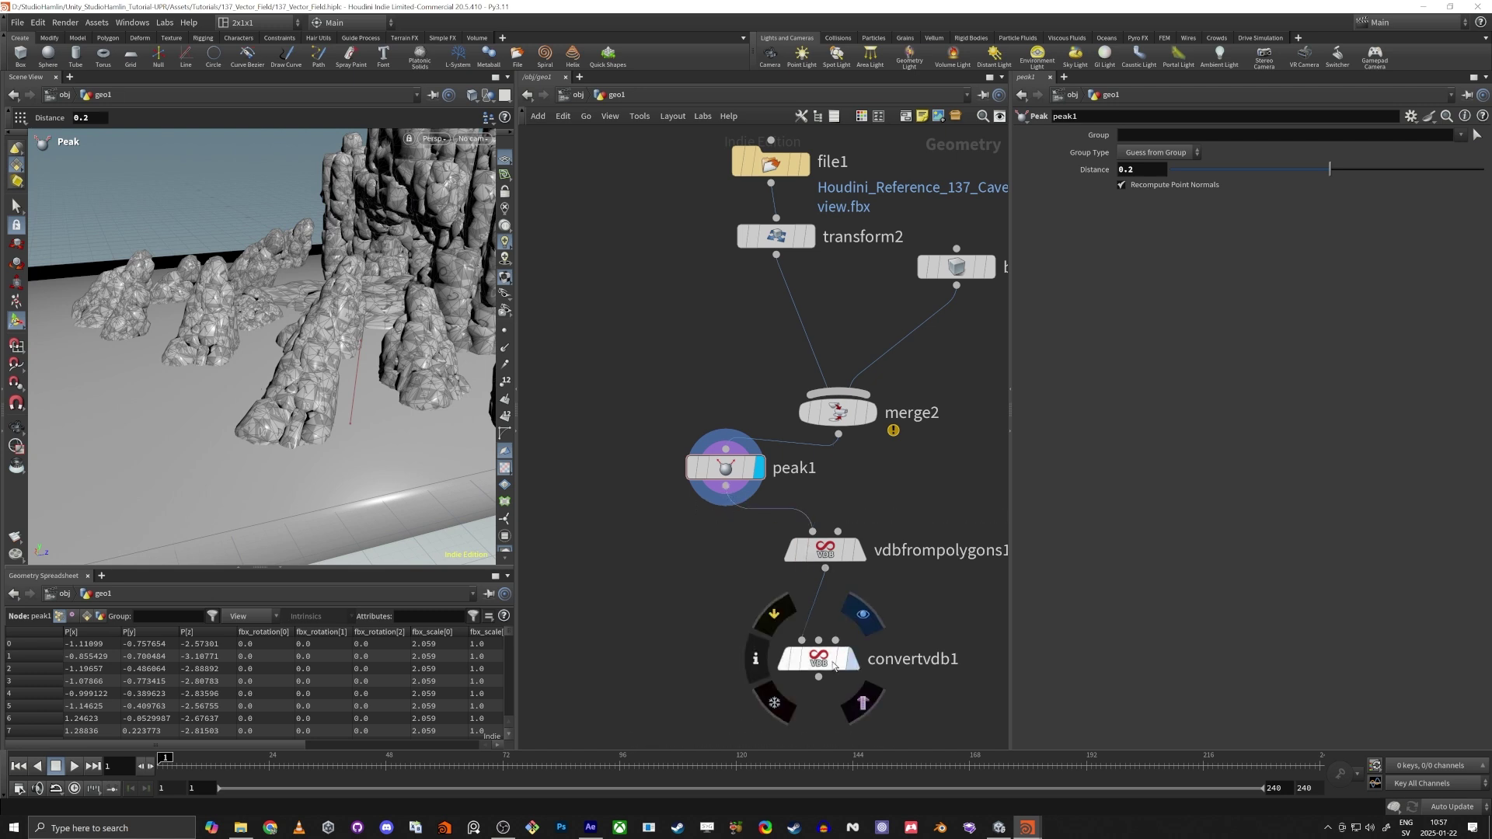
{"action": "left_click", "coordinate": [834, 662]}
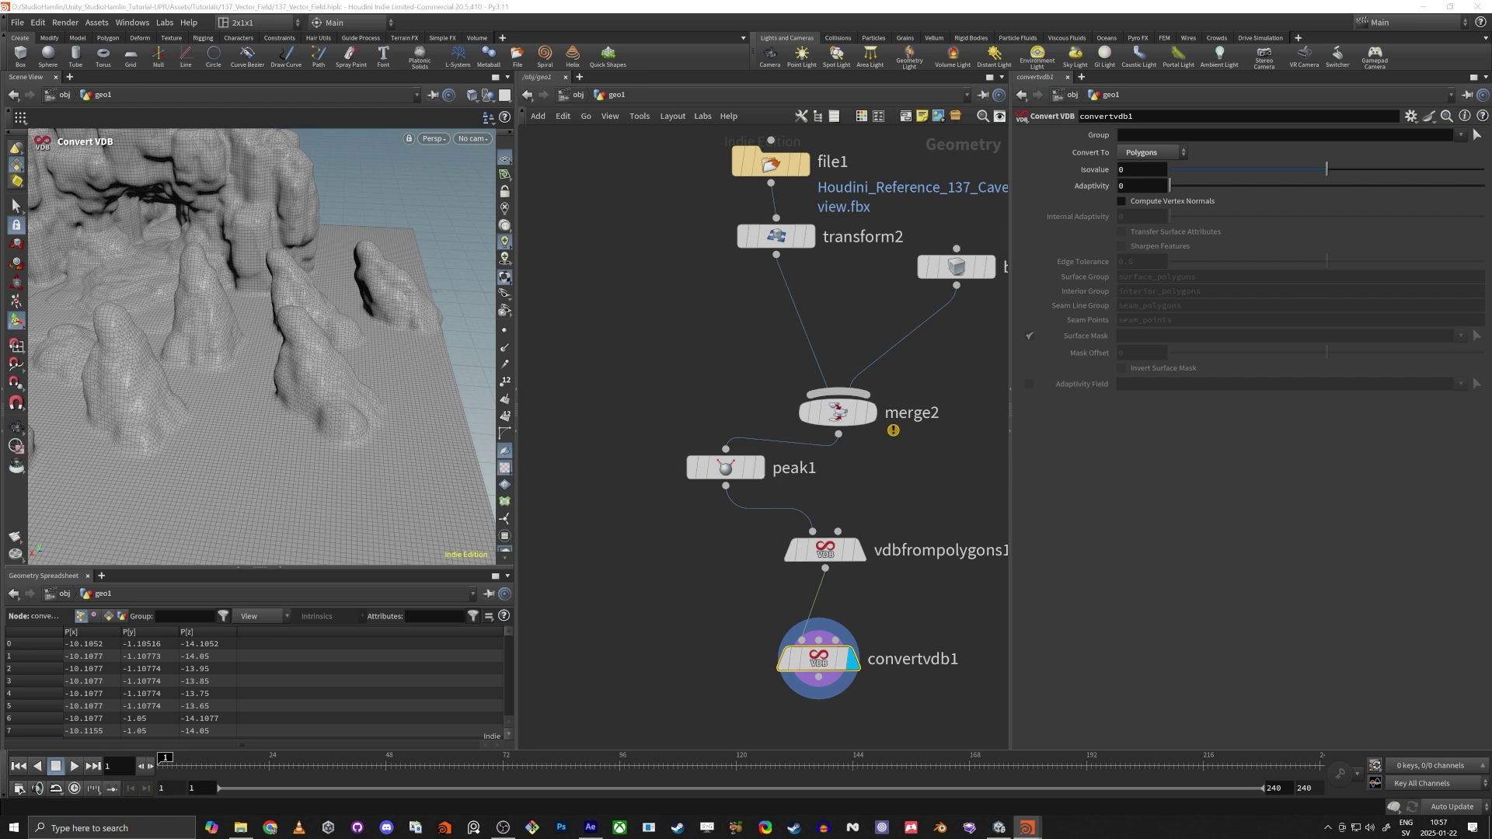
Place peak1 directly beneath merge2 and lay out the VDB chain as a tidy vertical column
{"action": "middle_click_drag", "start_coordinate": [624, 559], "coordinate": [663, 454]}
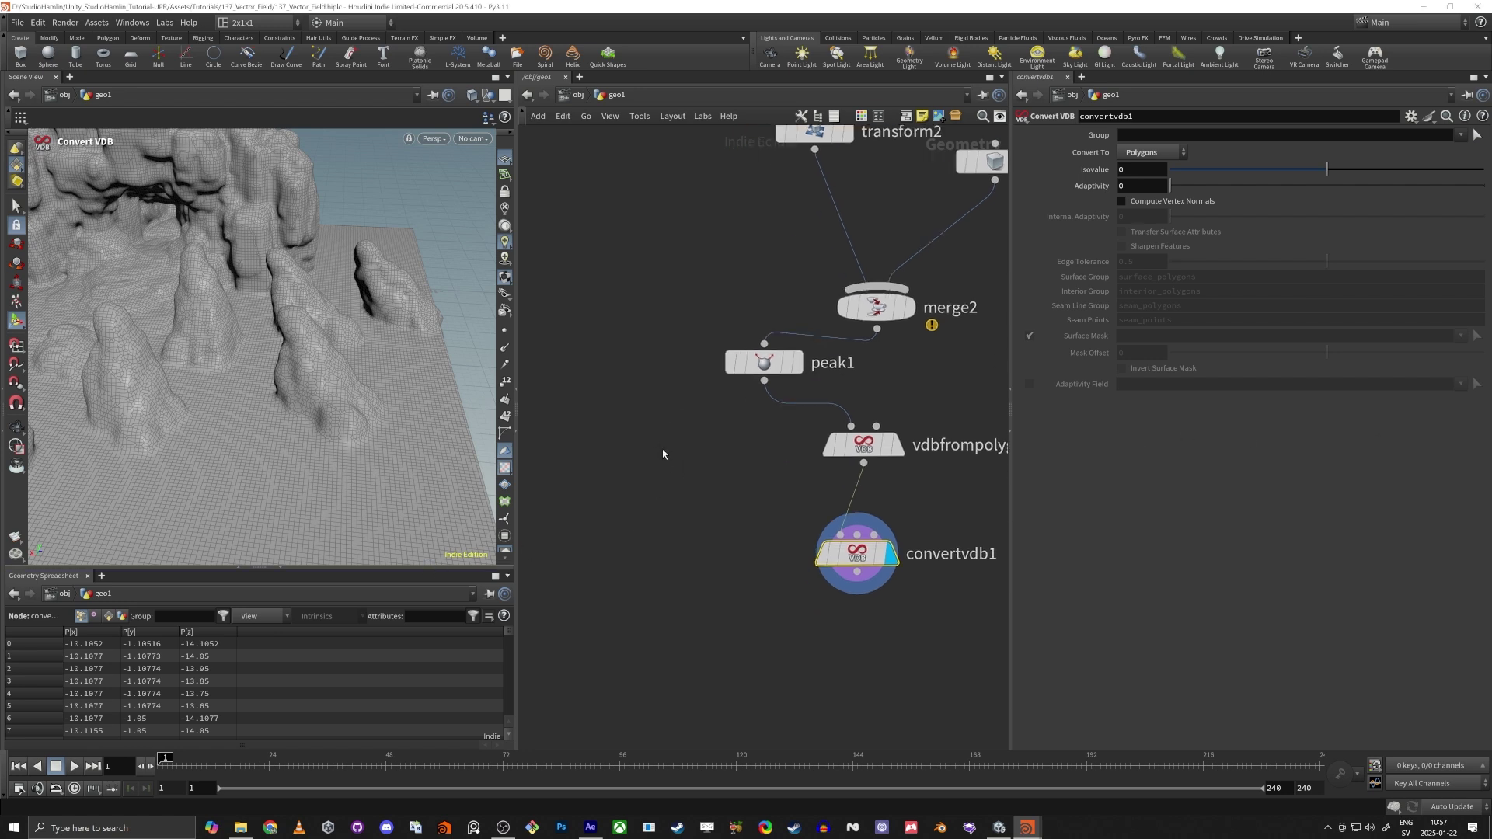
{"action": "left_click_drag", "start_coordinate": [740, 359], "coordinate": [855, 362]}
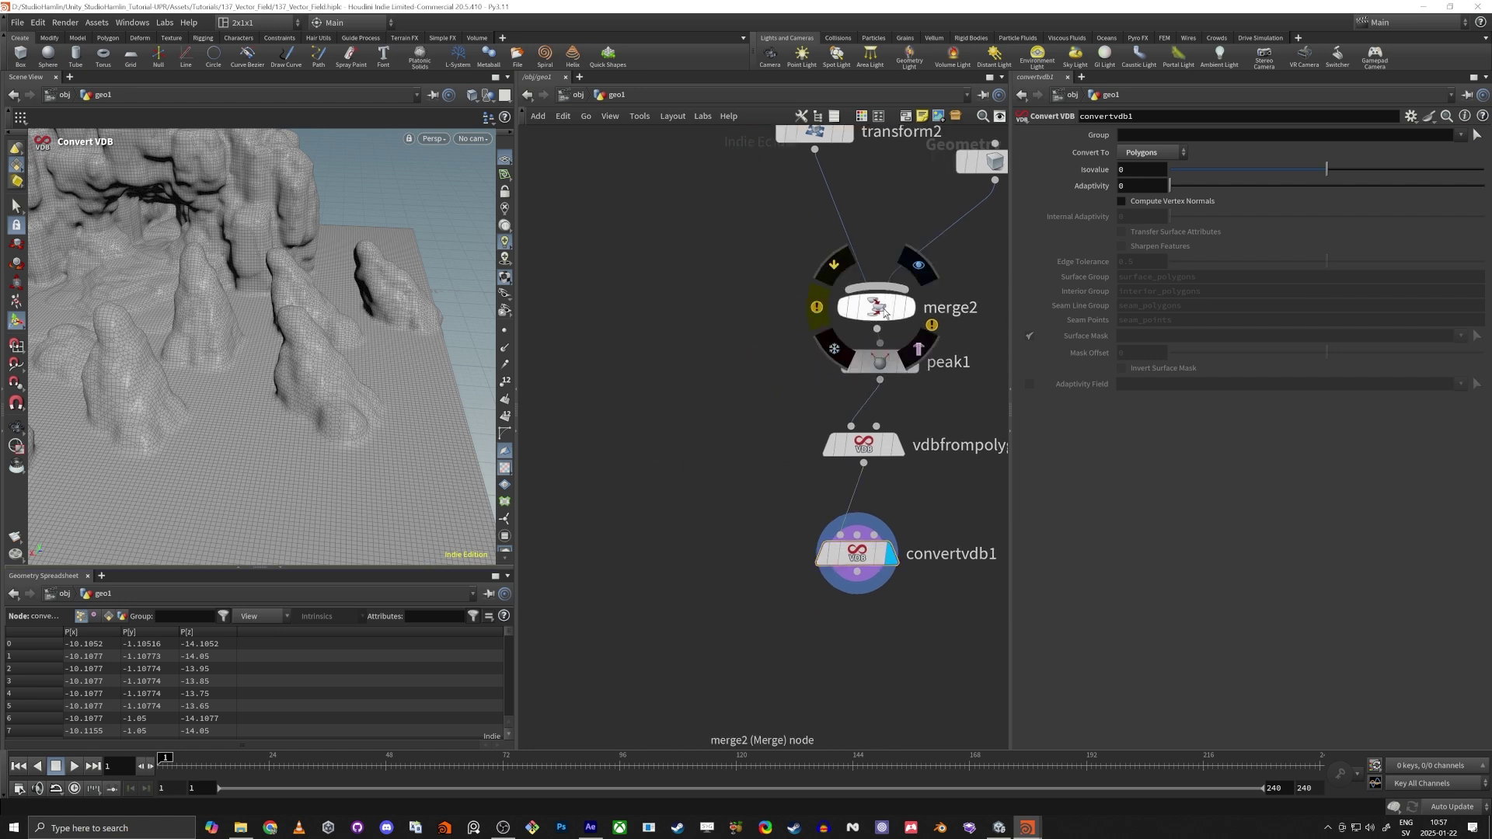
{"action": "key", "text": "l"}
{"action": "scroll", "coordinate": [240, 313], "scroll_direction": "down", "scroll_amount": 5}
{"action": "left_click_drag", "start_coordinate": [240, 313], "coordinate": [319, 353], "text": "alt"}
{"action": "scroll", "coordinate": [347, 293], "scroll_direction": "down", "scroll_amount": 3}
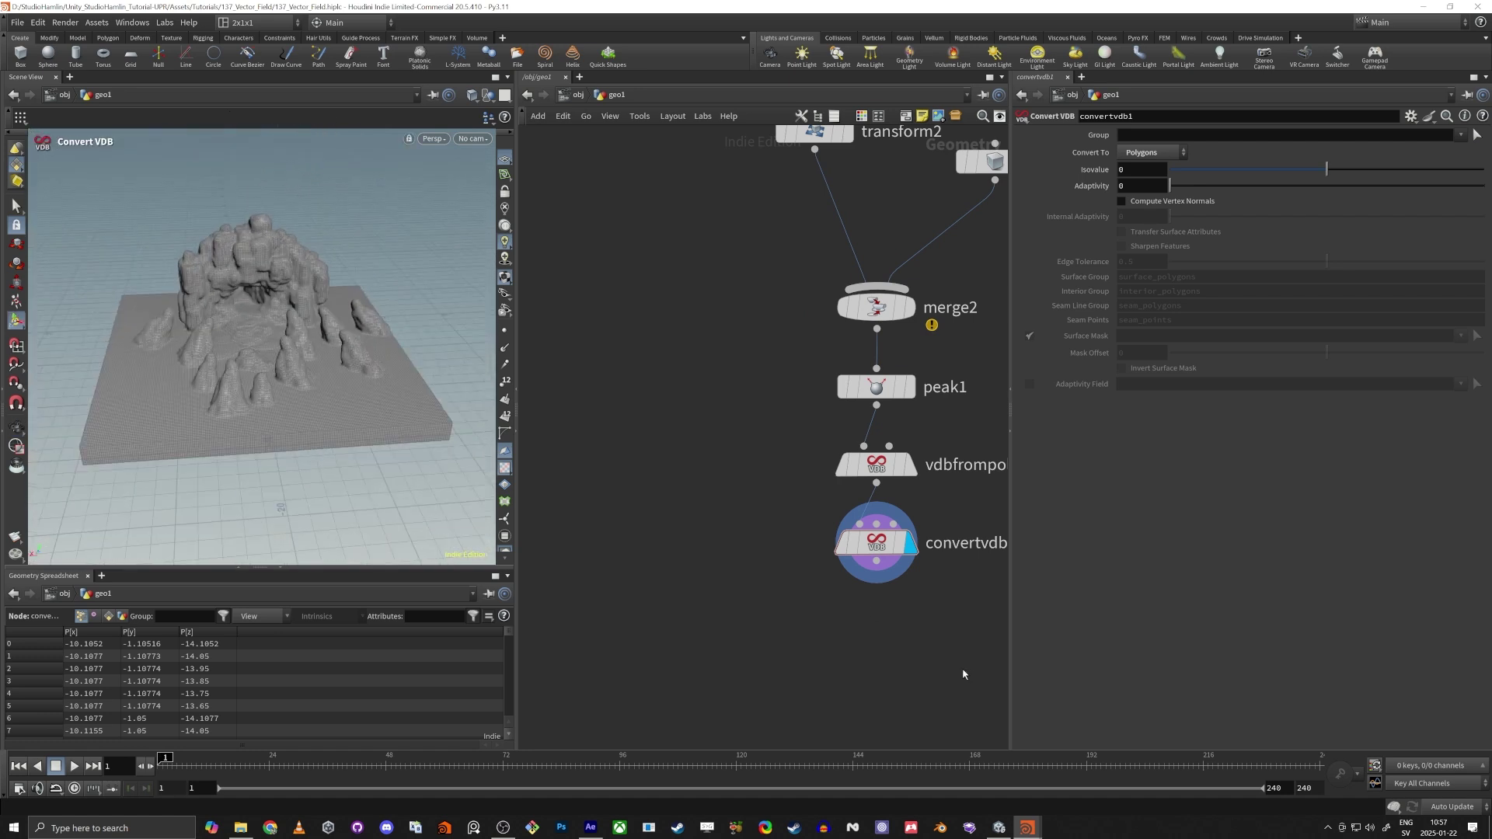
Add a second Box node in the empty network area below convertvdb1
{"action": "middle_click_drag", "start_coordinate": [796, 600], "coordinate": [820, 512]}
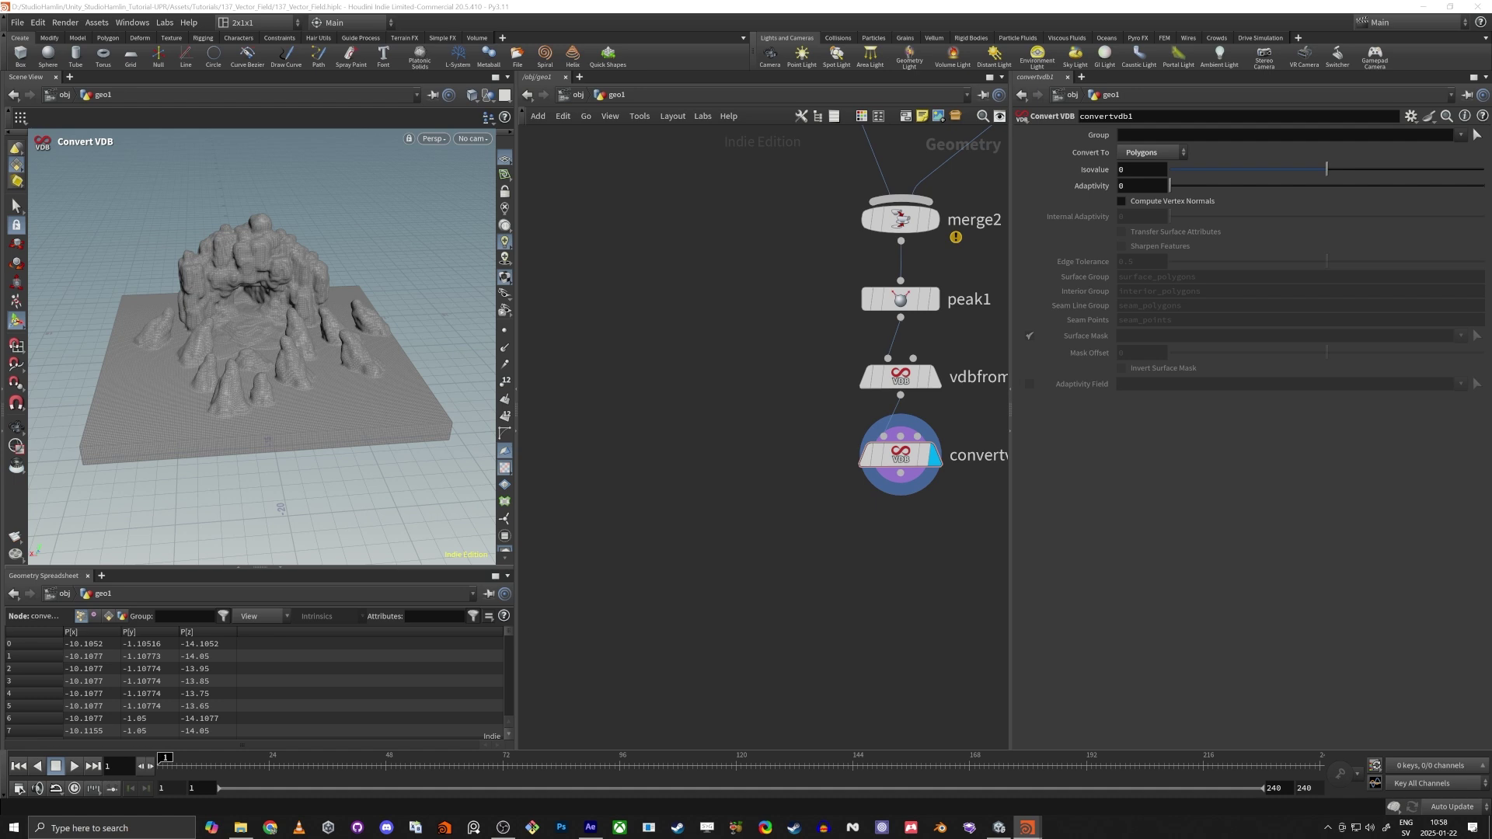
{"action": "middle_click_drag", "start_coordinate": [725, 653], "coordinate": [759, 489]}
{"action": "key", "text": "Tab"}
{"action": "type", "text": "box"}
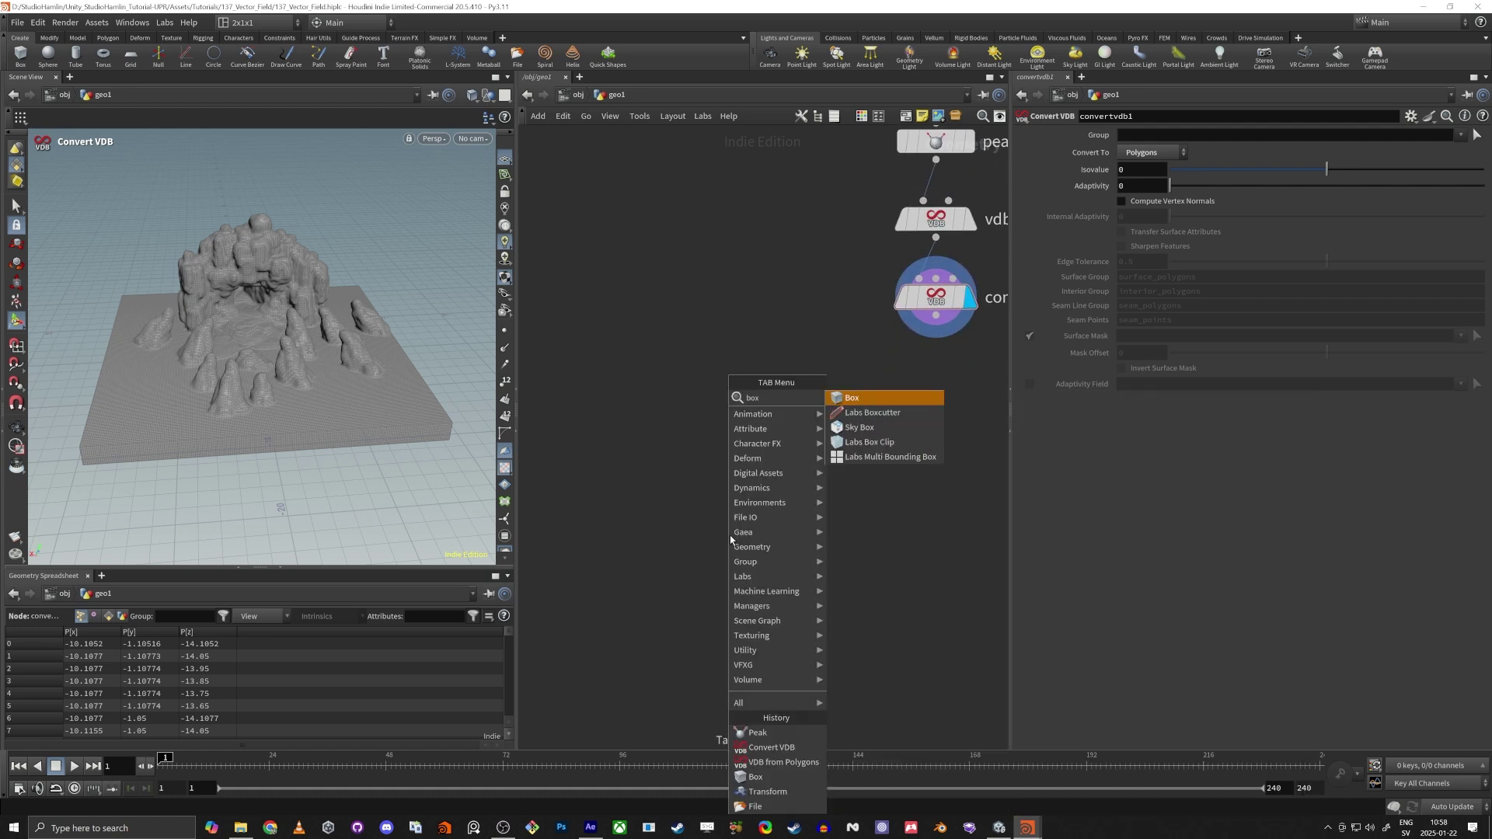
{"action": "key", "text": "Return"}
{"action": "left_click", "coordinate": [751, 503]}
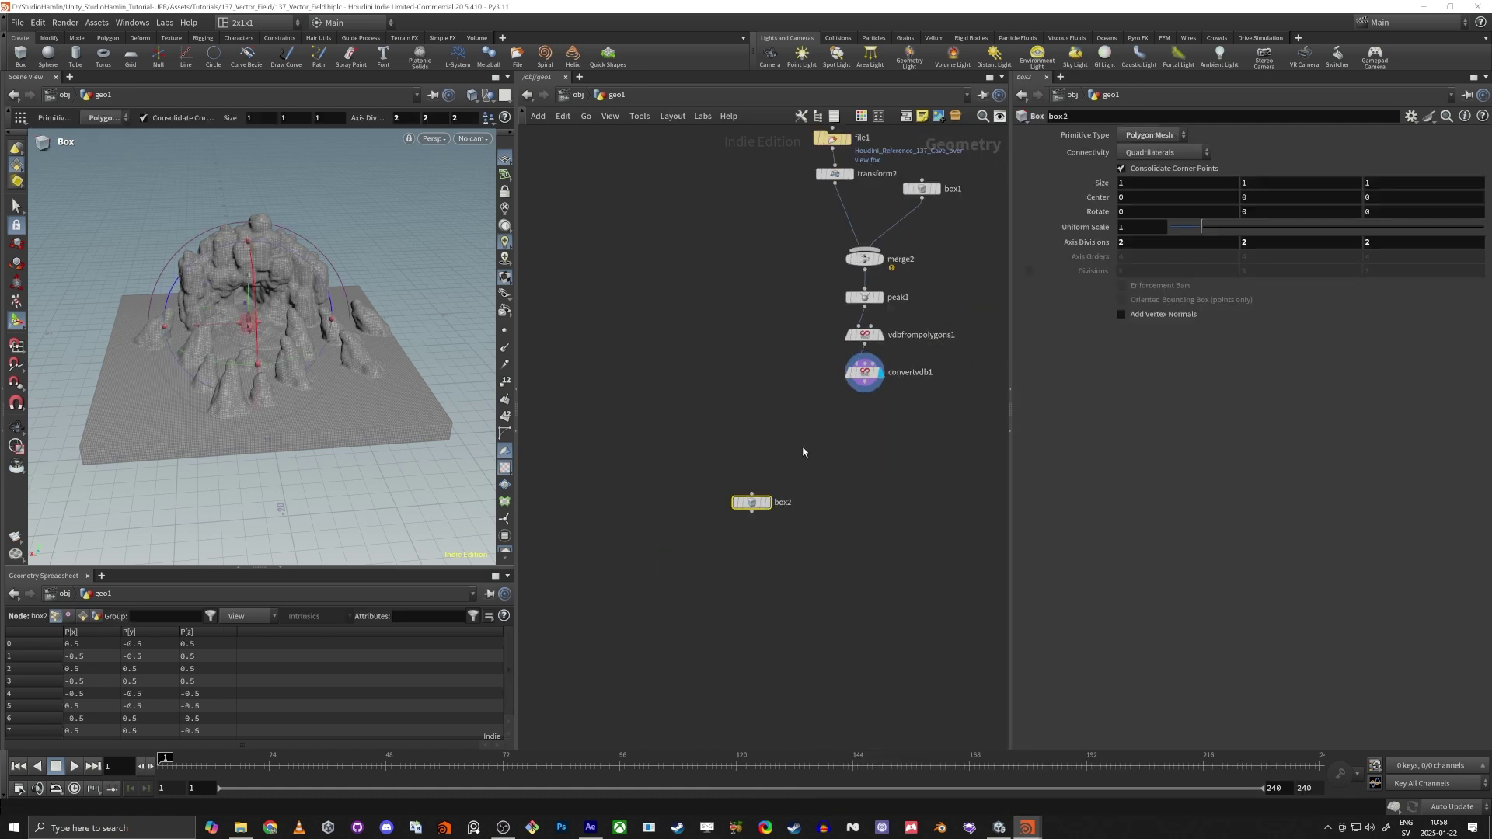
Add a Volume node beneath box2 and feed it from box2's output
{"action": "middle_click_drag", "start_coordinate": [751, 502], "coordinate": [758, 430]}
{"action": "left_click_drag", "start_coordinate": [758, 430], "coordinate": [737, 560]}
{"action": "key", "text": "Tab"}
{"action": "type", "text": "vol"}
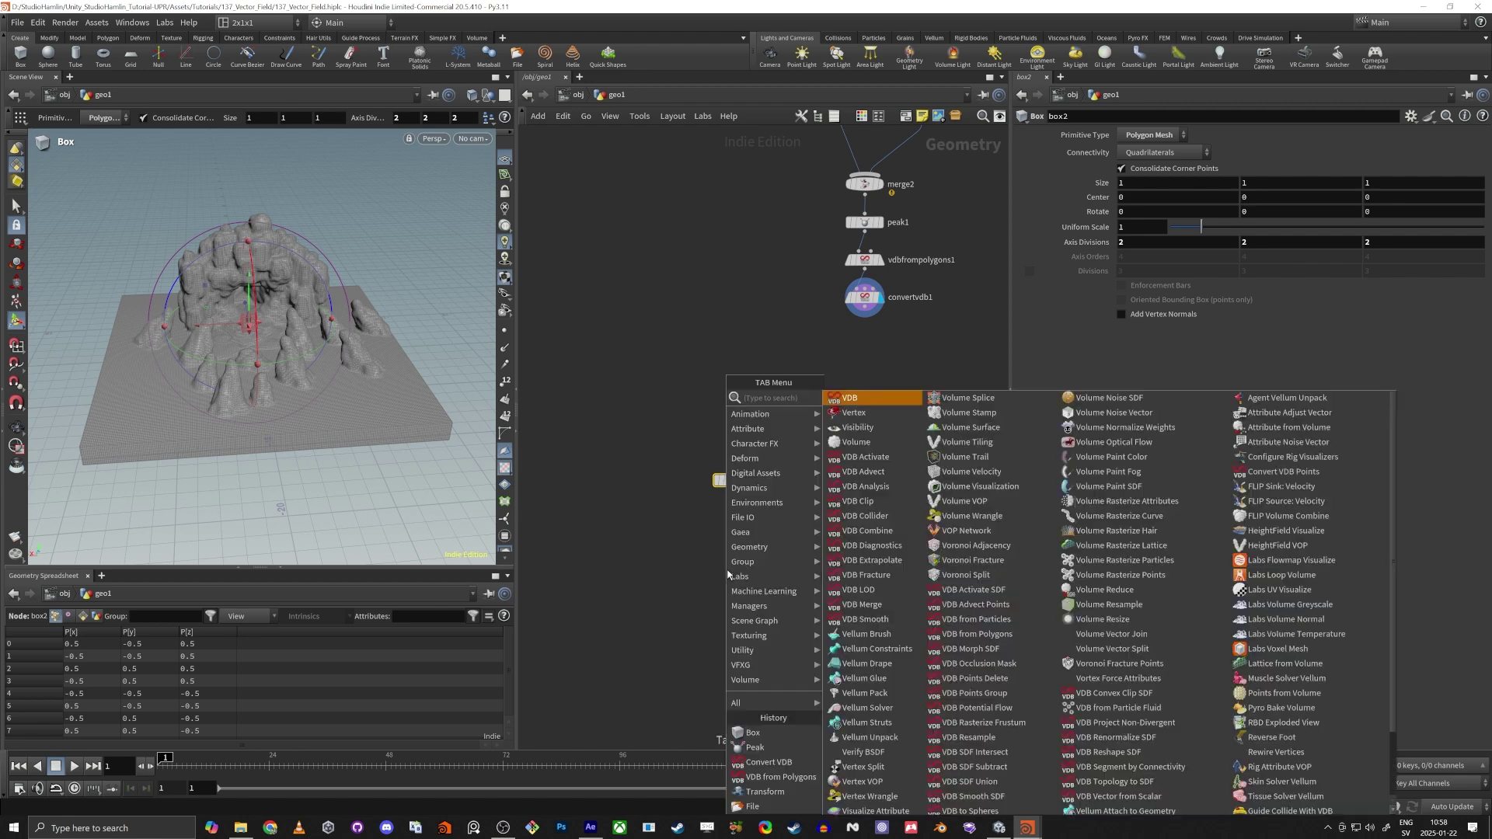
{"action": "key", "text": "Return"}
{"action": "left_click", "coordinate": [728, 575]}
{"action": "scroll", "coordinate": [728, 574], "scroll_direction": "up", "scroll_amount": 2}
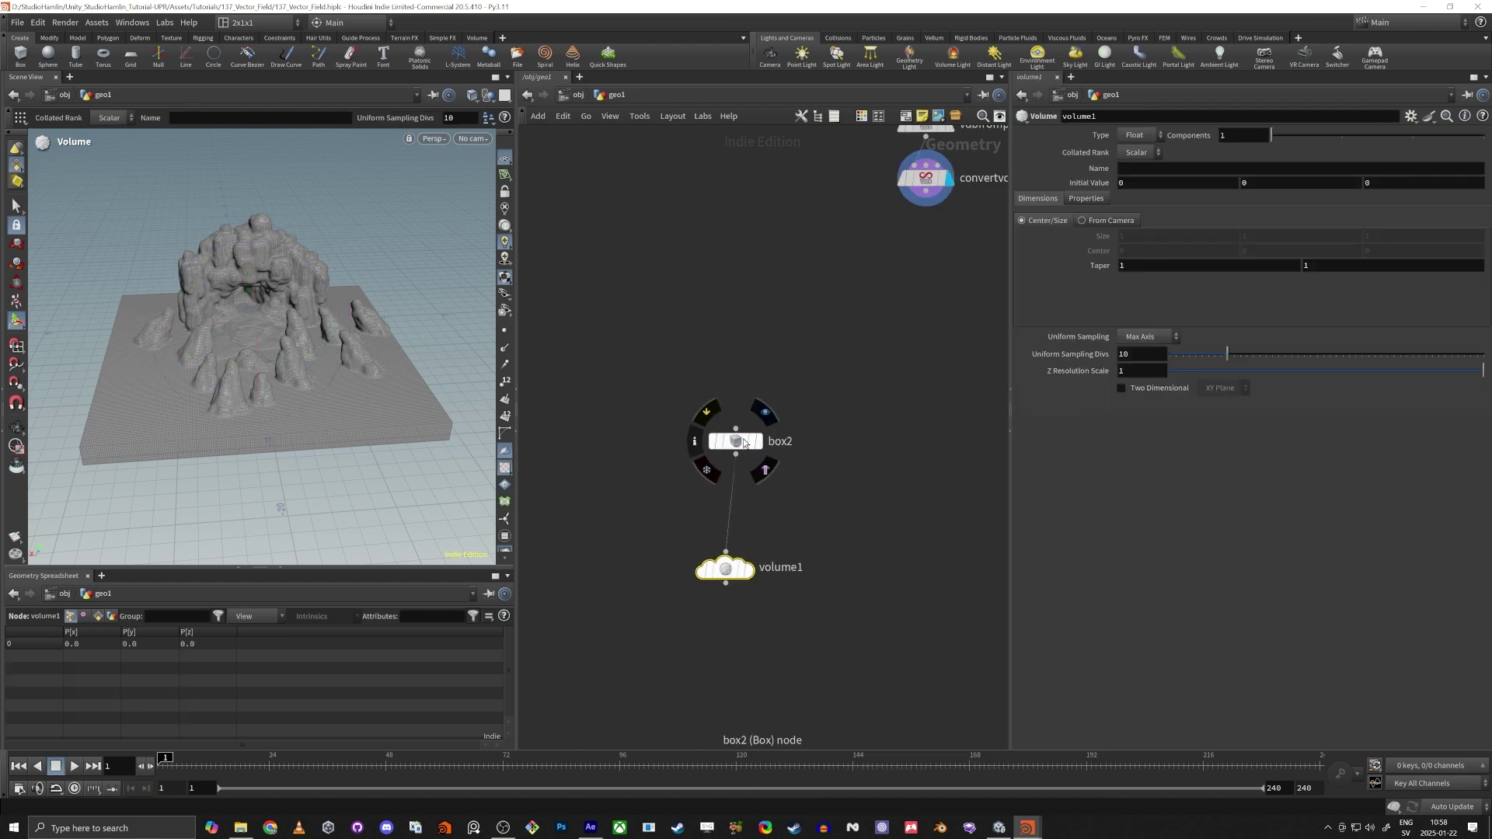
Display box2 and template convertvdb1 so the cave shows as a ghosted reference
{"action": "left_click", "coordinate": [764, 413]}
{"action": "left_click", "coordinate": [736, 441]}
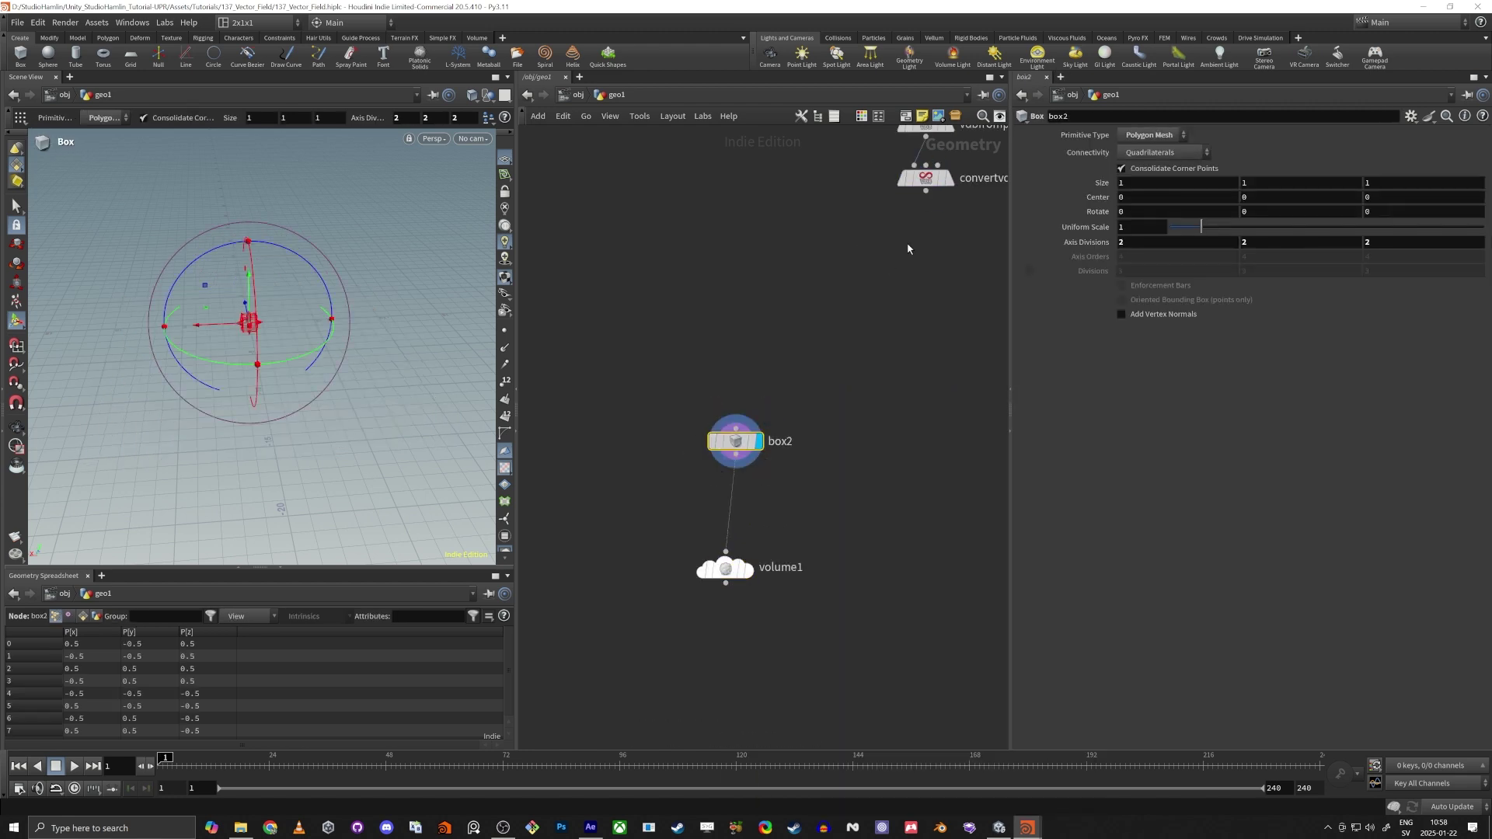
{"action": "left_click", "coordinate": [944, 178]}
{"action": "key", "text": "Escape"}
{"action": "mouse_move", "coordinate": [240, 330]}
{"action": "left_mouse_down"}
{"action": "mouse_move", "coordinate": [310, 310]}
{"action": "mouse_move", "coordinate": [243, 363]}
{"action": "mouse_move", "coordinate": [246, 410]}
{"action": "mouse_move", "coordinate": [220, 327]}
{"action": "left_mouse_up"}
{"action": "key", "text": "Return"}
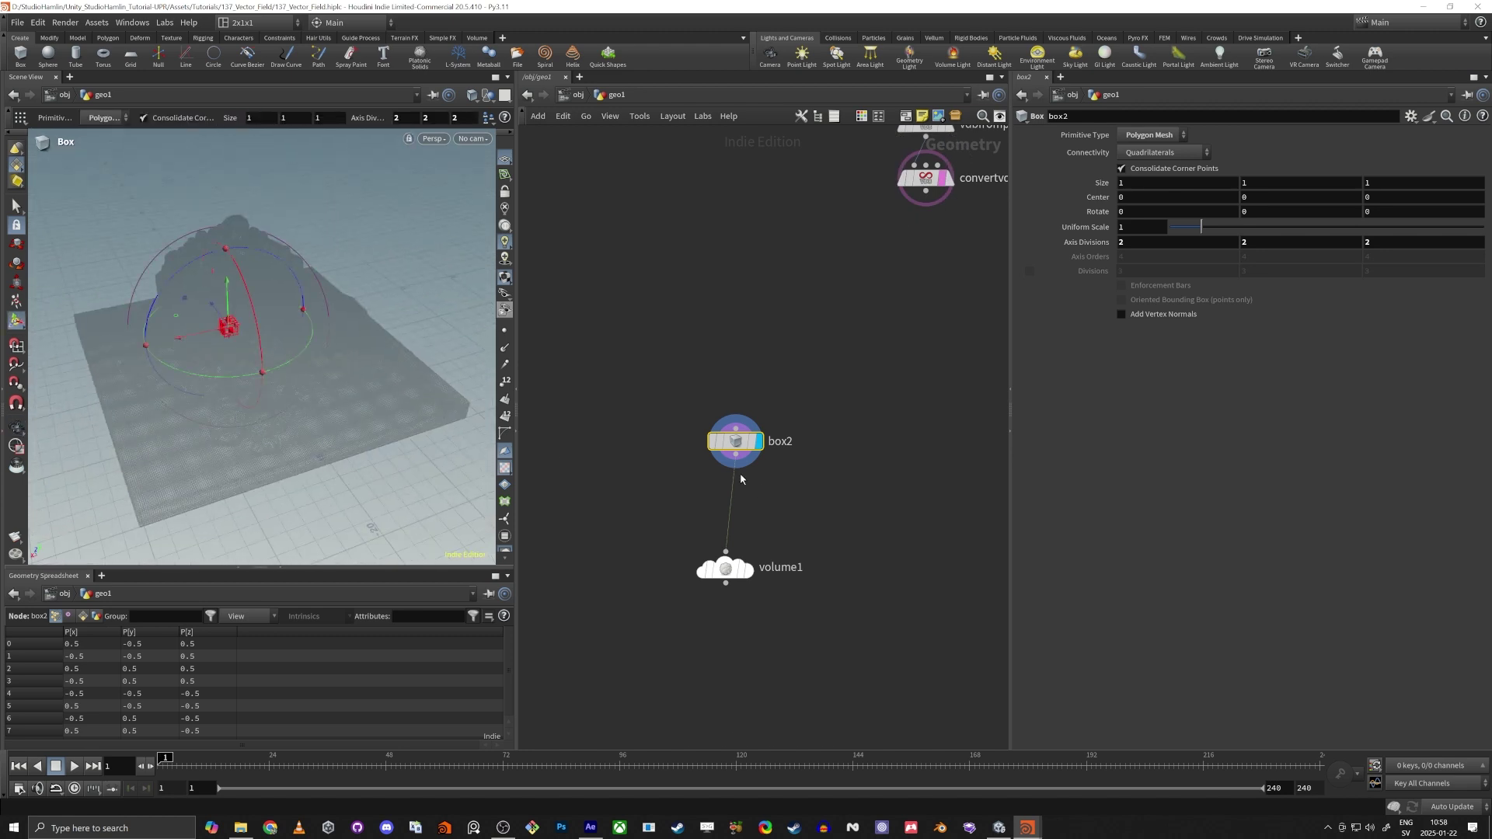
Set box2's size to 15 on all three axes
{"action": "left_click_drag", "start_coordinate": [736, 440], "coordinate": [737, 452]}
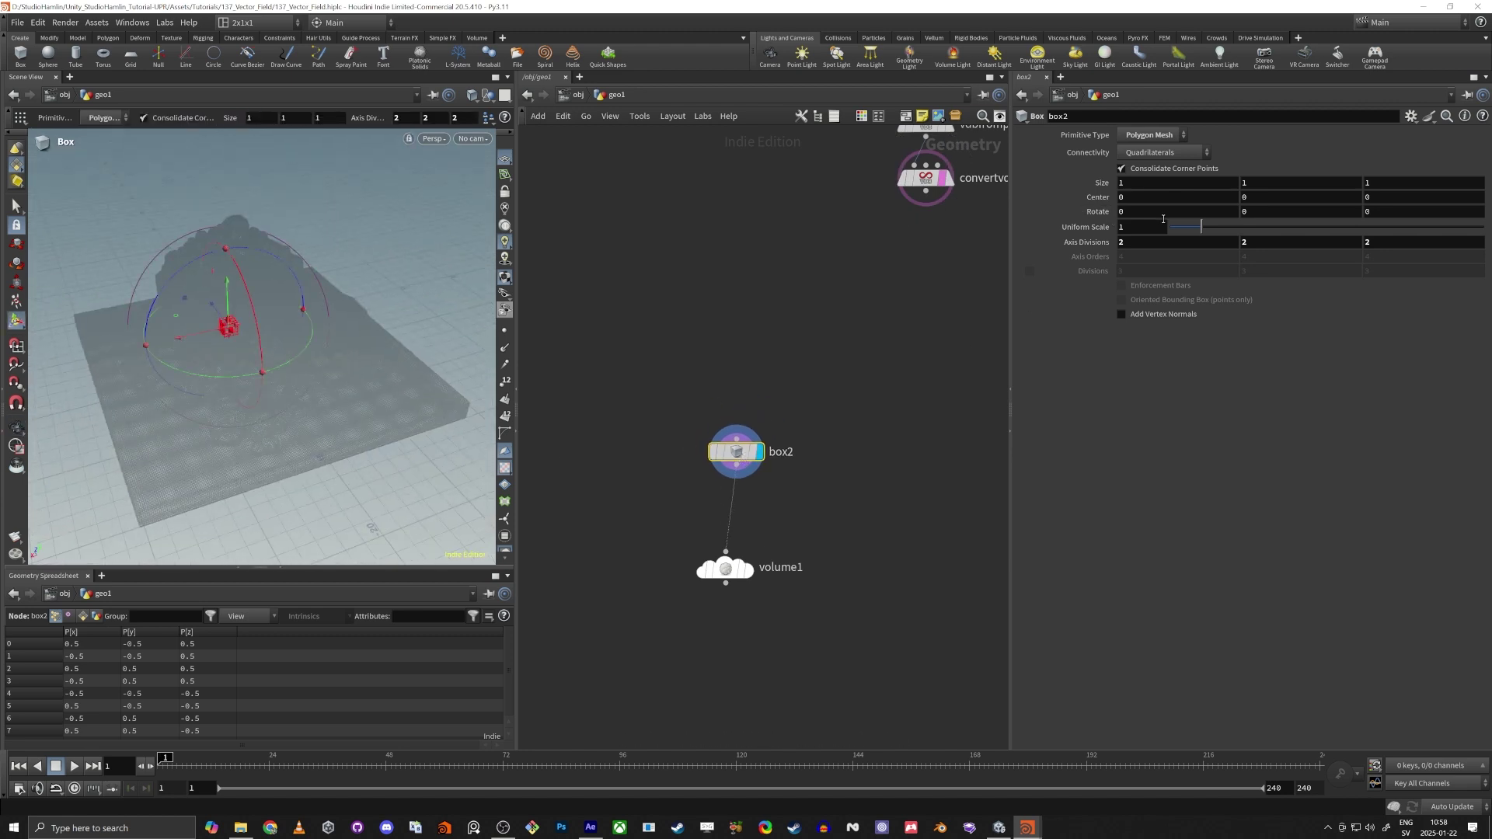
{"action": "type", "text": "15"}
{"action": "key", "text": "Tab"}
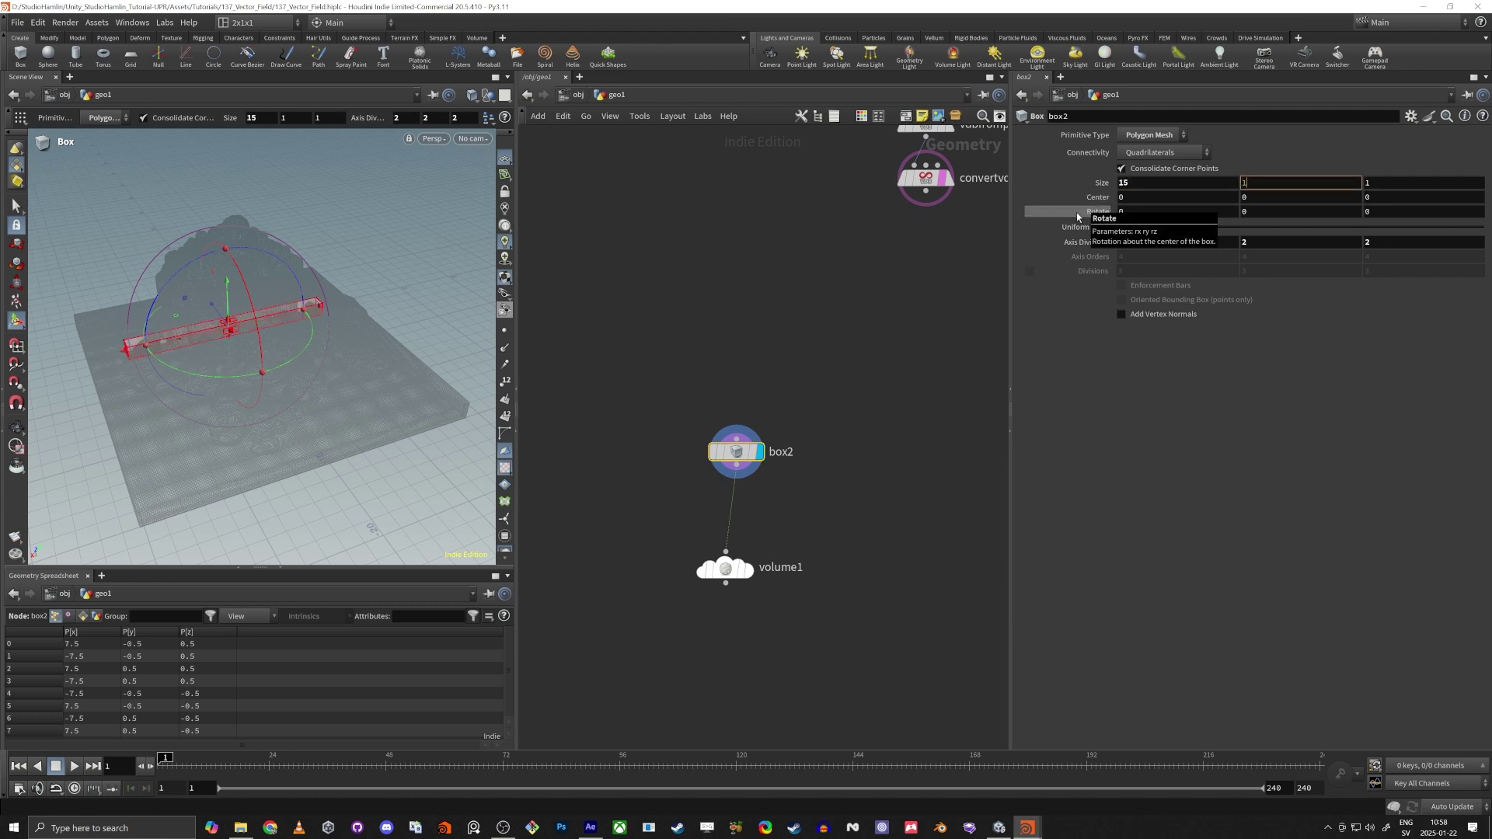
{"action": "type", "text": "15"}
{"action": "key", "text": "Tab"}
{"action": "type", "text": "15"}
{"action": "key", "text": "Tab"}
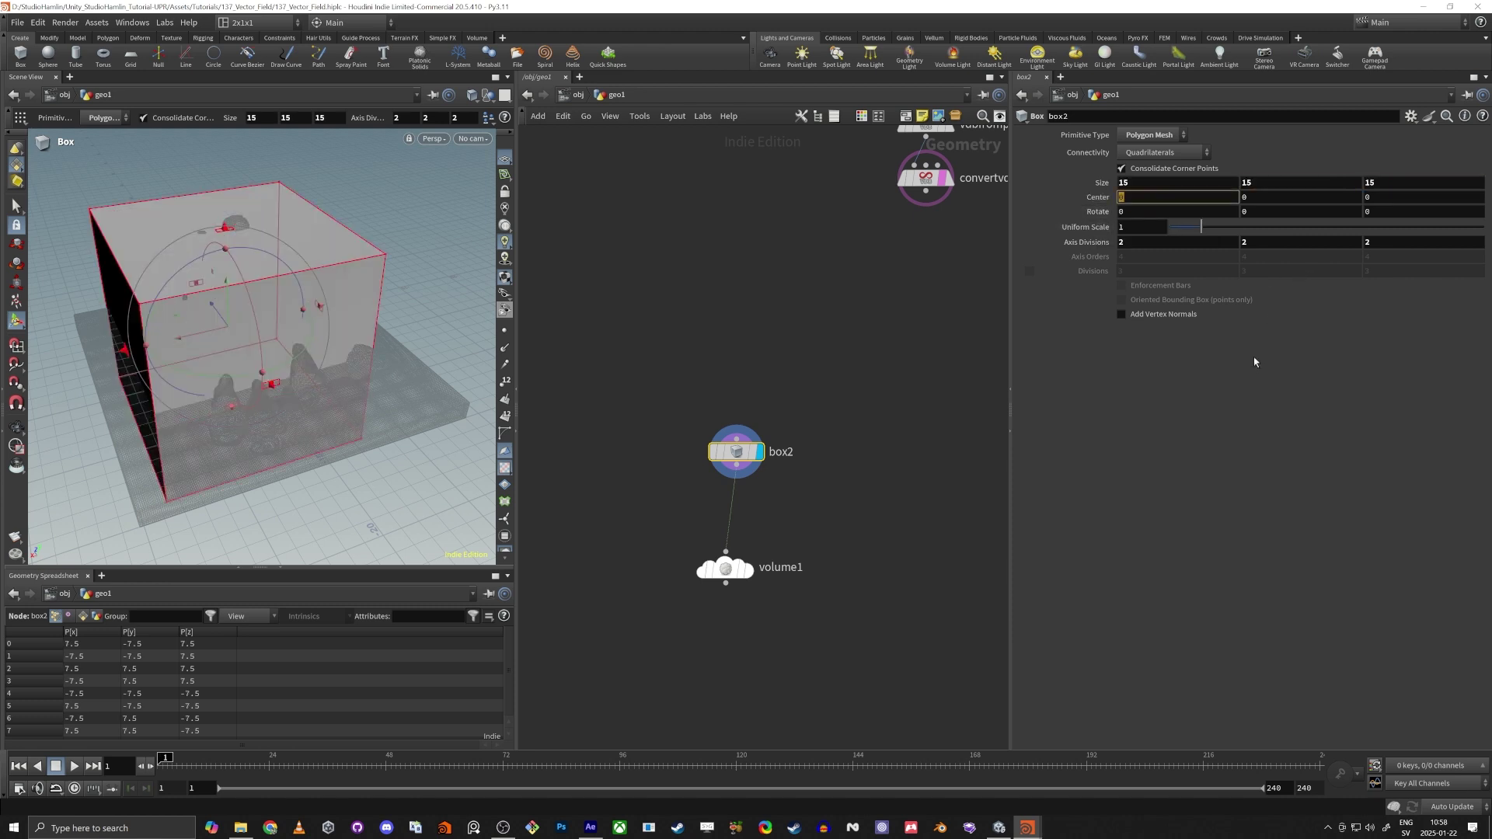
Shift box2 over the cave by setting its Z center to -4, keeping the 15-unit size
{"action": "left_click_drag", "start_coordinate": [151, 373], "coordinate": [188, 354]}
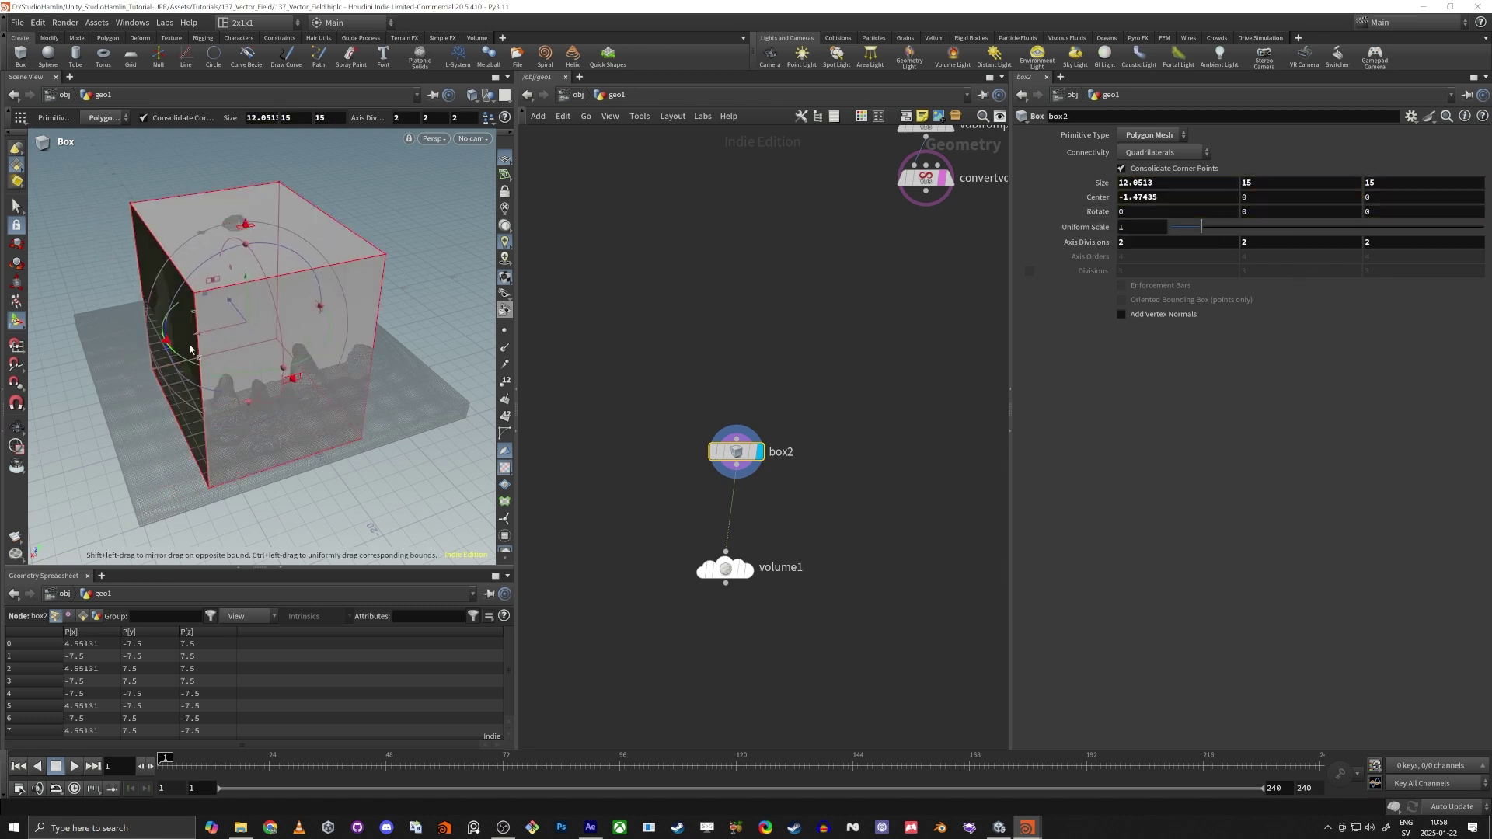
{"action": "key", "text": "ctrl+z"}
{"action": "left_click_drag", "start_coordinate": [232, 402], "coordinate": [389, 459], "text": "alt"}
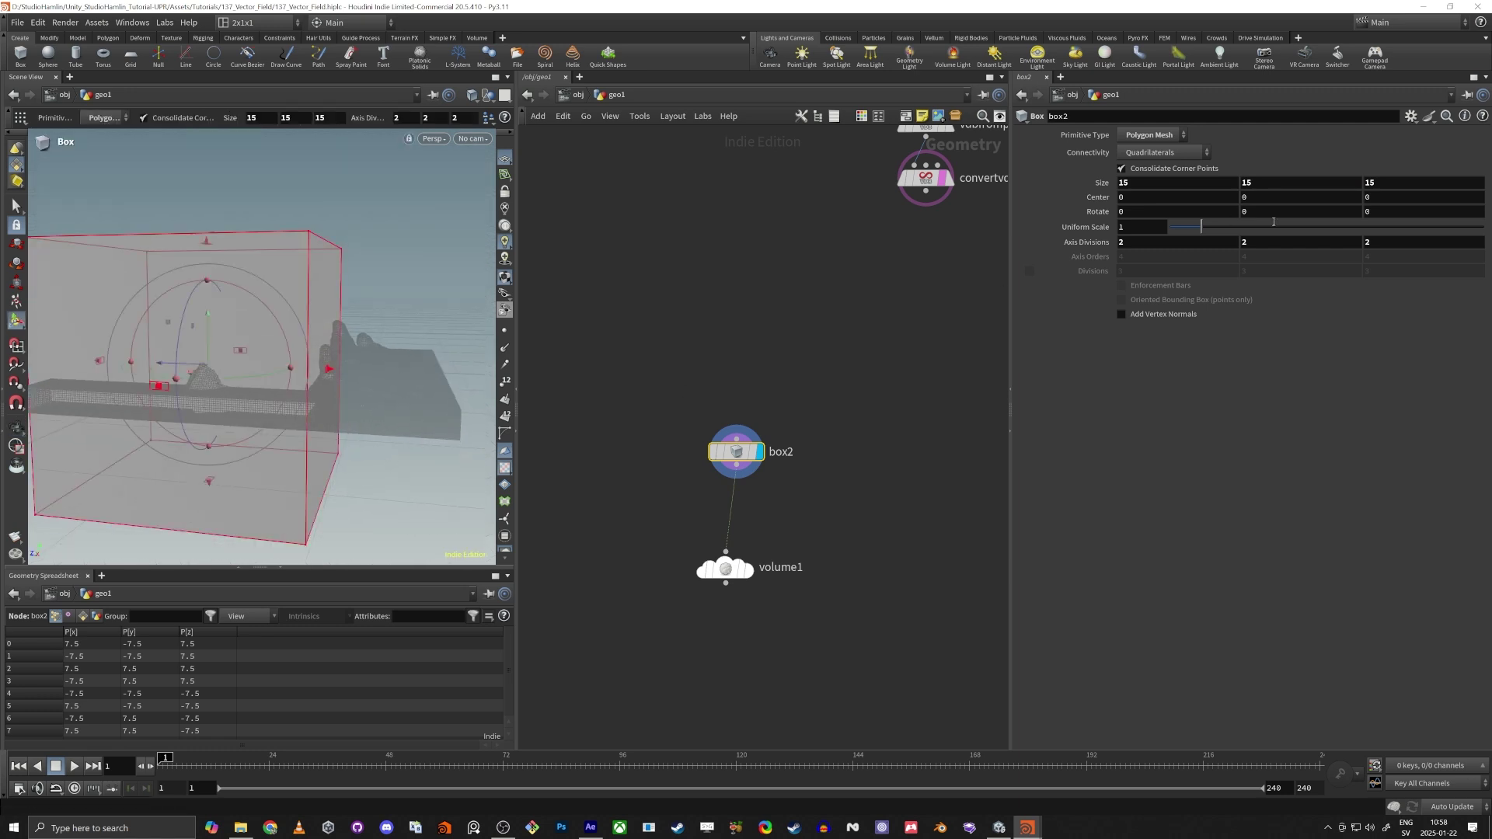
{"action": "left_click", "coordinate": [1383, 200]}
{"action": "type", "text": "-4"}
{"action": "key", "text": "Return"}
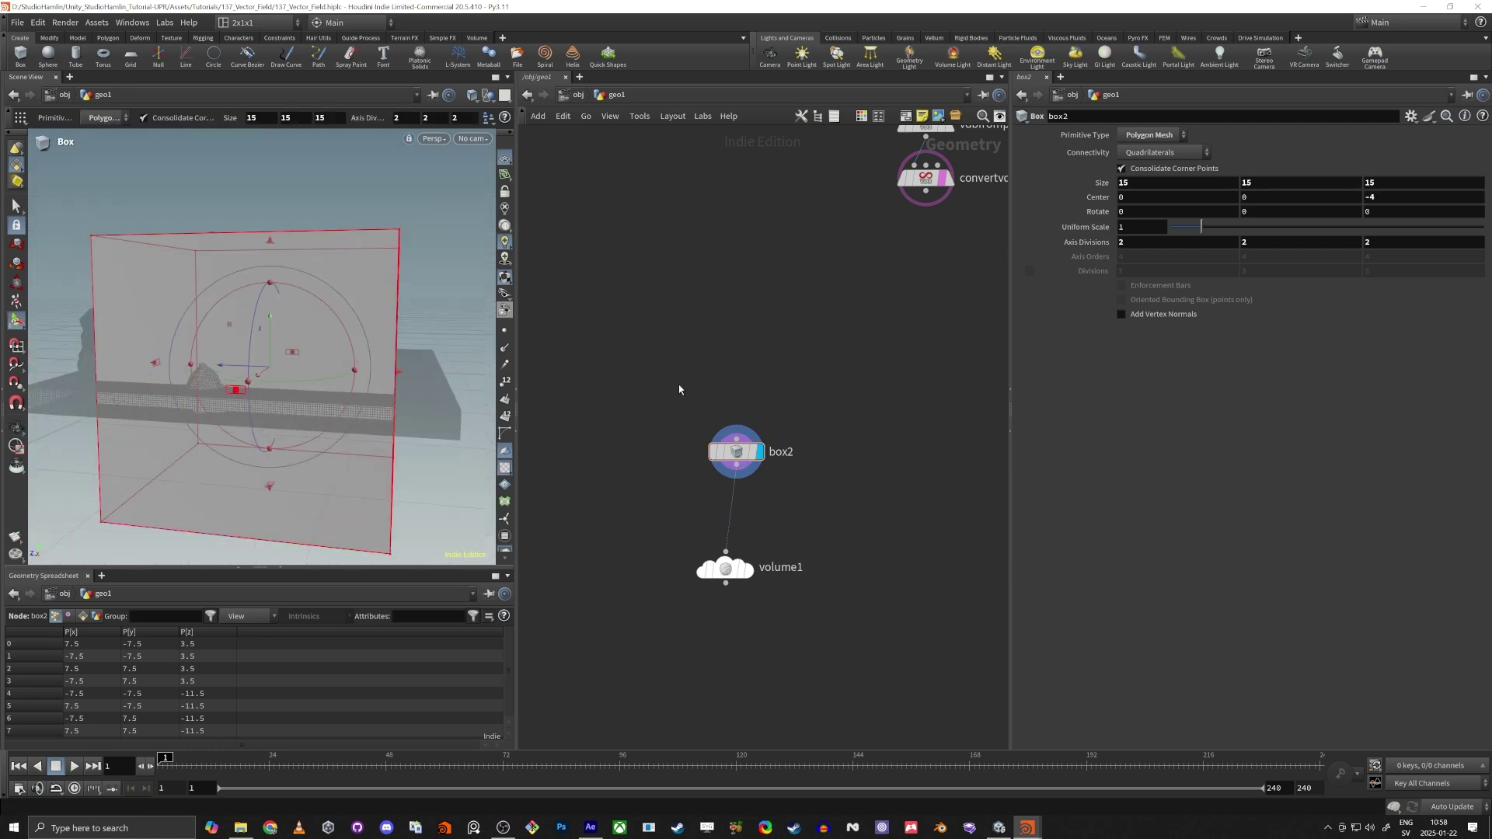
{"action": "left_click_drag", "start_coordinate": [412, 300], "coordinate": [762, 190], "text": "alt"}
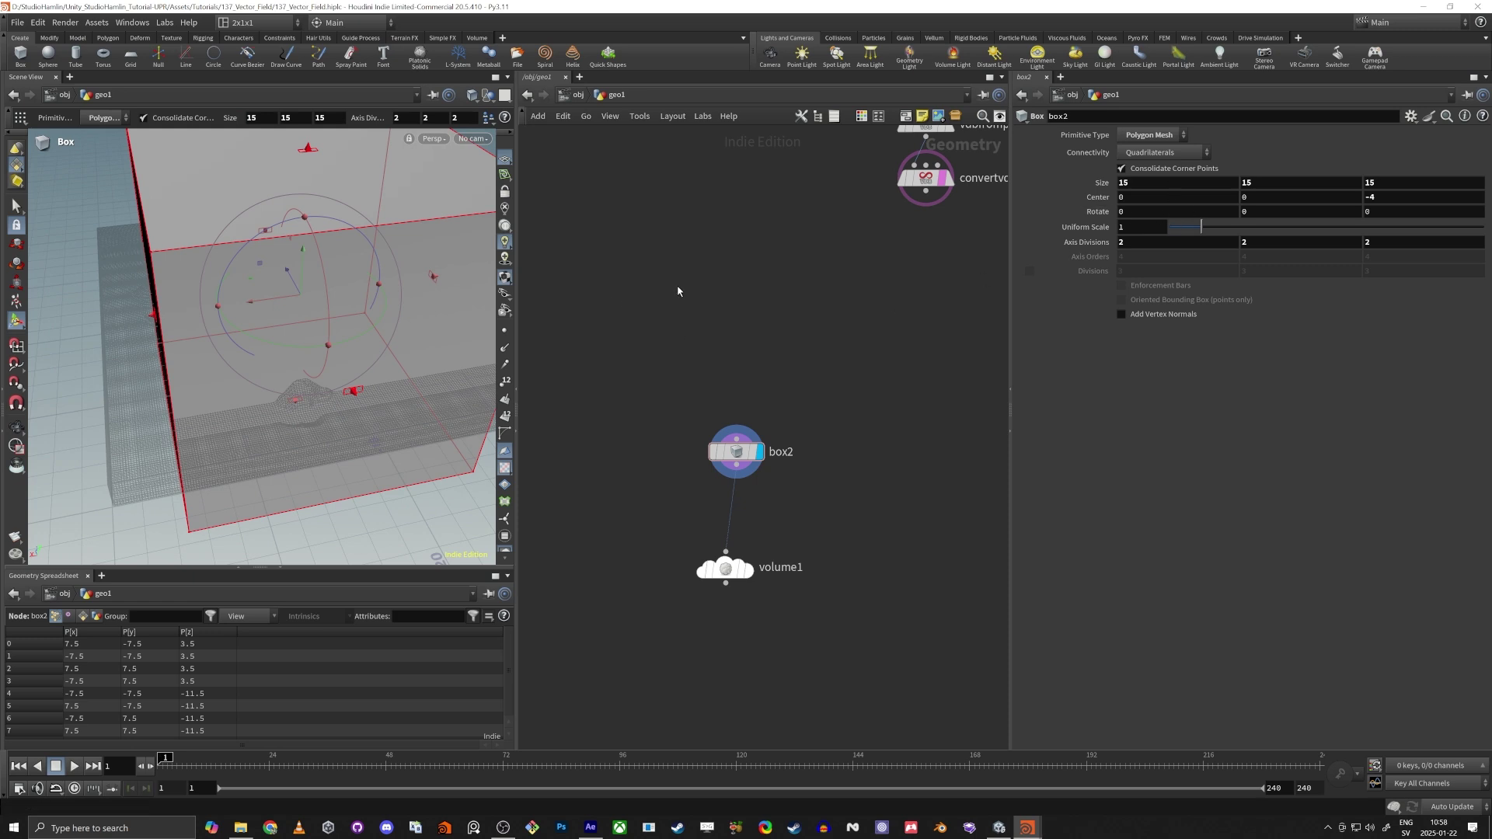
Align volume1 directly beneath box2, display it briefly, and return the display to box2
{"action": "left_click", "coordinate": [752, 570]}
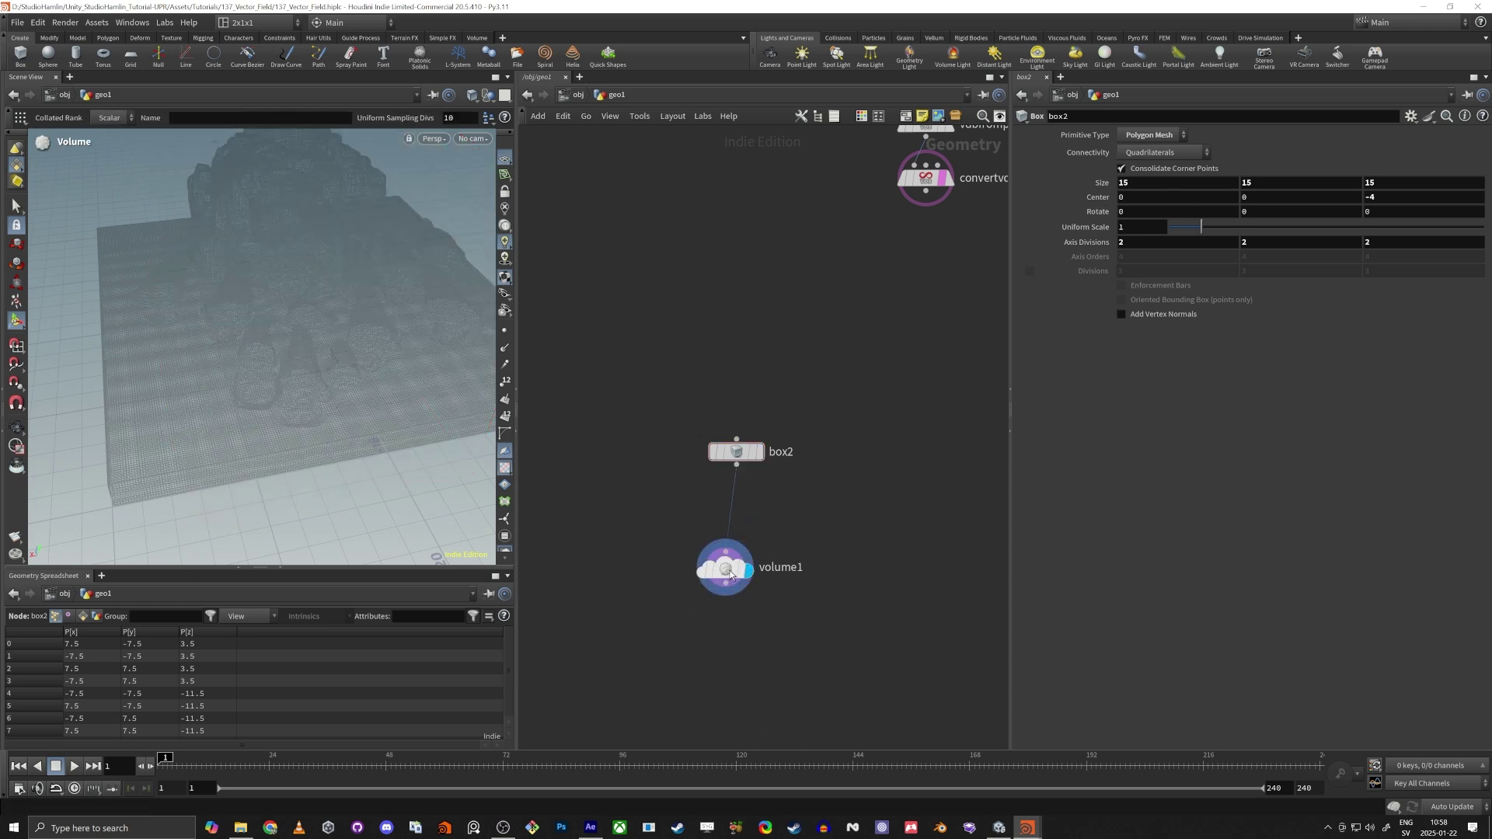
{"action": "left_click_drag", "start_coordinate": [740, 566], "coordinate": [750, 532]}
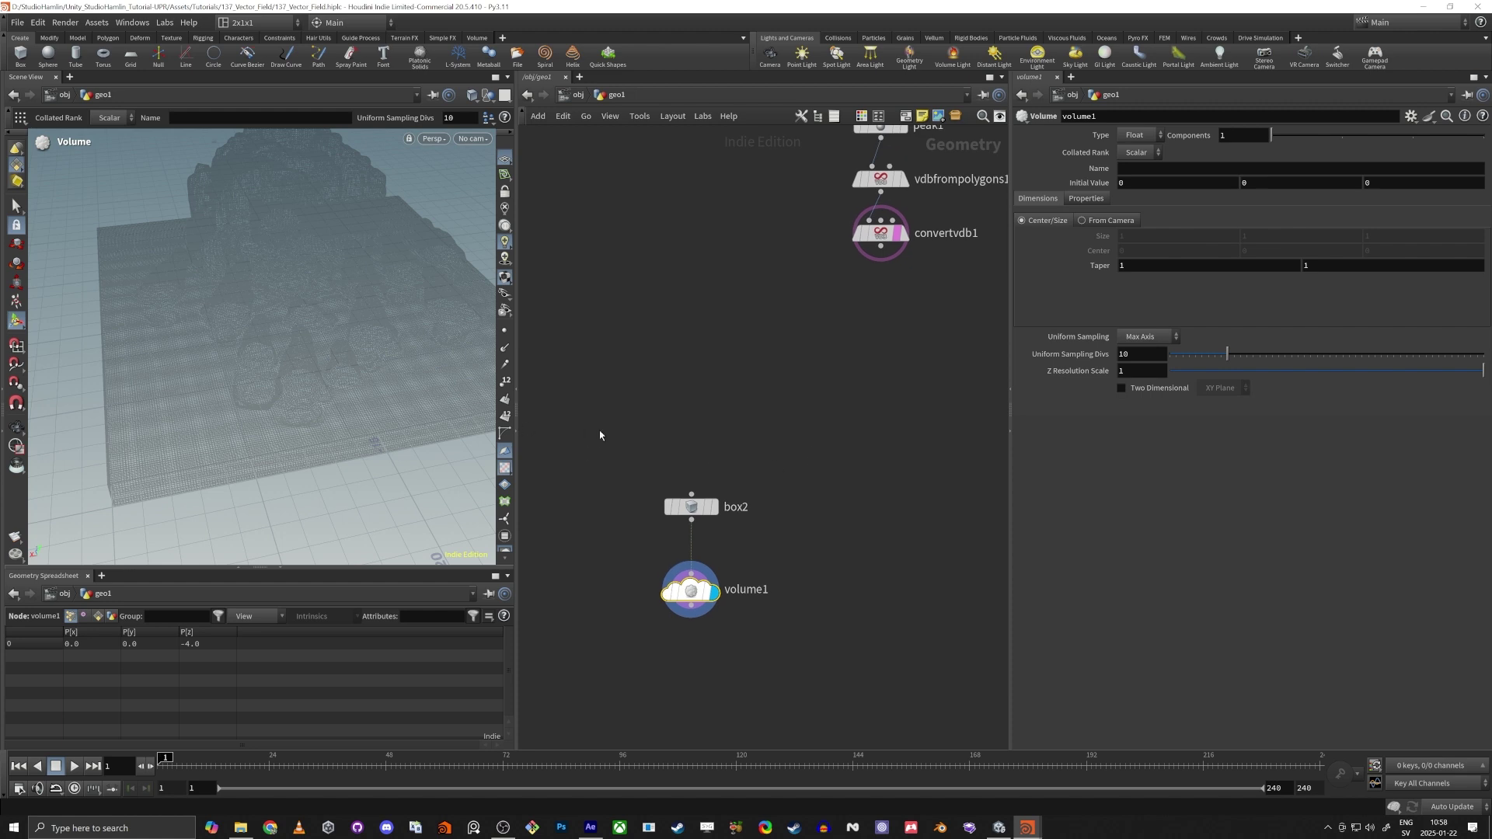
{"action": "left_click", "coordinate": [704, 513]}
{"action": "left_click", "coordinate": [704, 513]}
{"action": "left_click_drag", "start_coordinate": [376, 337], "coordinate": [313, 333], "text": "alt"}
{"action": "key", "text": "Return"}
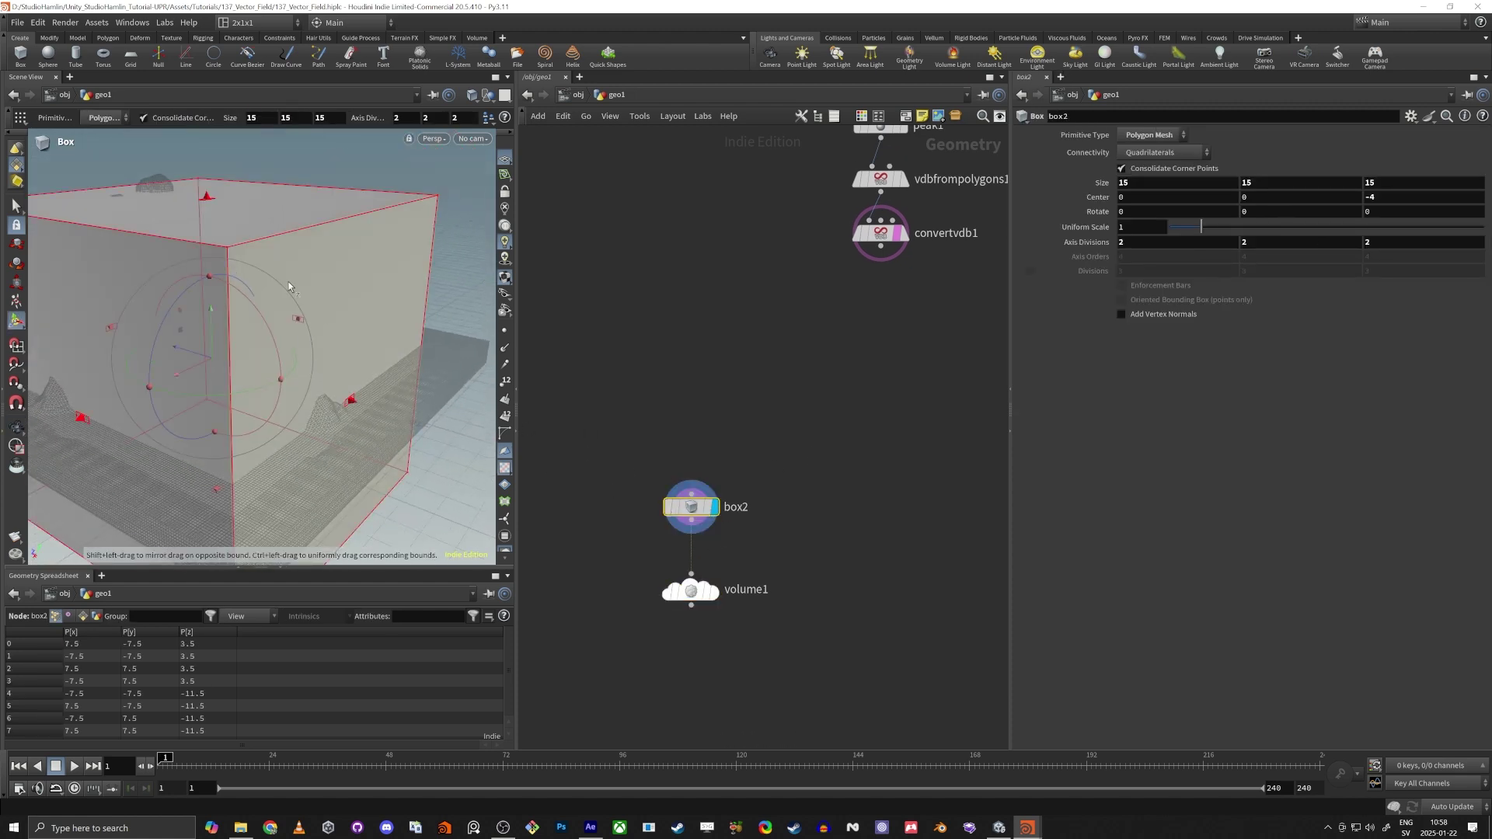
Add a third Box node between convertvdb1 and box2 and display it
{"action": "left_click", "coordinate": [917, 396]}
{"action": "middle_click_drag", "start_coordinate": [935, 304], "coordinate": [864, 423]}
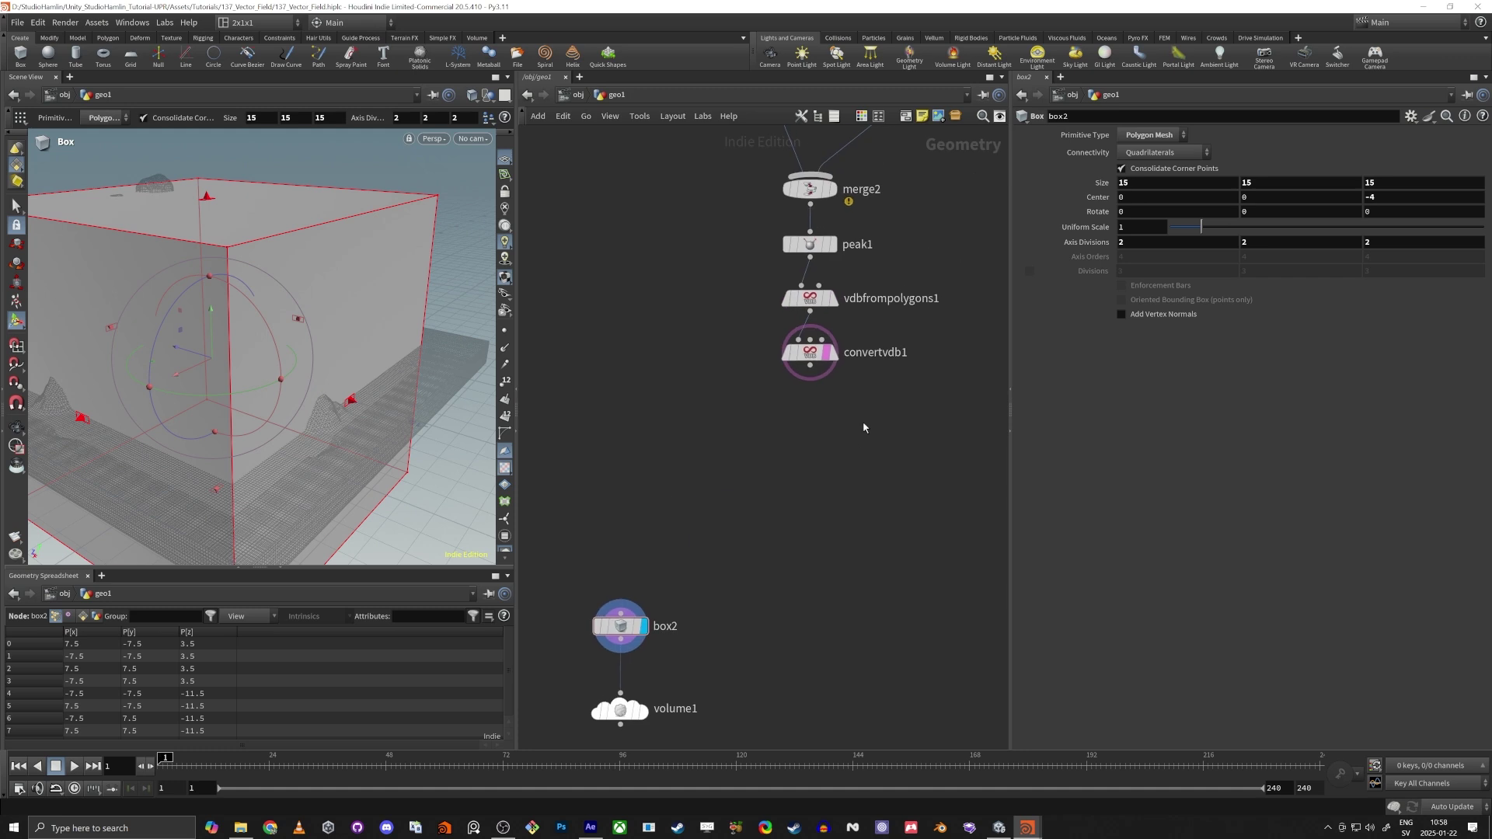
{"action": "scroll", "coordinate": [864, 412], "scroll_direction": "up", "scroll_amount": 2}
{"action": "middle_click_drag", "start_coordinate": [749, 460], "coordinate": [839, 394]}
{"action": "scroll", "coordinate": [833, 387], "scroll_direction": "down", "scroll_amount": 2}
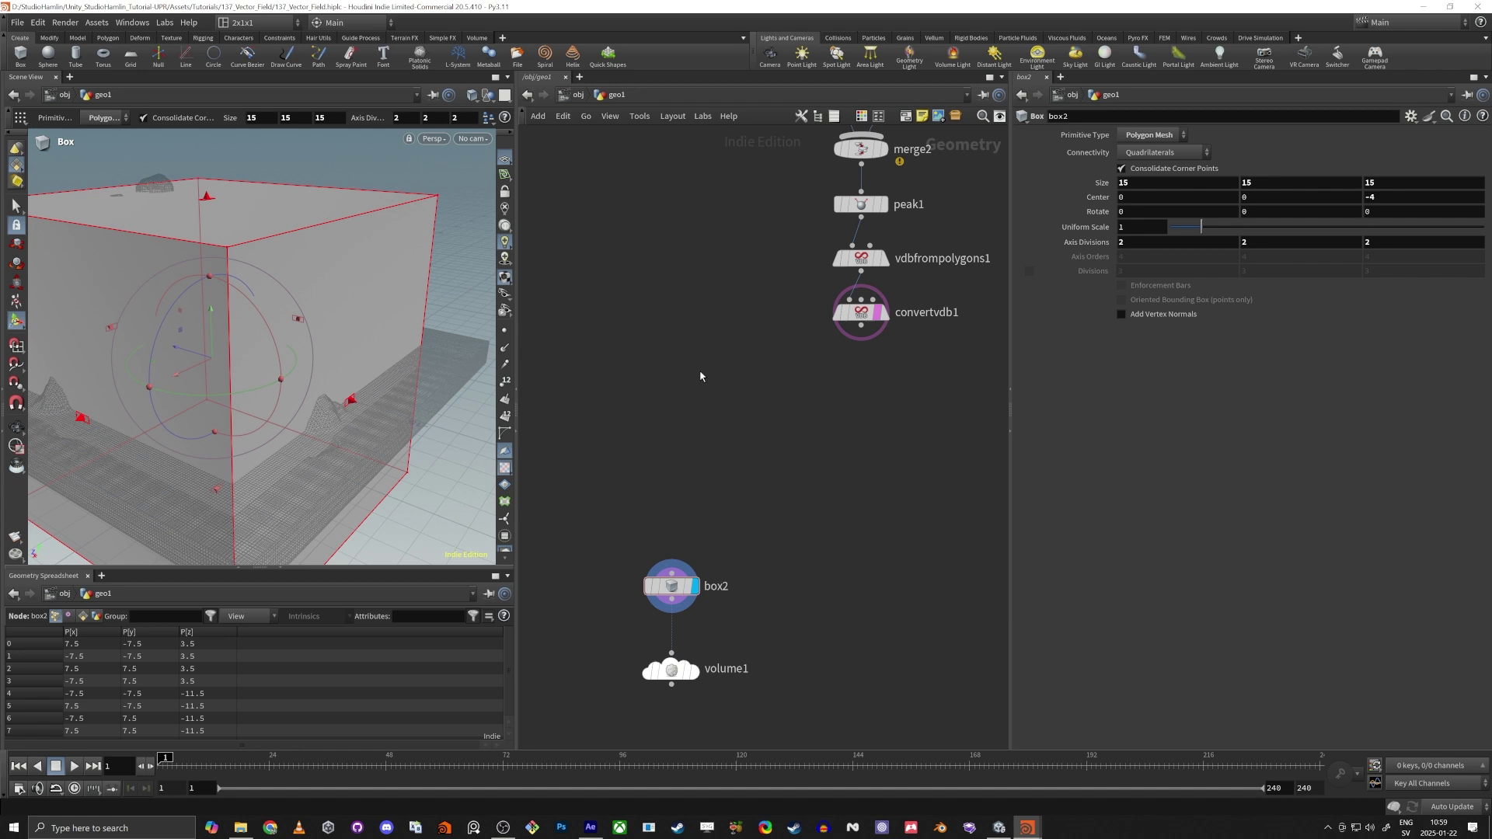
{"action": "key", "text": "Tab"}
{"action": "key", "text": "Return"}
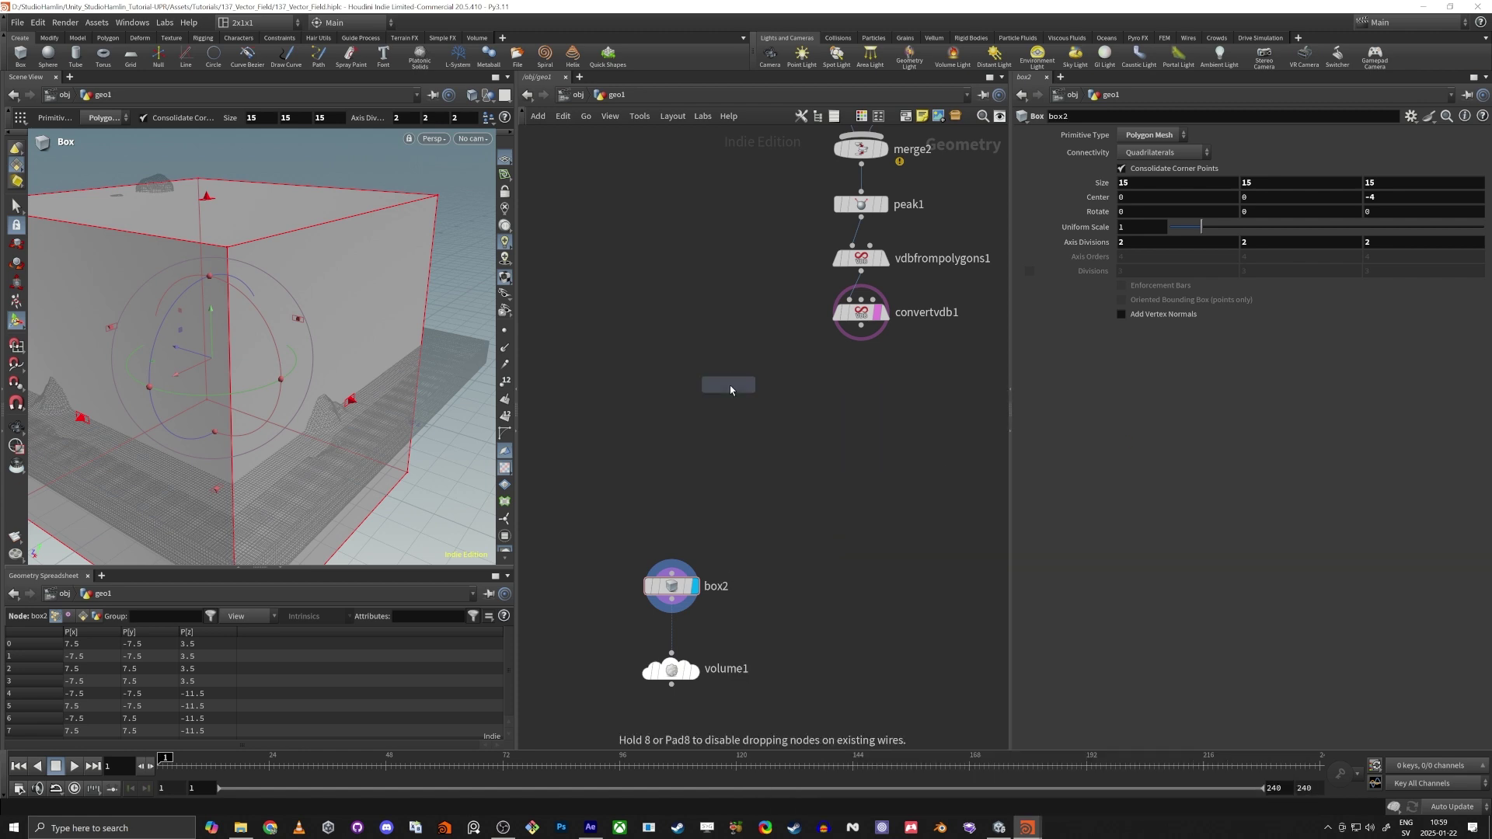
{"action": "left_click", "coordinate": [734, 354]}
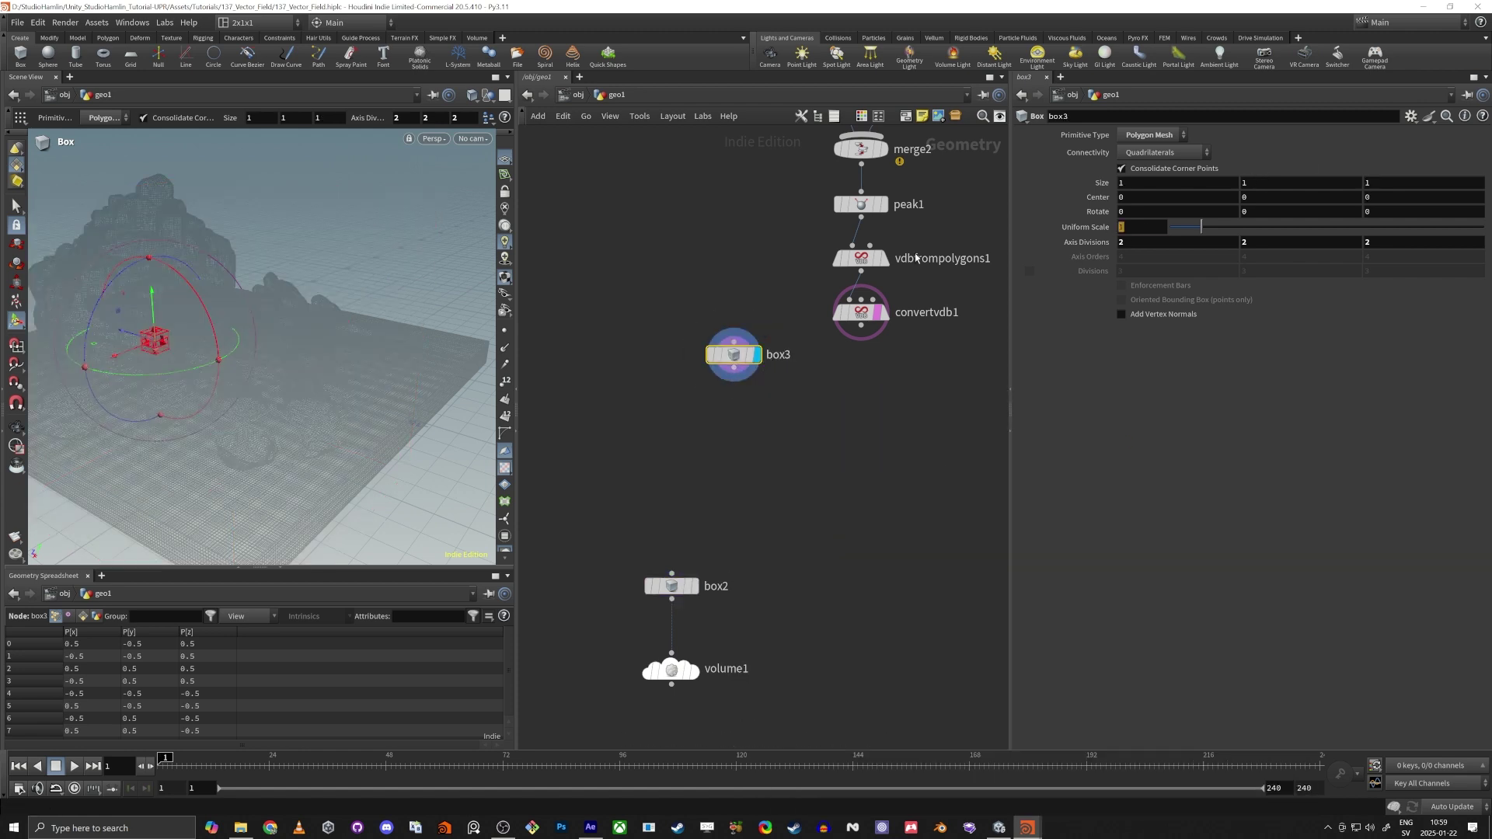
Set box3's uniform scale to 22
{"action": "type", "text": "22"}
{"action": "key", "text": "Return"}
{"action": "key", "text": "Escape"}
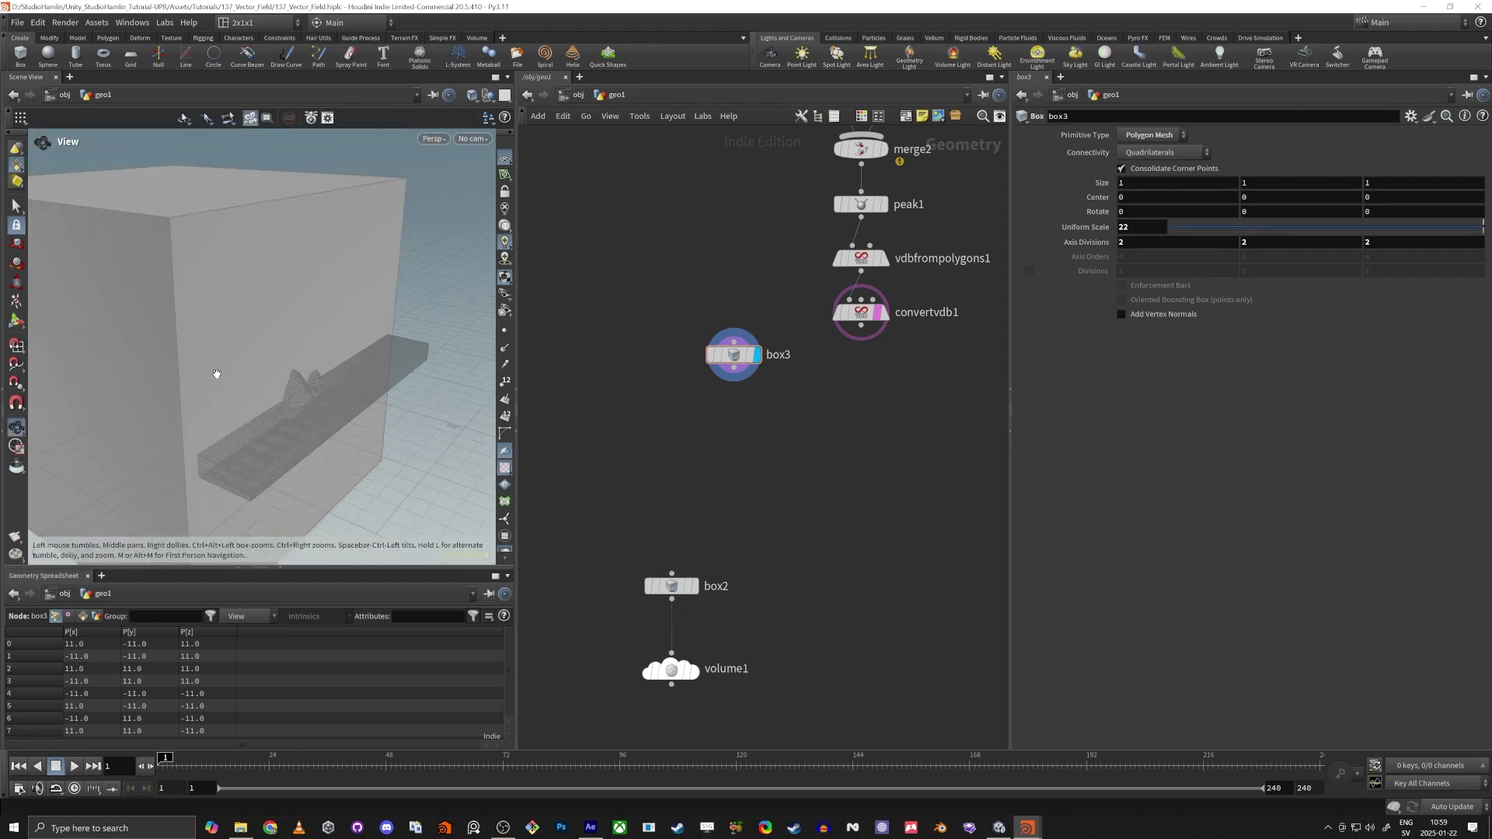
{"action": "left_click_drag", "start_coordinate": [217, 374], "coordinate": [183, 370]}
{"action": "scroll", "coordinate": [766, 405], "scroll_direction": "up", "scroll_amount": 2}
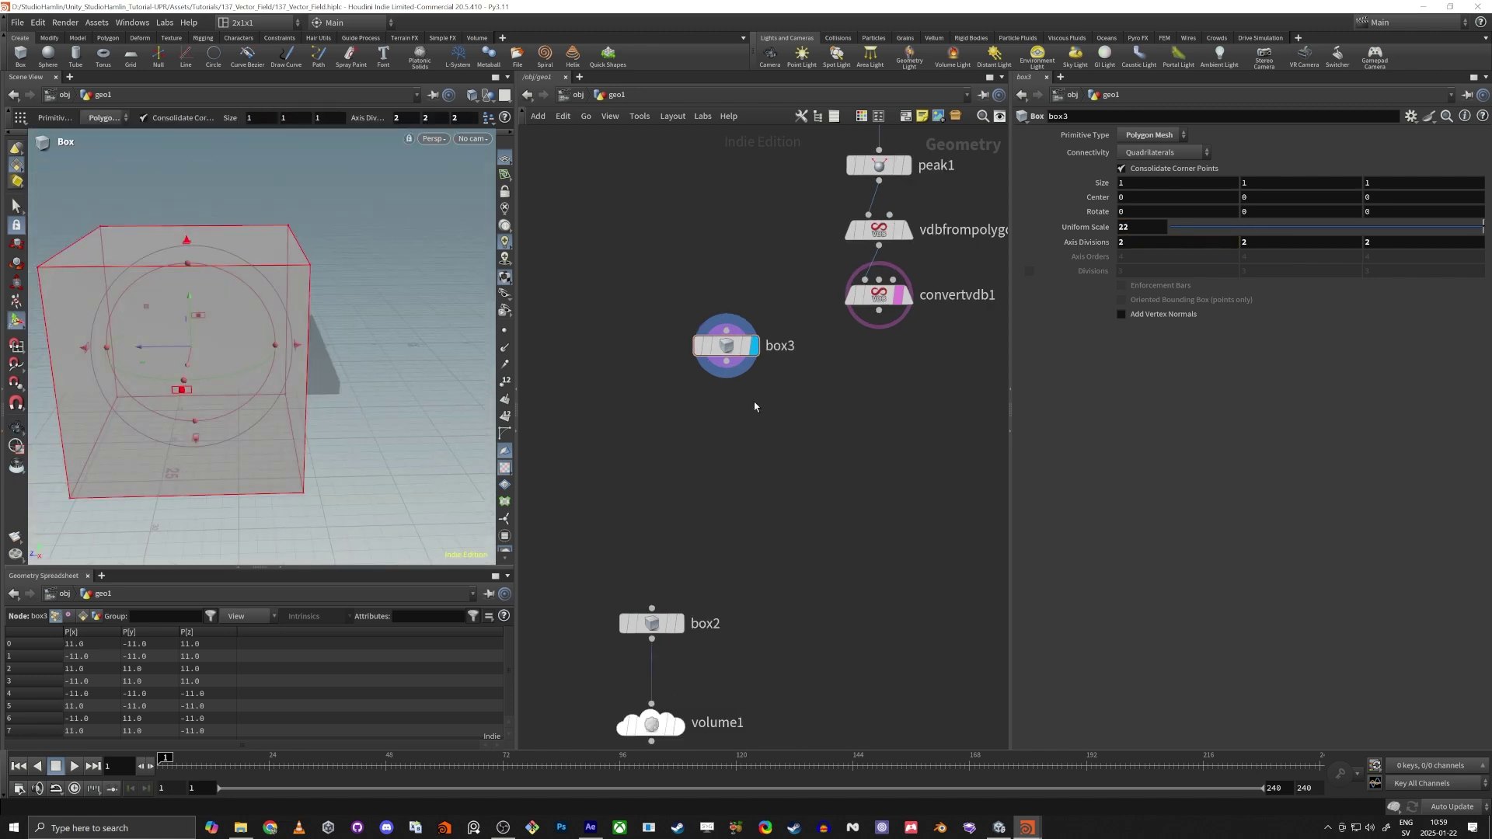
Add a Points from Volume node fed from box3's output and display it
{"action": "middle_click_drag", "start_coordinate": [754, 405], "coordinate": [728, 360]}
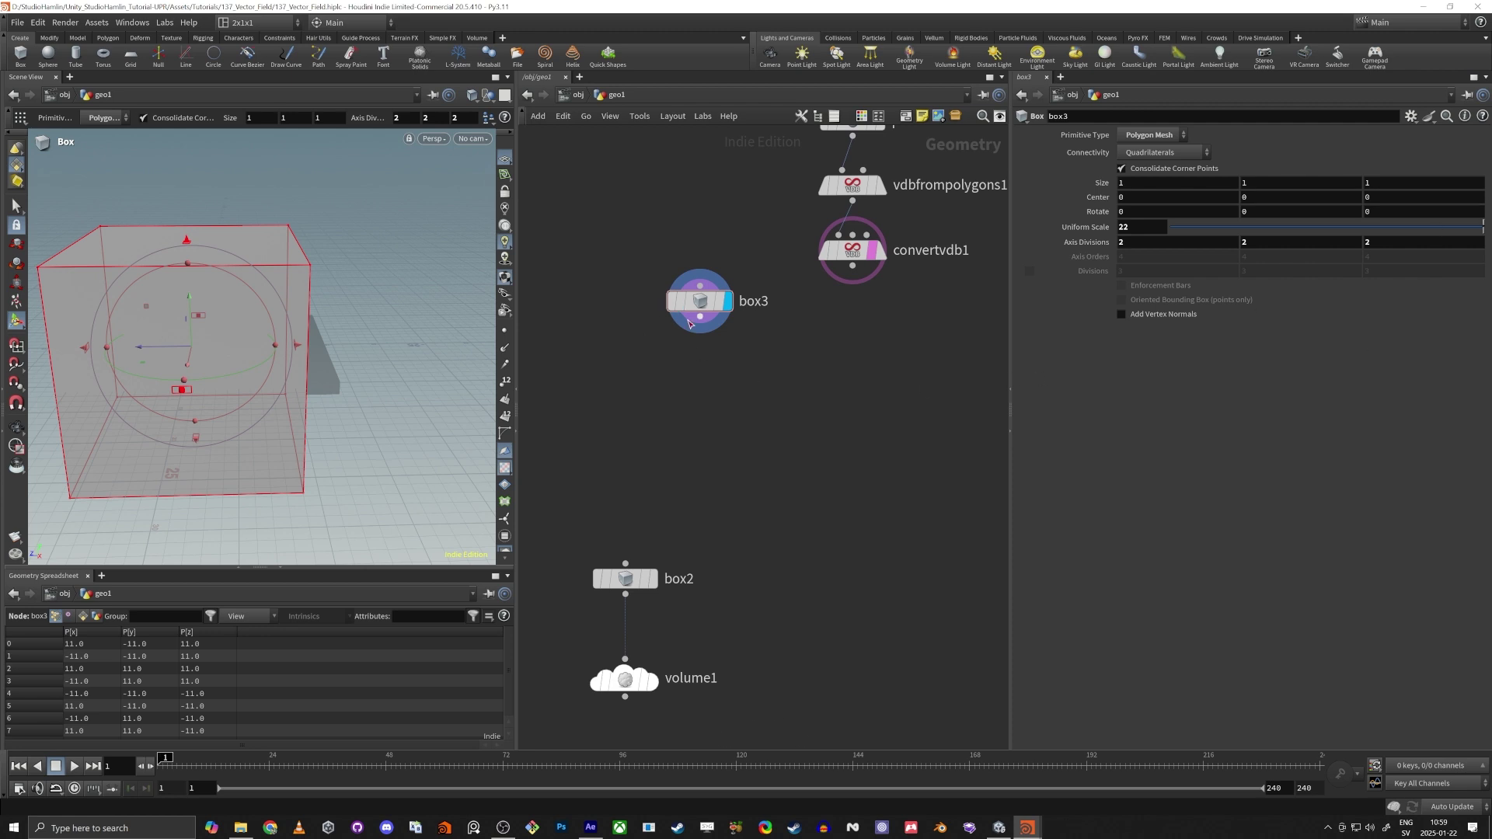
{"action": "left_click_drag", "start_coordinate": [690, 323], "coordinate": [698, 383]}
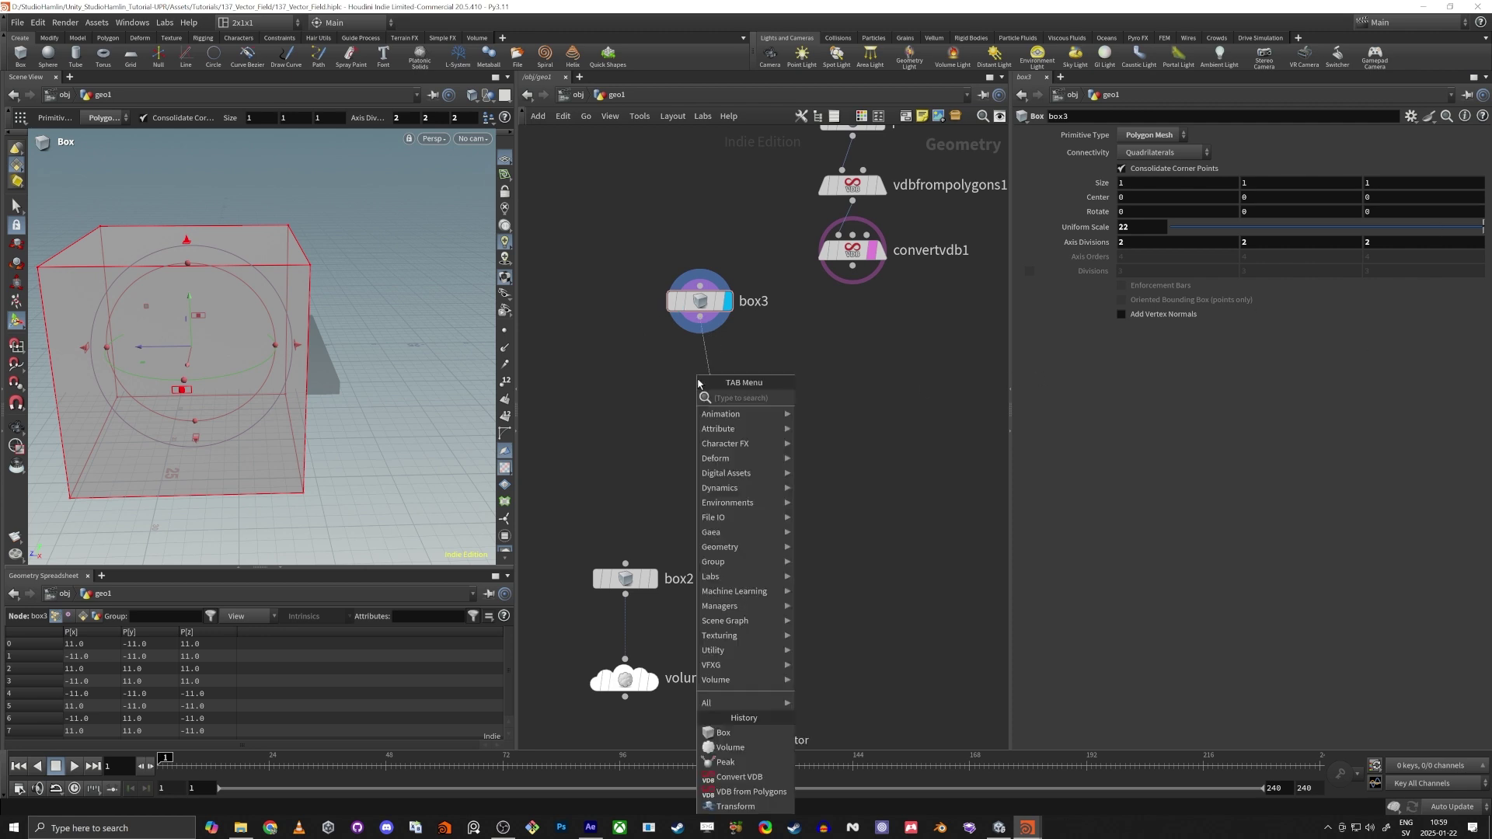
{"action": "type", "text": "pointsf"}
{"action": "key", "text": "Return"}
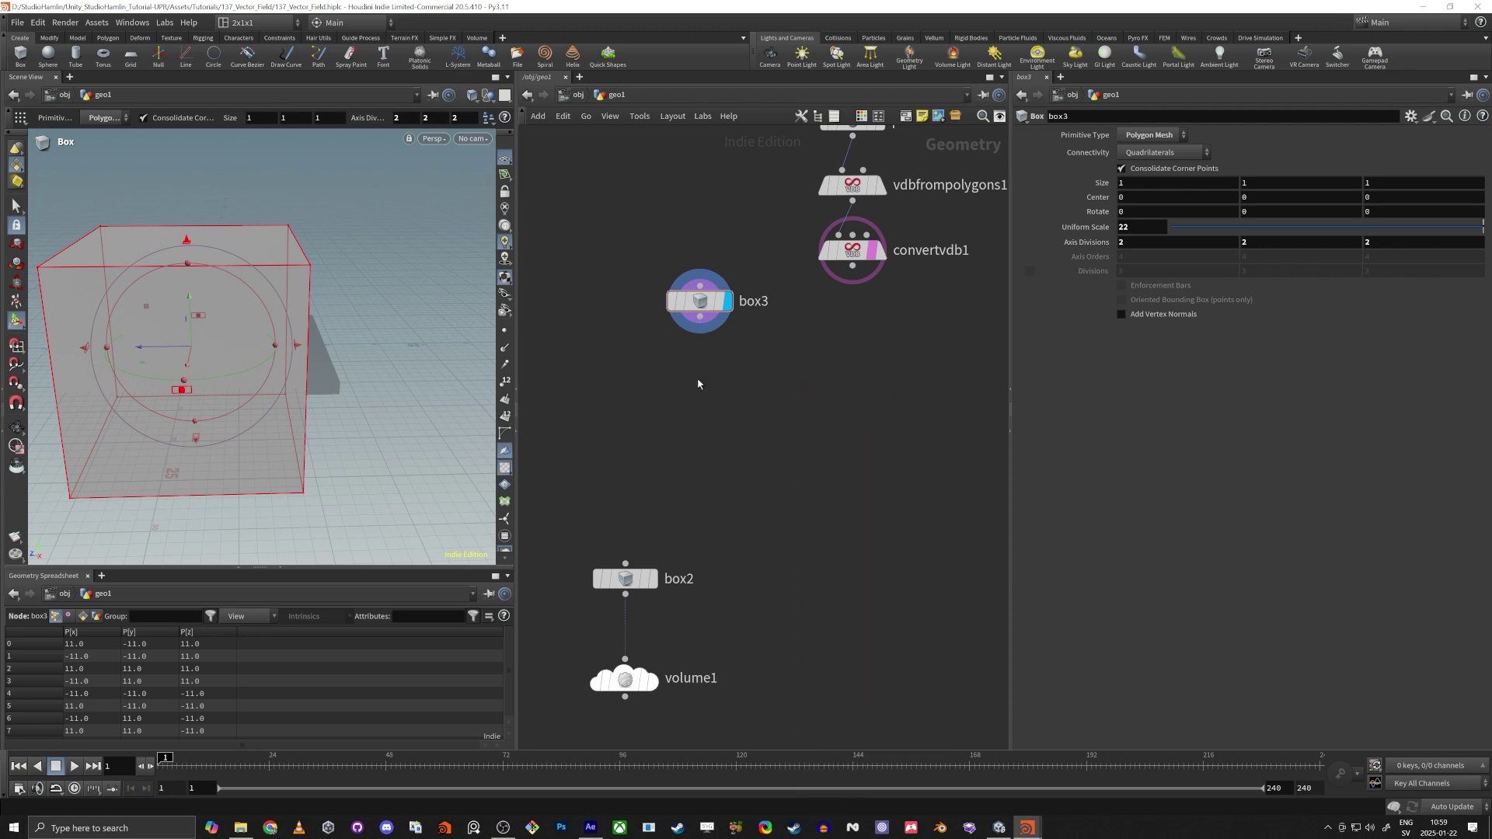
{"action": "left_click", "coordinate": [699, 384]}
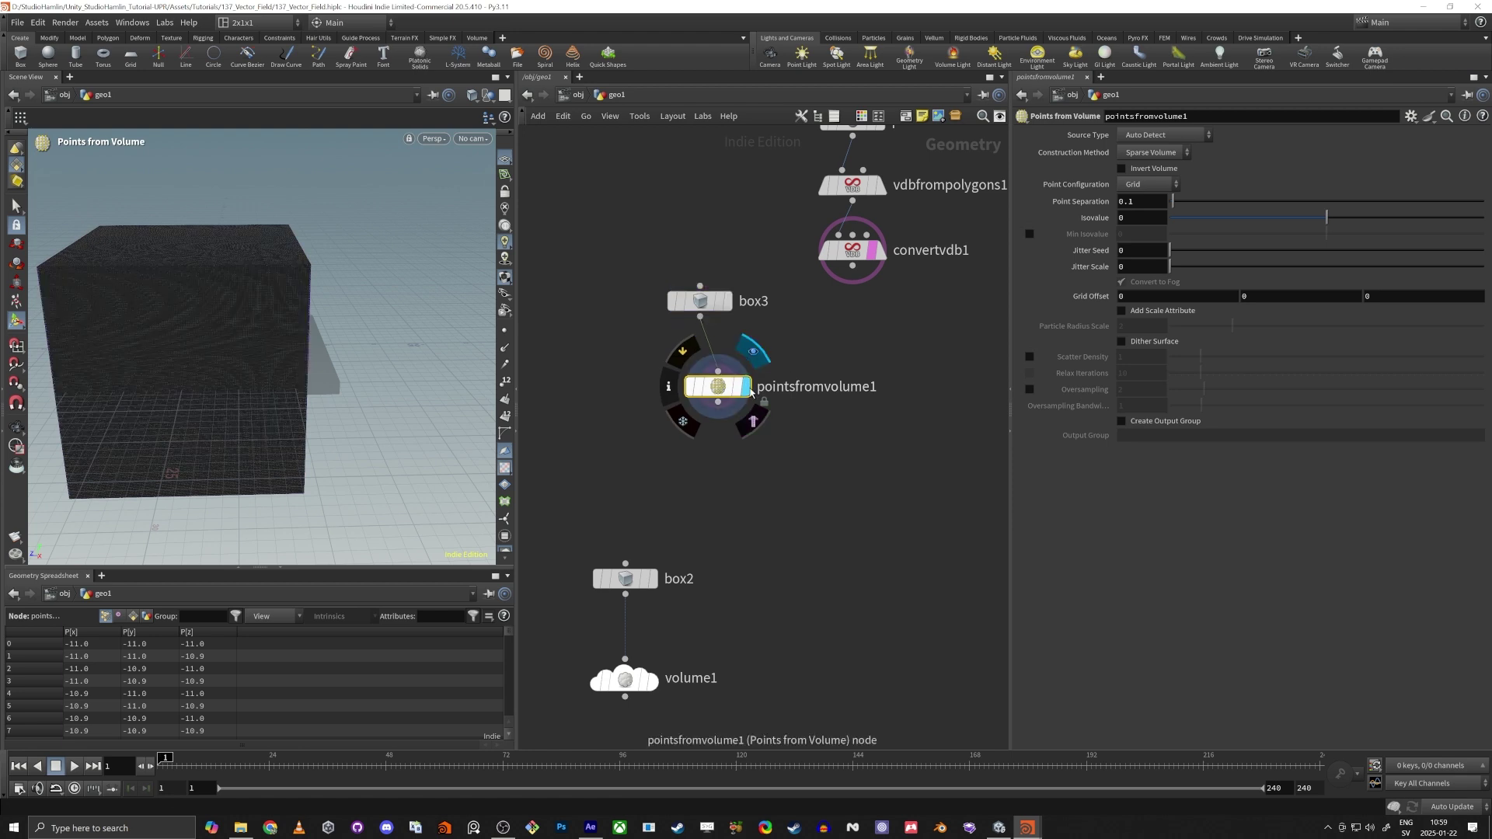
Set the Points from Volume node's point separation to 1
{"action": "scroll", "coordinate": [334, 279], "scroll_direction": "up", "scroll_amount": 5}
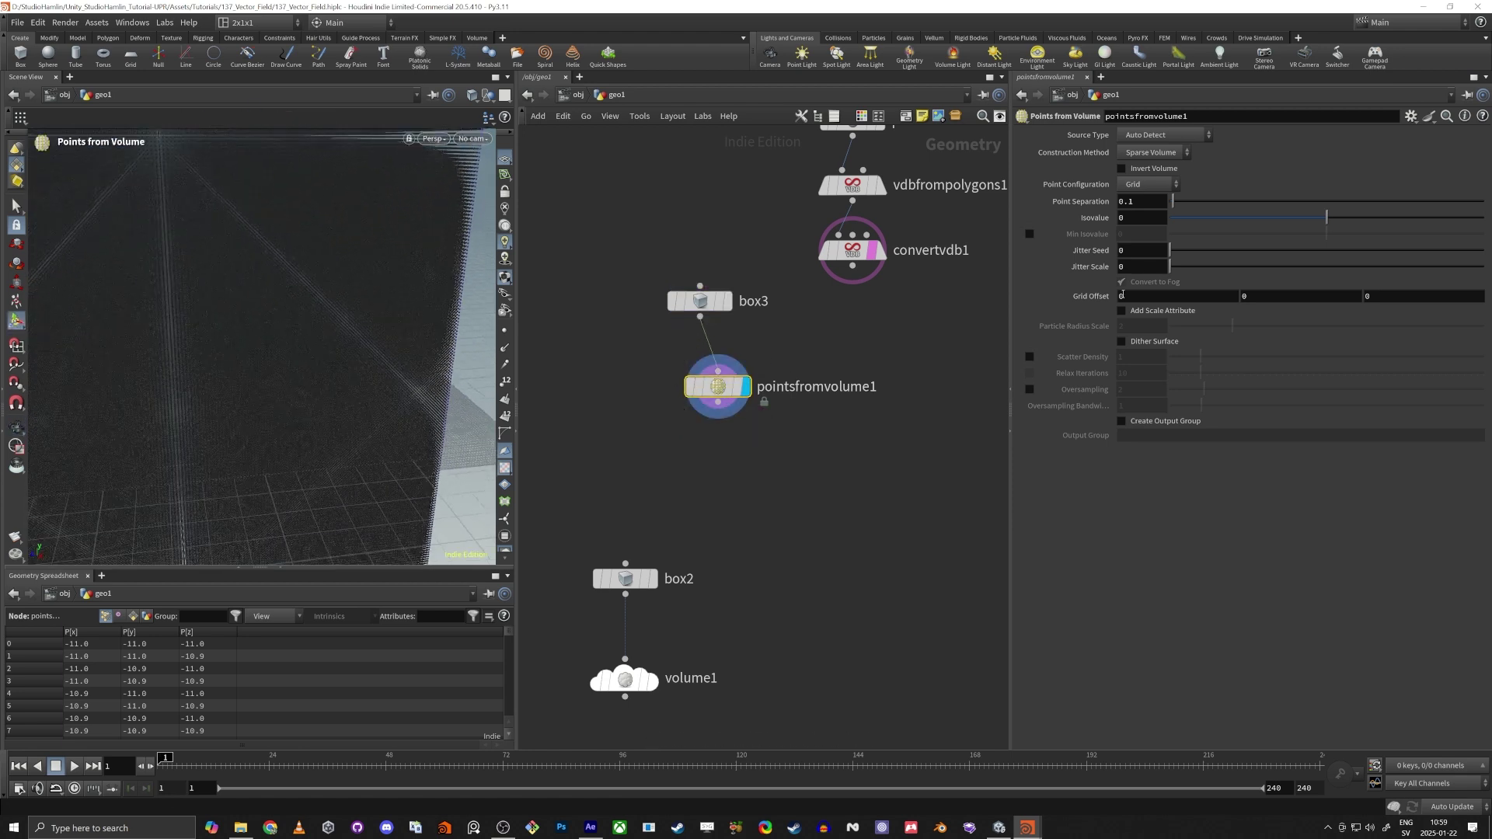
{"action": "type", "text": "1"}
{"action": "key", "text": "Tab"}
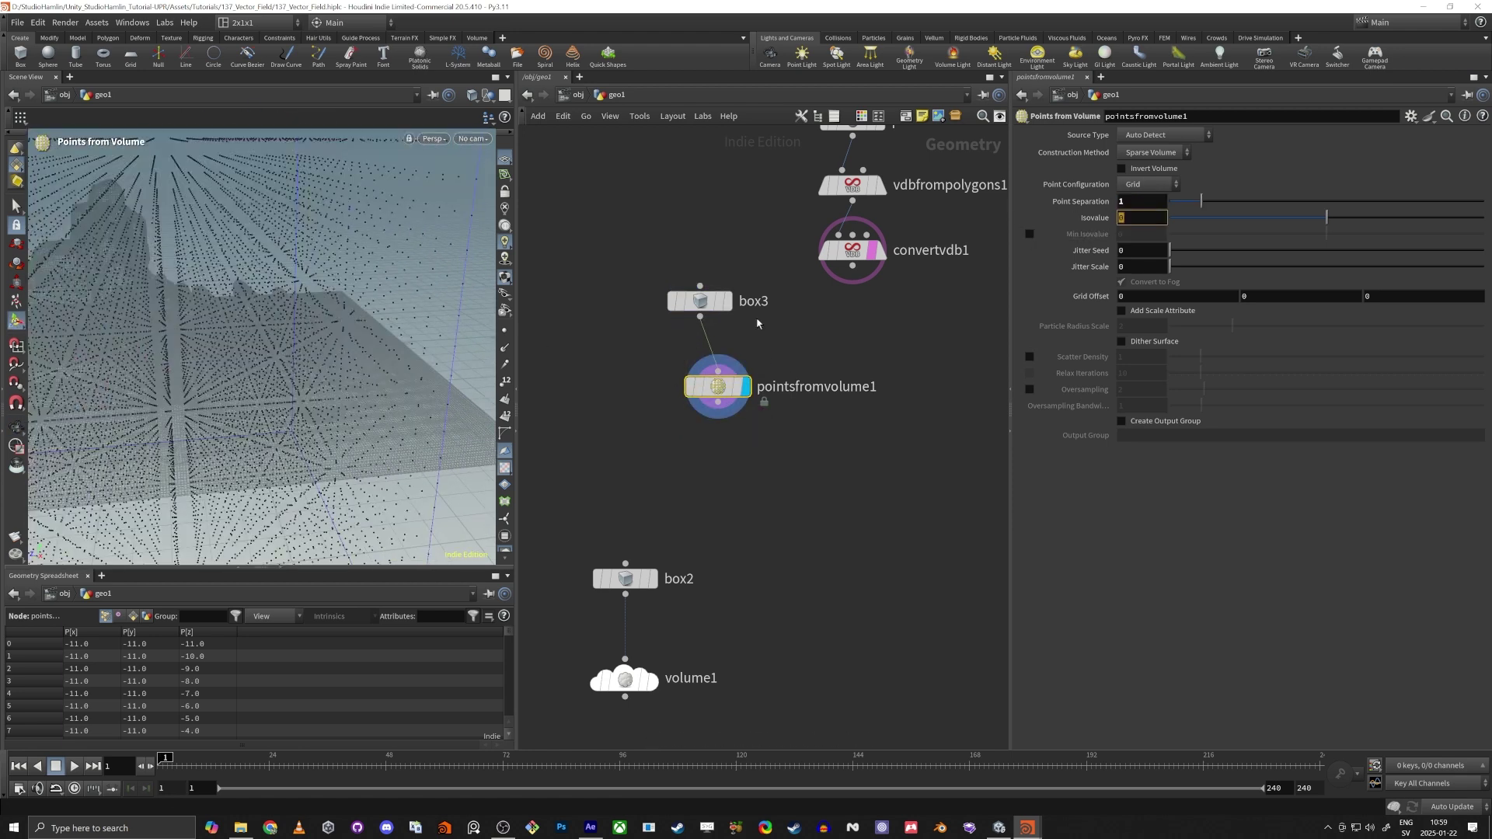
Examine the point grid around the ghosted cave from several angles and distances
{"action": "key", "text": "Escape"}
{"action": "left_click_drag", "start_coordinate": [328, 296], "coordinate": [345, 360]}
{"action": "scroll", "coordinate": [345, 360], "scroll_direction": "up", "scroll_amount": 1}
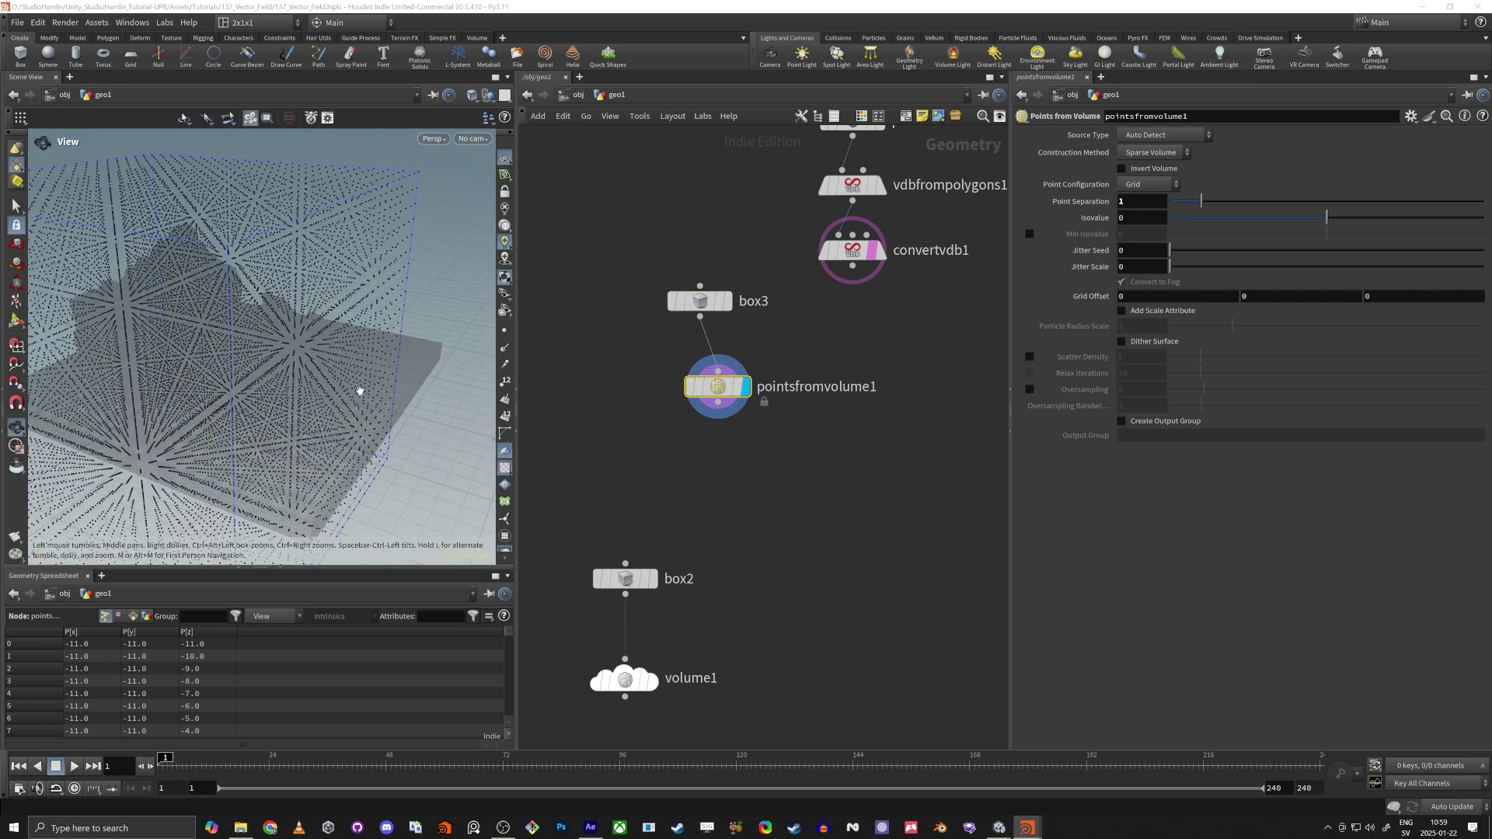
{"action": "right_click_drag", "start_coordinate": [360, 394], "coordinate": [168, 403], "text": "alt"}
{"action": "left_click_drag", "start_coordinate": [259, 380], "coordinate": [238, 352], "text": "alt"}
{"action": "right_click_drag", "start_coordinate": [238, 352], "coordinate": [343, 350], "text": "alt"}
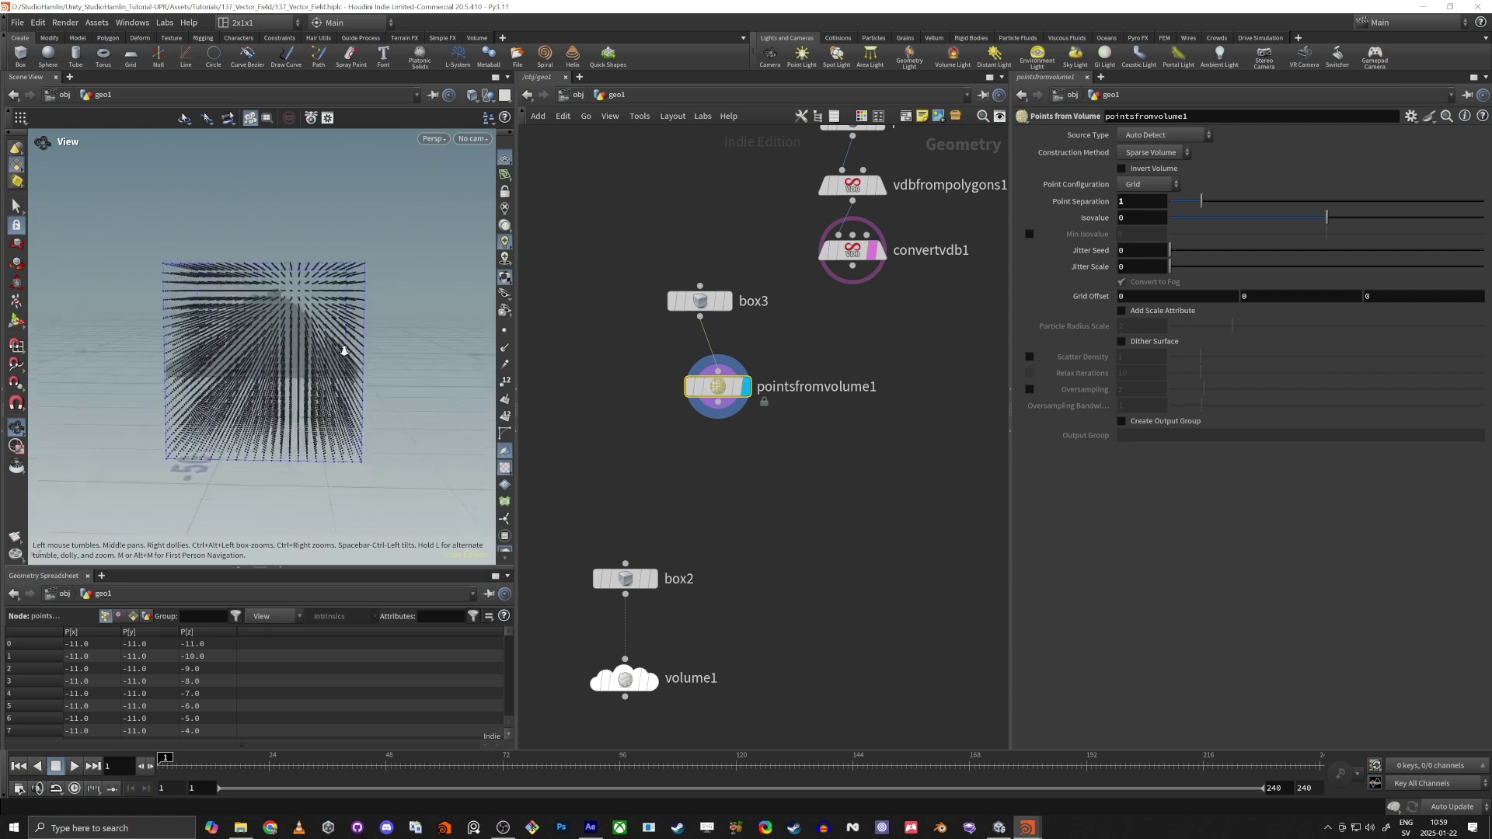
{"action": "left_click_drag", "start_coordinate": [342, 349], "coordinate": [330, 388], "text": "alt"}
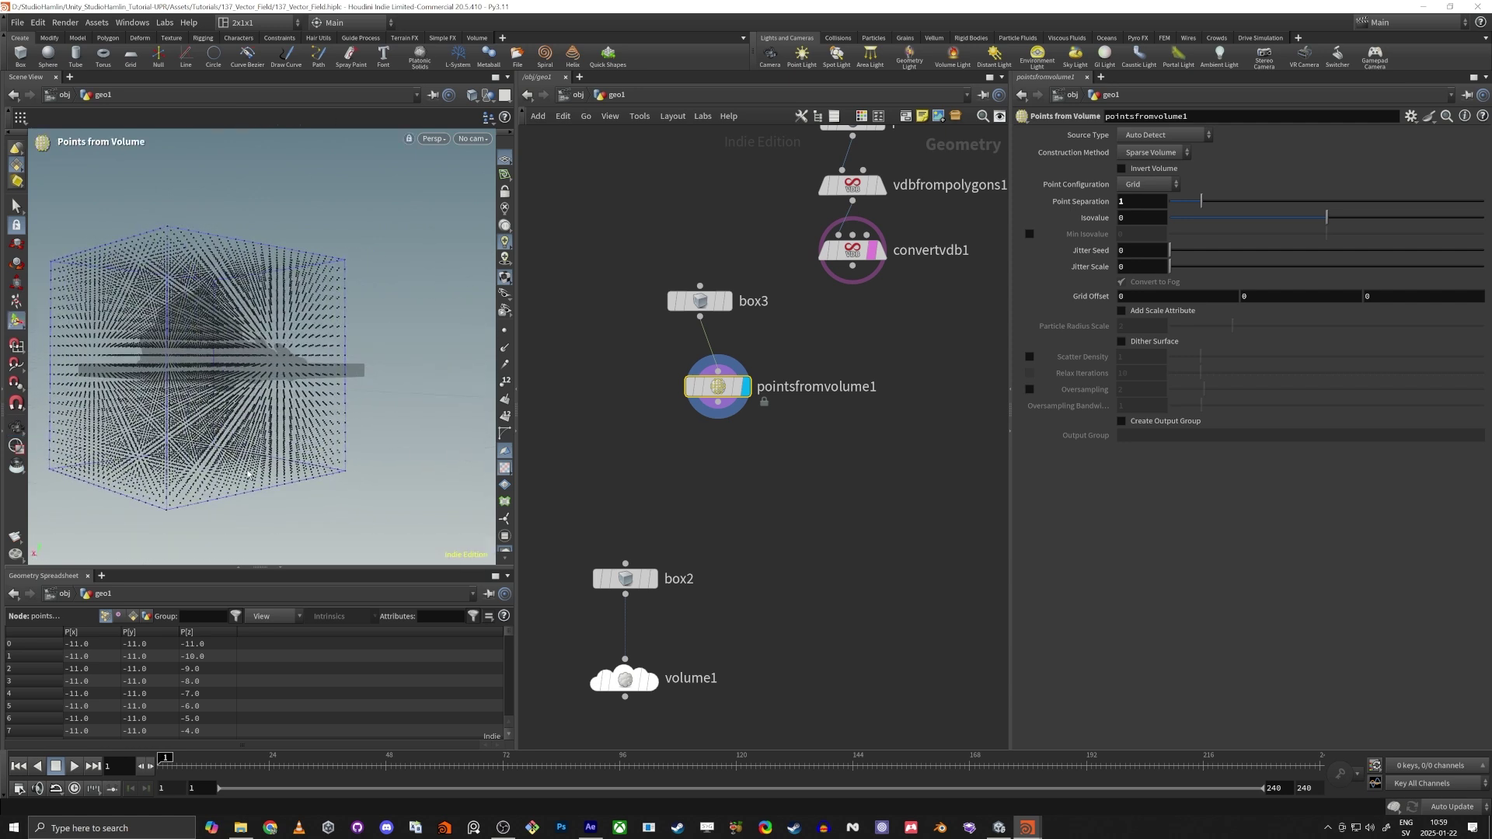
Add a Clip node fed from pointsfromvolume1's output and display it
{"action": "middle_click_drag", "start_coordinate": [695, 478], "coordinate": [752, 458]}
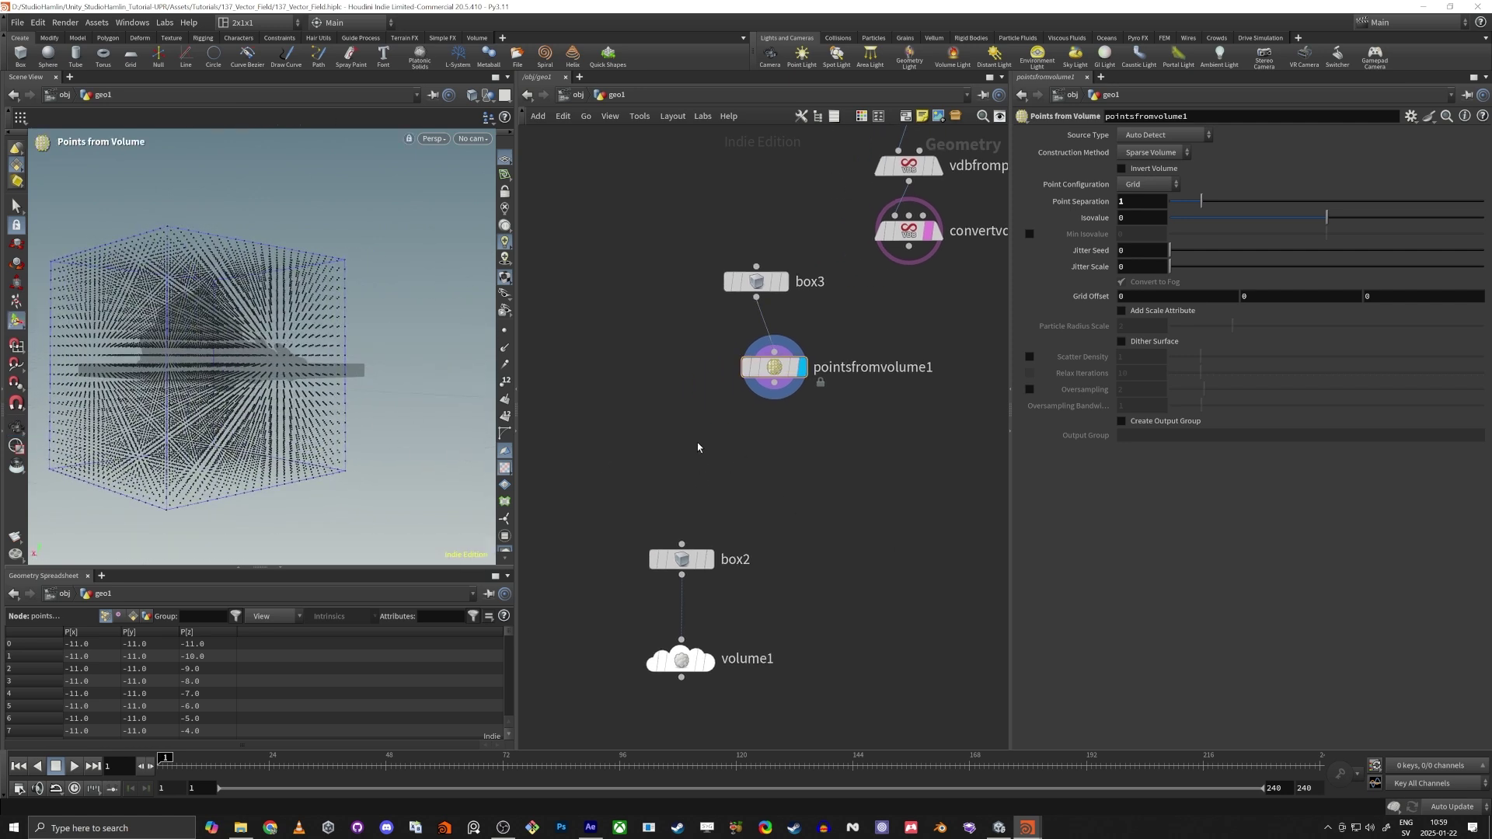
{"action": "key", "text": "Tab"}
{"action": "type", "text": "clip"}
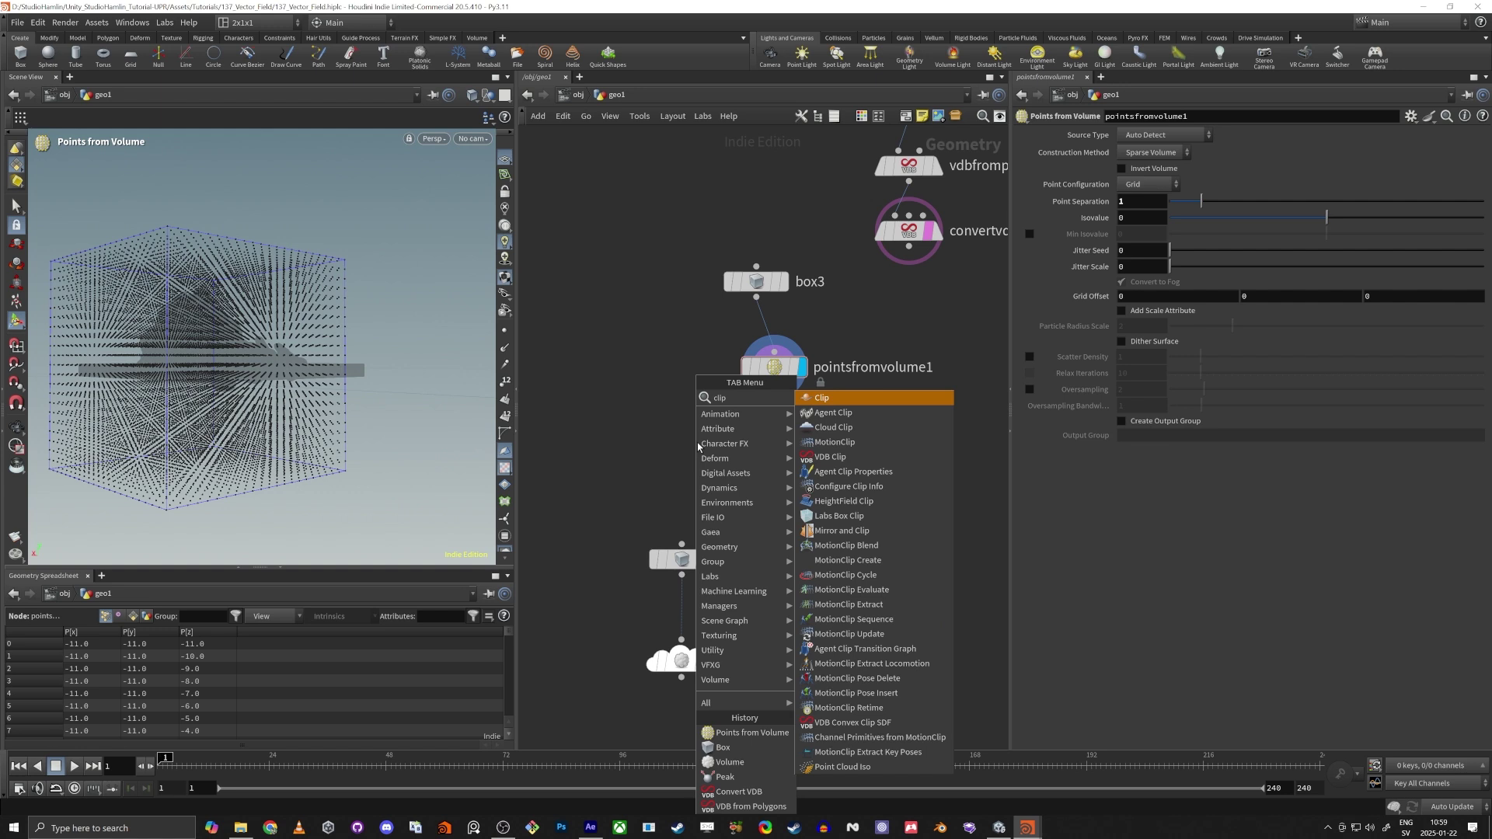
{"action": "key", "text": "Return"}
{"action": "scroll", "coordinate": [697, 442], "scroll_direction": "up", "scroll_amount": 2}
{"action": "left_click", "coordinate": [697, 441]}
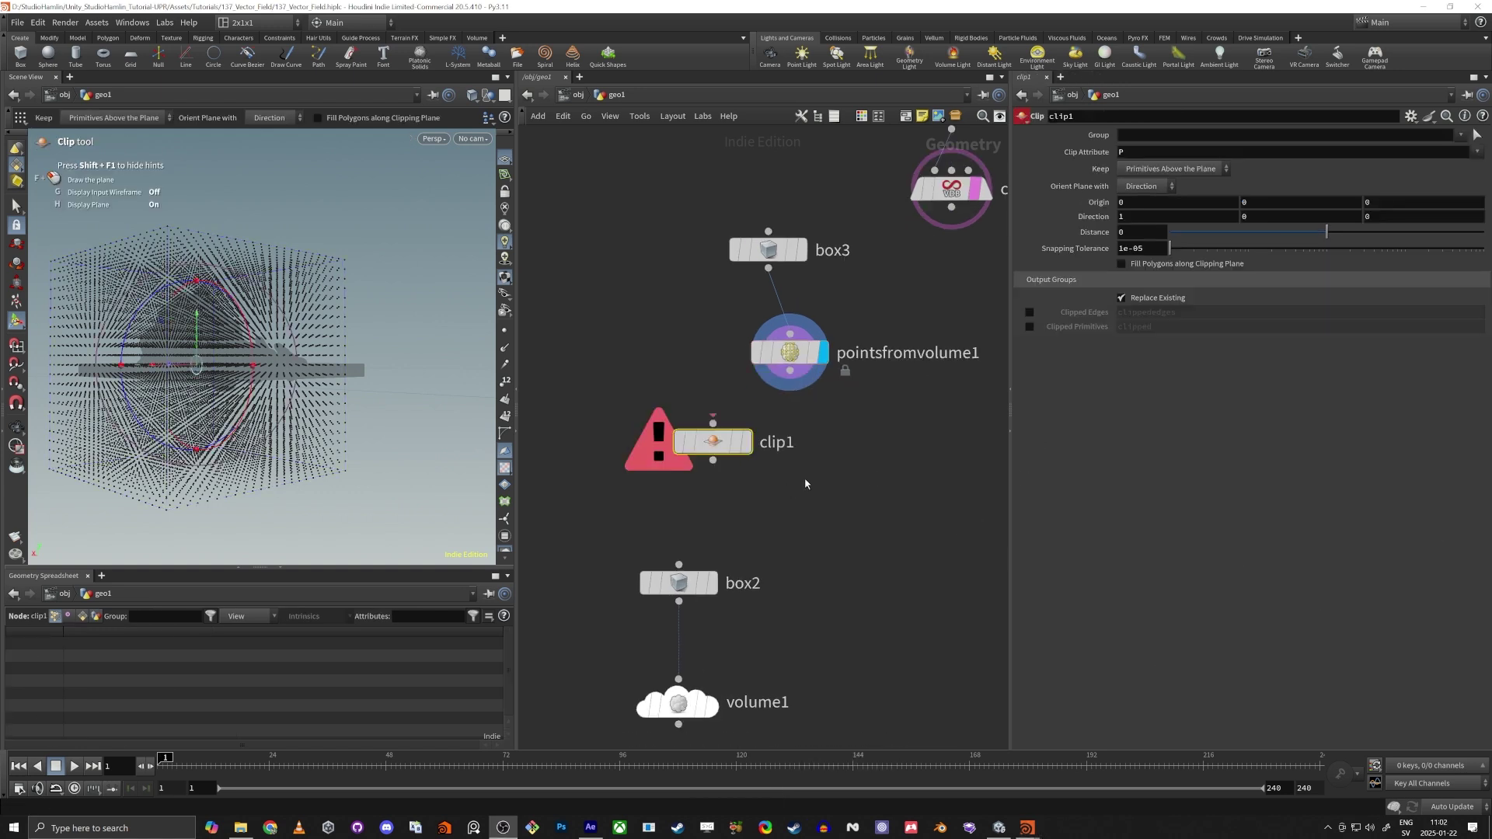
{"action": "left_click_drag", "start_coordinate": [790, 379], "coordinate": [784, 436]}
{"action": "left_click", "coordinate": [747, 442]}
{"action": "left_click_drag", "start_coordinate": [277, 379], "coordinate": [219, 407], "text": "alt"}
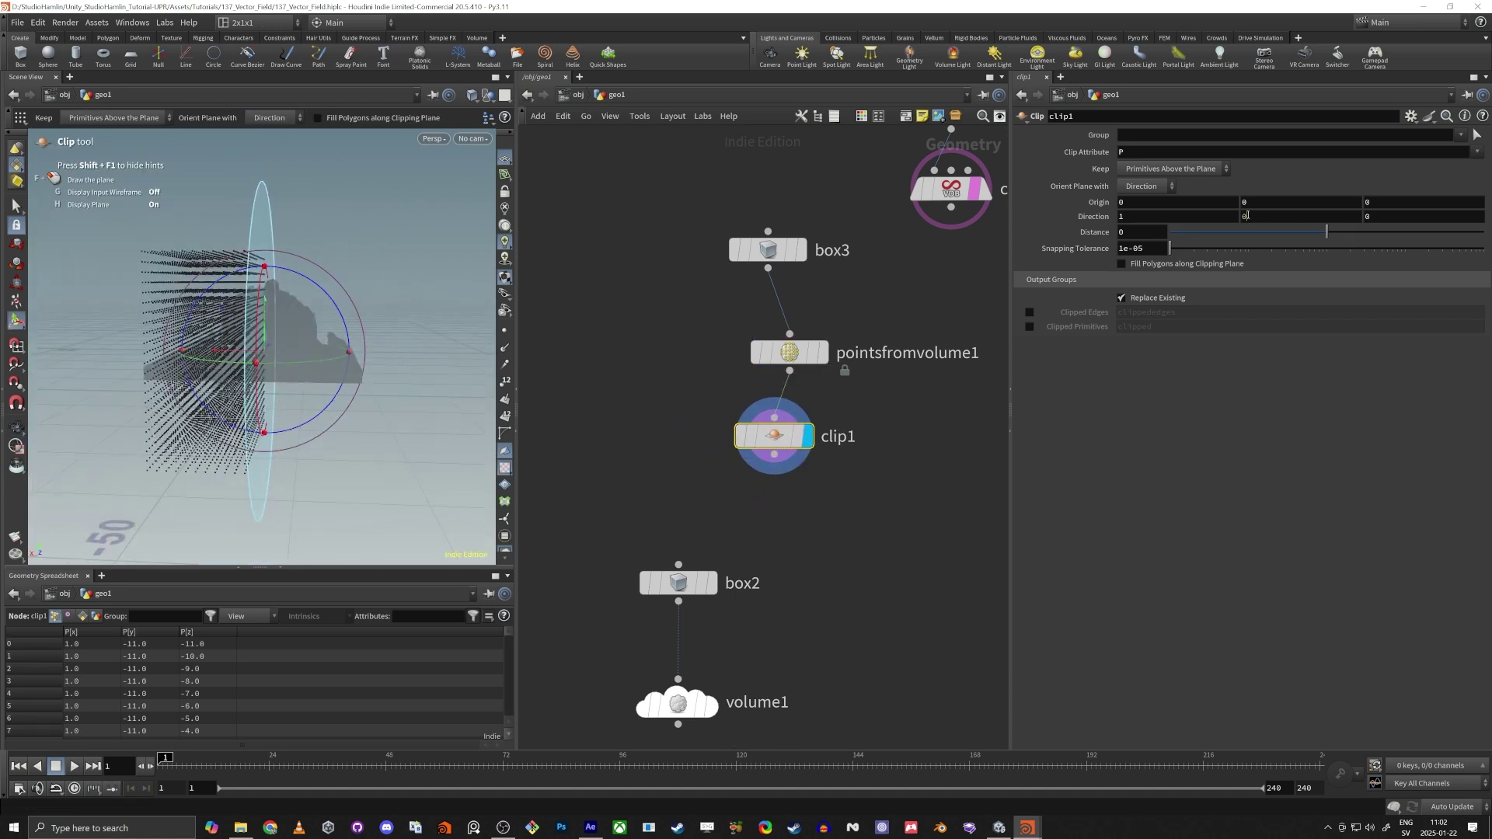
Set the Clip node's direction to 0, 1, 0 so it keeps the upper half of the point grid
{"action": "left_click", "coordinate": [1176, 216]}
{"action": "key", "text": "Tab"}
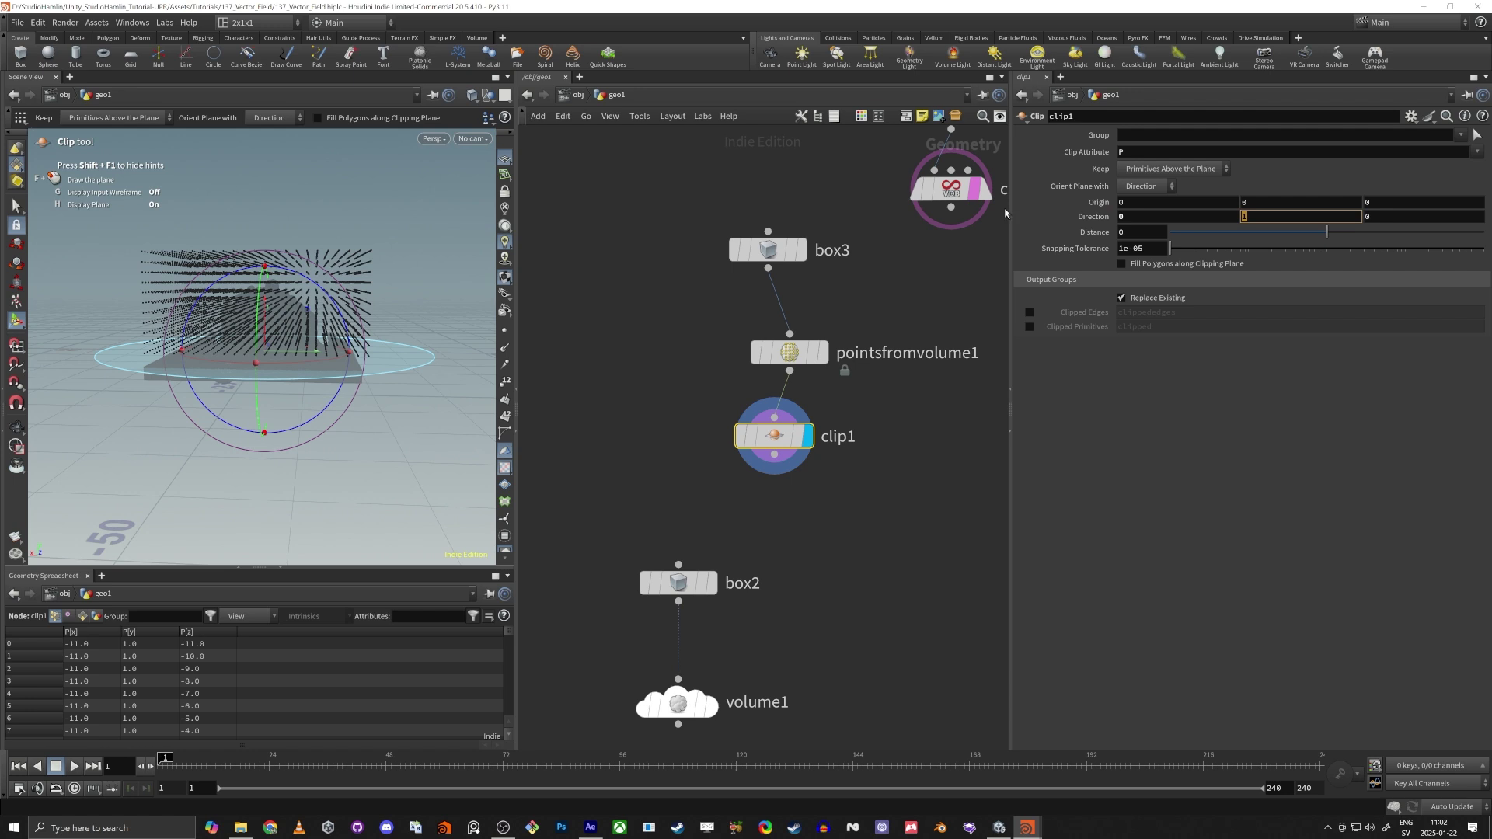
{"action": "left_click_drag", "start_coordinate": [224, 303], "coordinate": [182, 289], "text": "alt"}
{"action": "key", "text": "Return"}
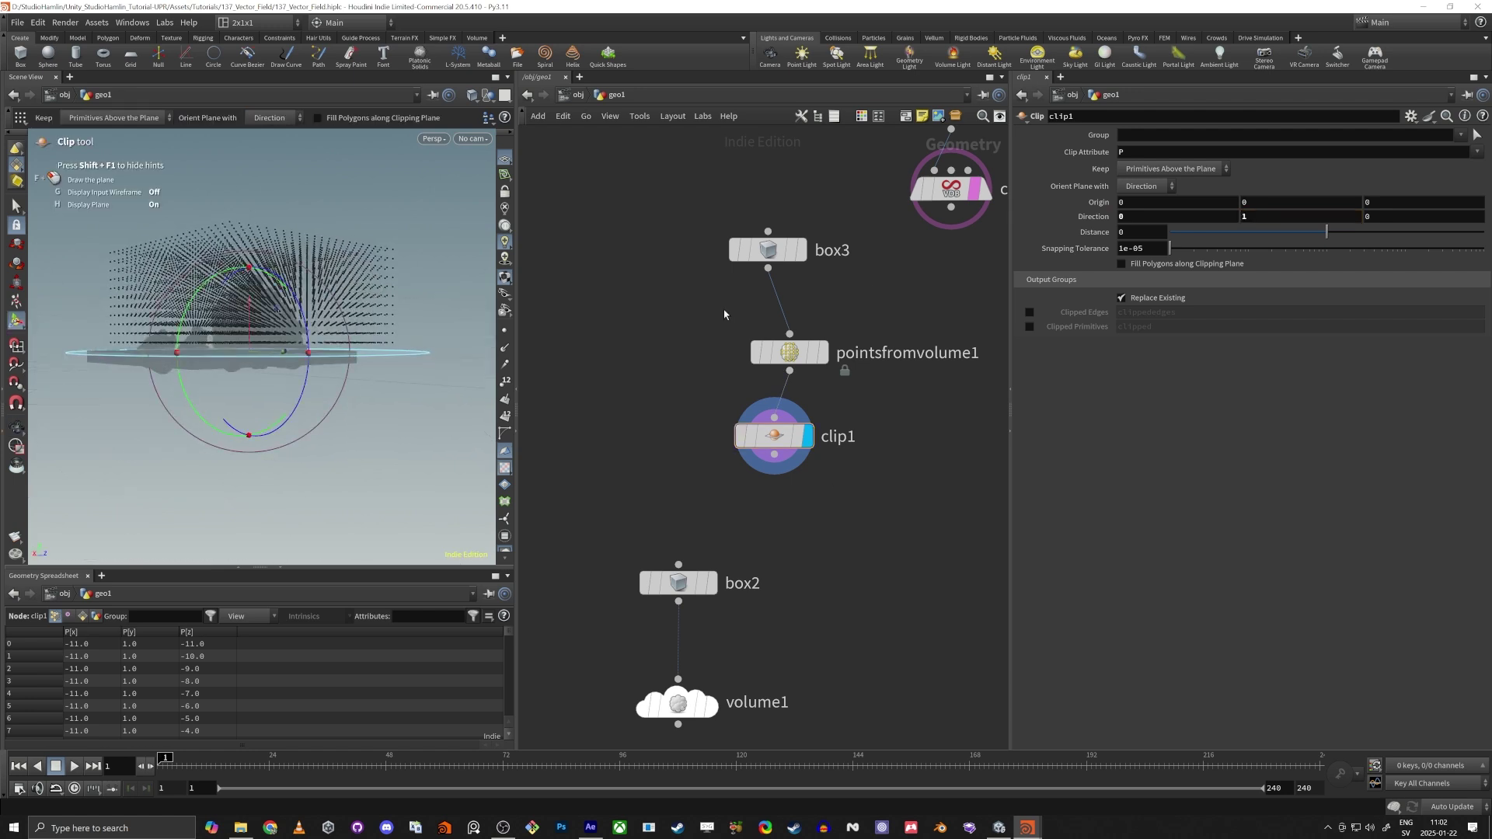
Undo the trial change to the clip direction and lower the clip plane's origin to Y -0.52
{"action": "middle_click_drag", "start_coordinate": [1249, 233], "coordinate": [1019, 249]}
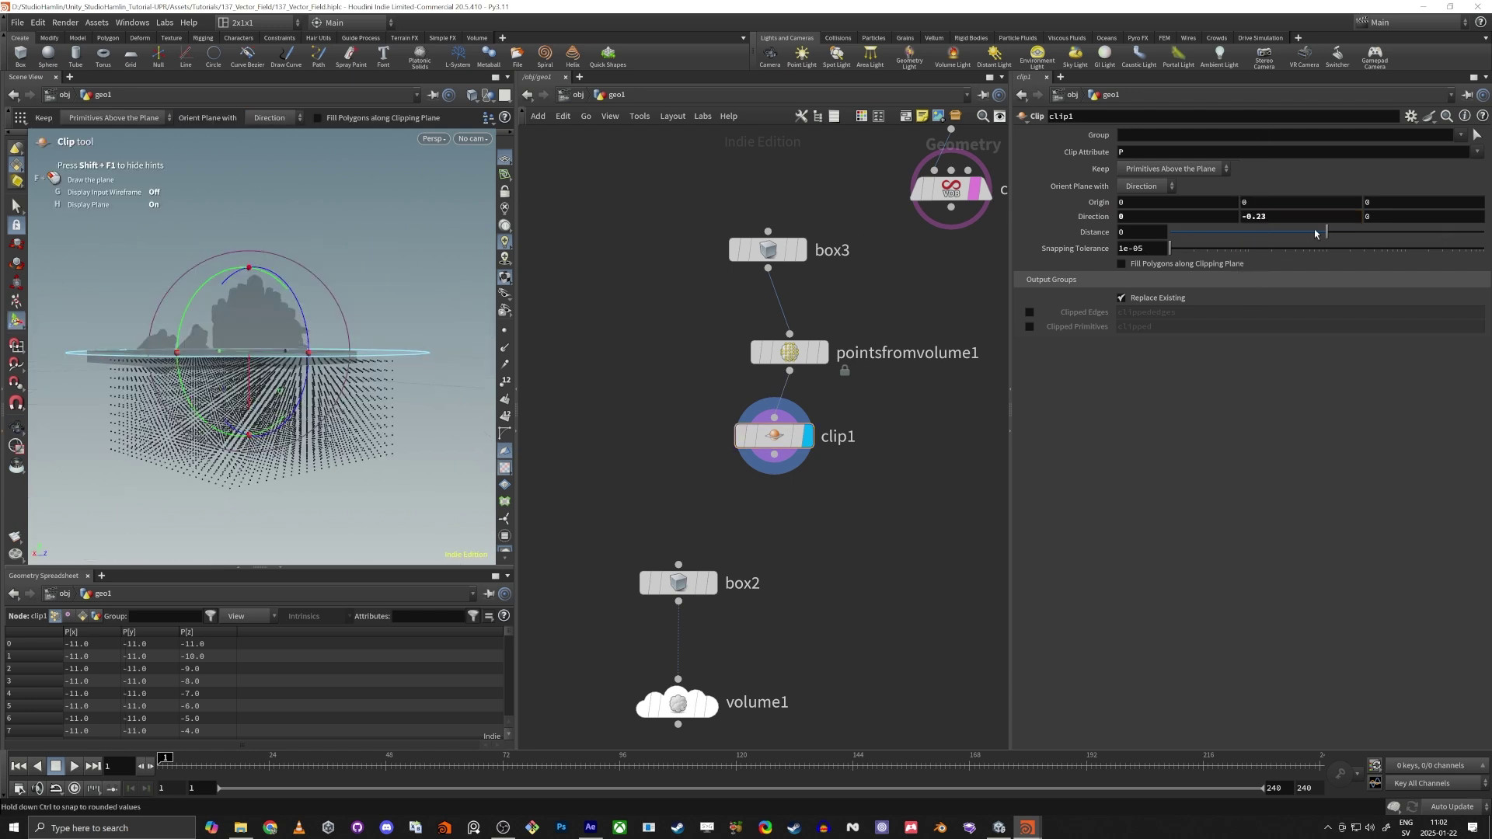
{"action": "key", "text": "ctrl+z"}
{"action": "middle_click_drag", "start_coordinate": [1300, 201], "coordinate": [1241, 204]}
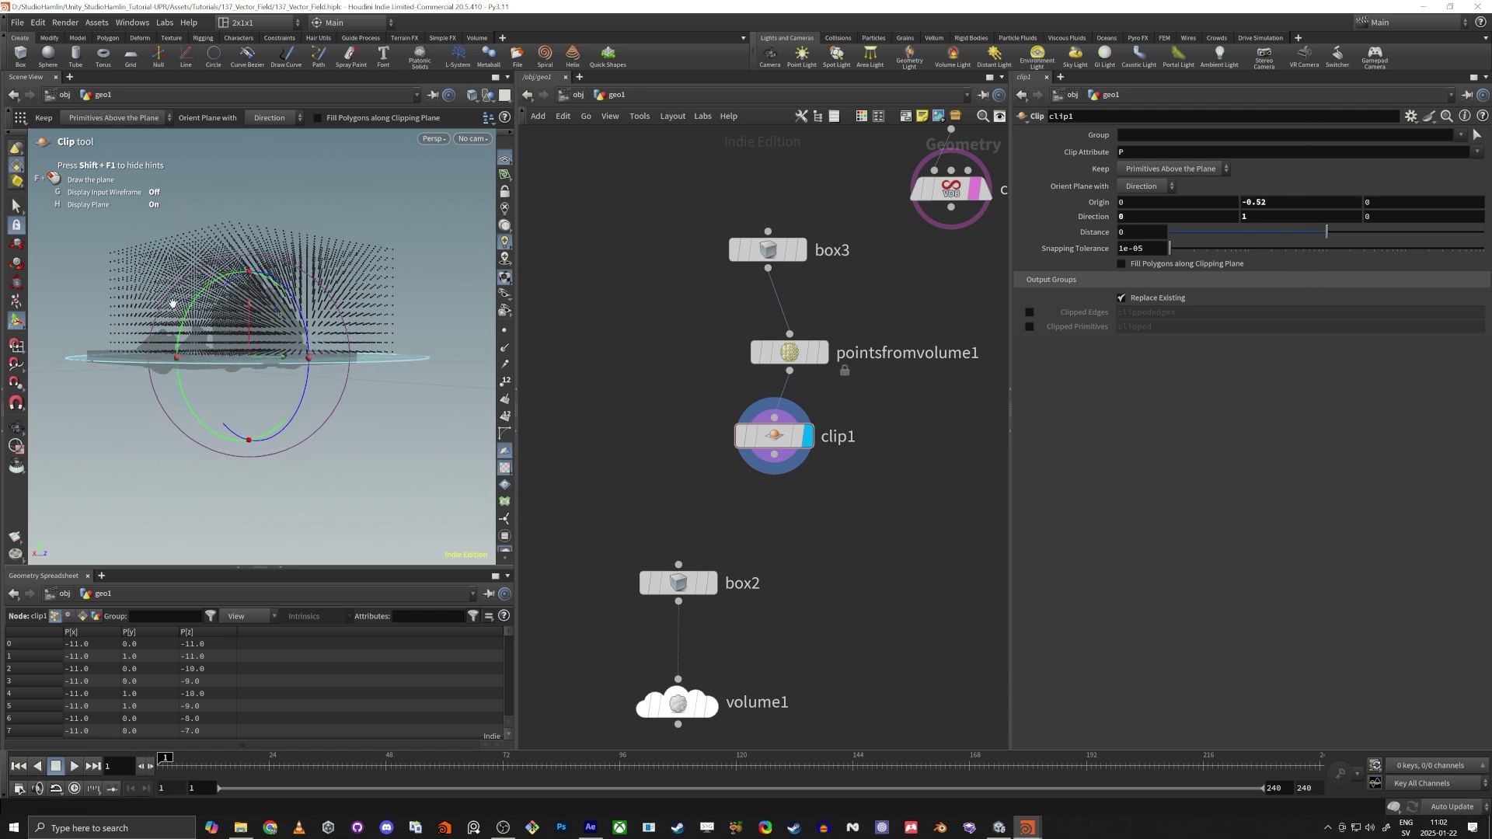
{"action": "left_click_drag", "start_coordinate": [172, 304], "coordinate": [152, 342], "text": "alt"}
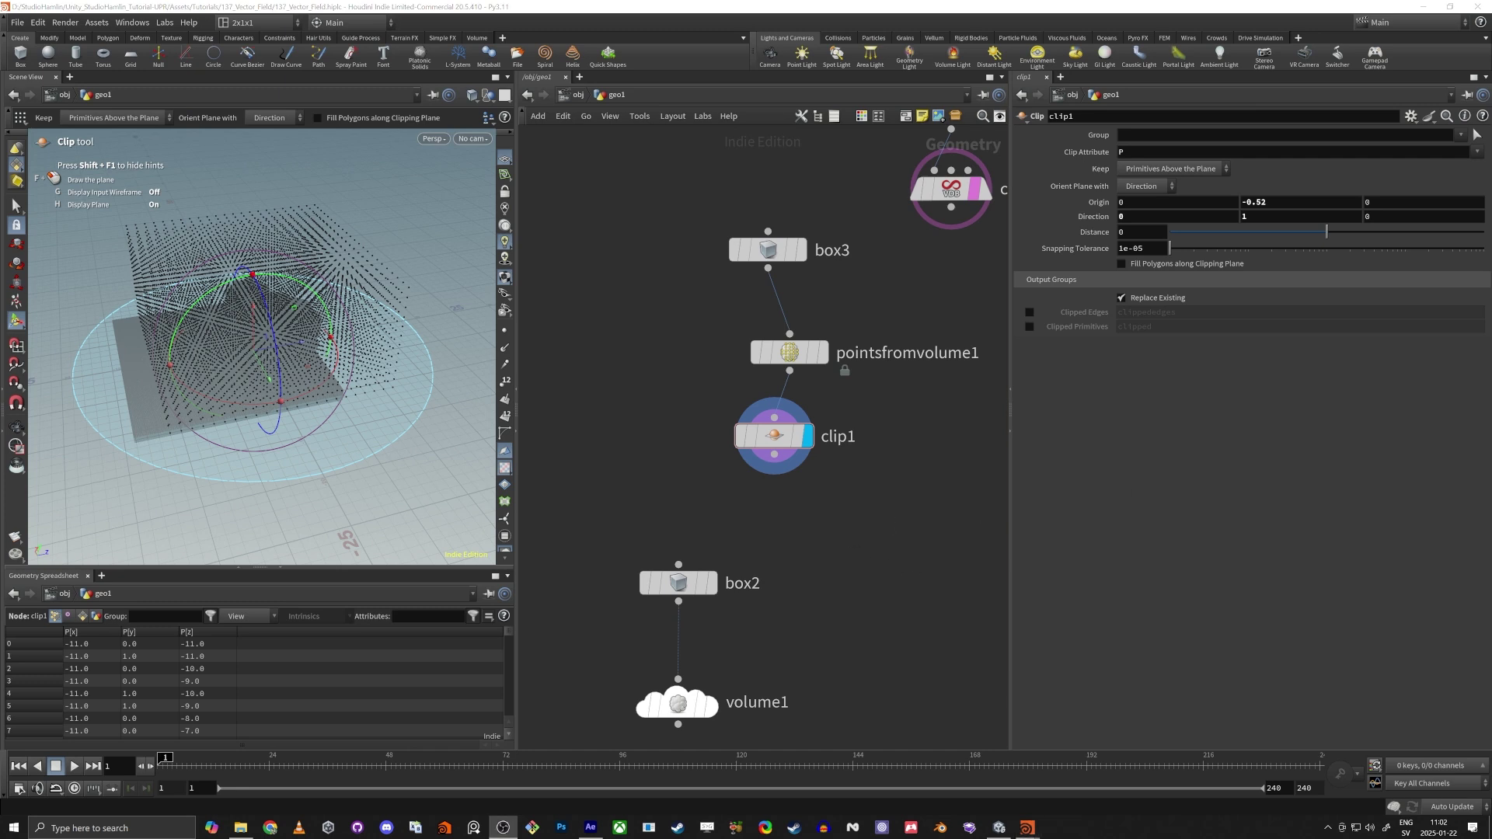
{"action": "key", "text": "Escape"}
{"action": "left_click_drag", "start_coordinate": [234, 332], "coordinate": [283, 387]}
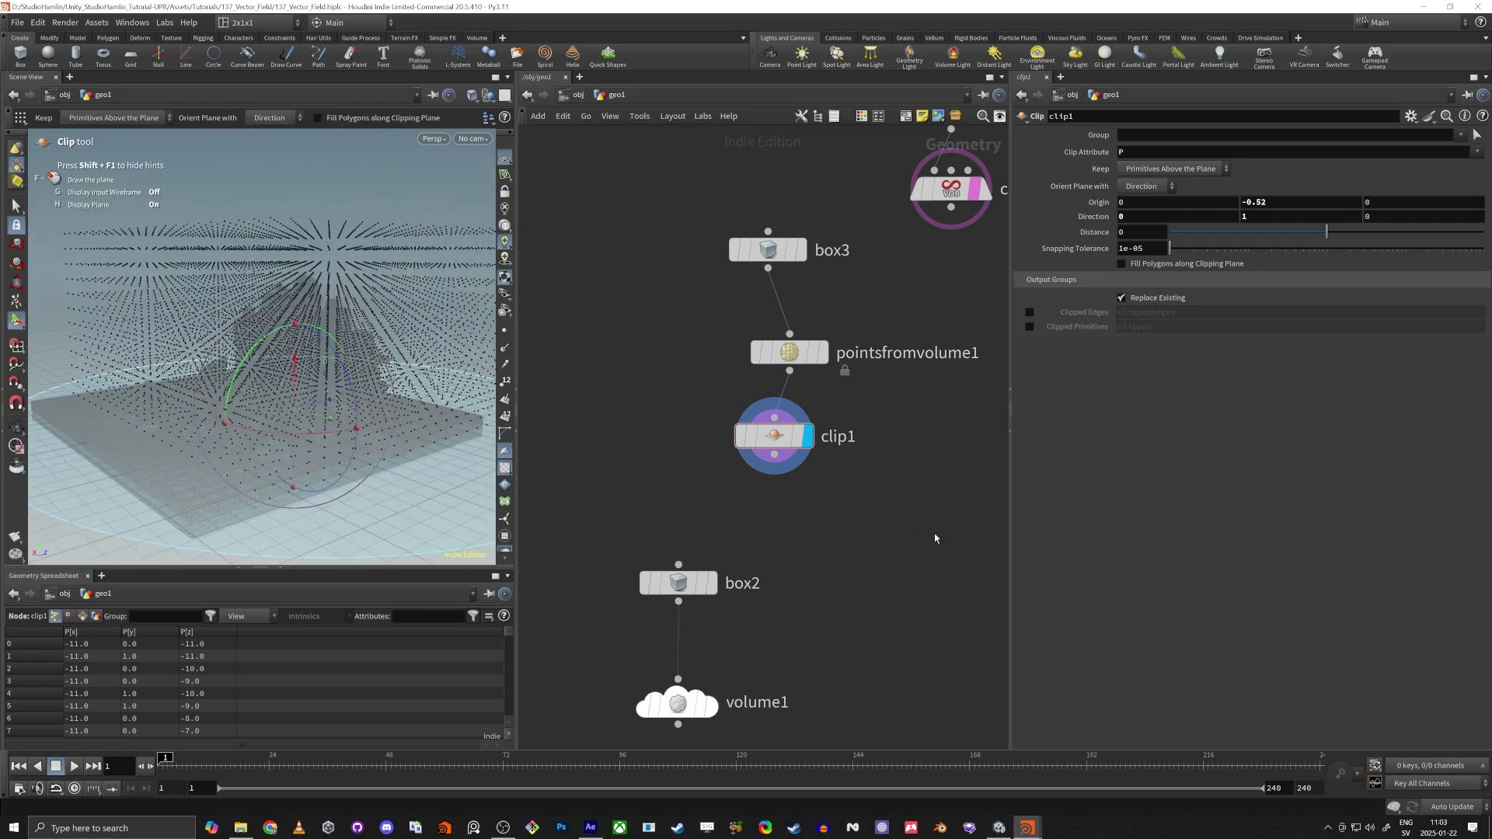
Add a Group node beside clip1 in the network
{"action": "middle_click_drag", "start_coordinate": [948, 547], "coordinate": [871, 546]}
{"action": "key", "text": "Tab"}
{"action": "type", "text": "group"}
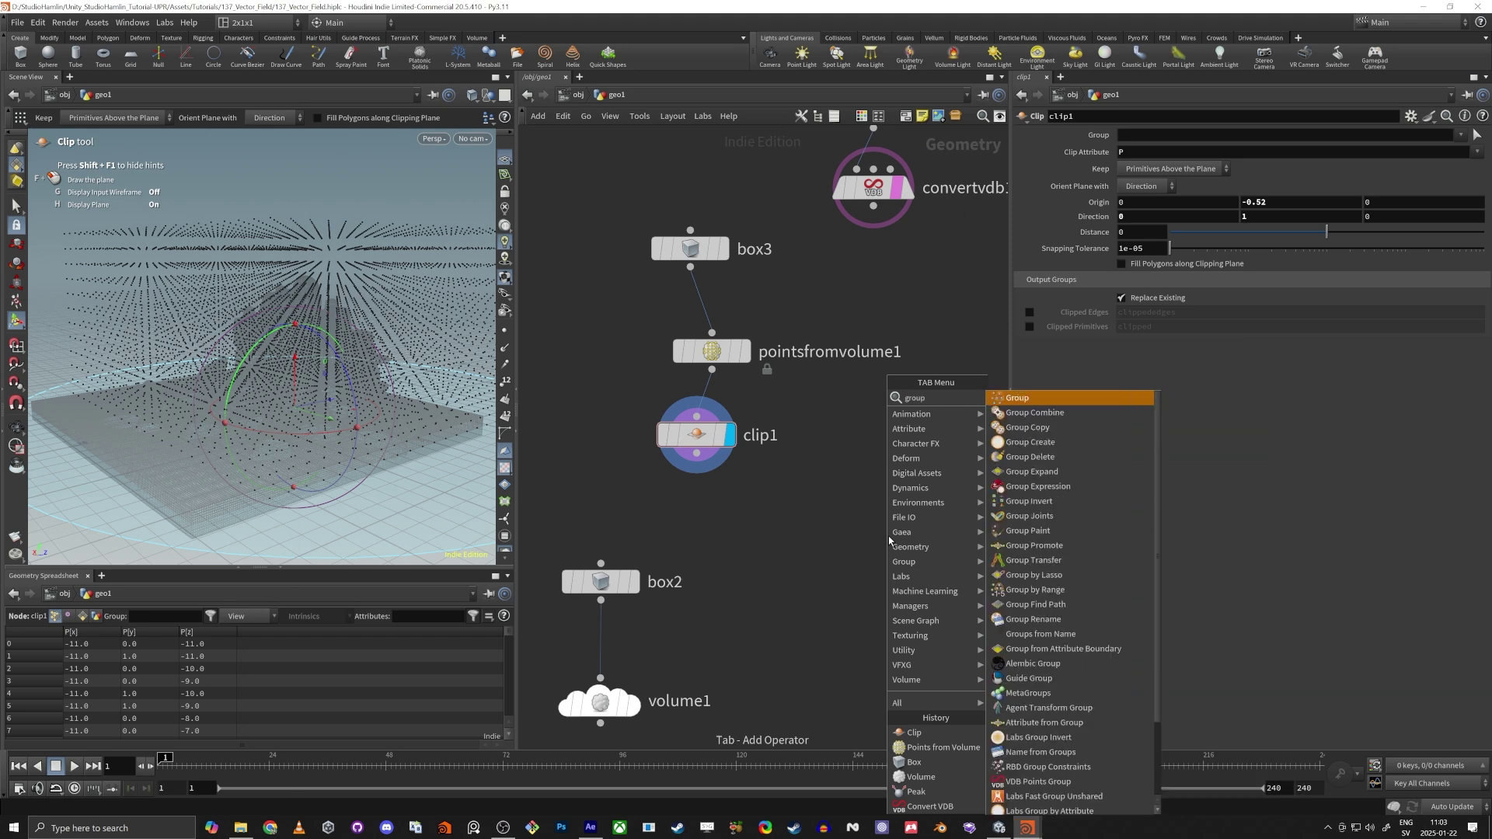
{"action": "key", "text": "Return"}
{"action": "left_click", "coordinate": [893, 536]}
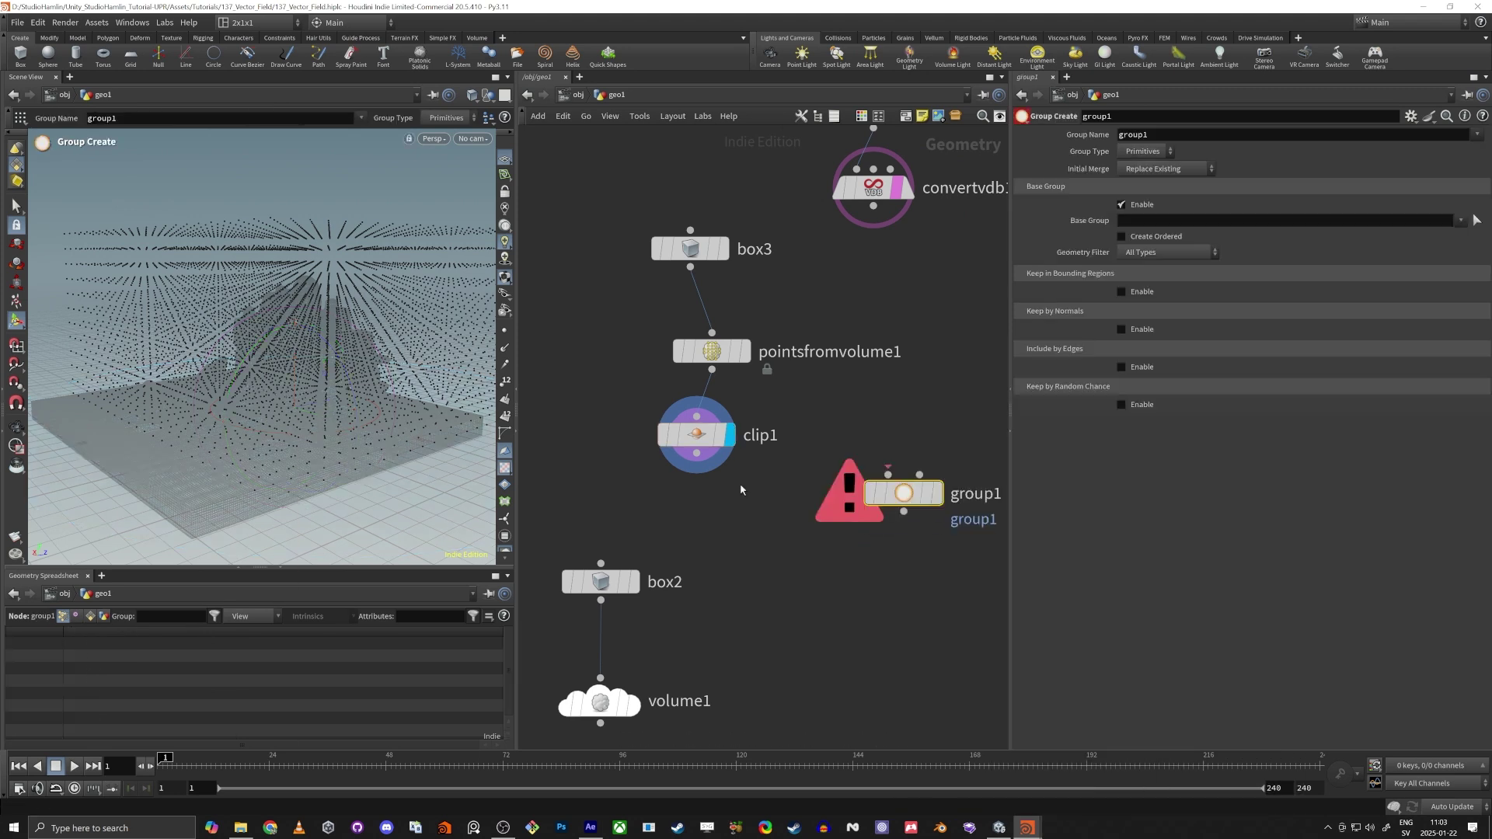
Display convertvdb1 and examine the cave mesh up close
{"action": "left_click_drag", "start_coordinate": [334, 386], "coordinate": [196, 347], "text": "alt"}
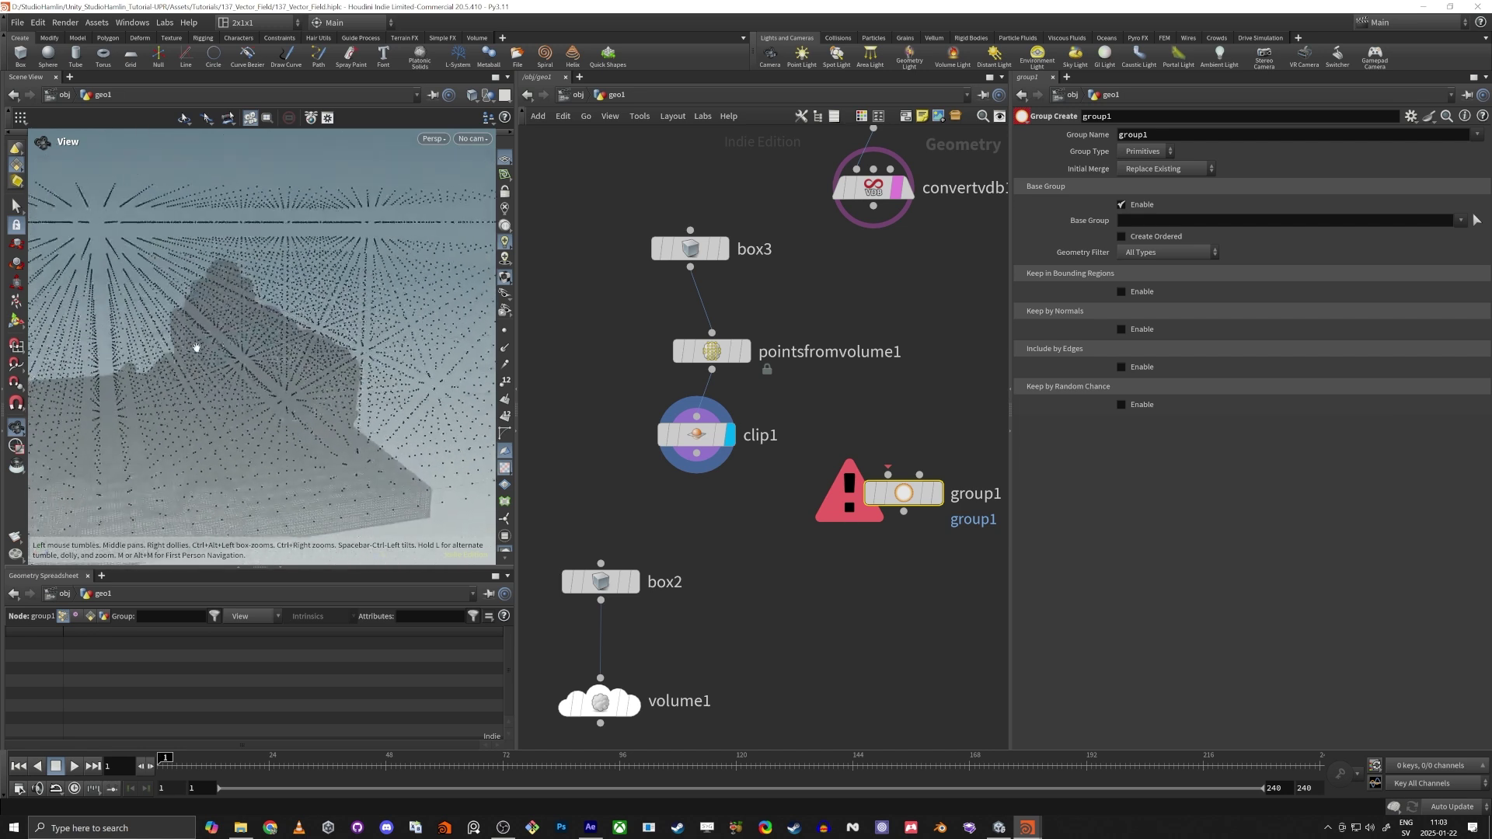
{"action": "left_click", "coordinate": [903, 196]}
{"action": "left_click", "coordinate": [903, 196]}
{"action": "left_click", "coordinate": [908, 190]}
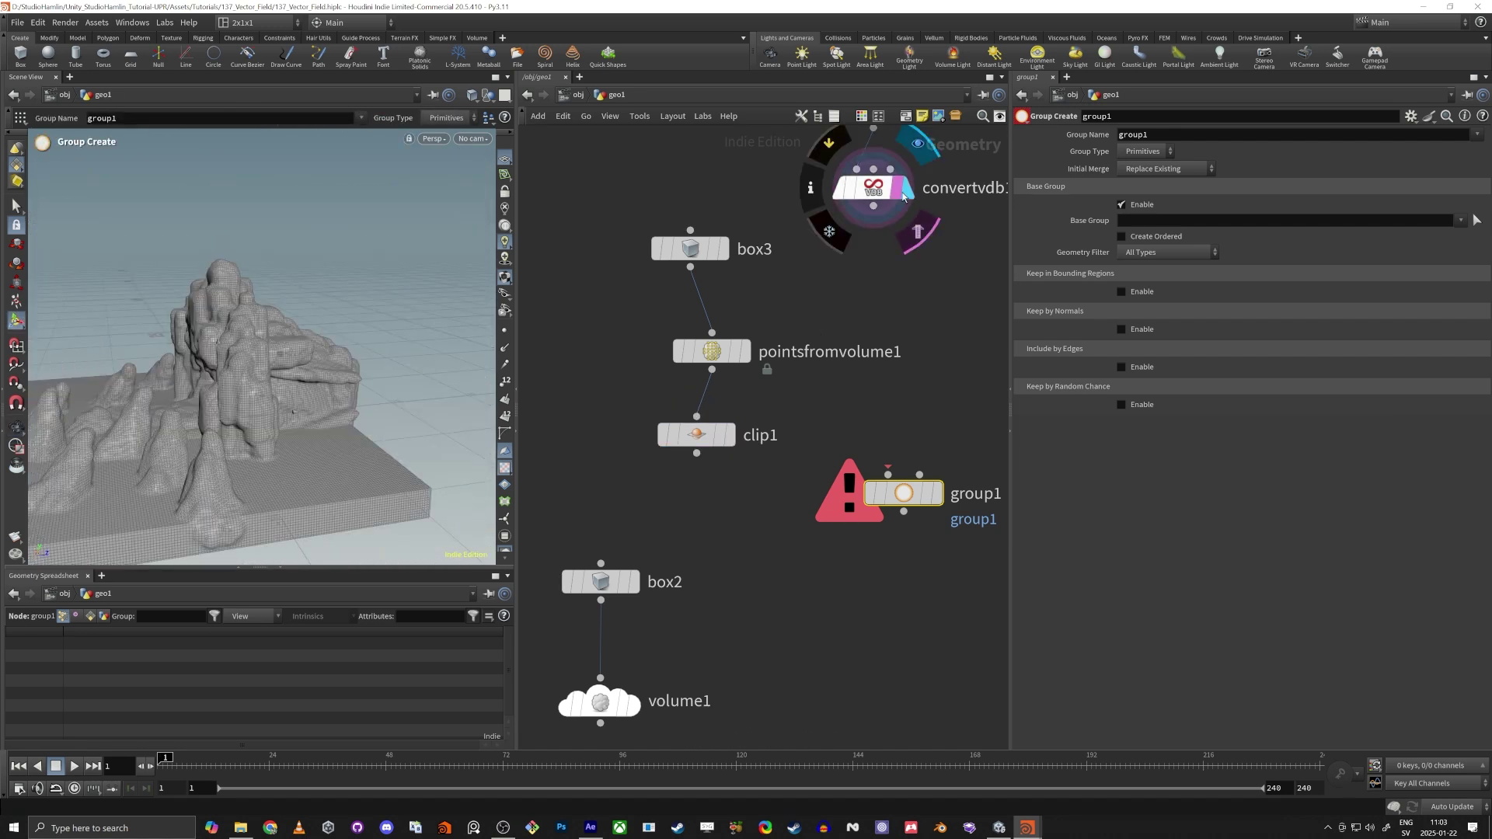
{"action": "left_click", "coordinate": [871, 189]}
{"action": "left_click_drag", "start_coordinate": [132, 365], "coordinate": [226, 383], "text": "alt"}
{"action": "right_click_drag", "start_coordinate": [226, 383], "coordinate": [321, 403], "text": "alt"}
{"action": "left_click_drag", "start_coordinate": [321, 404], "coordinate": [268, 404], "text": "alt"}
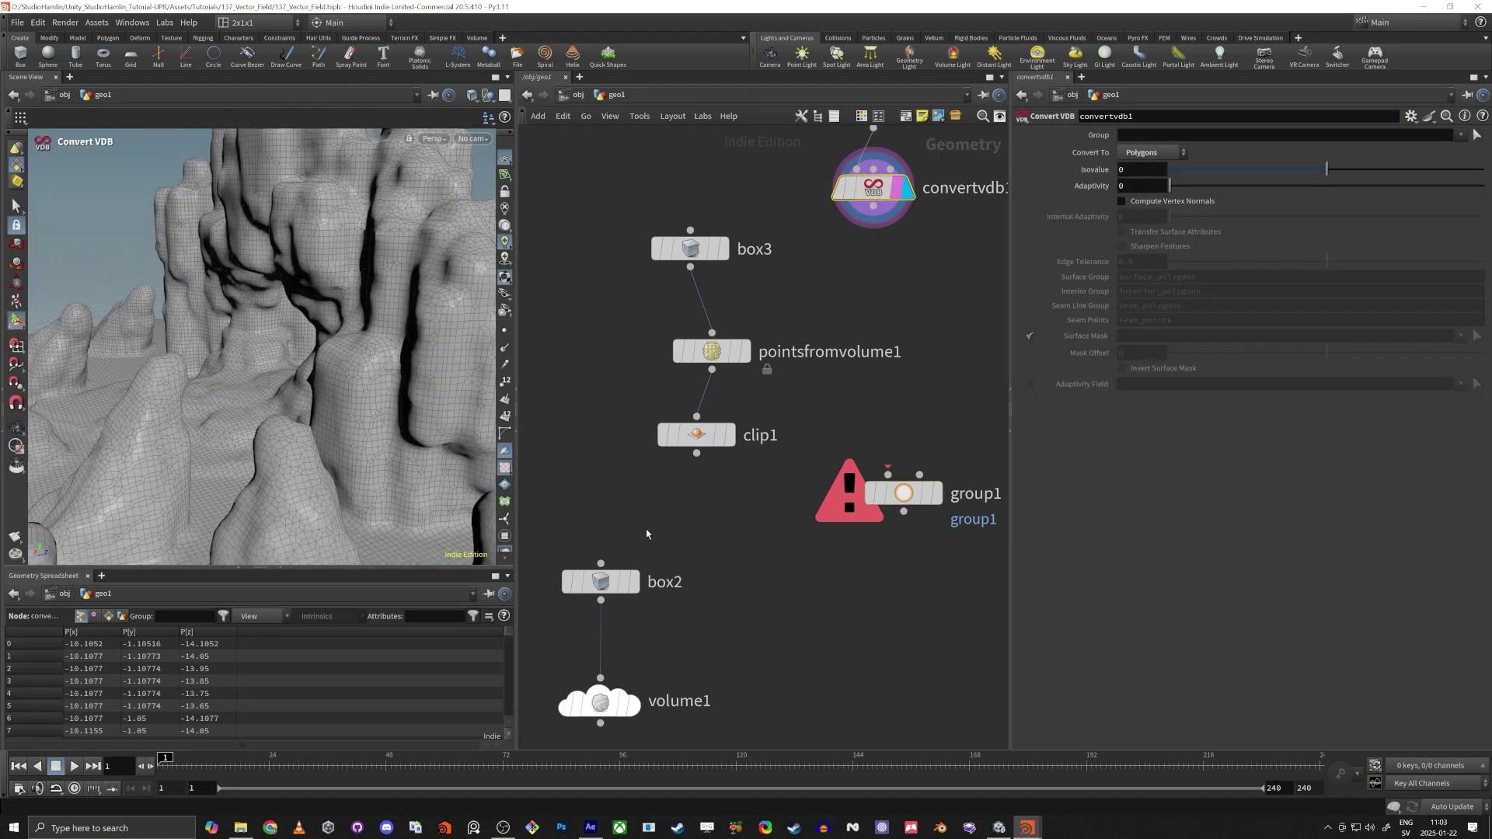
Feed group1 from clip1 first and convertvdb1 second, display group1 and turn off convertvdb1's template ghost
{"action": "left_click", "coordinate": [919, 475]}
{"action": "left_click", "coordinate": [732, 439]}
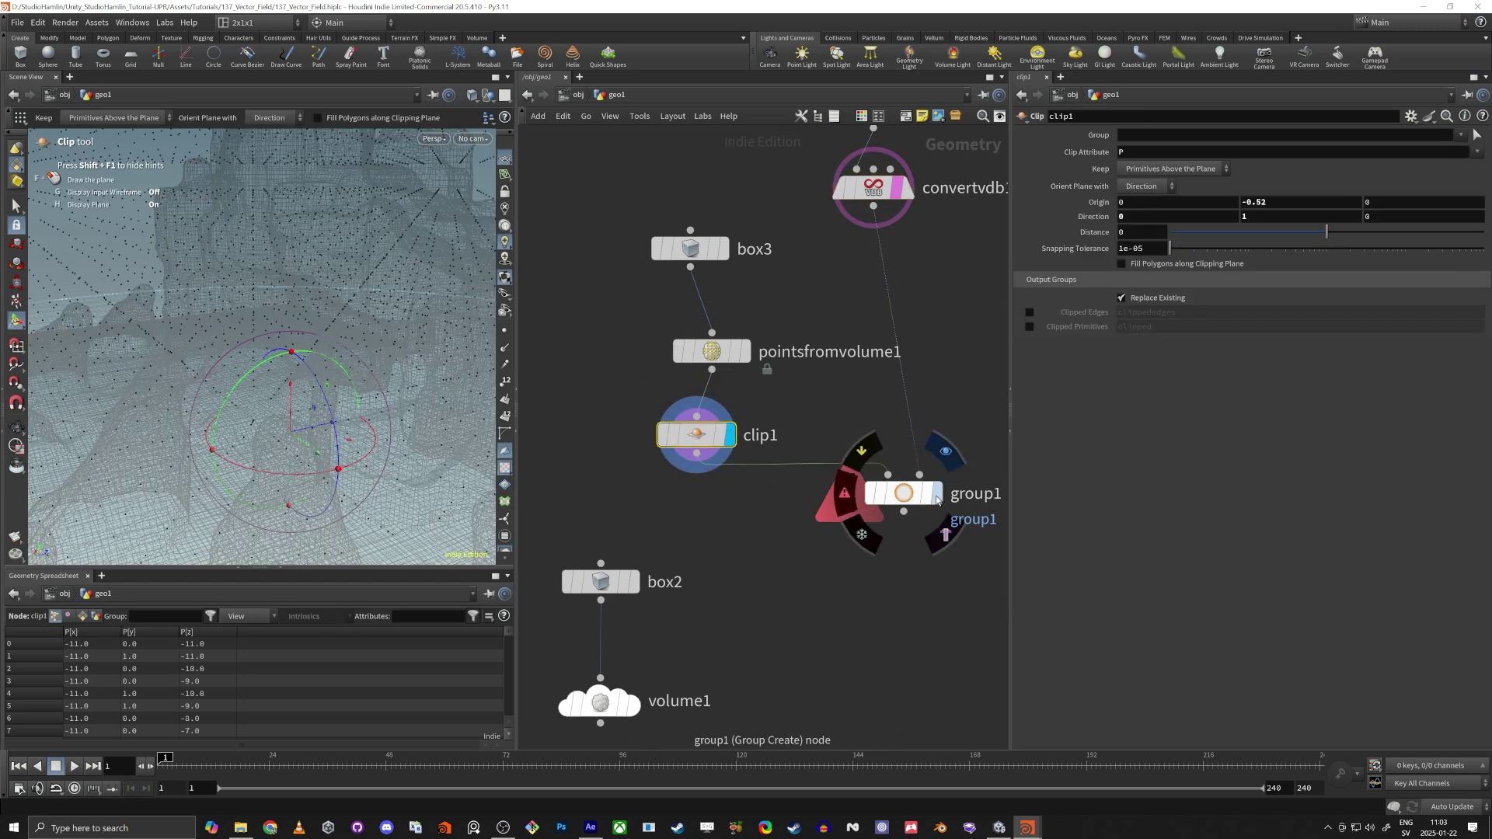
{"action": "left_click", "coordinate": [937, 493]}
{"action": "left_click_drag", "start_coordinate": [902, 495], "coordinate": [869, 515]}
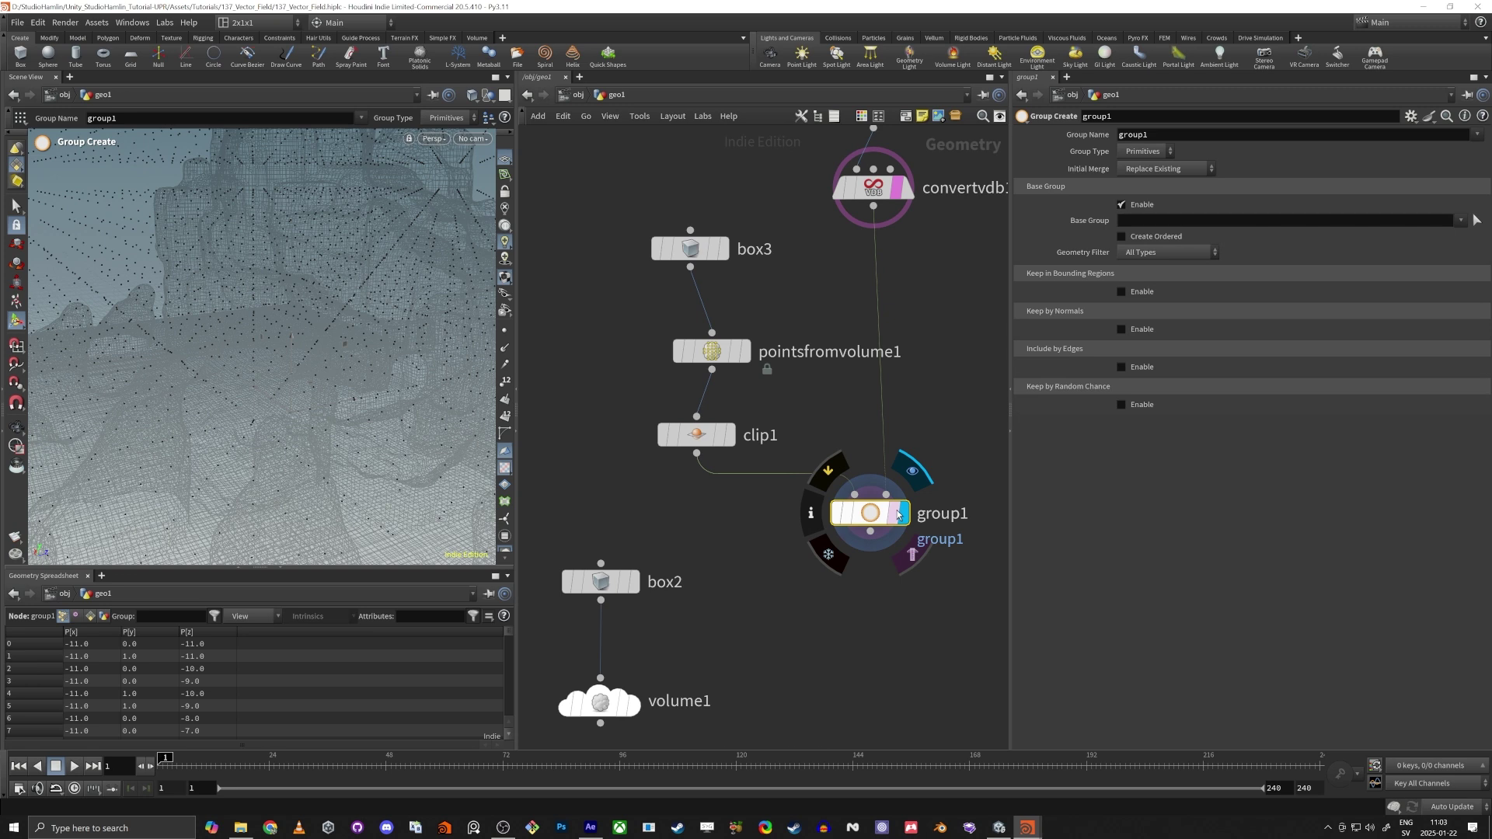
{"action": "left_click", "coordinate": [902, 187]}
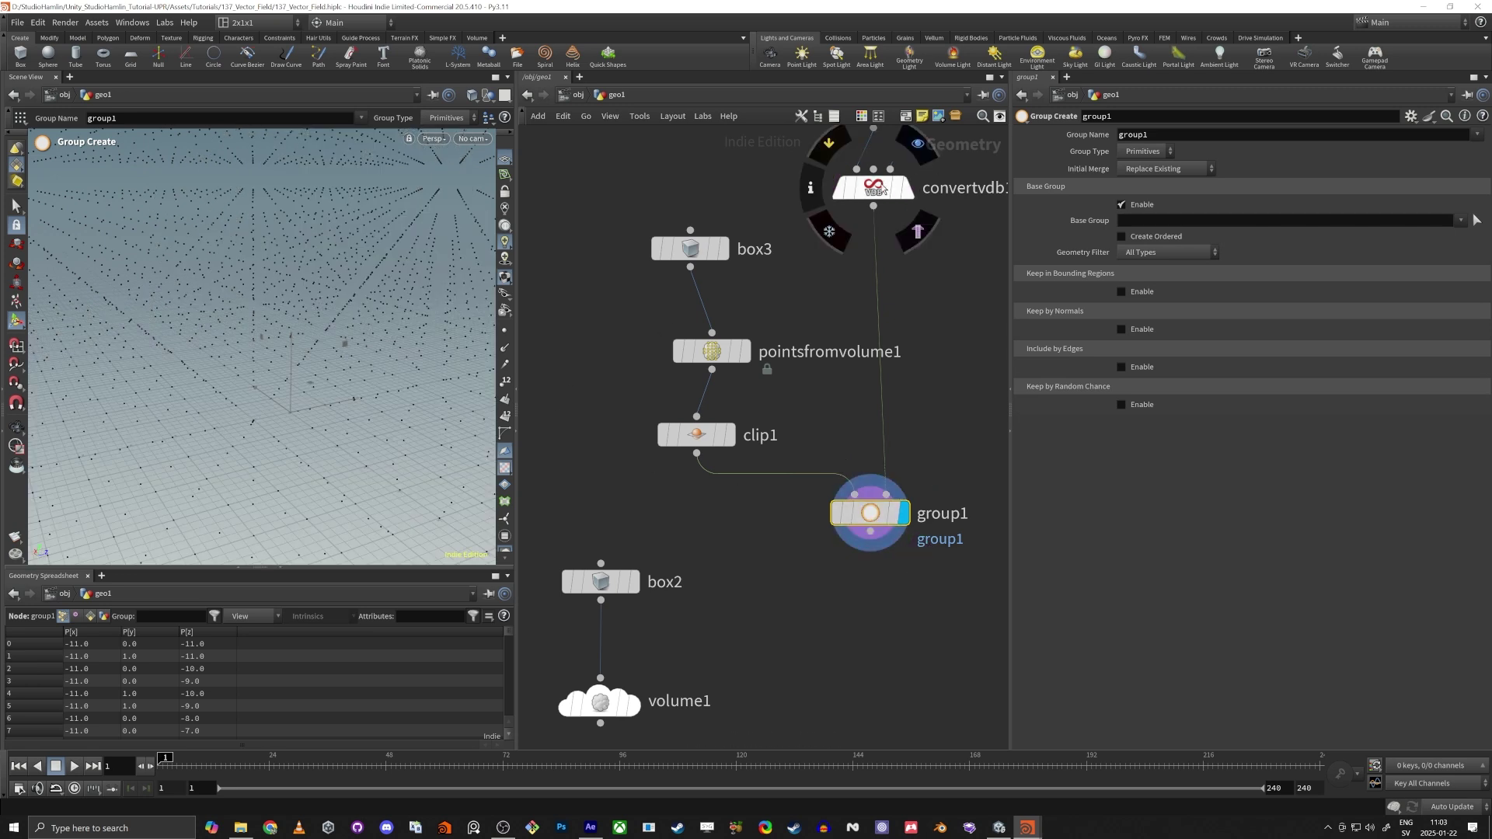
{"action": "left_click_drag", "start_coordinate": [884, 514], "coordinate": [861, 528]}
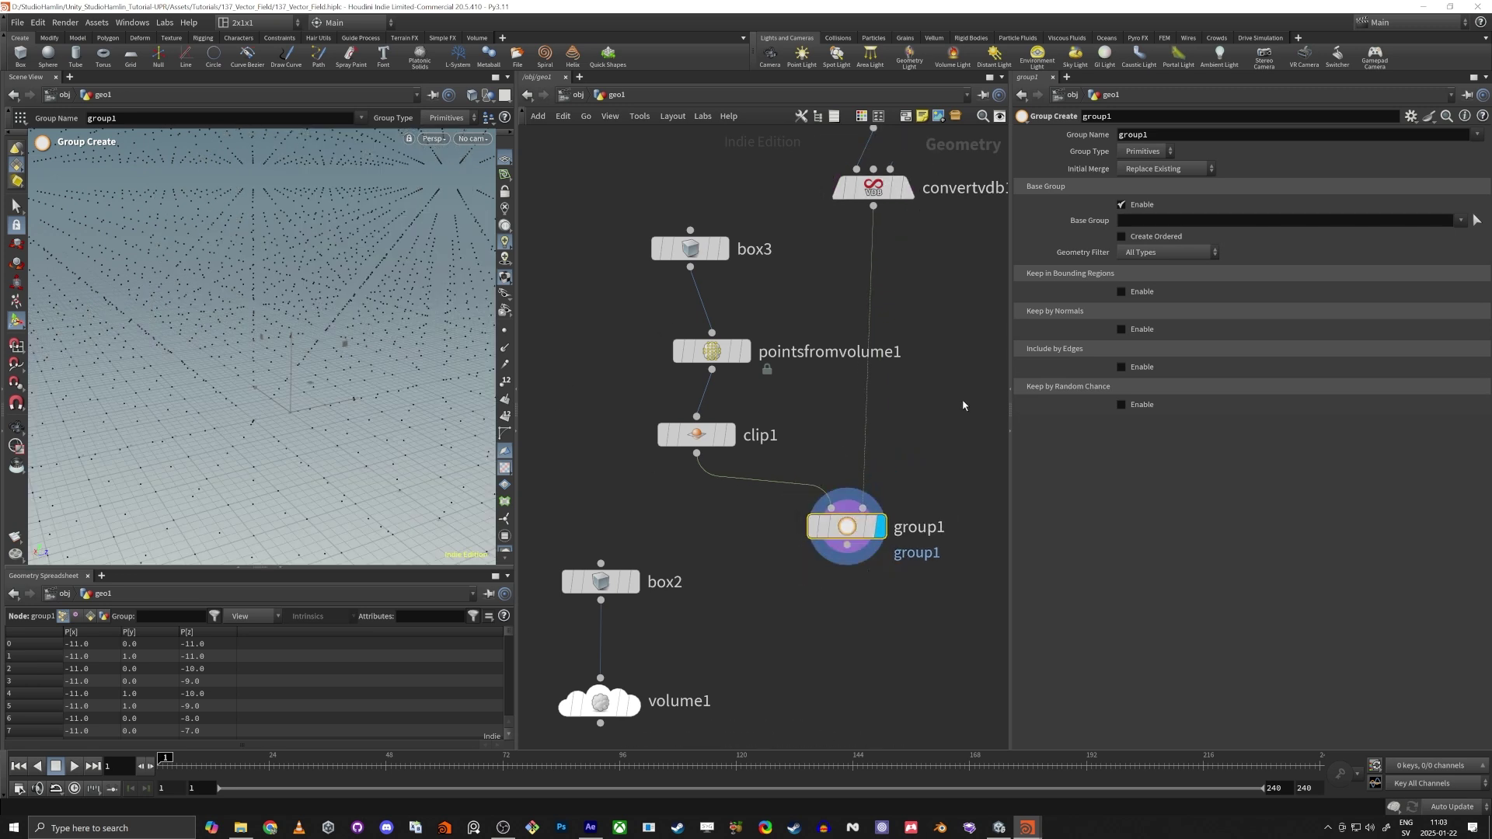
Set group1's group type to Points and name the group del
{"action": "left_click", "coordinate": [1143, 151]}
{"action": "left_click", "coordinate": [1142, 177]}
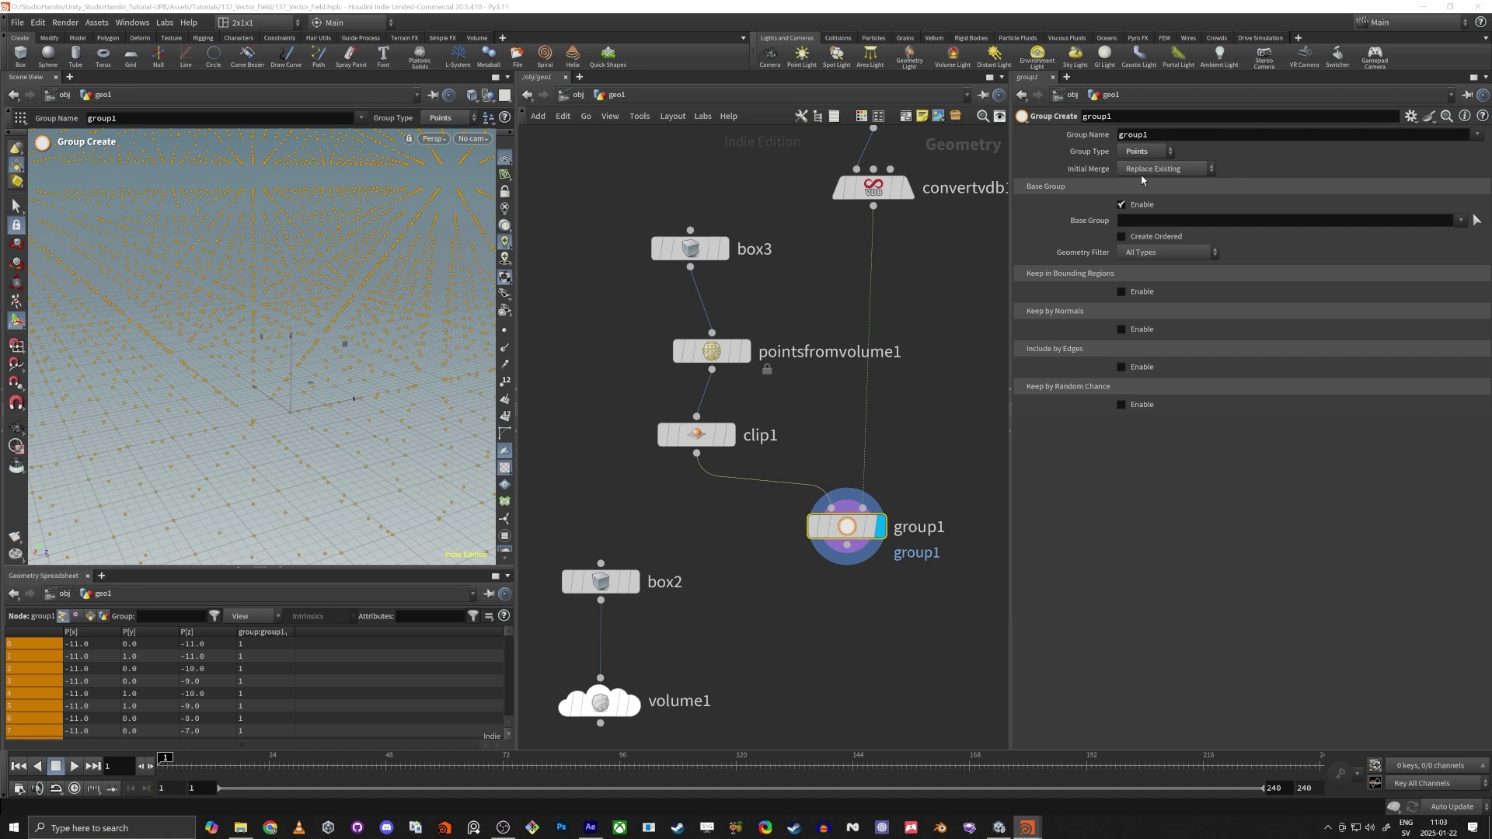
{"action": "double_click", "coordinate": [1162, 137]}
{"action": "type", "text": "del"}
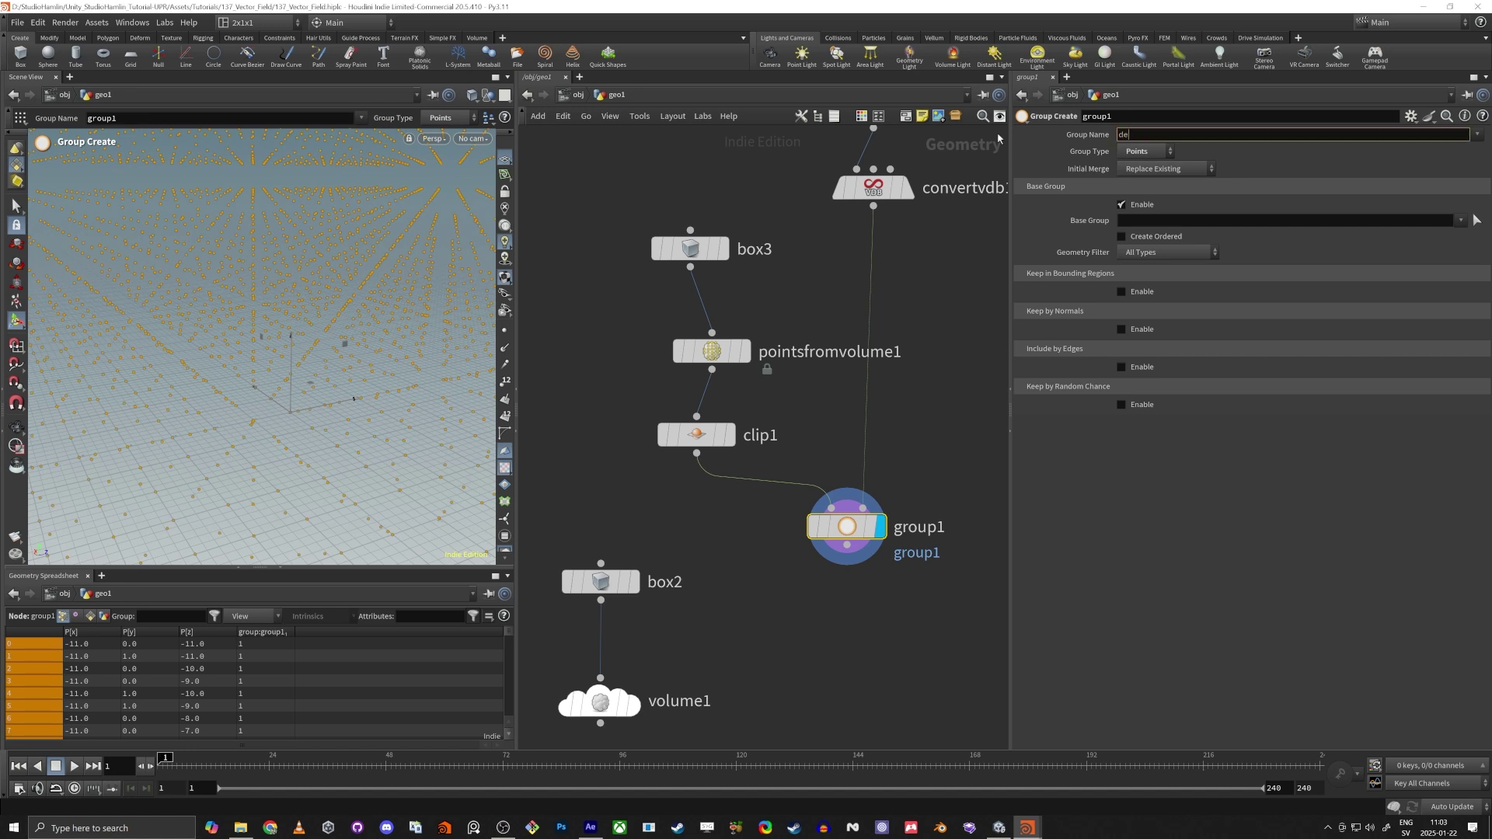
{"action": "key", "text": "Return"}
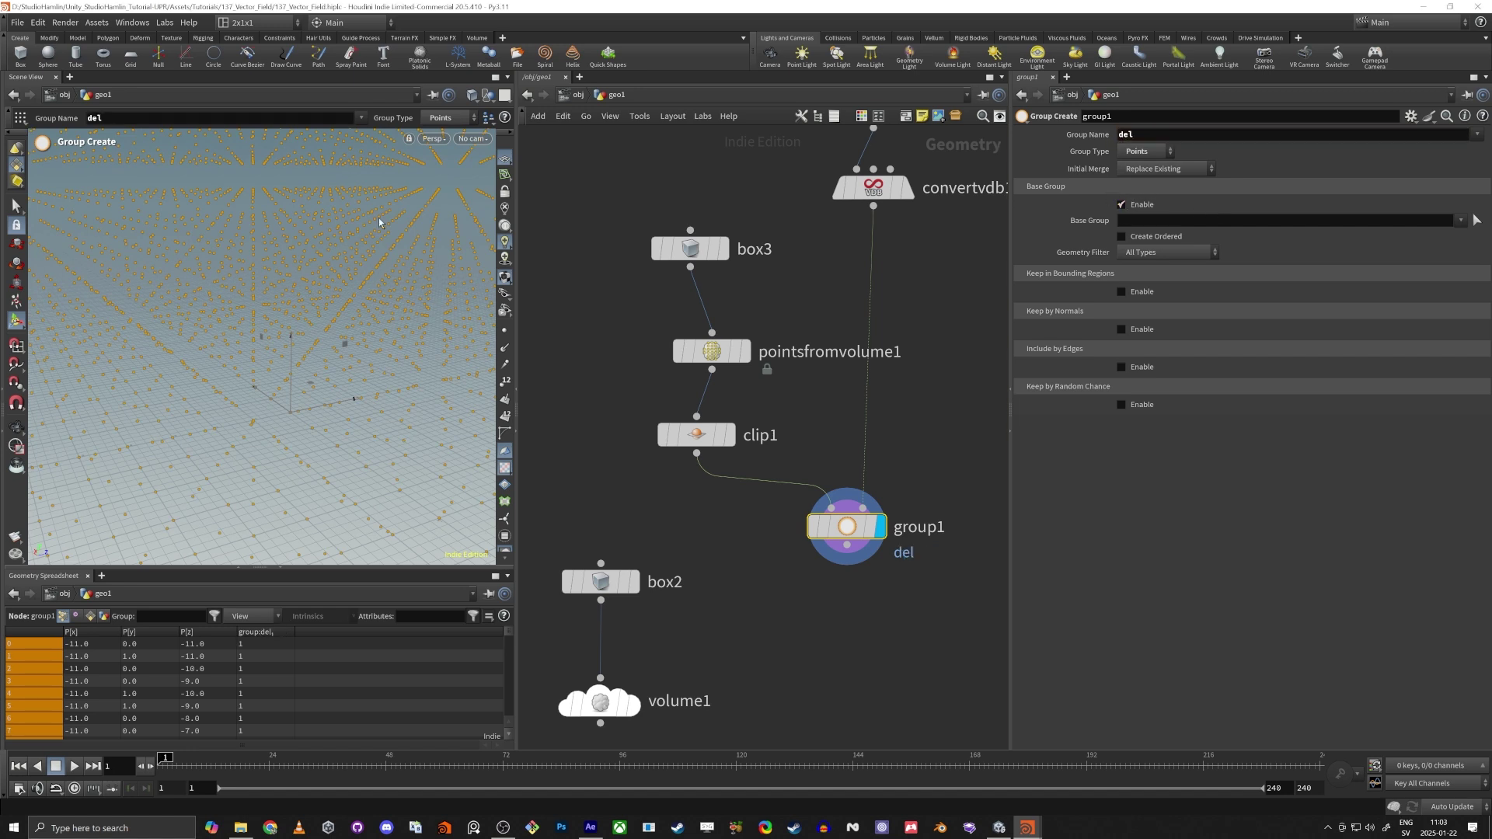
Disable group1's base group and keep points in bounding regions using the Bounding Object type
{"action": "left_click", "coordinate": [1122, 204]}
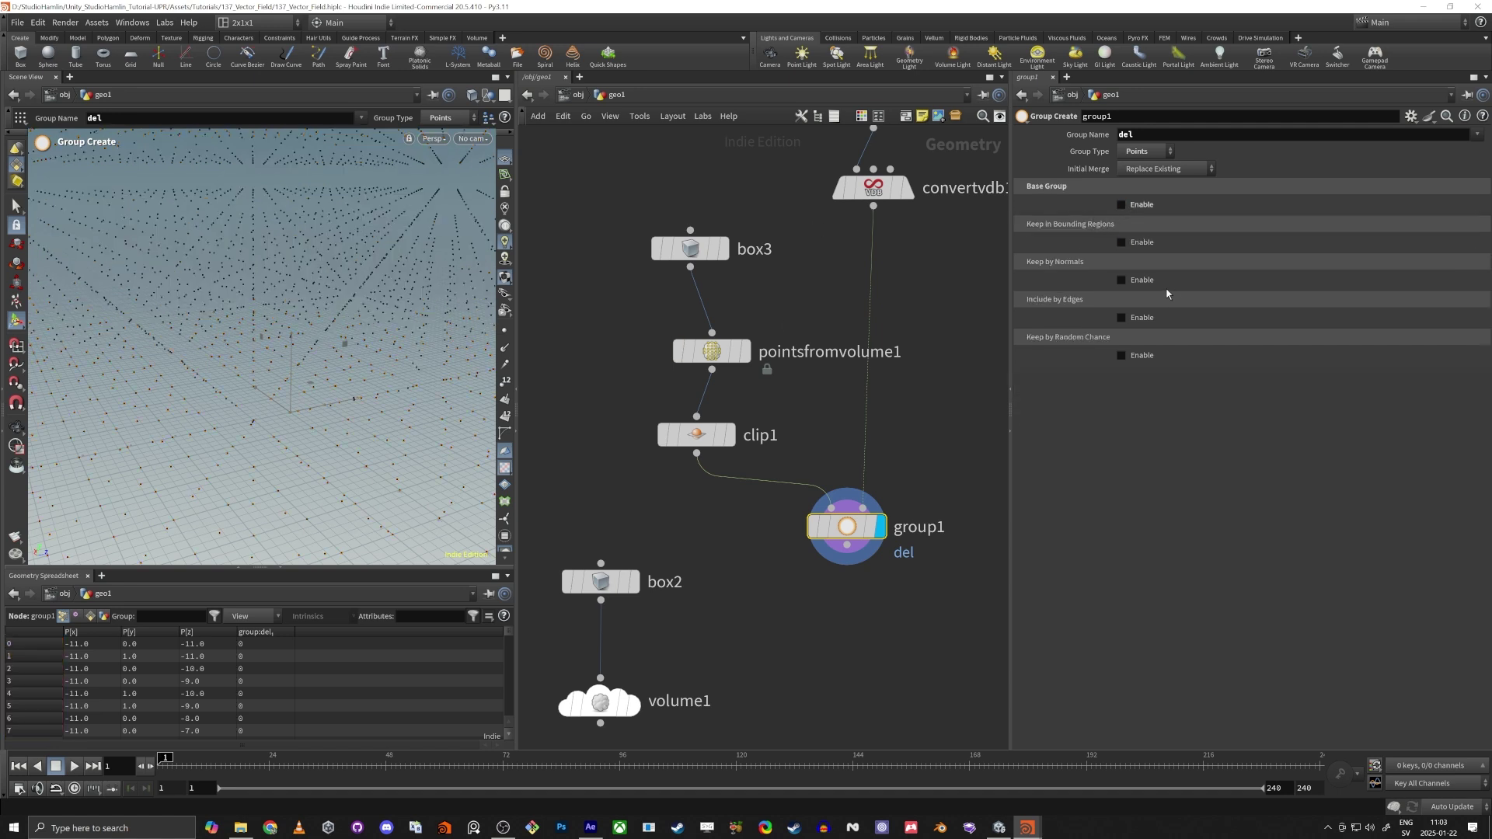
{"action": "left_click", "coordinate": [1121, 243]}
{"action": "left_click", "coordinate": [1137, 259]}
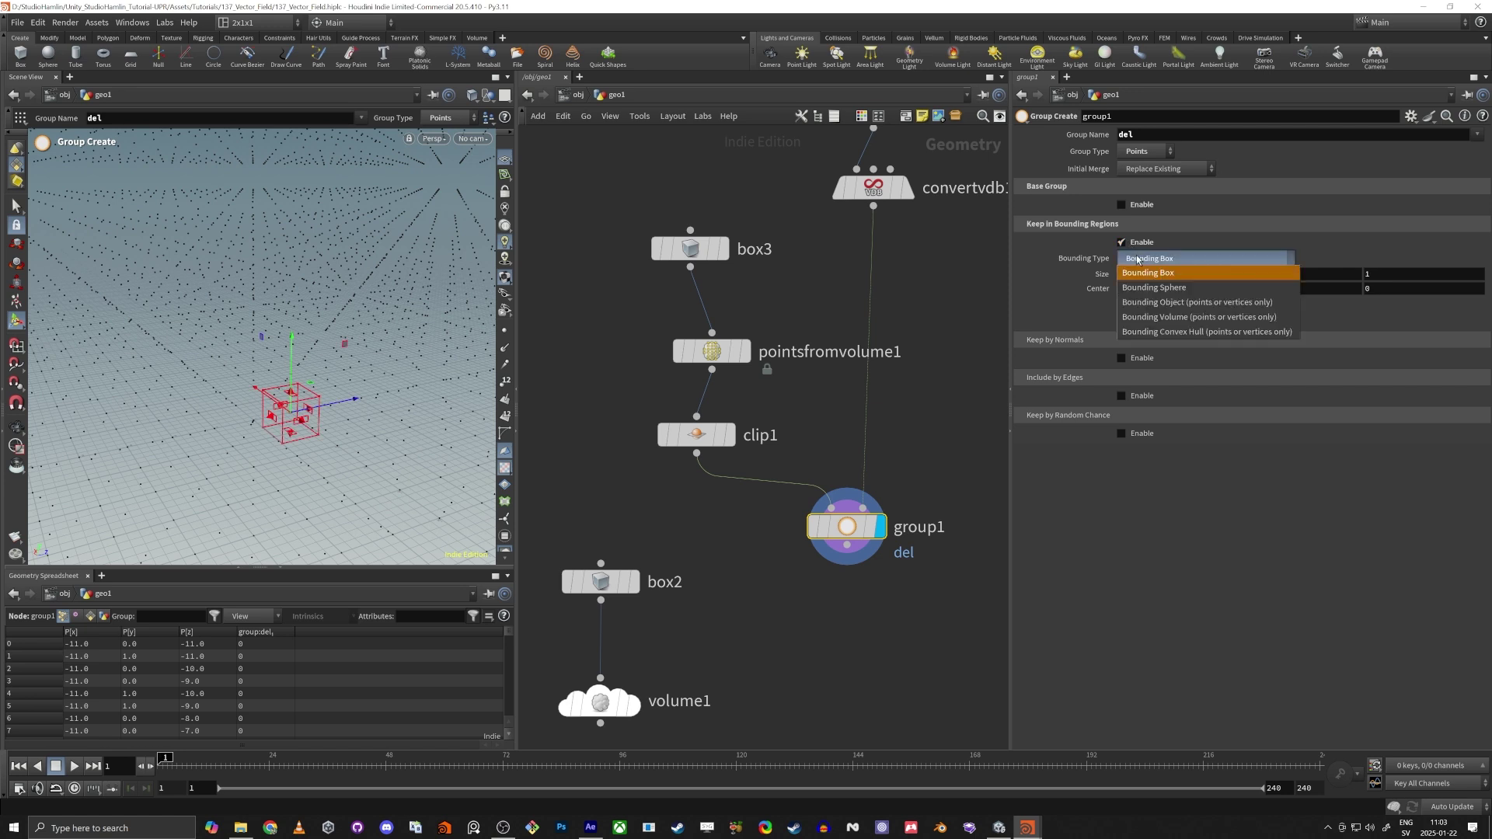
{"action": "left_click", "coordinate": [1178, 308]}
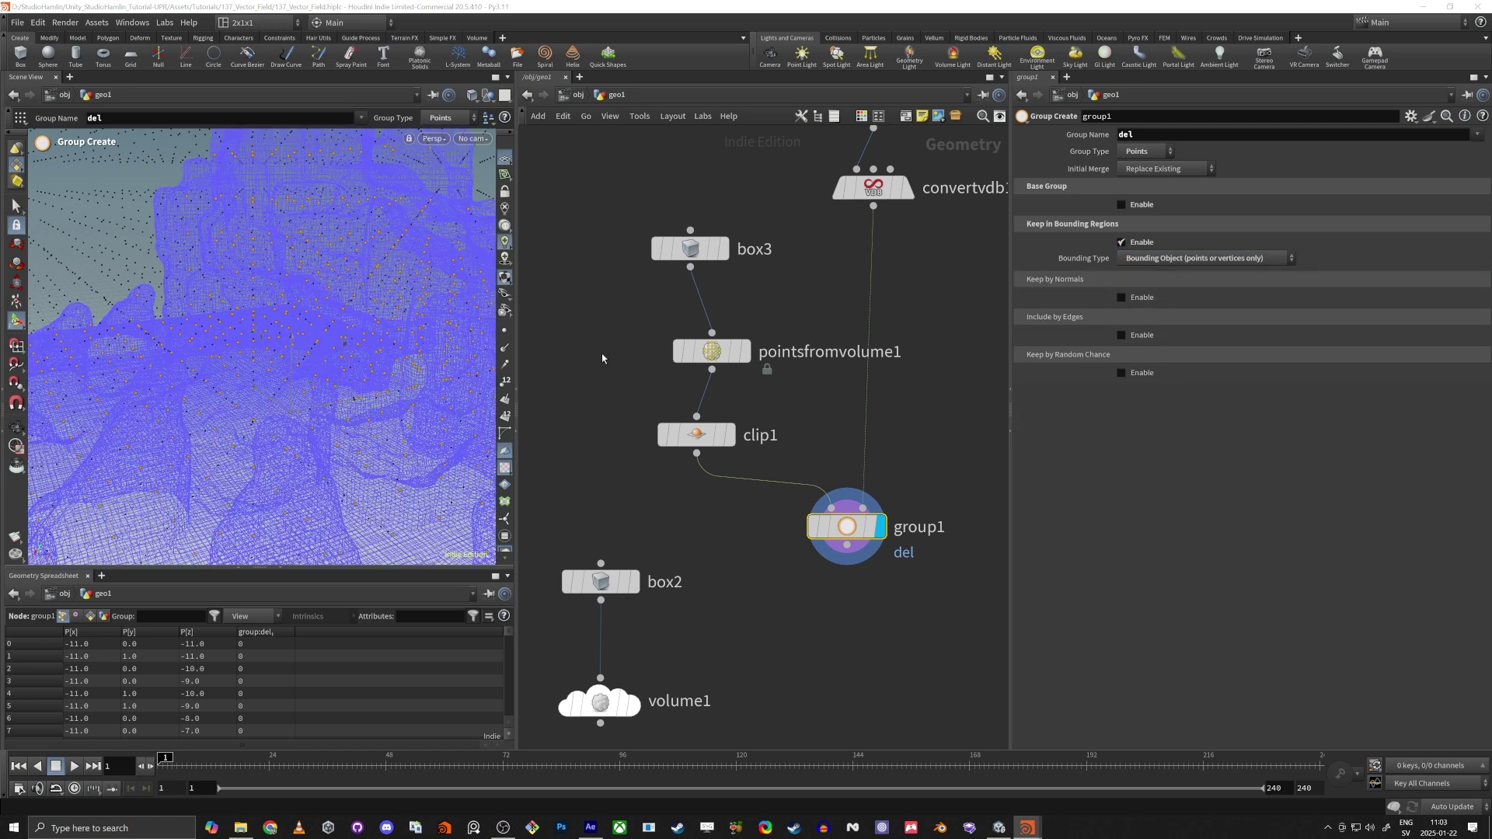
{"action": "key", "text": "Escape"}
{"action": "left_click_drag", "start_coordinate": [406, 337], "coordinate": [230, 376]}
{"action": "key", "text": "Return"}
Add a Blast node fed from group1's output
{"action": "middle_click_drag", "start_coordinate": [812, 589], "coordinate": [835, 456]}
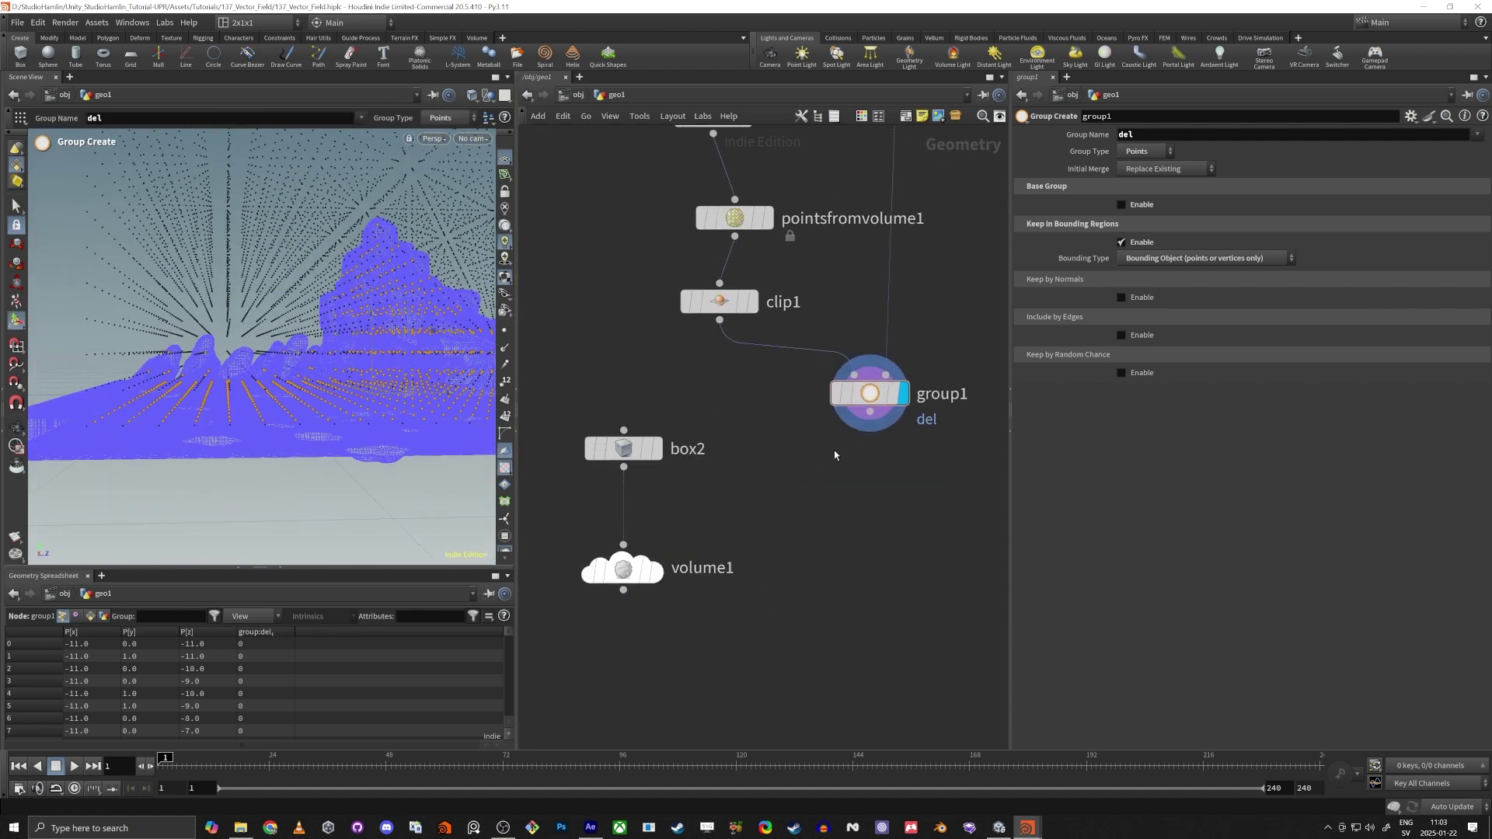
{"action": "key", "text": "Tab"}
{"action": "type", "text": "blast"}
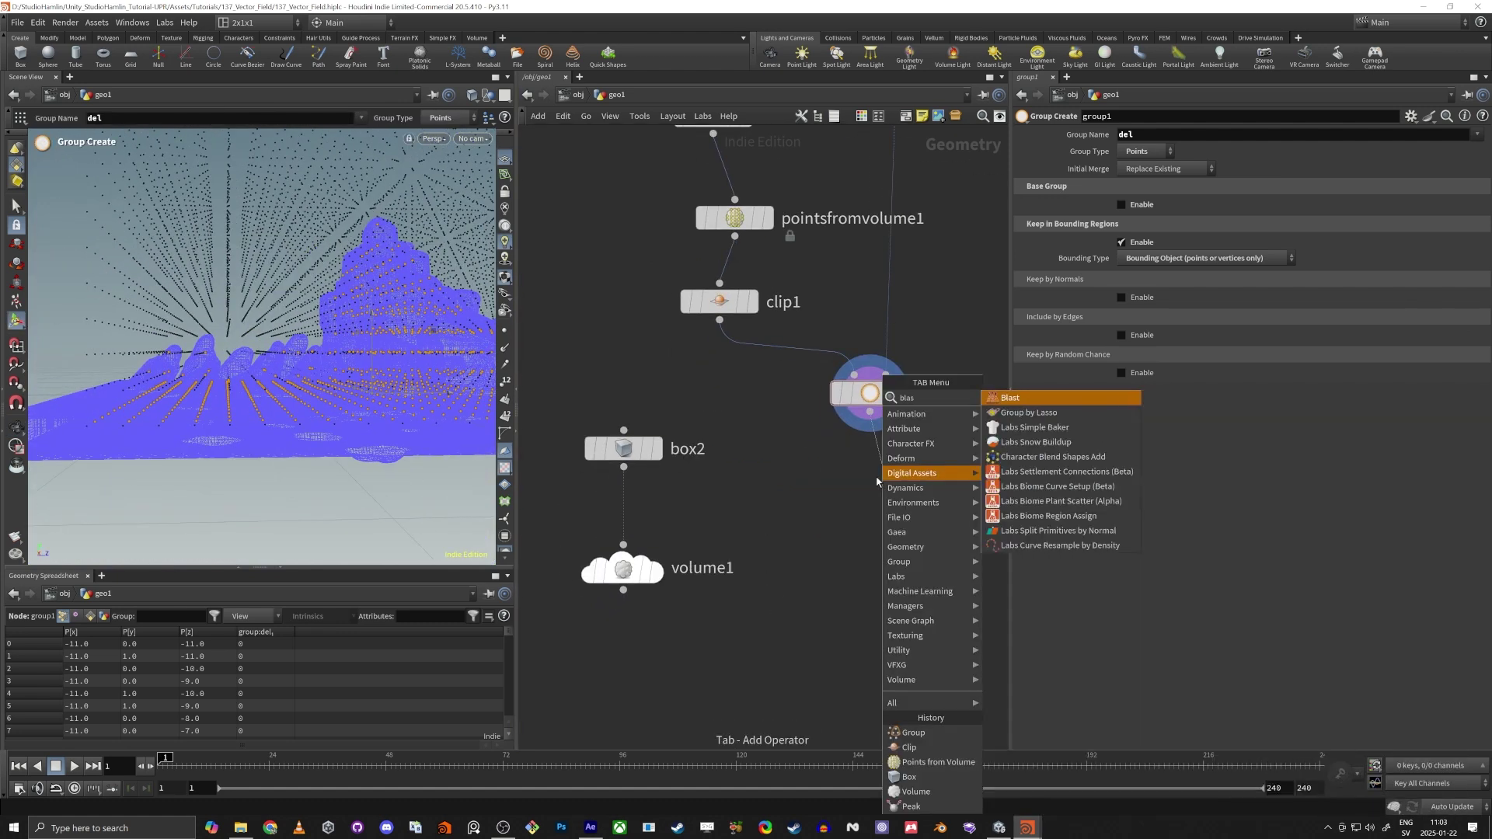
{"action": "key", "text": "Return"}
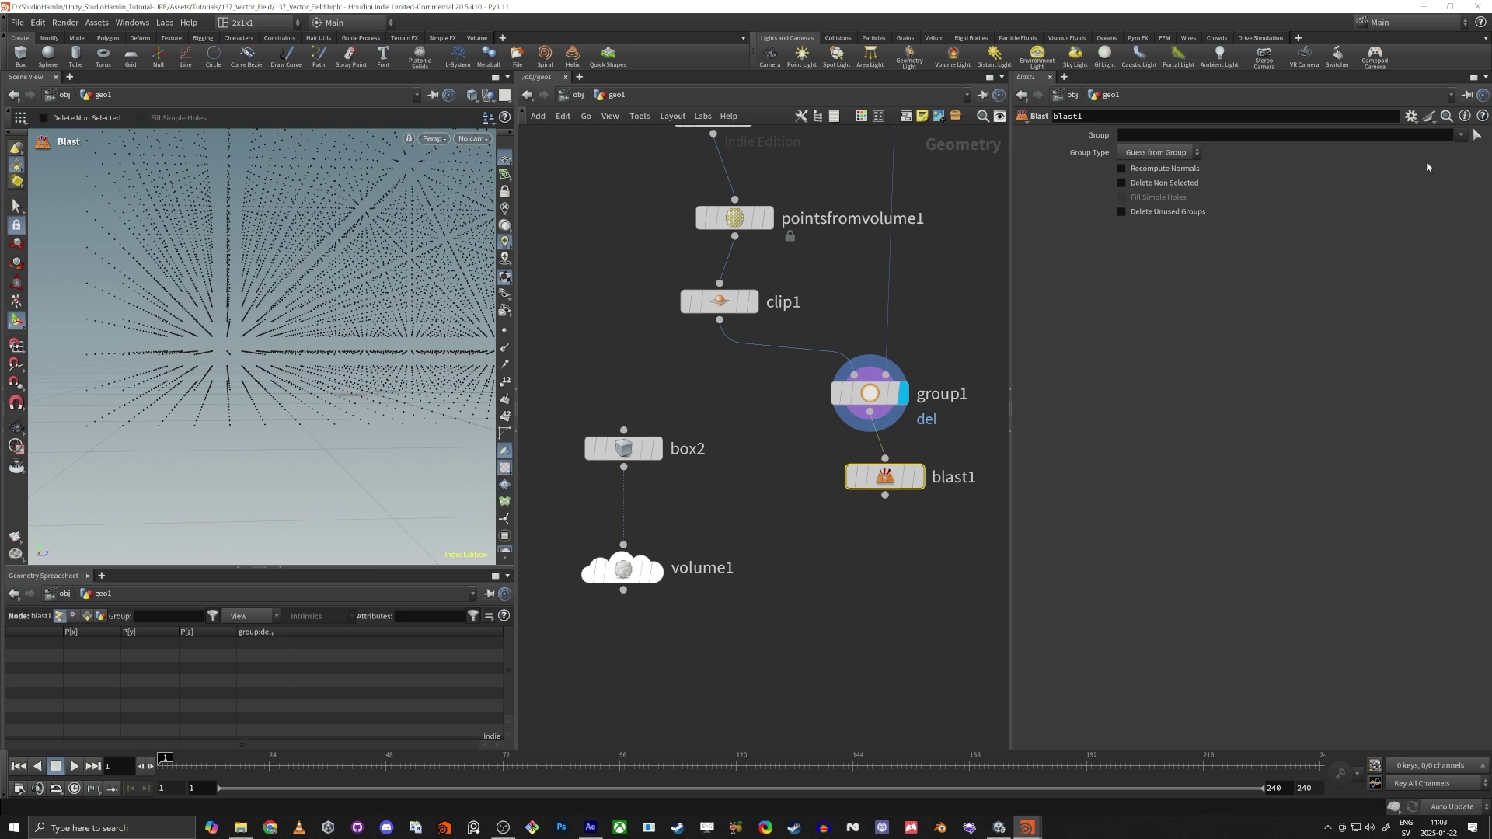
Set the Blast node's group to del, display the node and inspect the remaining points
{"action": "left_click", "coordinate": [1461, 134]}
{"action": "left_click", "coordinate": [1466, 149]}
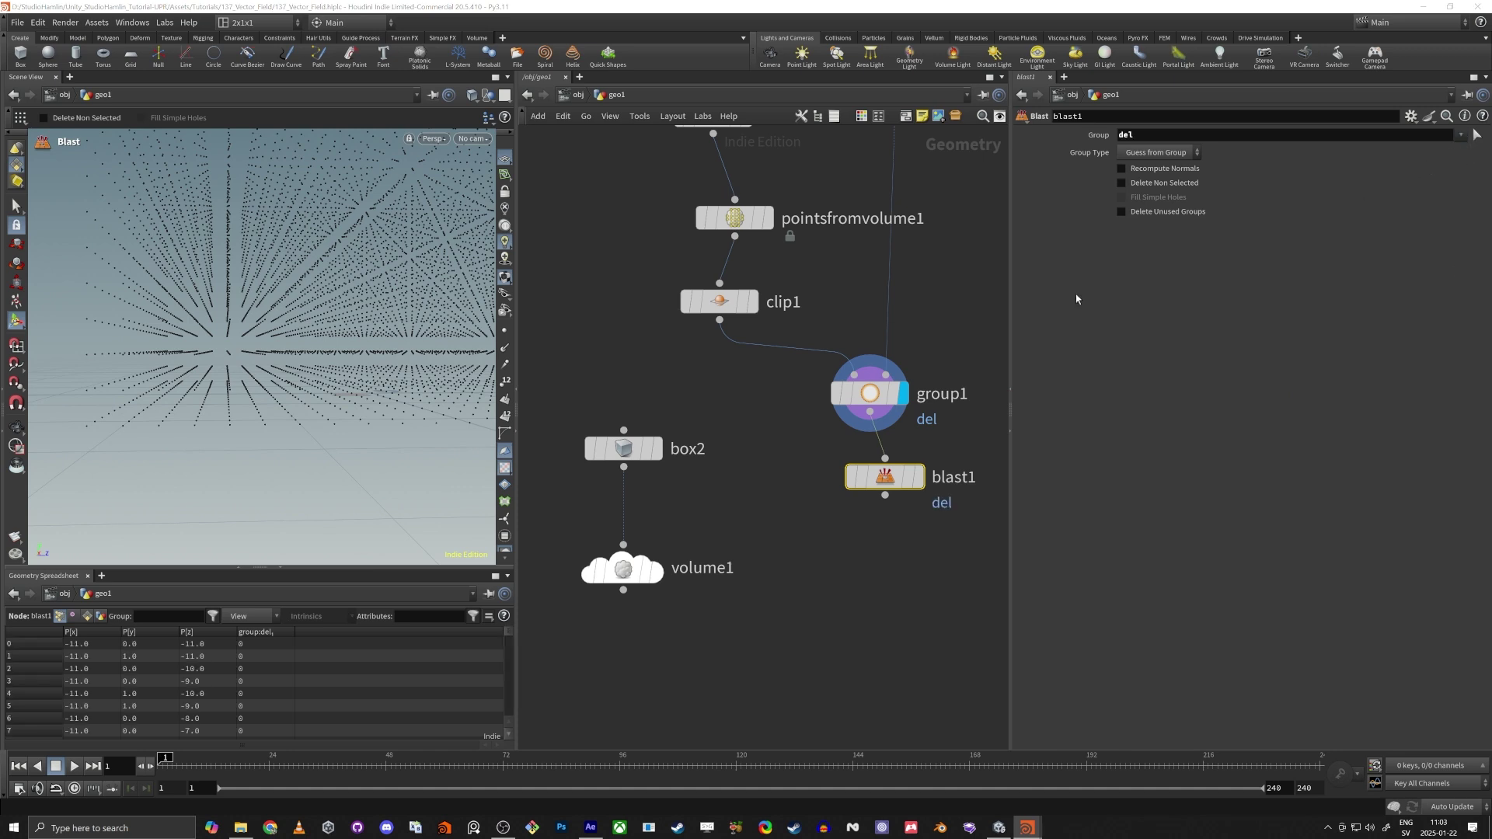
{"action": "left_click", "coordinate": [919, 478]}
{"action": "left_click_drag", "start_coordinate": [888, 477], "coordinate": [870, 471]}
{"action": "left_click_drag", "start_coordinate": [332, 328], "coordinate": [282, 407]}
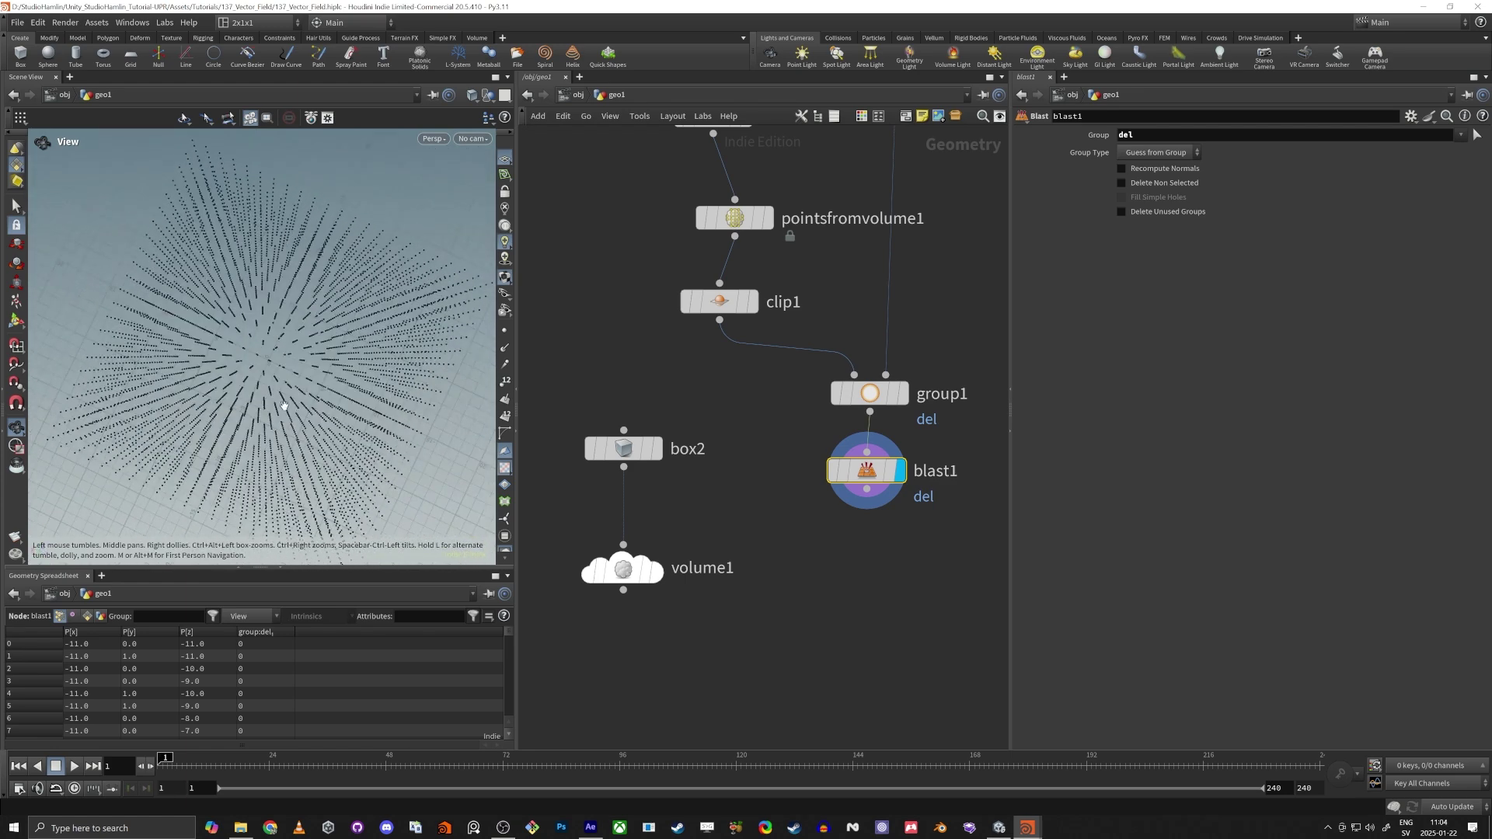
{"action": "scroll", "coordinate": [334, 353], "scroll_direction": "up", "scroll_amount": 5}
{"action": "left_click_drag", "start_coordinate": [334, 352], "coordinate": [241, 395]}
{"action": "scroll", "coordinate": [255, 379], "scroll_direction": "down", "scroll_amount": 3}
Add an Attribute Wrangle node fed from blast1's output, place it below and display it
{"action": "middle_click_drag", "start_coordinate": [877, 559], "coordinate": [892, 466]}
{"action": "left_click", "coordinate": [886, 515]}
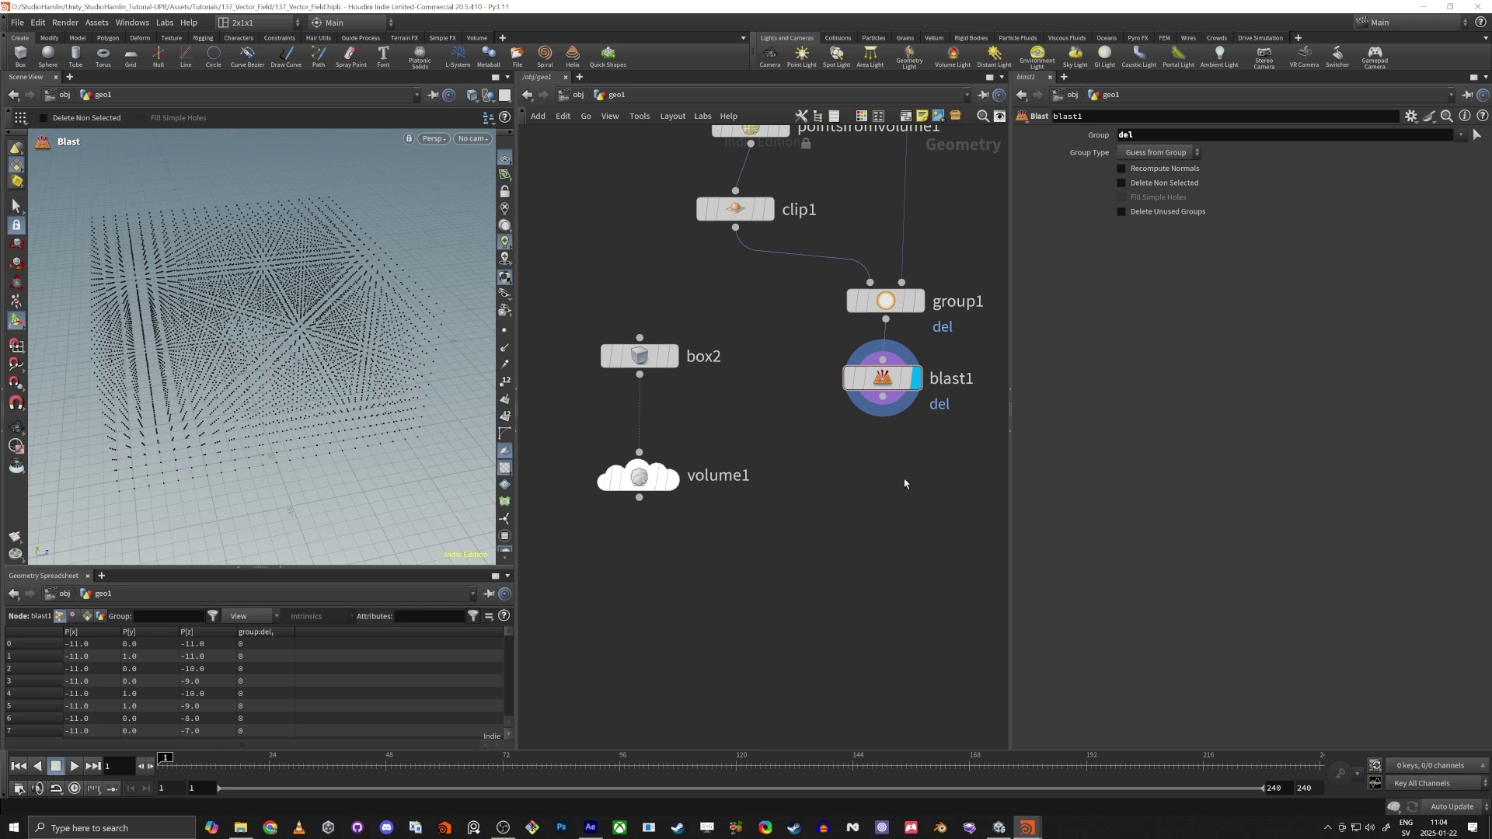
{"action": "key", "text": "Tab"}
{"action": "type", "text": "wran"}
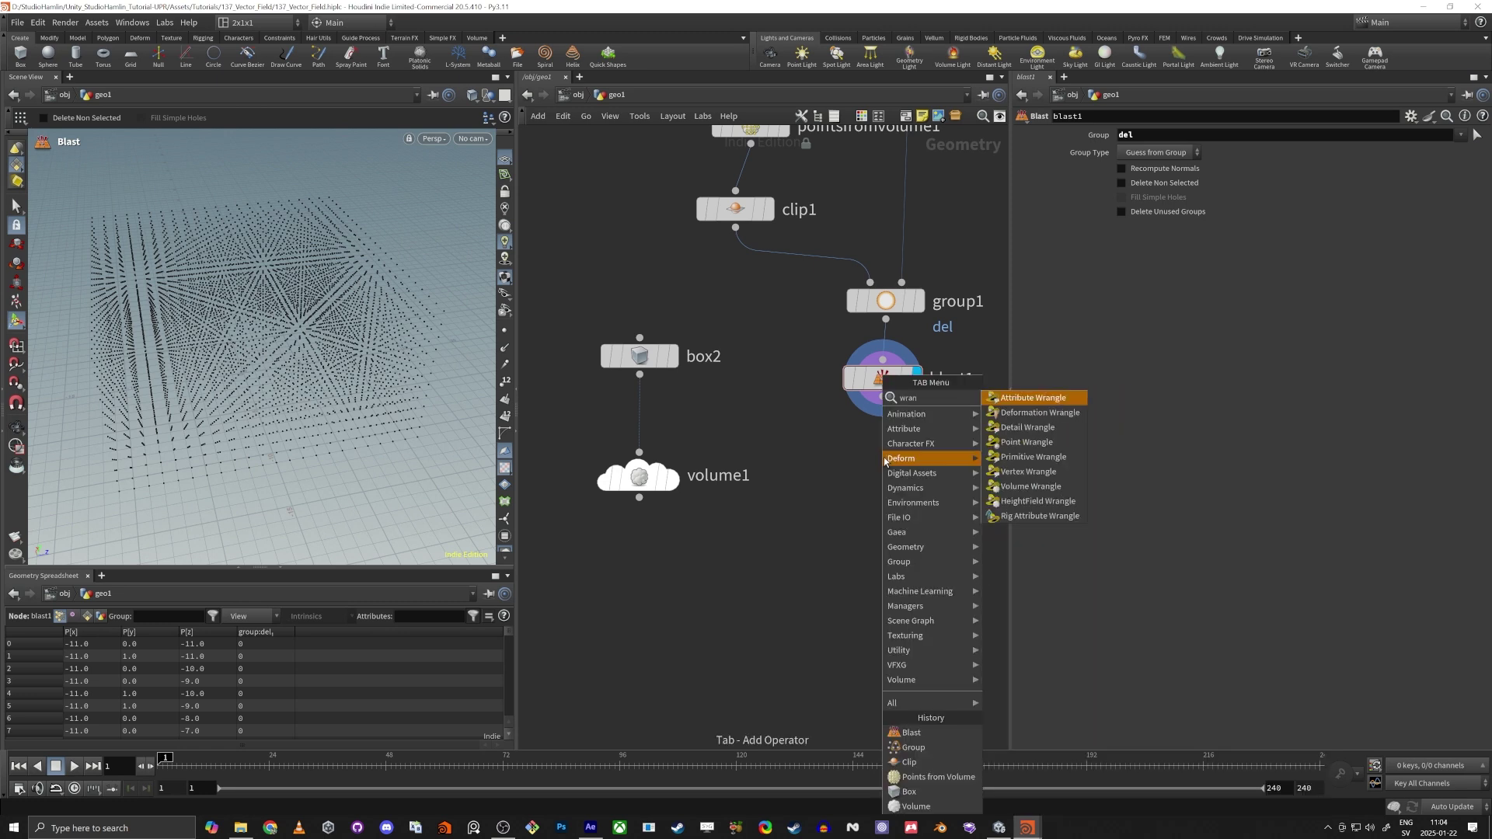
{"action": "key", "text": "Return"}
{"action": "left_click", "coordinate": [883, 457]}
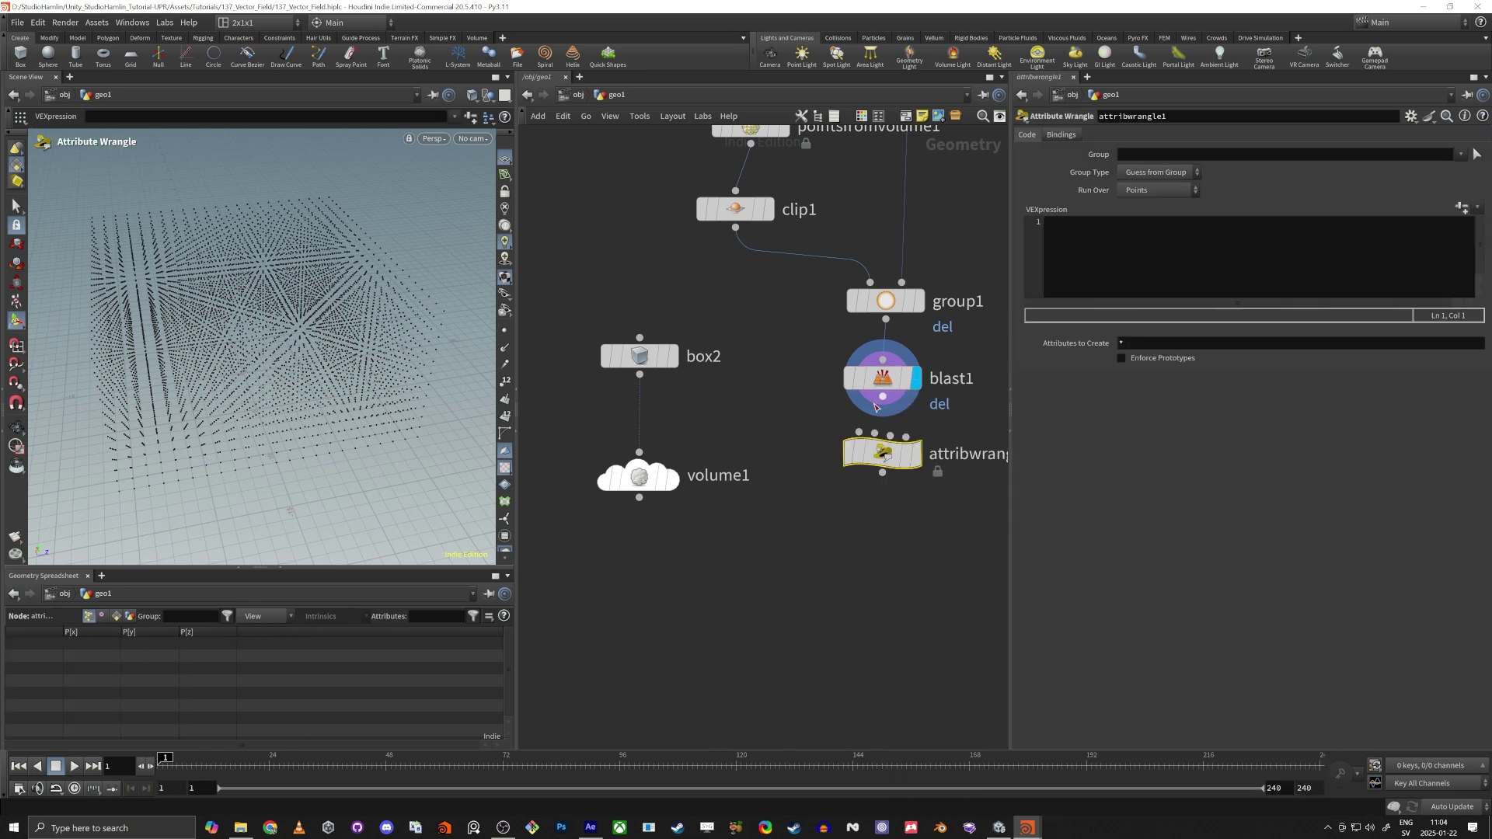
{"action": "left_click_drag", "start_coordinate": [883, 397], "coordinate": [860, 435]}
{"action": "left_click_drag", "start_coordinate": [881, 462], "coordinate": [883, 504]}
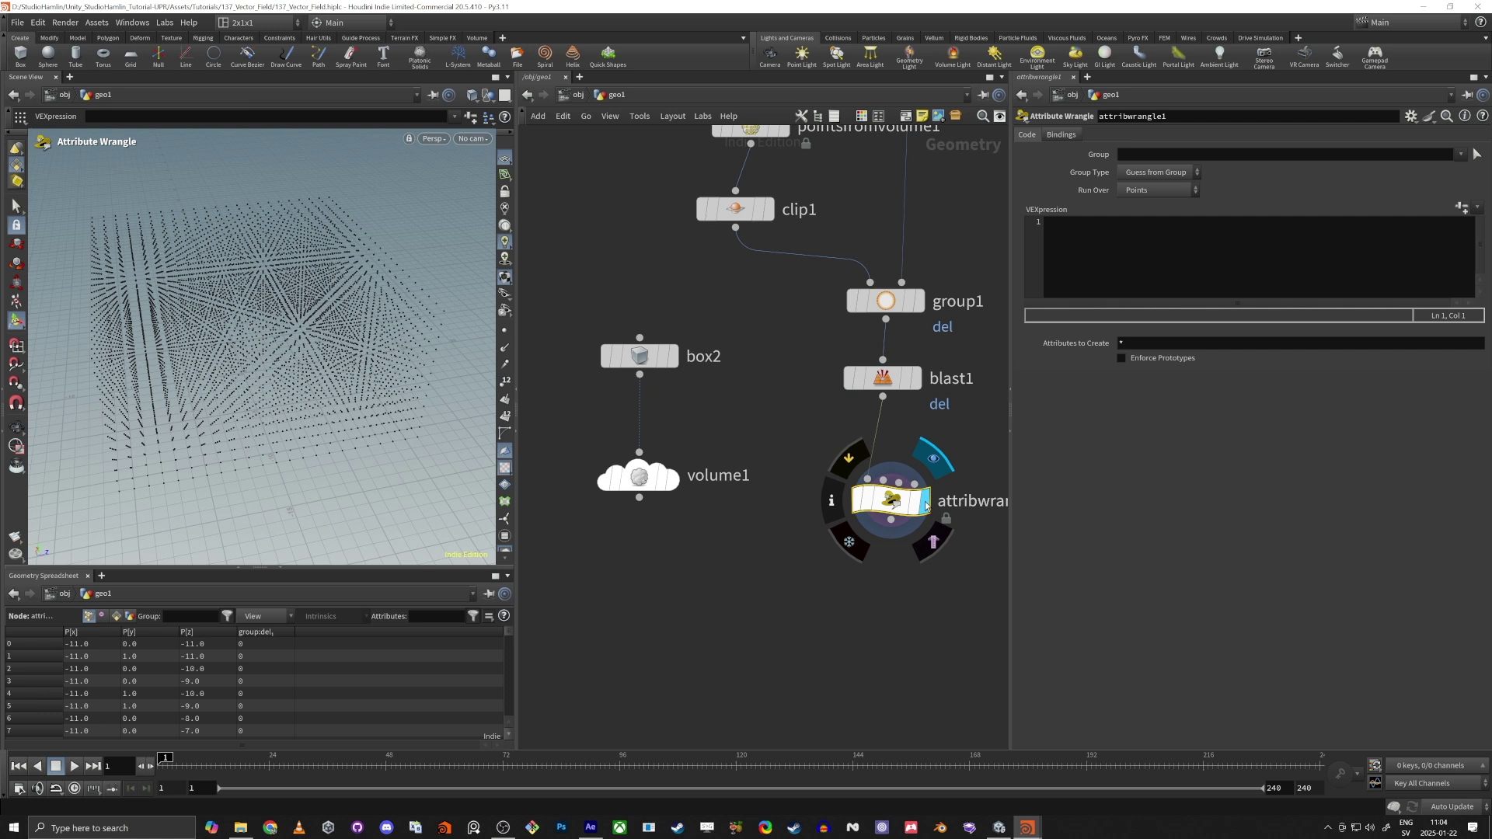
{"action": "left_click_drag", "start_coordinate": [156, 323], "coordinate": [173, 364], "text": "alt"}
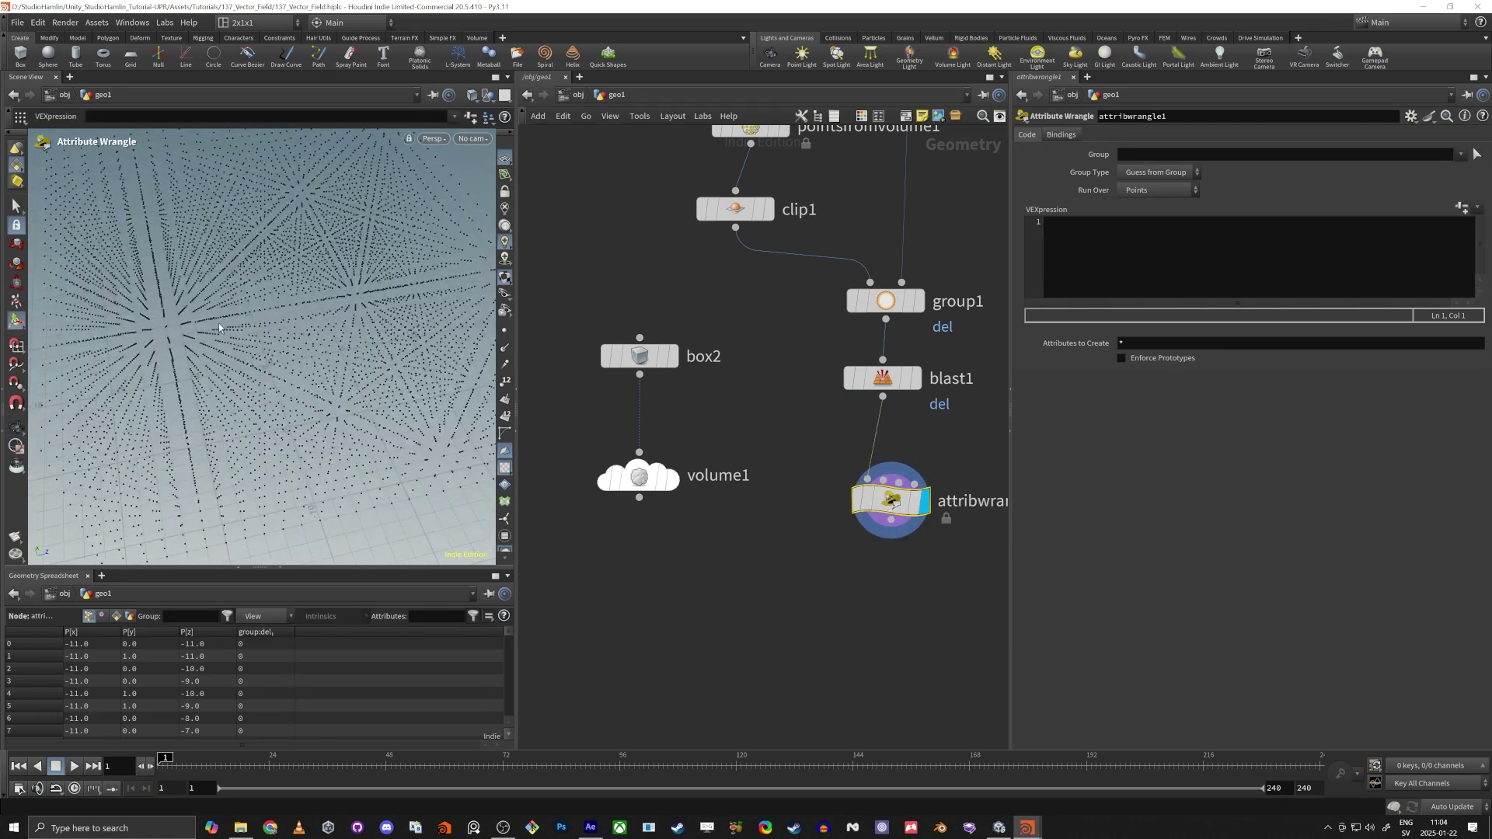
Begin the Attribute Wrangle's VEX code with the line float dist = chf("Dist");, leaving it running over points
{"action": "middle_click_drag", "start_coordinate": [260, 419], "coordinate": [262, 333], "text": "alt"}
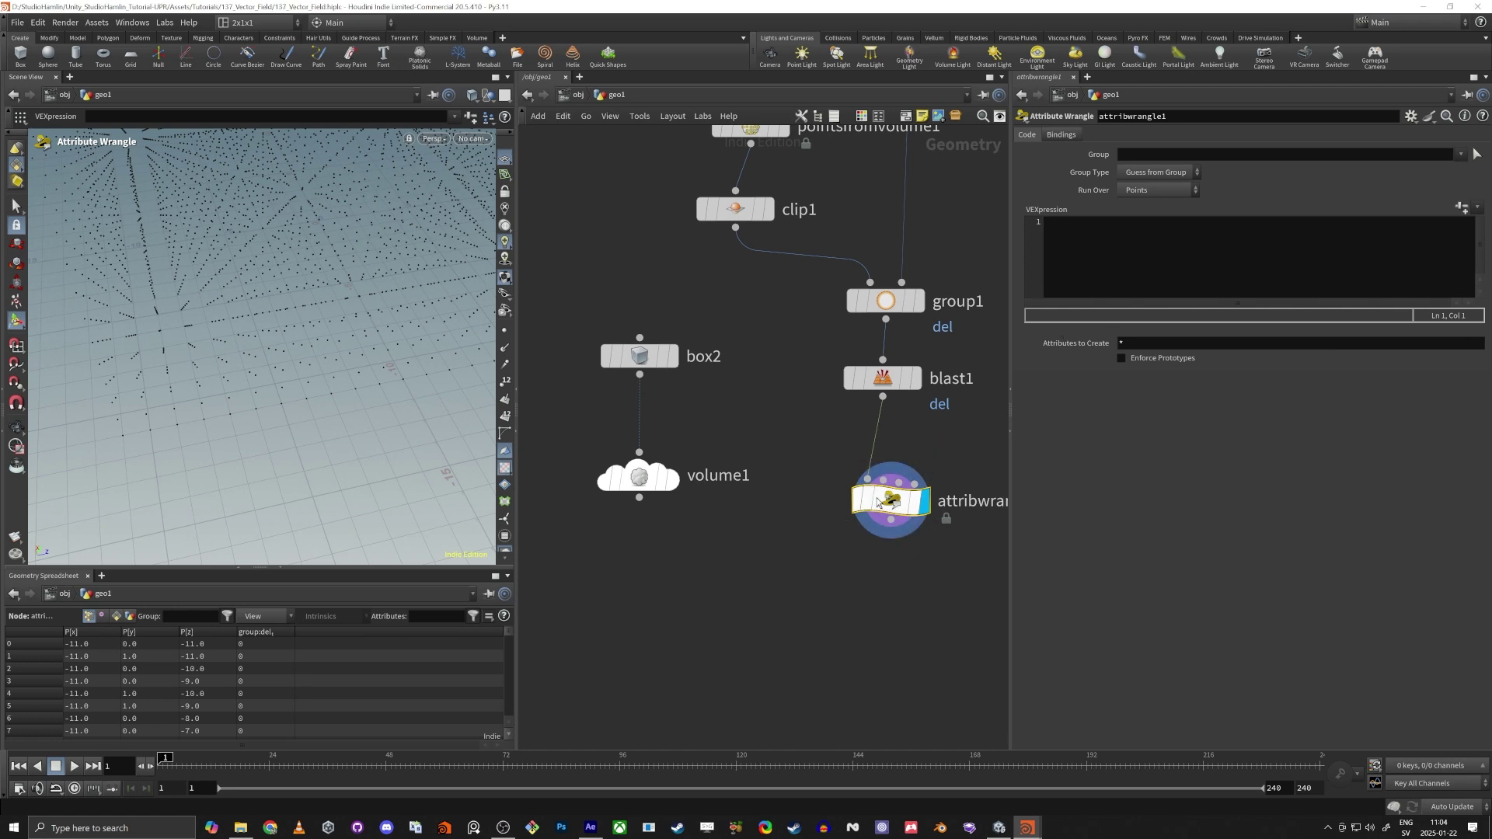
{"action": "left_click", "coordinate": [1162, 190]}
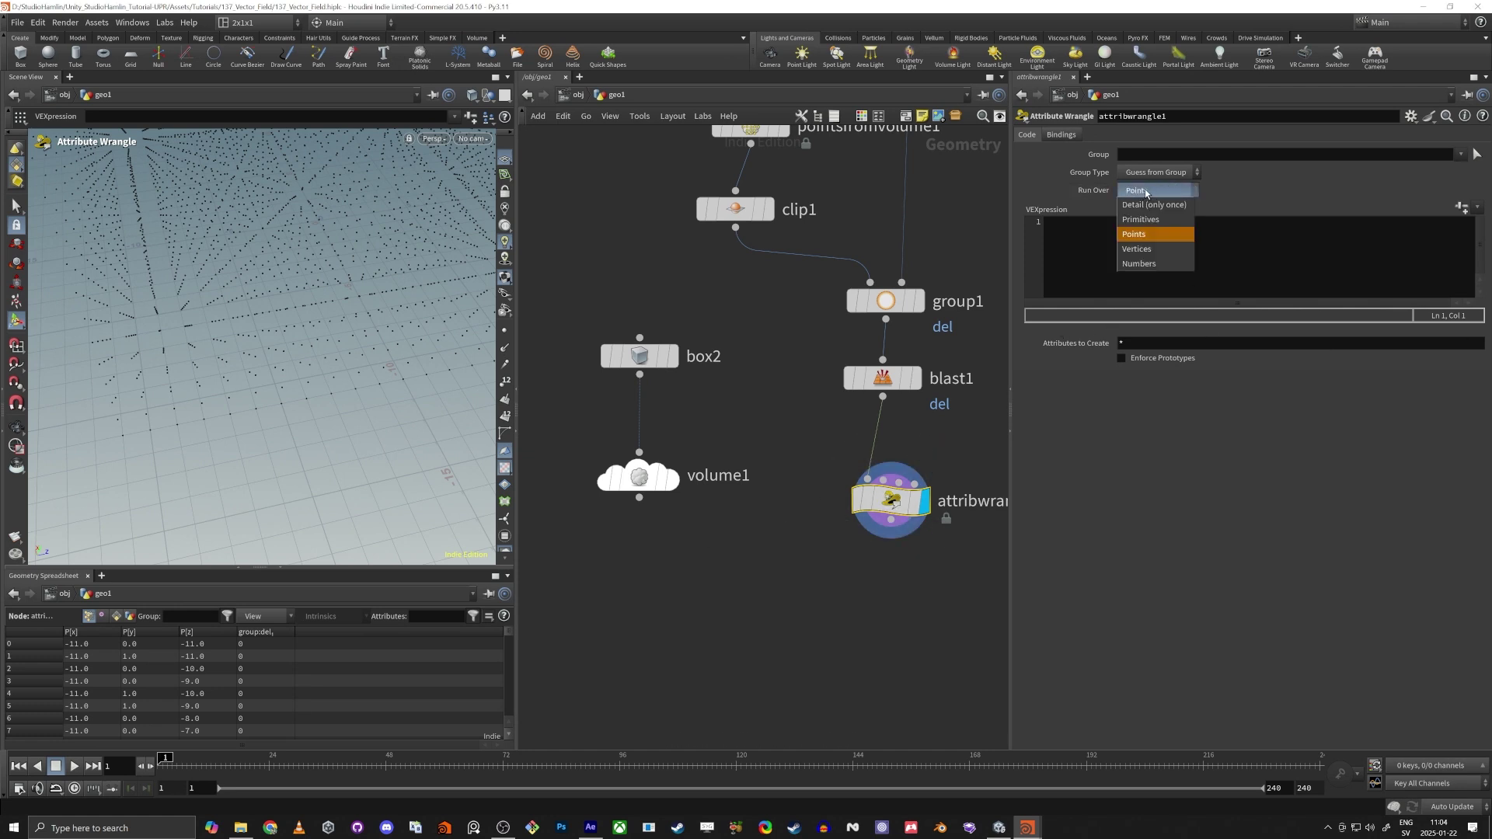
{"action": "left_click", "coordinate": [1145, 191]}
{"action": "left_click", "coordinate": [1270, 249]}
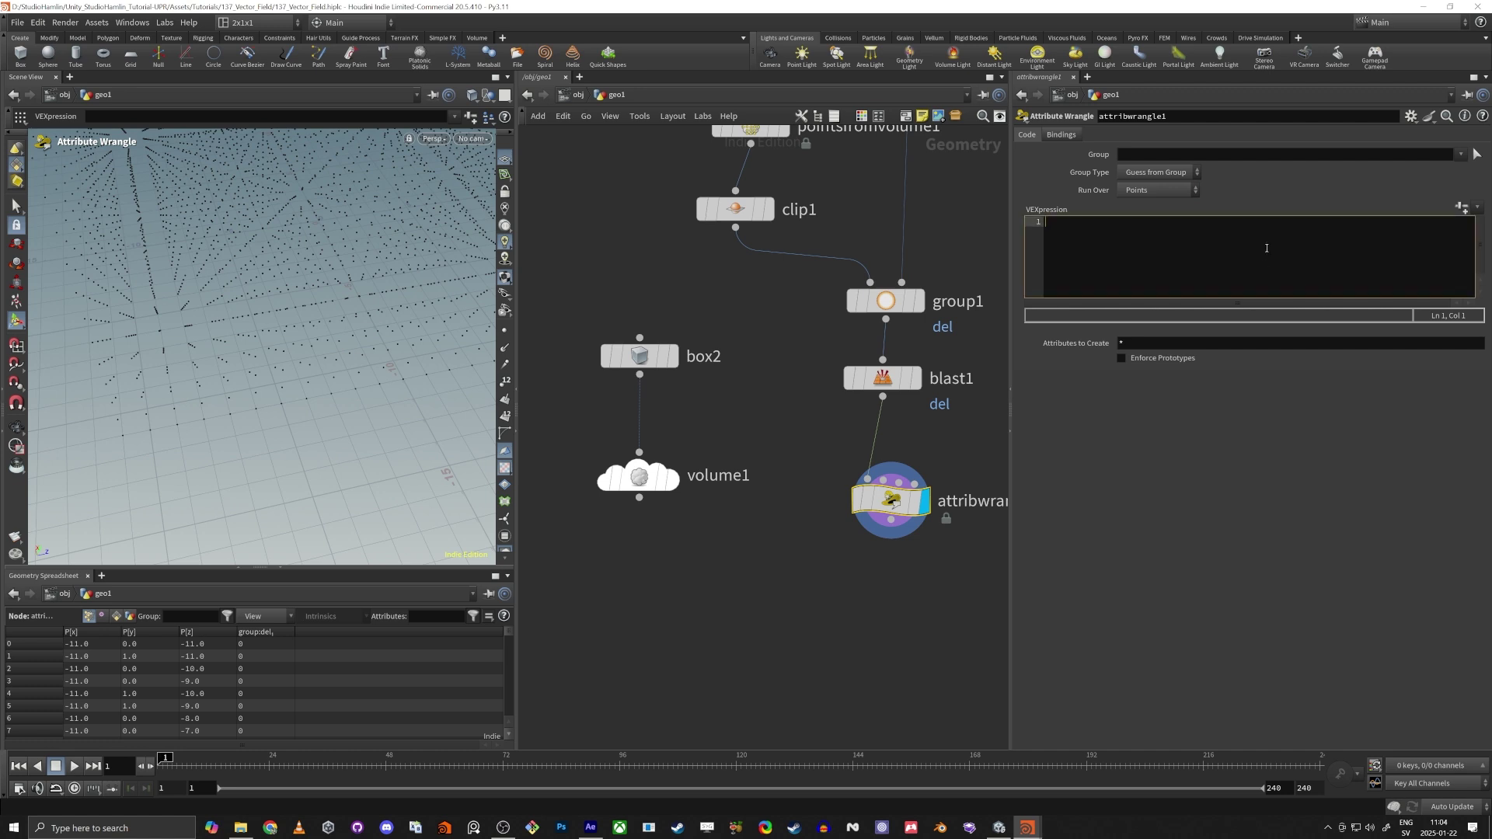
{"action": "type", "text": "float dist = ch"}
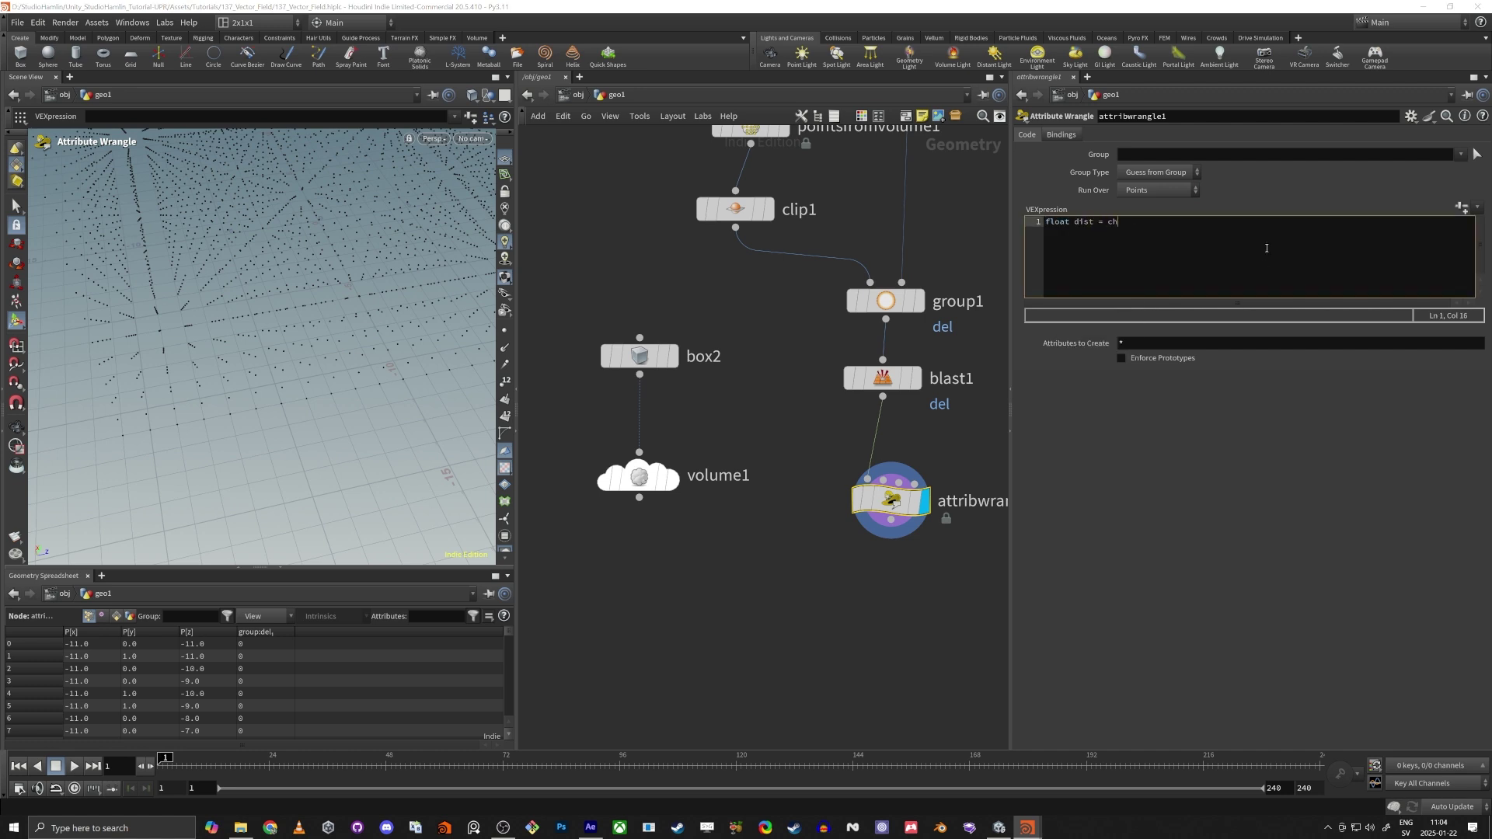
{"action": "type", "text": "f(\"Dist\");"}
Create the Dist parameter from the wrangle's code and set it to 0.295
{"action": "left_click", "coordinate": [1461, 207]}
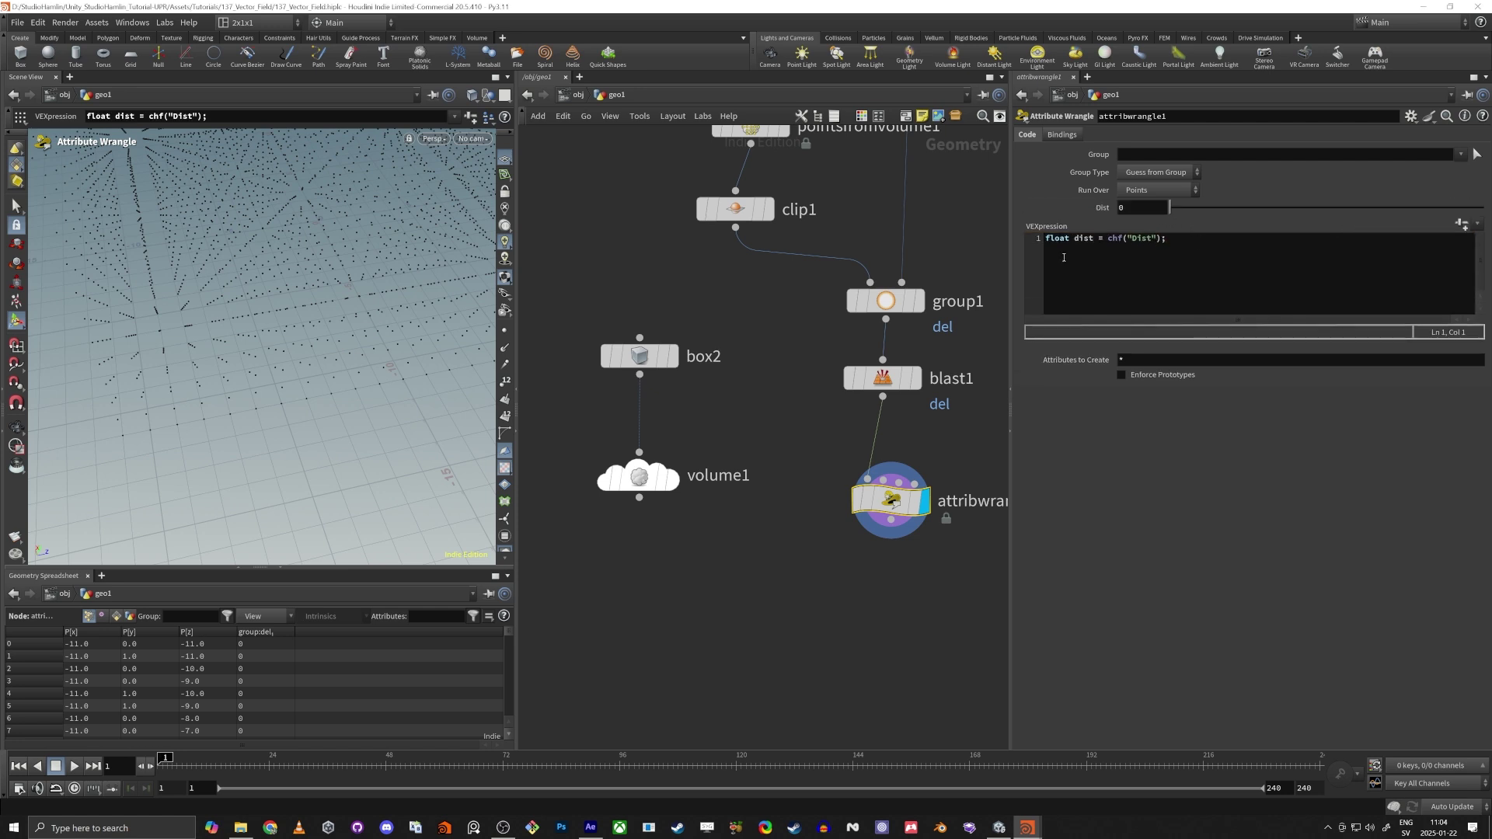
{"action": "left_click", "coordinate": [1312, 257]}
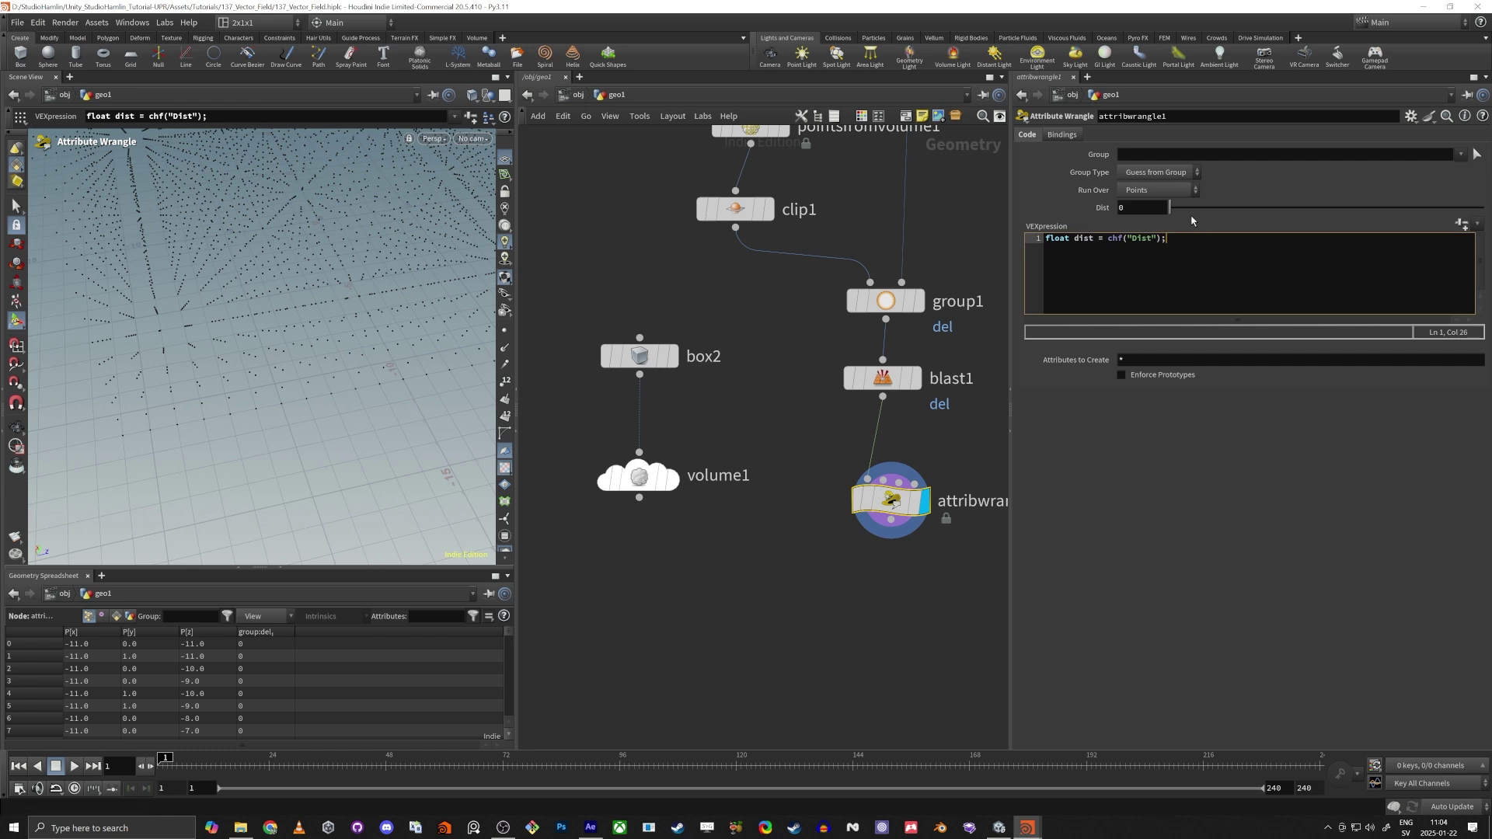
{"action": "left_click_drag", "start_coordinate": [1169, 208], "coordinate": [1262, 207]}
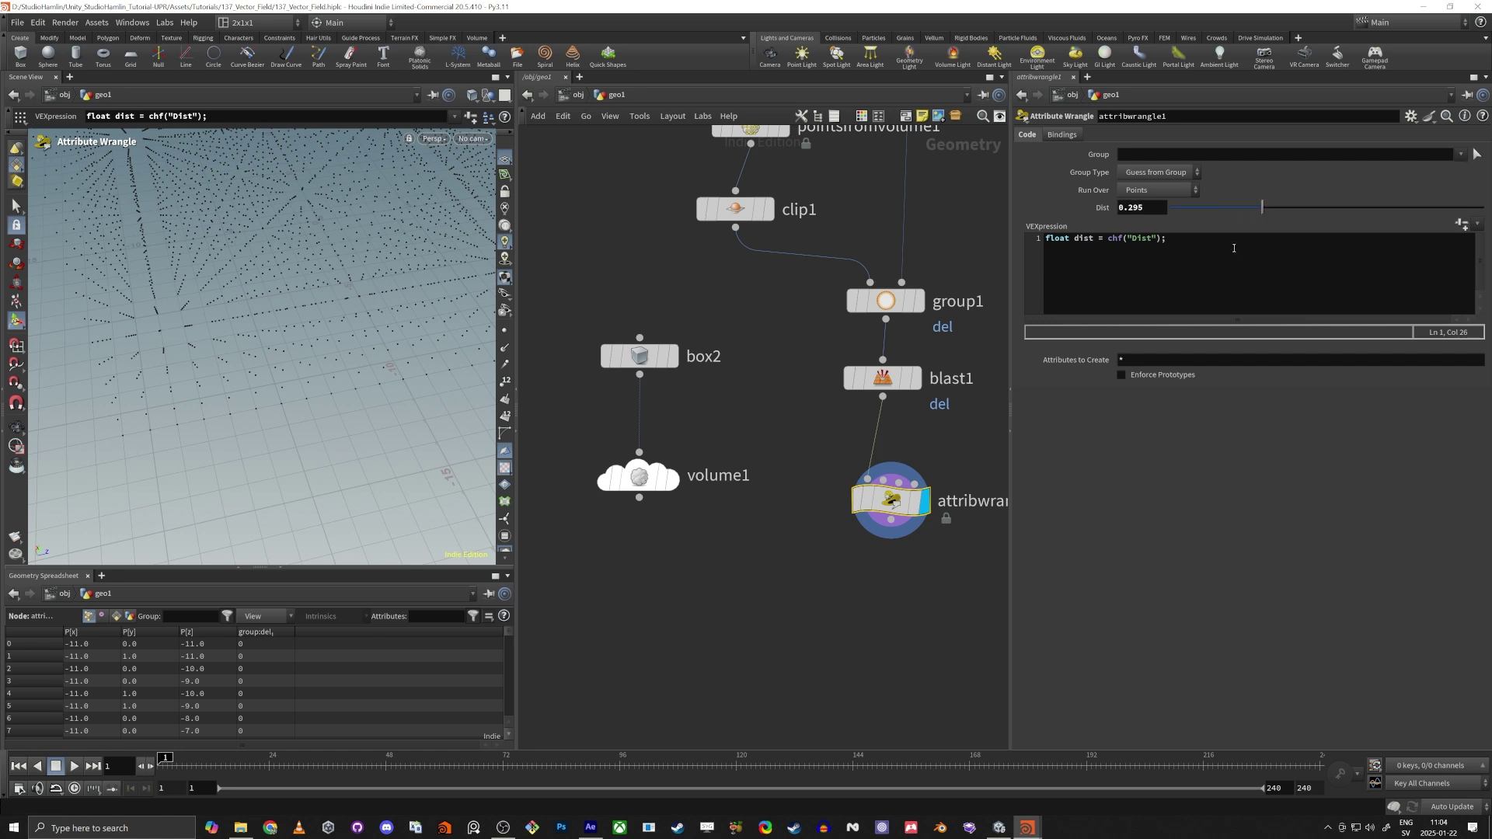
Add the line int pts[] = nearpoints(0,@P,dist); to the wrangle code below the dist declaration
{"action": "left_click", "coordinate": [1253, 253]}
{"action": "key", "text": "Return"}
{"action": "key", "text": "Return"}
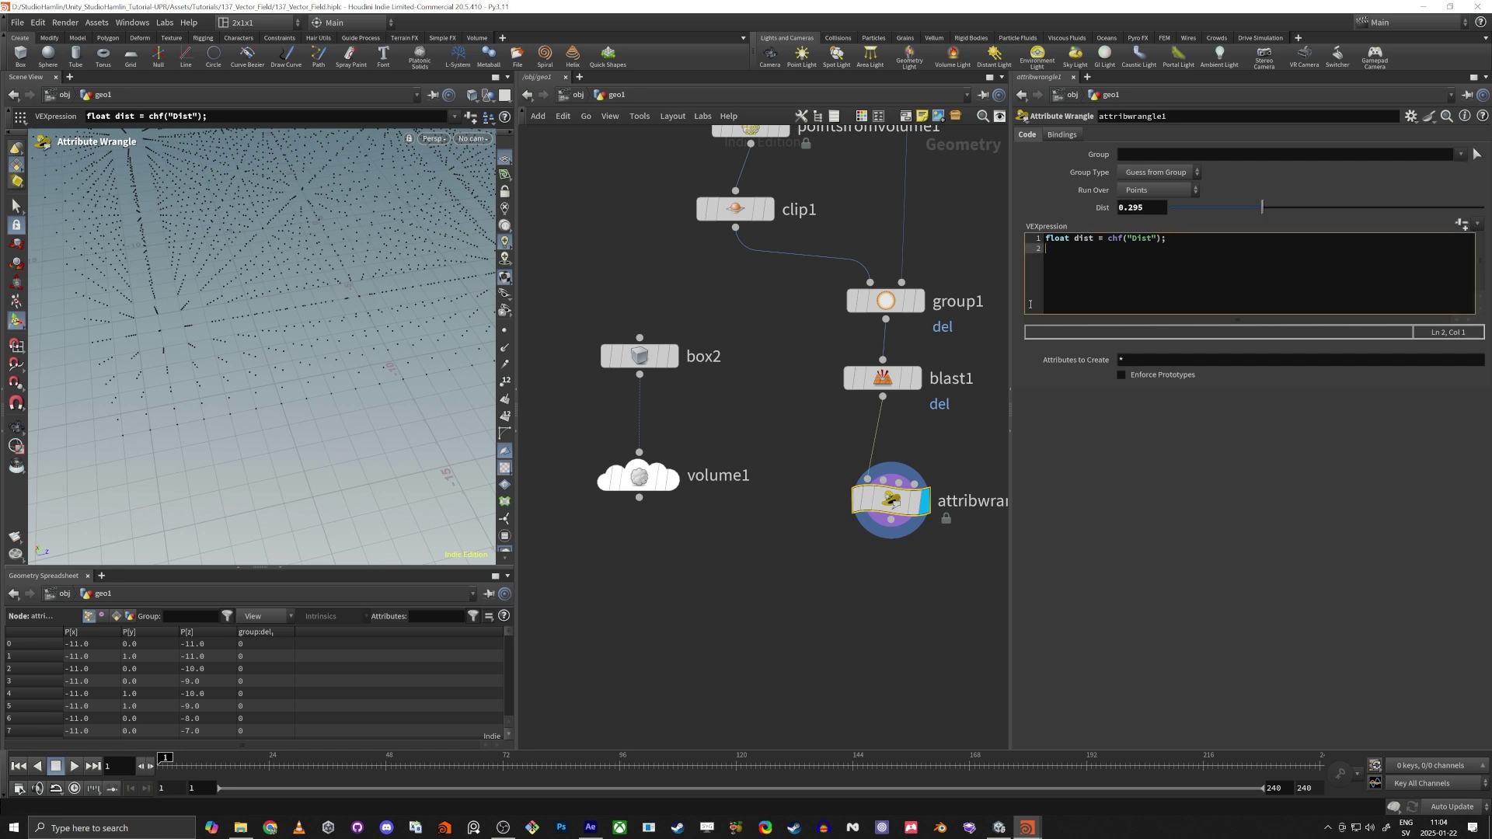
{"action": "type", "text": "int "}
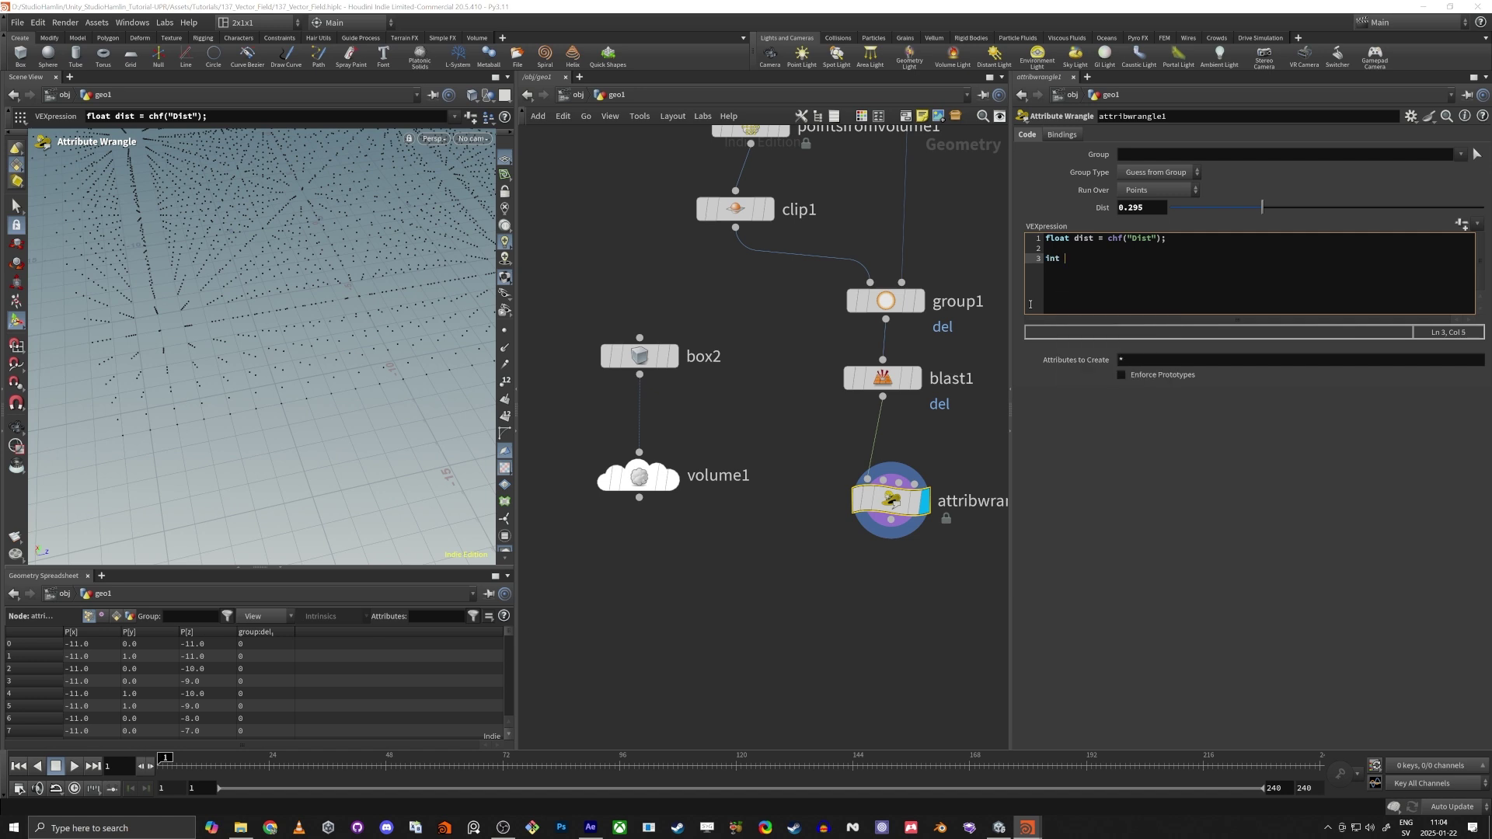
{"action": "type", "text": "pts[] = near"}
{"action": "key", "text": "Down"}
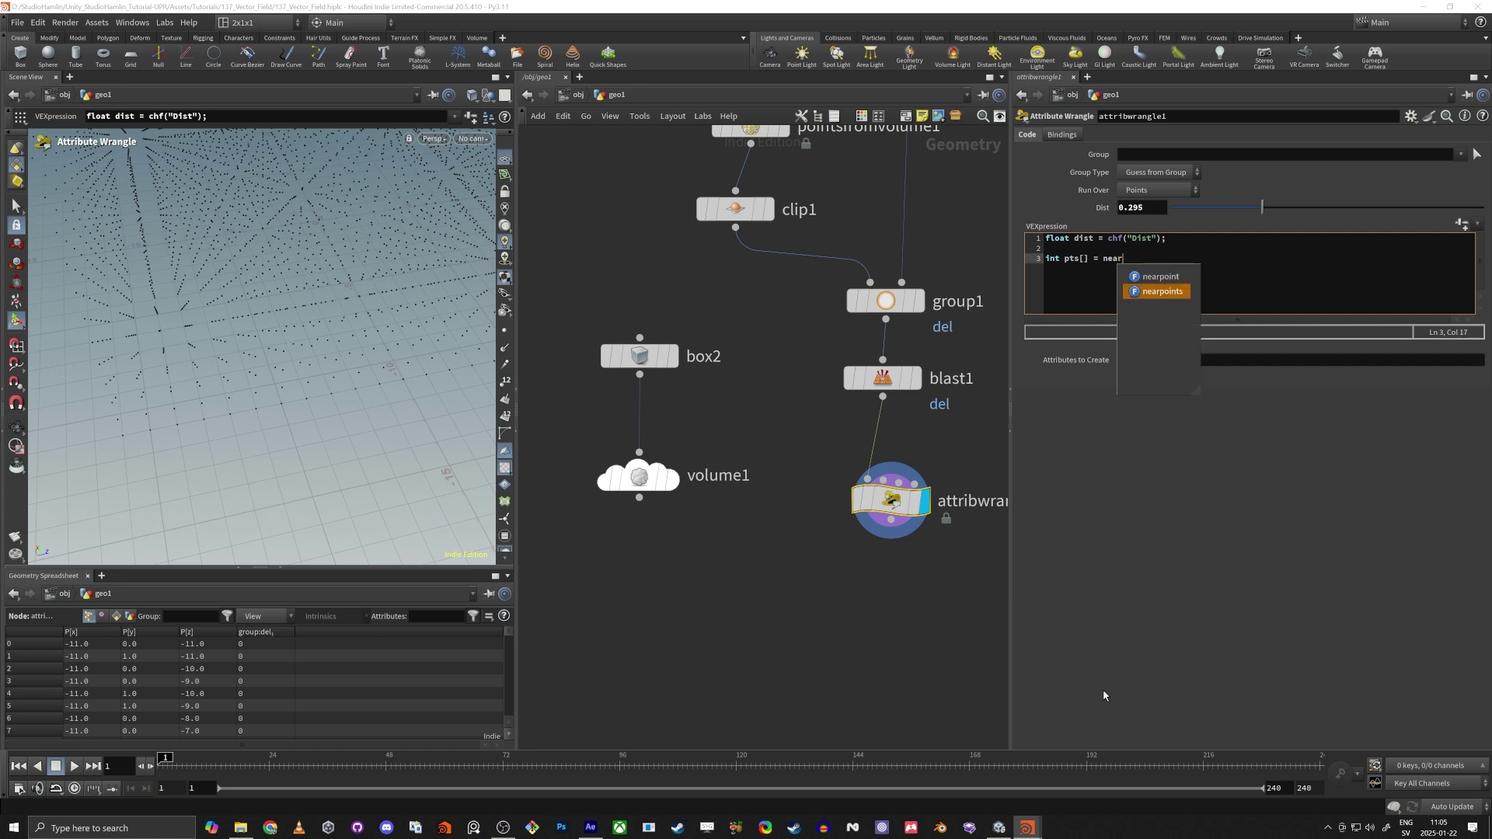
{"action": "key", "text": "Return"}
{"action": "type", "text": "("}
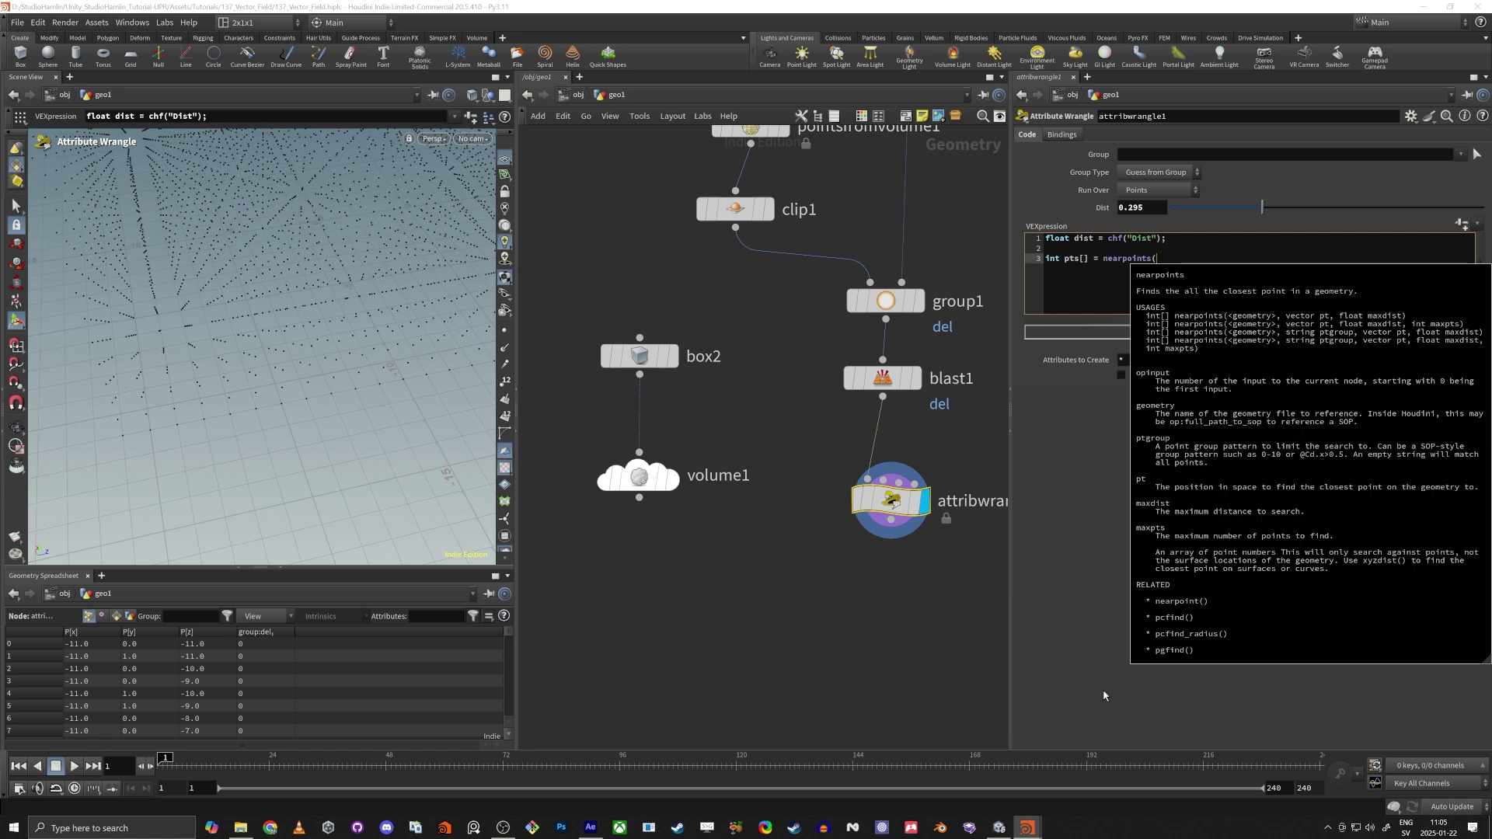
{"action": "mouse_move", "coordinate": [873, 458]}
{"action": "type", "text": "0,"}
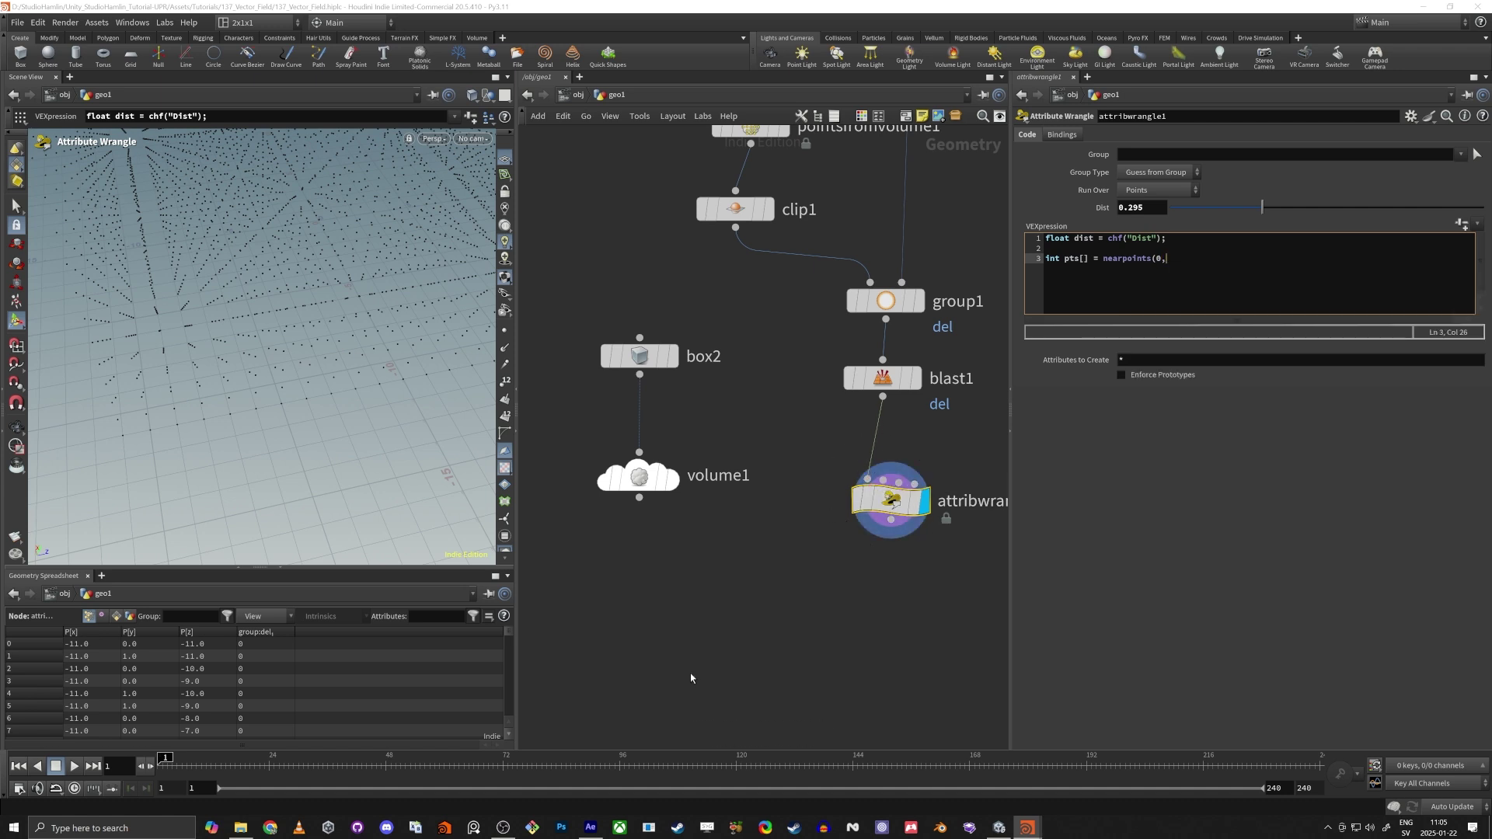
{"action": "type", "text": "@P,"}
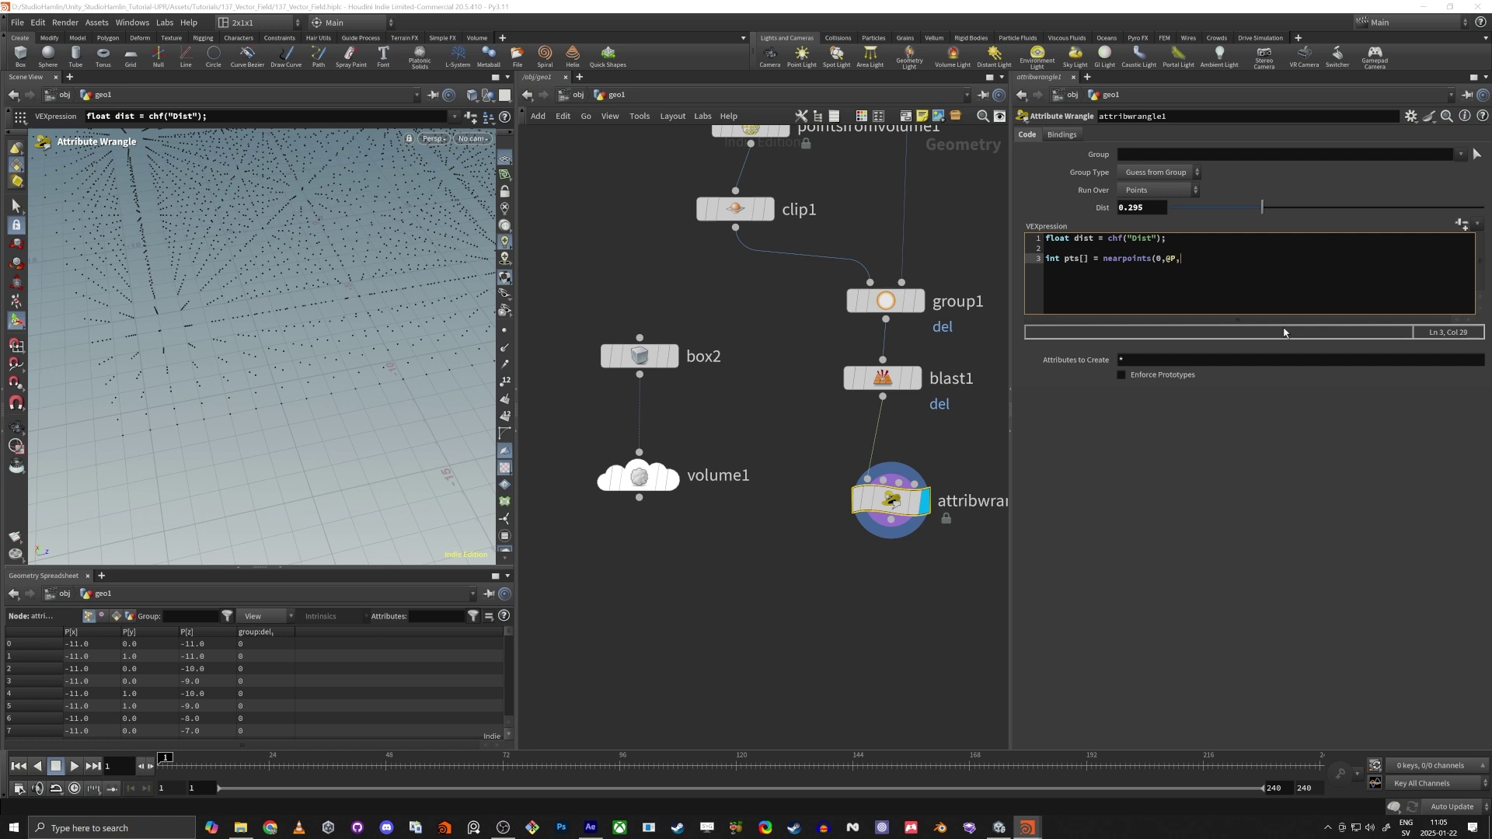
{"action": "type", "text": "dist);"}
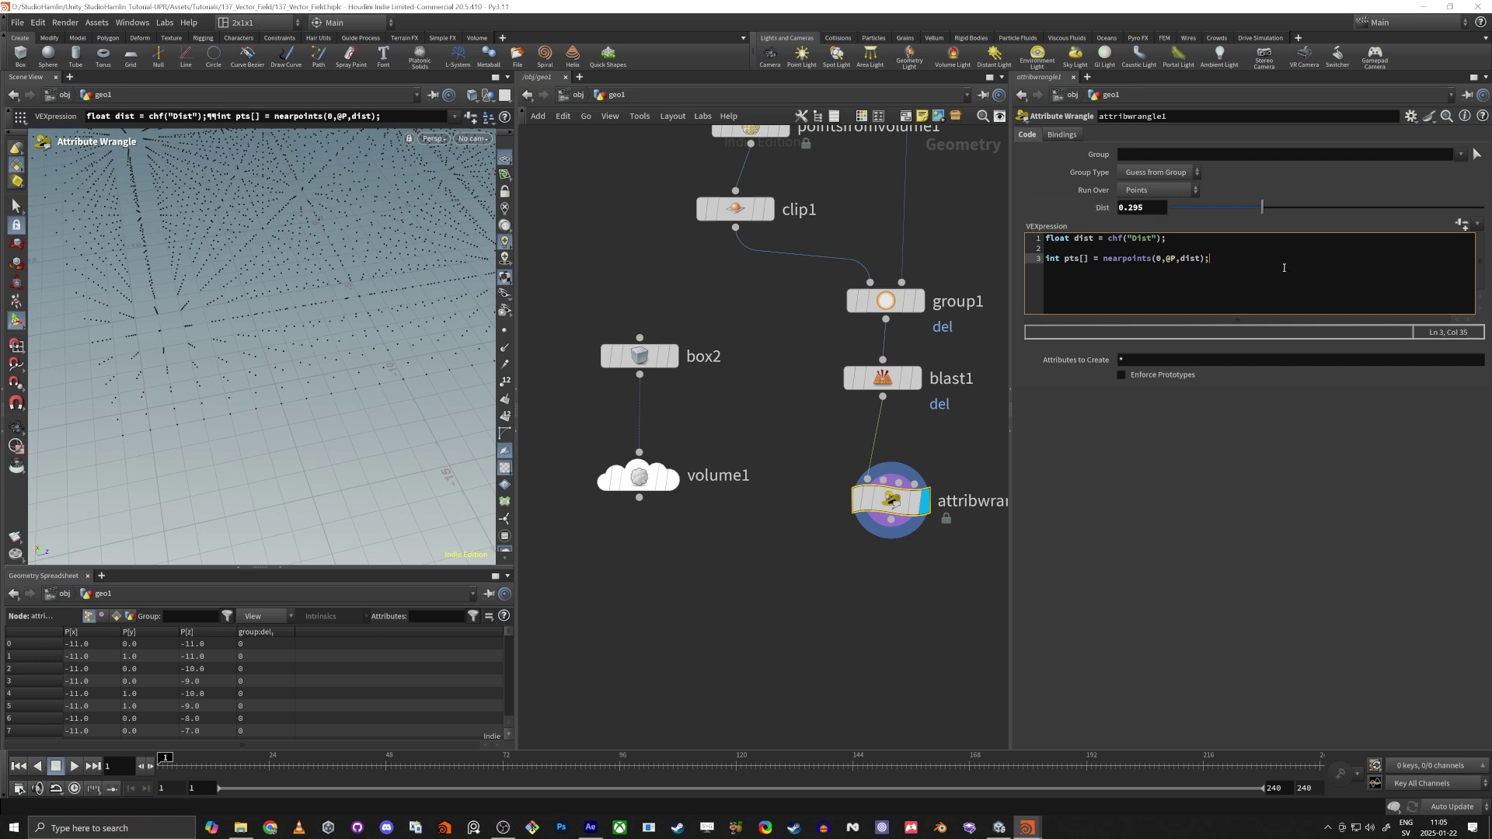
Add an empty loop block for(int i = 0; i< len(pts); i++) below the nearpoints line
{"action": "key", "text": "Return"}
{"action": "key", "text": "Return"}
{"action": "type", "text": "for(int i "}
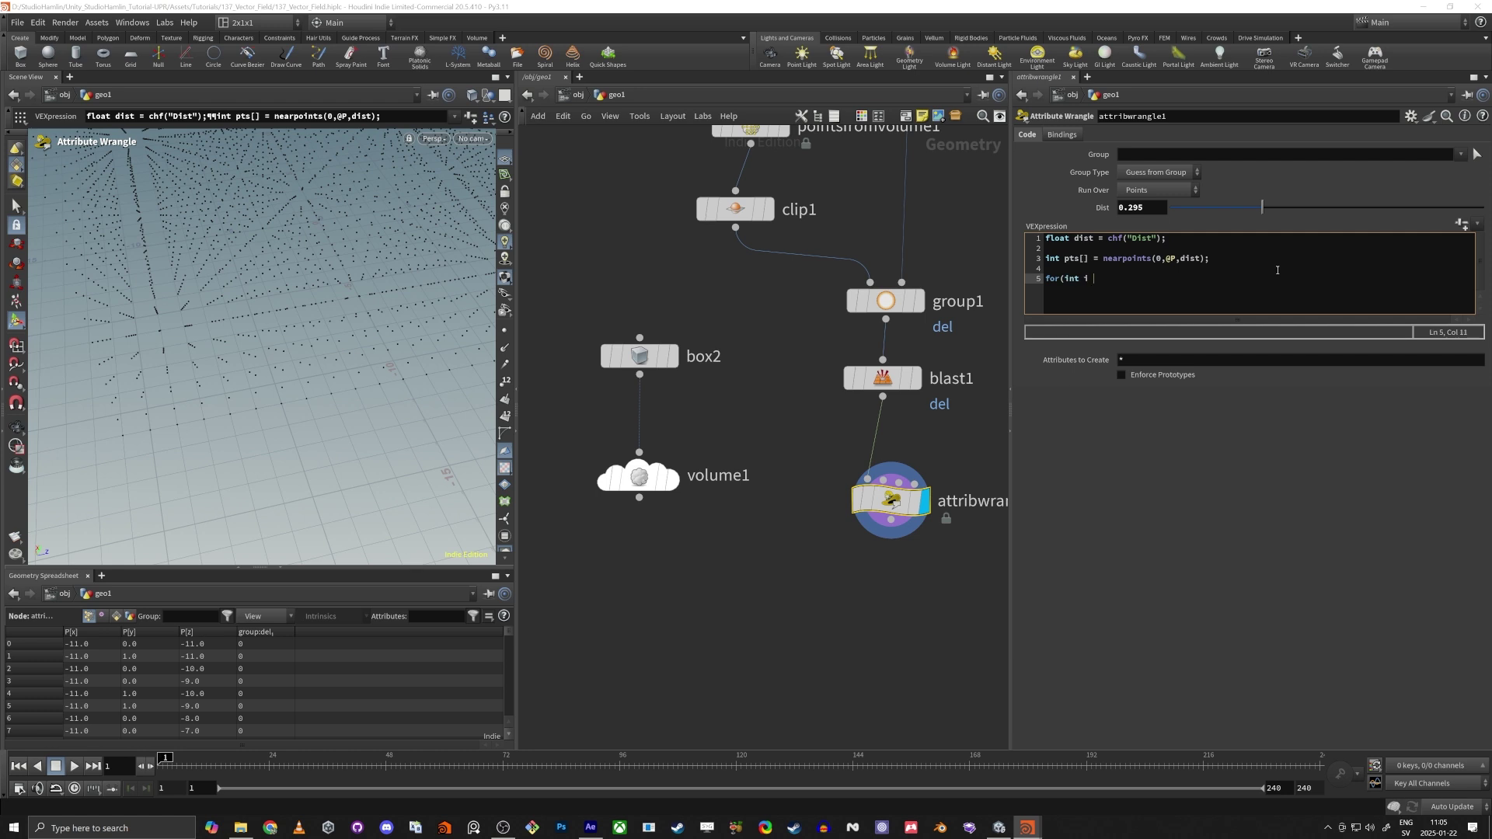
{"action": "type", "text": "= "}
{"action": "type", "text": "1"}
{"action": "key", "text": "BackSpace"}
{"action": "type", "text": "0; i< len(pts); i++)"}
{"action": "key", "text": "Return"}
{"action": "type", "text": "{\\"}
{"action": "key", "text": "BackSpace"}
{"action": "key", "text": "BackSpace"}
{"action": "type", "text": "{"}
{"action": "key", "text": "Return"}
{"action": "key", "text": "Return"}
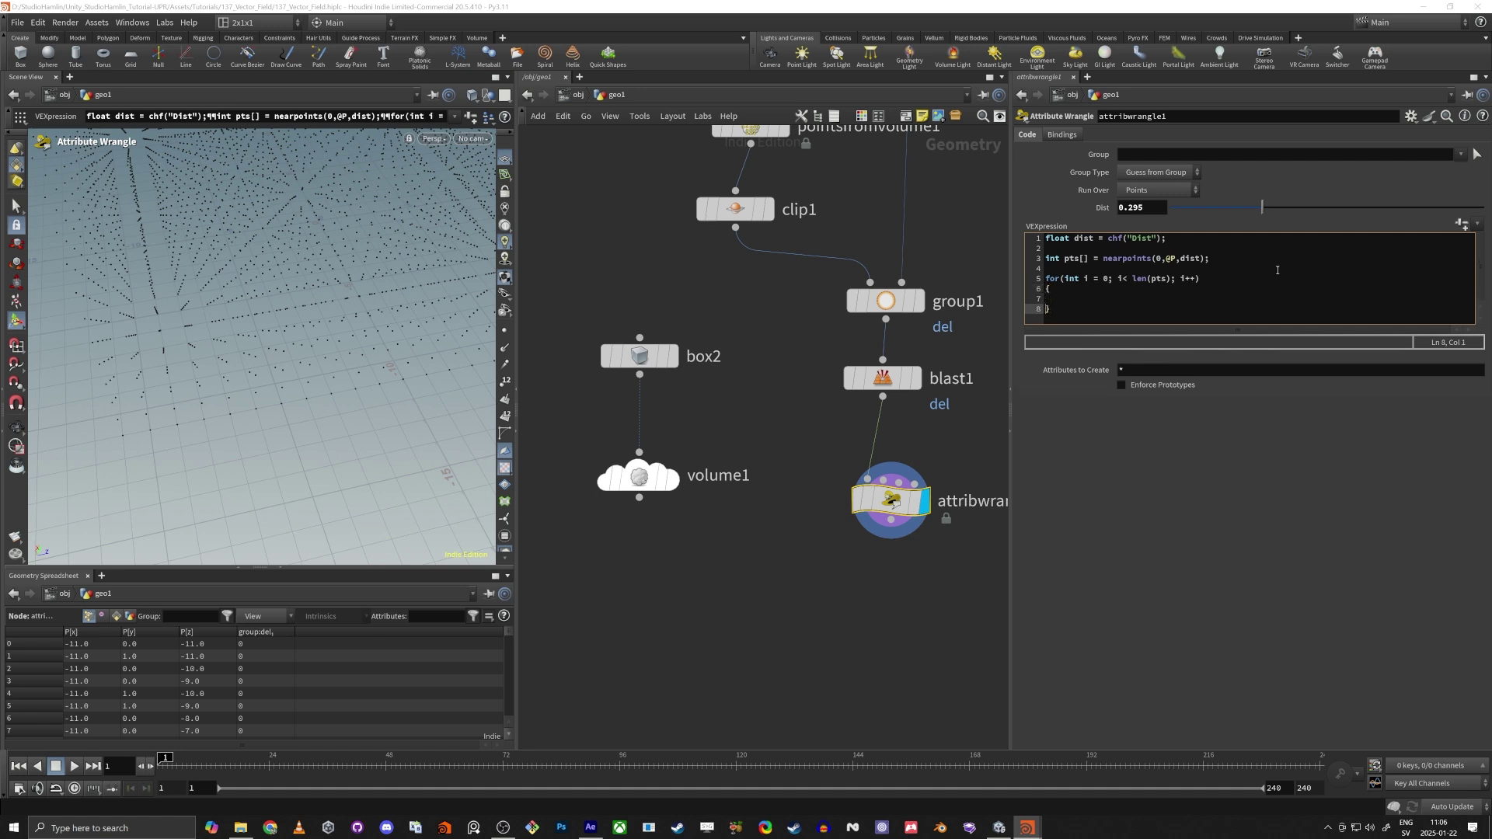
{"action": "left_click", "coordinate": [1154, 308]}
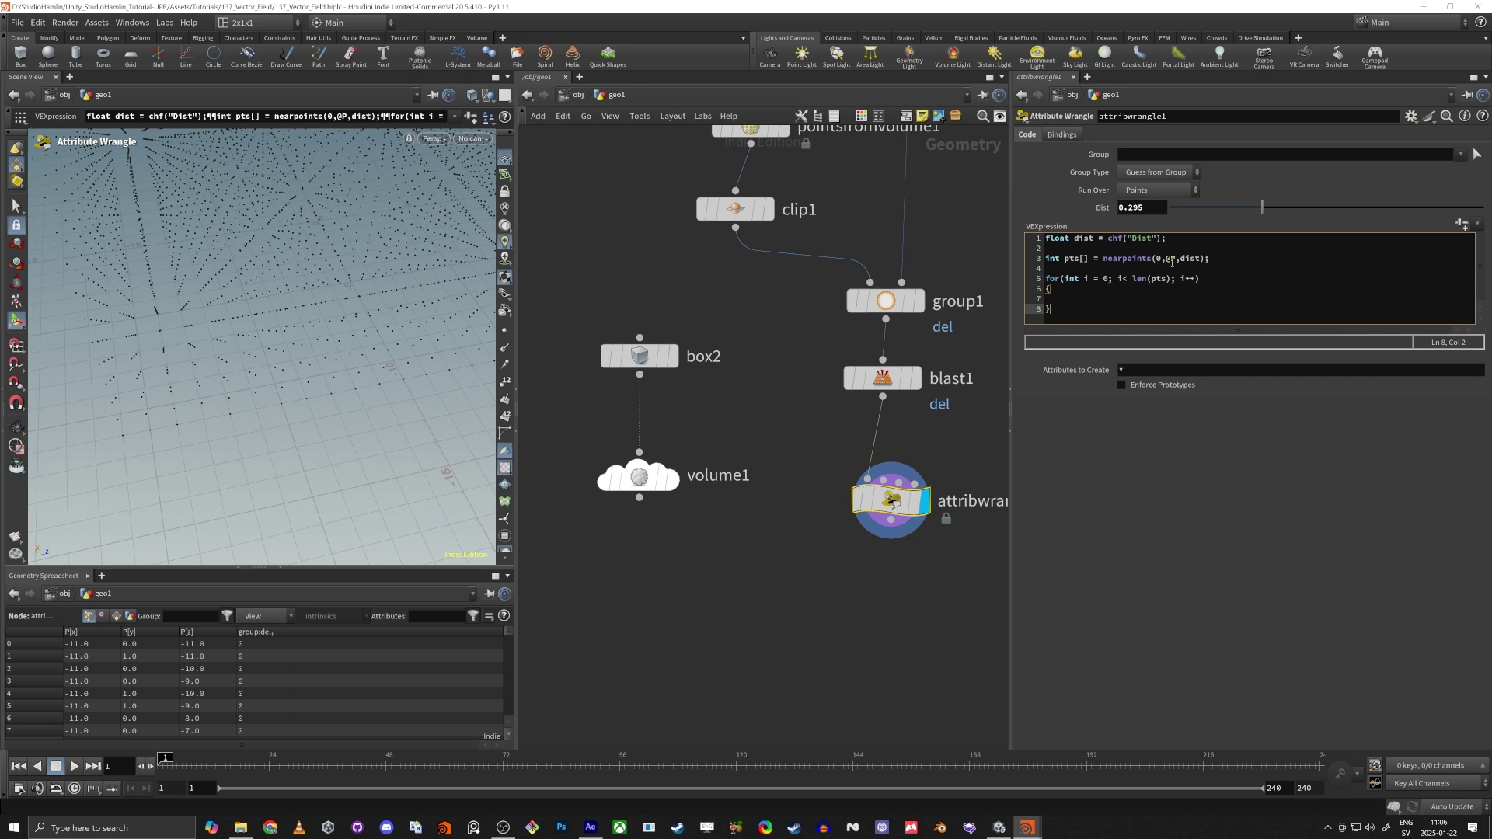
Inspect the points up close and change the for loop's starting index to 1
{"action": "left_click", "coordinate": [1104, 279]}
{"action": "left_click", "coordinate": [507, 335]}
{"action": "scroll", "coordinate": [396, 389], "scroll_direction": "up", "scroll_amount": 5}
{"action": "left_click_drag", "start_coordinate": [403, 386], "coordinate": [292, 395], "text": "alt"}
{"action": "key", "text": "Return"}
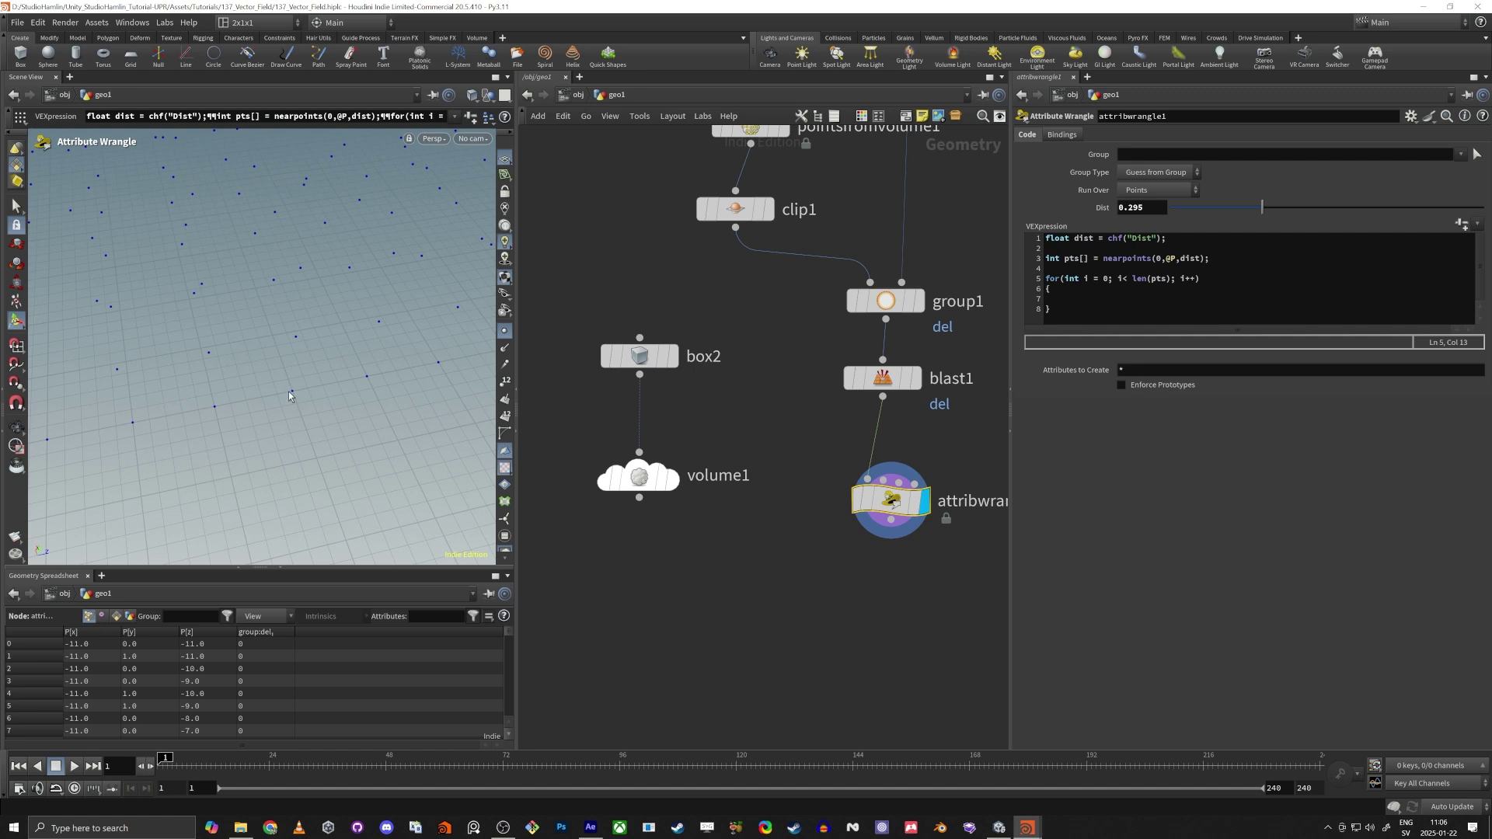
{"action": "left_click", "coordinate": [1108, 283]}
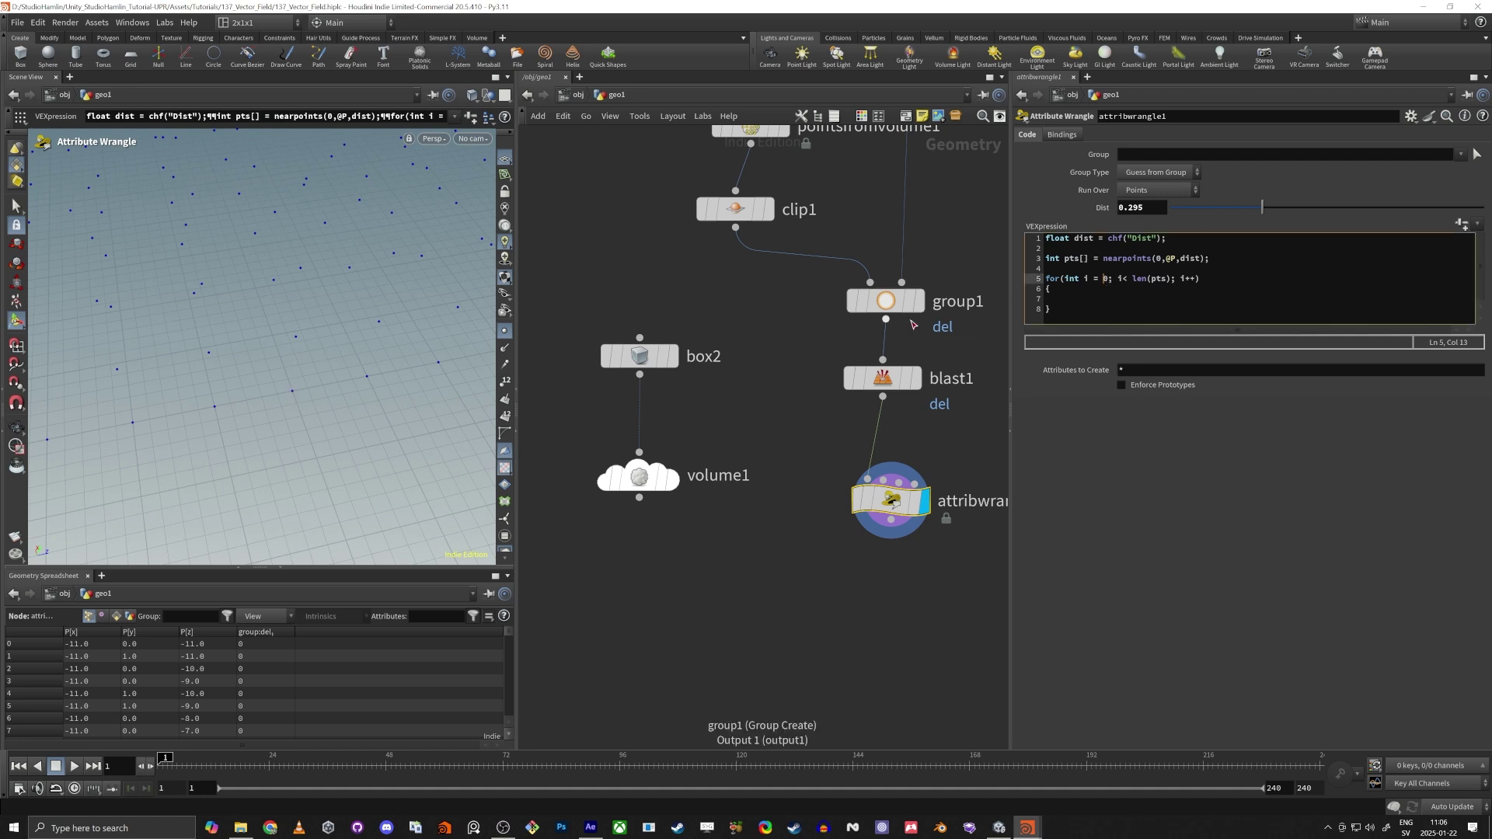
{"action": "key", "text": "BackSpace"}
{"action": "type", "text": "1"}
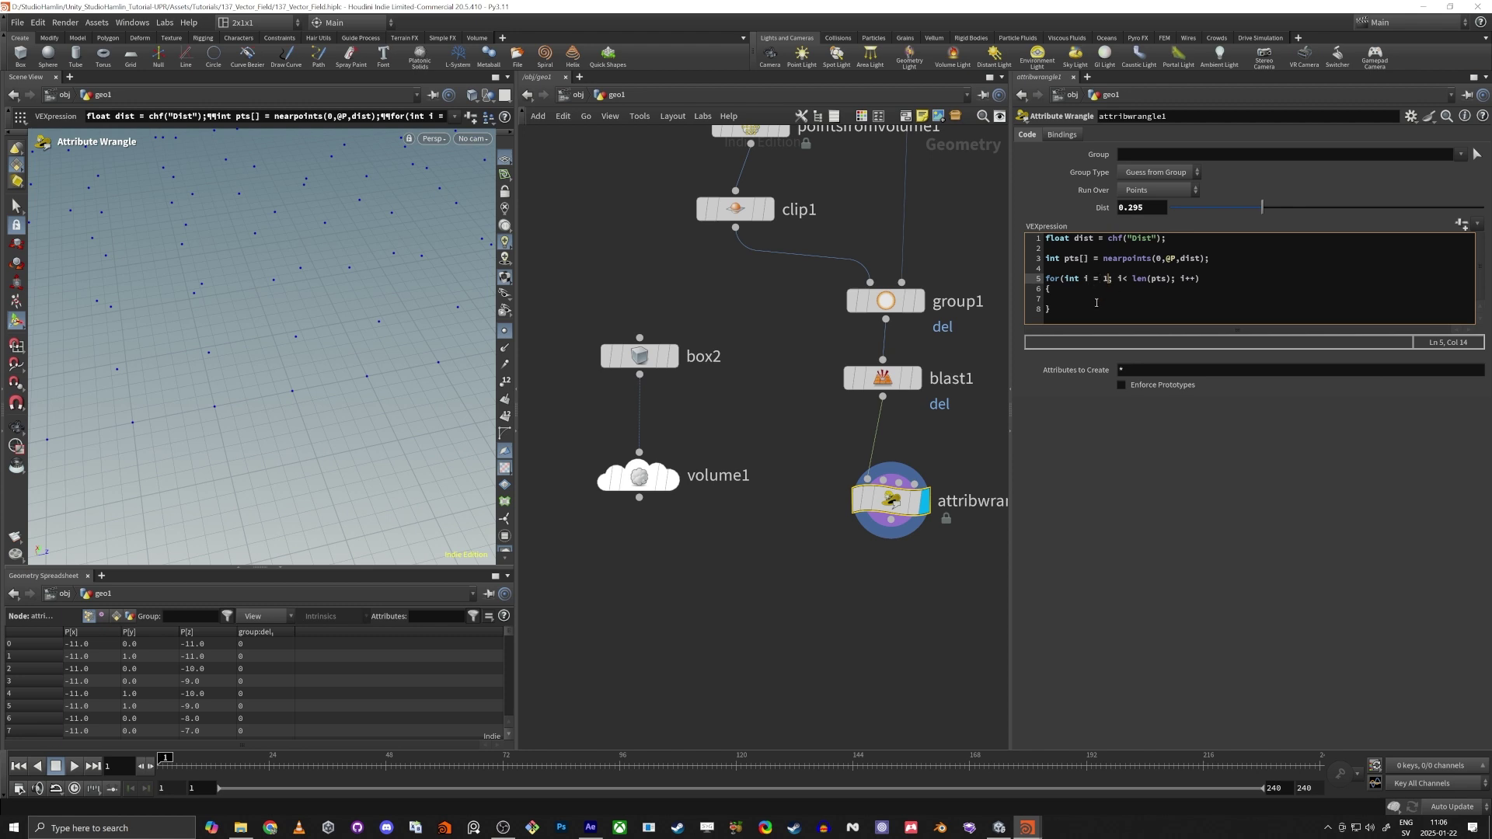
Add the indented line int prim = addprim(0,"polyline"); inside the for loop
{"action": "left_click", "coordinate": [1096, 302]}
{"action": "type", "text": "int prim = "}
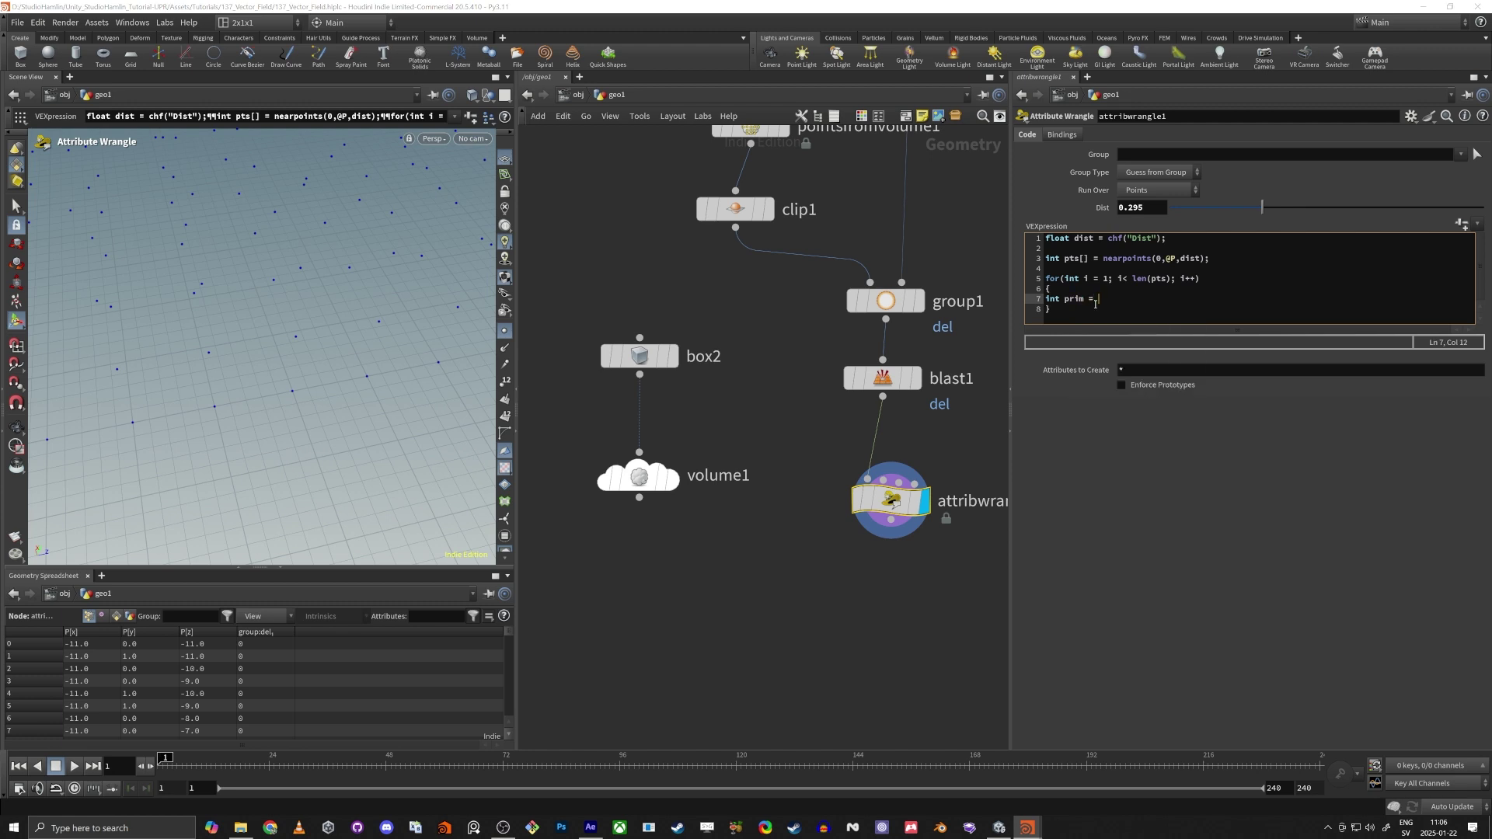
{"action": "type", "text": "addprim(0,\"polyline\");"}
{"action": "key", "text": "Home"}
{"action": "key", "text": "Tab"}
{"action": "key", "text": "End"}
{"action": "key", "text": "Return"}
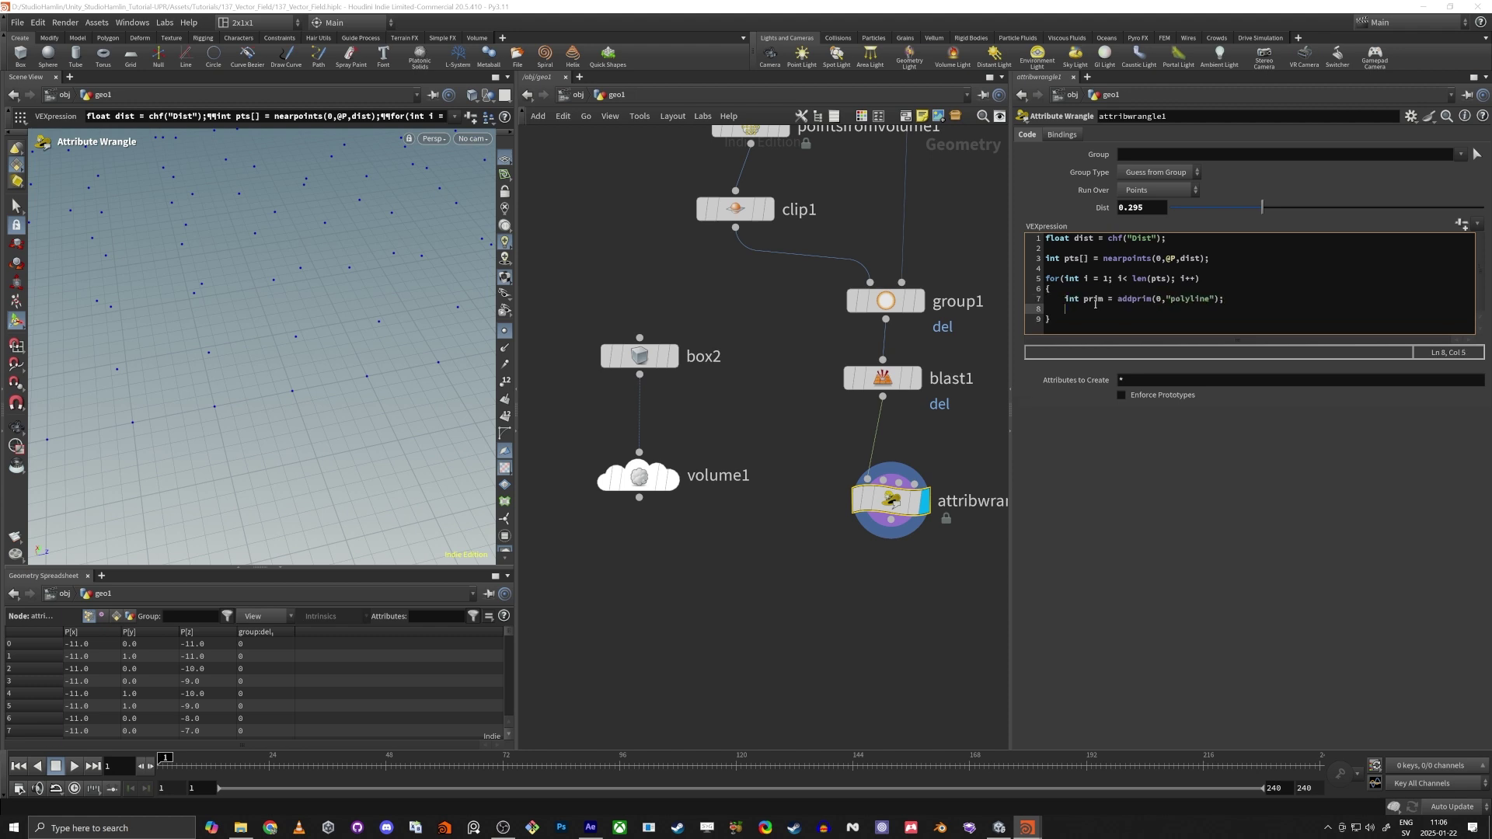
{"action": "type", "text": "addvertex(0"}
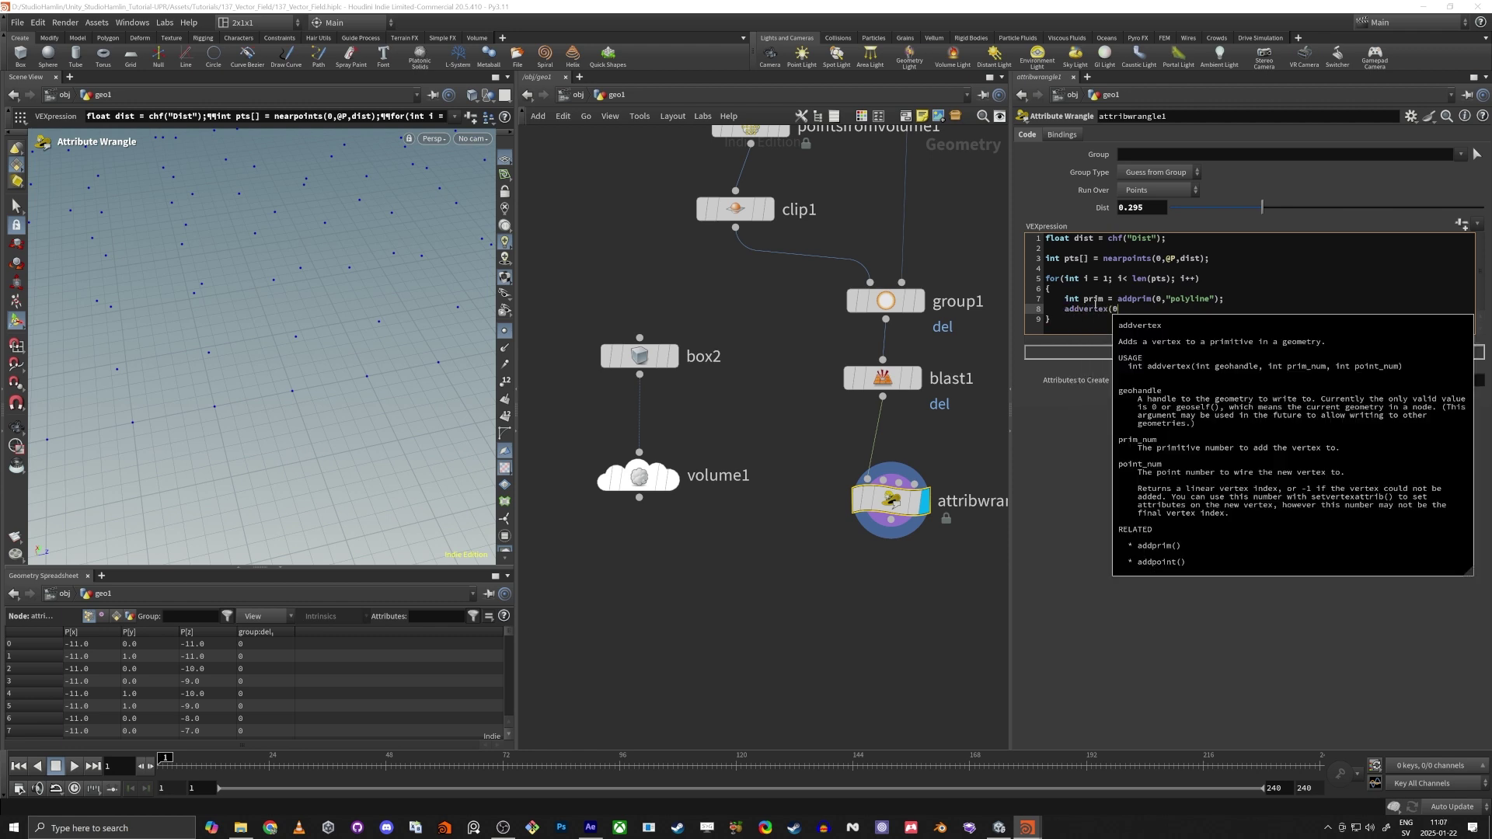
{"action": "type", "text": ","}
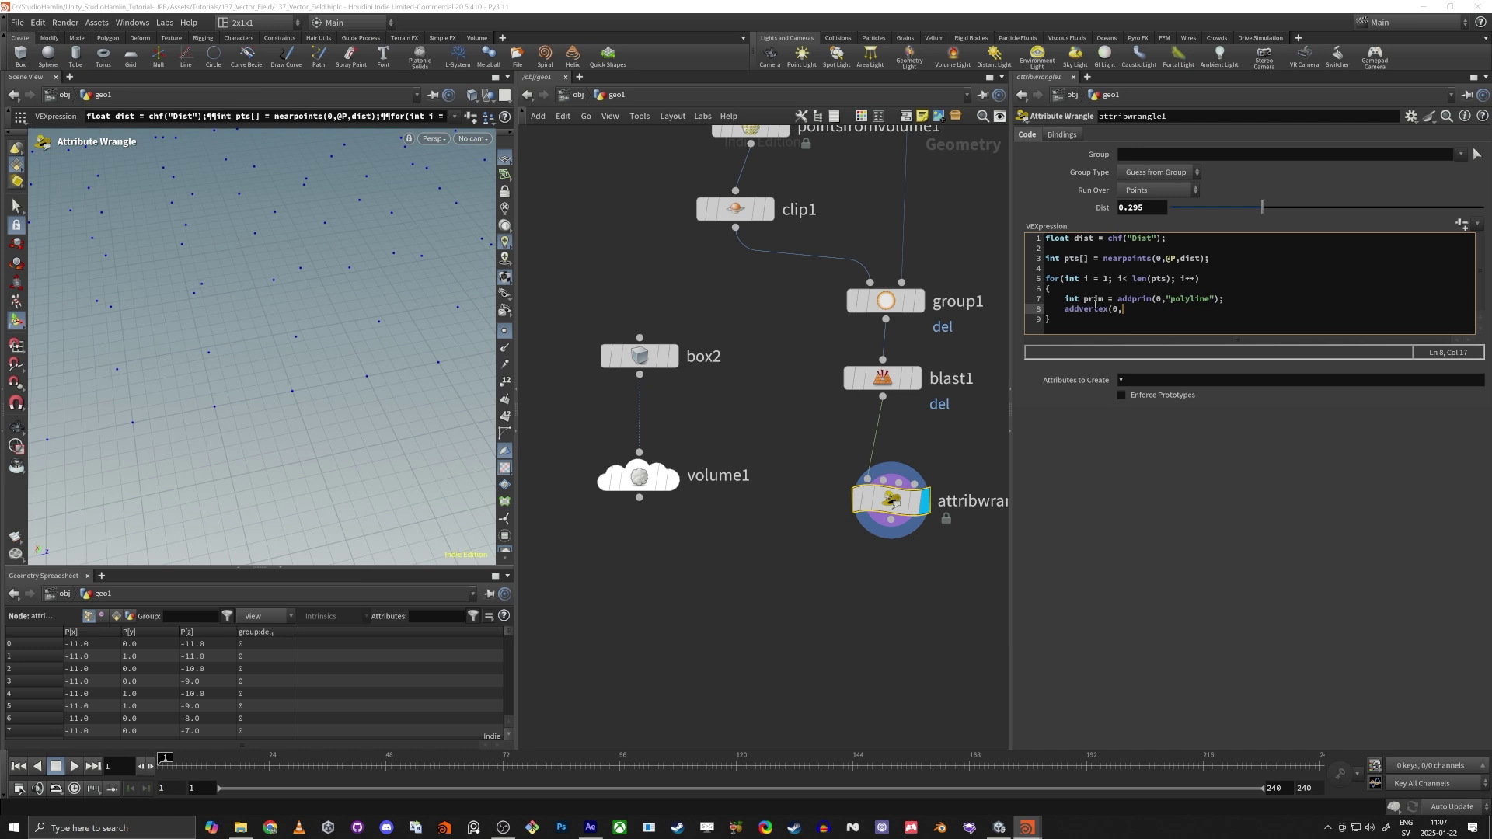
{"action": "type", "text": "prim,"}
{"action": "type", "text": "@ptnum);"}
{"action": "double_click", "coordinate": [1166, 311]}
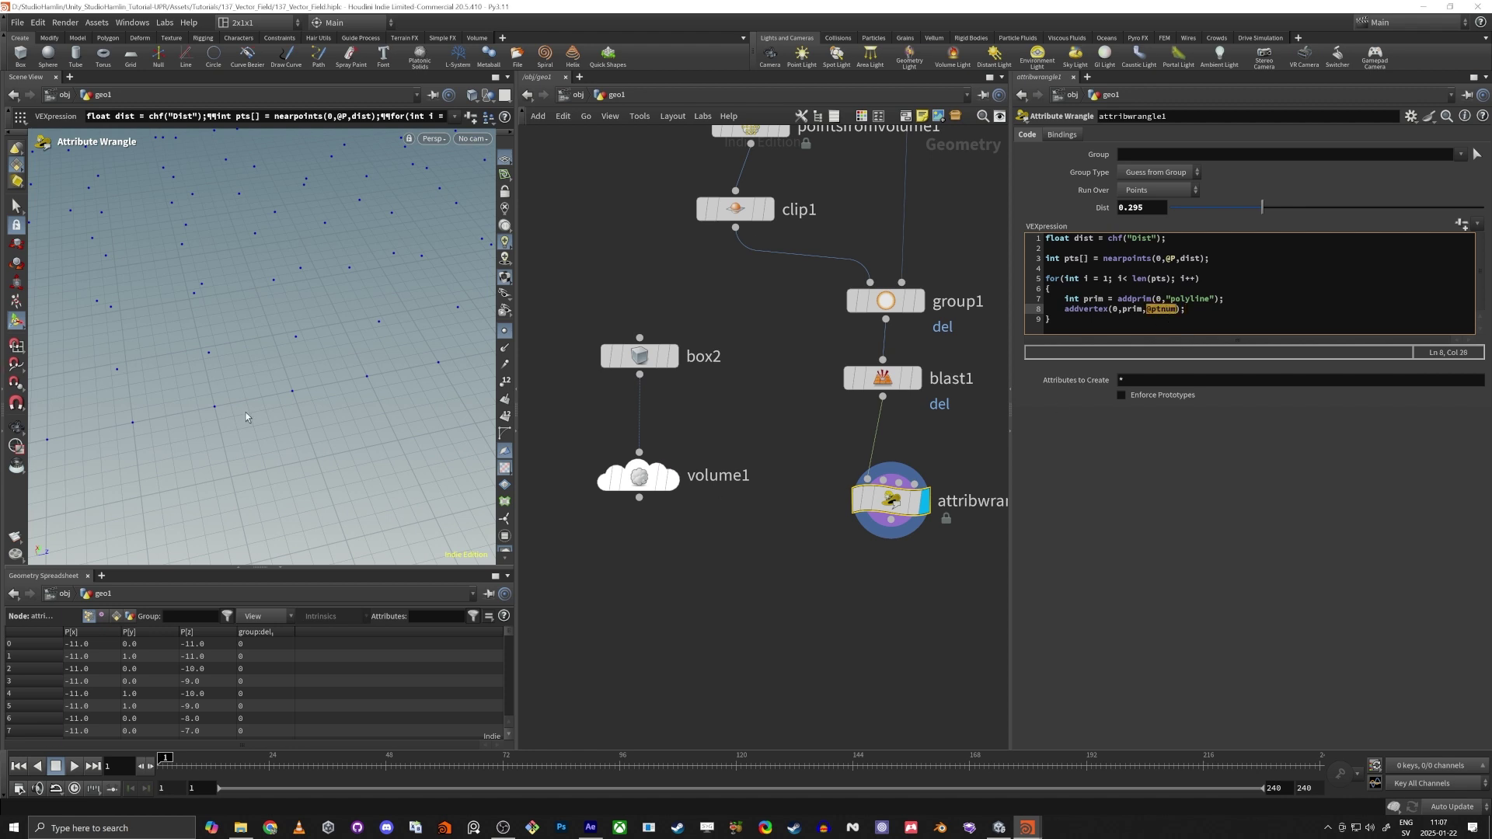
{"action": "left_click", "coordinate": [1189, 310]}
Add a second vertex line, addvertex(0,prim,pts[i]);, to complete the loop body
{"action": "key", "text": "Return"}
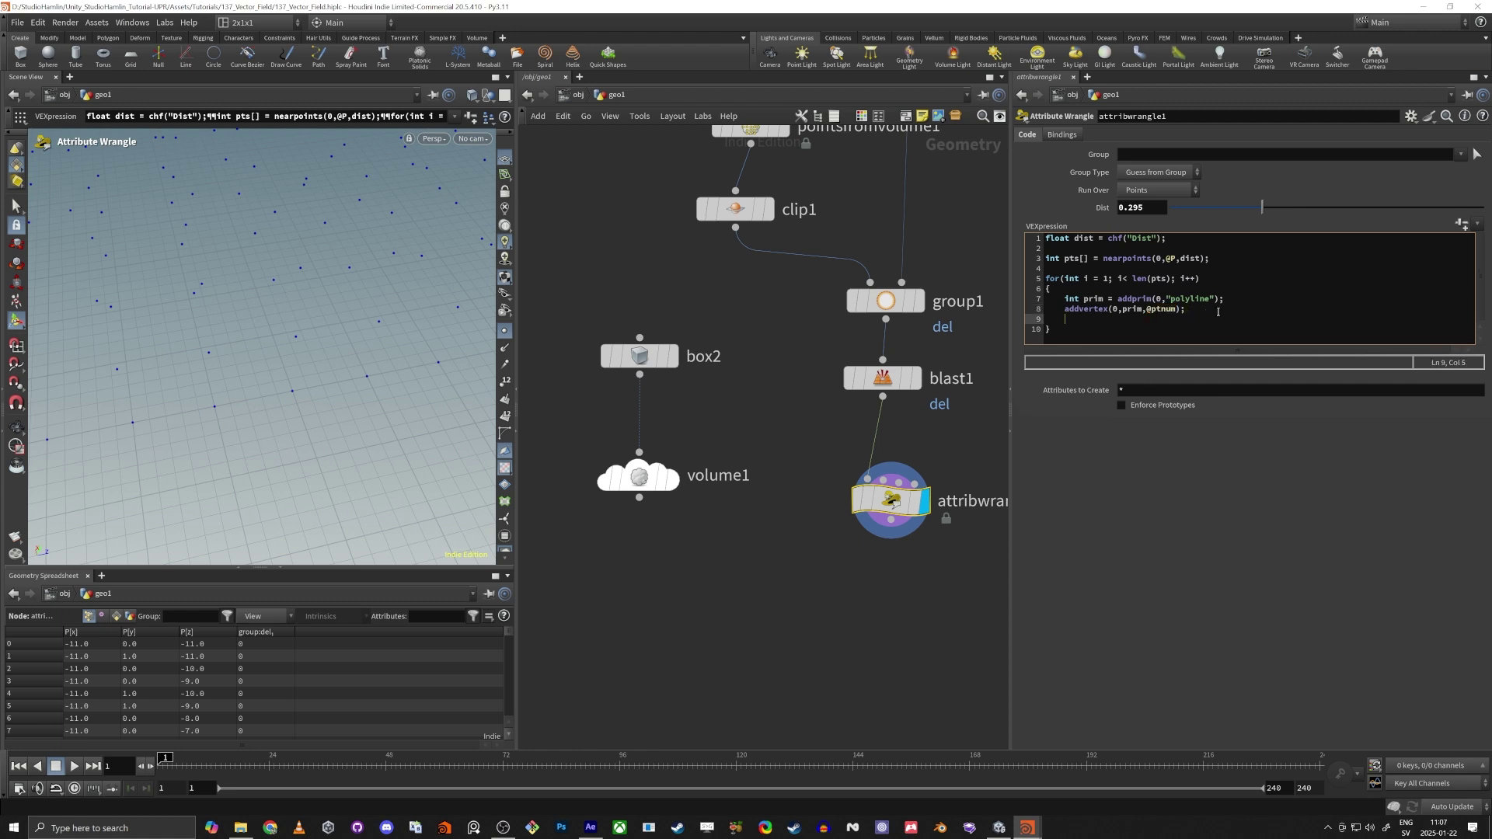
{"action": "type", "text": "add"}
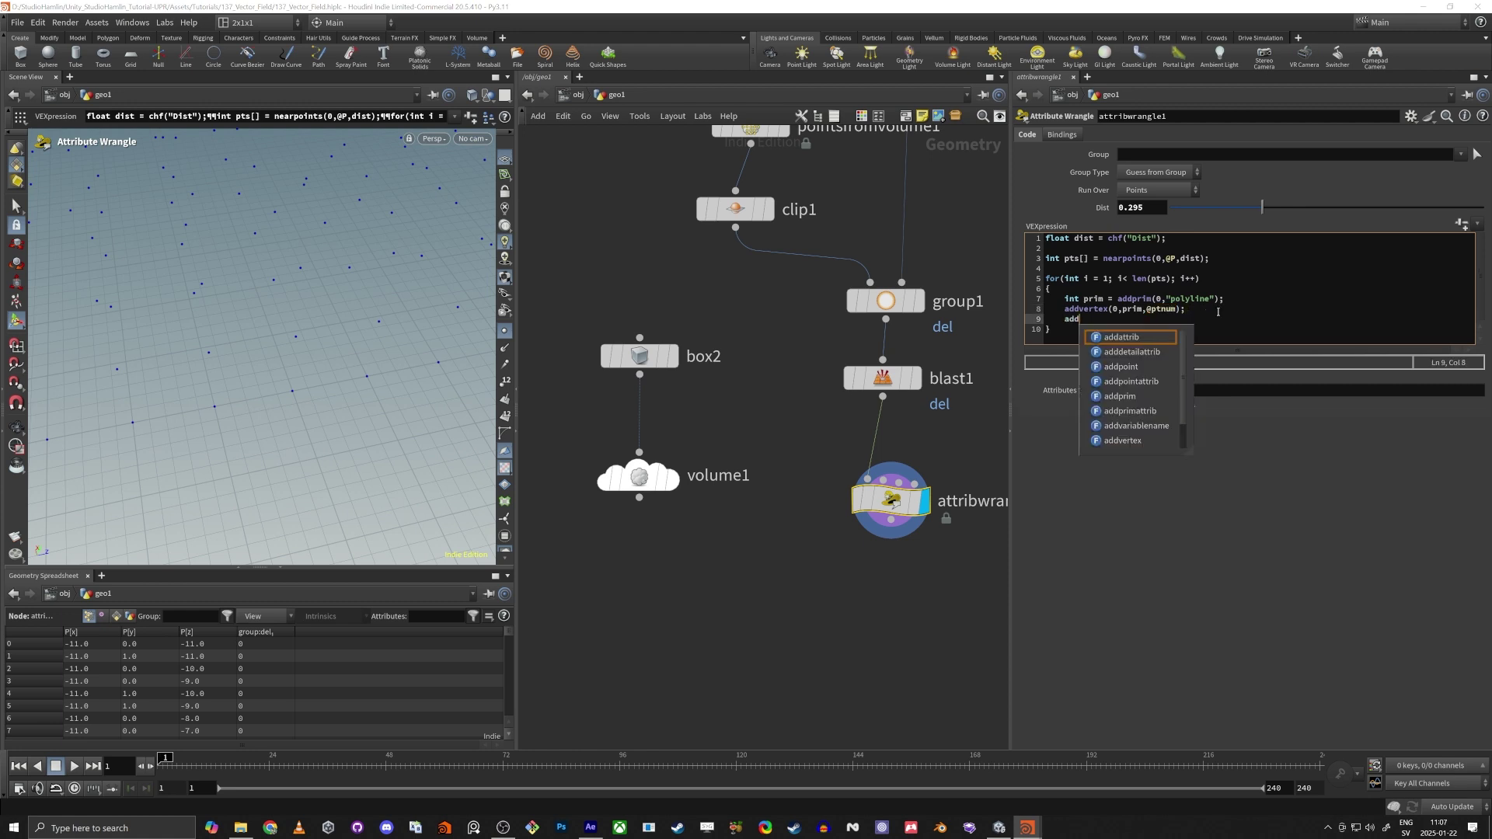
{"action": "type", "text": "vertex(0k,"}
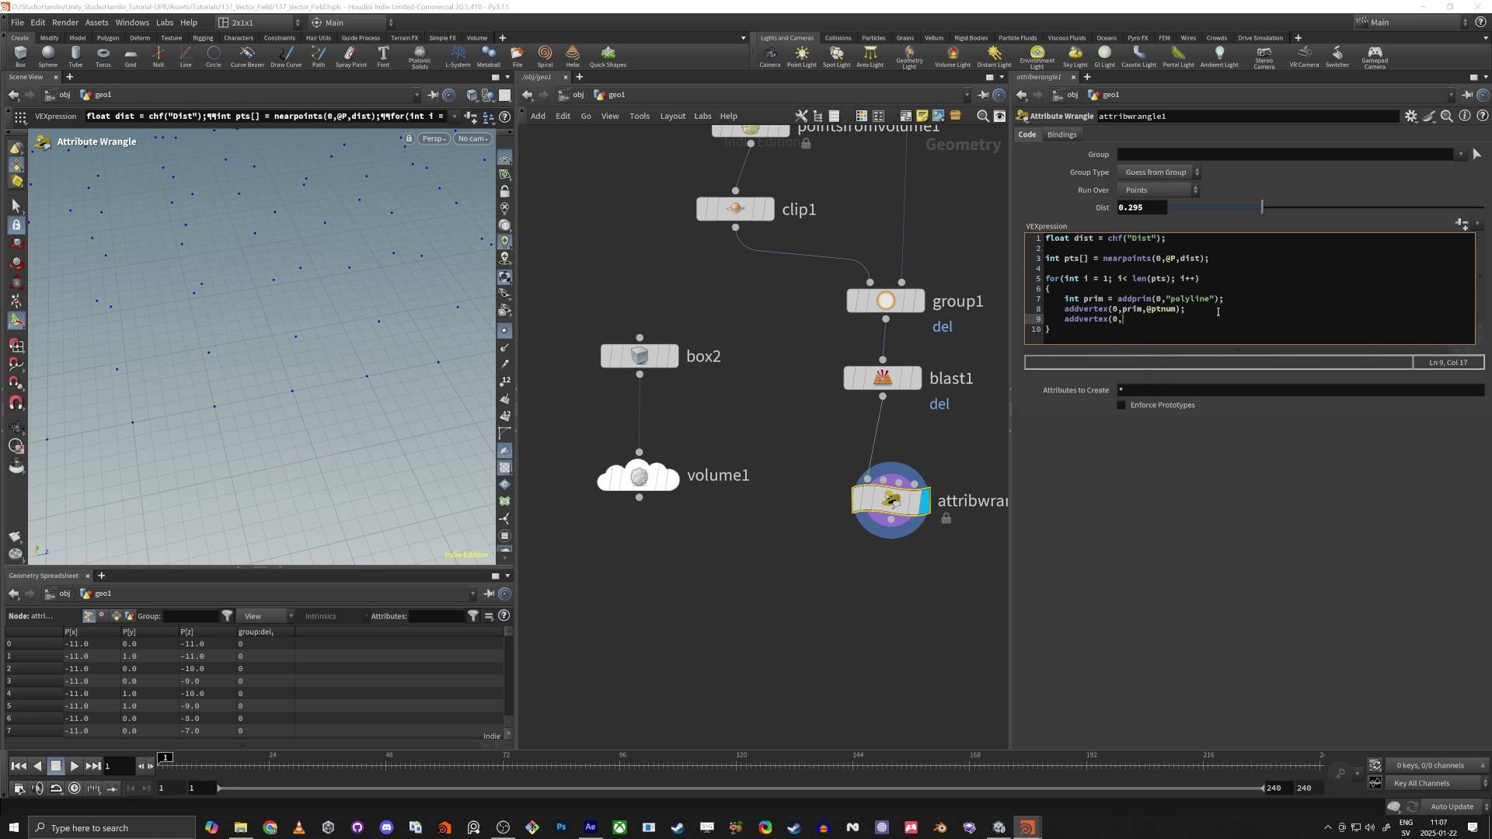
{"action": "type", "text": "rim"}
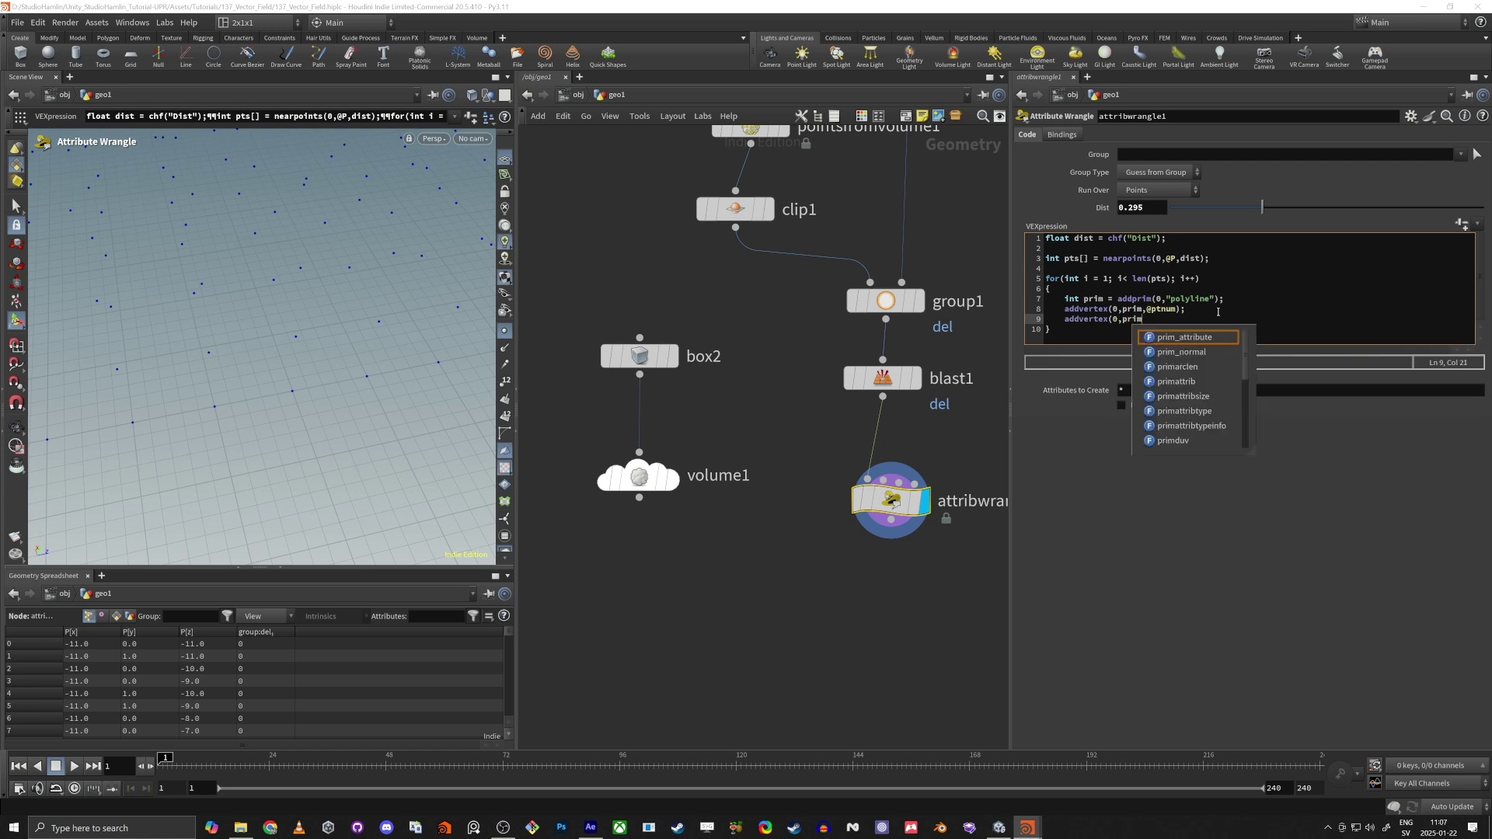
{"action": "type", "text": ",pts[i"}
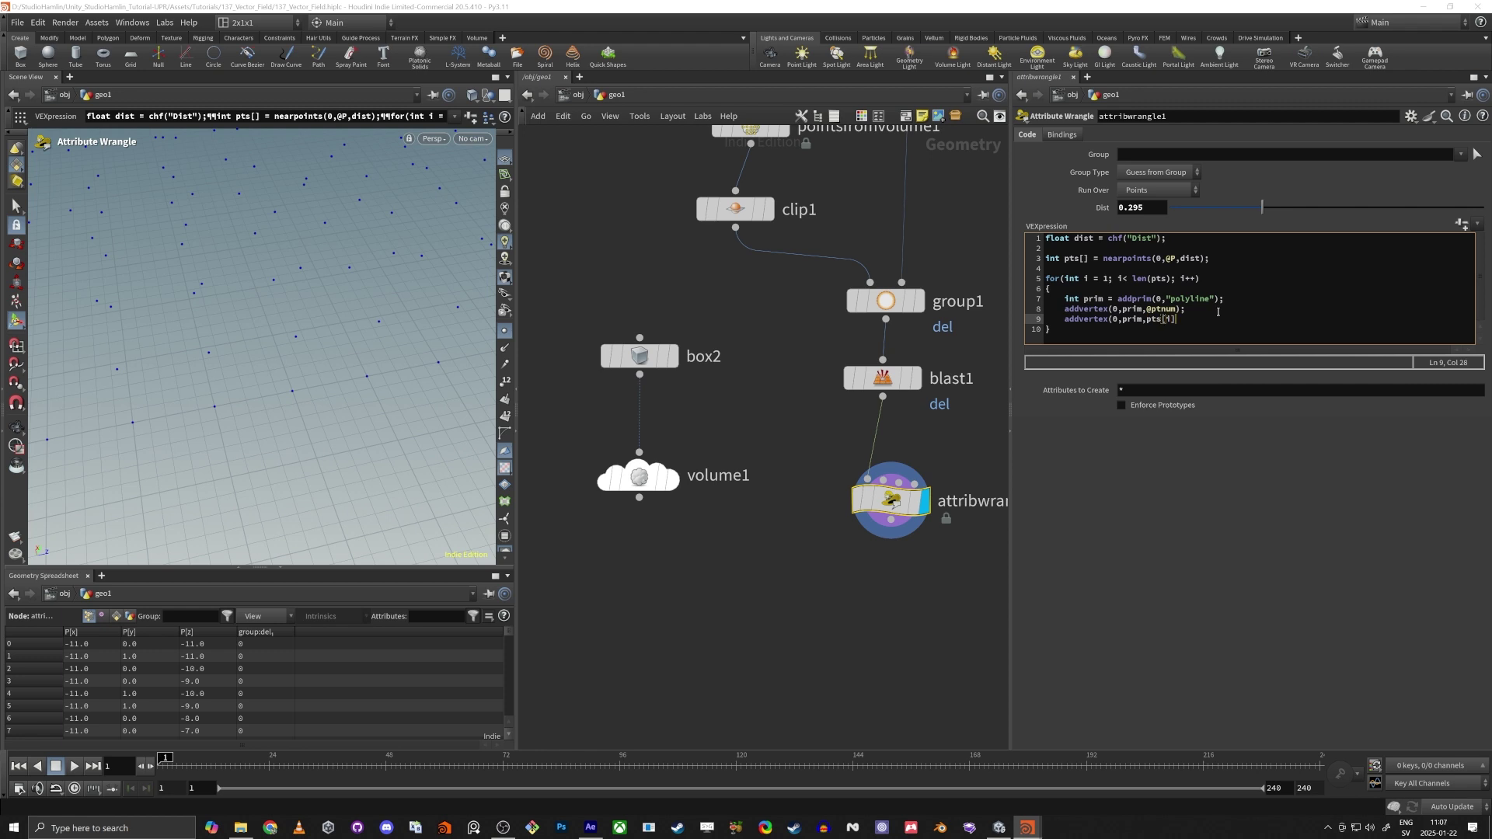
{"action": "type", "text": "]);"}
{"action": "left_click_drag", "start_coordinate": [1147, 320], "coordinate": [1179, 321]}
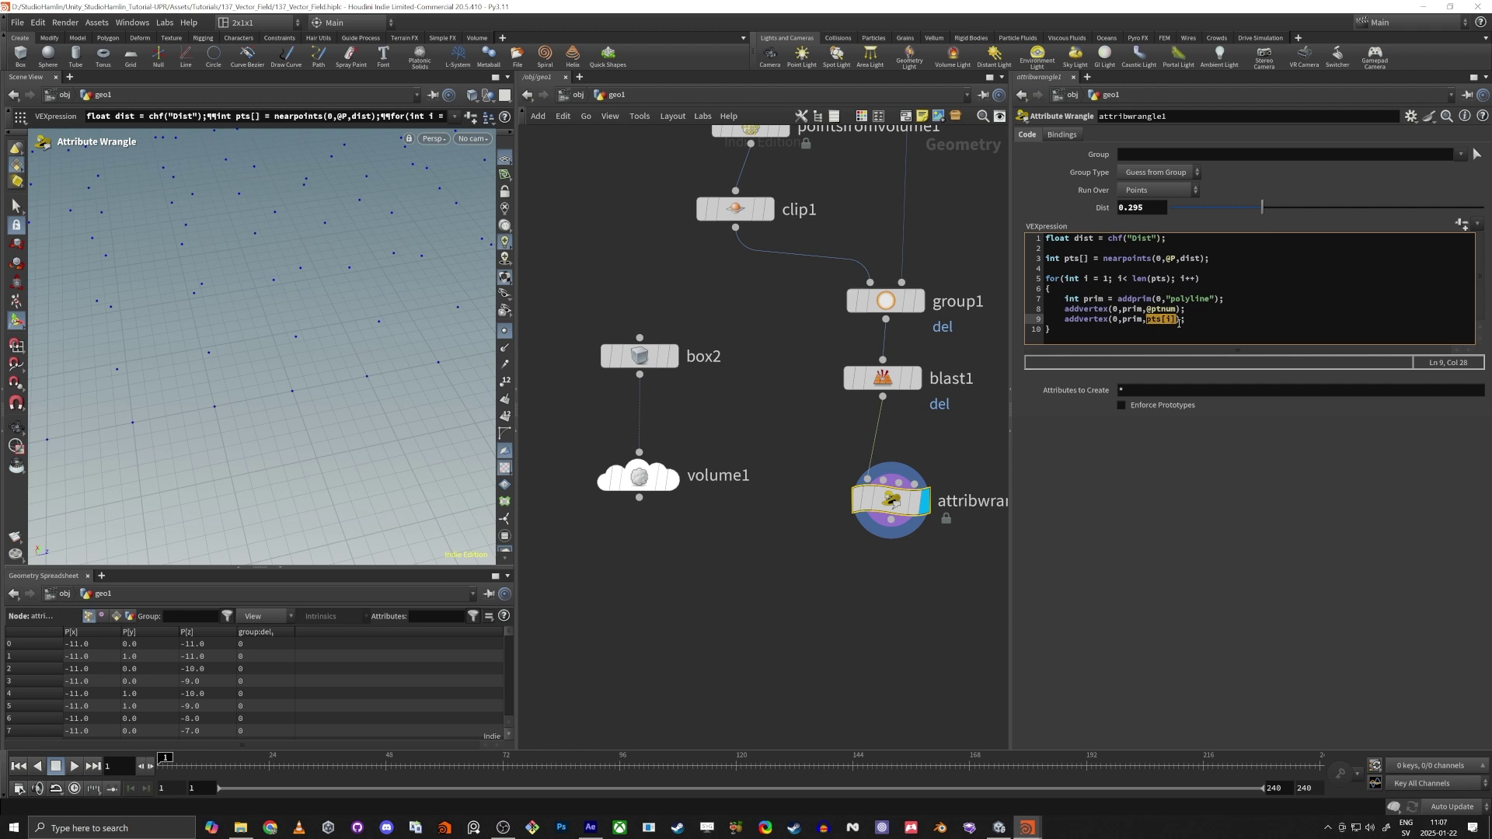
{"action": "double_click", "coordinate": [1135, 261]}
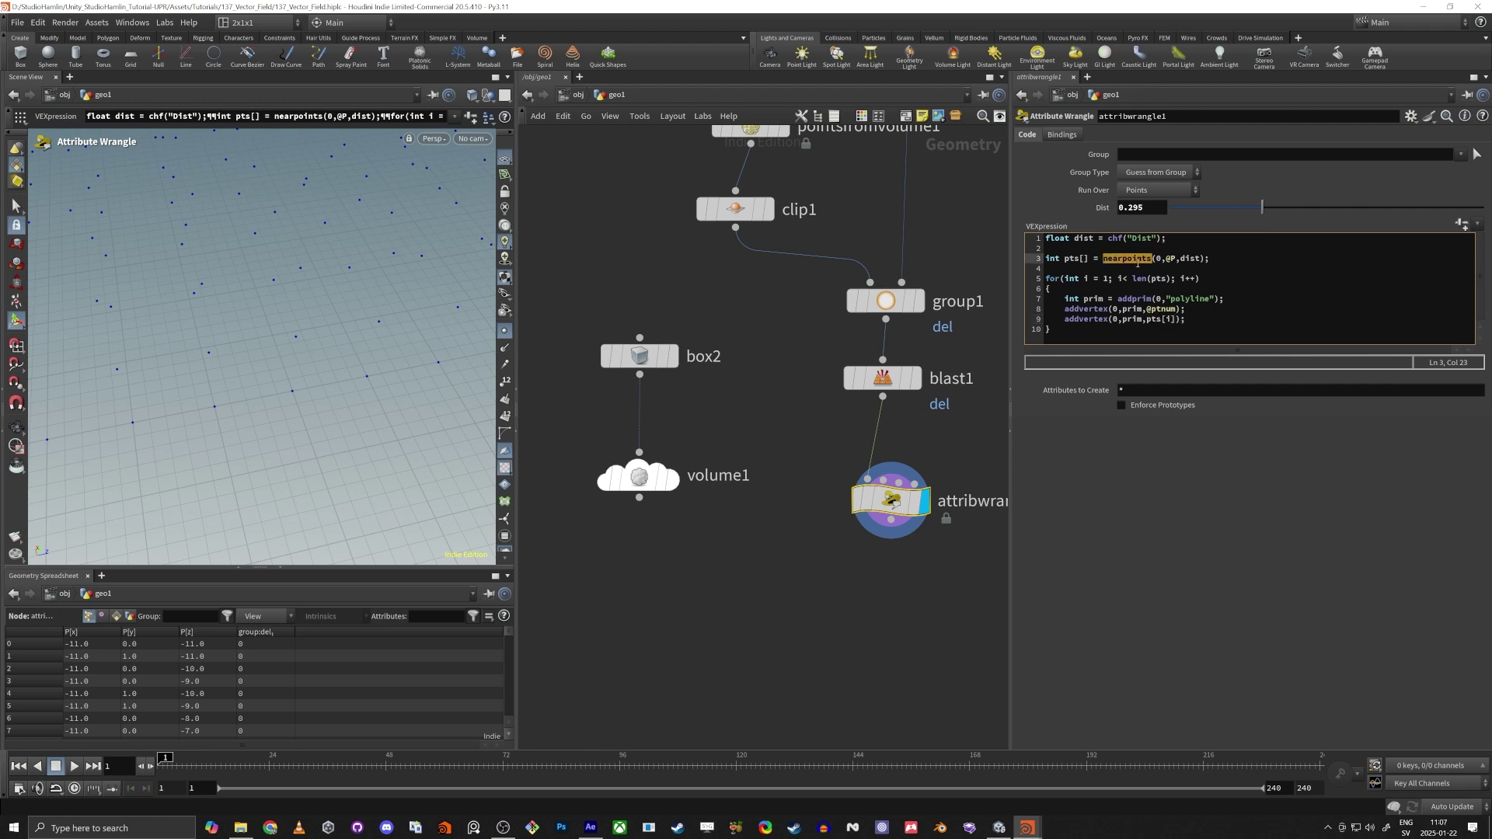
{"action": "left_click", "coordinate": [1164, 330]}
Set the wrangle's Dist to 0.482 and move attribwrangle1 further below blast1
{"action": "left_click_drag", "start_coordinate": [1262, 207], "coordinate": [1321, 211]}
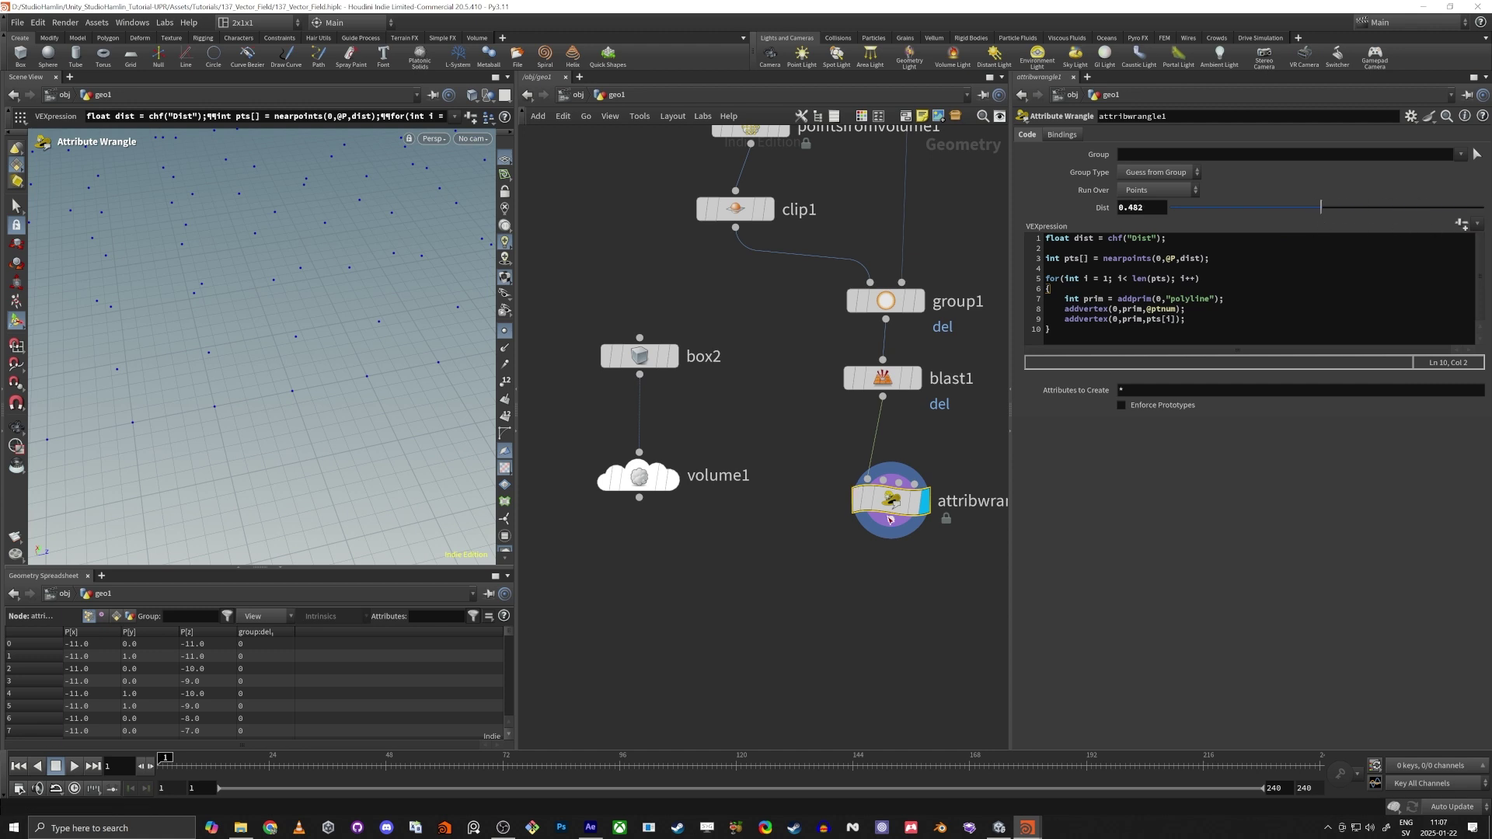
{"action": "left_click_drag", "start_coordinate": [891, 520], "coordinate": [847, 606]}
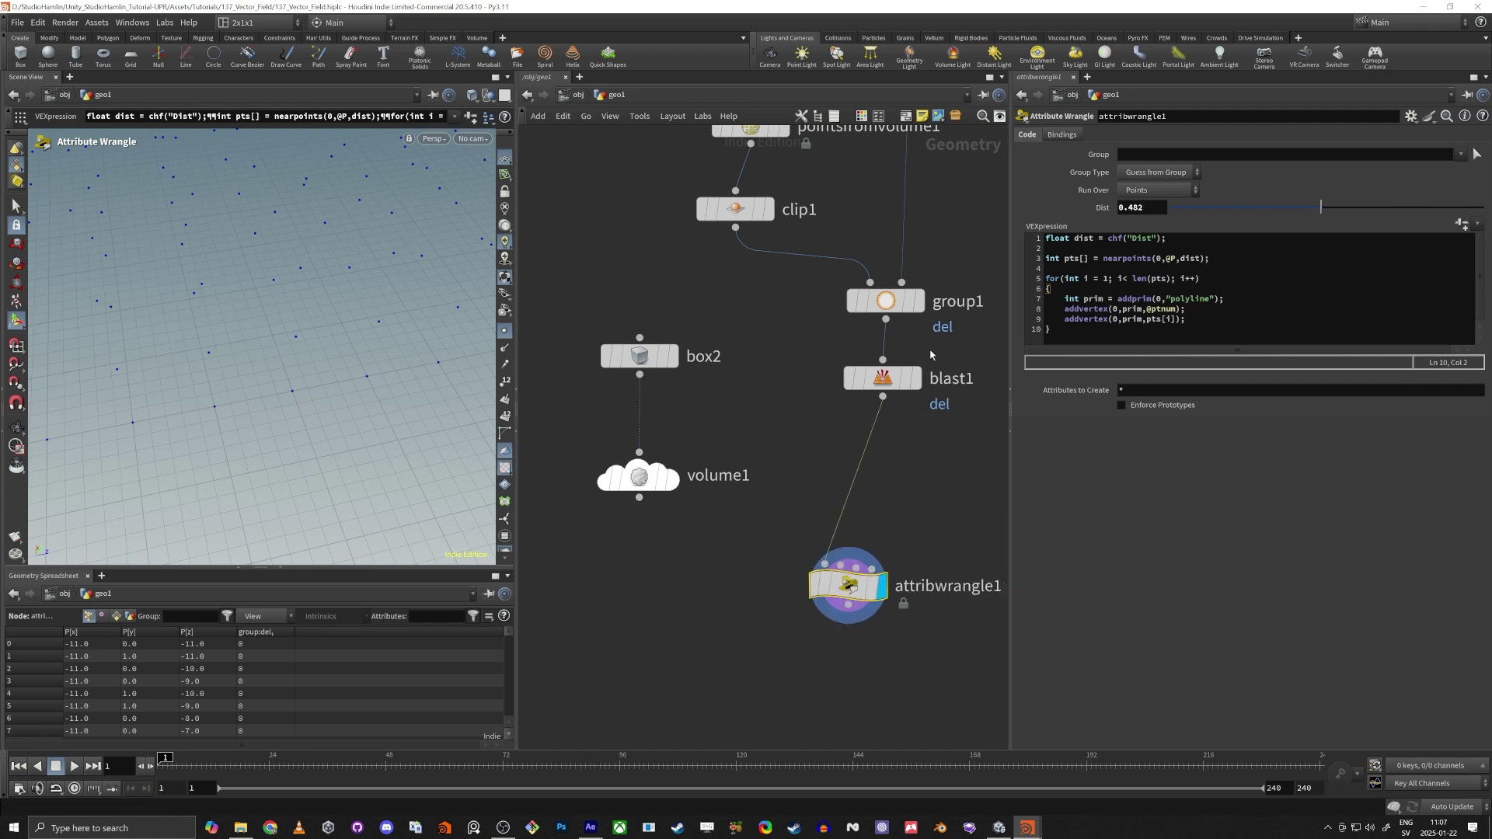
Check blast1's output, redisplay attribwrangle1, move it closer below blast1 and set its Dist to 2
{"action": "left_click", "coordinate": [915, 378]}
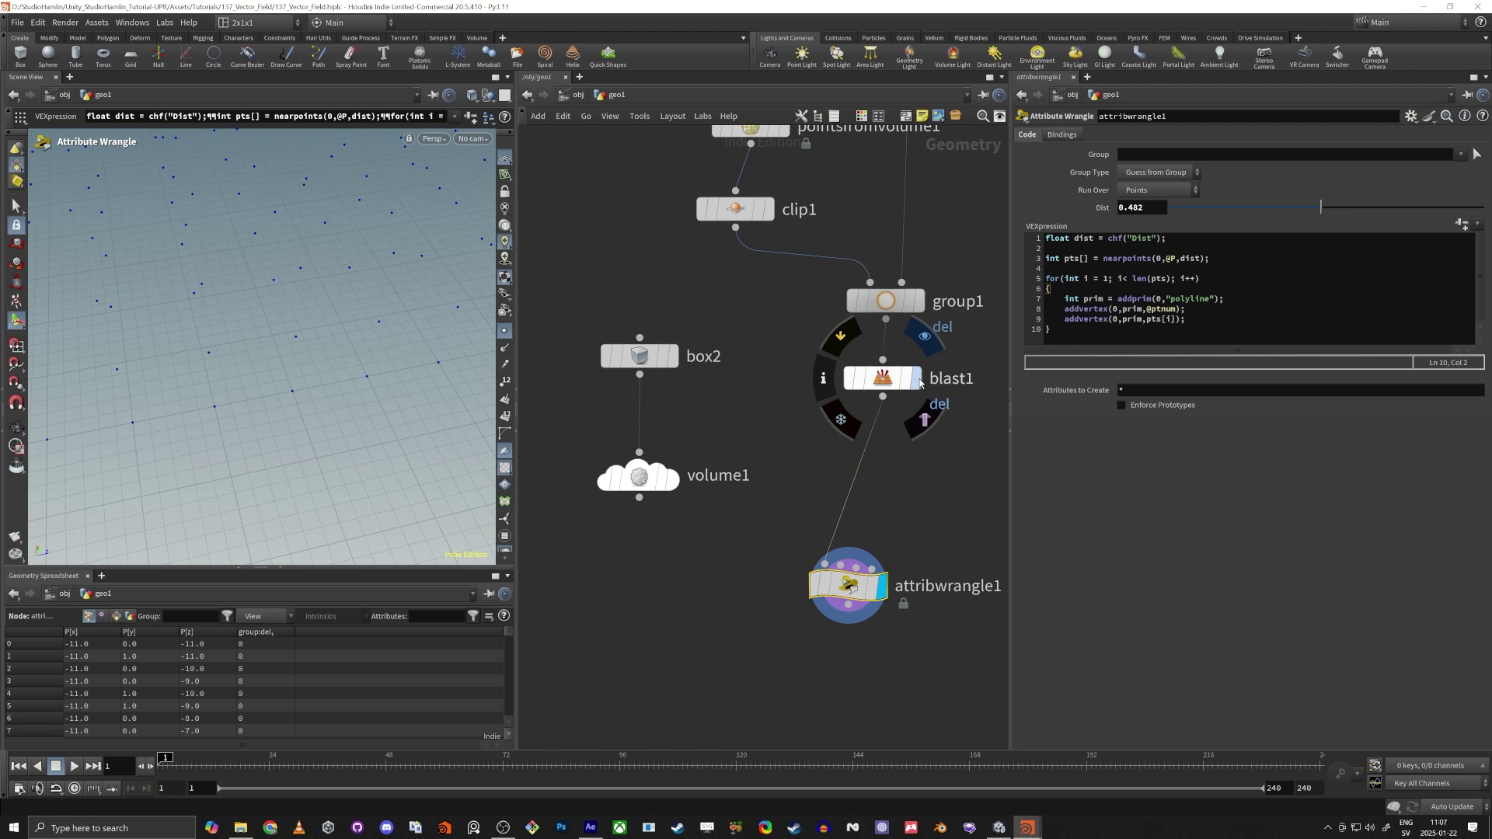
{"action": "left_click", "coordinate": [881, 586]}
{"action": "left_click_drag", "start_coordinate": [851, 593], "coordinate": [873, 540]}
{"action": "left_click", "coordinate": [1140, 208]}
{"action": "type", "text": "2"}
{"action": "key", "text": "Return"}
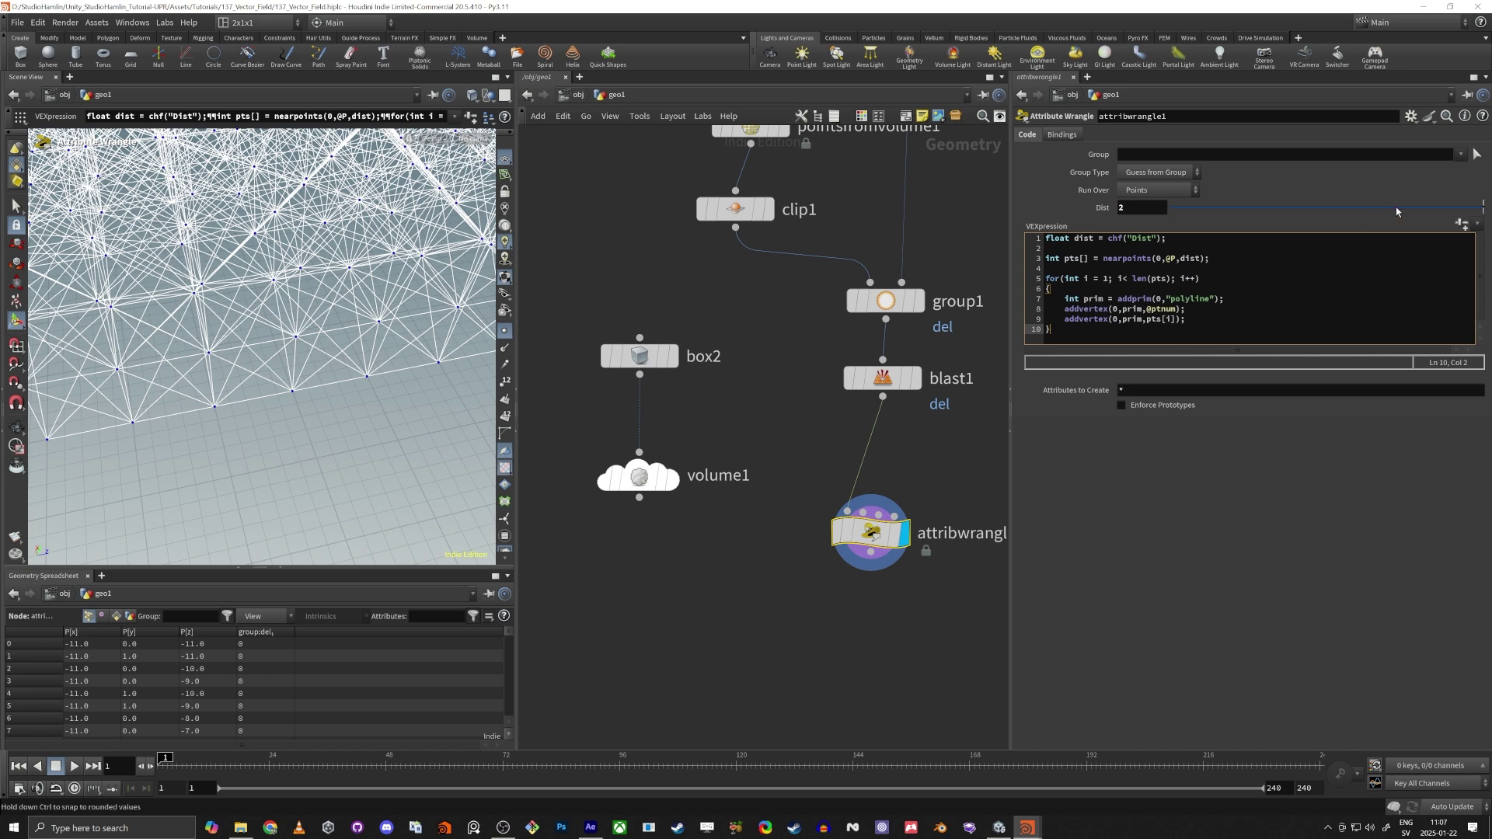
Set attribwrangle1's Dist to 1 and inspect the connecting lines between neighbouring points
{"action": "left_click", "coordinate": [1484, 203]}
{"action": "mouse_move", "coordinate": [348, 363]}
{"action": "left_mouse_down", "text": "alt"}
{"action": "mouse_move", "coordinate": [430, 315]}
{"action": "mouse_move", "coordinate": [336, 373]}
{"action": "mouse_move", "coordinate": [303, 359]}
{"action": "mouse_move", "coordinate": [355, 361]}
{"action": "left_mouse_up", "text": "alt"}
{"action": "right_click_drag", "start_coordinate": [355, 360], "coordinate": [419, 354], "text": "alt"}
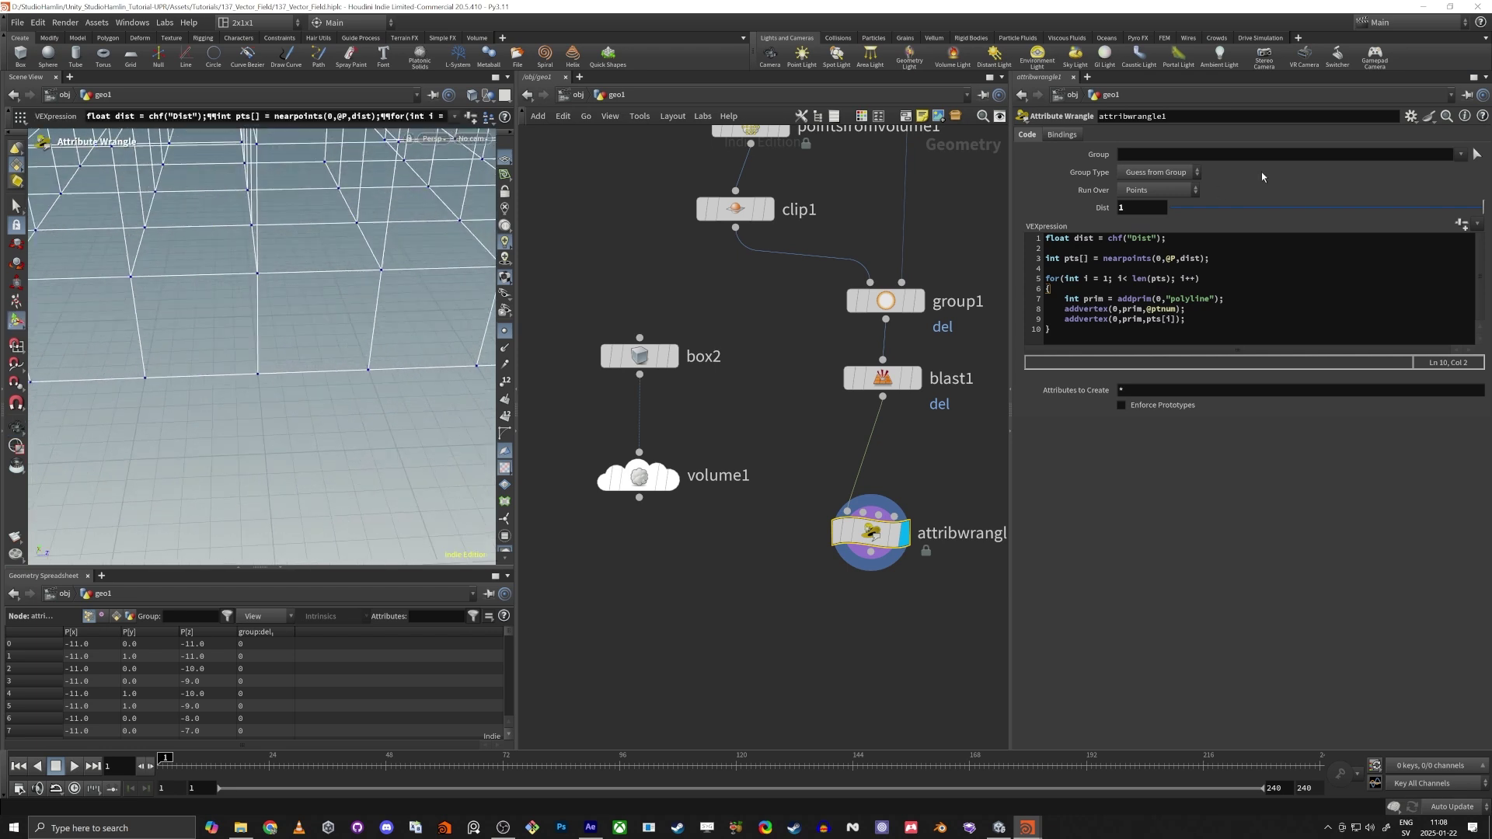
{"action": "left_click_drag", "start_coordinate": [133, 304], "coordinate": [244, 388], "text": "alt"}
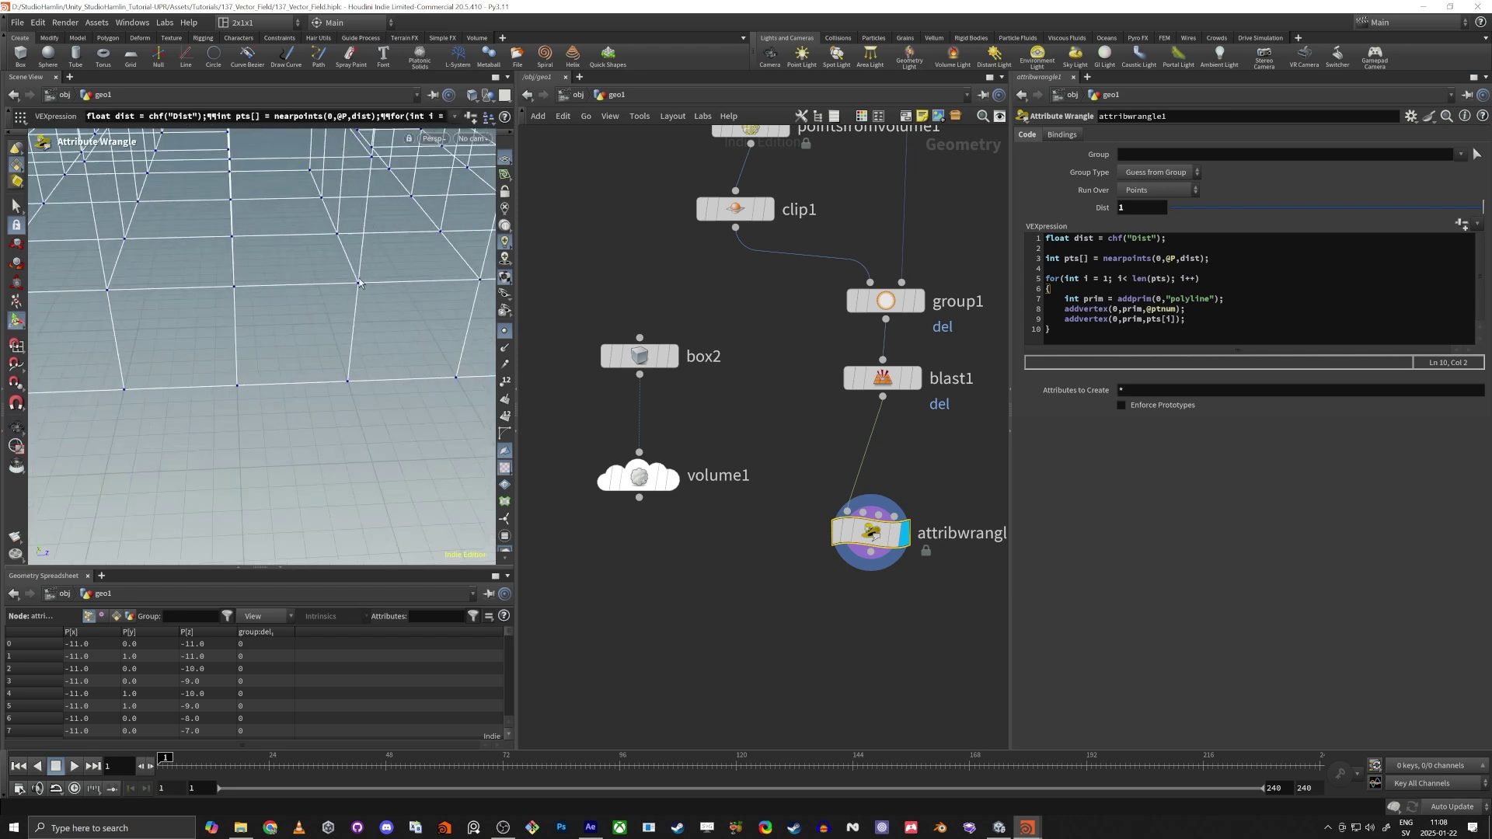
Set attribwrangle1's Dist to 1.5 and place the node just below blast1
{"action": "middle_click_drag", "start_coordinate": [1131, 208], "coordinate": [1439, 231]}
{"action": "left_click_drag", "start_coordinate": [296, 373], "coordinate": [233, 339], "text": "alt"}
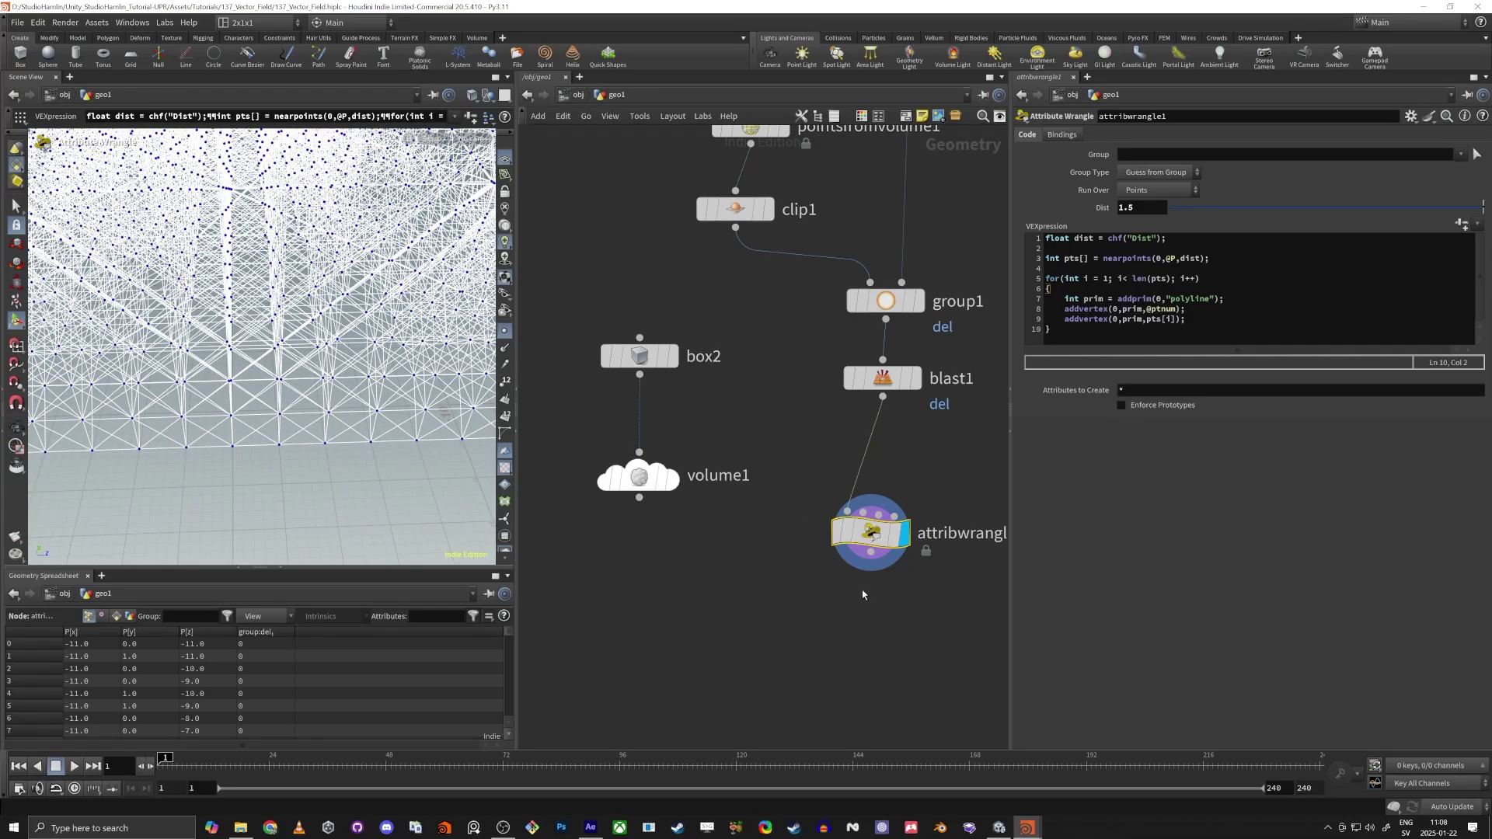
{"action": "left_click_drag", "start_coordinate": [871, 533], "coordinate": [890, 496]}
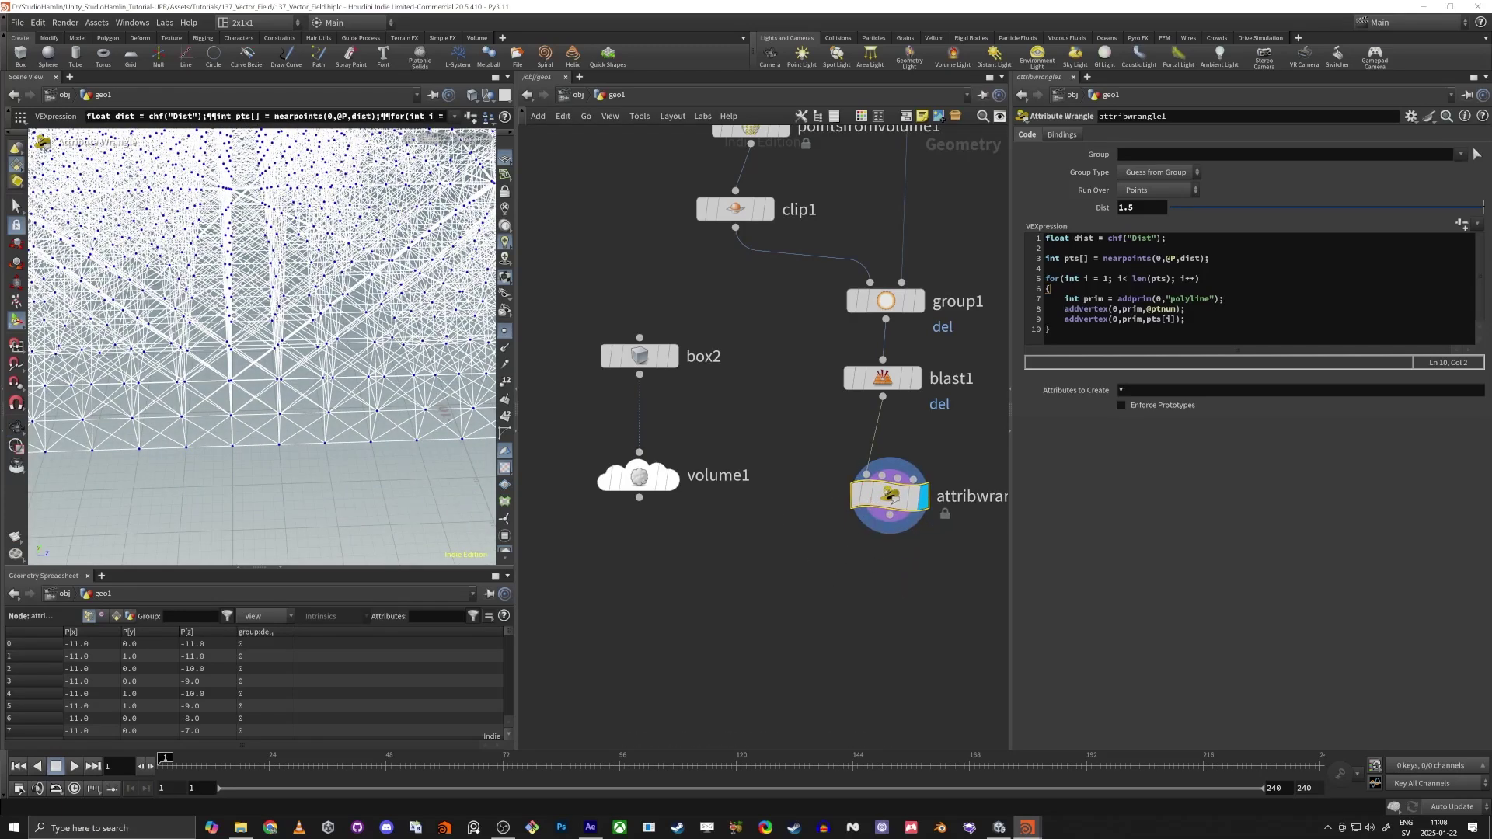
Add a Fuse node connected below attribwrangle1 and display its output
{"action": "middle_click_drag", "start_coordinate": [830, 572], "coordinate": [790, 411]}
{"action": "left_click", "coordinate": [807, 401]}
{"action": "key", "text": "Tab"}
{"action": "type", "text": "fuse"}
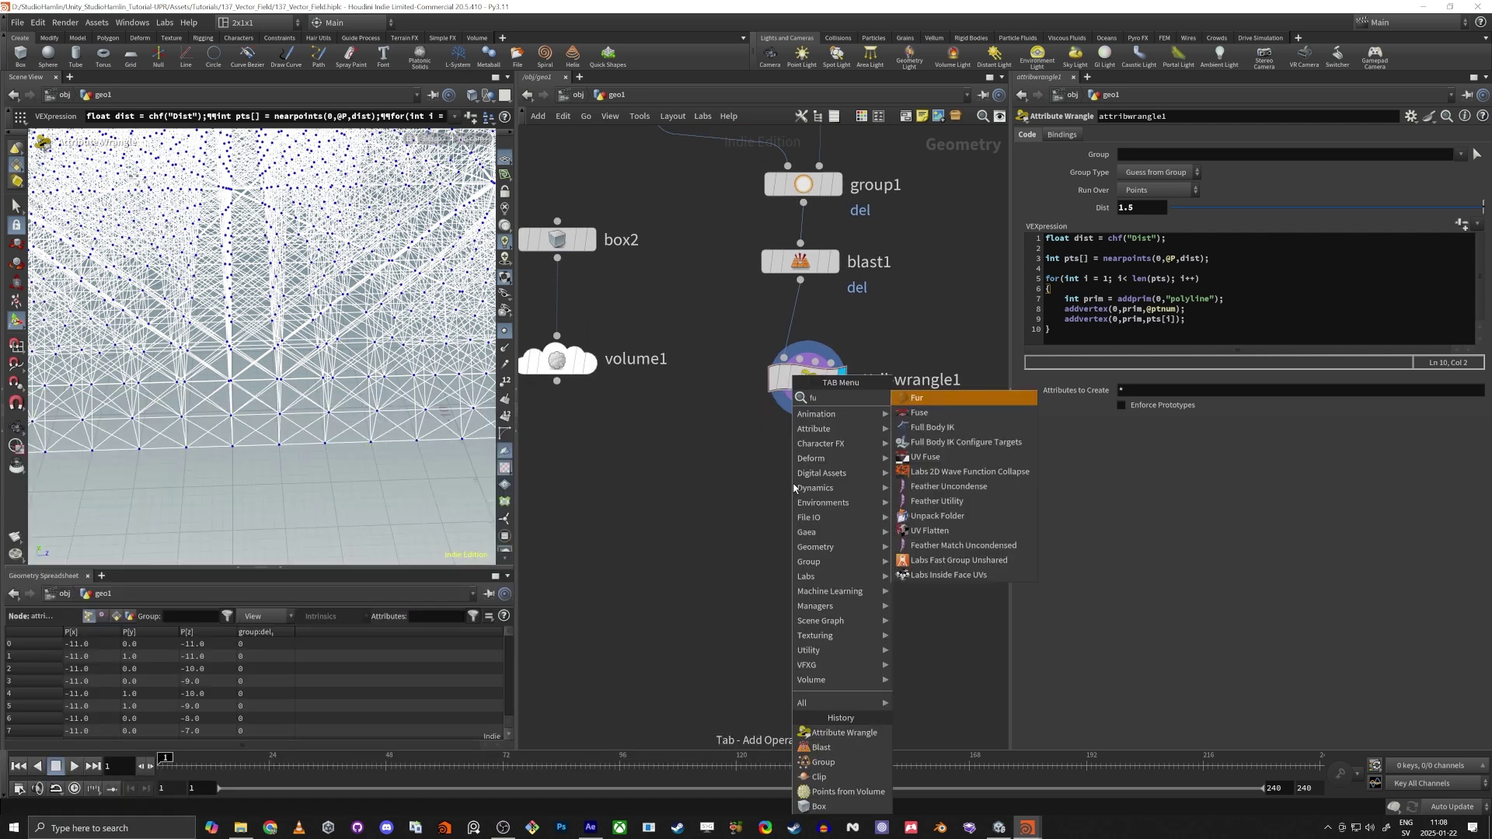
{"action": "key", "text": "Return"}
{"action": "left_click", "coordinate": [792, 483]}
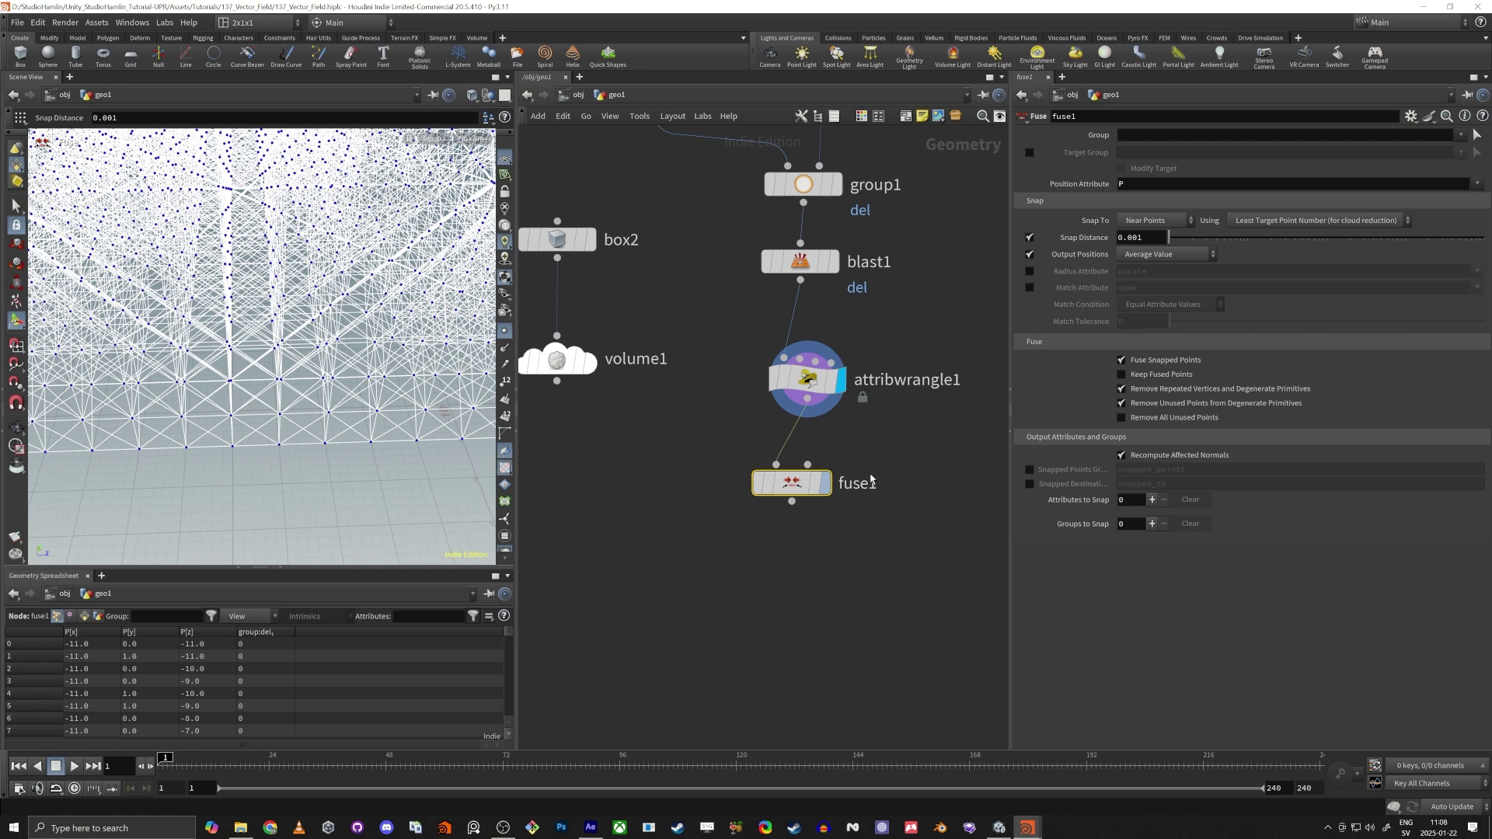
{"action": "left_click", "coordinate": [828, 487]}
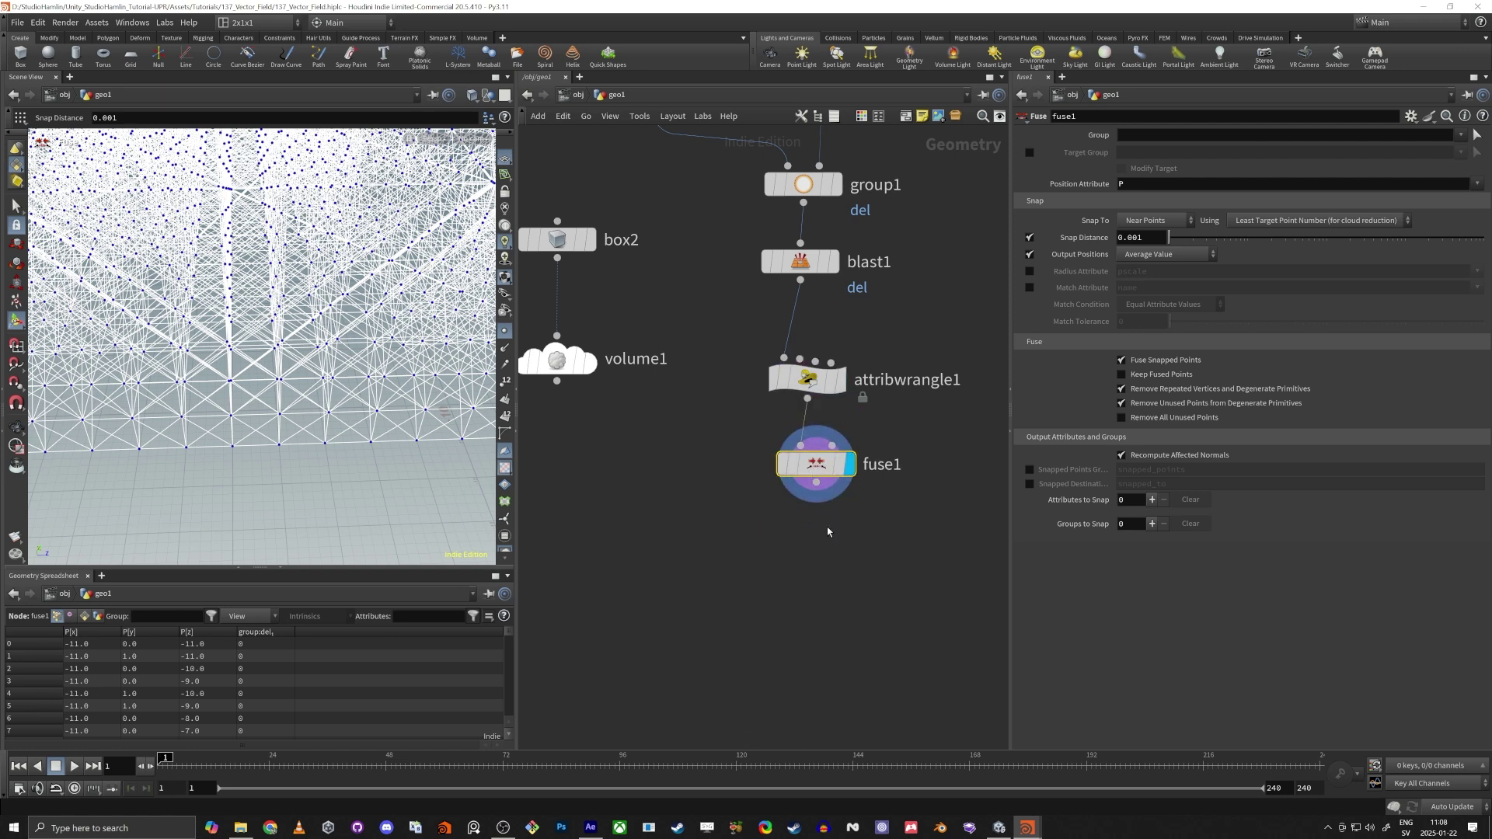
Examine the fused lattice and compare it with the cave mesh from convertvdb1, ending with fuse1 displayed and selected
{"action": "left_click_drag", "start_coordinate": [253, 272], "coordinate": [276, 253], "text": "alt"}
{"action": "key", "text": "Return"}
{"action": "middle_click_drag", "start_coordinate": [819, 623], "coordinate": [823, 575]}
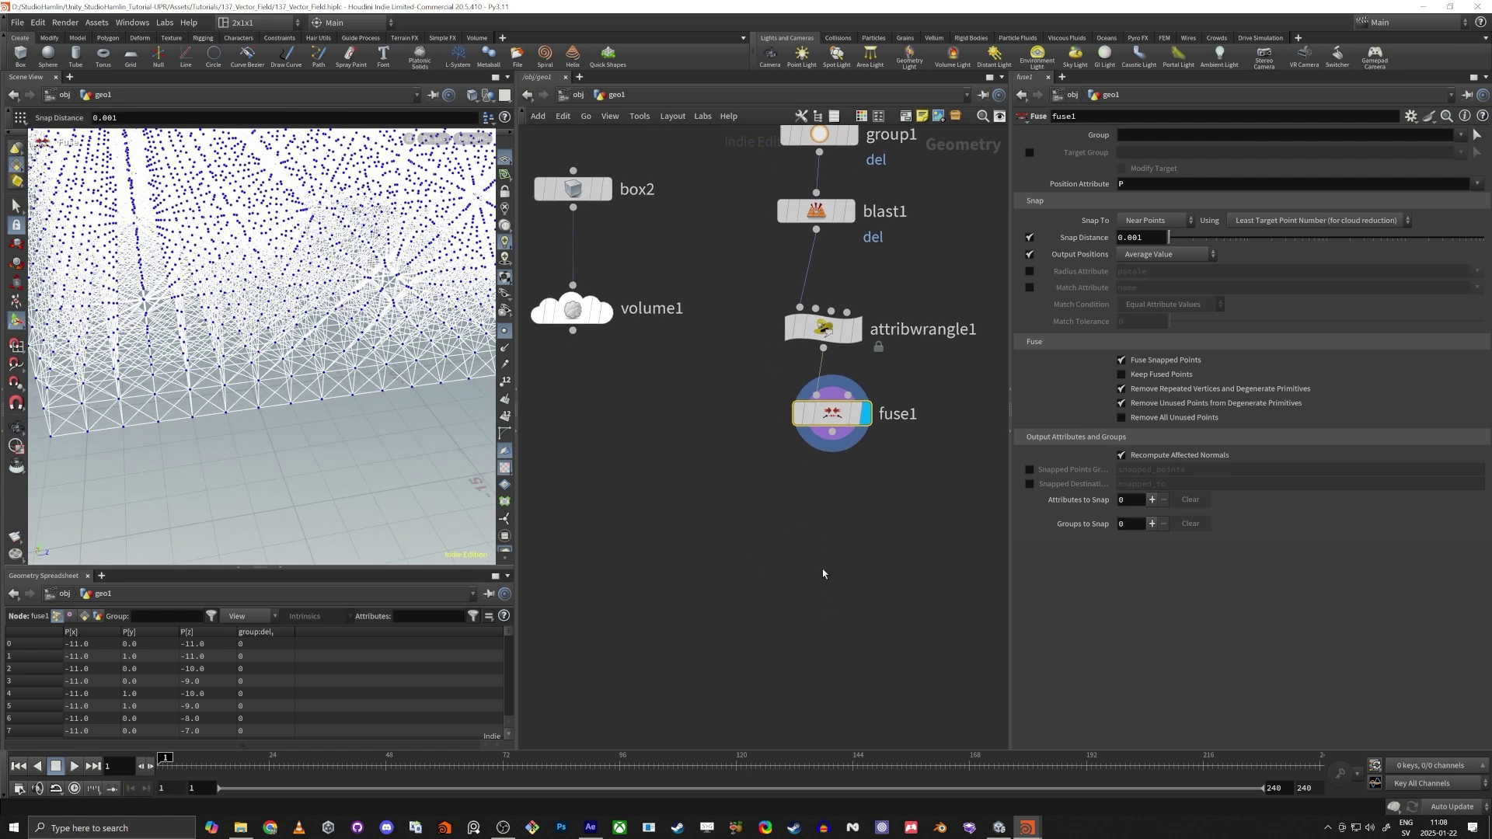
{"action": "scroll", "coordinate": [412, 369], "scroll_direction": "down", "scroll_amount": 5}
{"action": "left_click_drag", "start_coordinate": [412, 369], "coordinate": [455, 440], "text": "alt"}
{"action": "middle_click_drag", "start_coordinate": [699, 427], "coordinate": [674, 604]}
{"action": "scroll", "coordinate": [674, 604], "scroll_direction": "down", "scroll_amount": 3}
{"action": "middle_click_drag", "start_coordinate": [749, 372], "coordinate": [730, 421]}
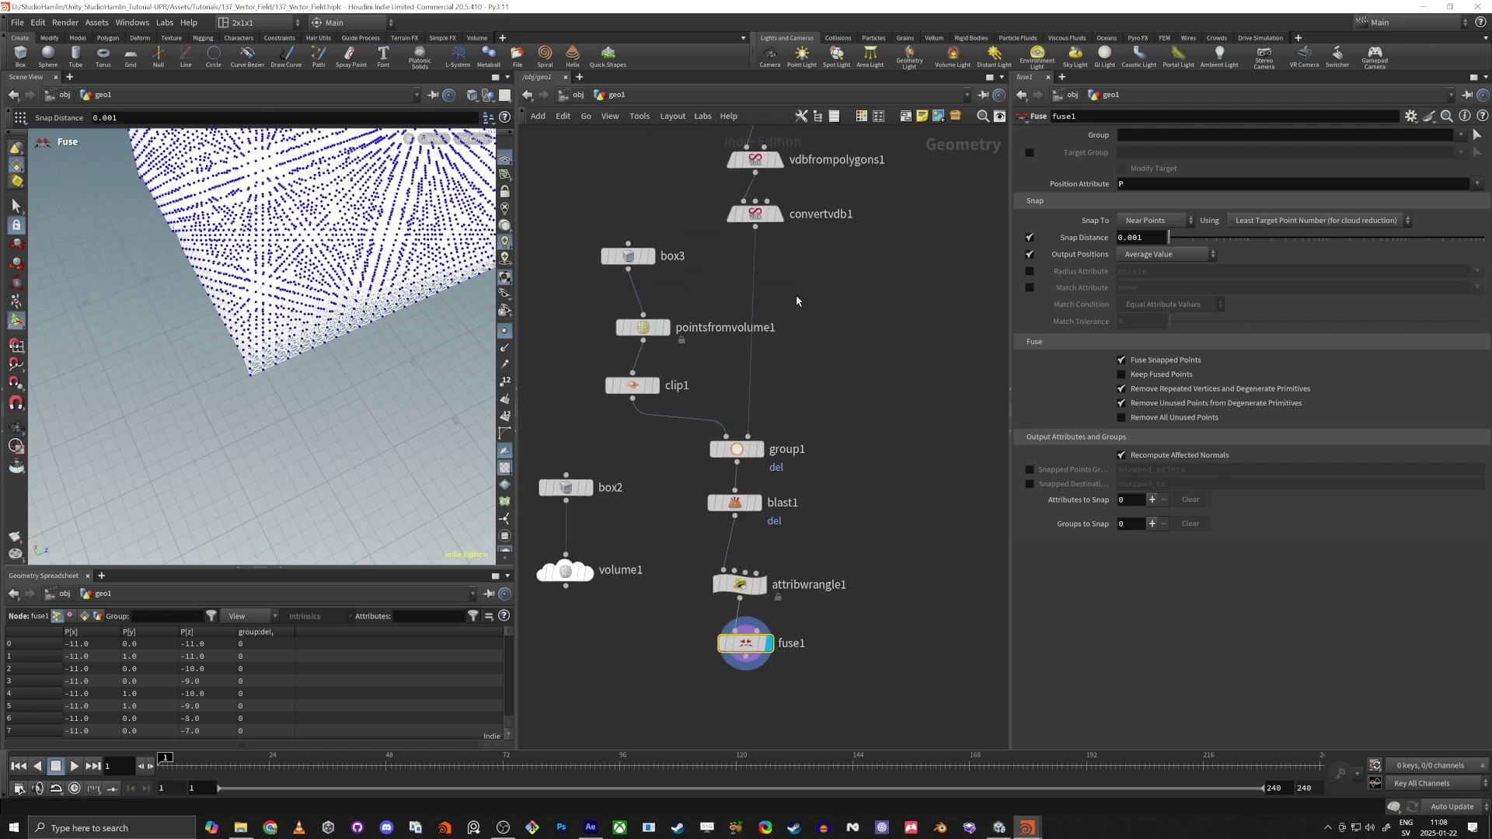
{"action": "left_click", "coordinate": [777, 214]}
{"action": "left_click_drag", "start_coordinate": [148, 283], "coordinate": [254, 455], "text": "alt"}
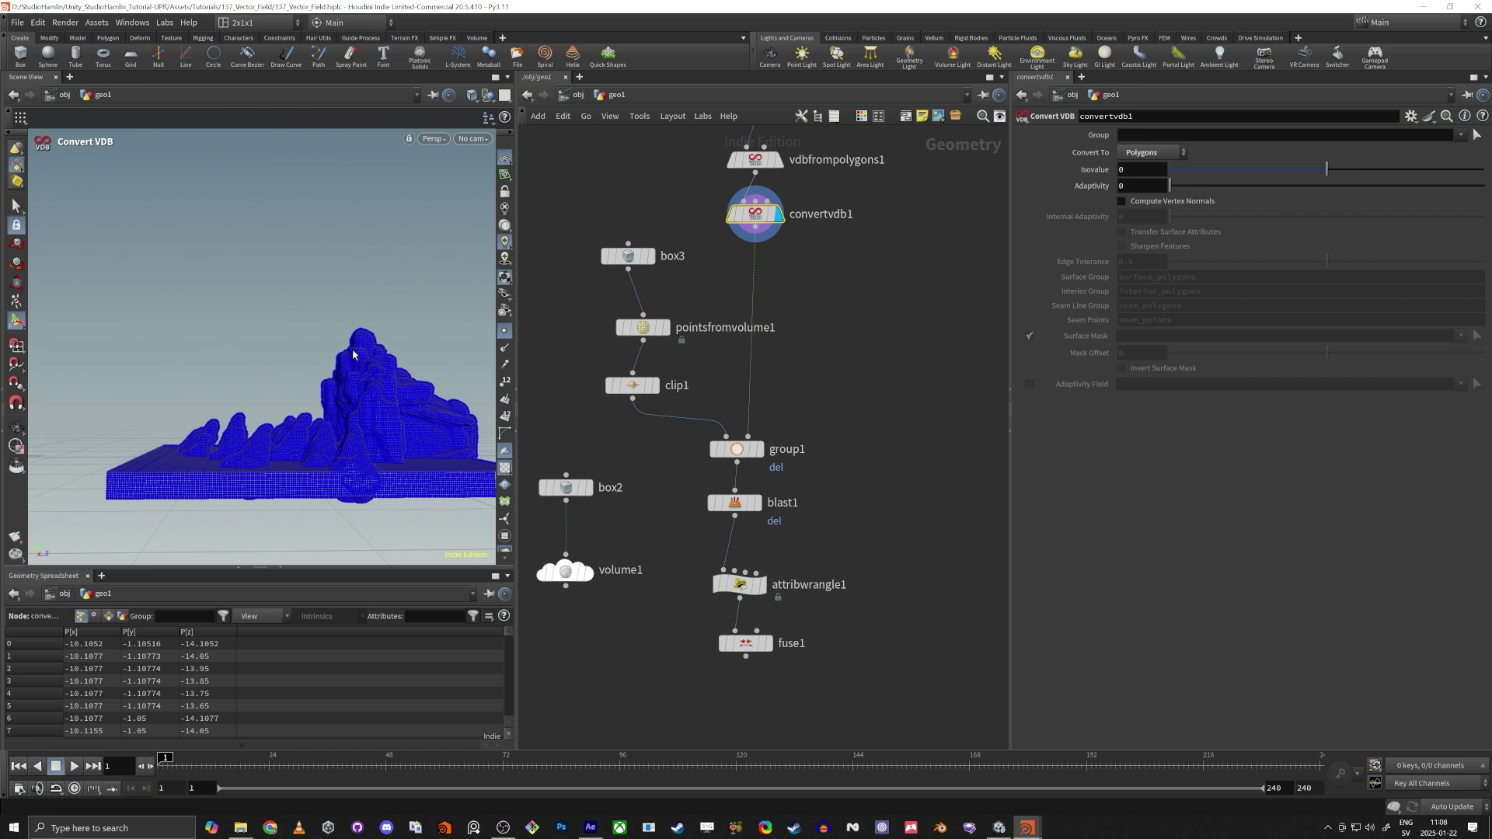
{"action": "middle_click_drag", "start_coordinate": [697, 680], "coordinate": [763, 459]}
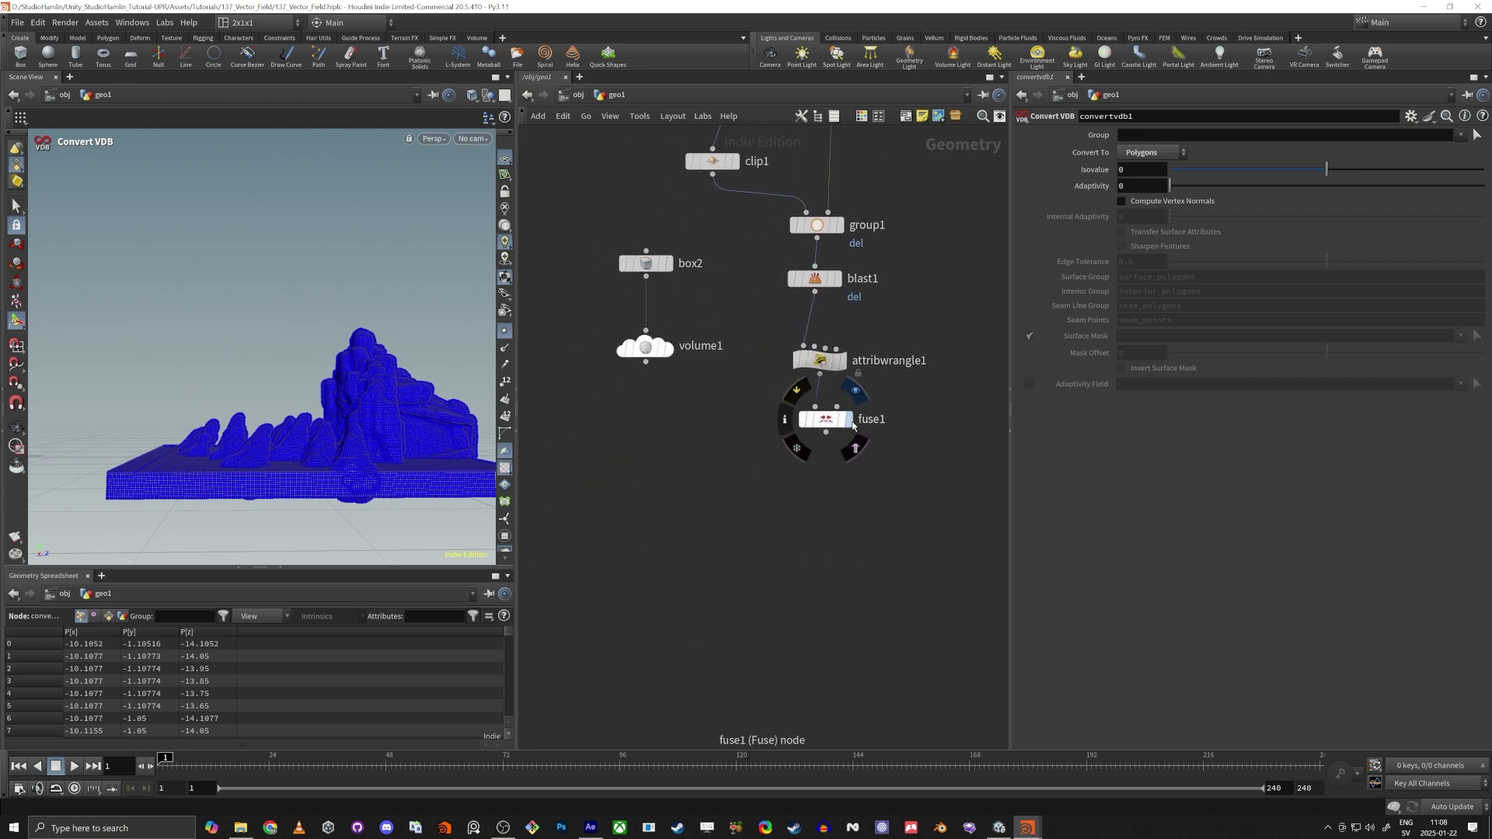
{"action": "left_click", "coordinate": [851, 422]}
{"action": "left_click", "coordinate": [825, 420]}
Add a Find Shortest Path node connected below fuse1 and display it
{"action": "middle_click_drag", "start_coordinate": [788, 544], "coordinate": [777, 481]}
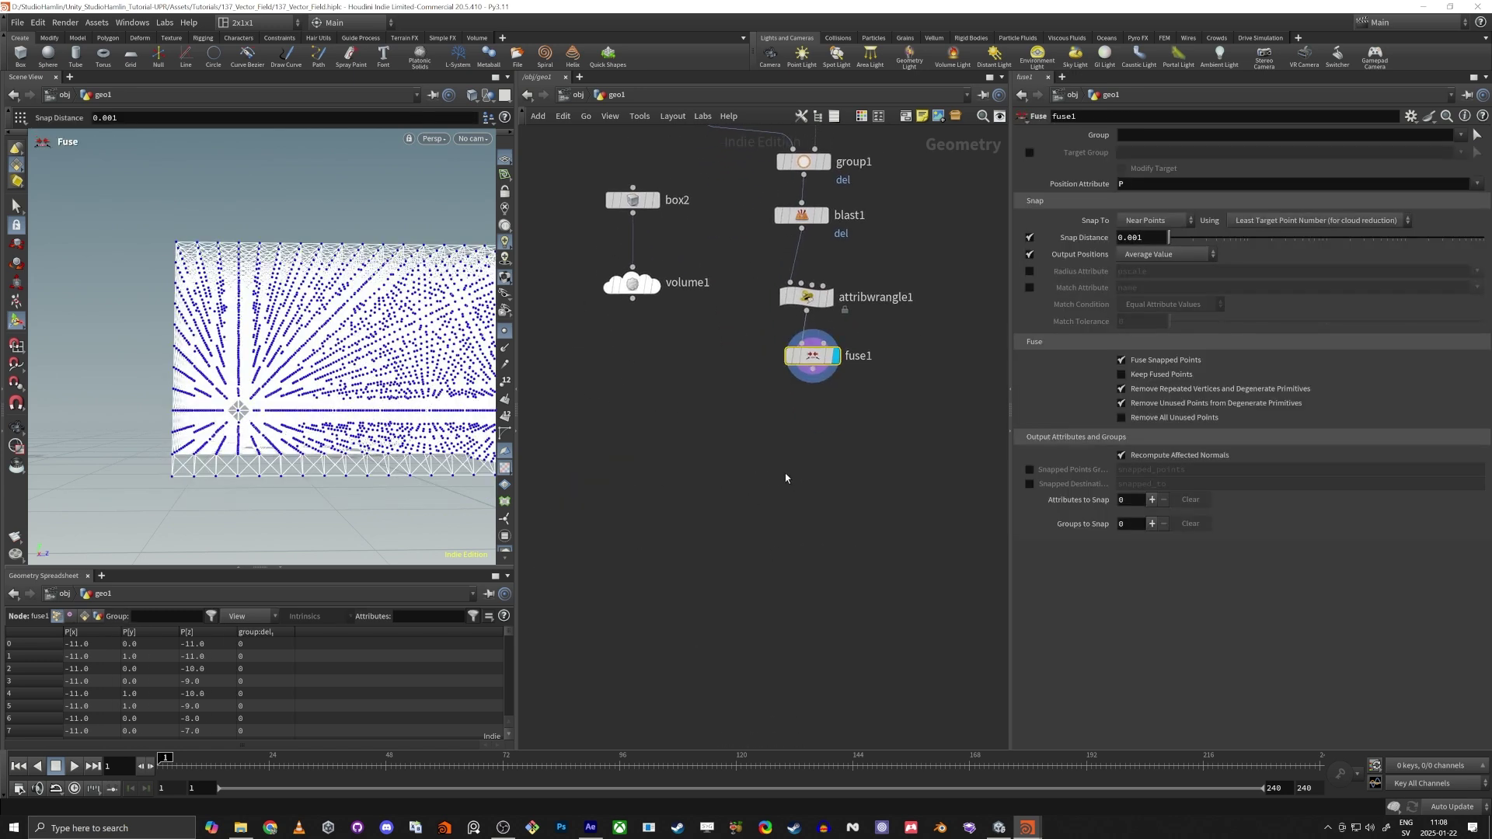
{"action": "key", "text": "Tab"}
{"action": "type", "text": "fld"}
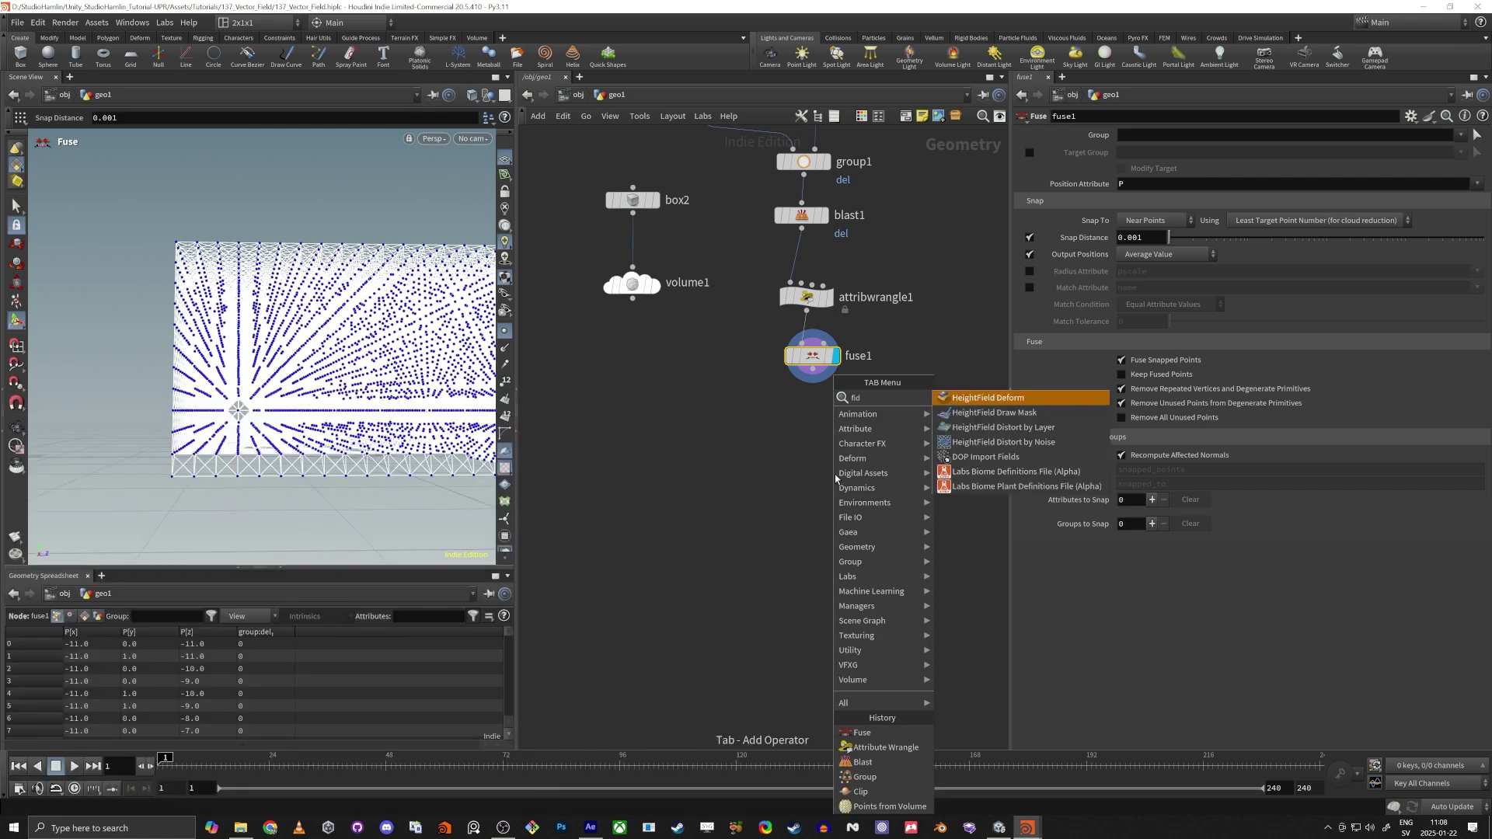
{"action": "key", "text": "BackSpace"}
{"action": "key", "text": "BackSpace"}
{"action": "type", "text": "ind sho"}
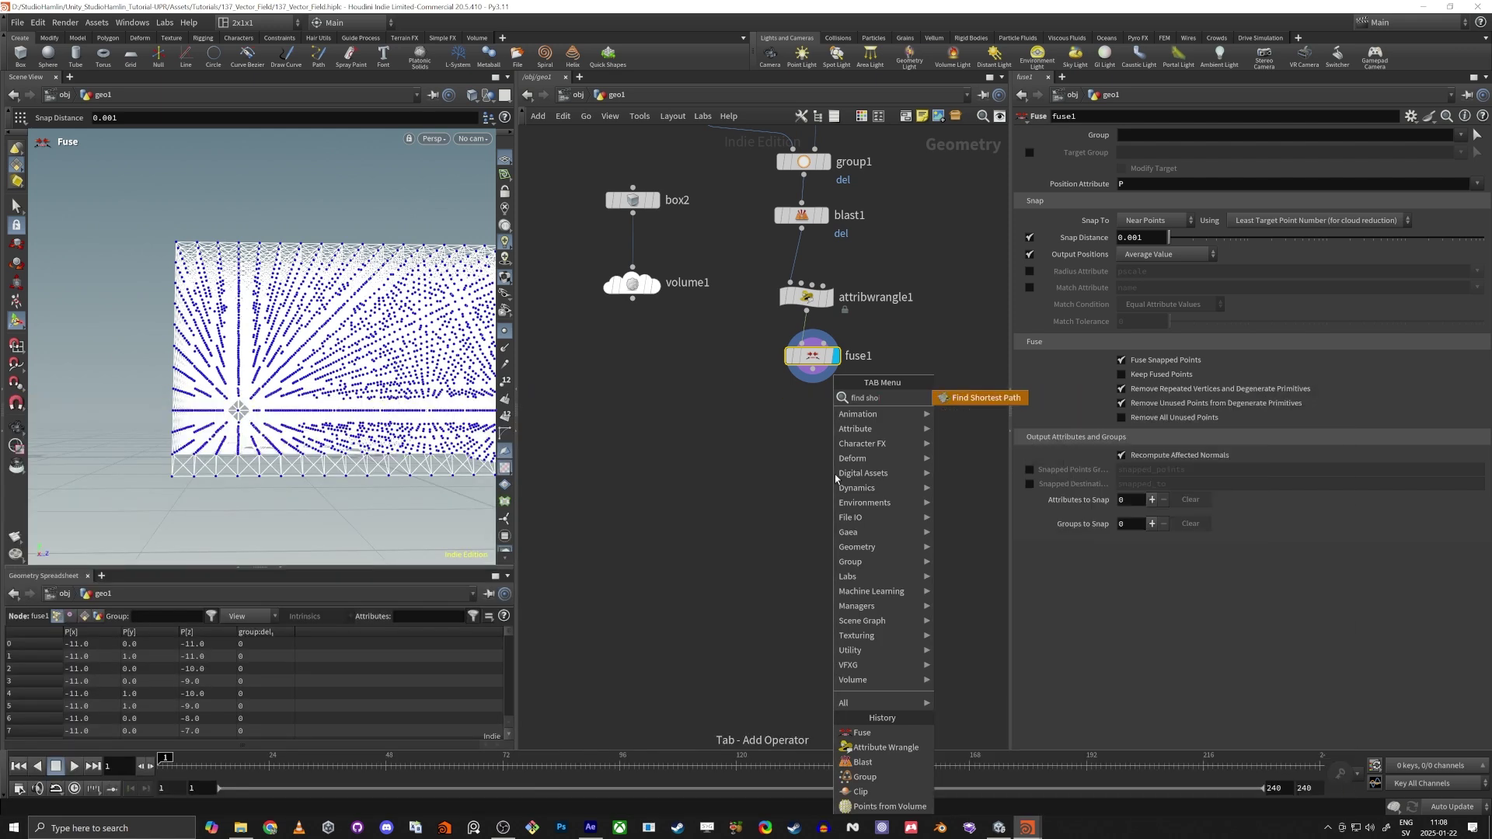
{"action": "key", "text": "Return"}
{"action": "left_click", "coordinate": [735, 440]}
{"action": "left_click_drag", "start_coordinate": [812, 381], "coordinate": [830, 492]}
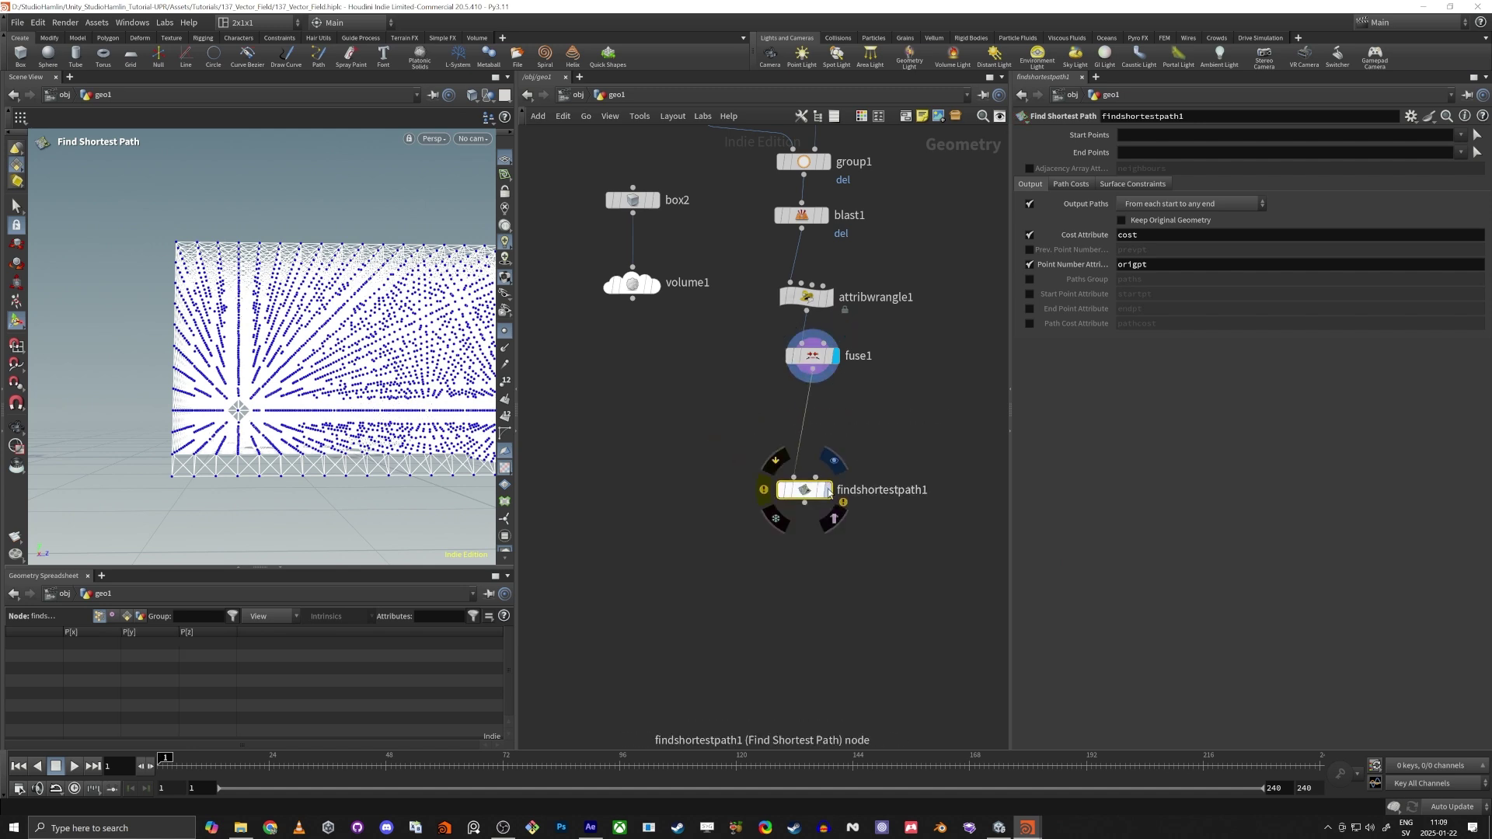
{"action": "left_click", "coordinate": [830, 490]}
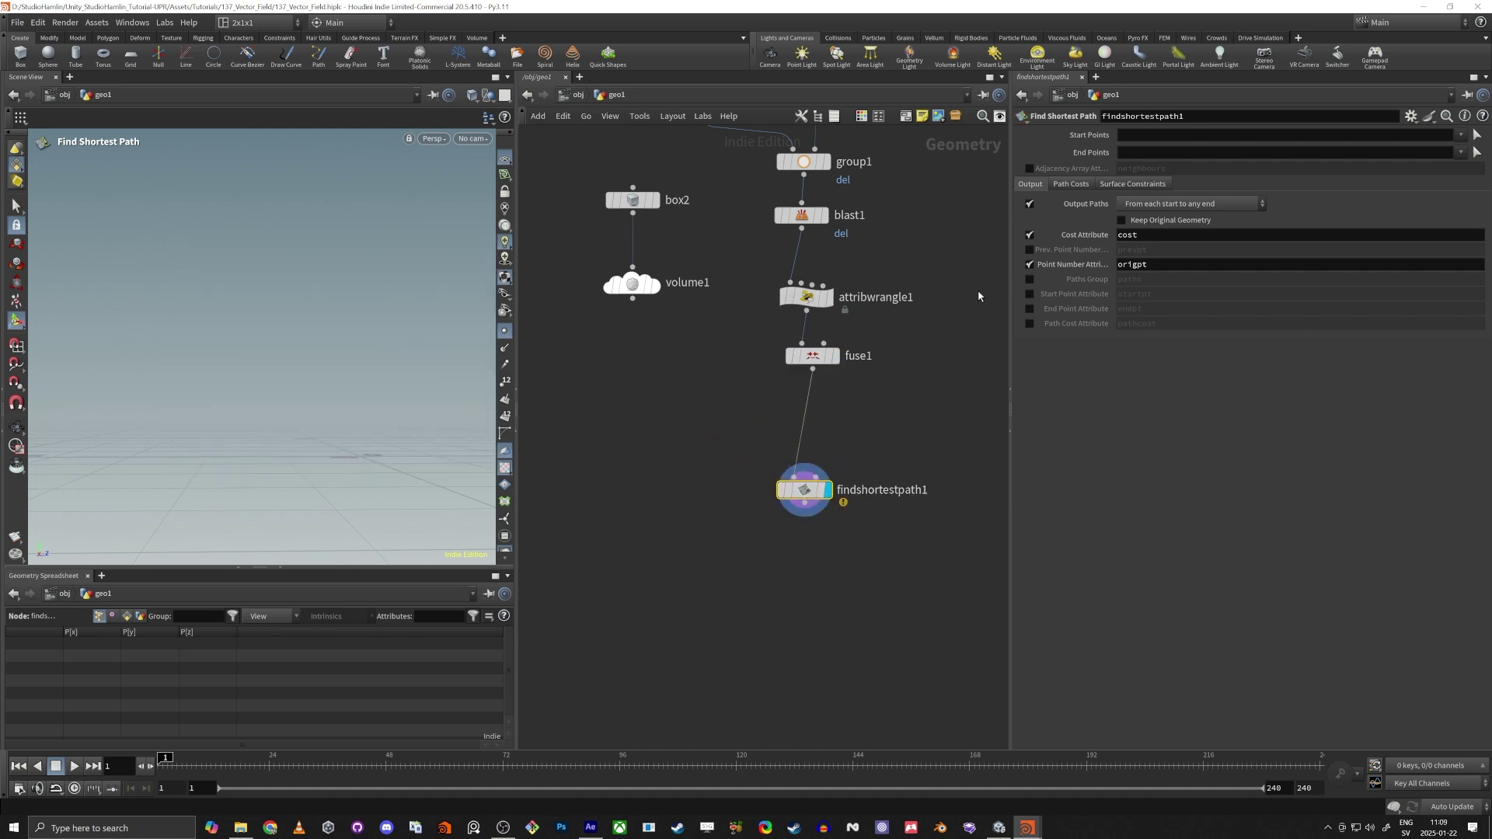
Pick the points along the upper part of the lattice's near corner edge as findshortestpath1's Start Points
{"action": "left_click", "coordinate": [1477, 136]}
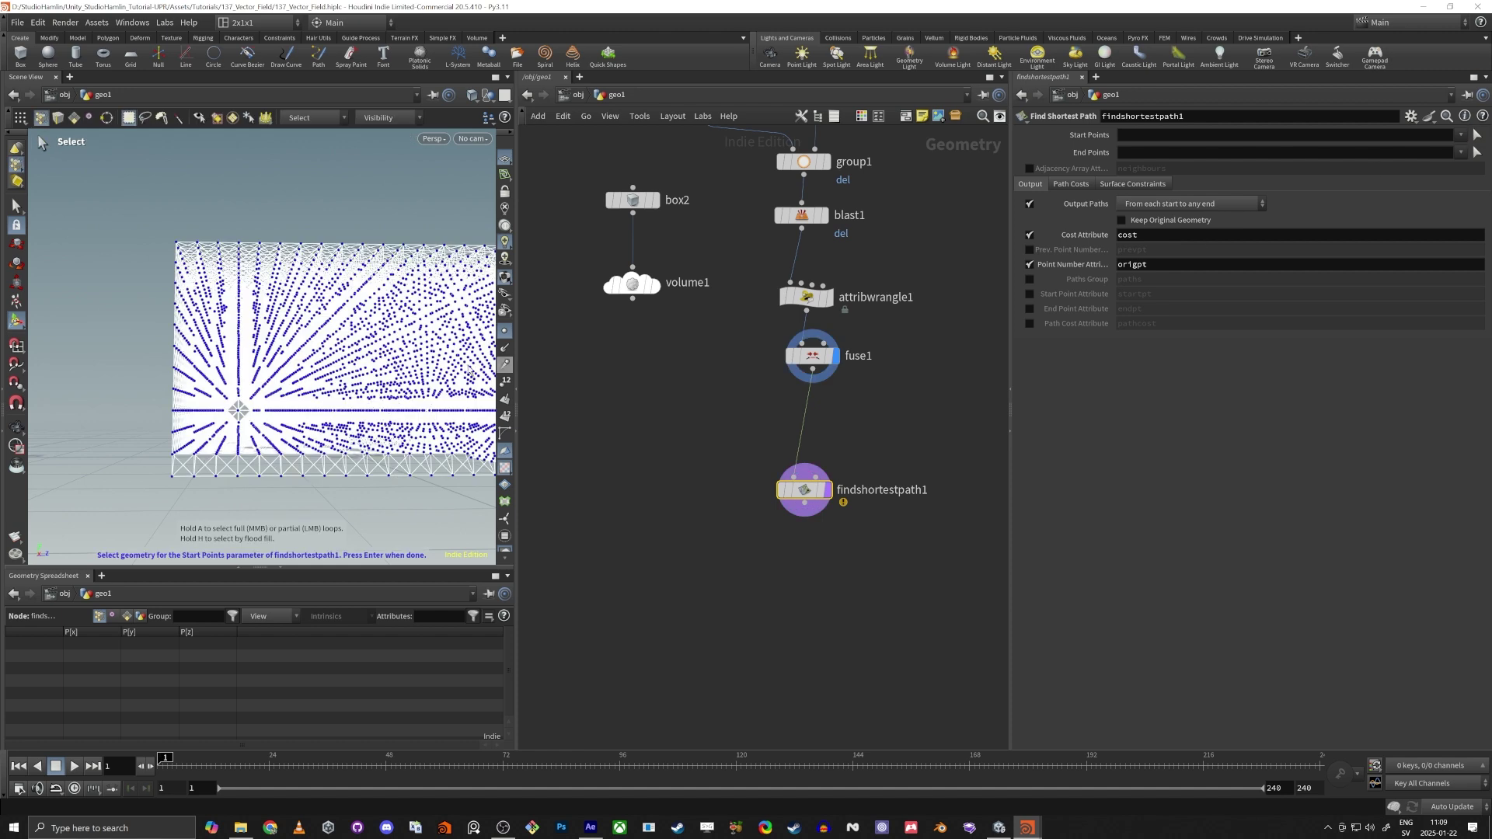
{"action": "left_click_drag", "start_coordinate": [145, 231], "coordinate": [193, 349]}
{"action": "key", "text": "Return"}
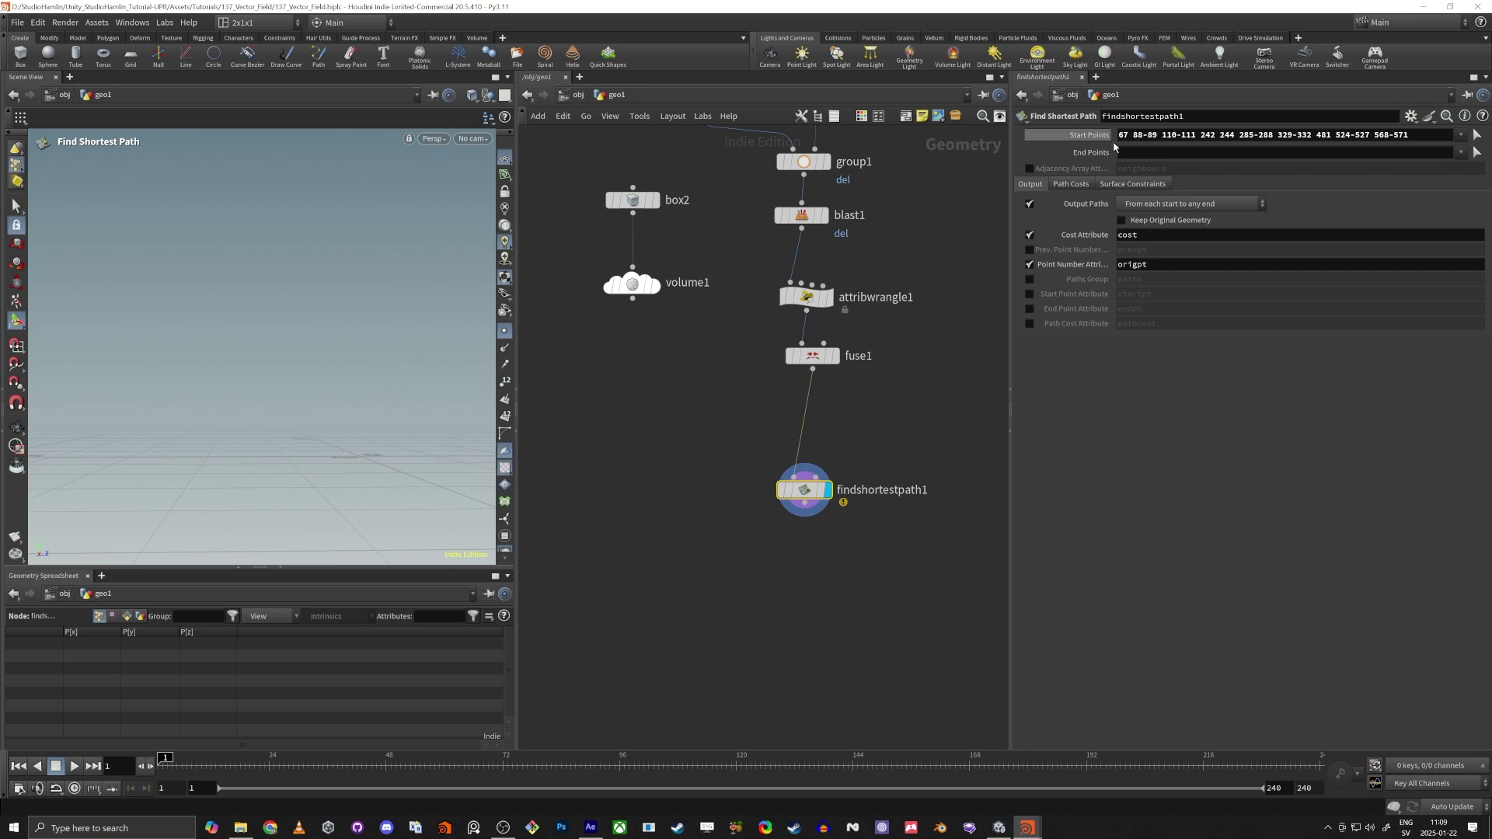
Pick the single lattice point 2536 as findshortestpath1's End Points
{"action": "left_click", "coordinate": [1477, 154]}
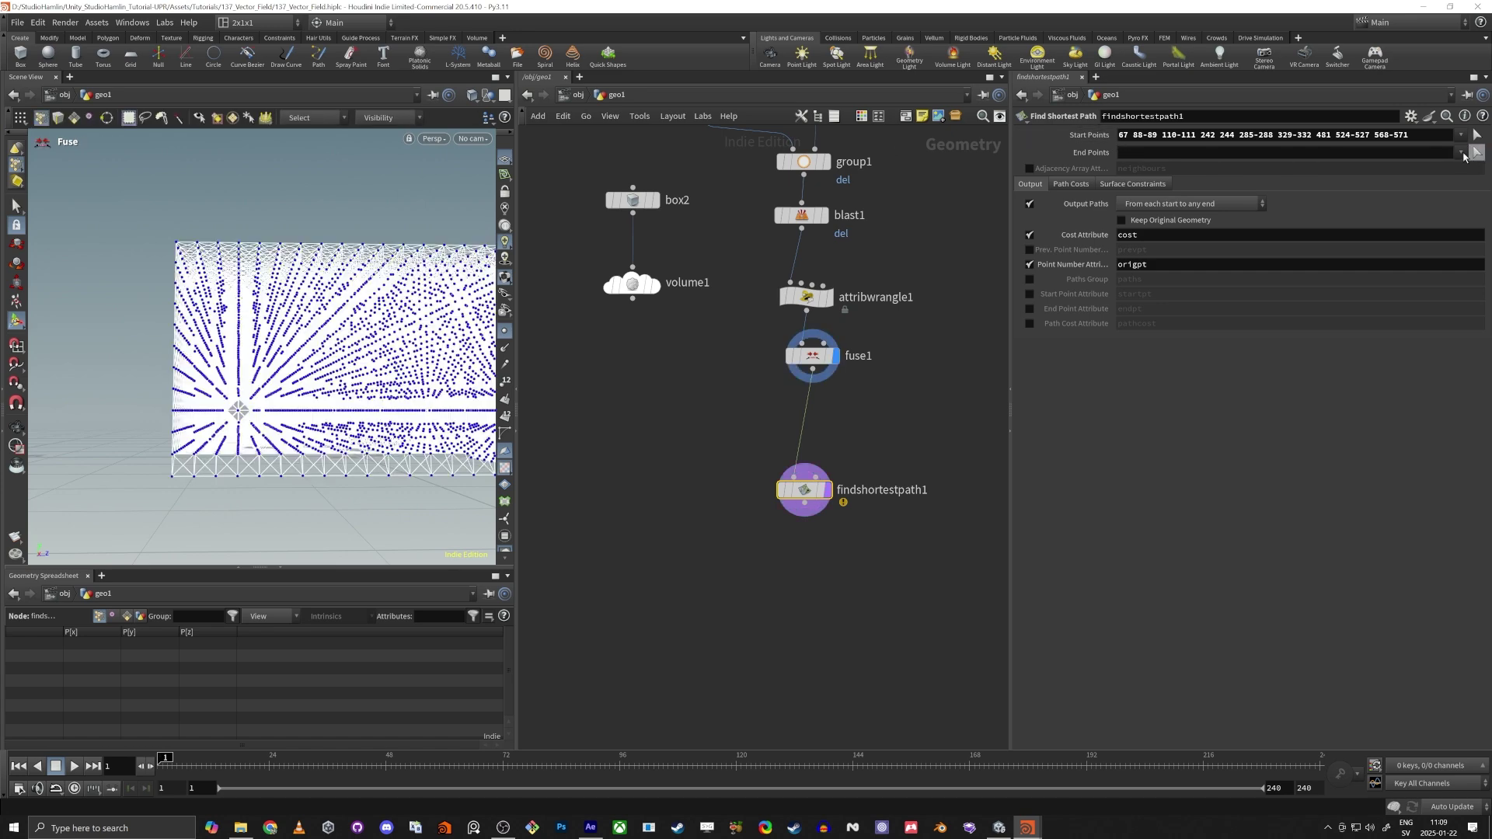
{"action": "left_click_drag", "start_coordinate": [143, 463], "coordinate": [284, 425]}
{"action": "left_click_drag", "start_coordinate": [285, 489], "coordinate": [393, 420]}
{"action": "scroll", "coordinate": [319, 466], "scroll_direction": "down", "scroll_amount": 5}
{"action": "scroll", "coordinate": [367, 445], "scroll_direction": "up", "scroll_amount": 4}
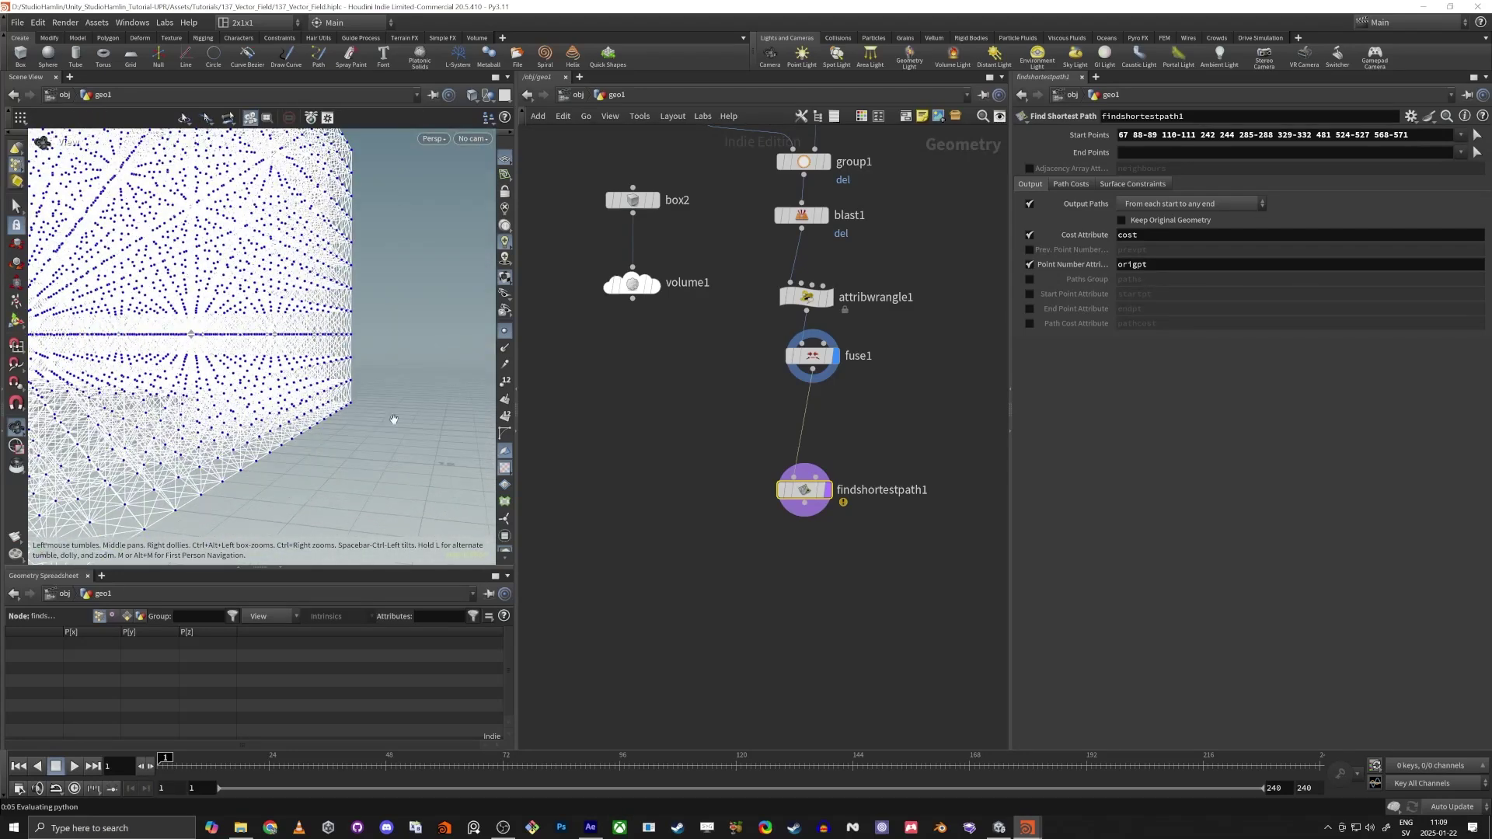
{"action": "left_click_drag", "start_coordinate": [278, 458], "coordinate": [300, 382]}
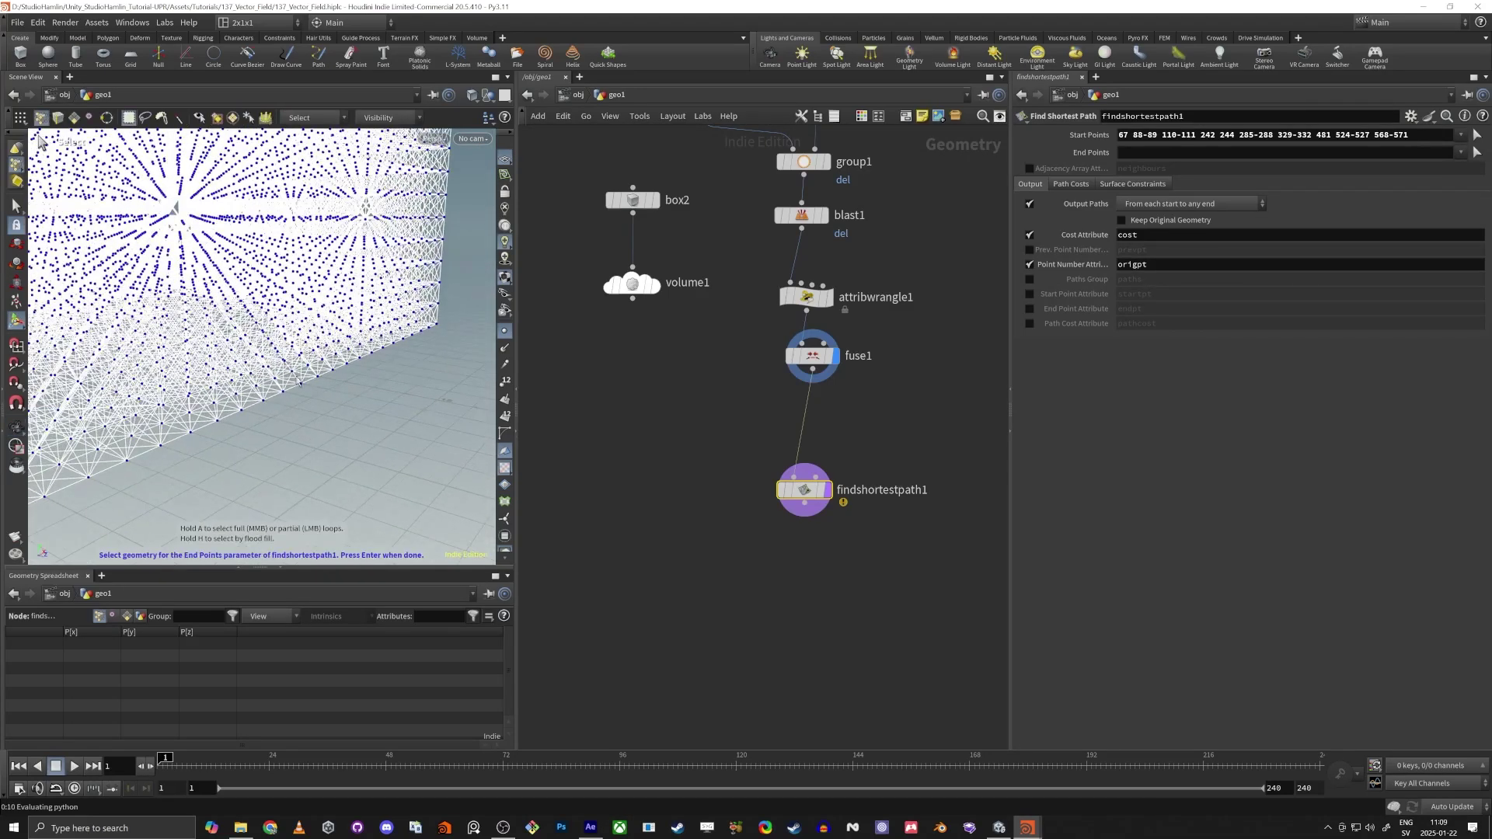
{"action": "left_click", "coordinate": [278, 399]}
{"action": "key", "text": "Return"}
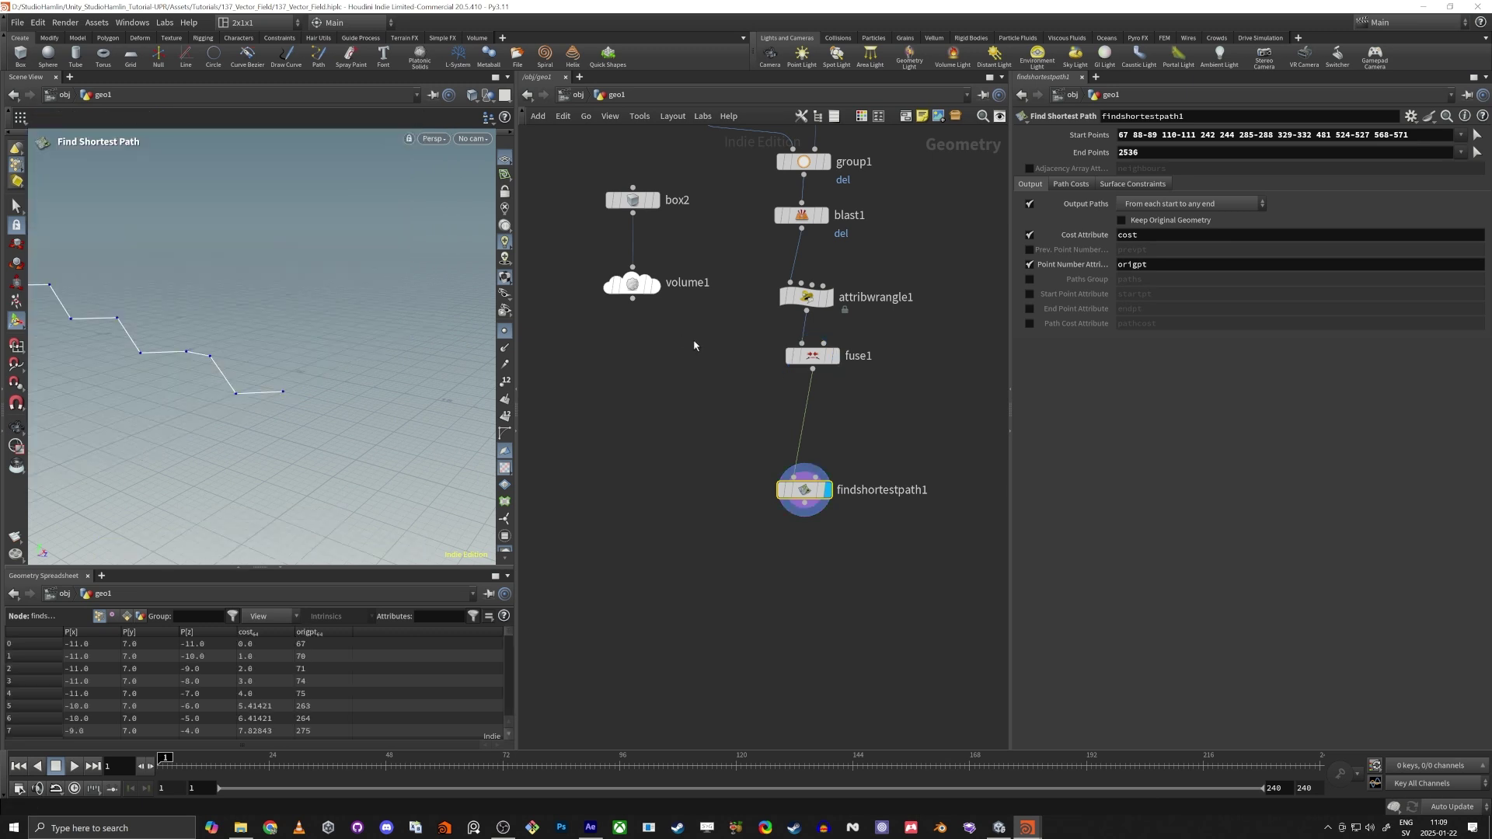
Inspect the shortest paths, move findshortestpath1 further down, and display and select fuse1
{"action": "left_click_drag", "start_coordinate": [159, 498], "coordinate": [246, 287], "text": "alt"}
{"action": "right_click_drag", "start_coordinate": [246, 287], "coordinate": [164, 429], "text": "alt"}
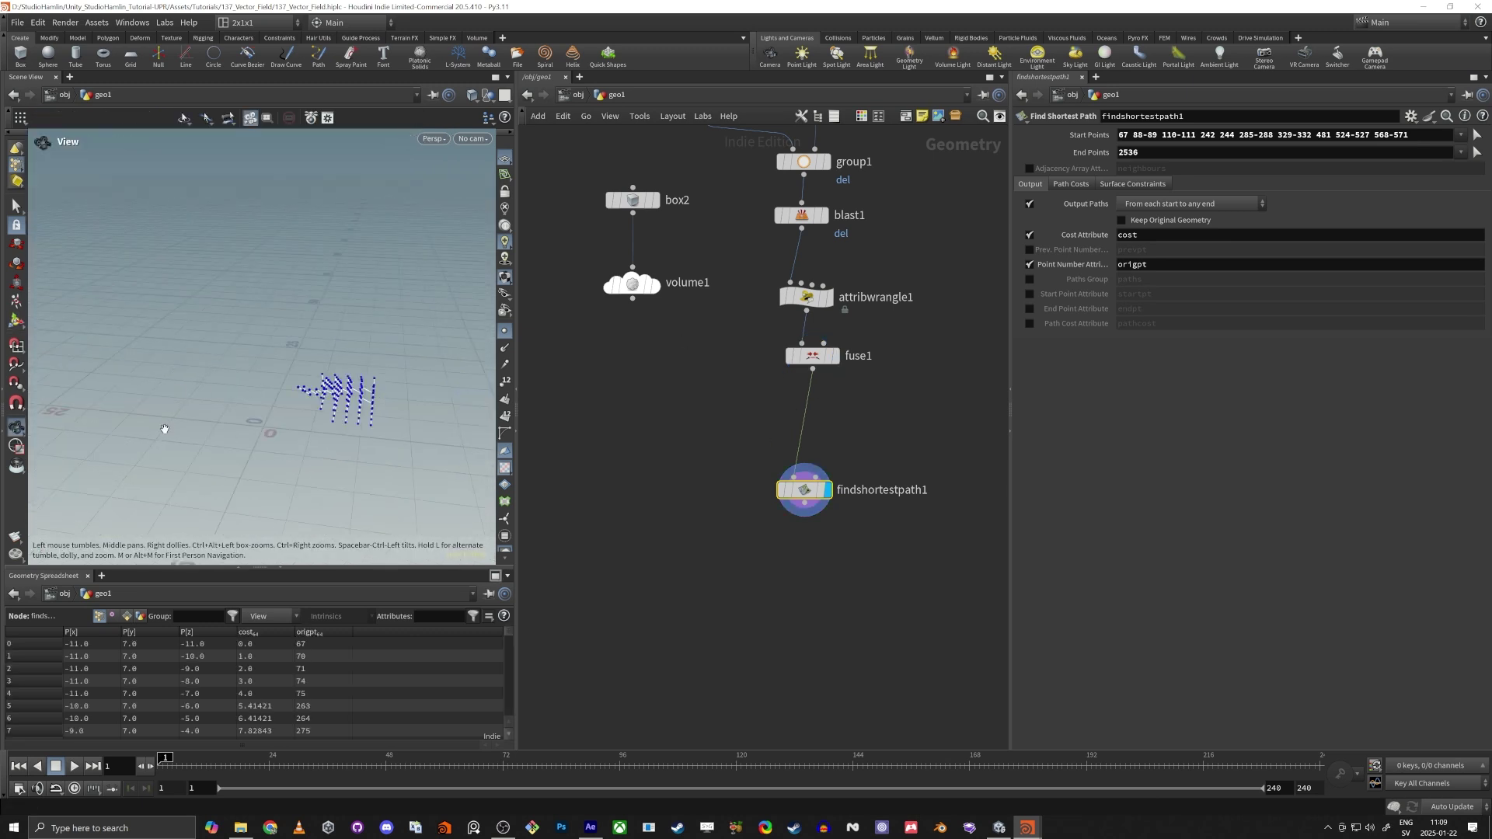
{"action": "left_click_drag", "start_coordinate": [164, 429], "coordinate": [148, 381], "text": "alt"}
{"action": "right_click_drag", "start_coordinate": [148, 380], "coordinate": [265, 350], "text": "alt"}
{"action": "left_click_drag", "start_coordinate": [264, 350], "coordinate": [317, 392], "text": "alt"}
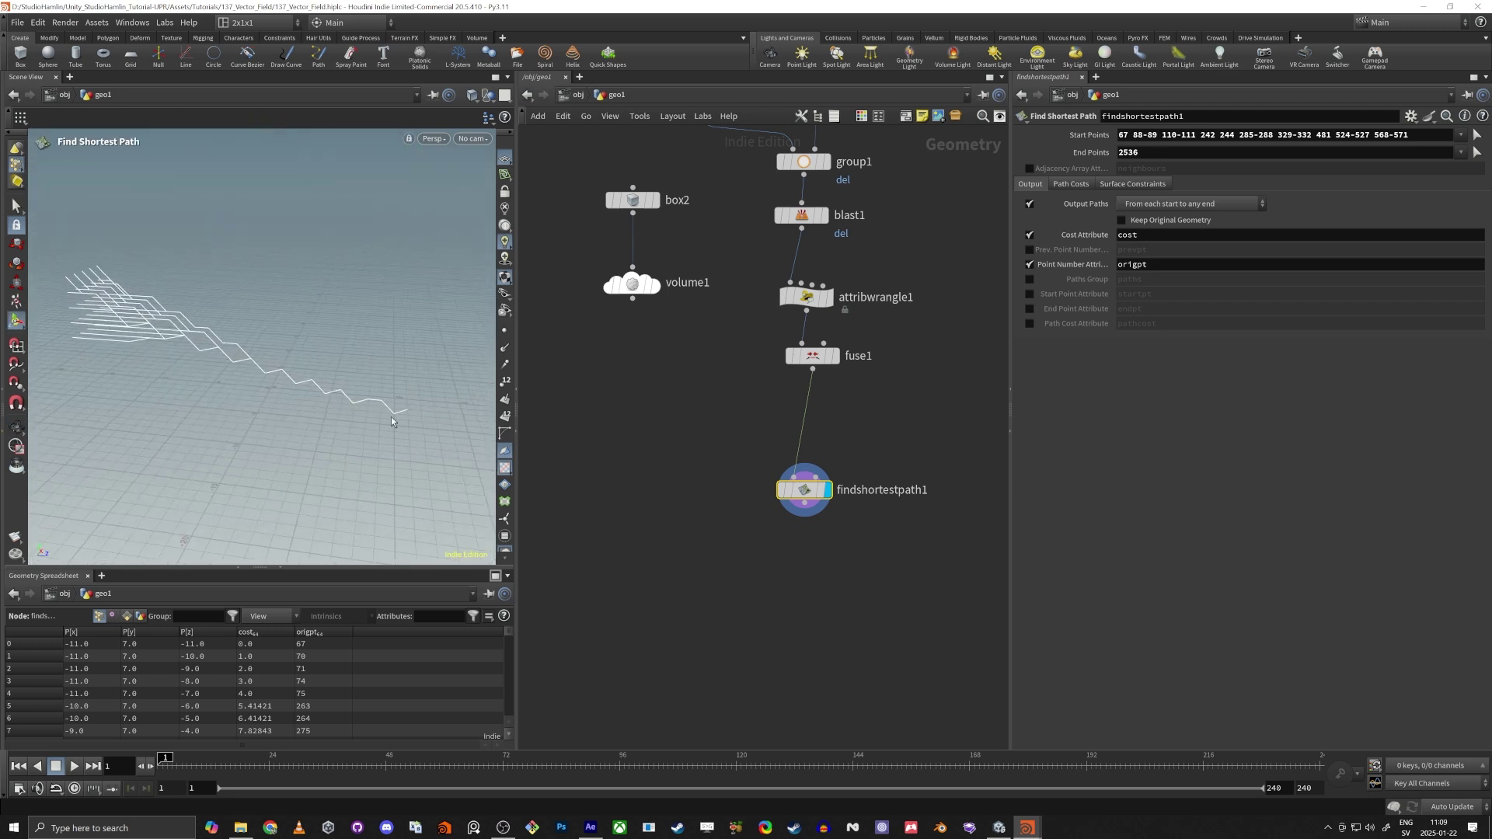
{"action": "mouse_move", "coordinate": [179, 366]}
{"action": "left_mouse_down", "text": "alt"}
{"action": "mouse_move", "coordinate": [236, 356]}
{"action": "mouse_move", "coordinate": [182, 348]}
{"action": "mouse_move", "coordinate": [186, 319]}
{"action": "mouse_move", "coordinate": [113, 307]}
{"action": "mouse_move", "coordinate": [223, 404]}
{"action": "mouse_move", "coordinate": [237, 376]}
{"action": "mouse_move", "coordinate": [197, 380]}
{"action": "mouse_move", "coordinate": [159, 352]}
{"action": "left_mouse_up", "text": "alt"}
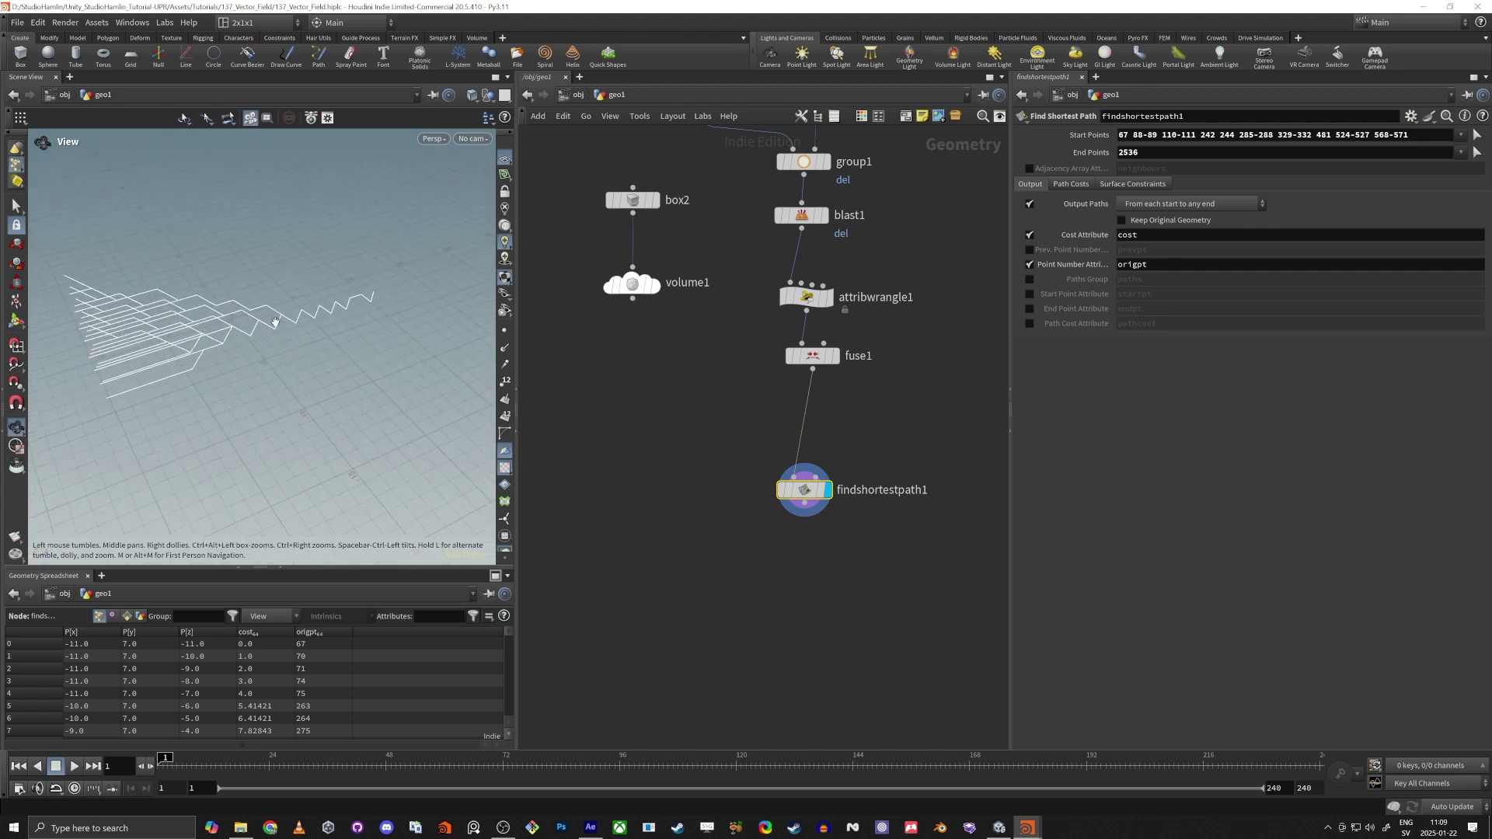
{"action": "left_click_drag", "start_coordinate": [804, 490], "coordinate": [816, 564]}
{"action": "left_click", "coordinate": [836, 355]}
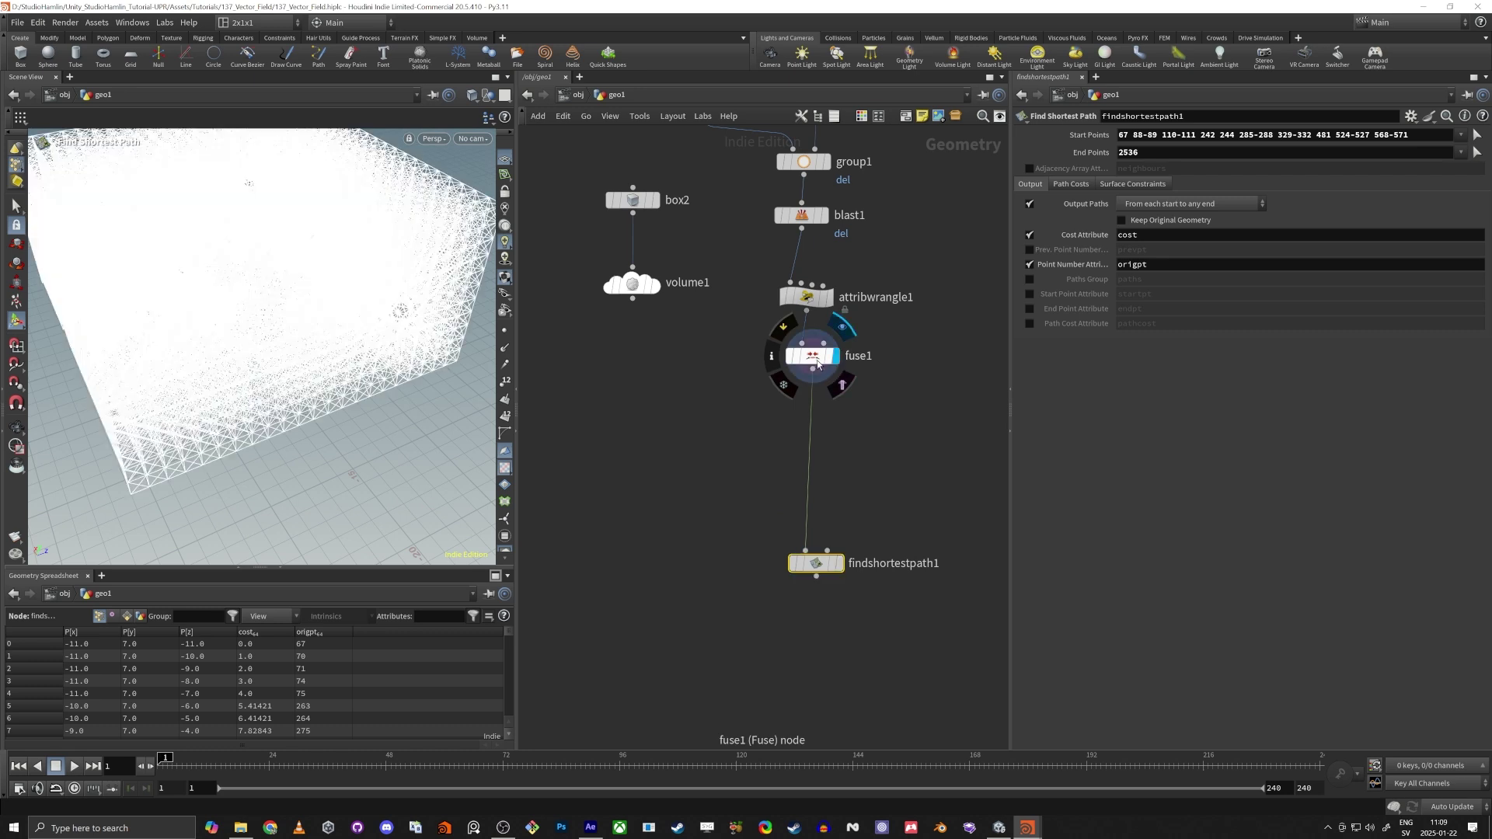
{"action": "left_click", "coordinate": [812, 355]}
{"action": "left_click_drag", "start_coordinate": [284, 365], "coordinate": [388, 386]}
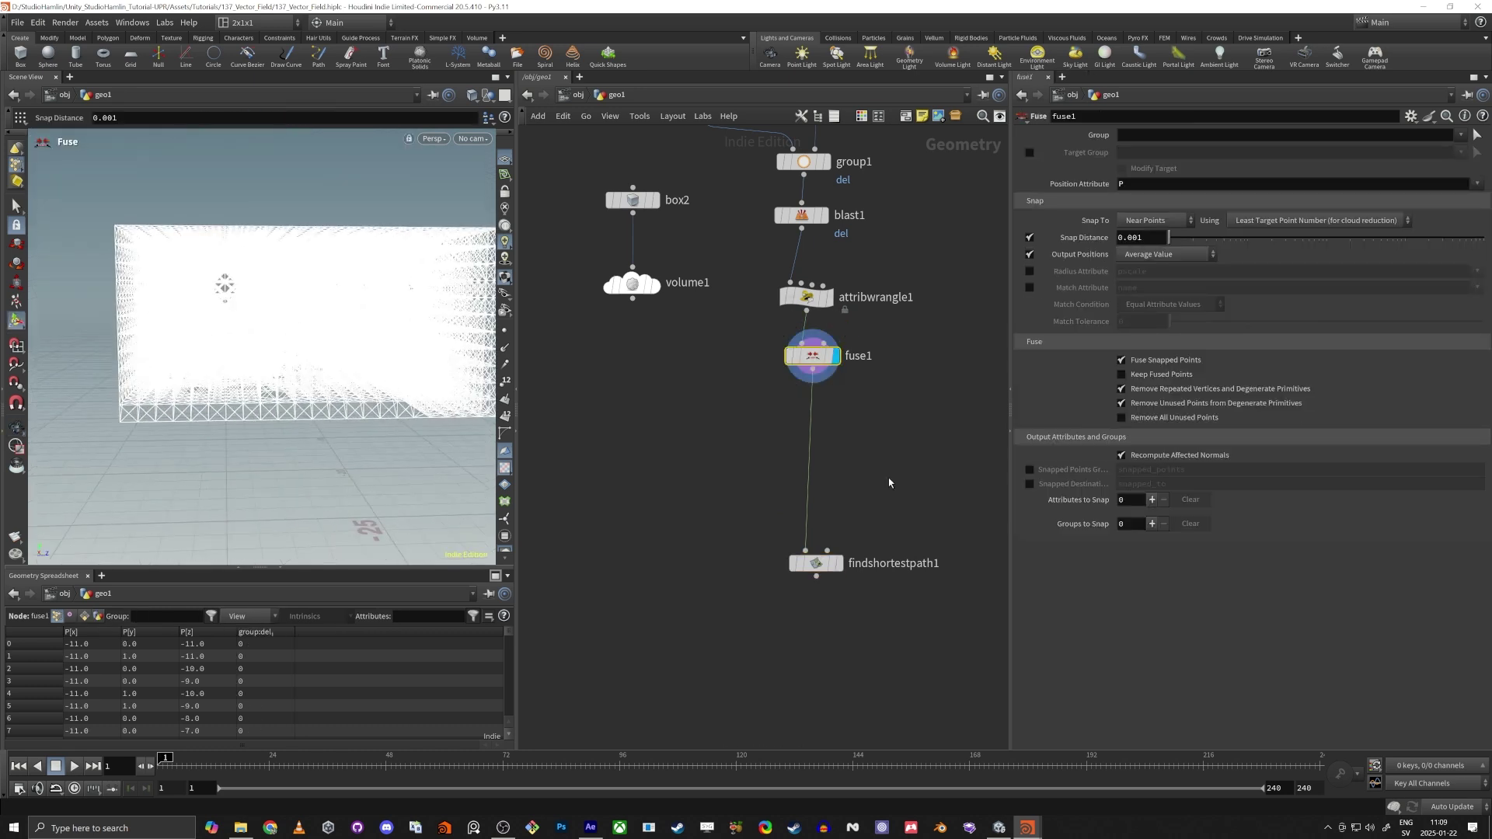
Add a Group node and wire it between fuse1 and findshortestpath1
{"action": "middle_click_drag", "start_coordinate": [900, 462], "coordinate": [829, 526]}
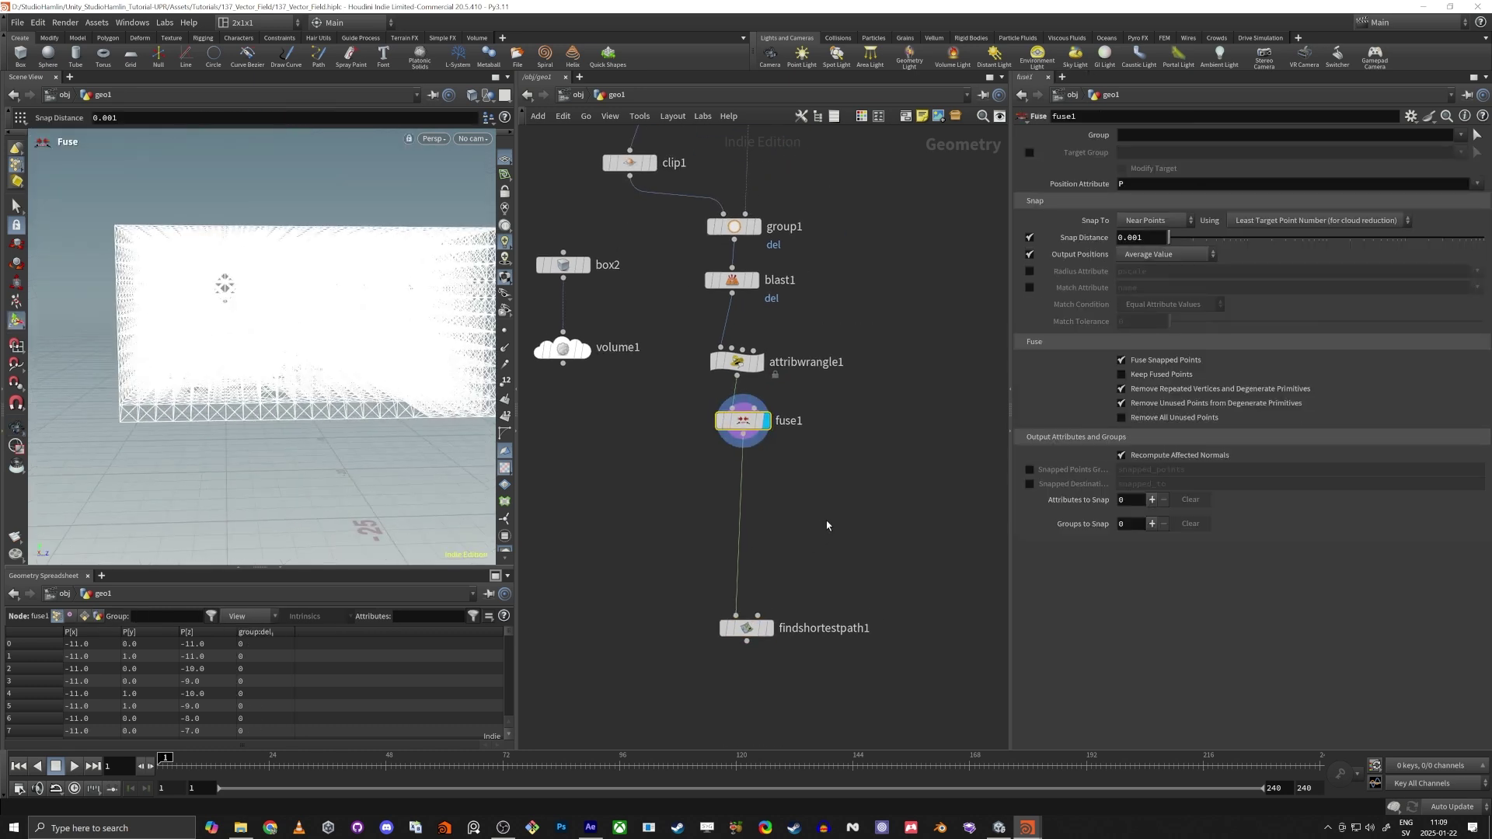
{"action": "key", "text": "Tab"}
{"action": "type", "text": "grou"}
{"action": "key", "text": "Return"}
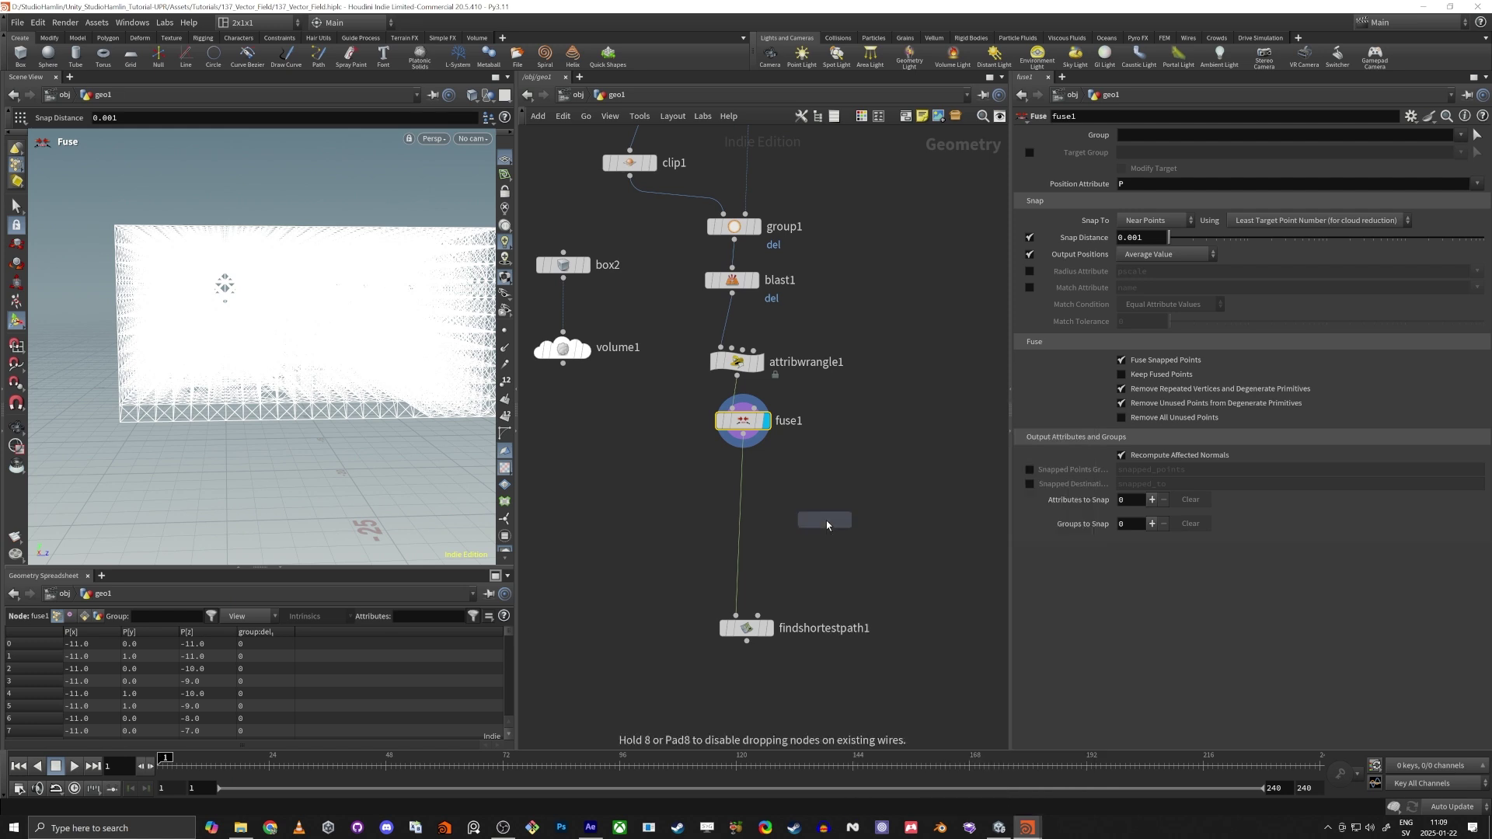
{"action": "left_click", "coordinate": [824, 526]}
{"action": "left_click_drag", "start_coordinate": [743, 434], "coordinate": [736, 614]}
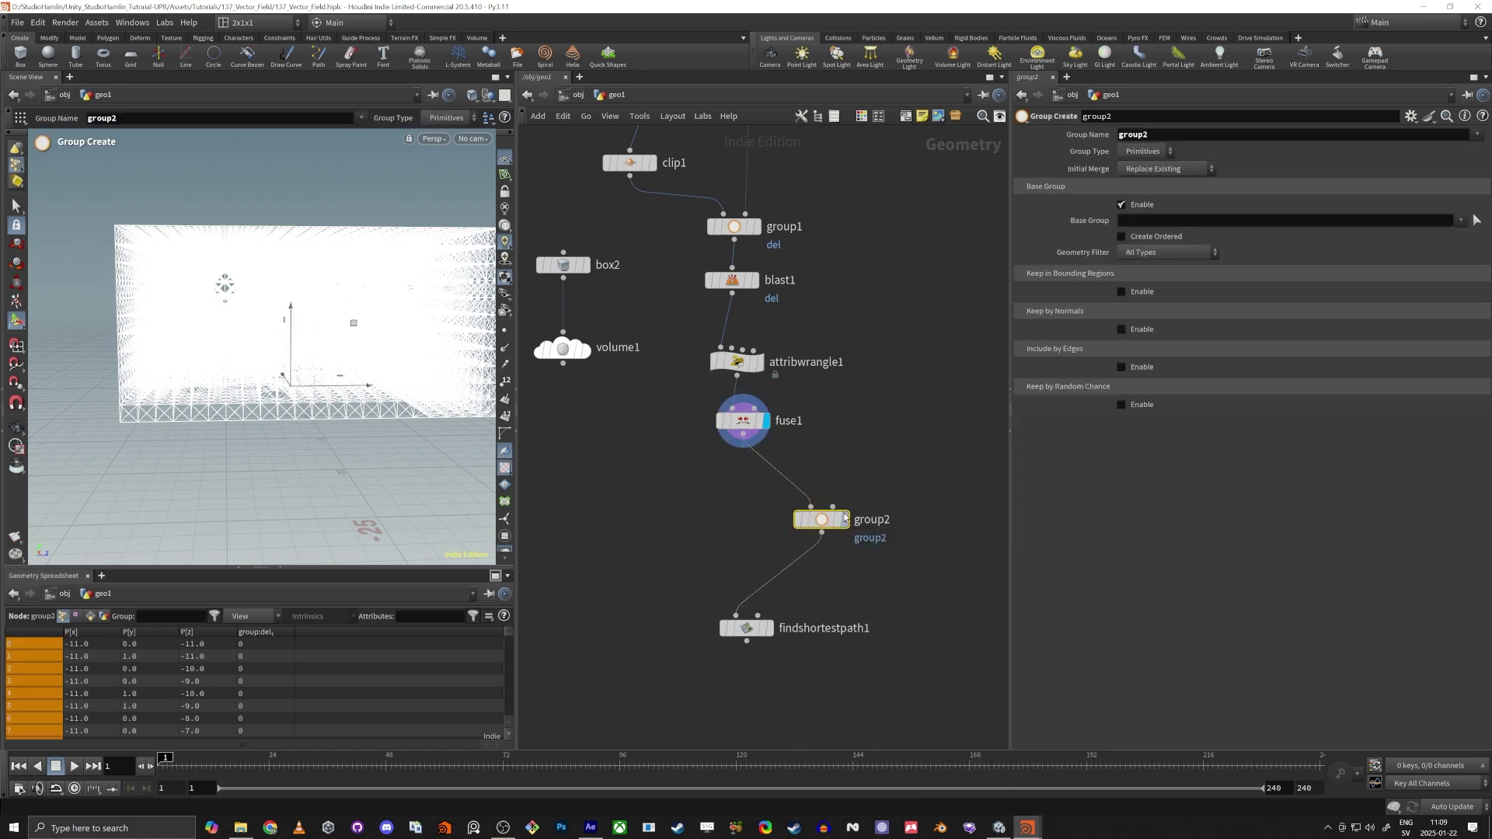
Name the new group start and set its Group Type to Points
{"action": "double_click", "coordinate": [1136, 135]}
{"action": "type", "text": "start"}
{"action": "key", "text": "Return"}
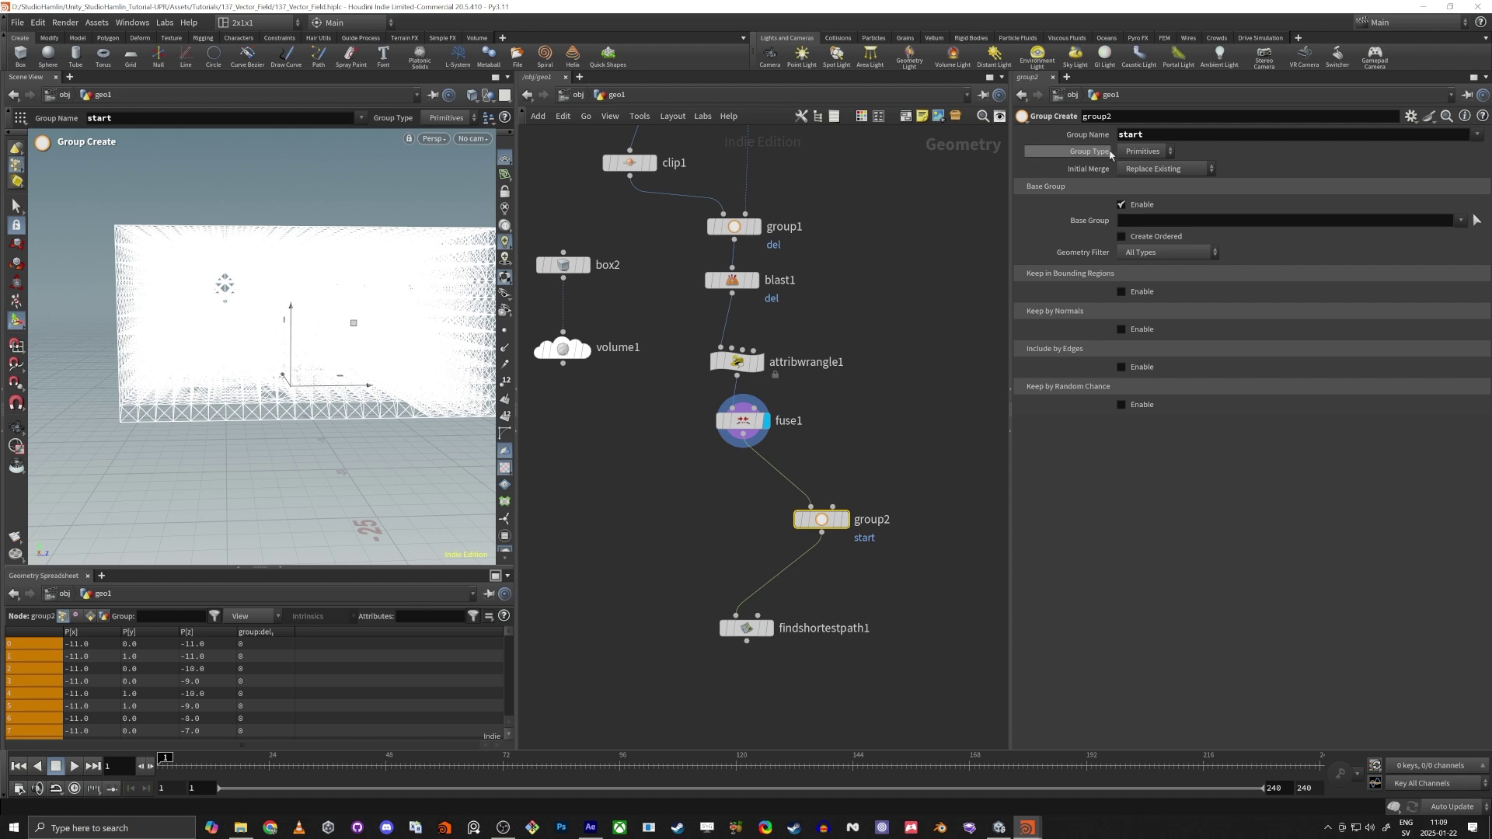
{"action": "left_click", "coordinate": [1146, 151]}
{"action": "left_click", "coordinate": [1143, 180]}
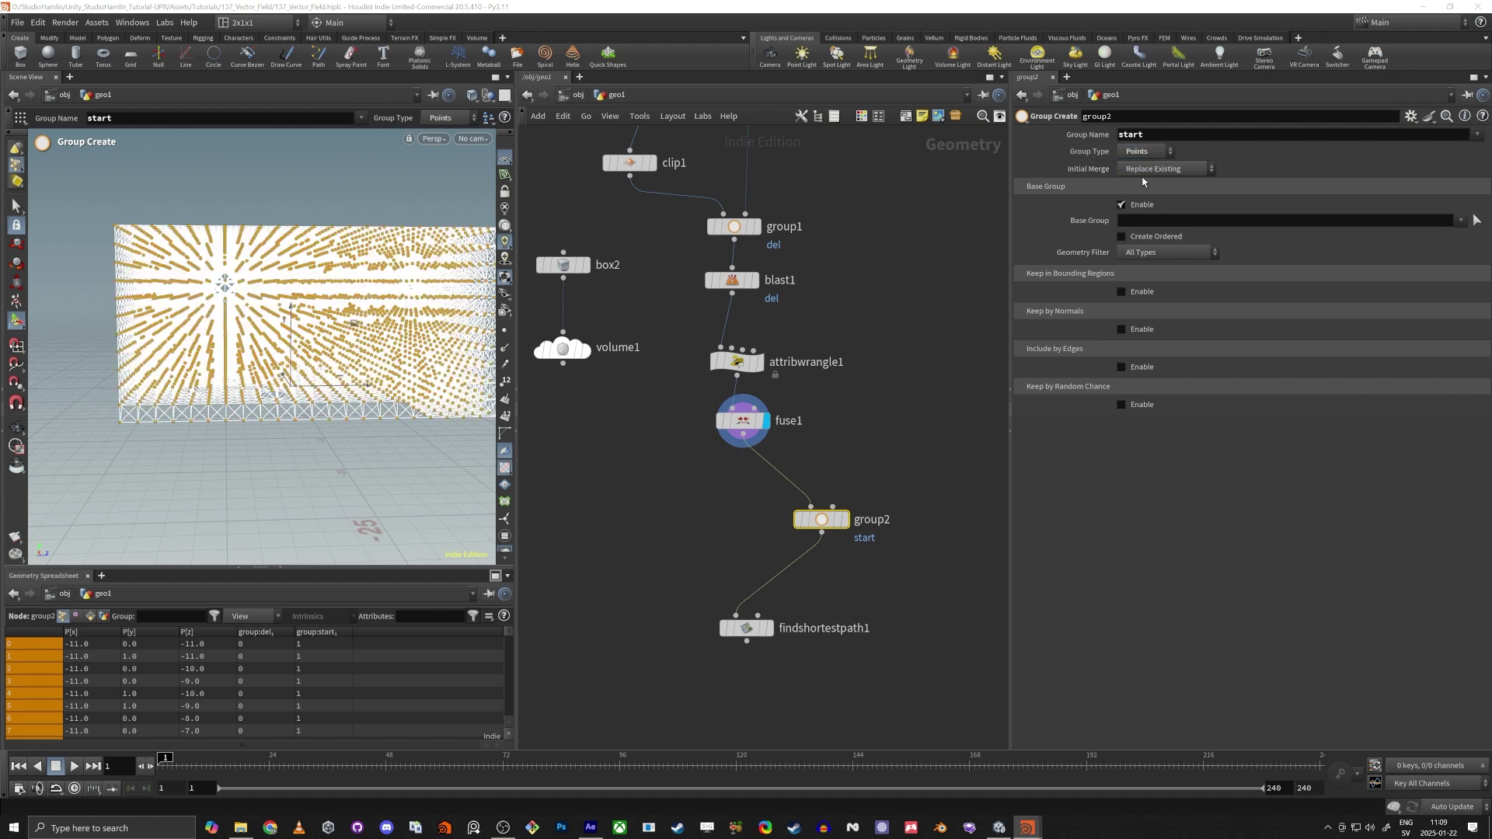
Add a Box node above and to the right of group2 in the network
{"action": "key", "text": "Tab"}
{"action": "type", "text": "box"}
{"action": "key", "text": "Return"}
{"action": "left_click", "coordinate": [917, 406]}
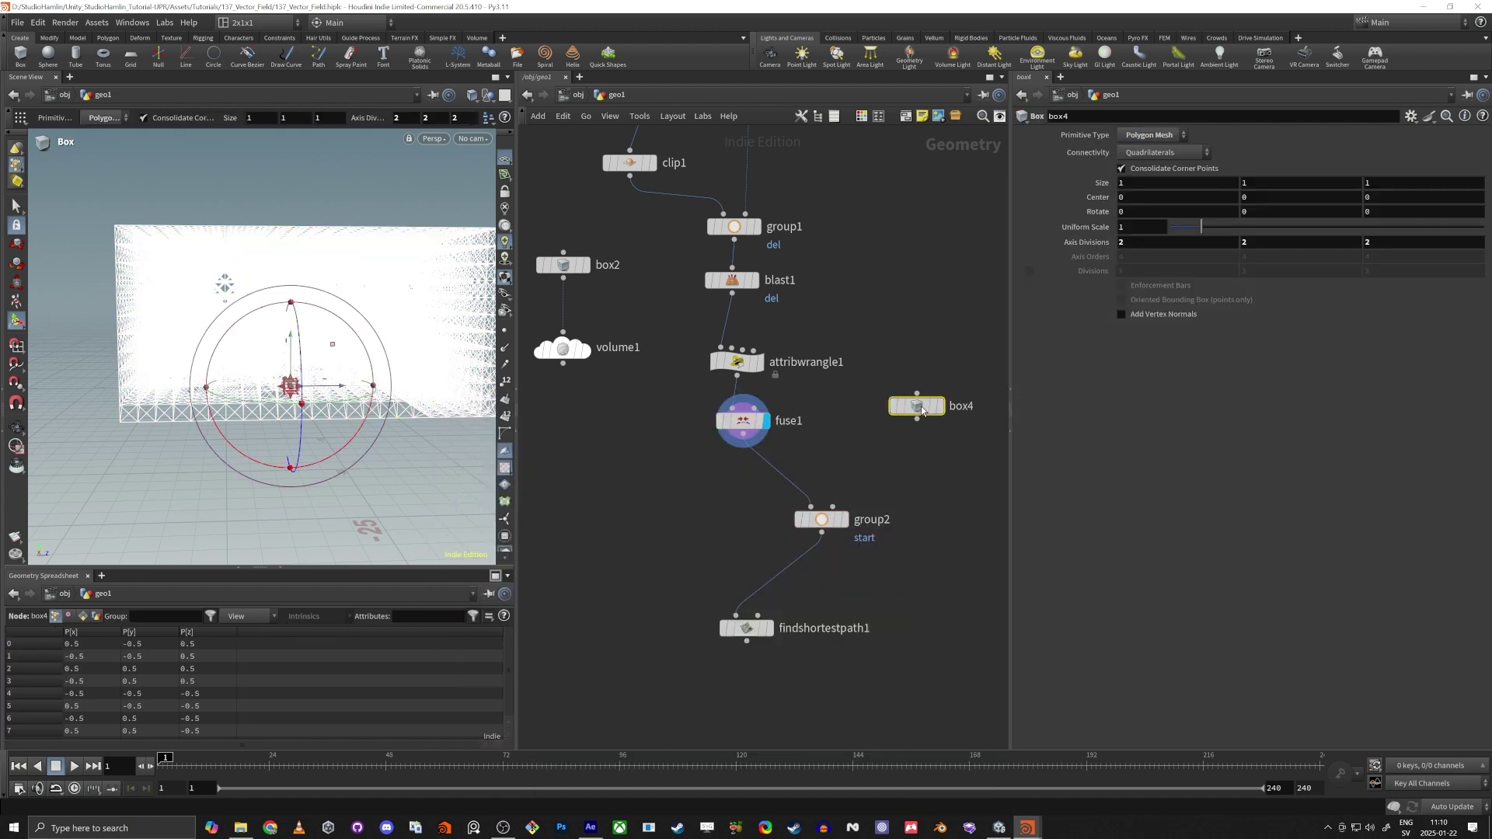
Wire box4 into group2's second input and display group2
{"action": "left_click_drag", "start_coordinate": [917, 420], "coordinate": [848, 507]}
{"action": "left_click", "coordinate": [846, 519]}
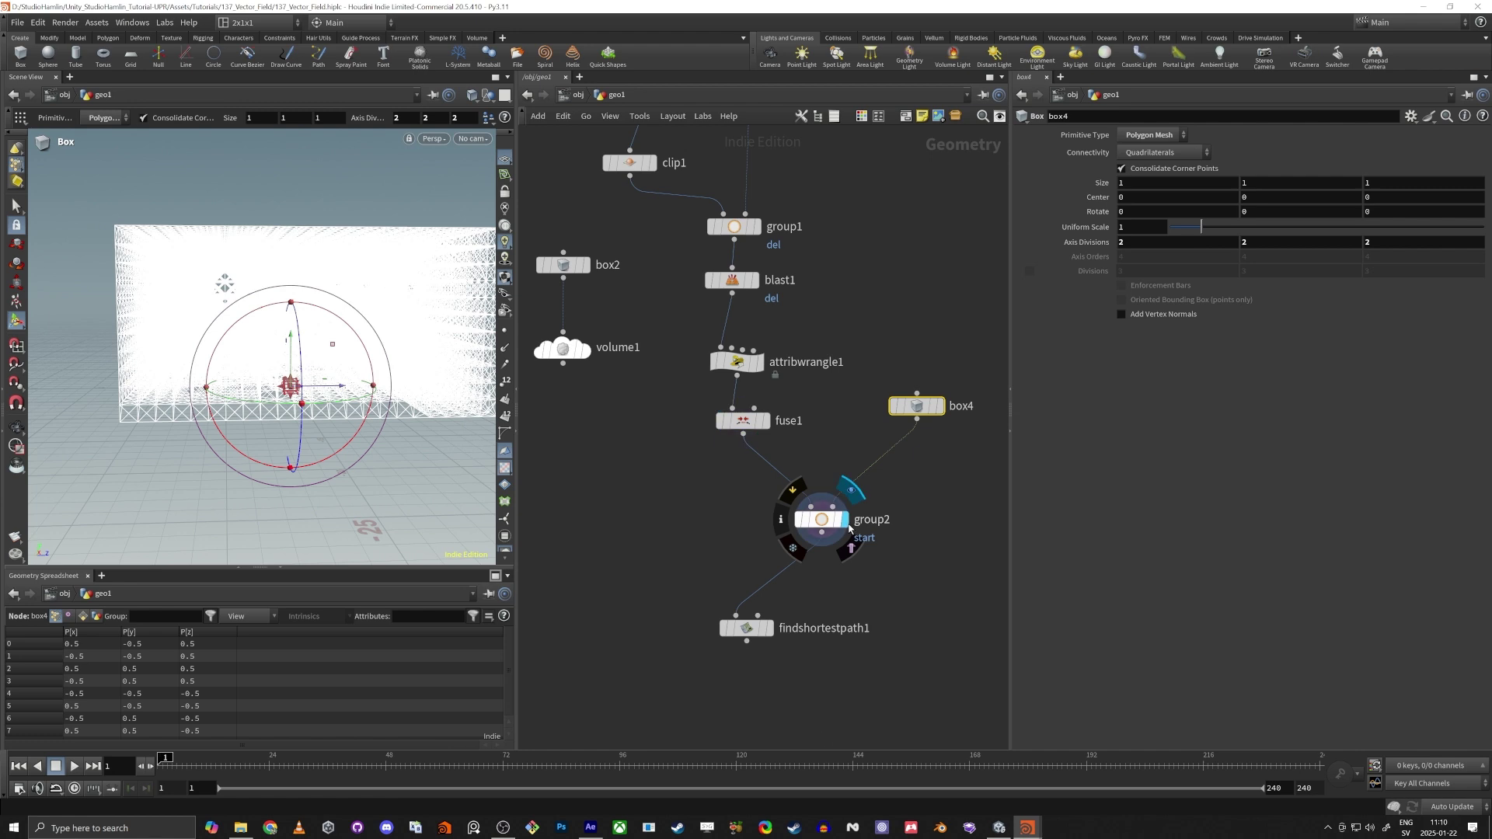
{"action": "left_click", "coordinate": [822, 519]}
Resize and position box4 over one end of the point grid, about 30.26 × 10.51 × 8.52, centred at about -0.48, 6.24, -8.29
{"action": "left_click_drag", "start_coordinate": [914, 355], "coordinate": [962, 498]}
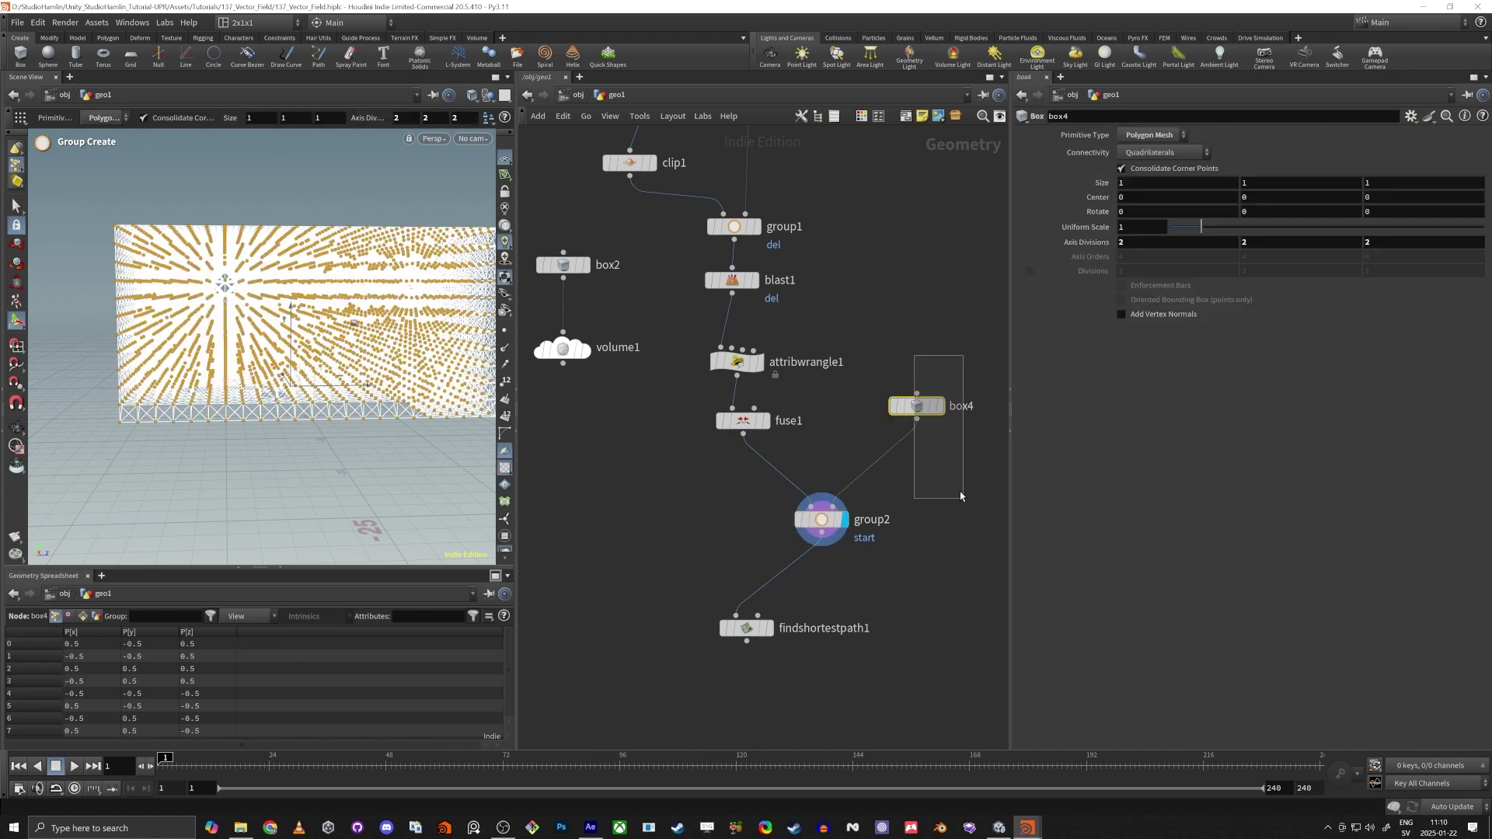
{"action": "left_click_drag", "start_coordinate": [333, 343], "coordinate": [1057, 324]}
{"action": "scroll", "coordinate": [290, 300], "scroll_direction": "down", "scroll_amount": 3}
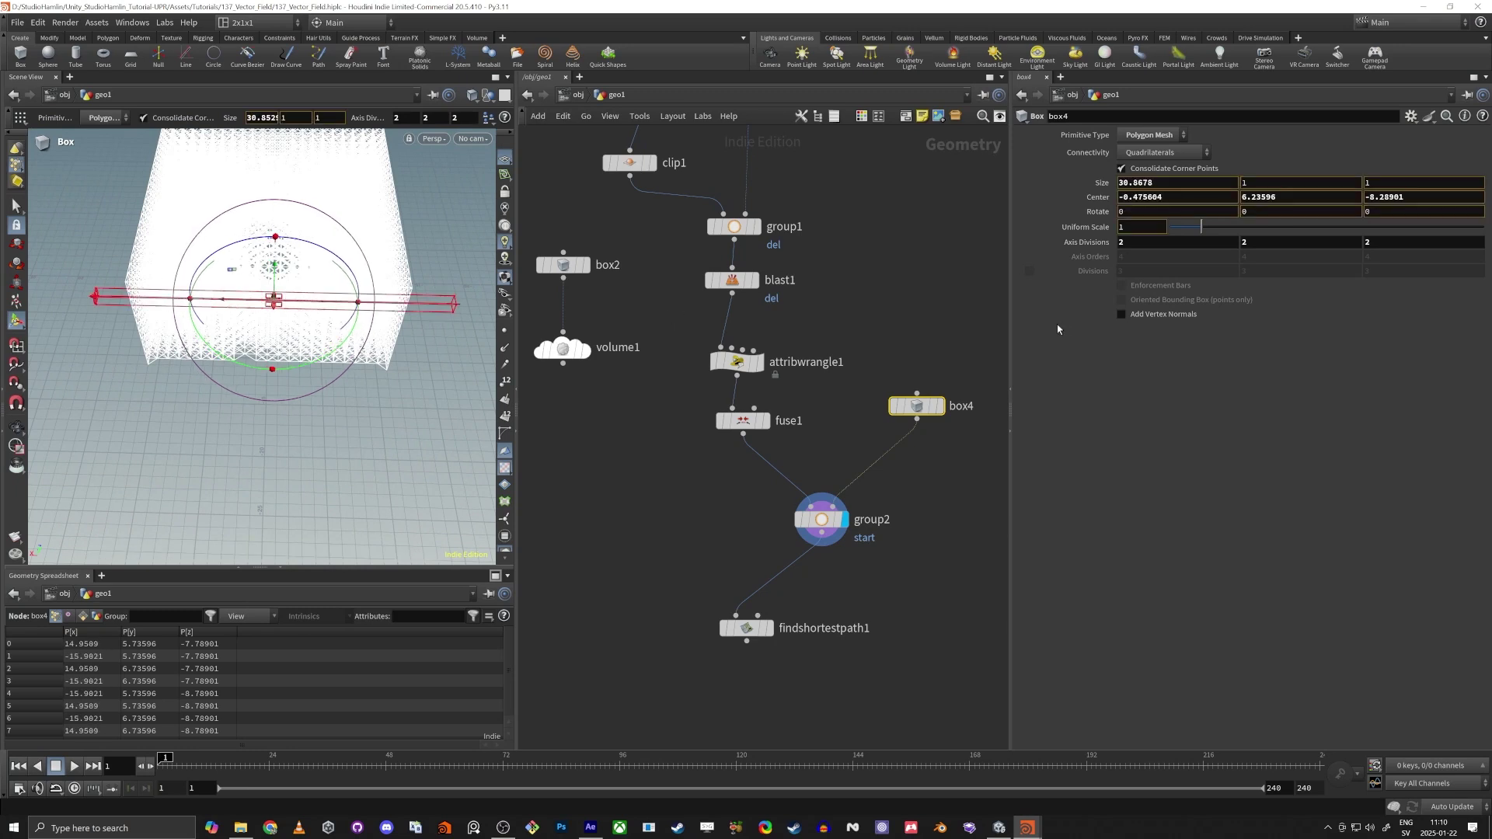
{"action": "left_click_drag", "start_coordinate": [355, 313], "coordinate": [240, 216], "text": "alt"}
{"action": "left_click_drag", "start_coordinate": [311, 291], "coordinate": [249, 306], "text": "alt"}
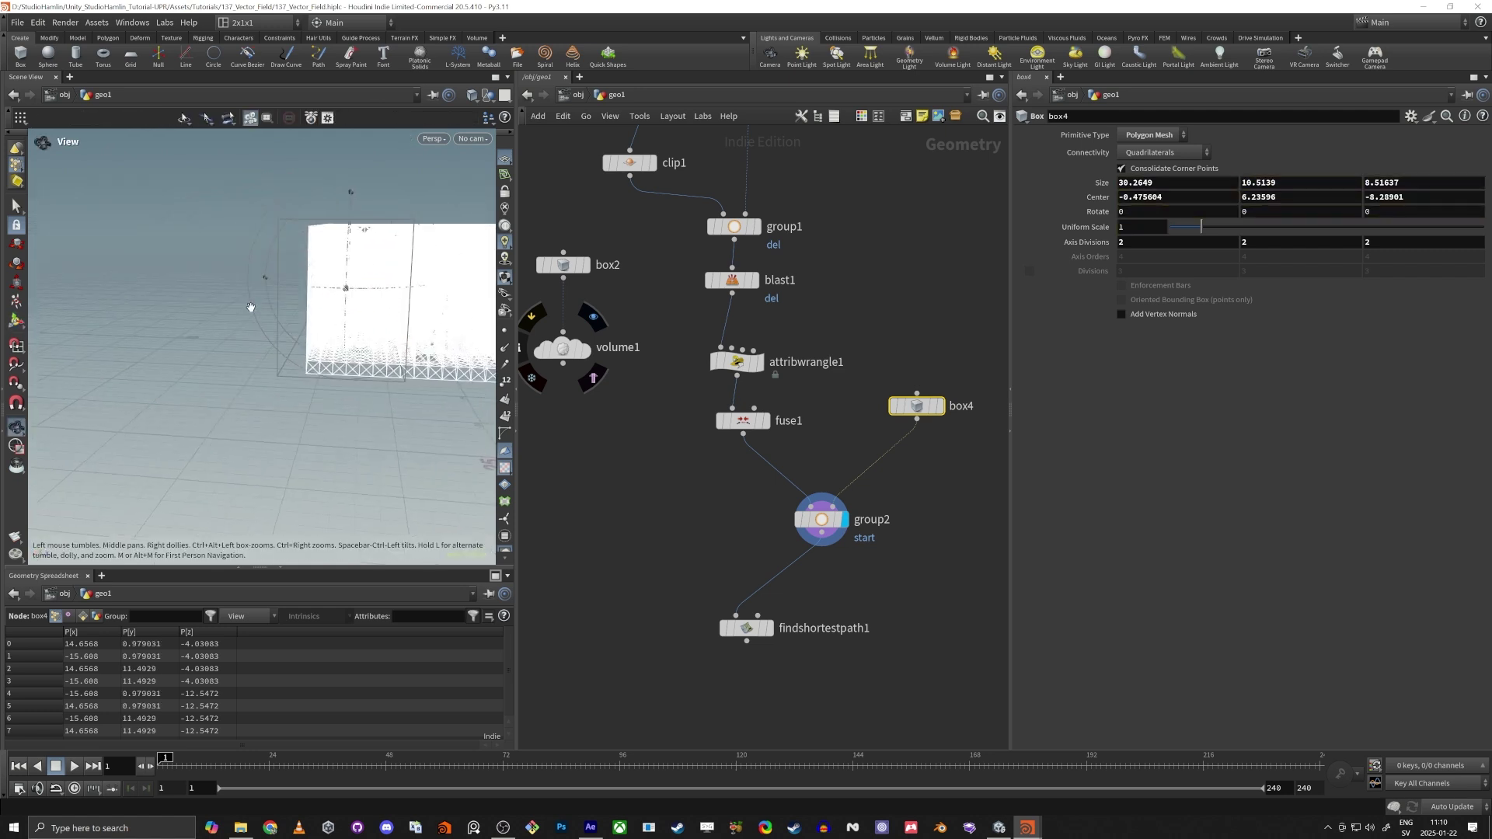
Move group2 in the network so it sits in line beneath fuse1
{"action": "left_click_drag", "start_coordinate": [826, 527], "coordinate": [757, 506]}
{"action": "middle_click_drag", "start_coordinate": [702, 564], "coordinate": [732, 429]}
{"action": "left_click_drag", "start_coordinate": [330, 312], "coordinate": [405, 335], "text": "alt"}
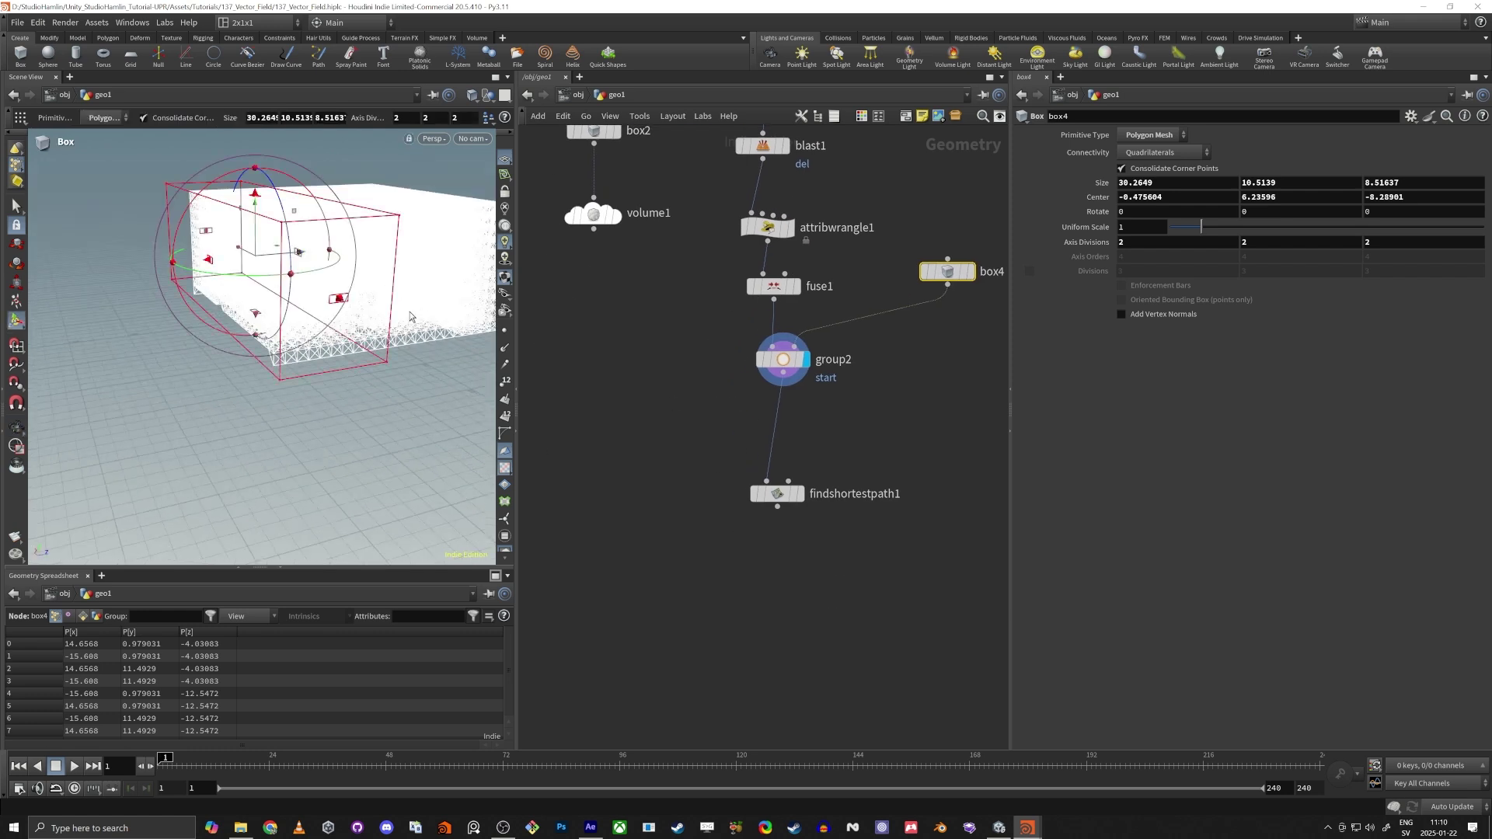
{"action": "left_click_drag", "start_coordinate": [329, 278], "coordinate": [445, 495], "text": "alt"}
Disable group2's Base Group and enable Keep in Bounding Regions with Bounding Type set to Bounding Object (points or vertices only)
{"action": "left_click", "coordinate": [770, 365]}
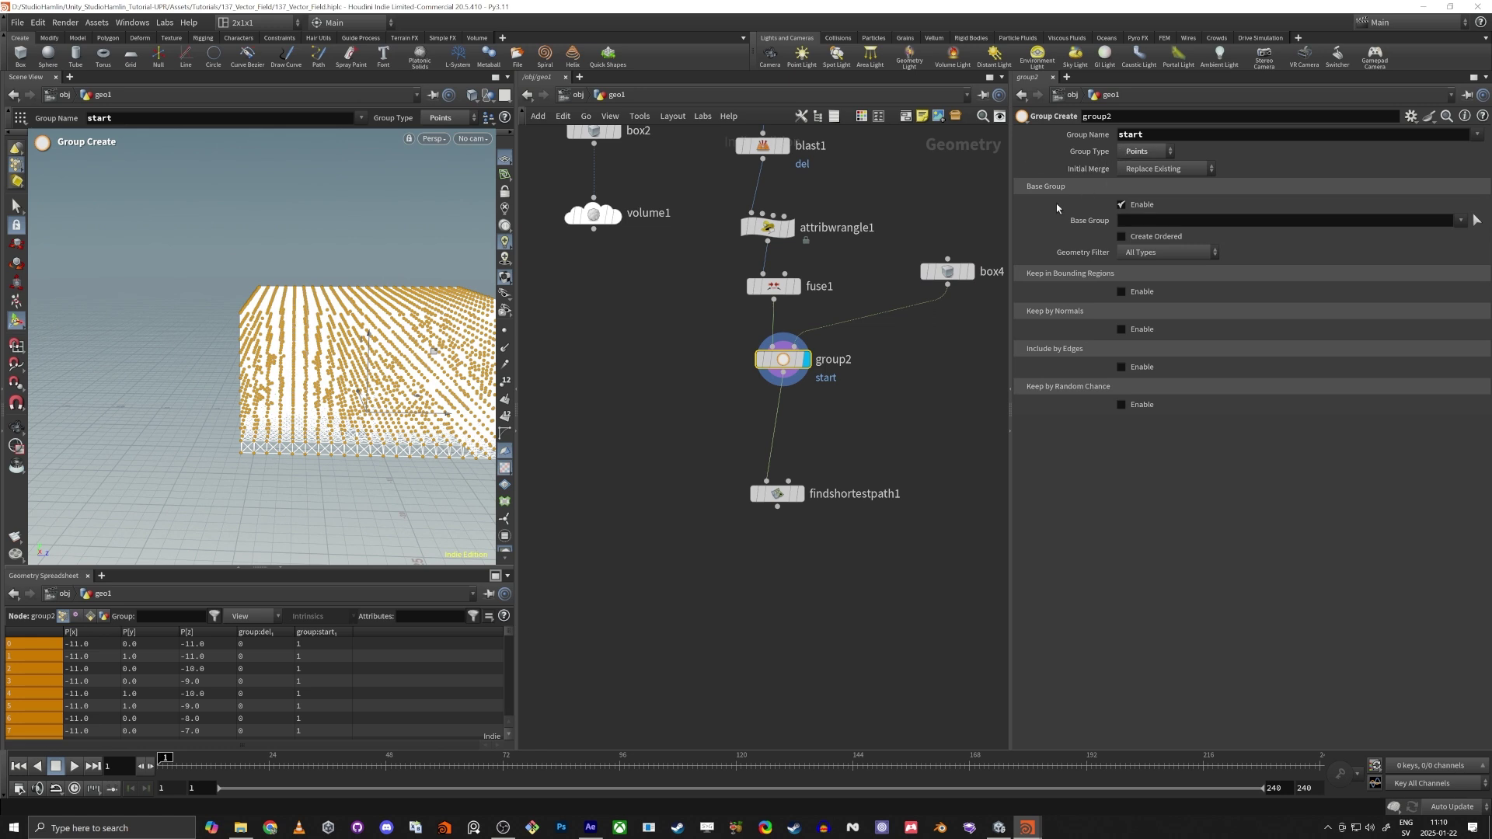
{"action": "left_click", "coordinate": [1121, 205]}
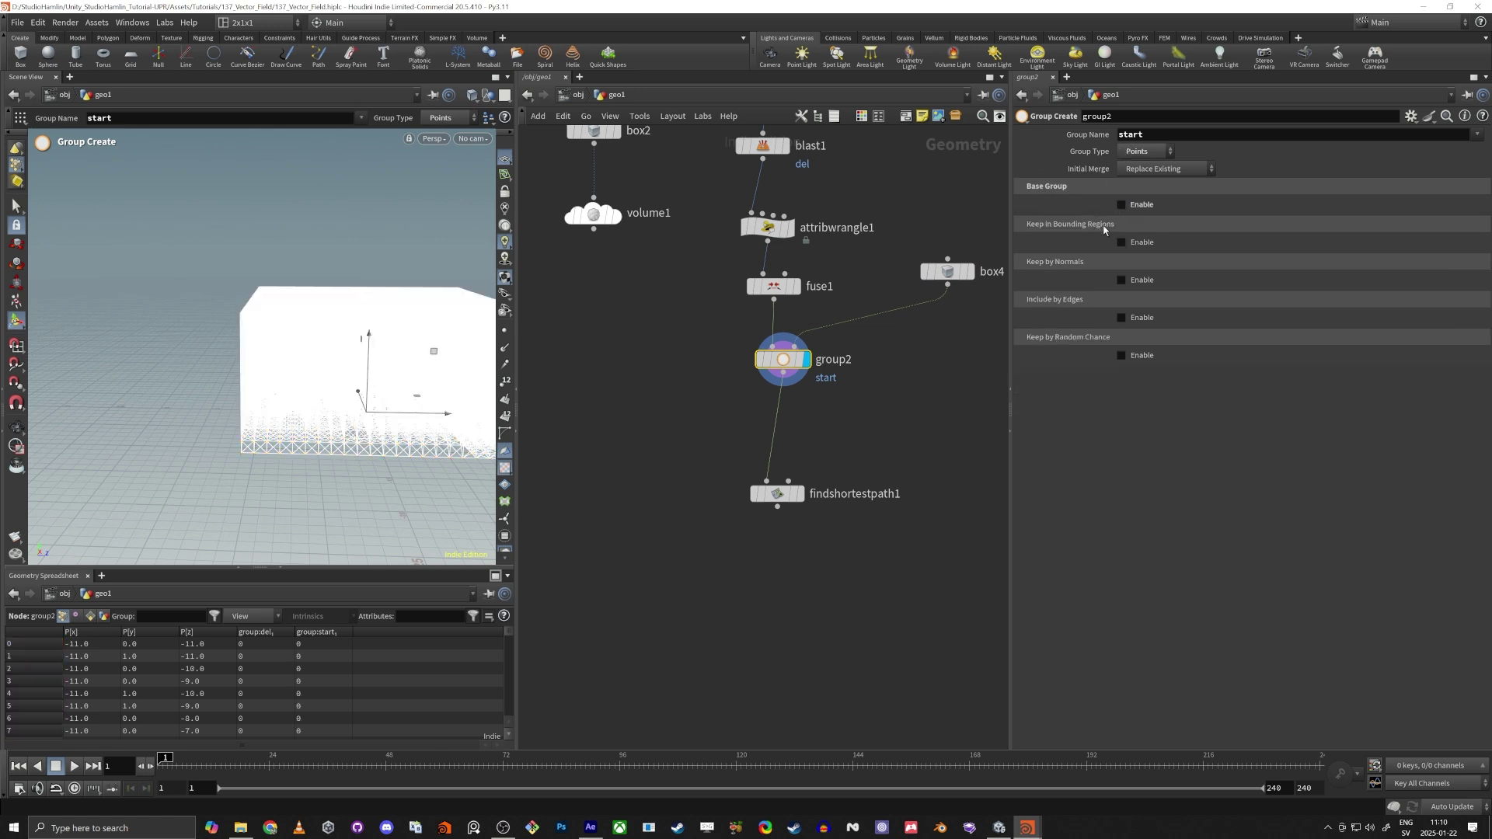
{"action": "left_click", "coordinate": [1121, 242]}
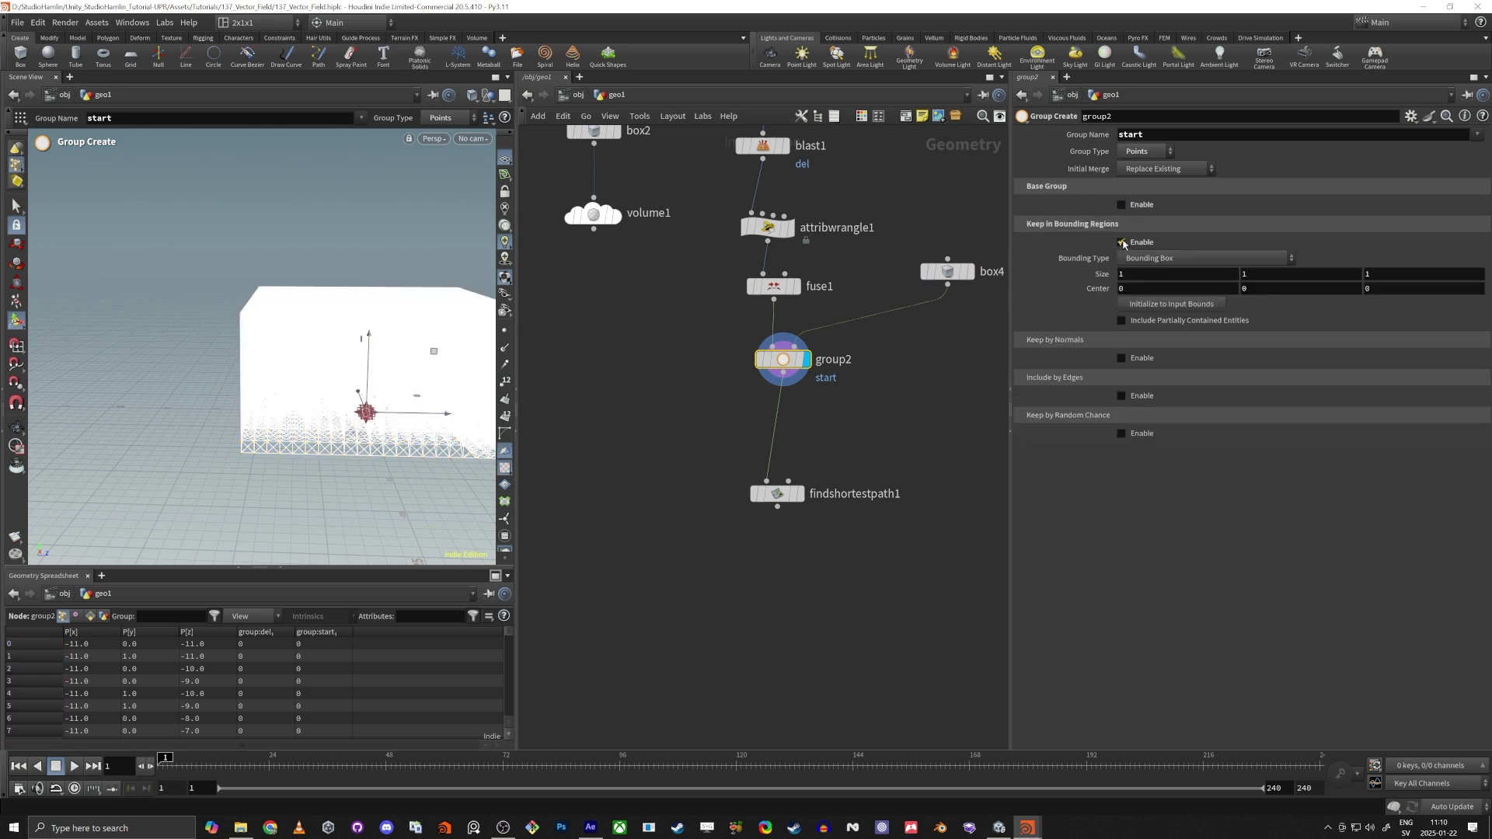
{"action": "left_click", "coordinate": [1141, 259]}
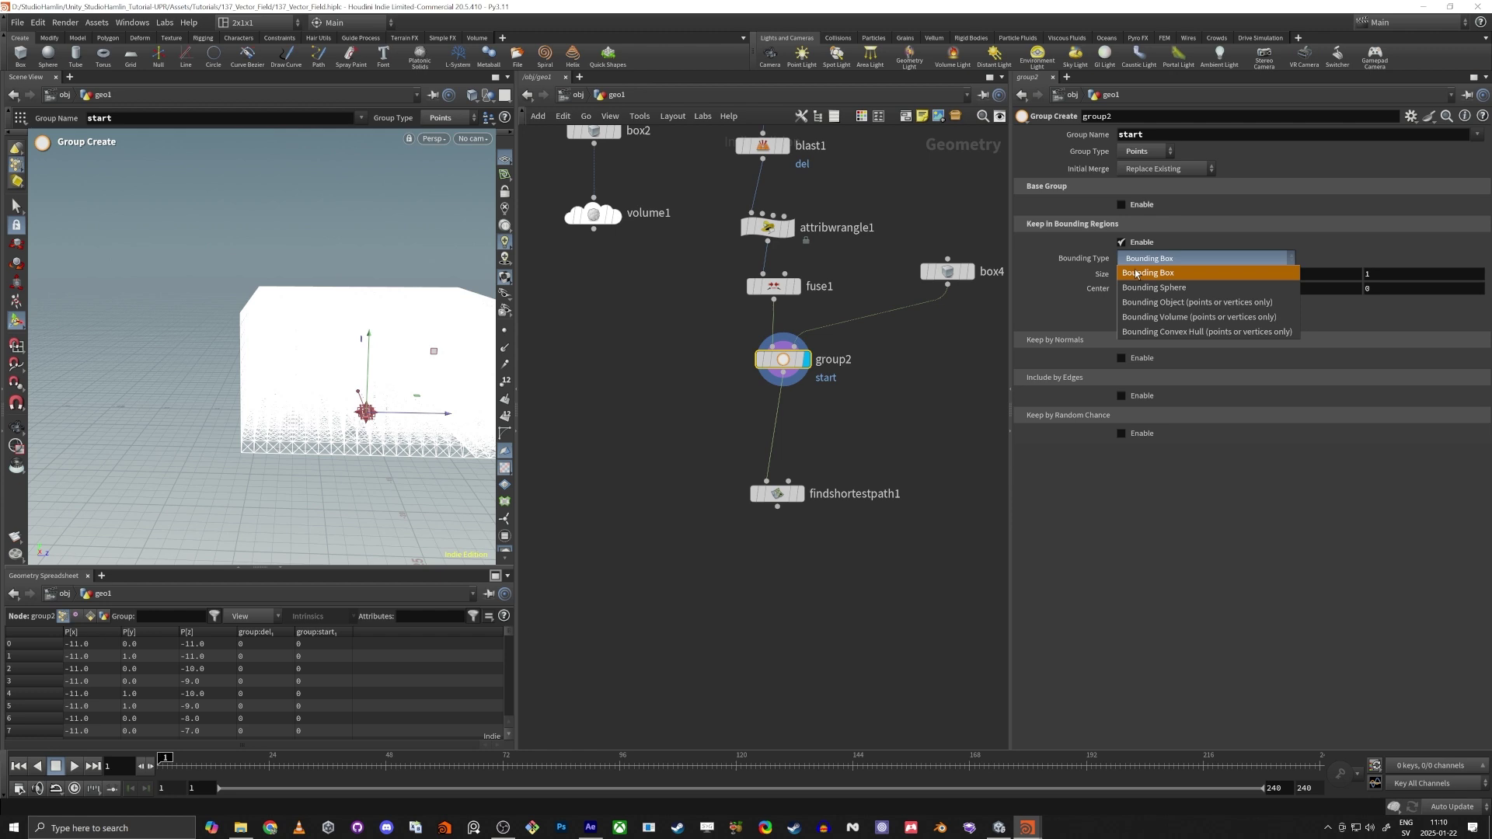
{"action": "left_click", "coordinate": [1166, 304]}
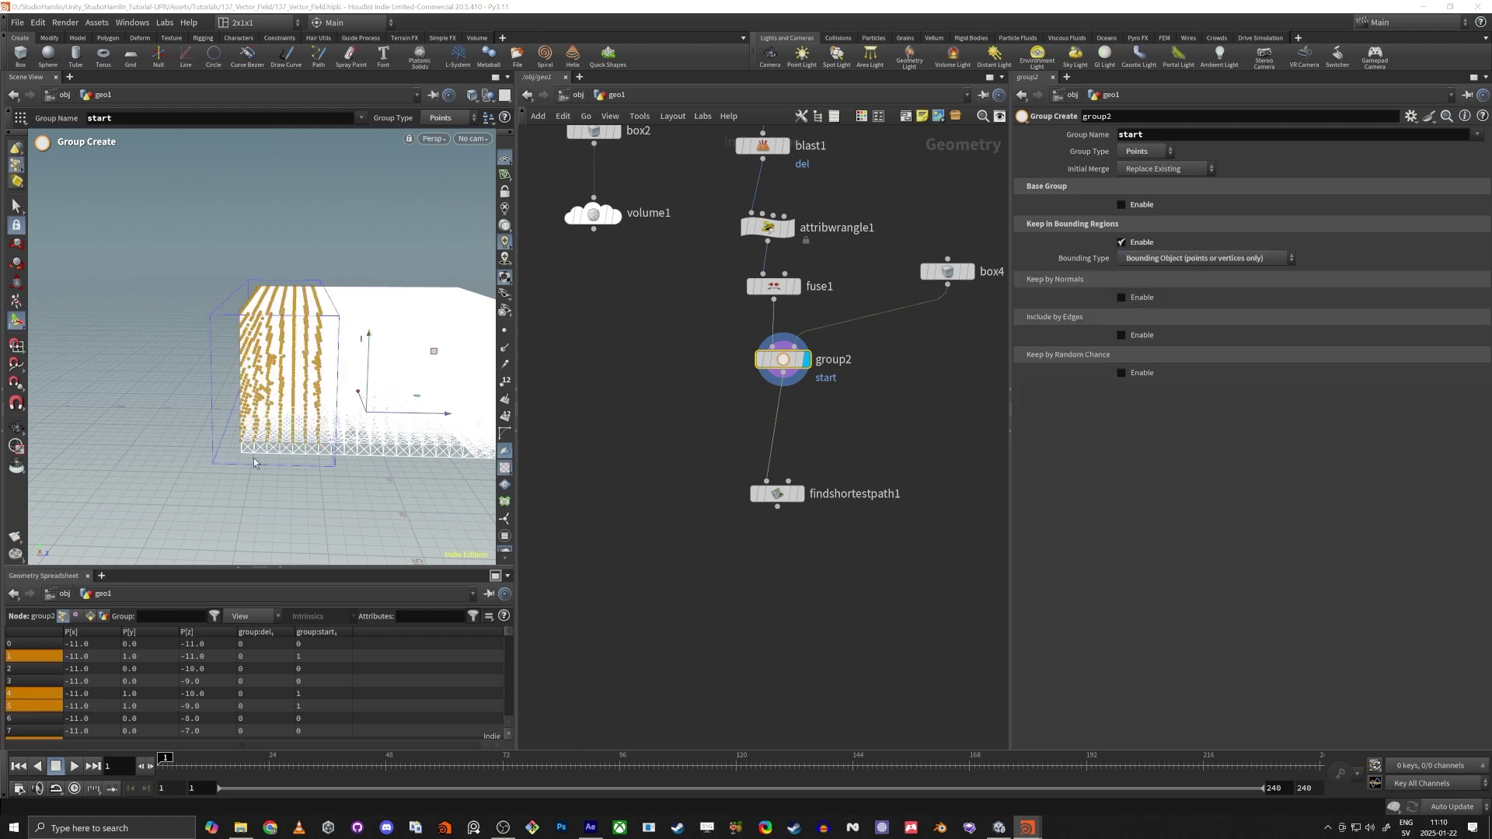
{"action": "key", "text": "Escape"}
{"action": "left_click_drag", "start_coordinate": [250, 293], "coordinate": [300, 475]}
{"action": "key", "text": "Return"}
Add a Group by Range node fed by group2's output
{"action": "scroll", "coordinate": [823, 425], "scroll_direction": "up", "scroll_amount": 2}
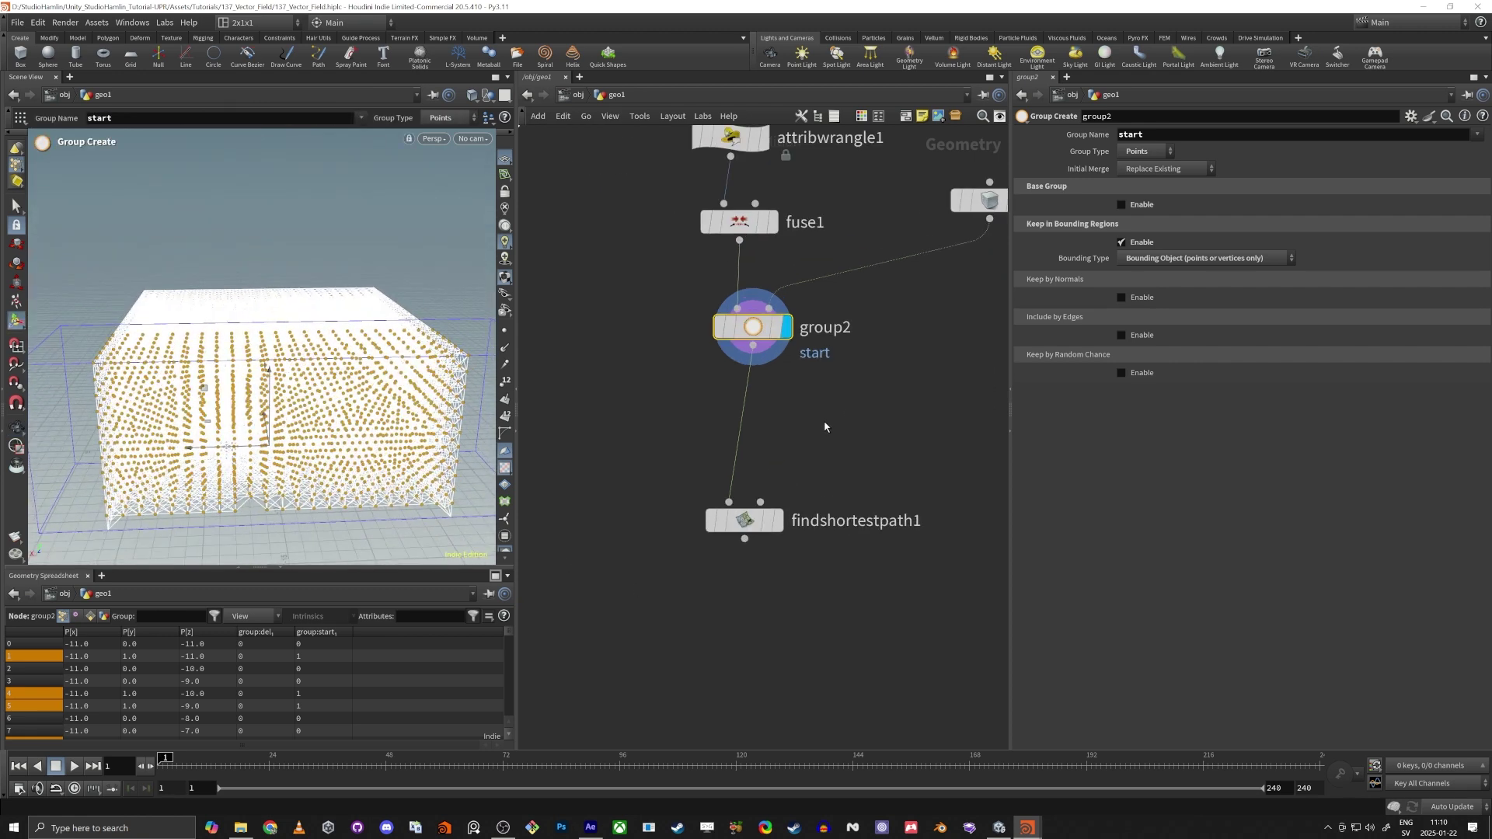
{"action": "left_click", "coordinate": [753, 346]}
{"action": "key", "text": "Tab"}
{"action": "type", "text": "gr"}
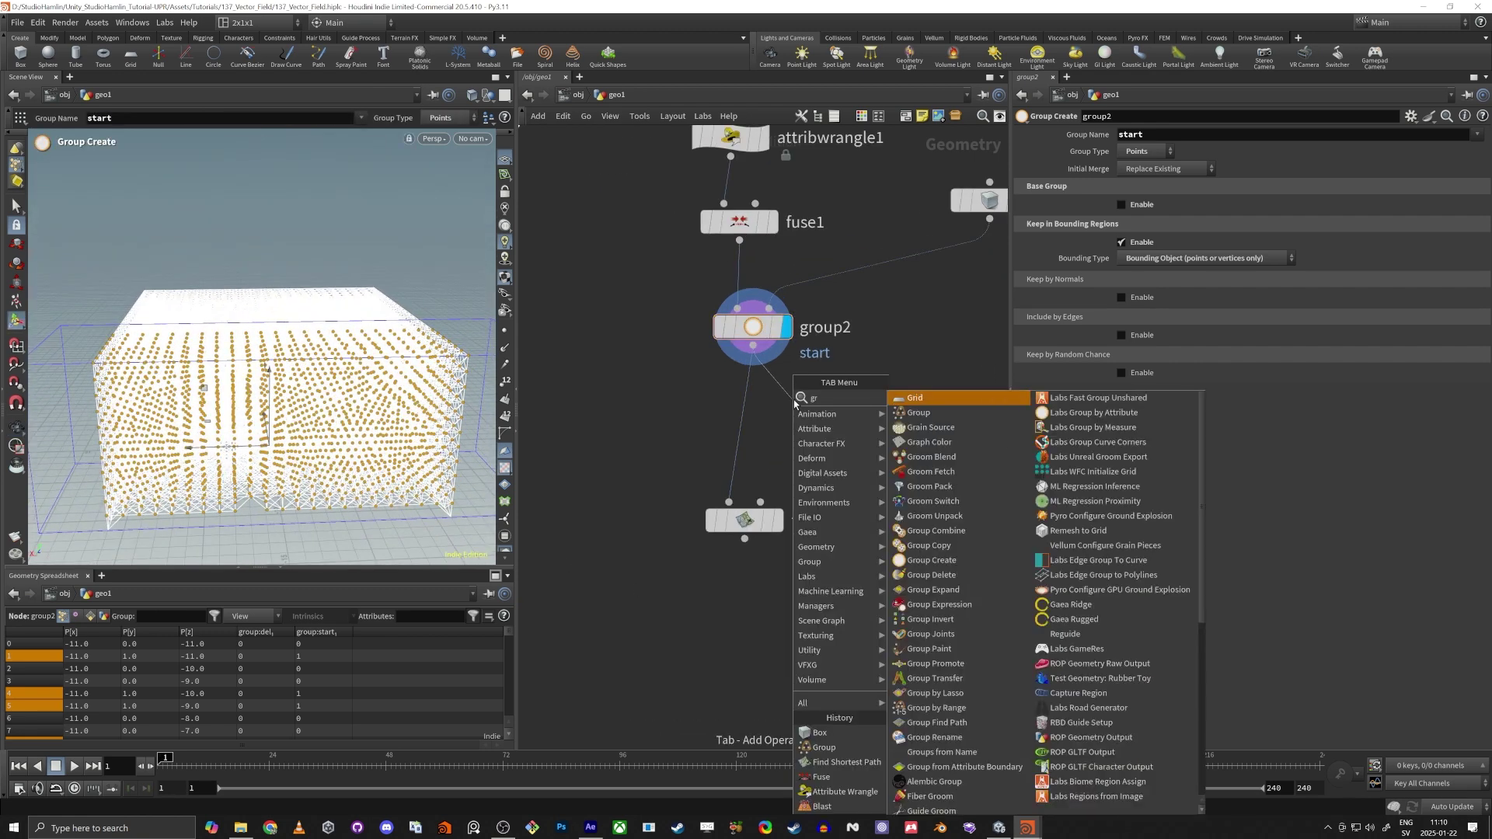
{"action": "type", "text": "ouprange"}
{"action": "key", "text": "Return"}
{"action": "left_click", "coordinate": [795, 403]}
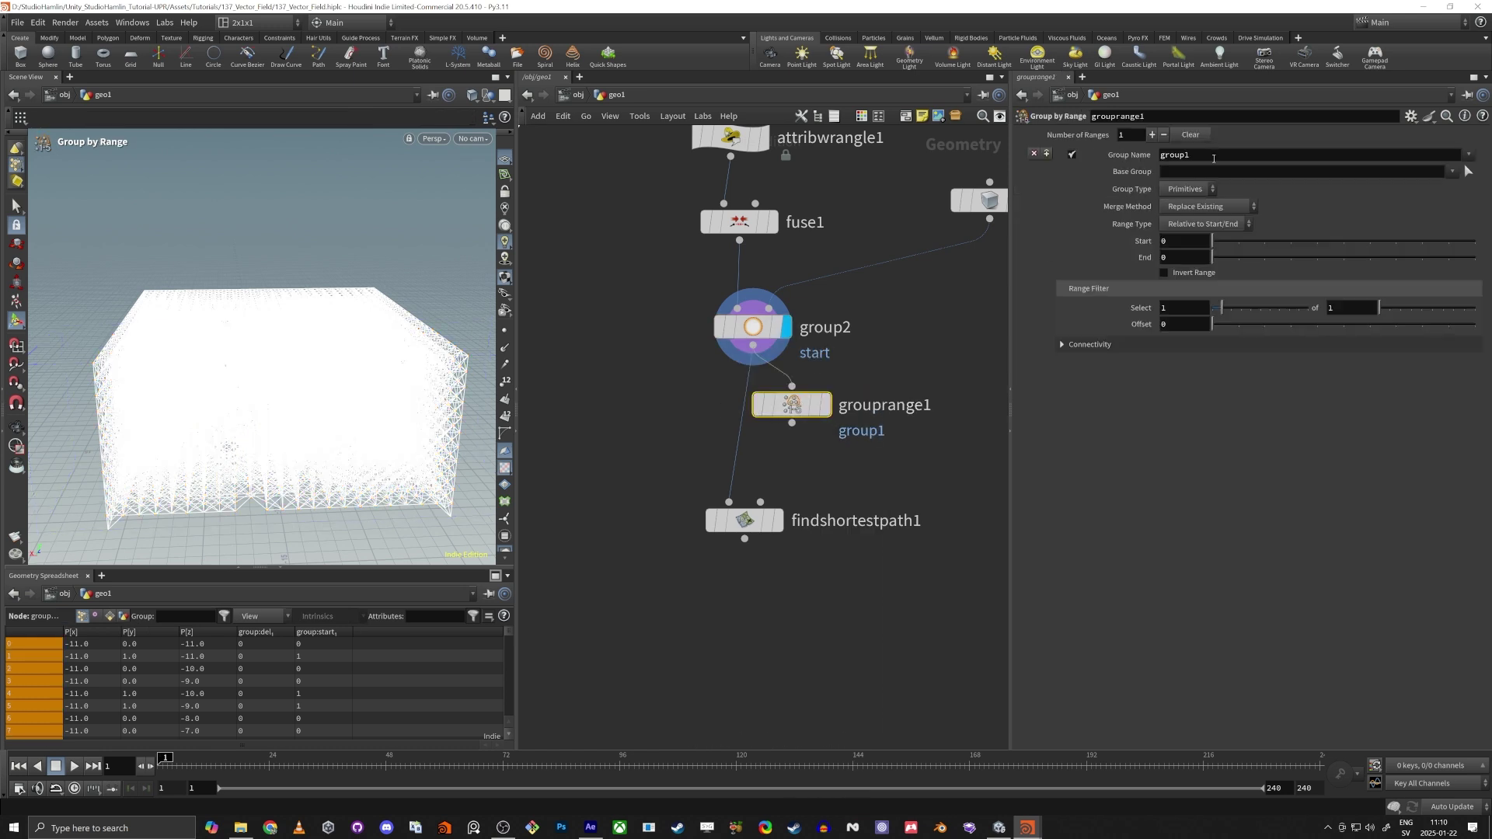
Set both the Group Name and the Base Group of grouprange1 to start
{"action": "left_click", "coordinate": [1213, 158]}
{"action": "type", "text": "strat"}
{"action": "key", "text": "Tab"}
{"action": "type", "text": "s"}
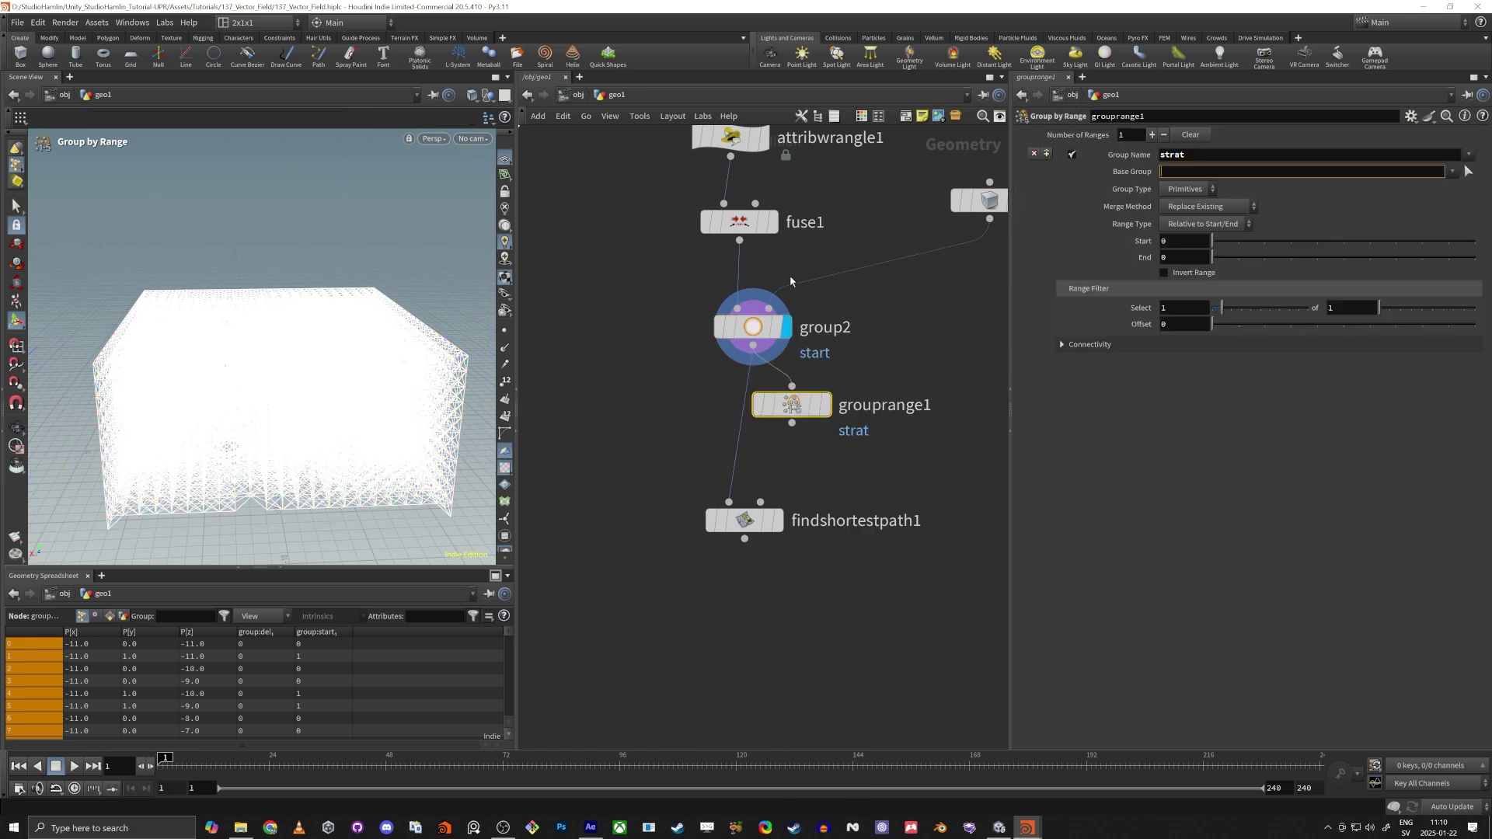
{"action": "type", "text": "tart"}
{"action": "key", "text": "Tab"}
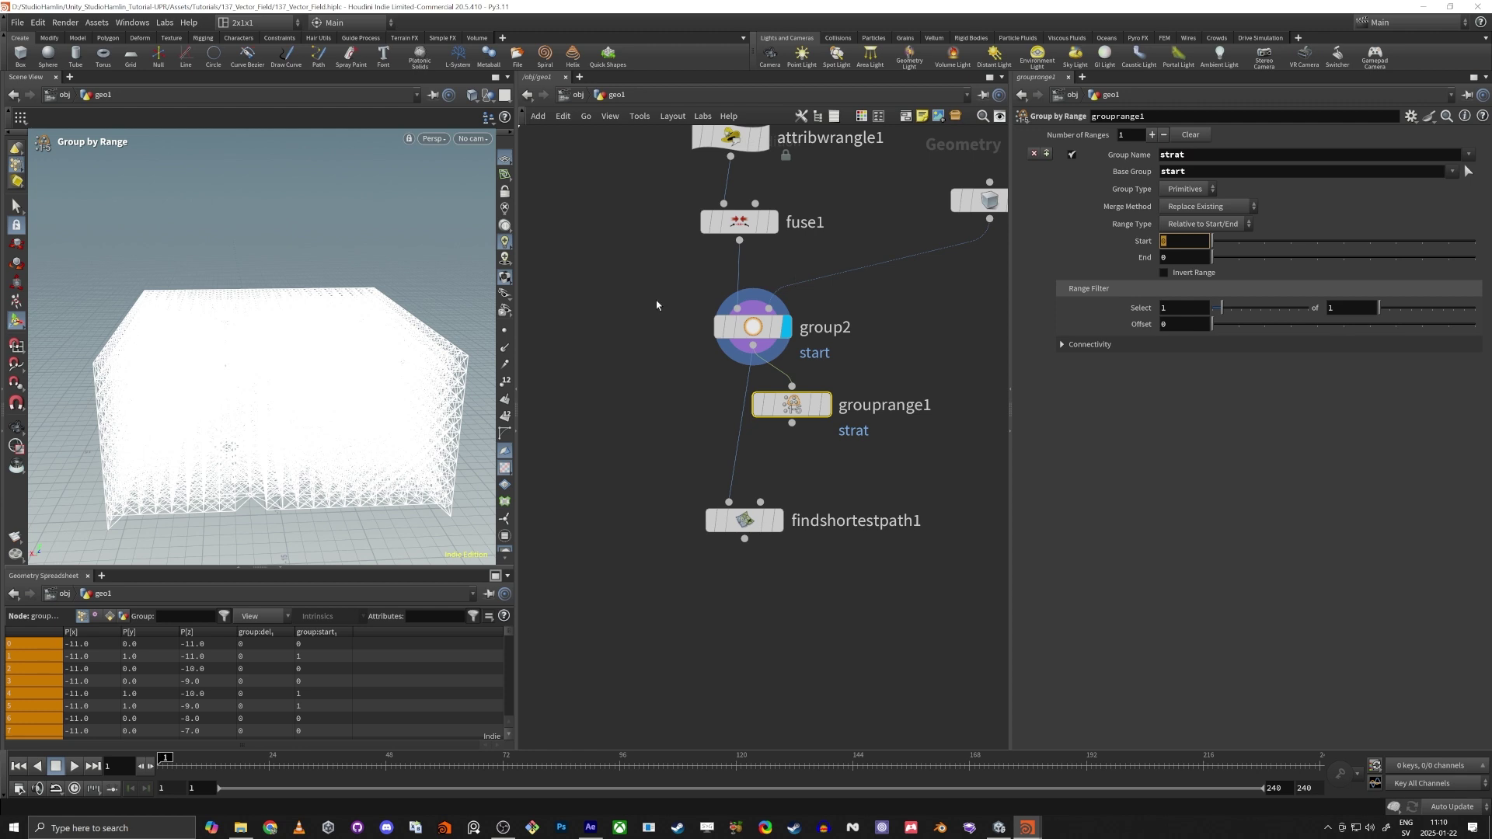
{"action": "left_click", "coordinate": [1222, 158]}
{"action": "type", "text": "S"}
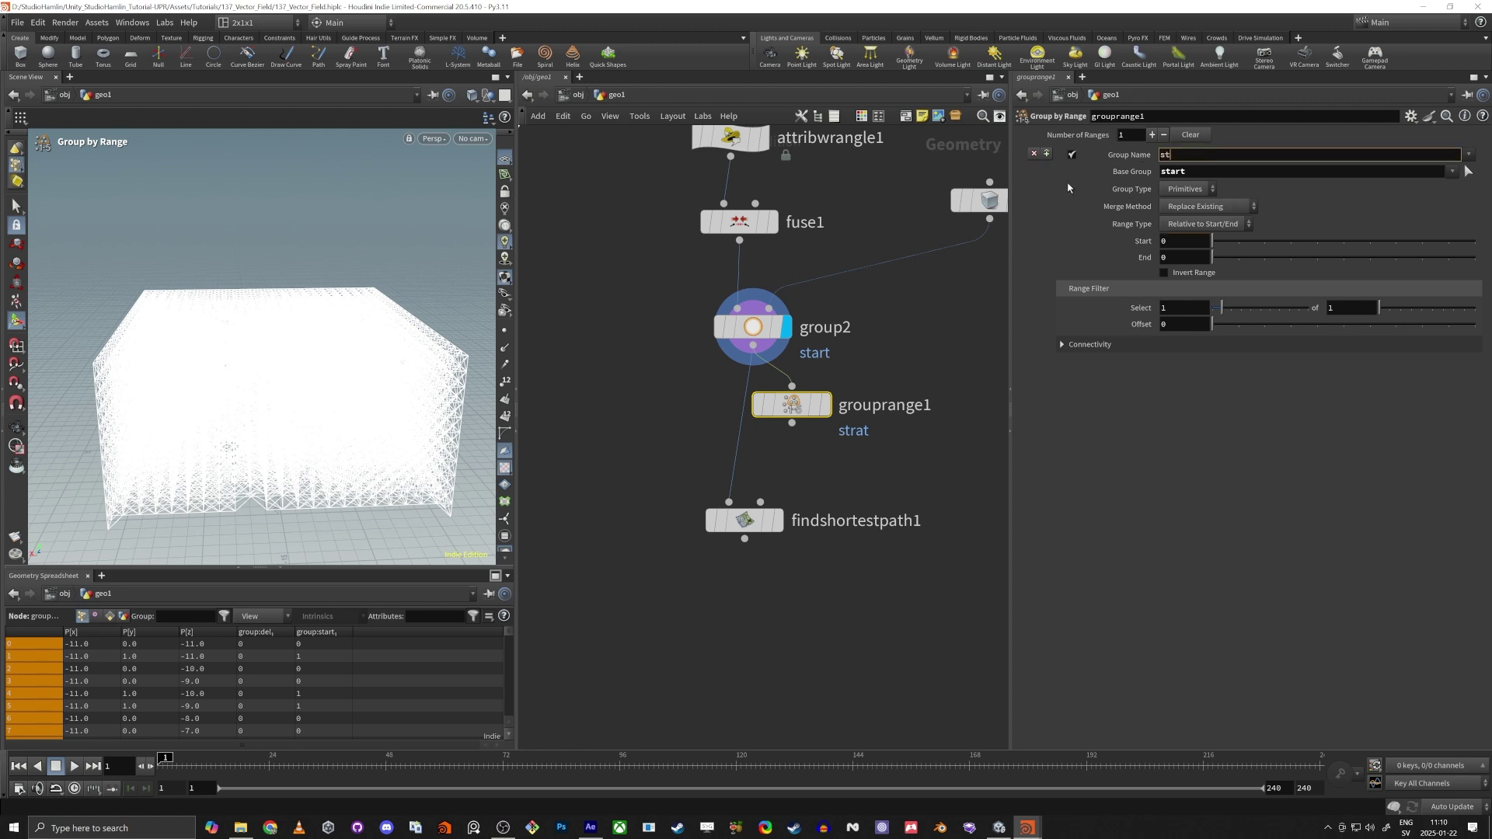
{"action": "type", "text": "tart"}
{"action": "key", "text": "Return"}
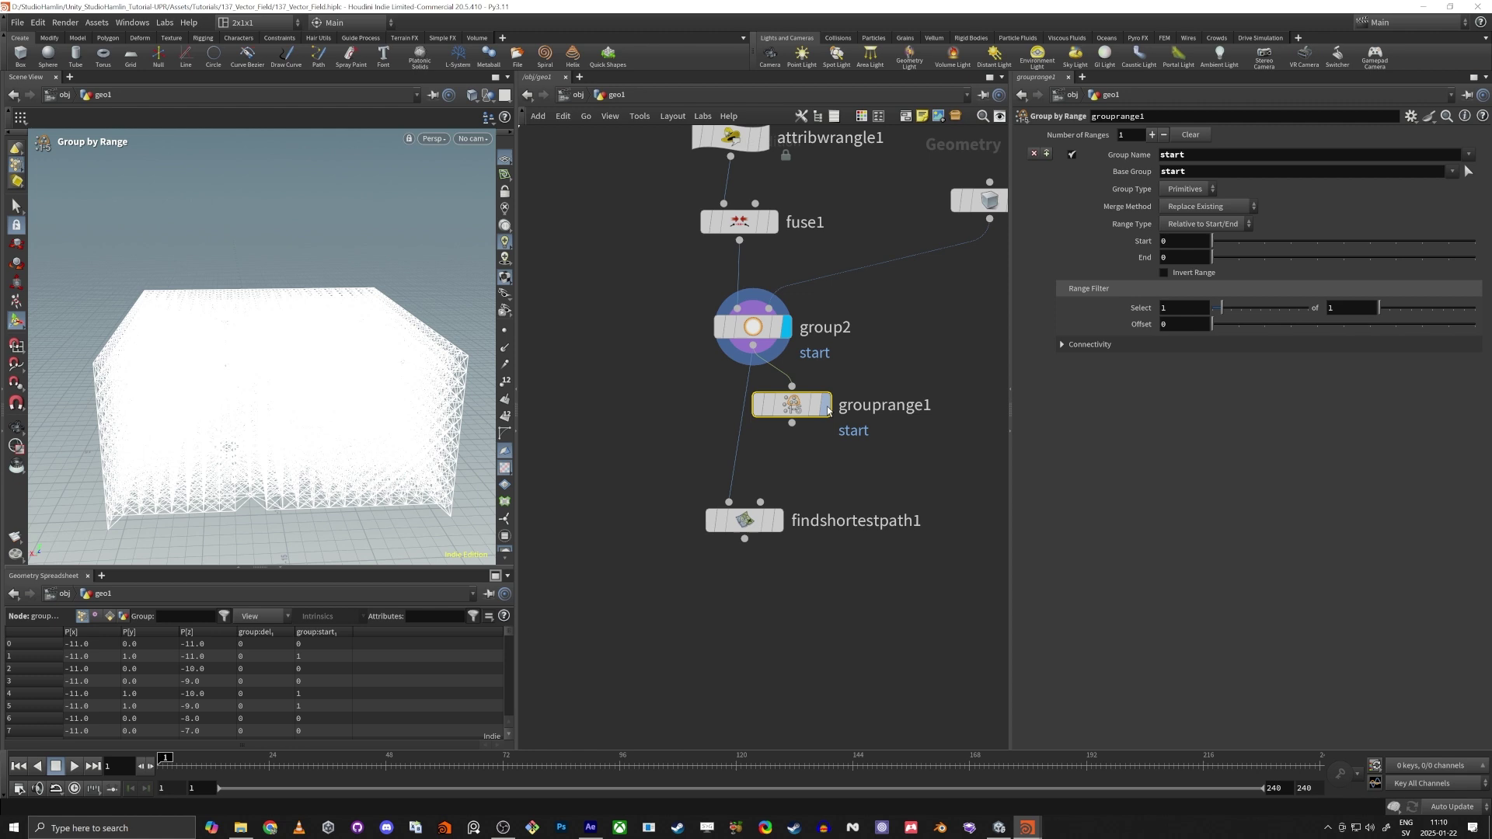
Display grouprange1, set its Group Type to Points, and set its Range Filter to select 1 of 6
{"action": "left_click", "coordinate": [824, 405]}
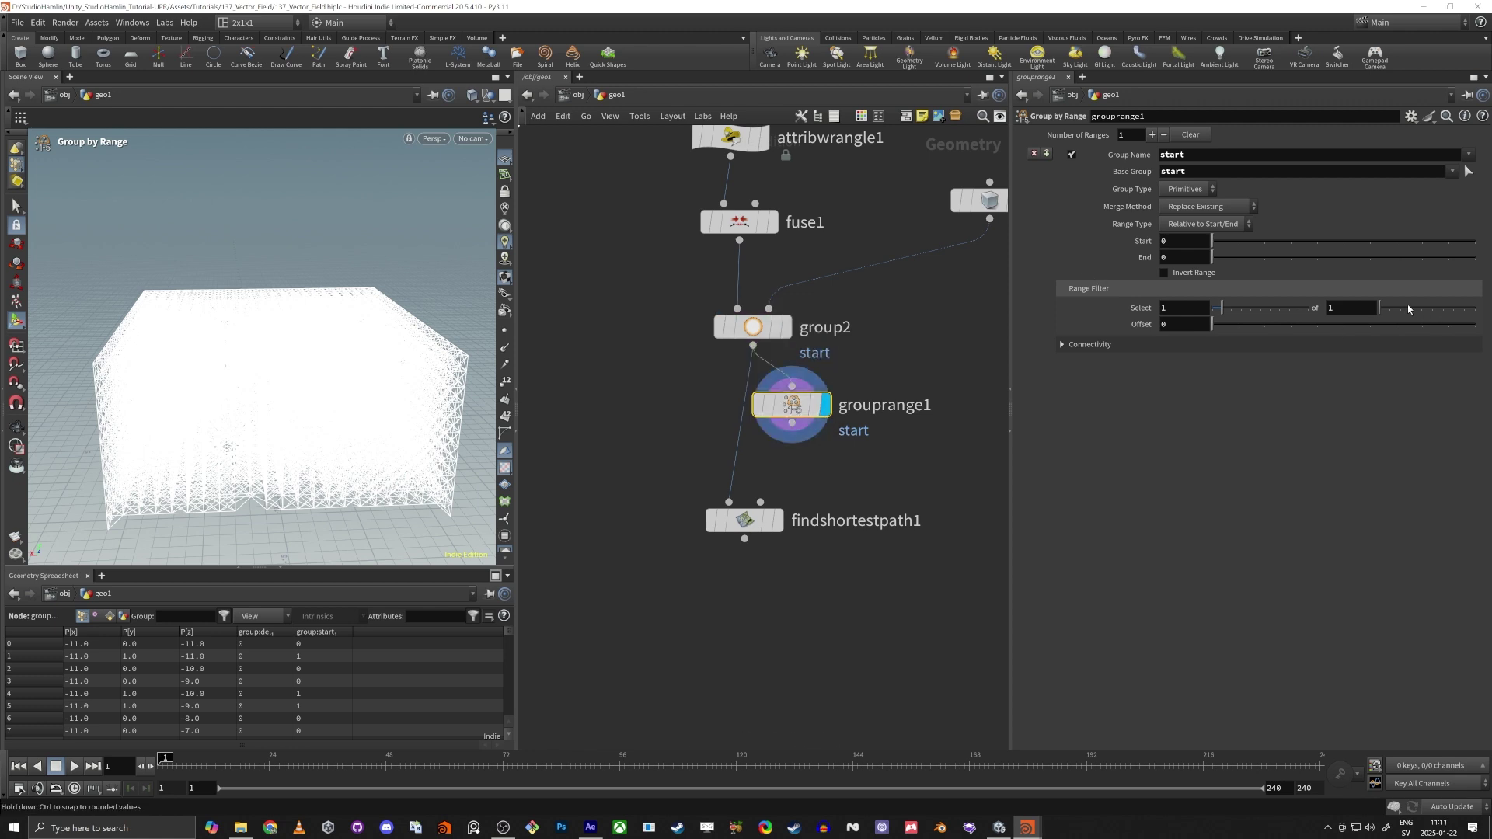
{"action": "left_click", "coordinate": [1189, 189]}
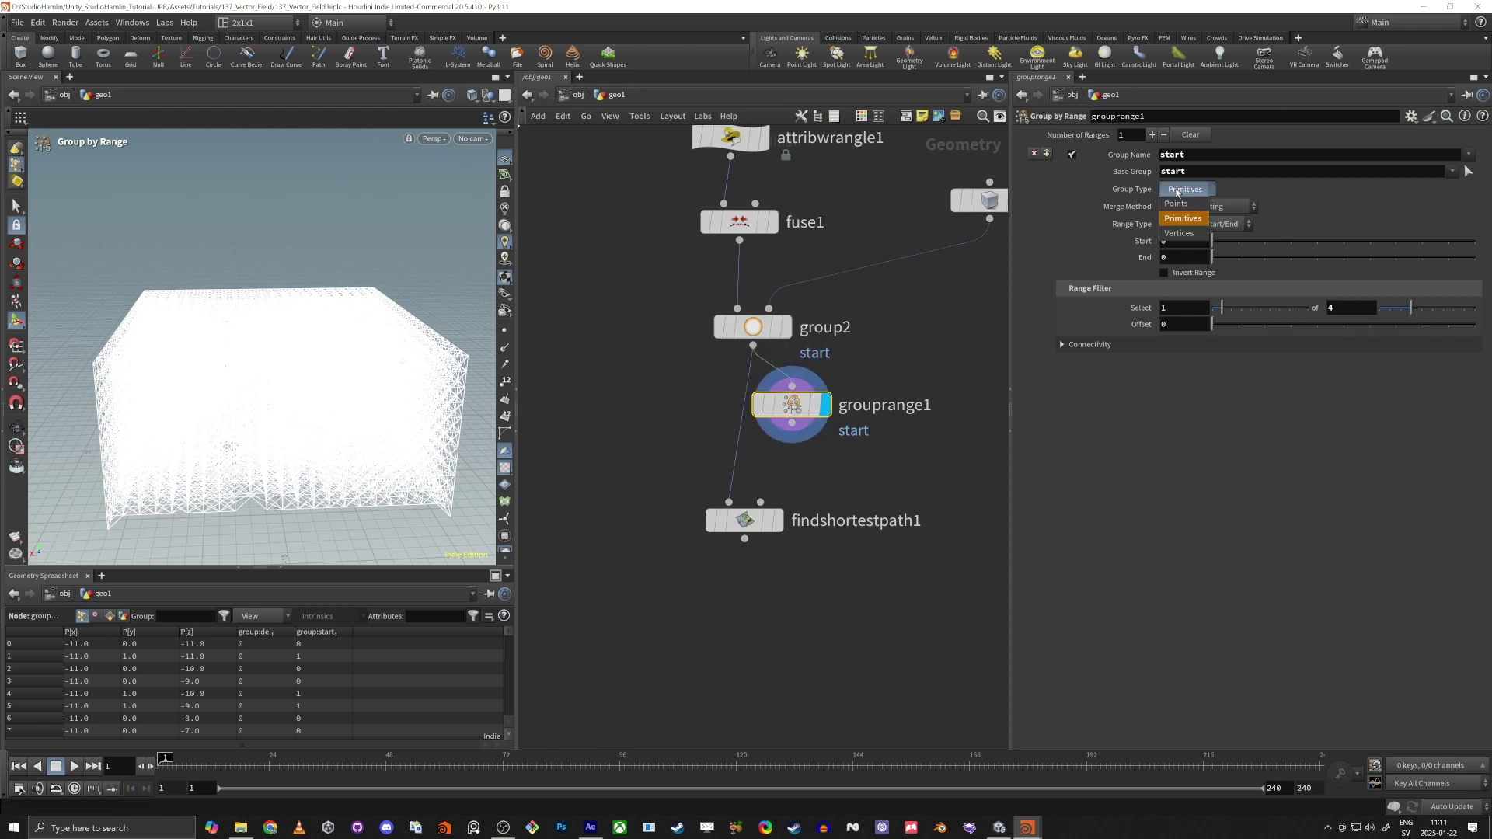
{"action": "left_click", "coordinate": [1182, 209]}
{"action": "scroll", "coordinate": [410, 384], "scroll_direction": "up", "scroll_amount": 6}
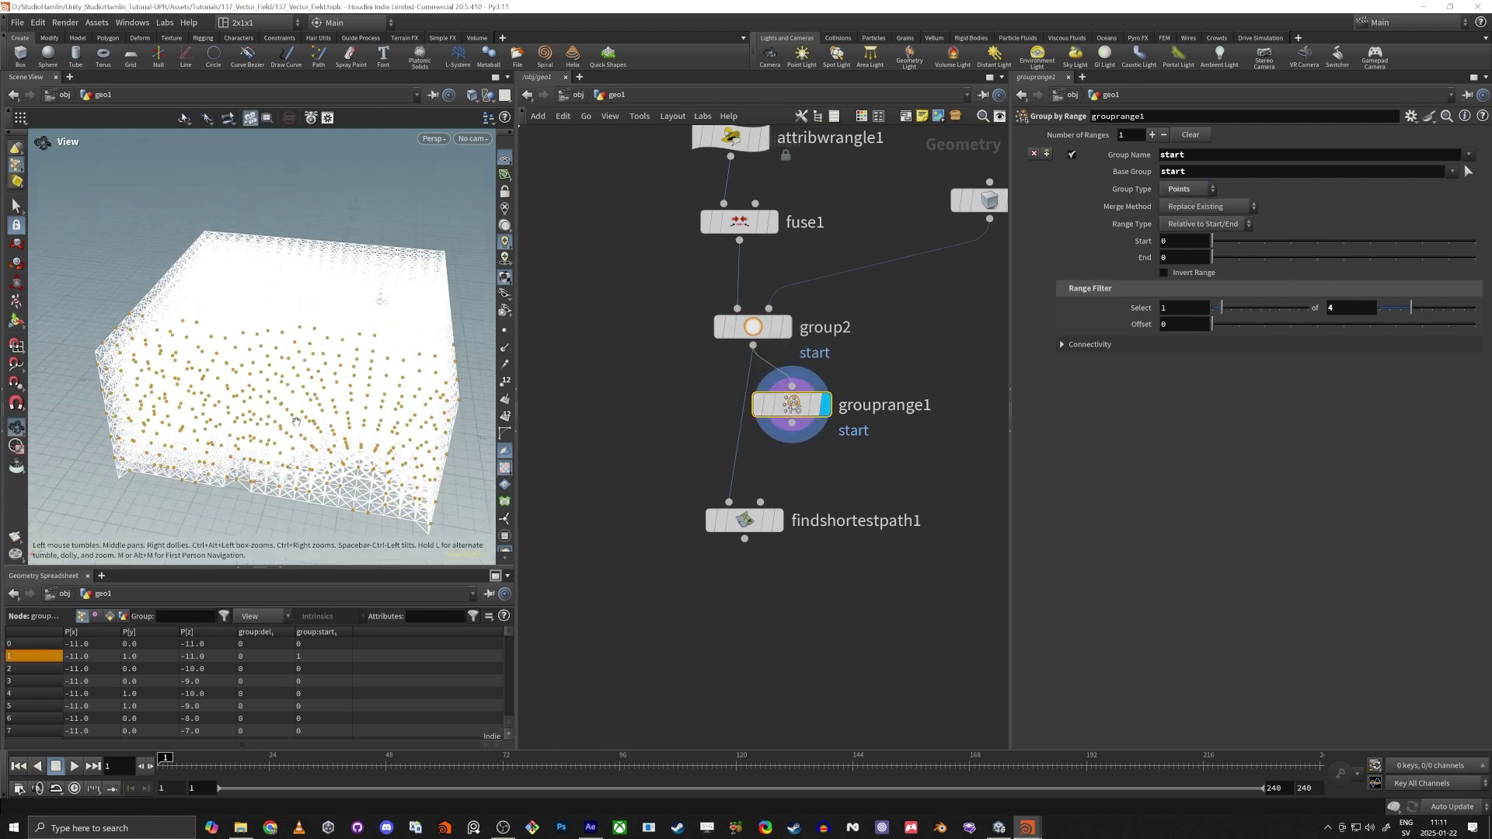
{"action": "mouse_move", "coordinate": [1417, 311]}
{"action": "left_mouse_down"}
{"action": "mouse_move", "coordinate": [1380, 308]}
{"action": "mouse_move", "coordinate": [1443, 309]}
{"action": "left_mouse_up"}
{"action": "scroll", "coordinate": [276, 350], "scroll_direction": "down", "scroll_amount": 6}
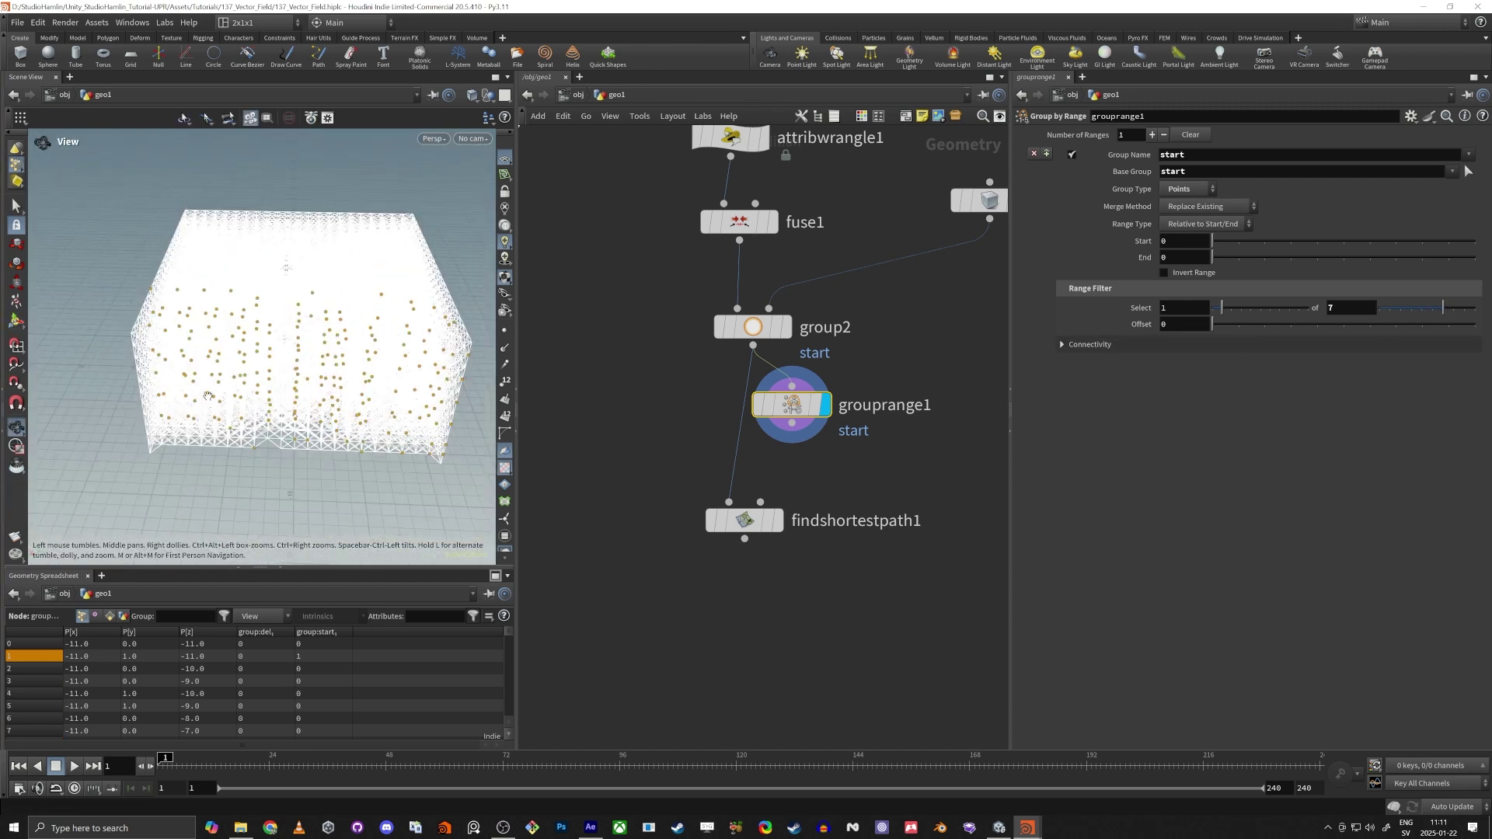
{"action": "left_click_drag", "start_coordinate": [276, 350], "coordinate": [199, 393], "text": "alt"}
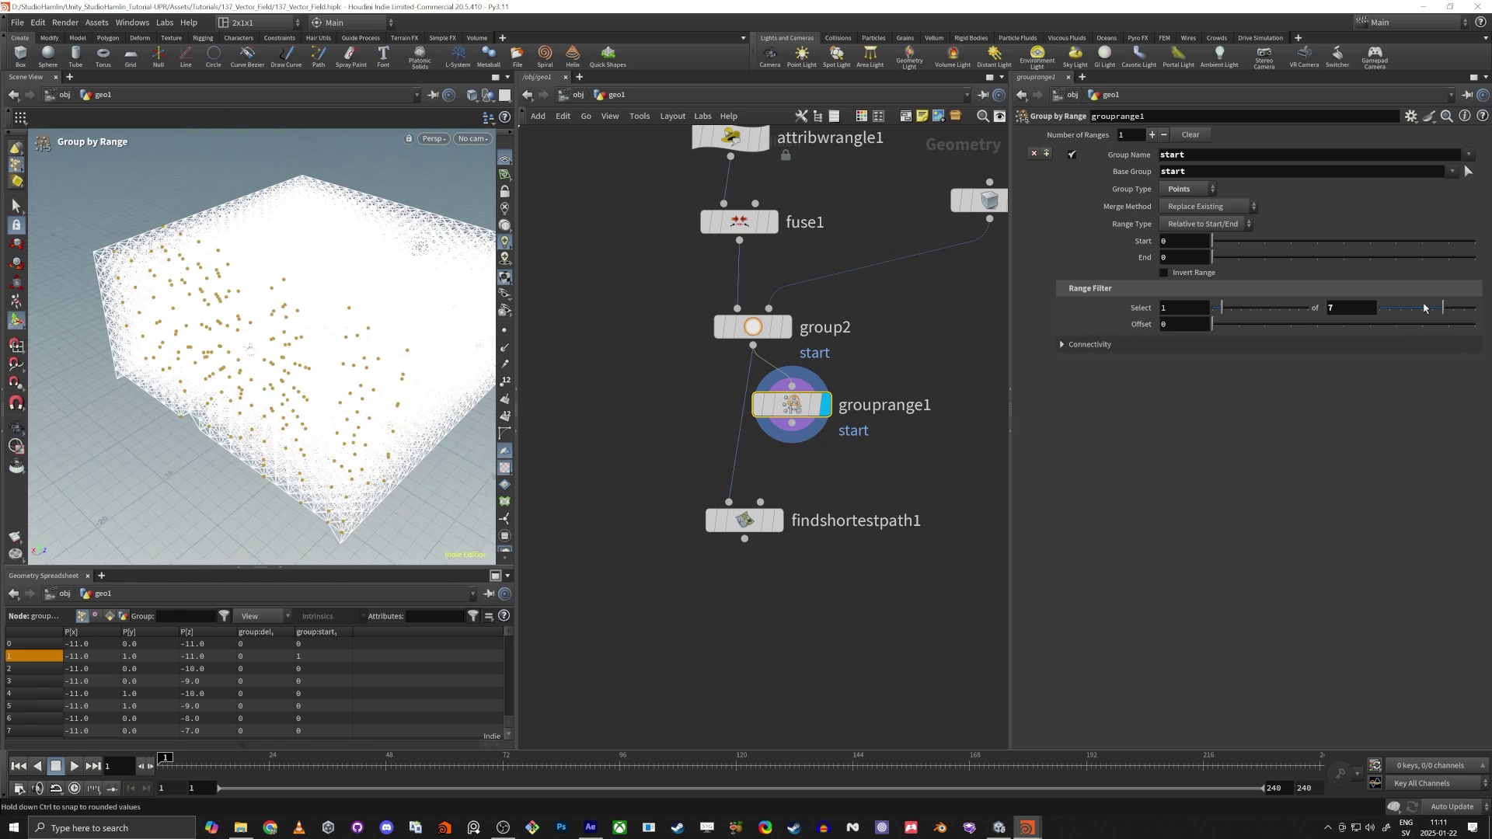
{"action": "left_click_drag", "start_coordinate": [1443, 309], "coordinate": [1433, 314]}
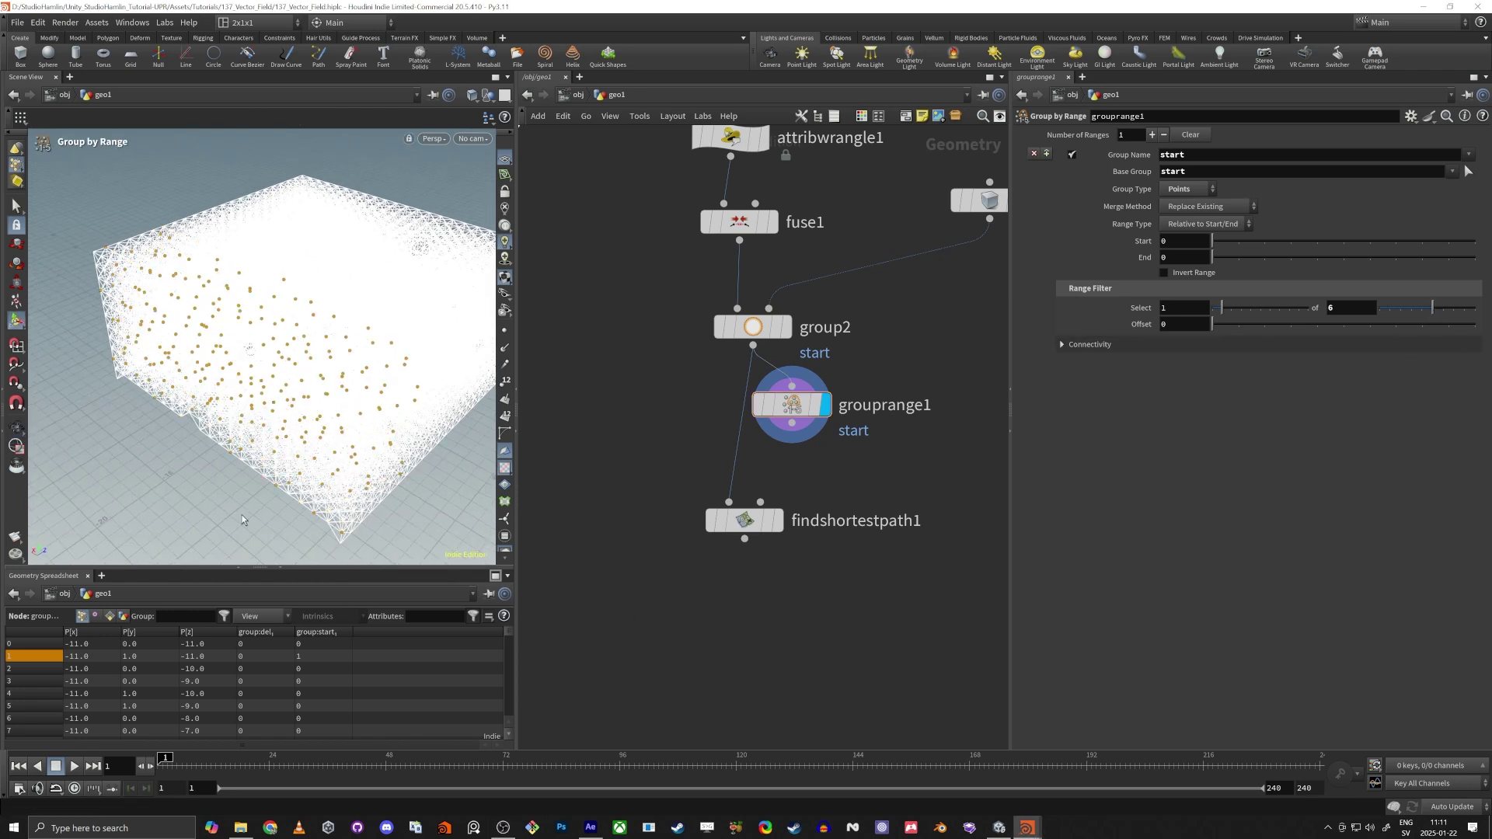
Move findshortestpath1 further down and wire grouprange1's output into its first input
{"action": "key", "text": "Escape"}
{"action": "left_click_drag", "start_coordinate": [172, 354], "coordinate": [188, 247]}
{"action": "left_click_drag", "start_coordinate": [742, 519], "coordinate": [746, 603]}
{"action": "left_click_drag", "start_coordinate": [791, 423], "coordinate": [733, 587]}
Insert an Attribute Wrangle node on the wire between grouprange1 and findshortestpath1
{"action": "key", "text": "Tab"}
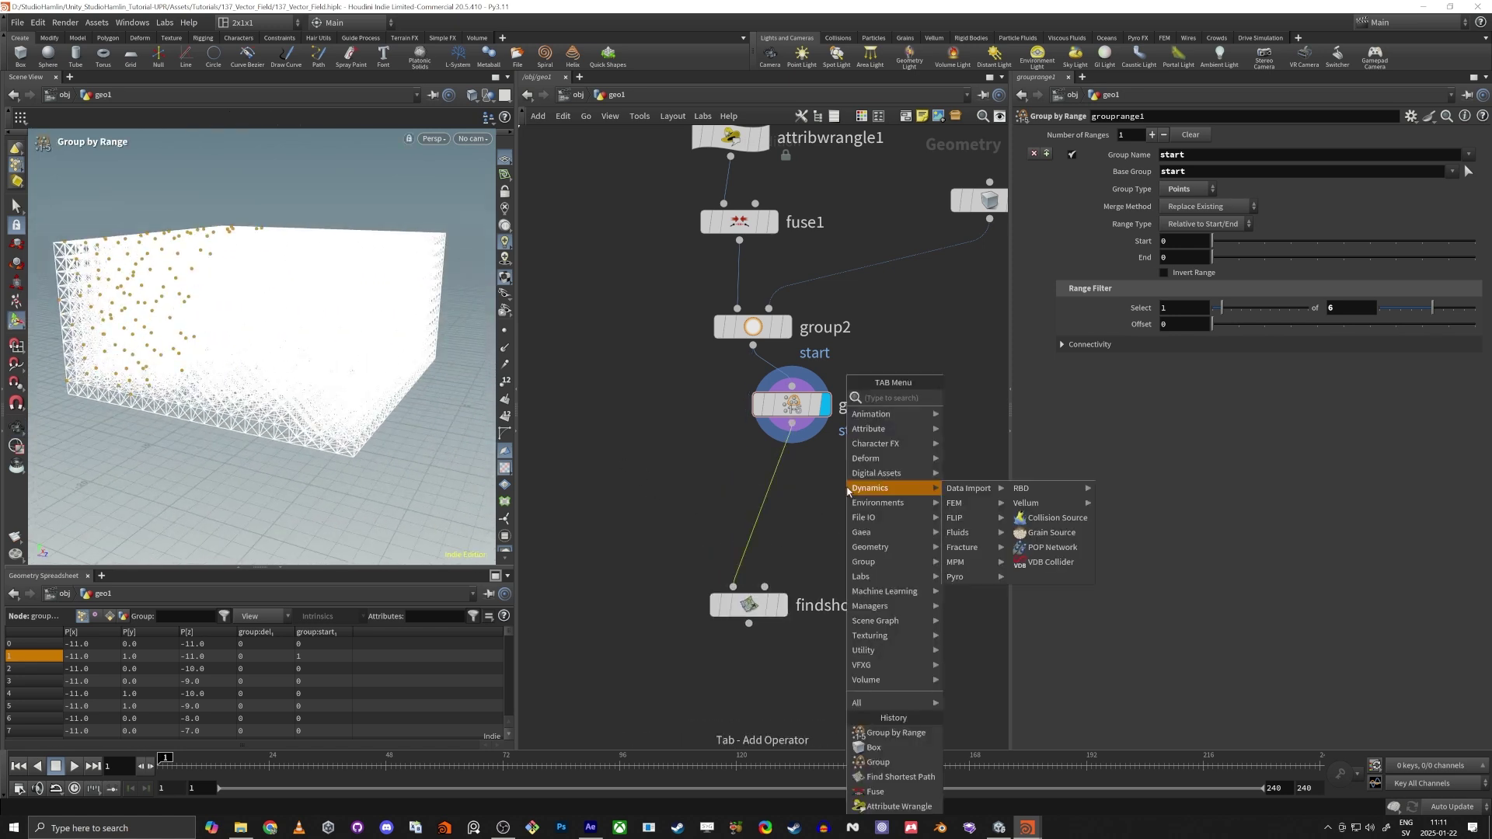
{"action": "type", "text": "wran"}
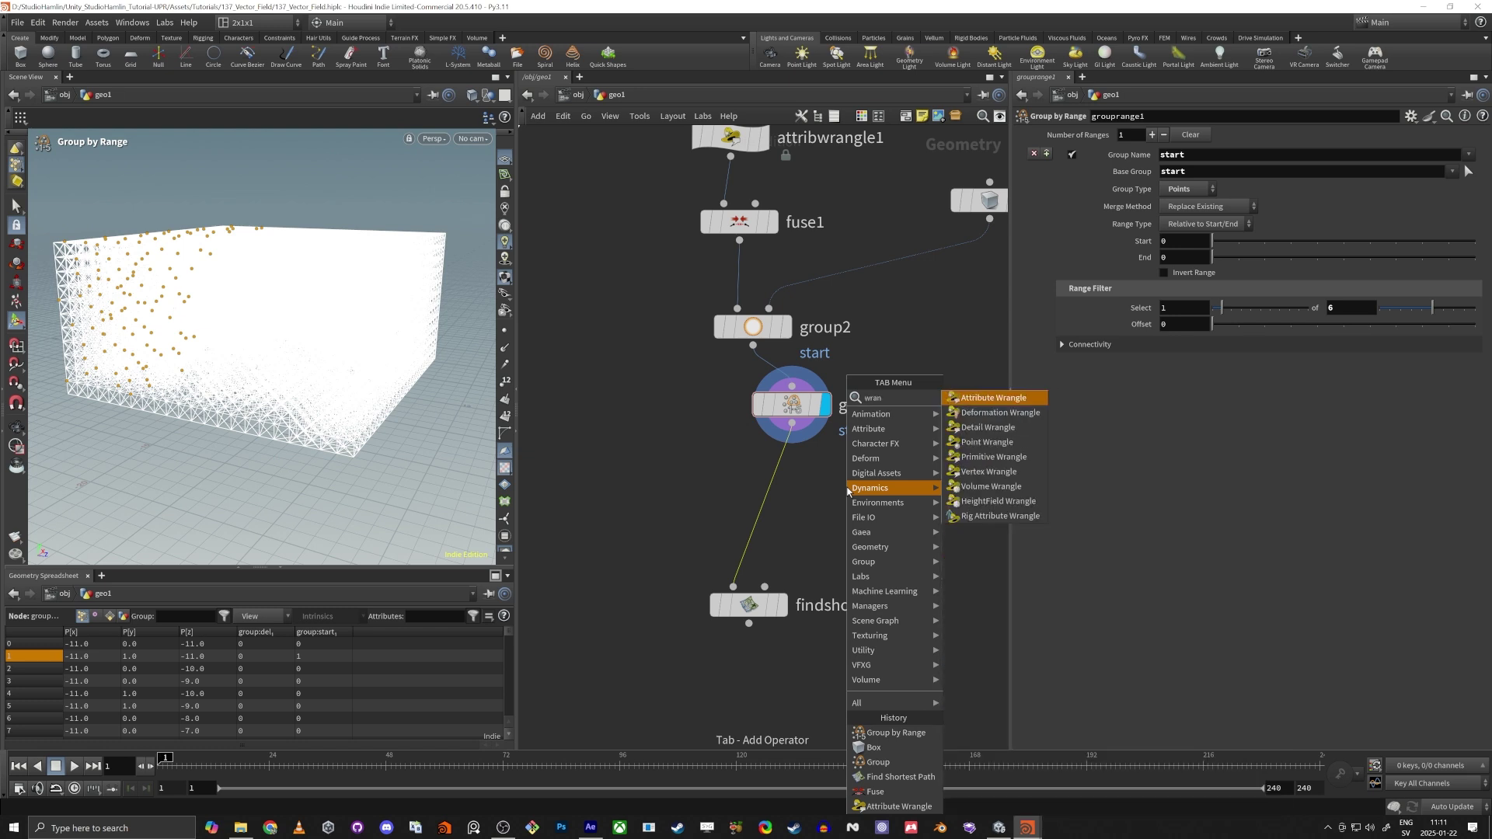
{"action": "key", "text": "Return"}
{"action": "left_click", "coordinate": [791, 506]}
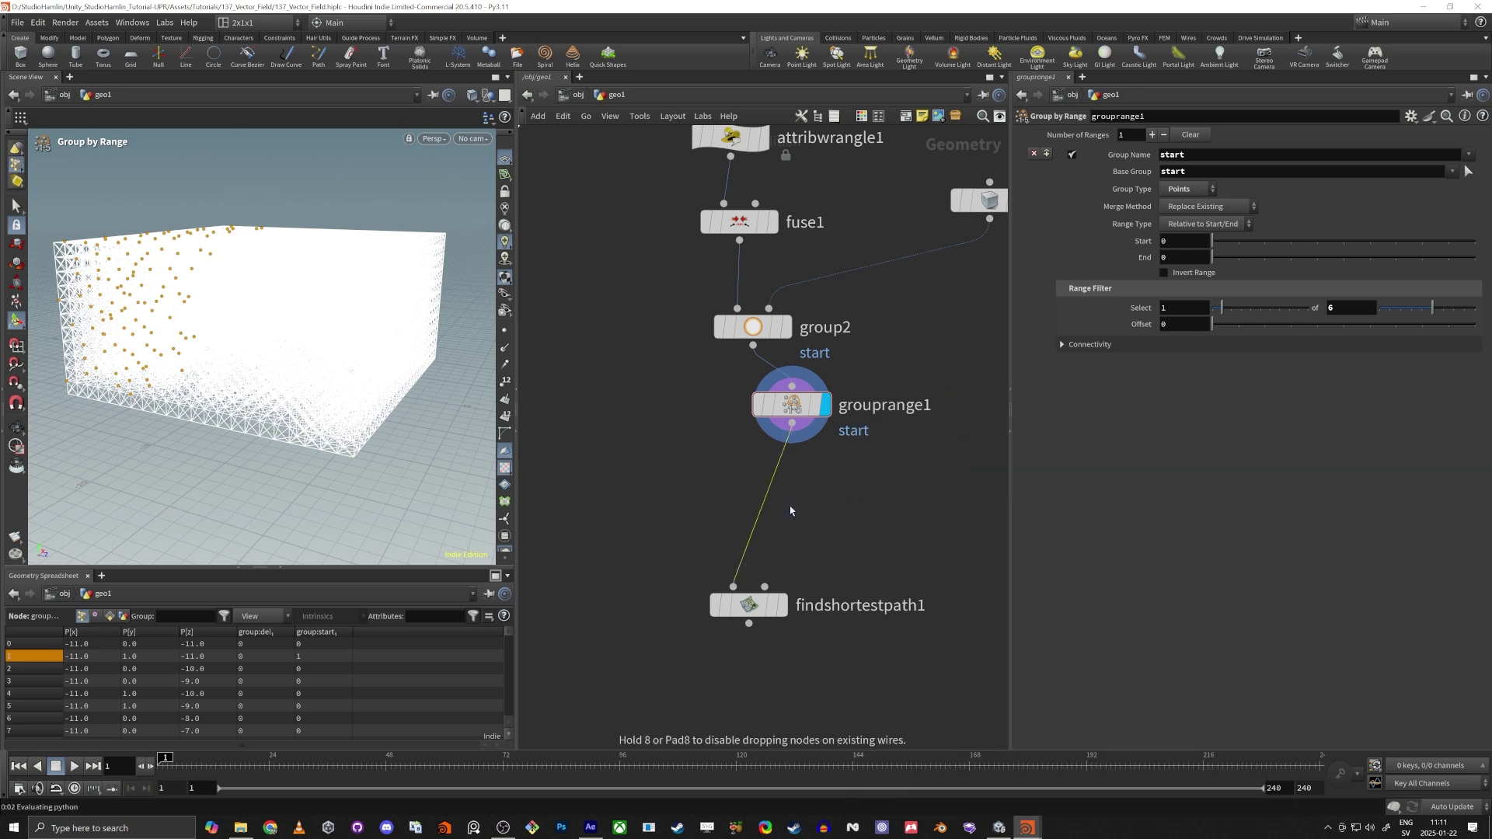
Align group2, grouprange1, attribwrangle2 and findshortestpath1 into a vertical column with even spacing
{"action": "scroll", "coordinate": [795, 607], "scroll_direction": "down", "scroll_amount": 5}
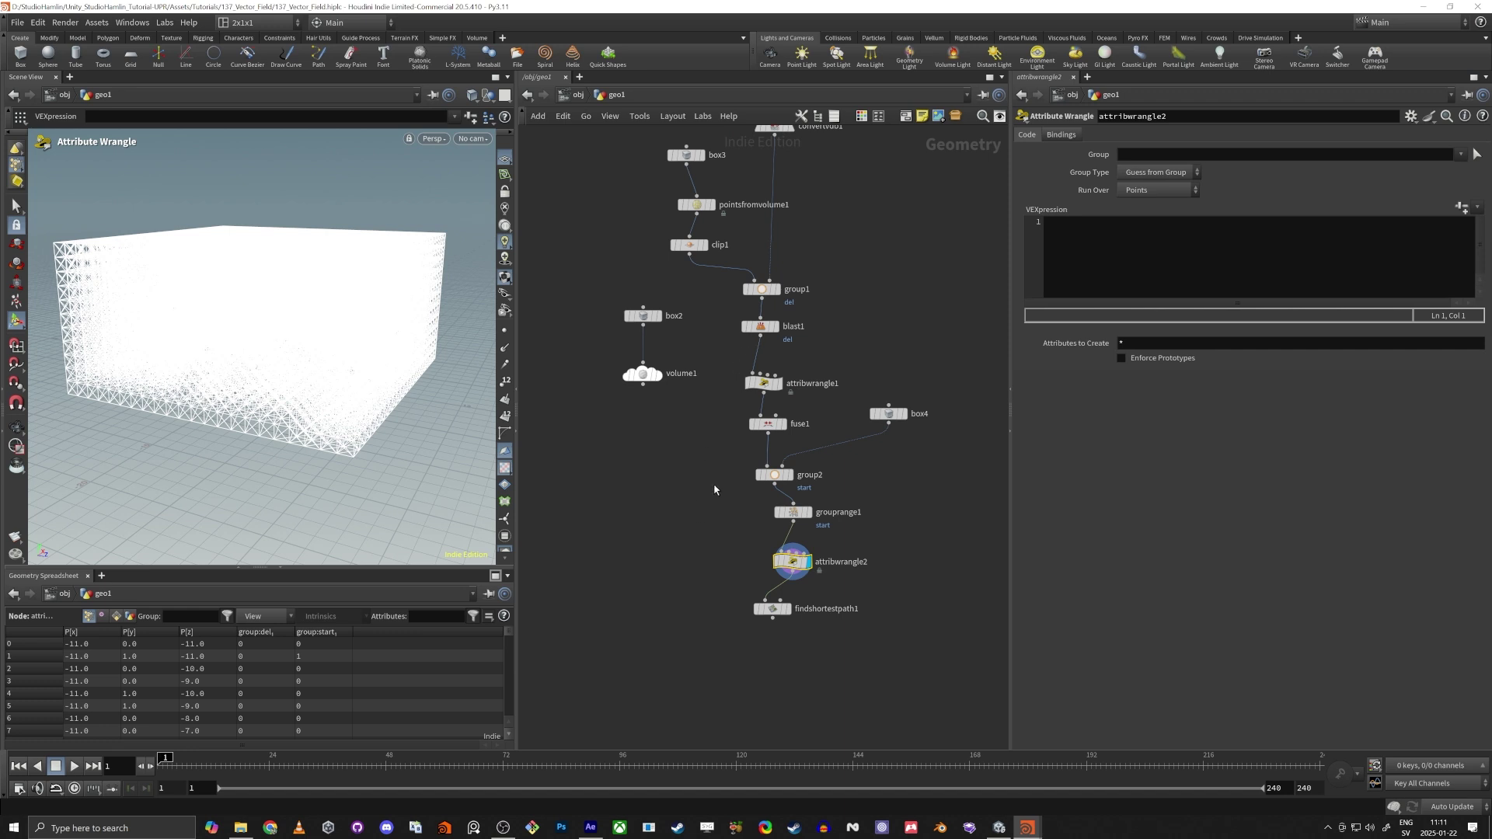
{"action": "left_click_drag", "start_coordinate": [696, 472], "coordinate": [817, 662]}
{"action": "key", "text": "a"}
{"action": "left_click_drag", "start_coordinate": [779, 474], "coordinate": [782, 529]}
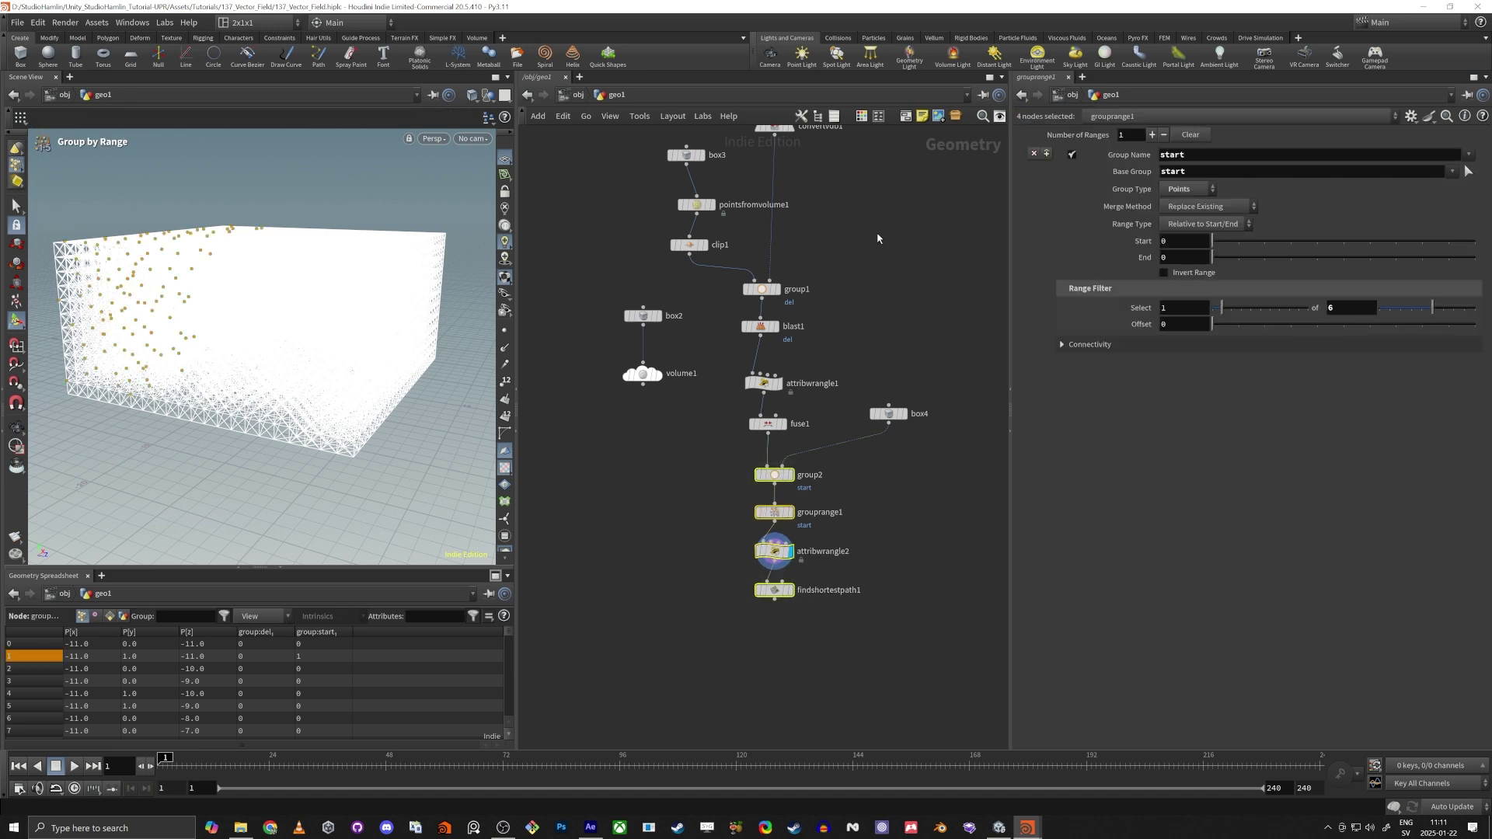
Display and select convertvdb1, and examine the opening of the cave mesh up close
{"action": "middle_click_drag", "start_coordinate": [898, 195], "coordinate": [836, 446]}
{"action": "scroll", "coordinate": [821, 432], "scroll_direction": "up", "scroll_amount": 4}
{"action": "left_click", "coordinate": [758, 403]}
{"action": "left_click", "coordinate": [654, 354]}
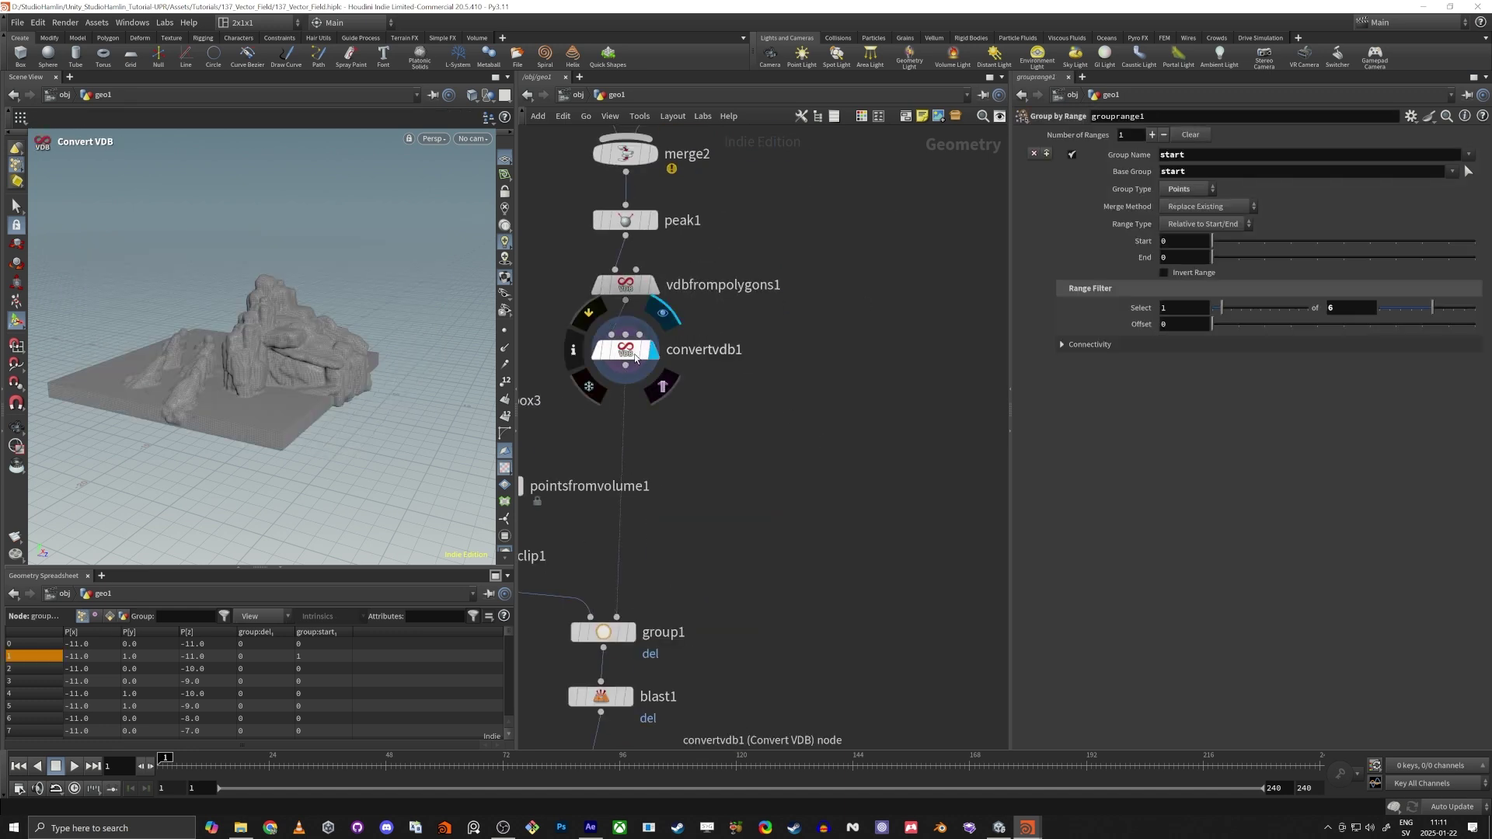
{"action": "left_click", "coordinate": [626, 349]}
{"action": "key", "text": "Escape"}
{"action": "left_click_drag", "start_coordinate": [115, 326], "coordinate": [213, 427]}
{"action": "scroll", "coordinate": [213, 427], "scroll_direction": "up", "scroll_amount": 4}
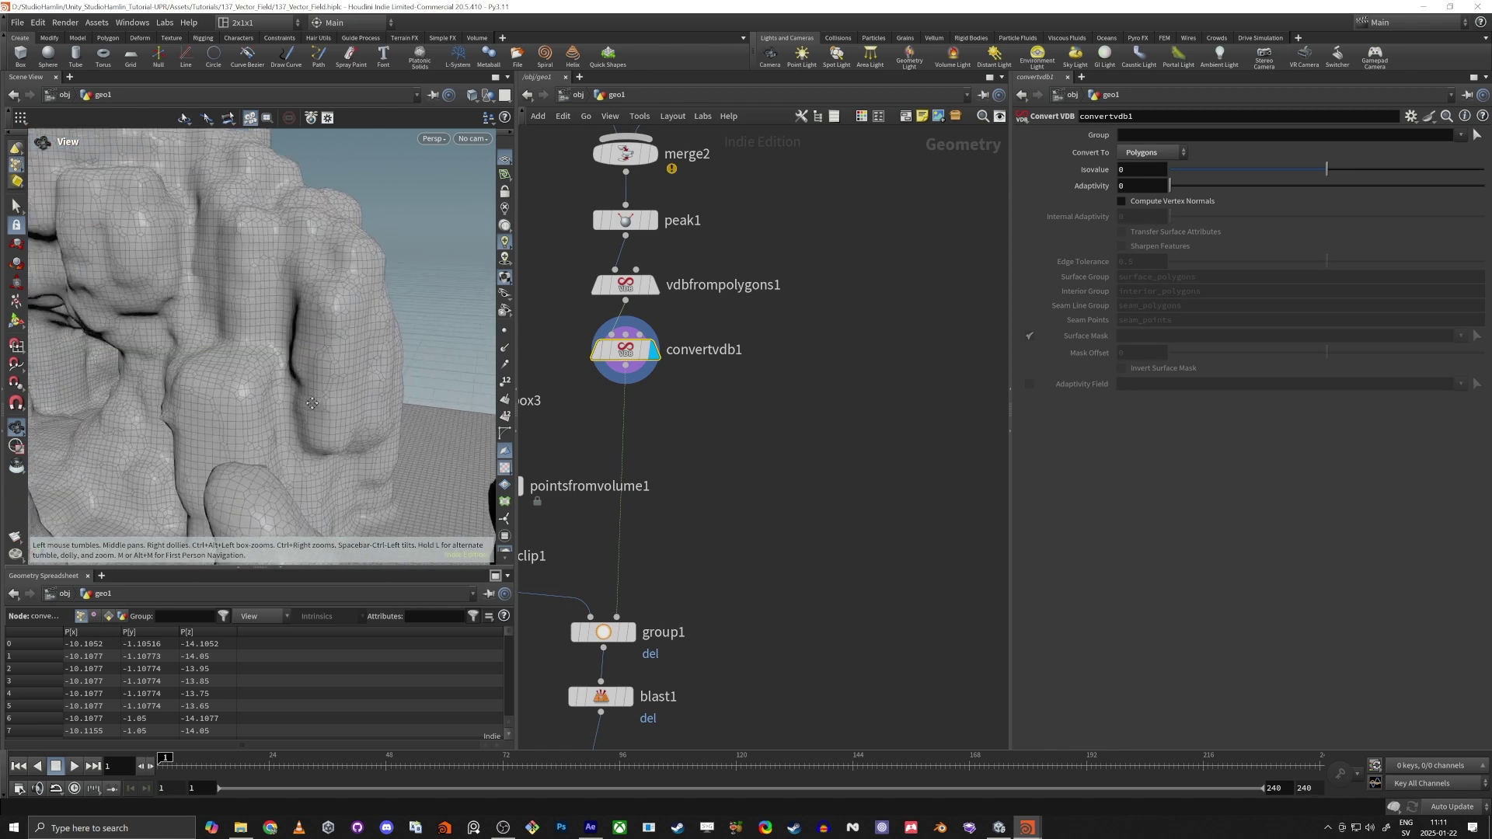
{"action": "middle_click_drag", "start_coordinate": [194, 397], "coordinate": [248, 400]}
{"action": "left_click_drag", "start_coordinate": [248, 400], "coordinate": [397, 356]}
{"action": "scroll", "coordinate": [303, 373], "scroll_direction": "up", "scroll_amount": 4}
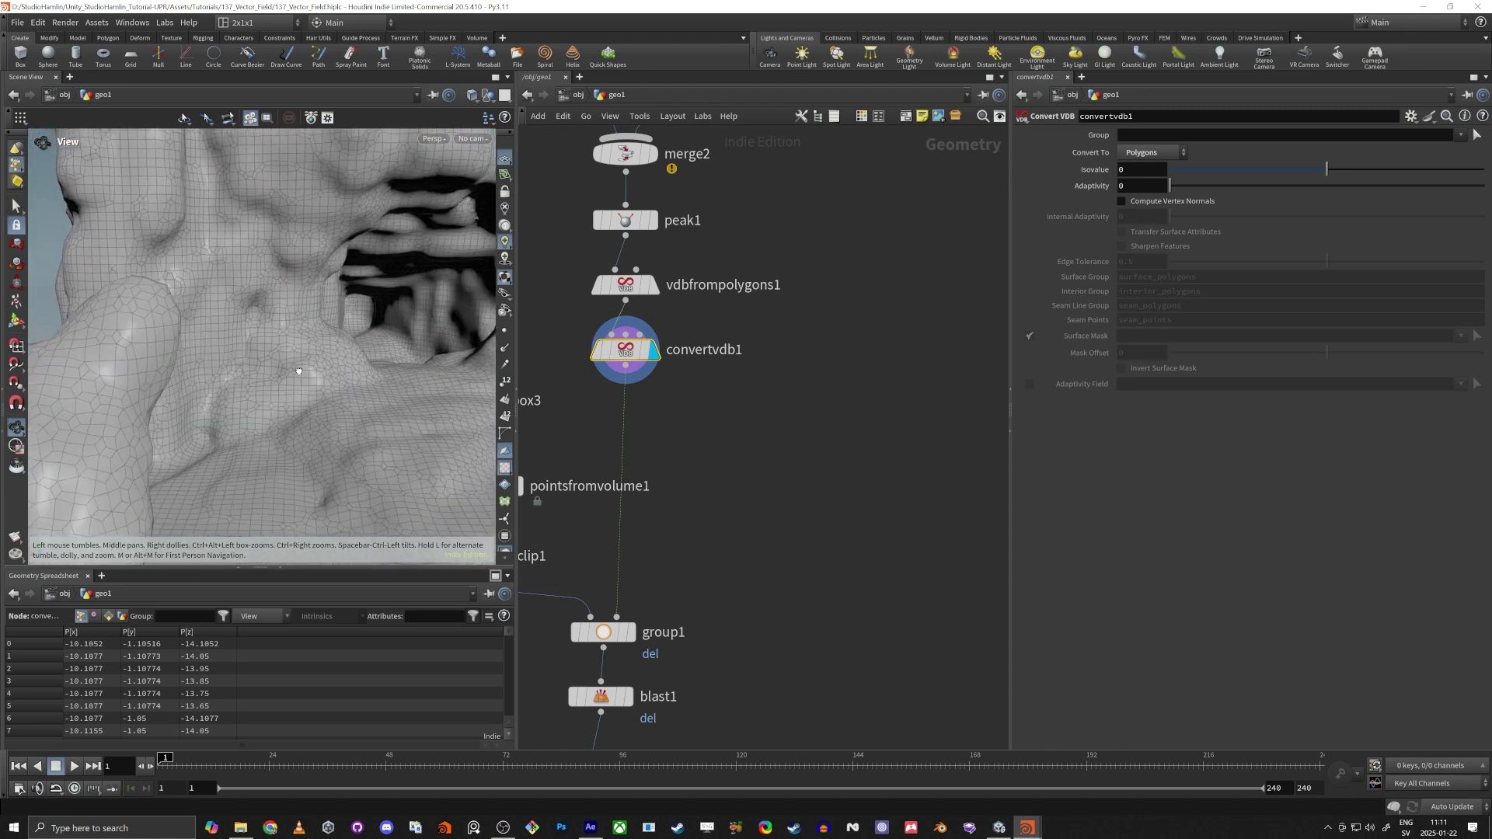
{"action": "left_click_drag", "start_coordinate": [303, 373], "coordinate": [353, 333], "text": "alt"}
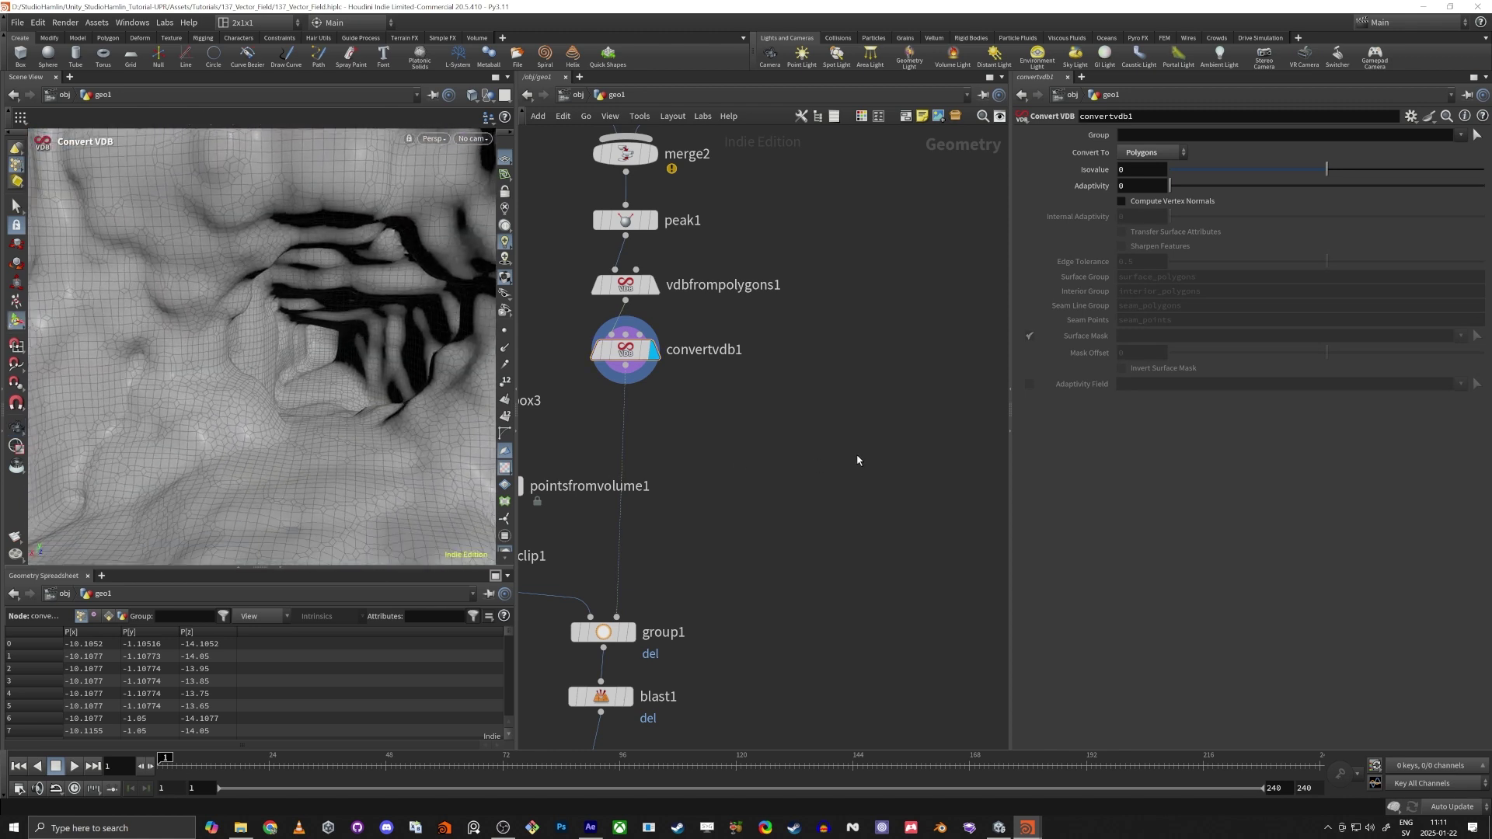
Place an Add node in the empty area beside the convertvdb1 branch and set its Number of Points to 1
{"action": "key", "text": "Tab"}
{"action": "type", "text": "add"}
{"action": "key", "text": "Return"}
{"action": "left_click", "coordinate": [752, 519]}
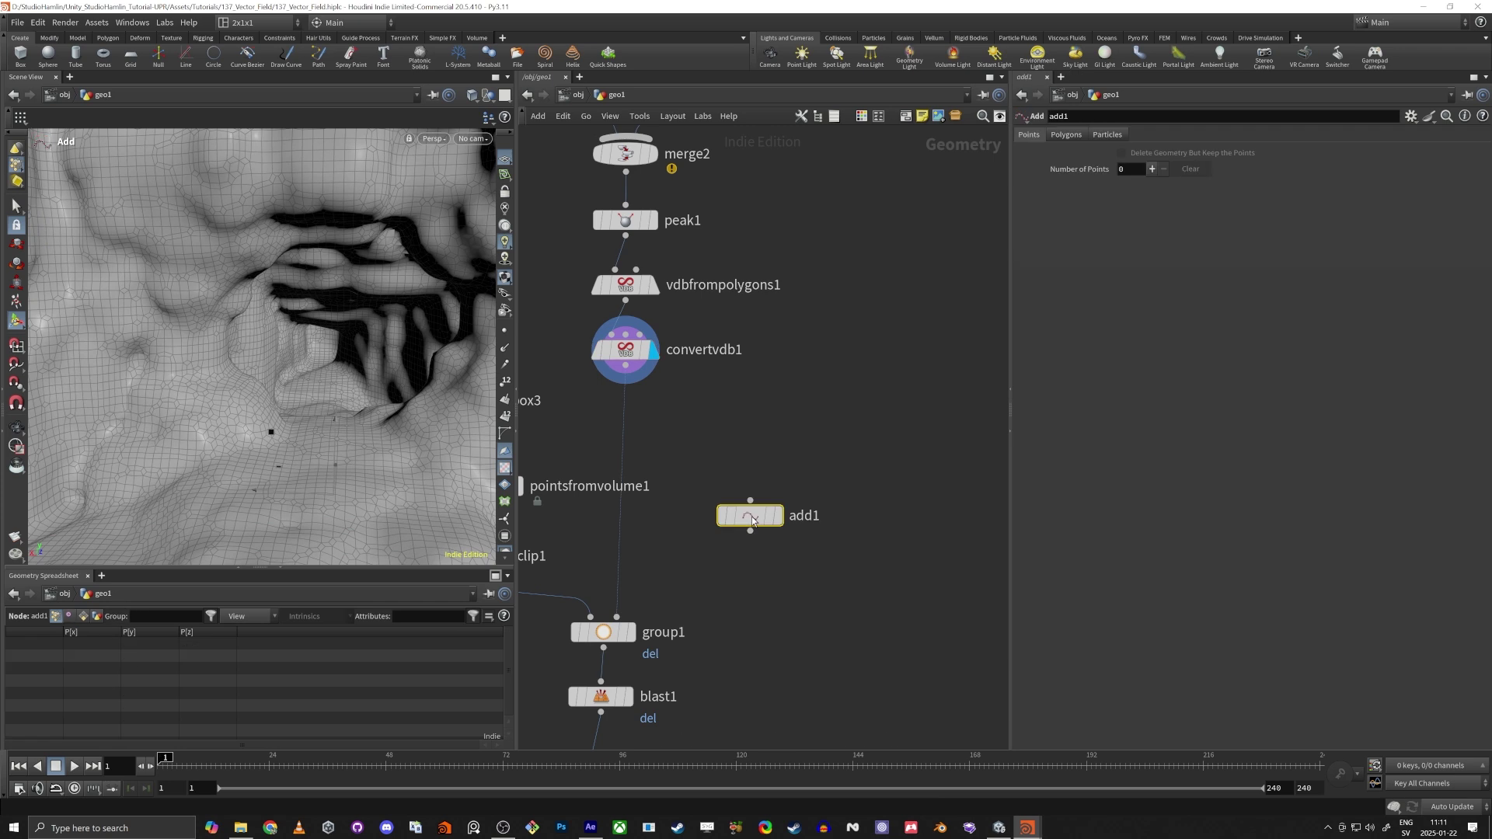
{"action": "left_click_drag", "start_coordinate": [752, 519], "coordinate": [810, 489]}
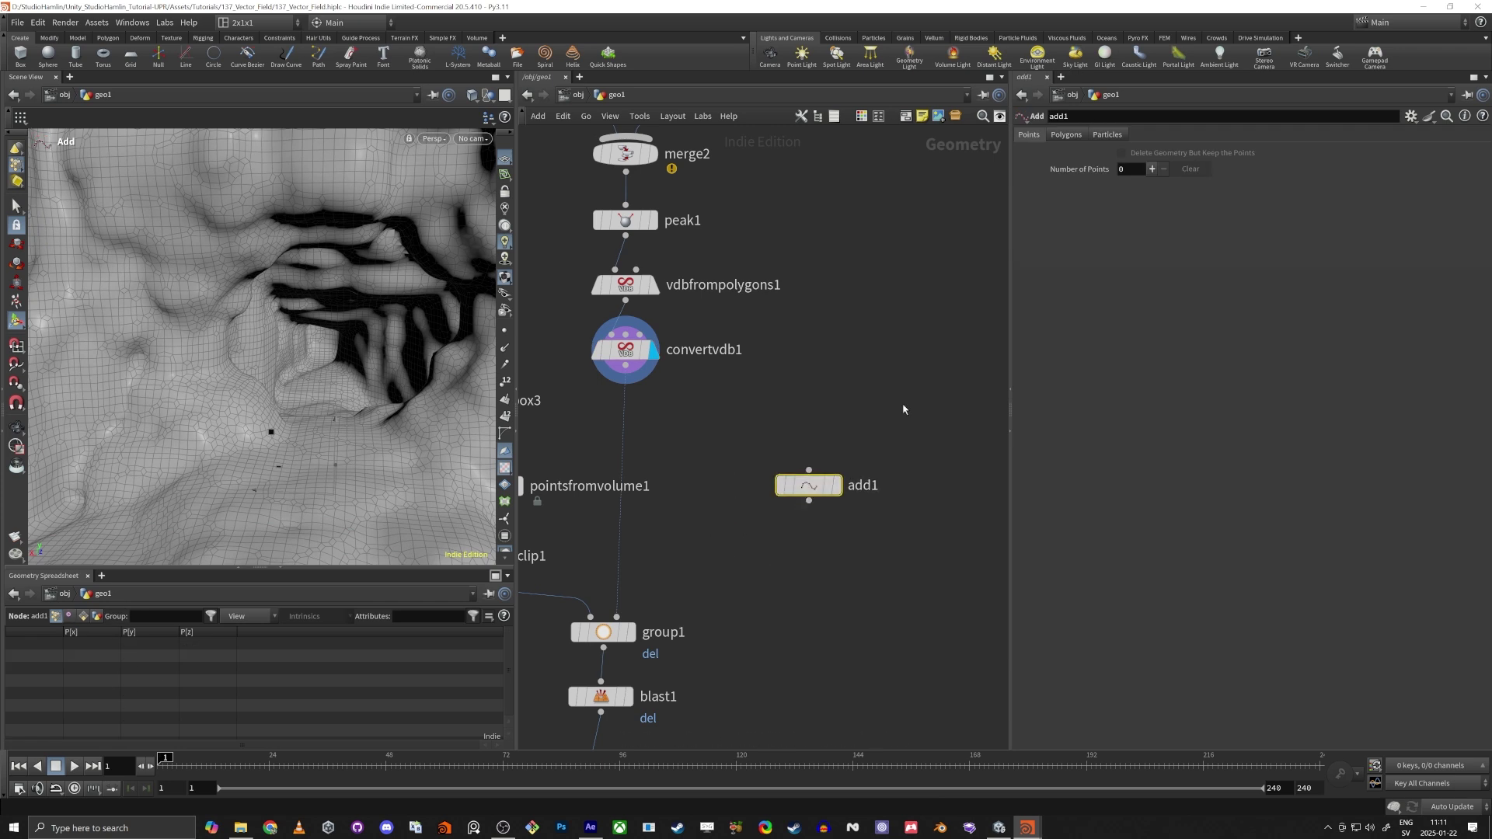
{"action": "left_click", "coordinate": [1152, 169]}
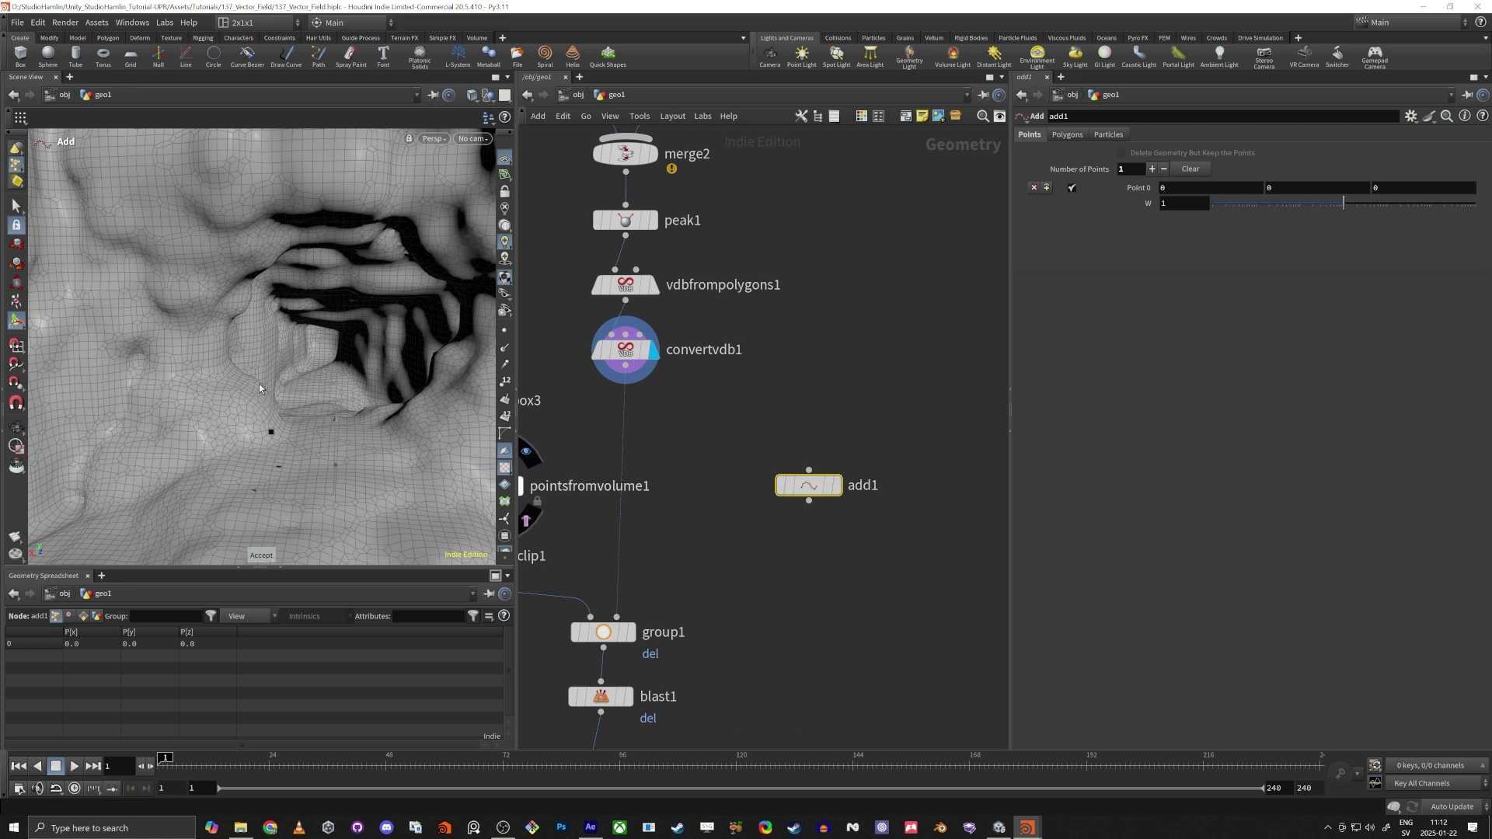
Enable point snapping and move add1's point onto the mesh at the cave opening, at 0.35, 0.808994, 4.35372
{"action": "key", "text": "Escape"}
{"action": "left_click_drag", "start_coordinate": [260, 386], "coordinate": [206, 338]}
{"action": "key", "text": "Escape"}
{"action": "key", "text": "Return"}
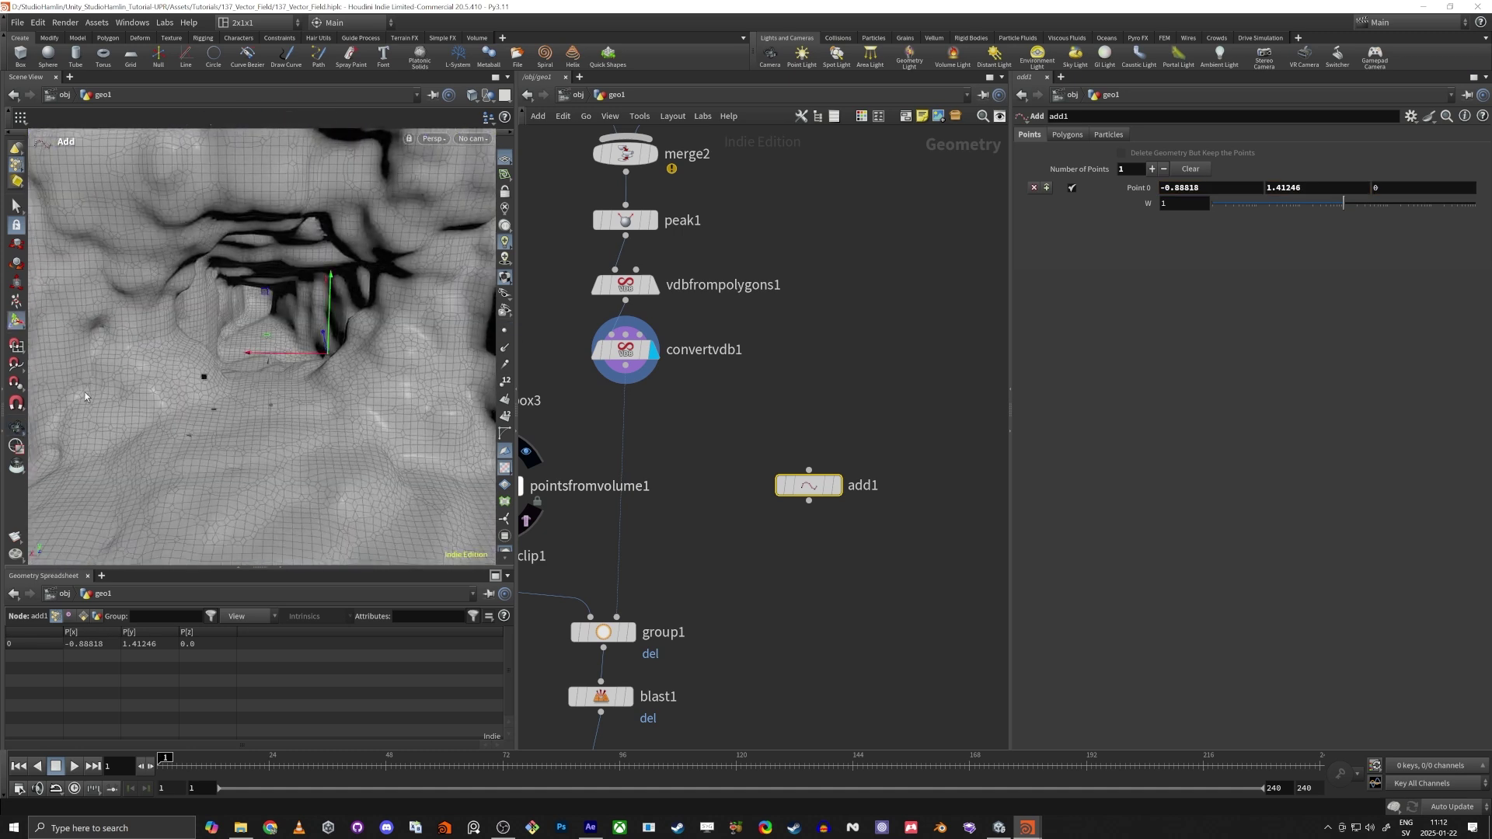
{"action": "right_click", "coordinate": [17, 383]}
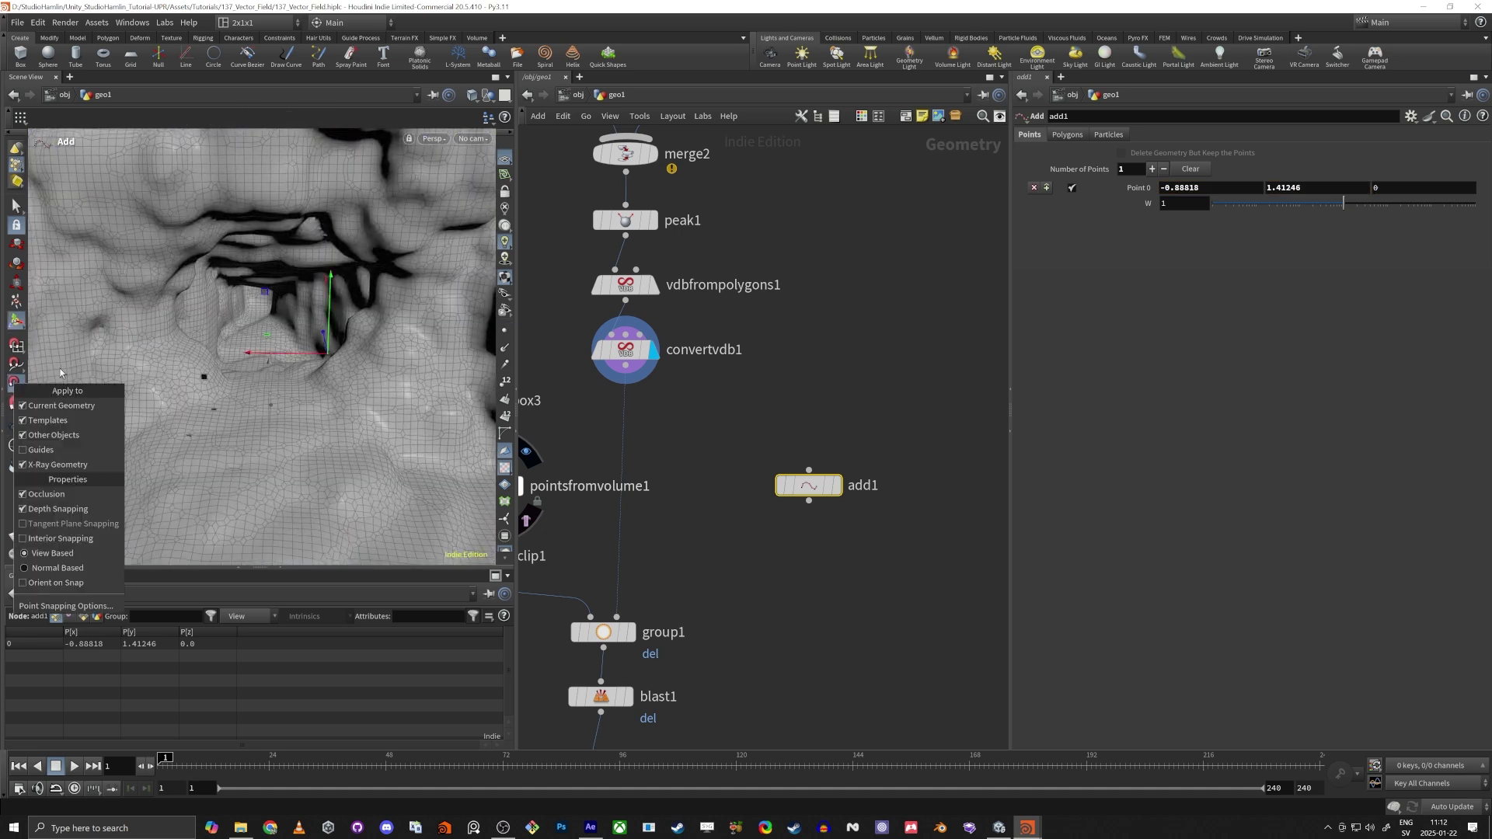
{"action": "left_click", "coordinate": [20, 382]}
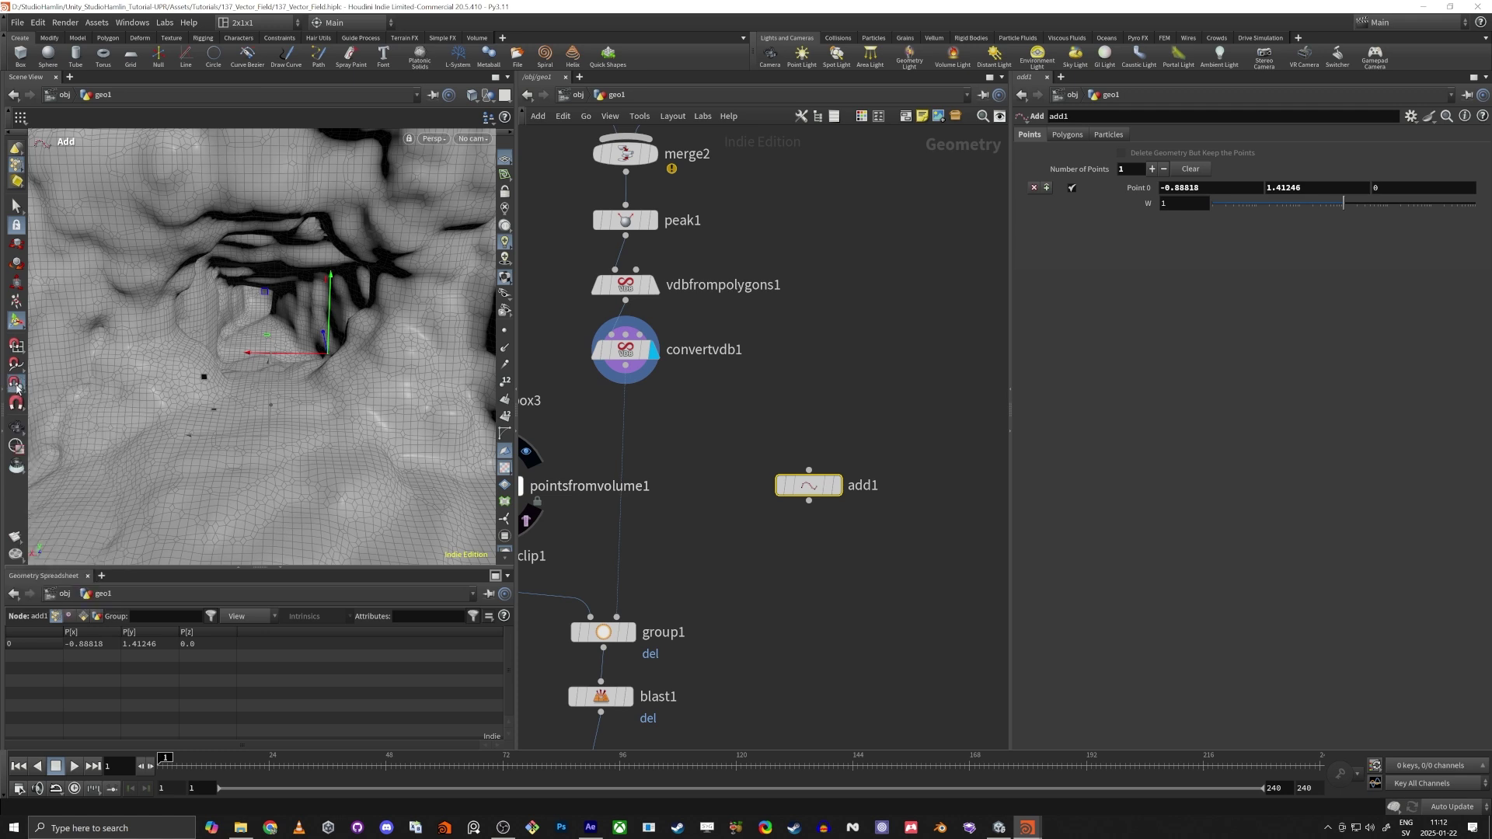
{"action": "left_click_drag", "start_coordinate": [287, 350], "coordinate": [242, 327]}
Move add1 beside attribwrangle2 and connect its output to the wrangle's second input
{"action": "right_click_drag", "start_coordinate": [278, 328], "coordinate": [194, 380], "text": "alt"}
{"action": "scroll", "coordinate": [811, 565], "scroll_direction": "down", "scroll_amount": 5}
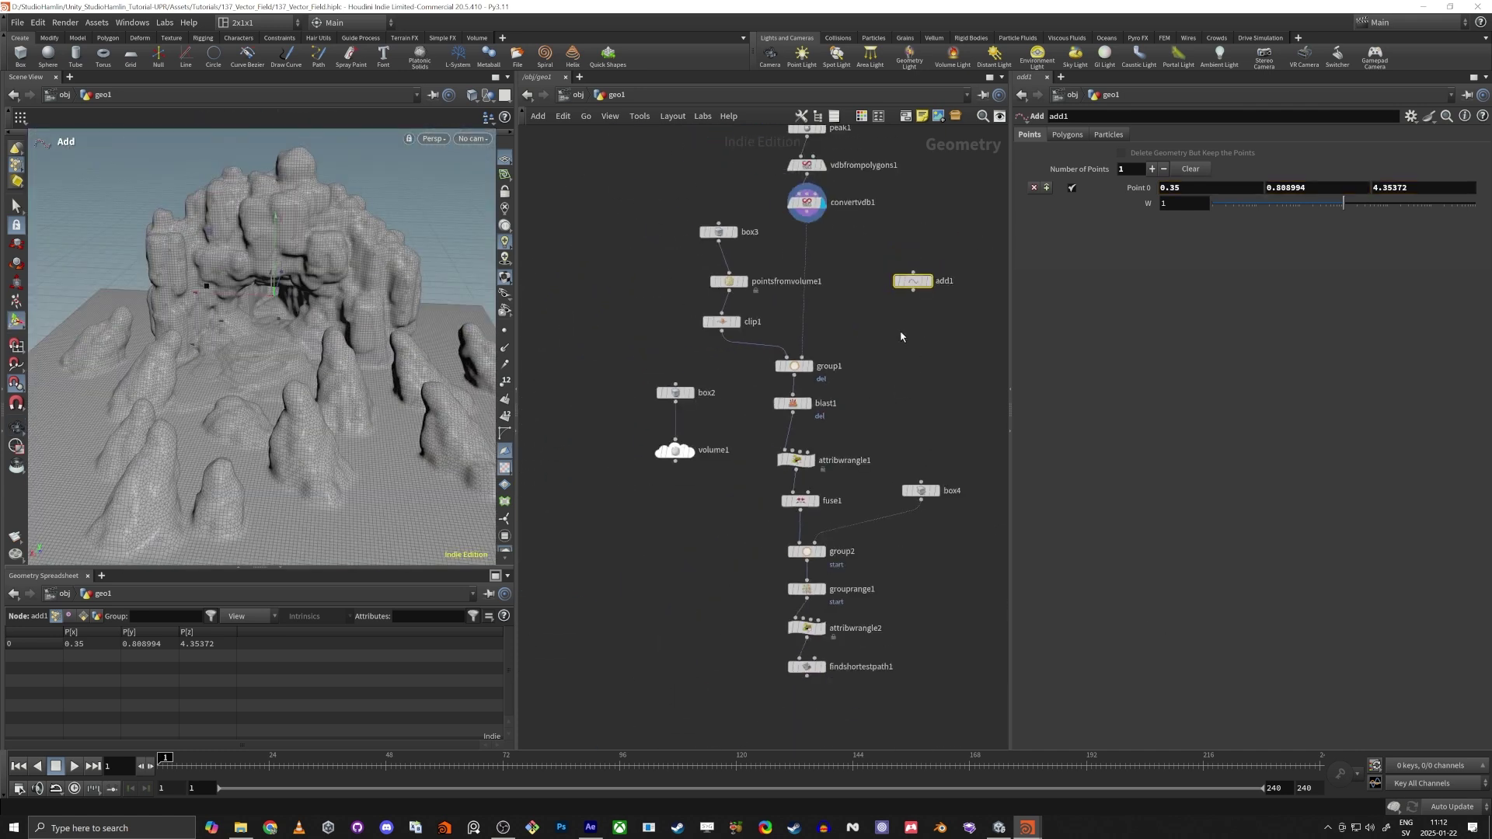
{"action": "left_click_drag", "start_coordinate": [914, 286], "coordinate": [921, 618]}
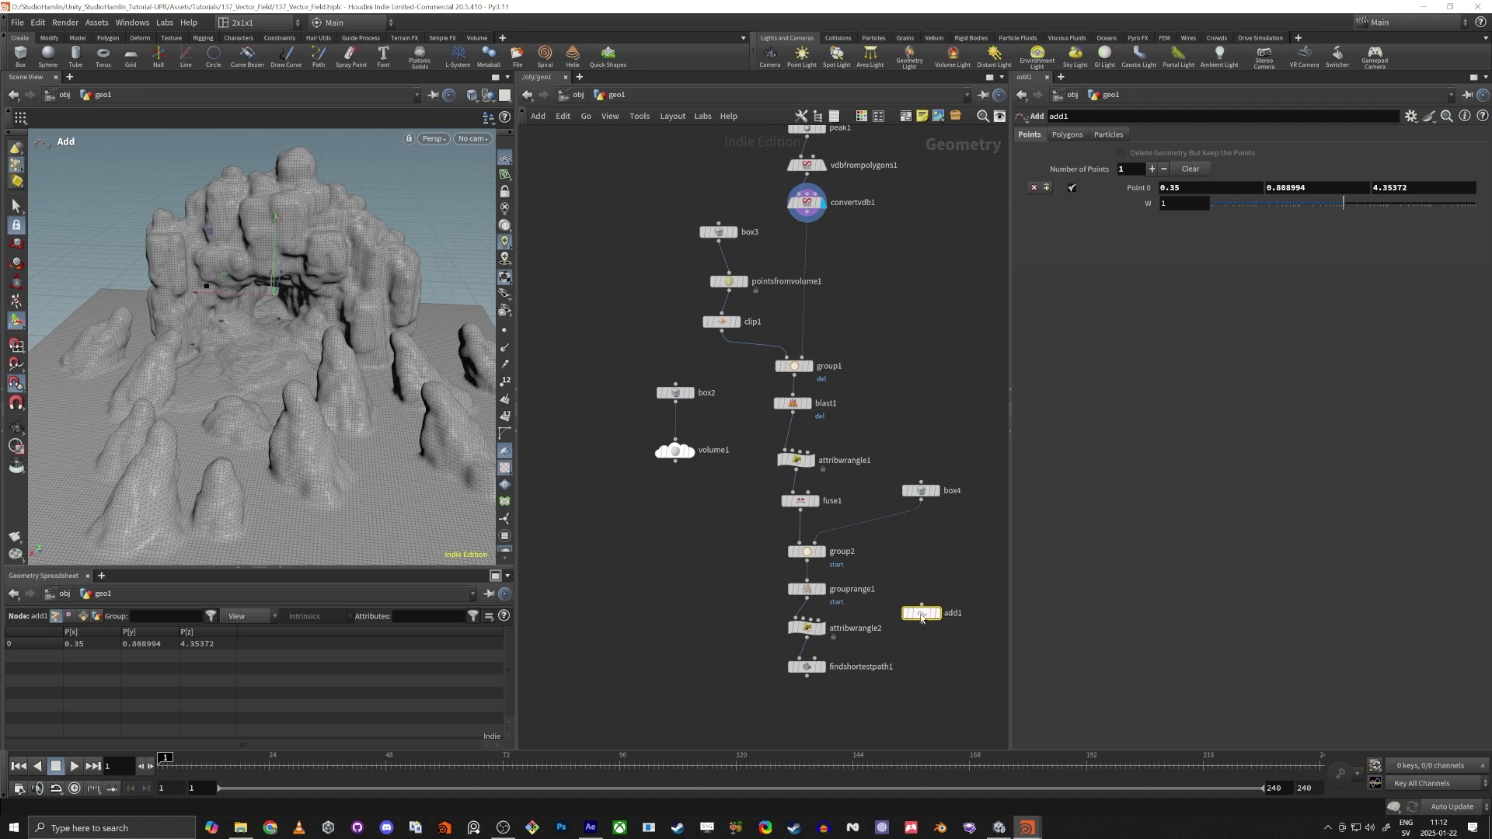
{"action": "left_click_drag", "start_coordinate": [221, 273], "coordinate": [311, 256], "text": "alt"}
{"action": "scroll", "coordinate": [971, 598], "scroll_direction": "up", "scroll_amount": 5}
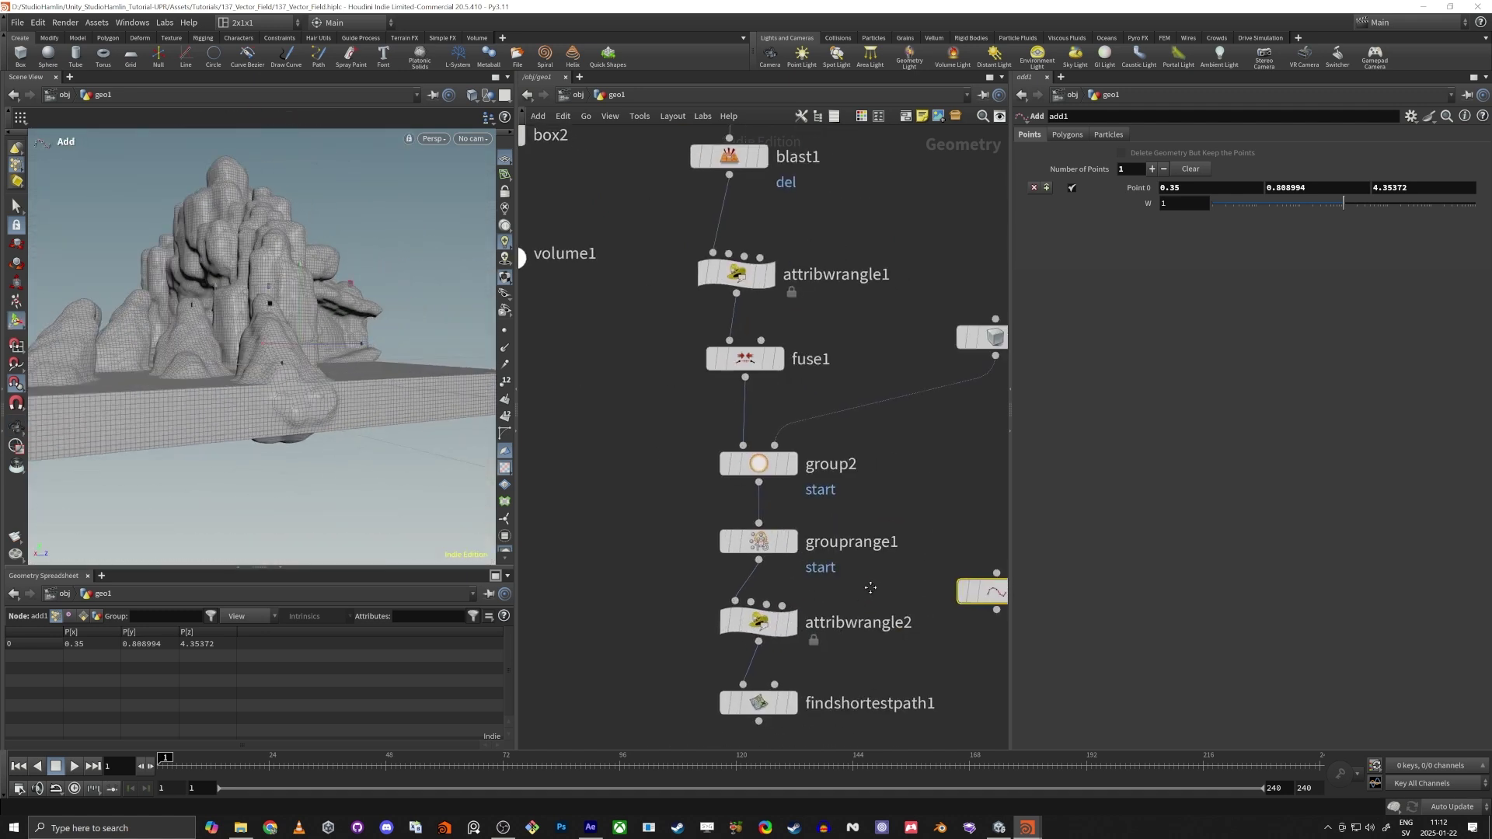
{"action": "left_click_drag", "start_coordinate": [964, 581], "coordinate": [719, 574]}
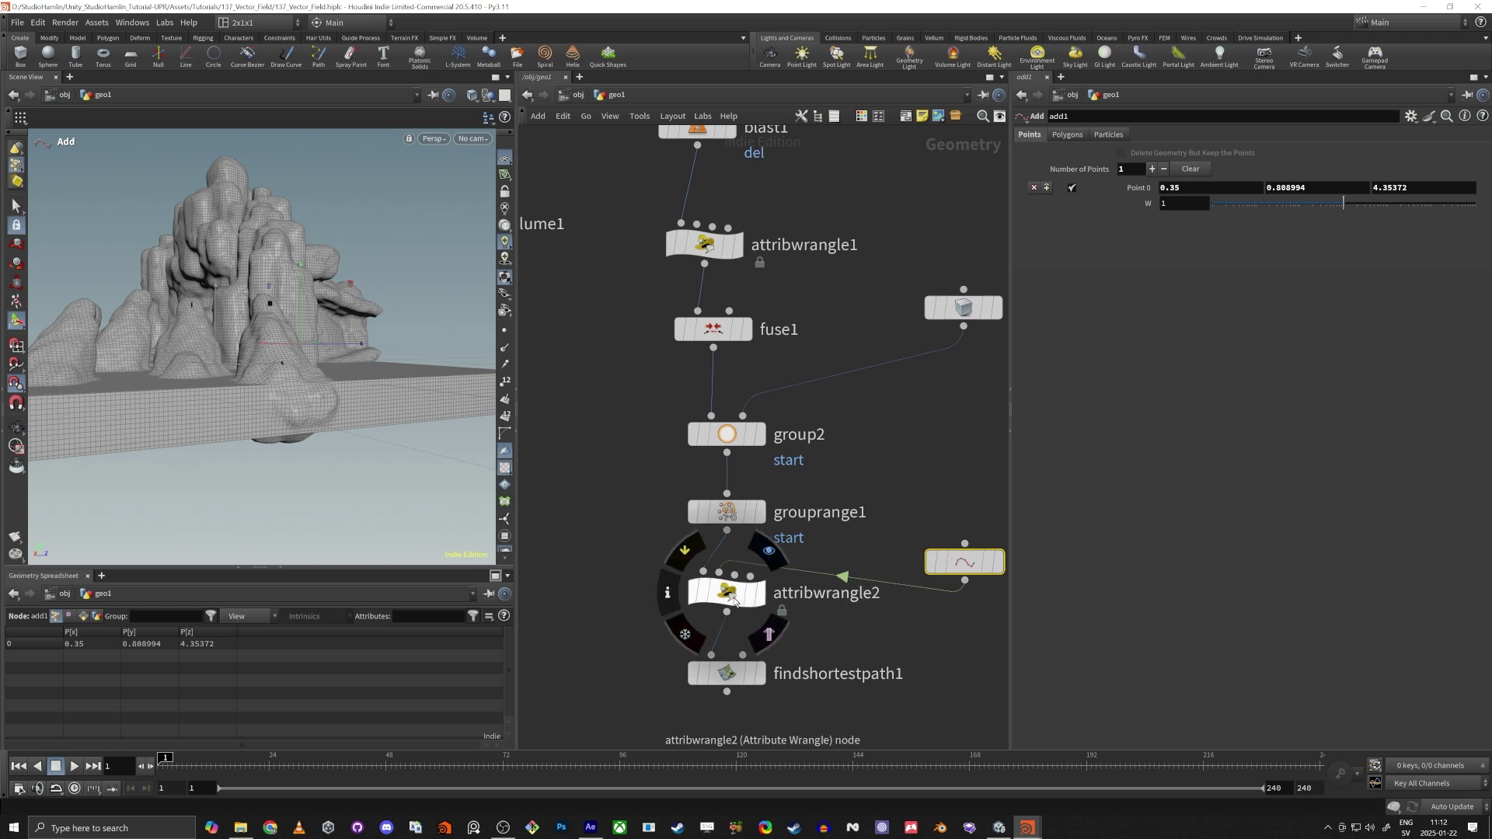
Display attribwrangle2 and set its Run Over option to Detail (only once)
{"action": "left_click", "coordinate": [757, 595]}
{"action": "left_click", "coordinate": [768, 551]}
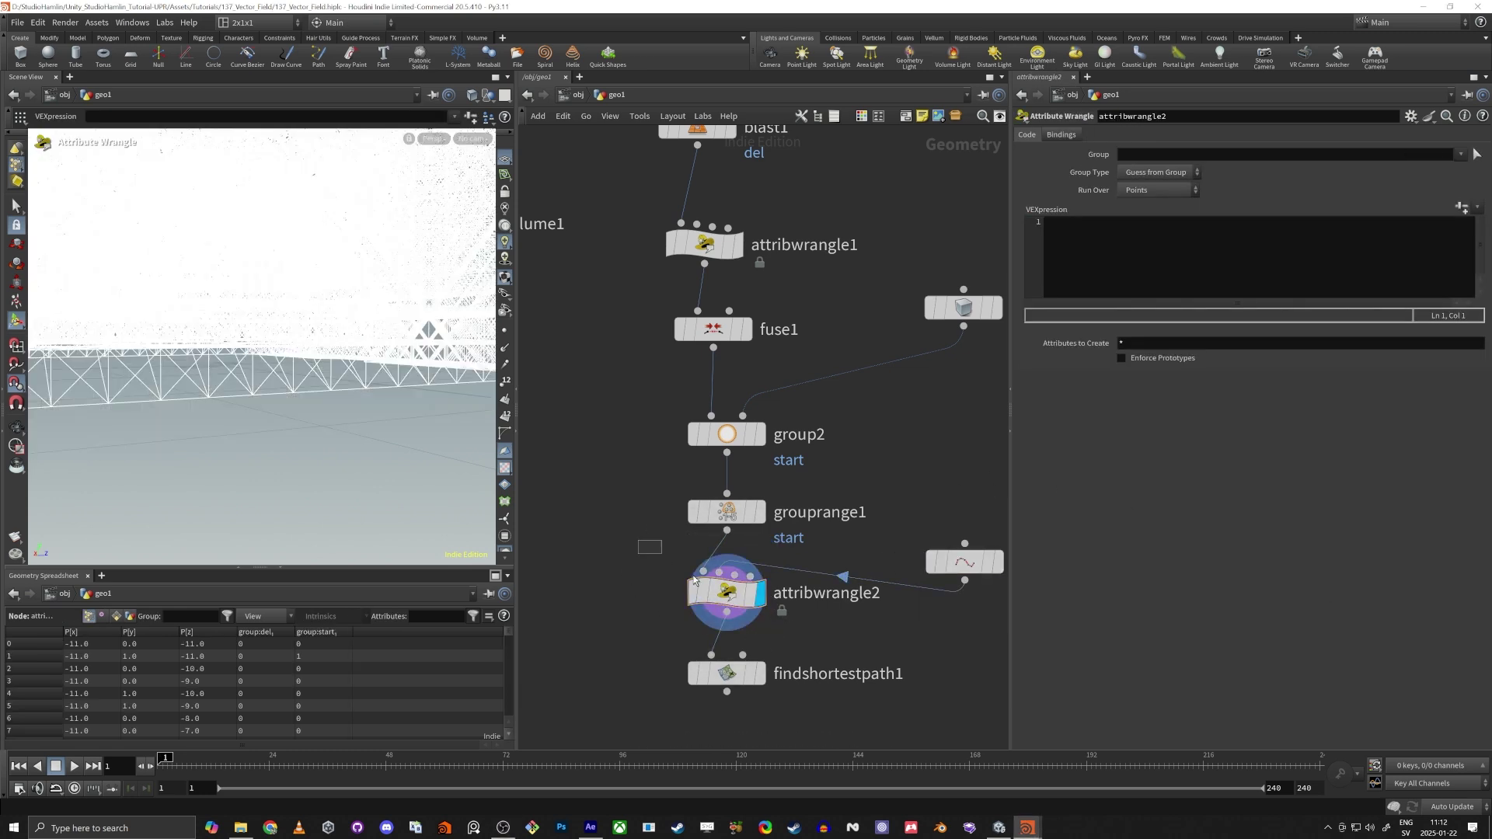
{"action": "mouse_move", "coordinate": [728, 602]}
{"action": "left_click", "coordinate": [1151, 195]}
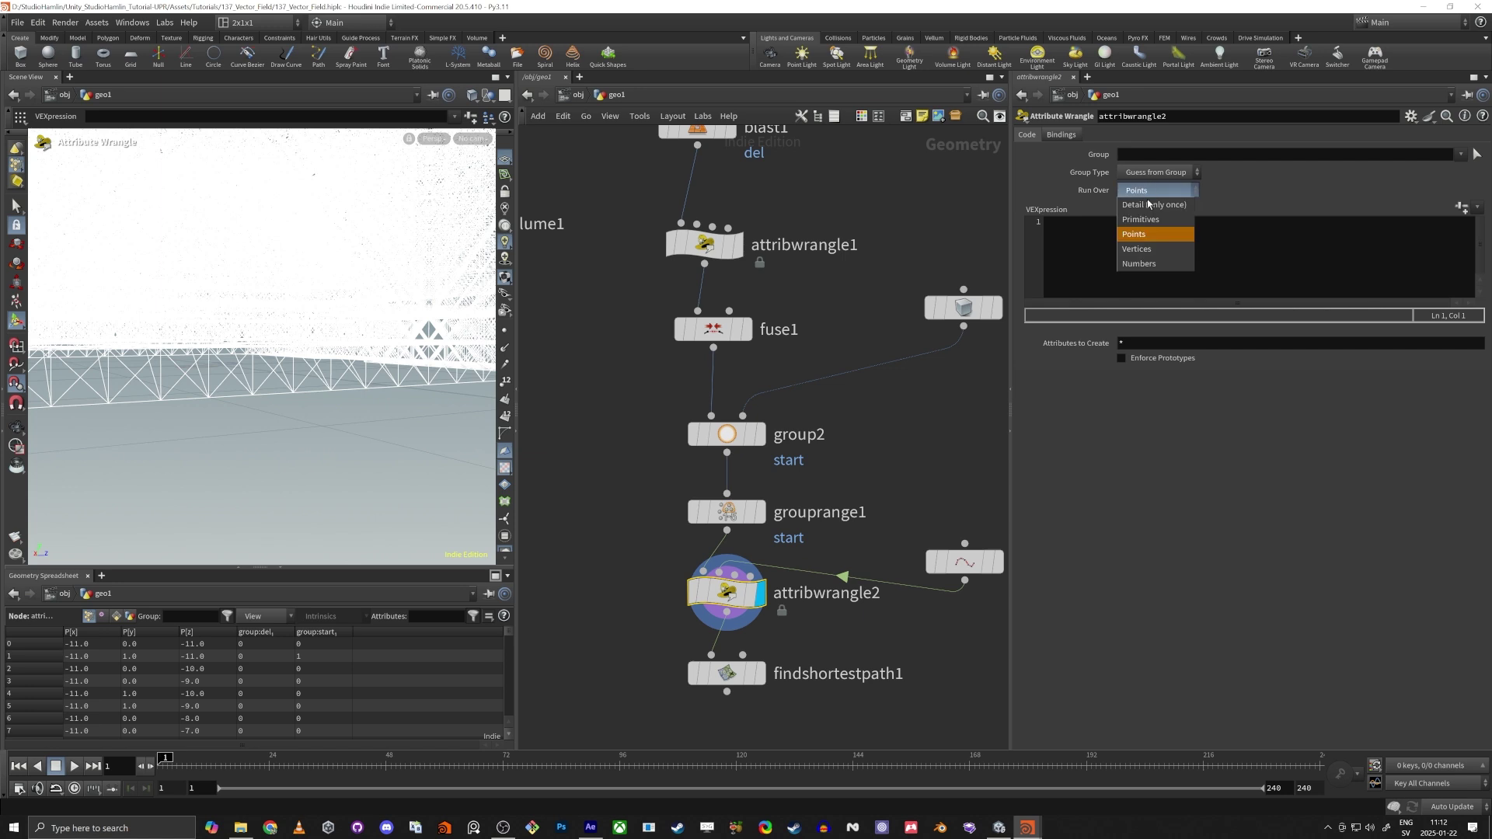
{"action": "left_click", "coordinate": [1152, 191]}
{"action": "middle_click_drag", "start_coordinate": [947, 443], "coordinate": [811, 435]}
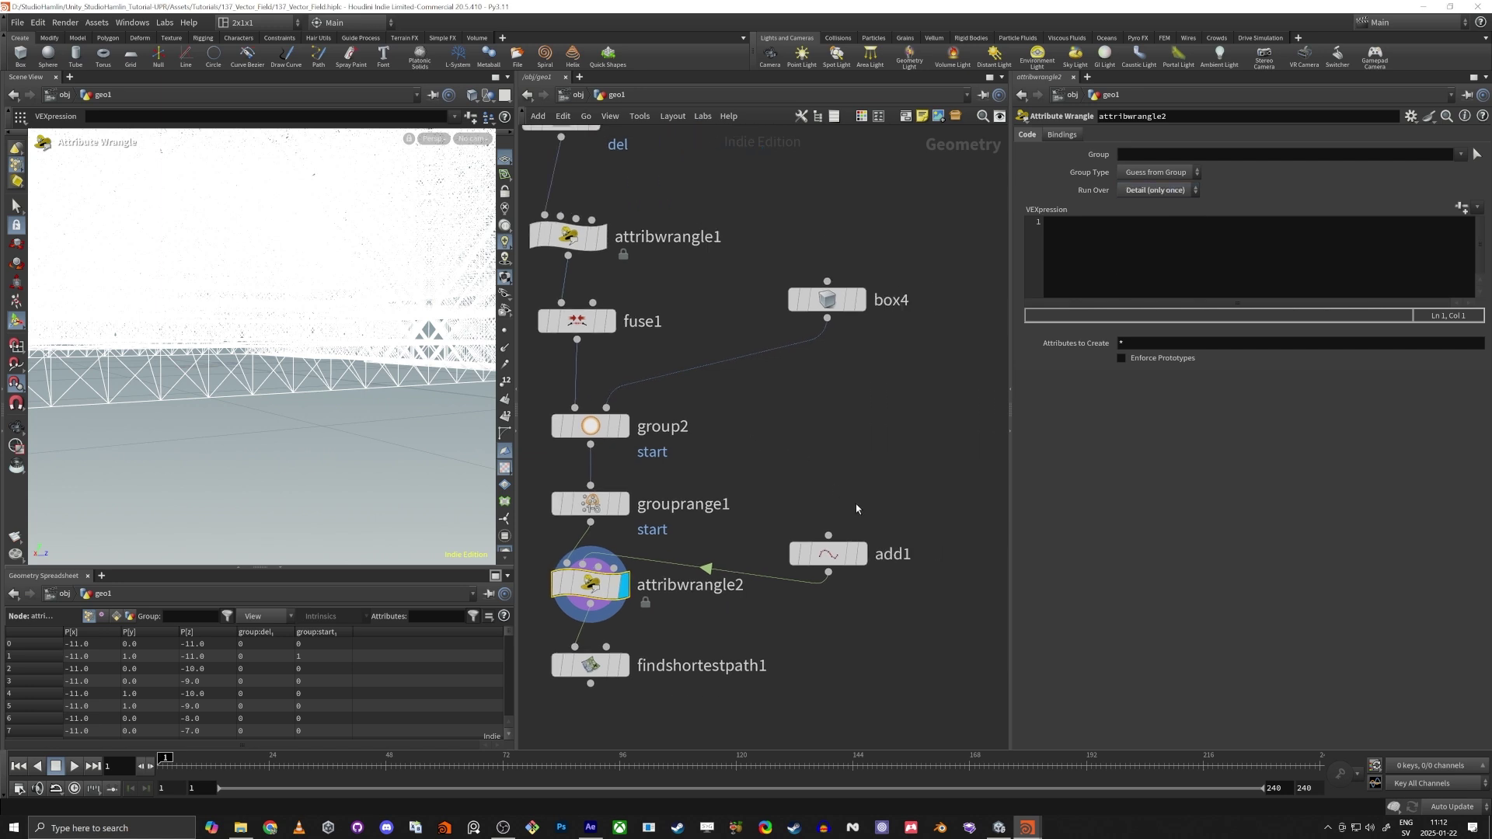
Display add1 on its own and examine its point in the scene and its place in the network
{"action": "left_click", "coordinate": [829, 544]}
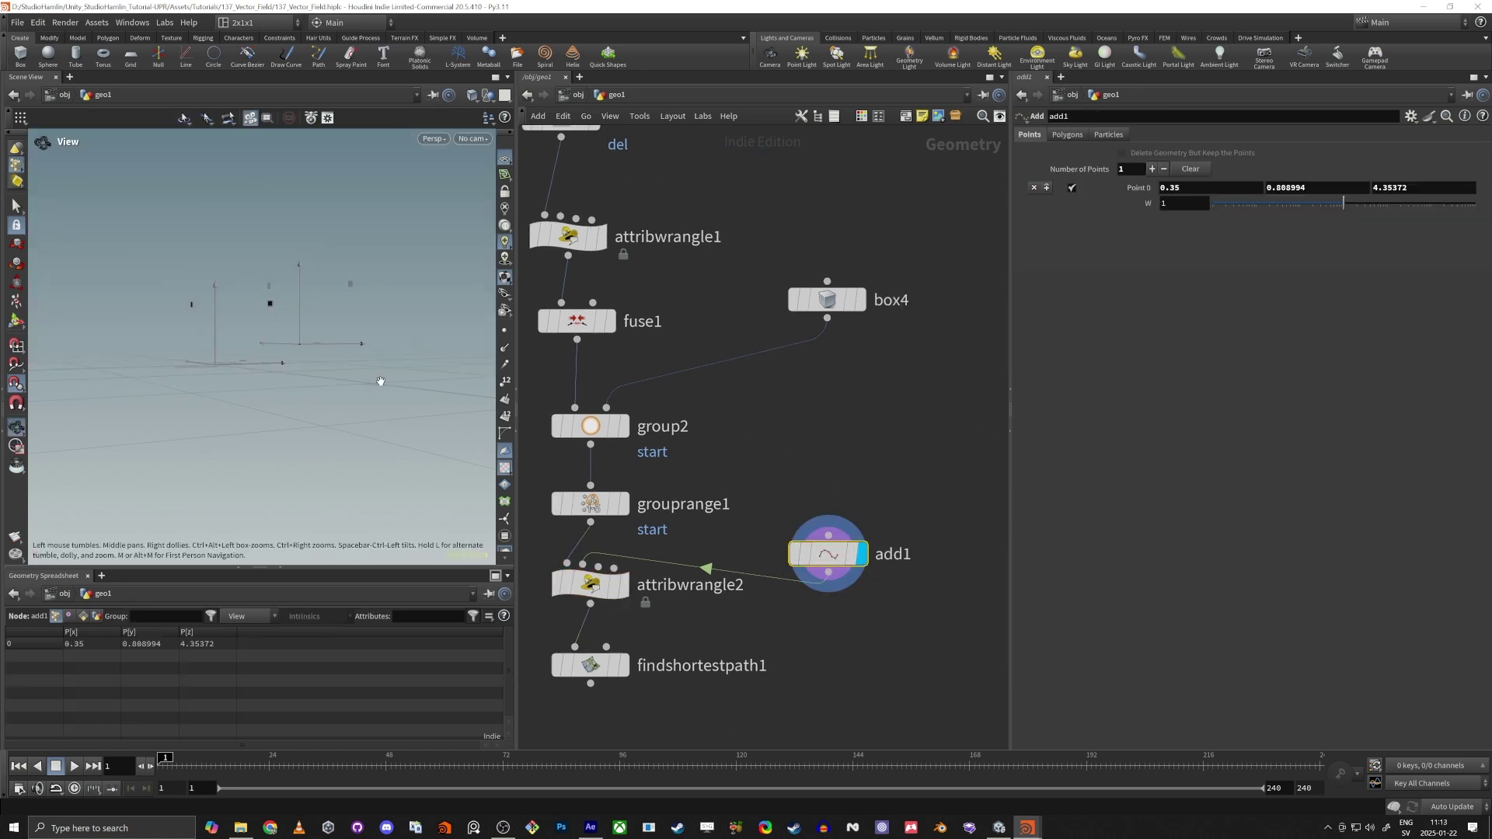
{"action": "left_click_drag", "start_coordinate": [379, 380], "coordinate": [329, 340], "text": "alt"}
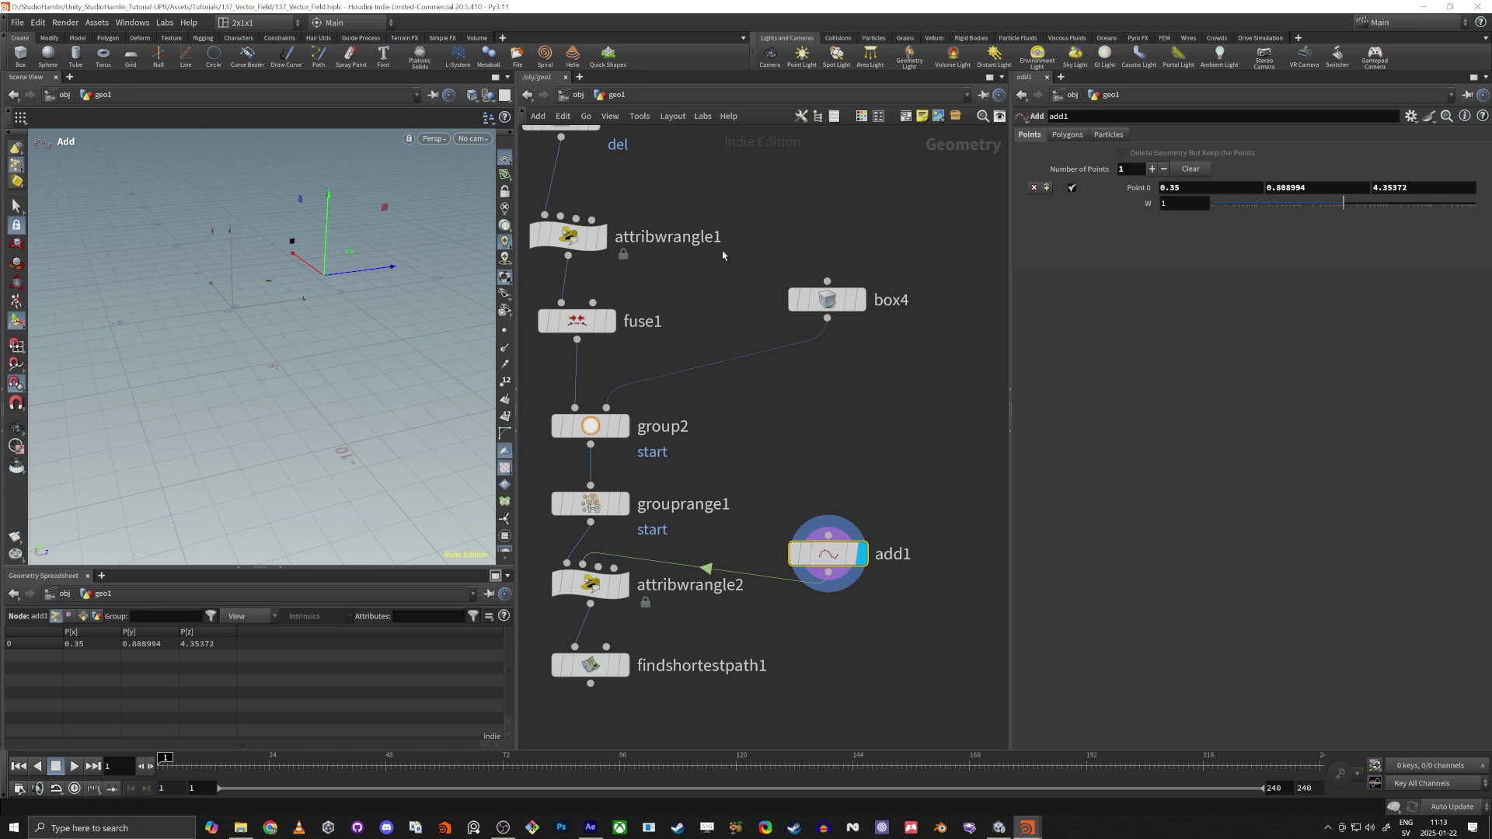
{"action": "scroll", "coordinate": [743, 444], "scroll_direction": "down", "scroll_amount": 5}
{"action": "scroll", "coordinate": [708, 597], "scroll_direction": "up", "scroll_amount": 5}
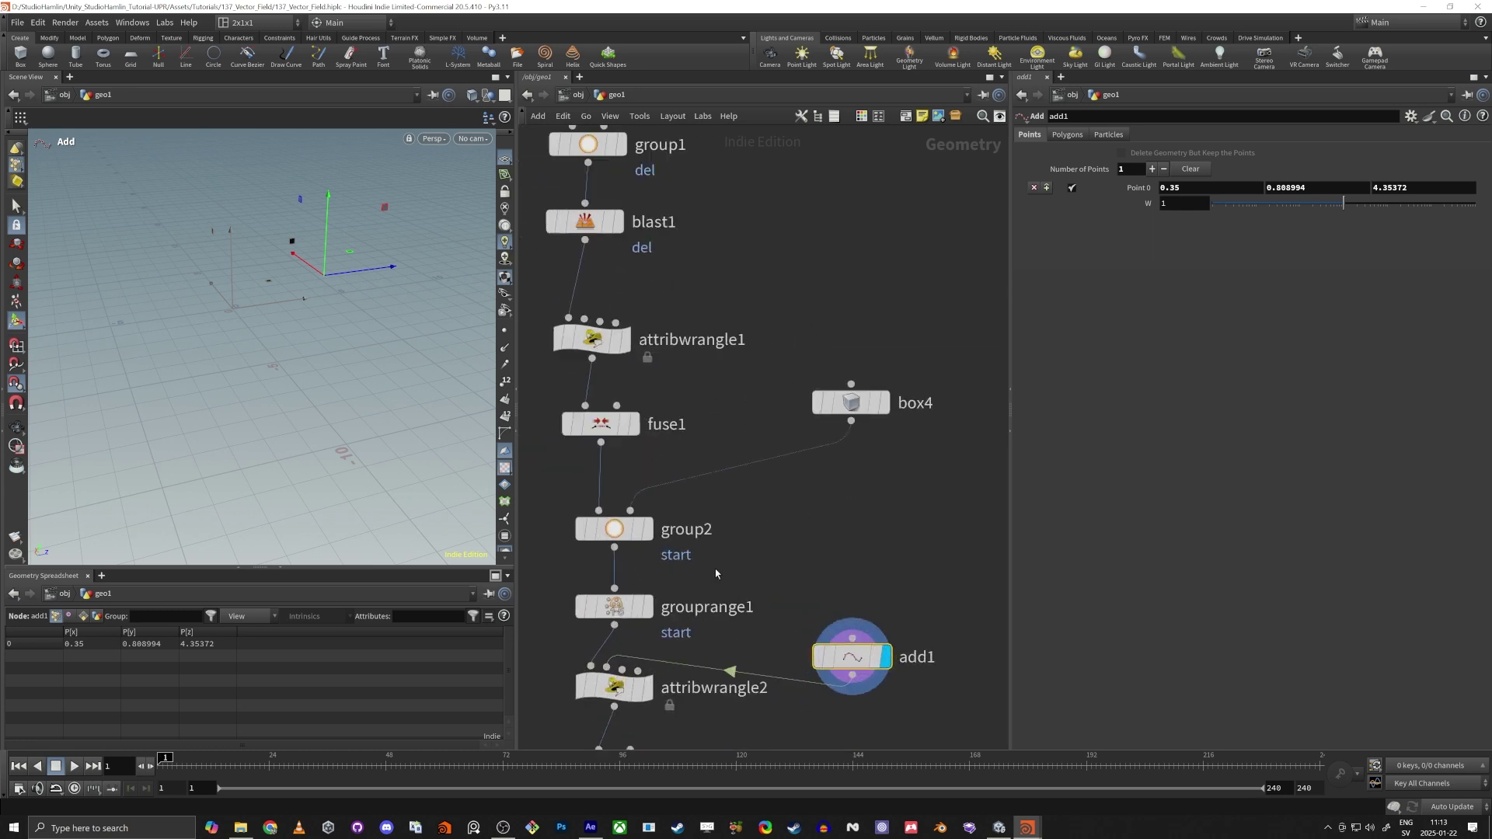
{"action": "mouse_move", "coordinate": [708, 488]}
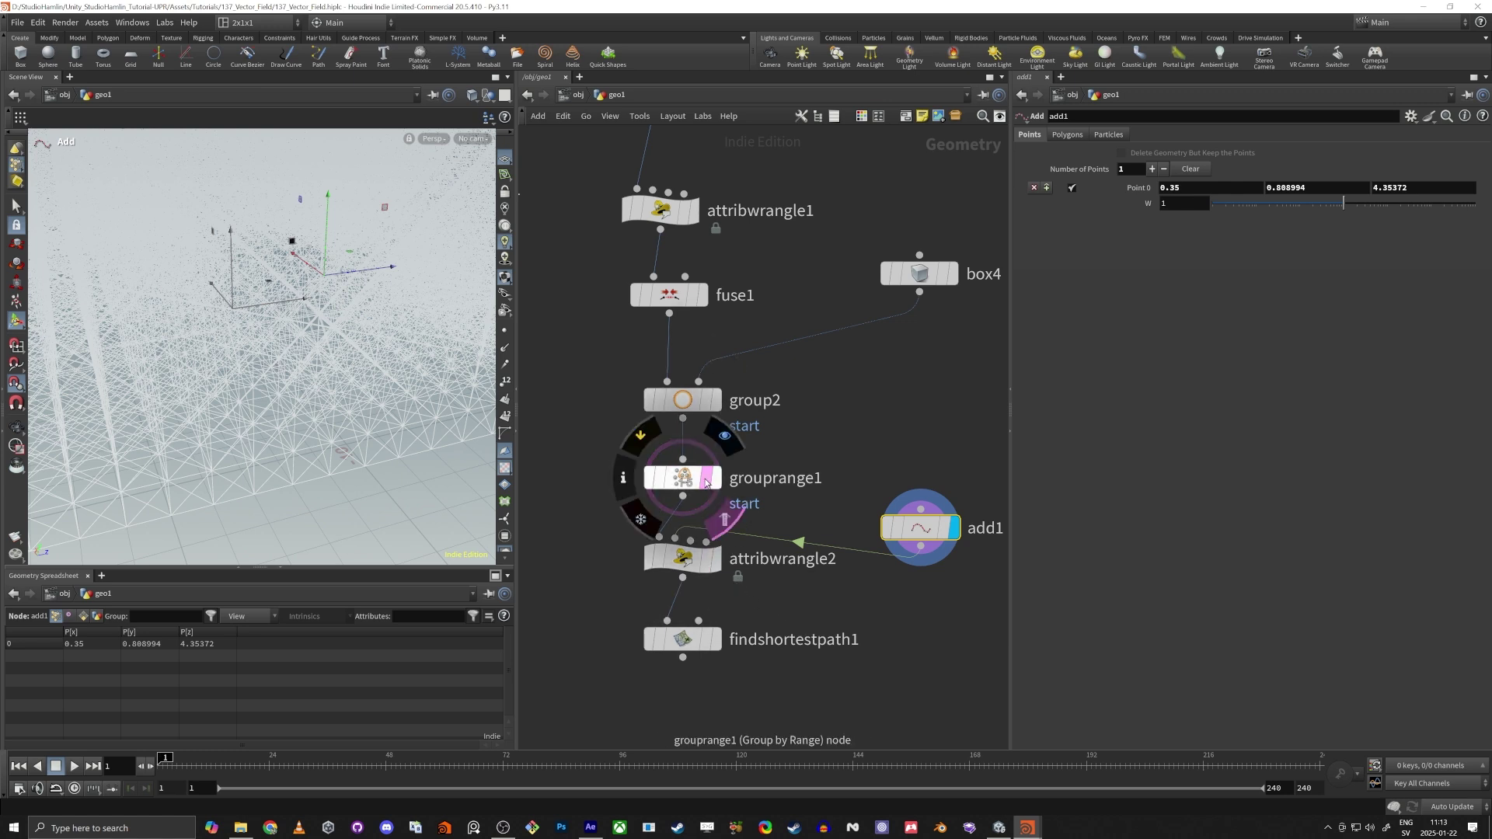
Start attribwrangle2's VEX code with the line vector center = point(1,"P",0); to read the added point's position
{"action": "left_click", "coordinate": [685, 563]}
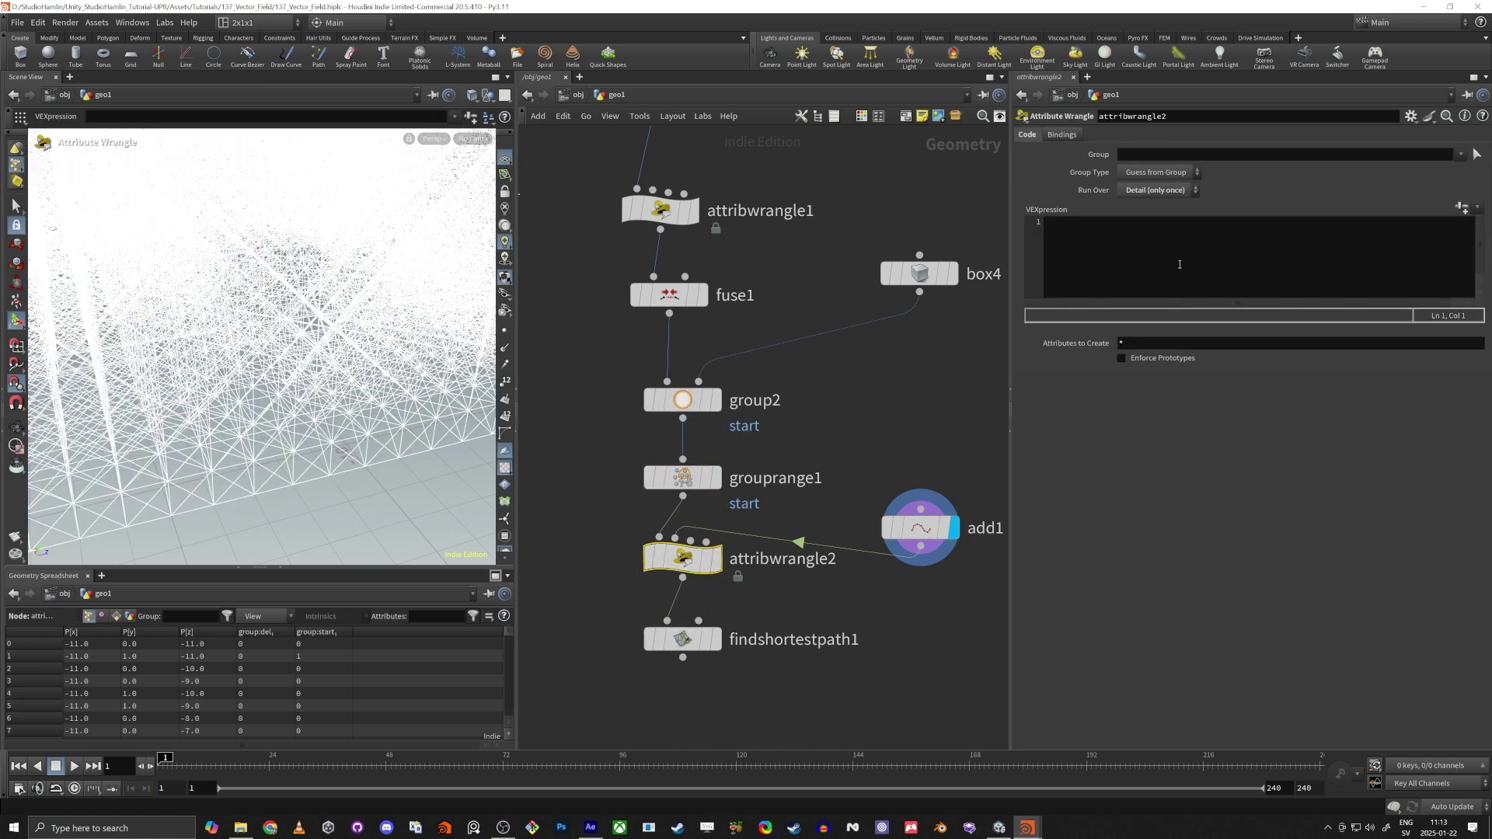
{"action": "left_click", "coordinate": [1179, 264]}
{"action": "type", "text": "vect"}
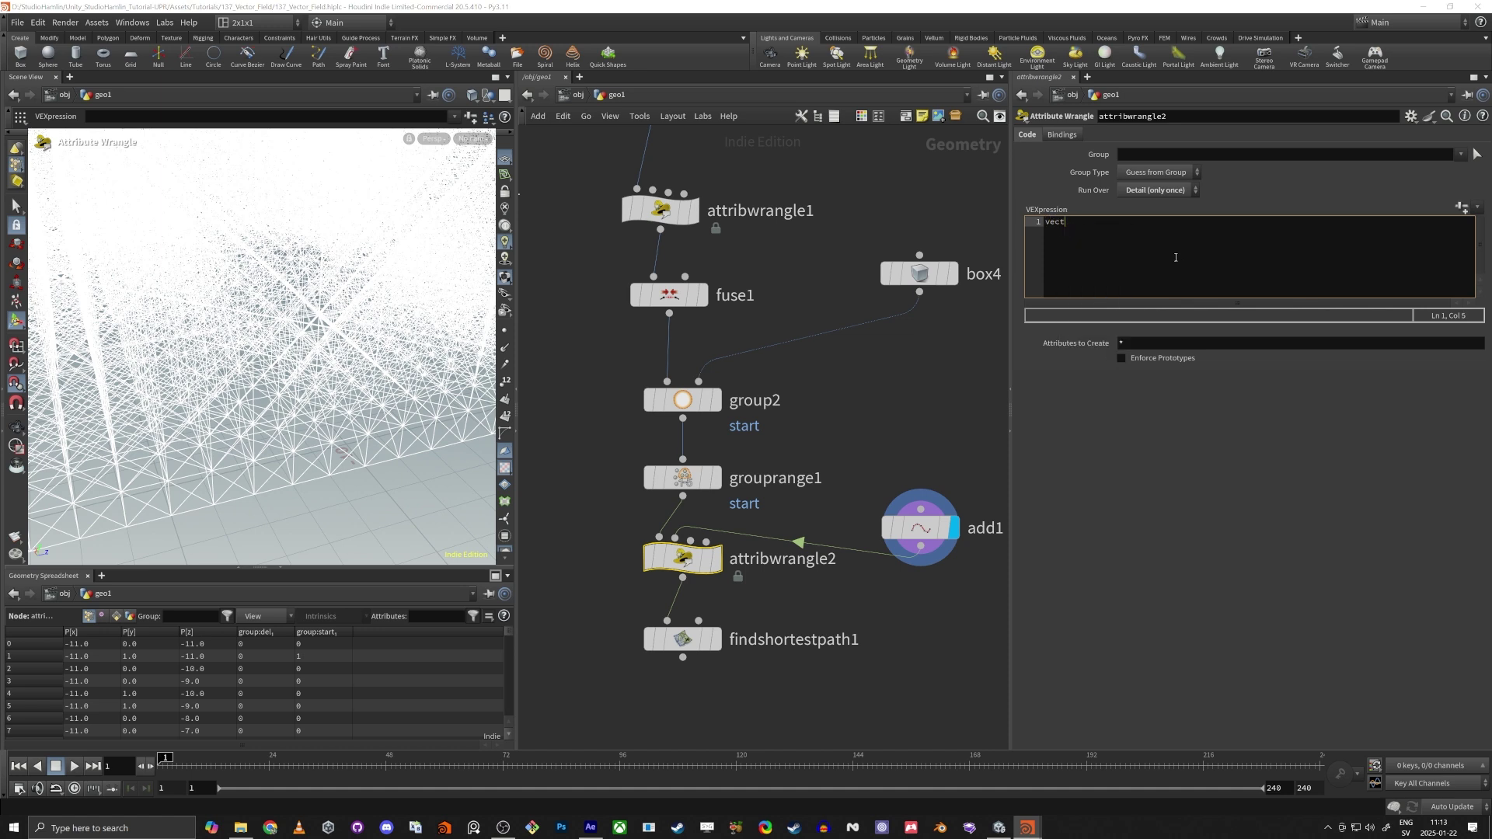
{"action": "type", "text": "or cen"}
{"action": "left_click", "coordinate": [1129, 190]}
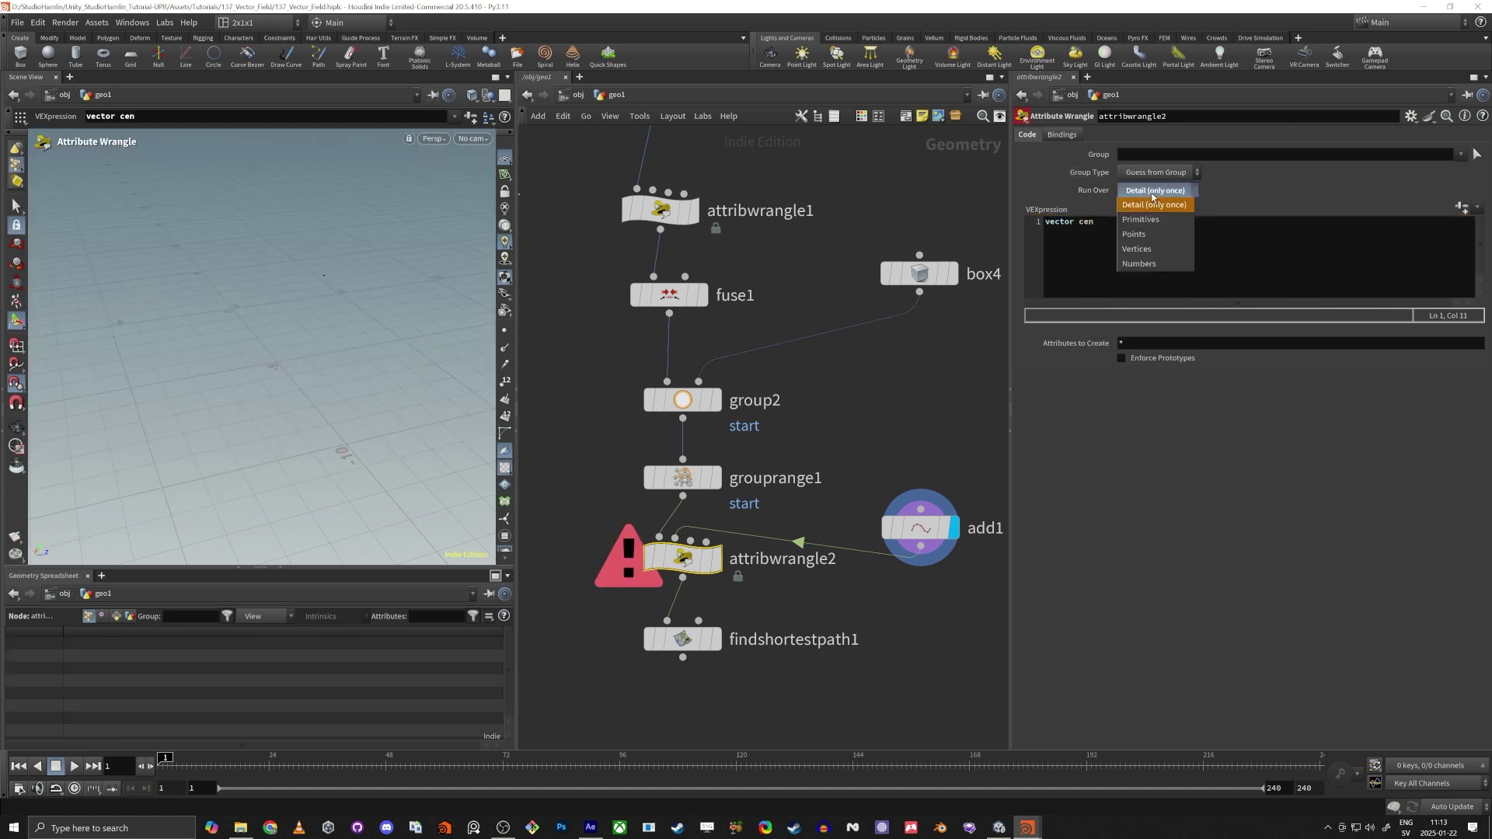
{"action": "left_click", "coordinate": [1158, 204]}
{"action": "left_click", "coordinate": [1118, 227]}
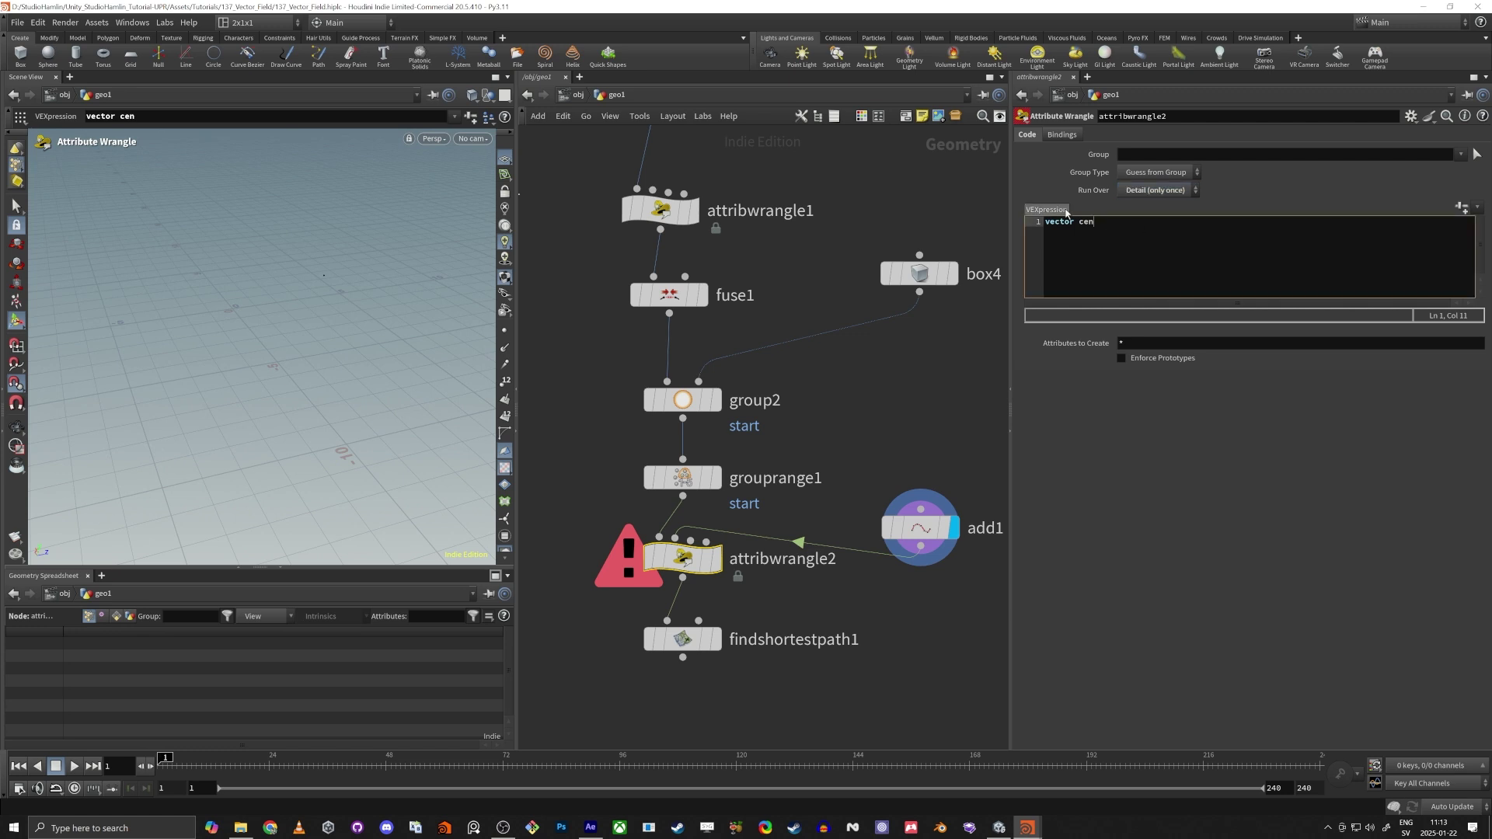
{"action": "type", "text": "ter = point("}
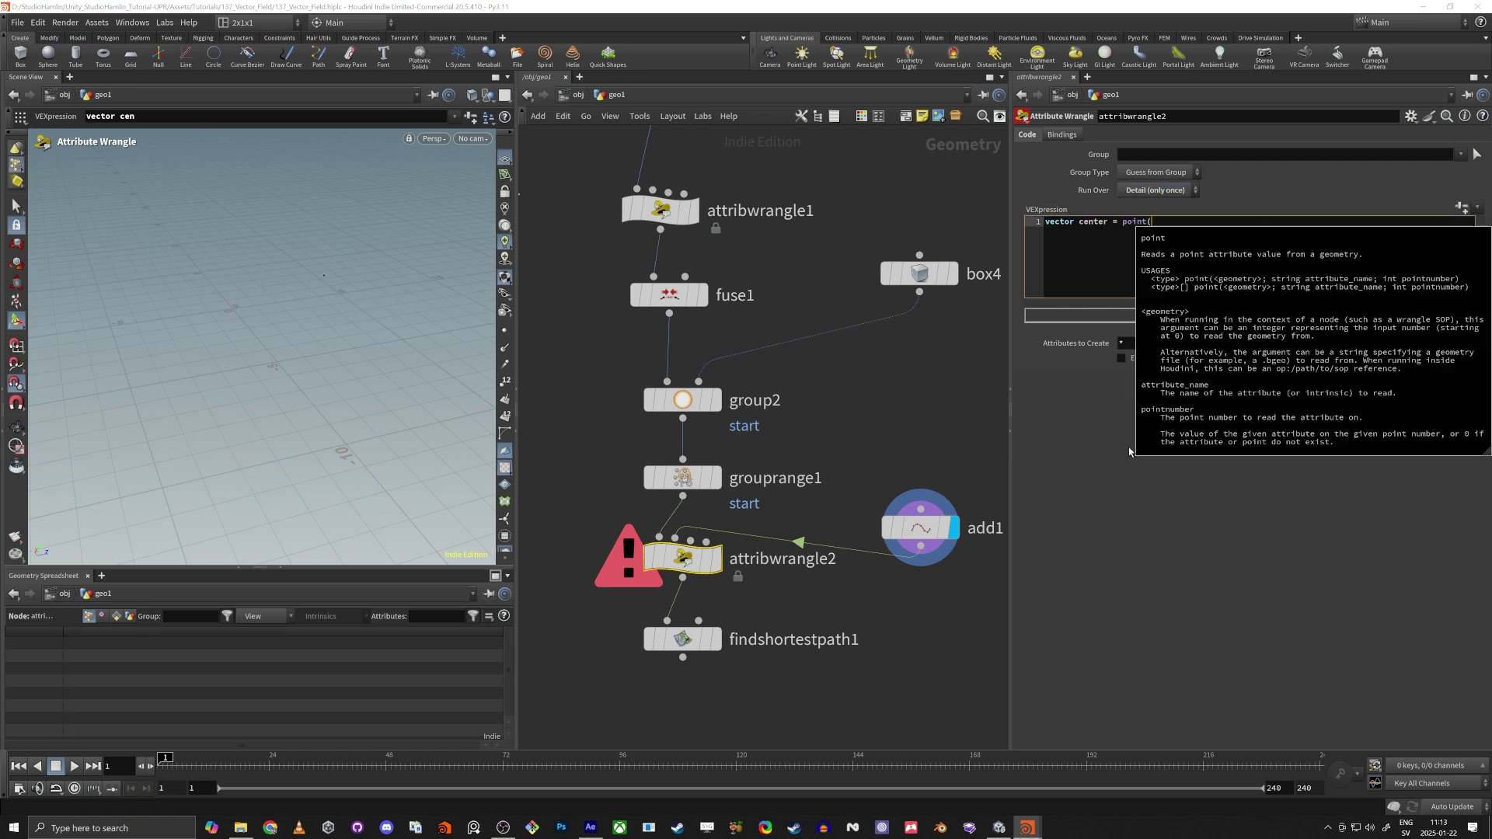
{"action": "type", "text": "1,\"P\","}
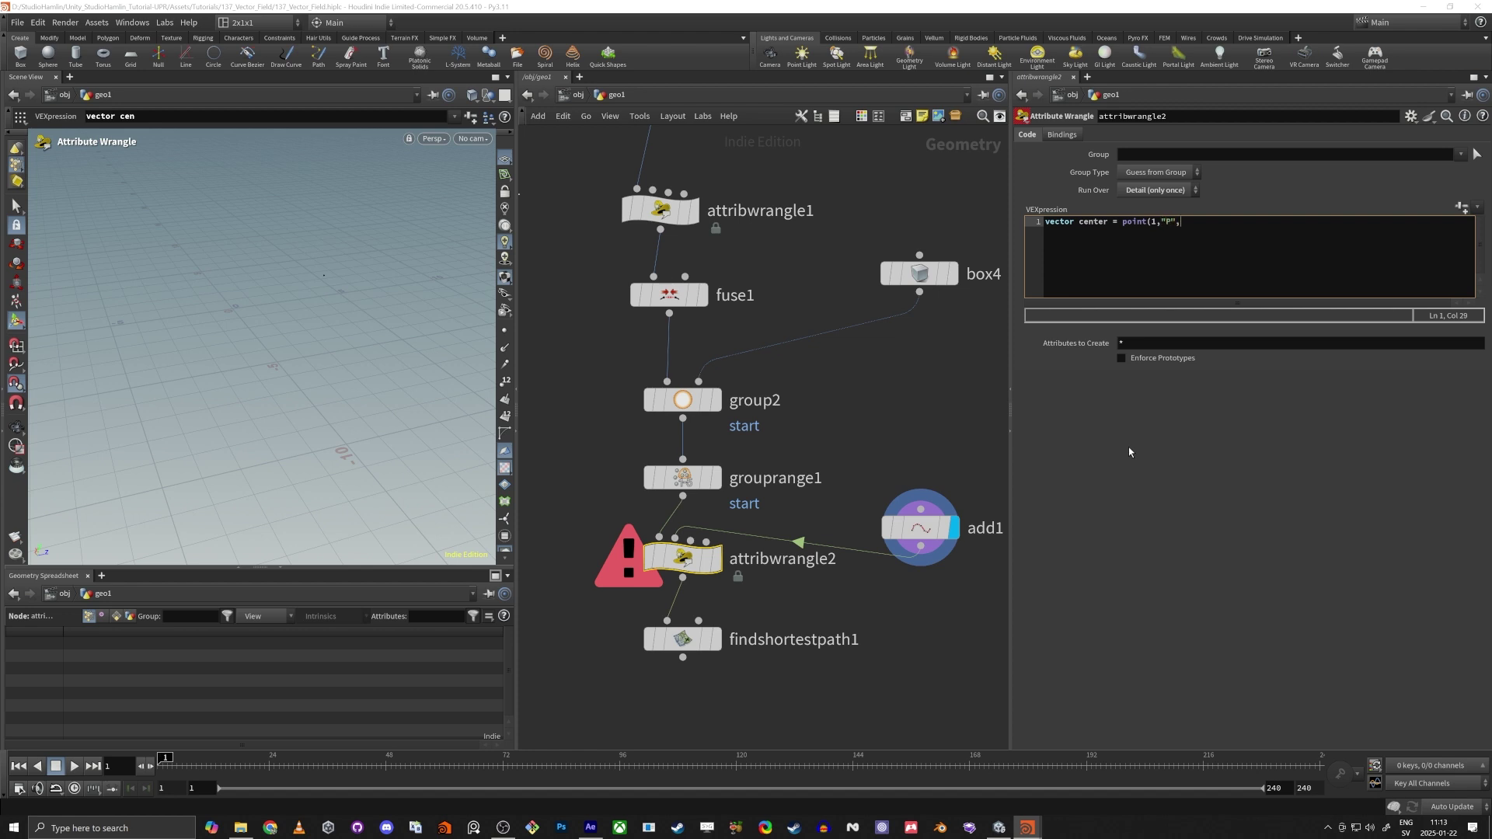
{"action": "type", "text": "0);"}
{"action": "key", "text": "Return"}
{"action": "key", "text": "Return"}
Add the line int nearPt = nearpoint(0,center); to attribwrangle2's code to find the grid point closest to the center
{"action": "type", "text": "int nearPt = near"}
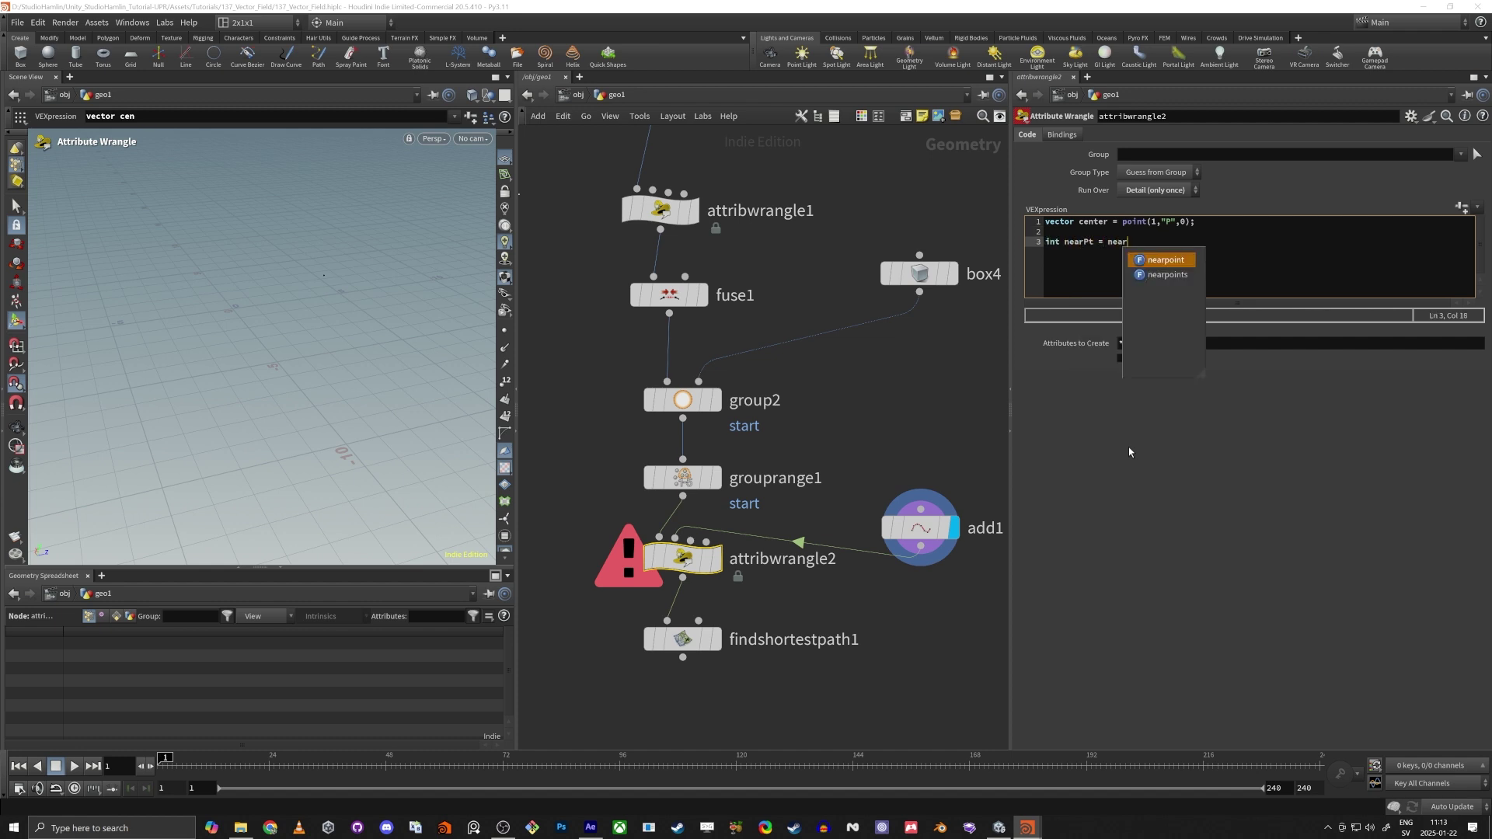
{"action": "type", "text": "points"}
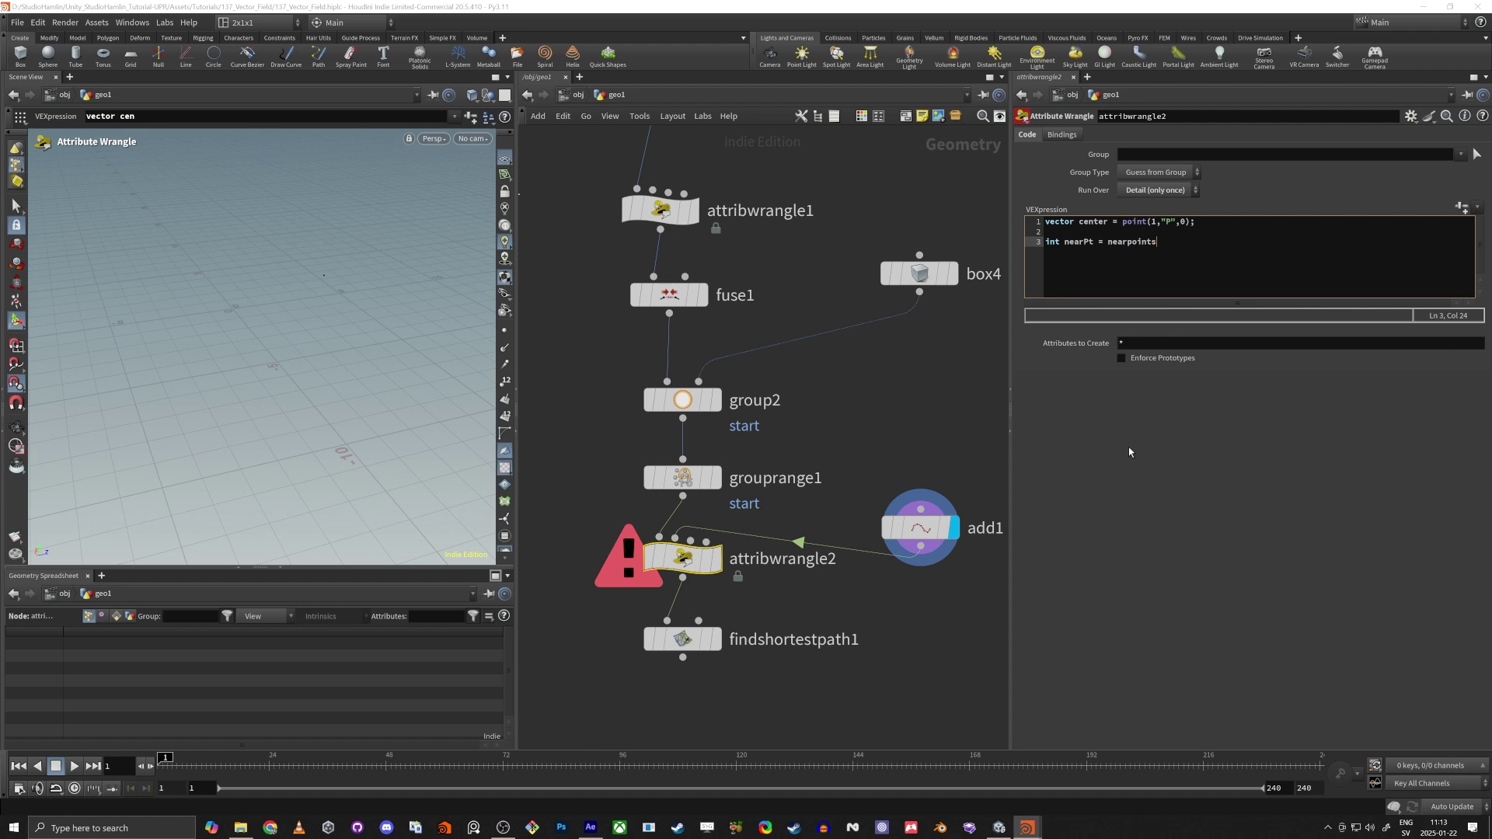
{"action": "key", "text": "BackSpace"}
{"action": "type", "text": "("}
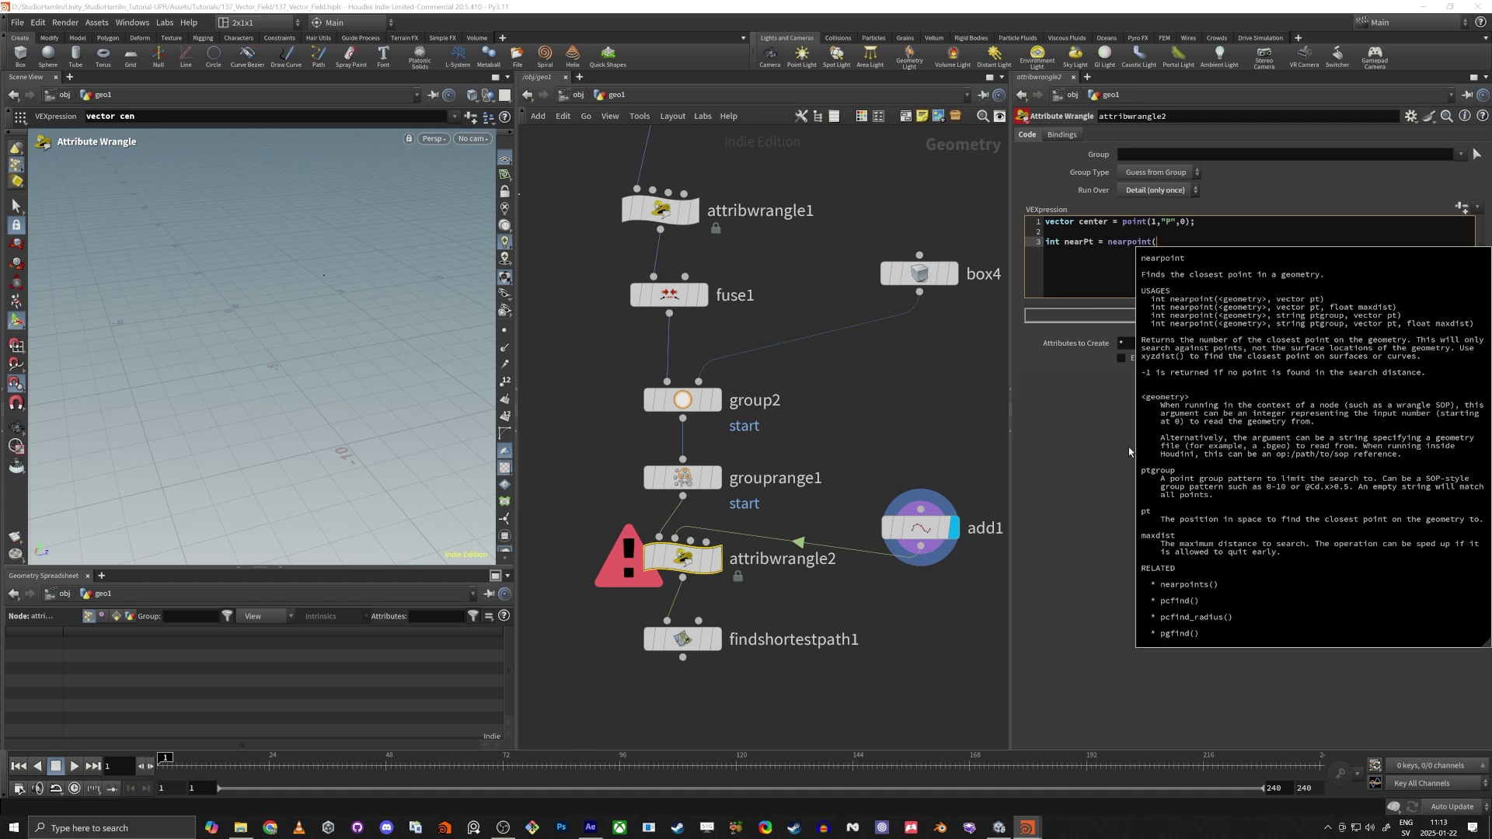
{"action": "type", "text": "0"}
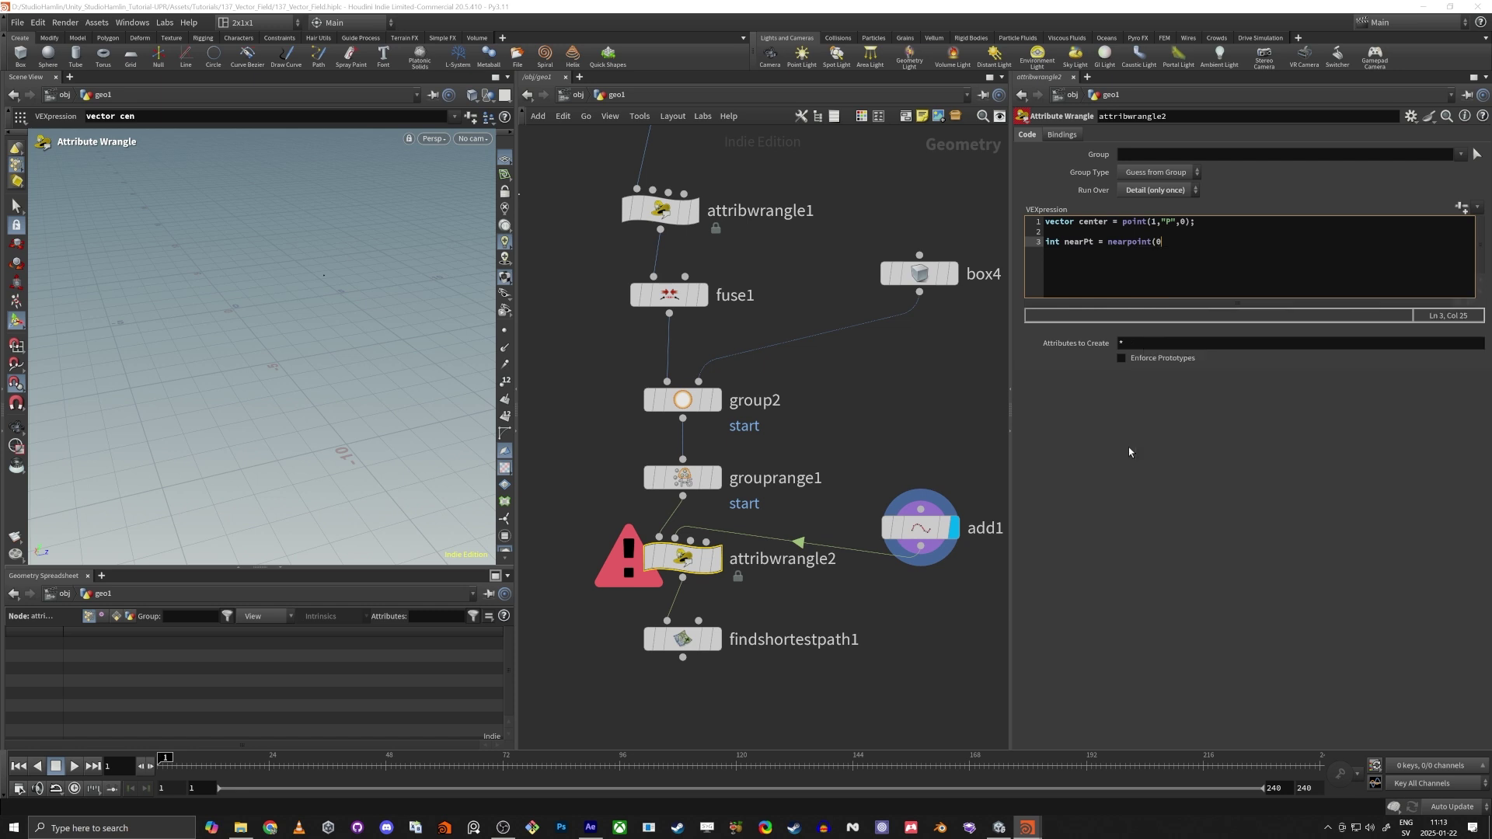
{"action": "type", "text": ",center);"}
{"action": "key", "text": "Return"}
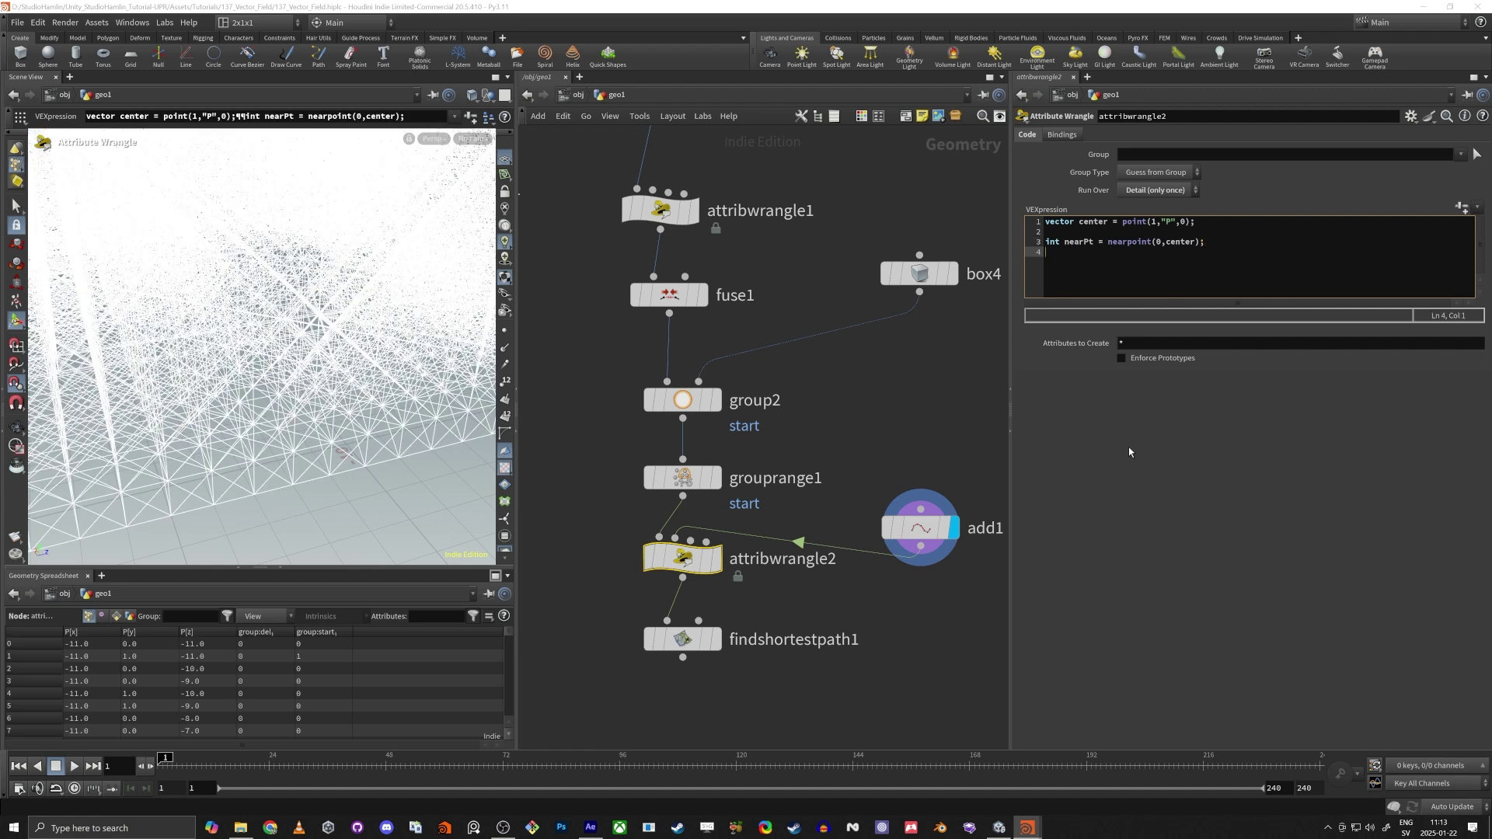
{"action": "key", "text": "Return"}
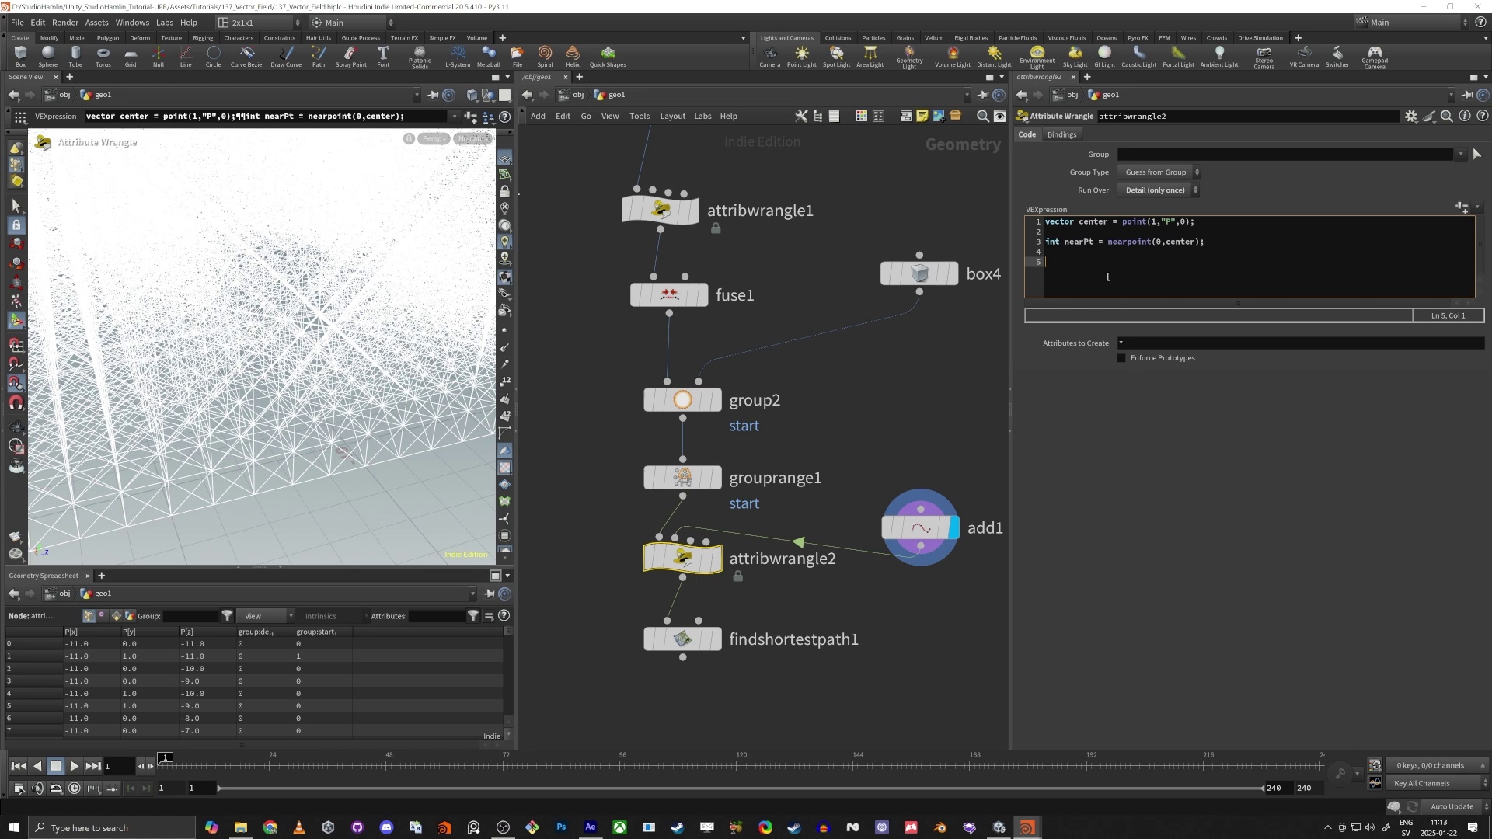
Add setpointgroup(0,"end",nearPt,1,"set"); to attribwrangle2's code to put the nearest point in the end group
{"action": "type", "text": "setpointgroup("}
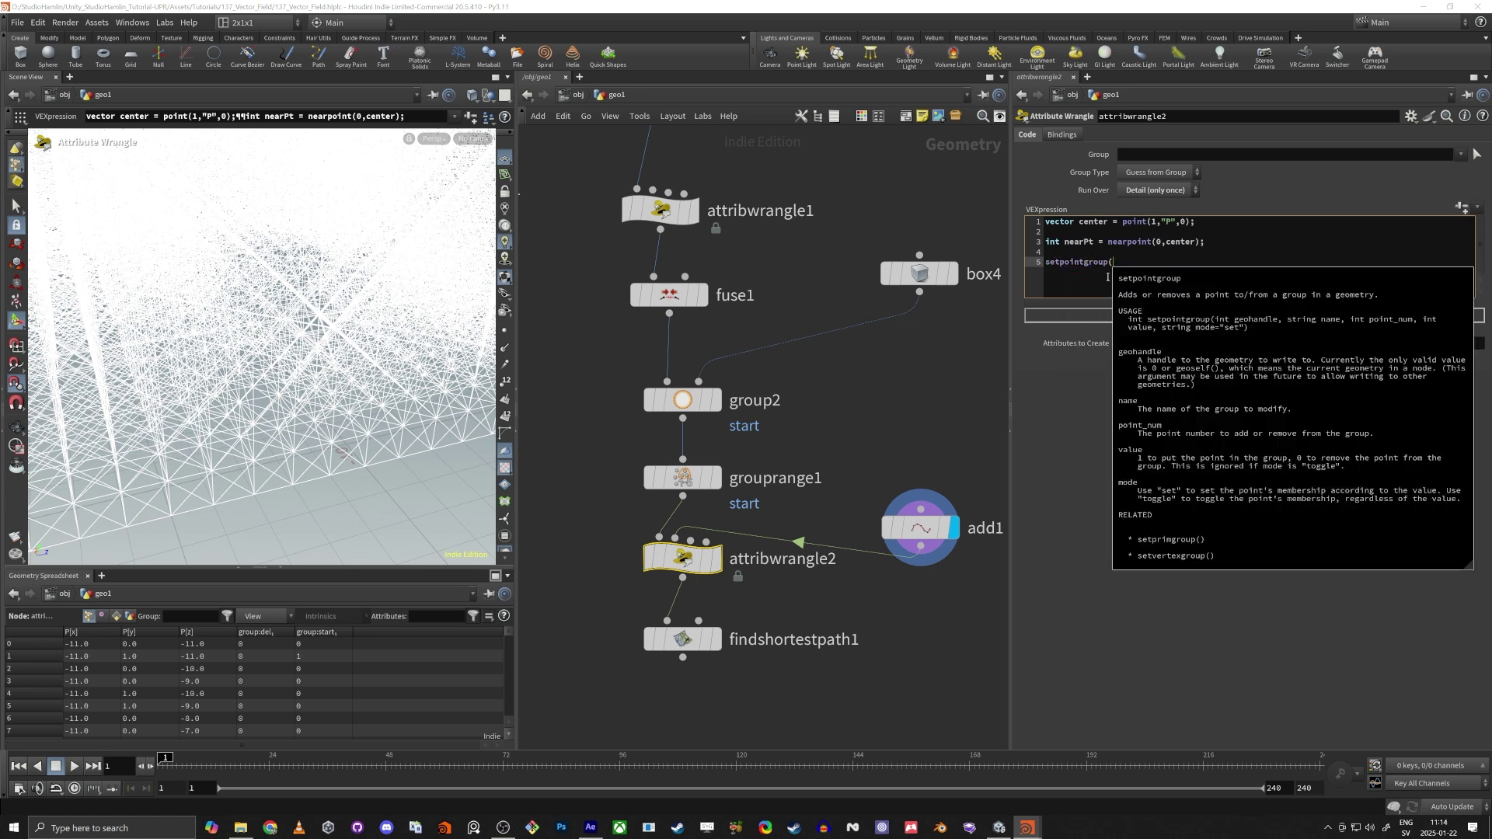
{"action": "type", "text": "0,"}
{"action": "type", "text": "\"end\""}
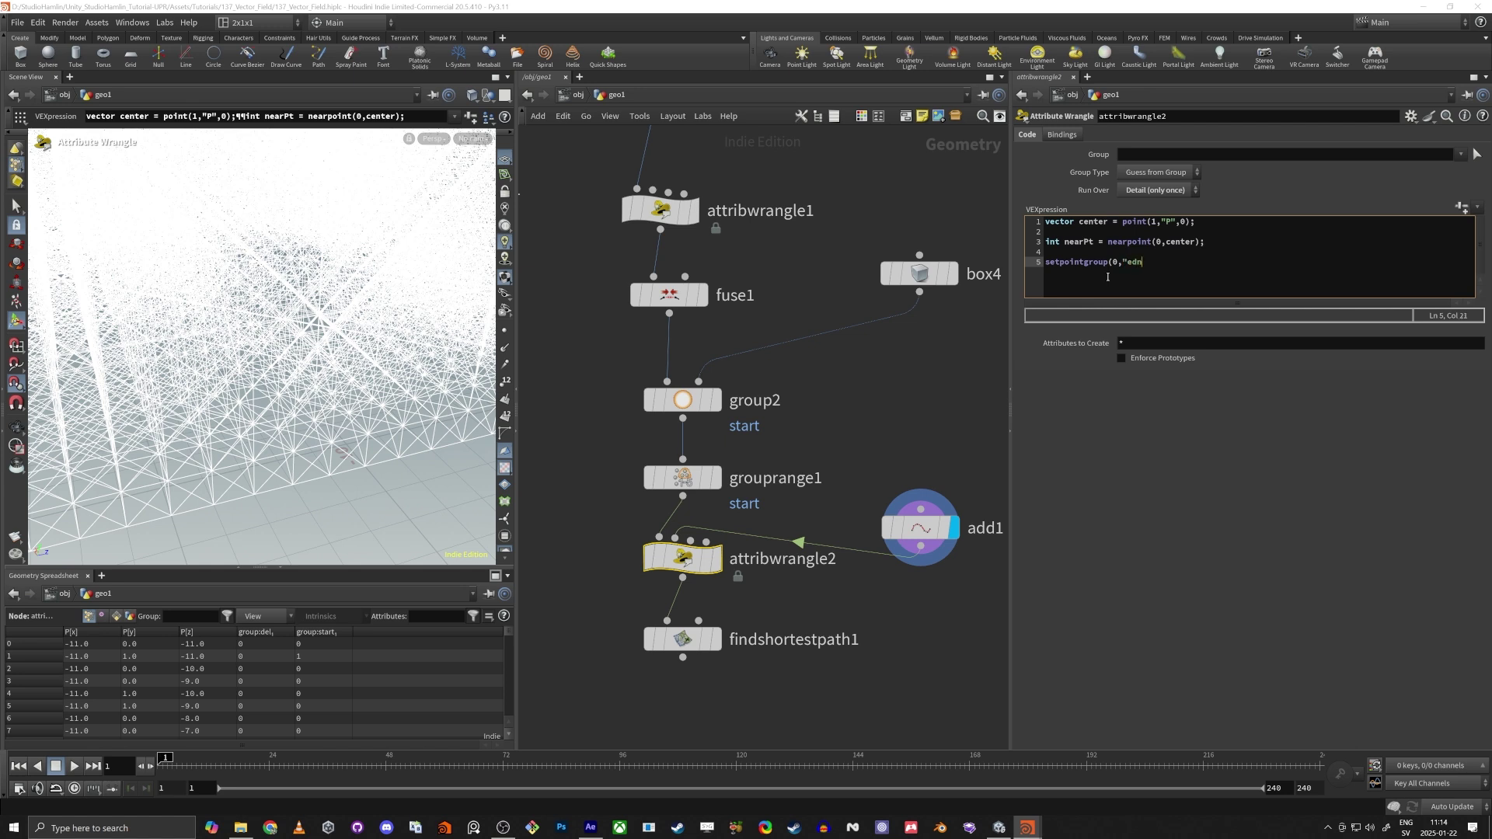
{"action": "type", "text": ",nearPt,"}
{"action": "key", "text": "BackSpace"}
{"action": "type", "text": "1,\"set\");"}
Display attribwrangle2, move findshortestpath1 further below it, and sort the point spreadsheet by the end group
{"action": "mouse_move", "coordinate": [697, 564]}
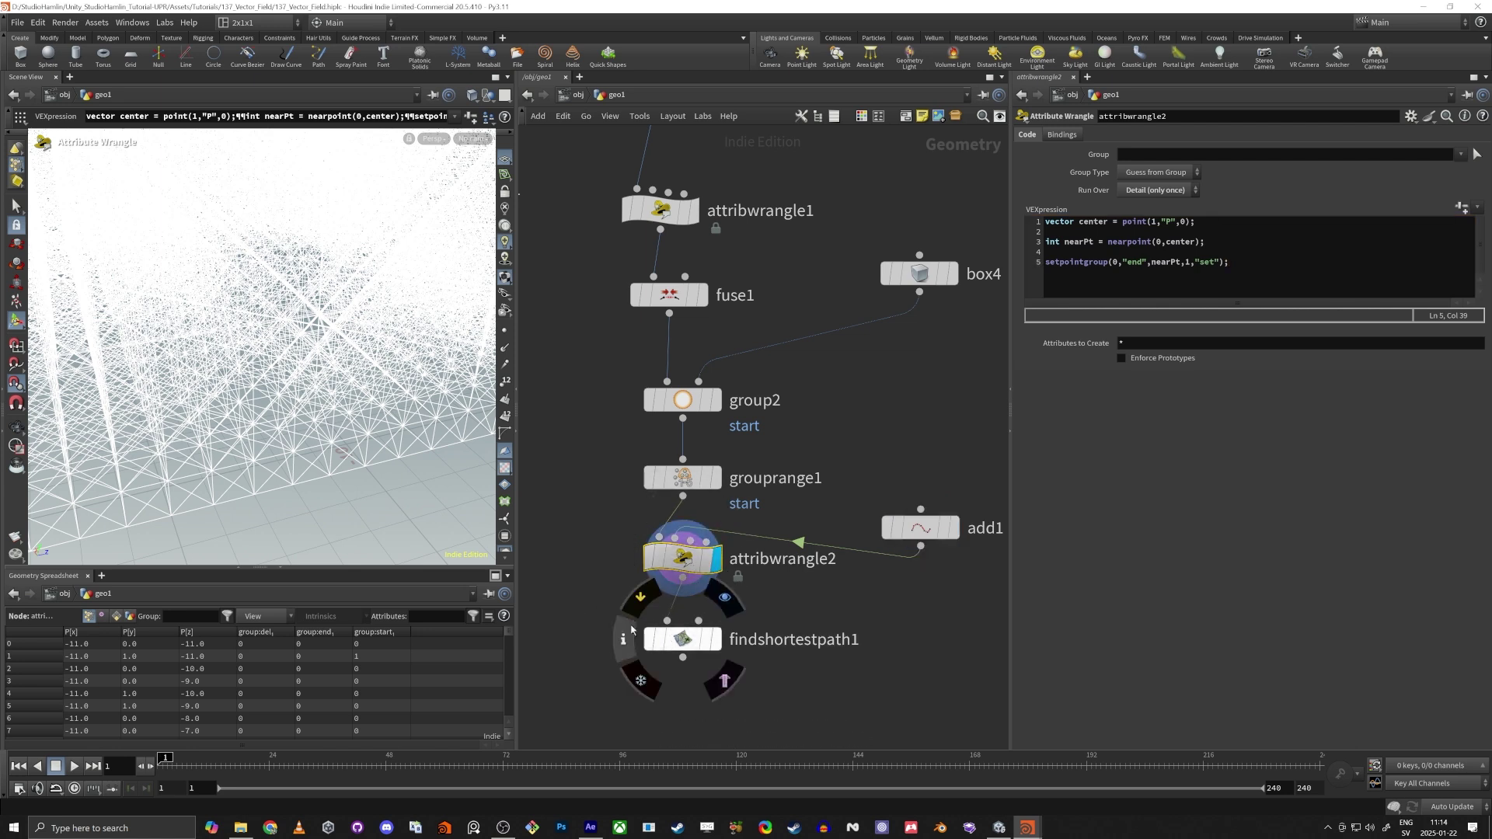
{"action": "middle_click_drag", "start_coordinate": [617, 607], "coordinate": [623, 524]}
{"action": "scroll", "coordinate": [624, 524], "scroll_direction": "down", "scroll_amount": 3}
{"action": "scroll", "coordinate": [312, 384], "scroll_direction": "down", "scroll_amount": 5}
{"action": "left_click_drag", "start_coordinate": [312, 383], "coordinate": [388, 444], "text": "alt"}
{"action": "left_click_drag", "start_coordinate": [672, 548], "coordinate": [672, 587]}
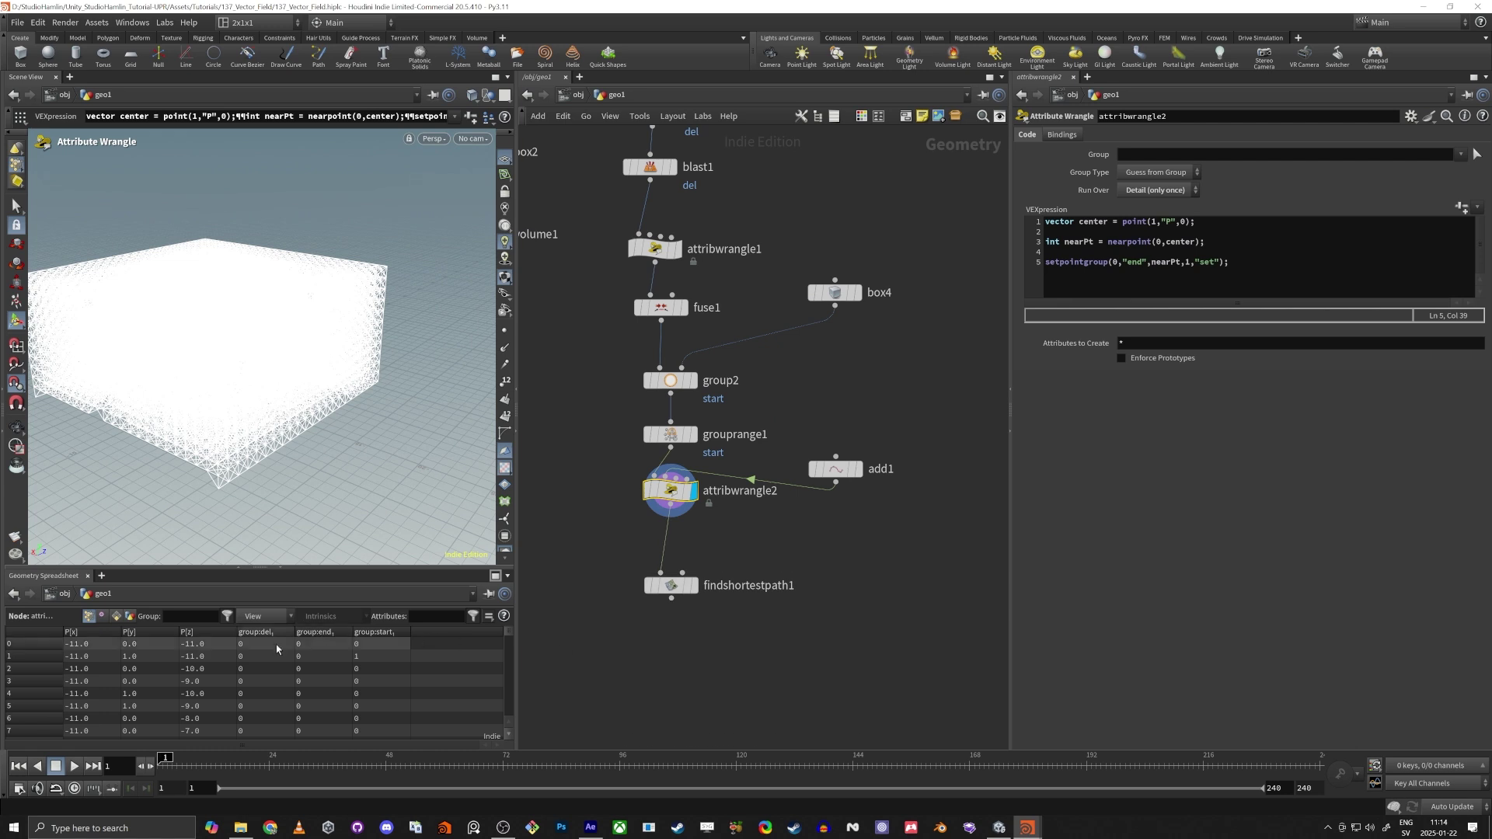
{"action": "left_click", "coordinate": [315, 634]}
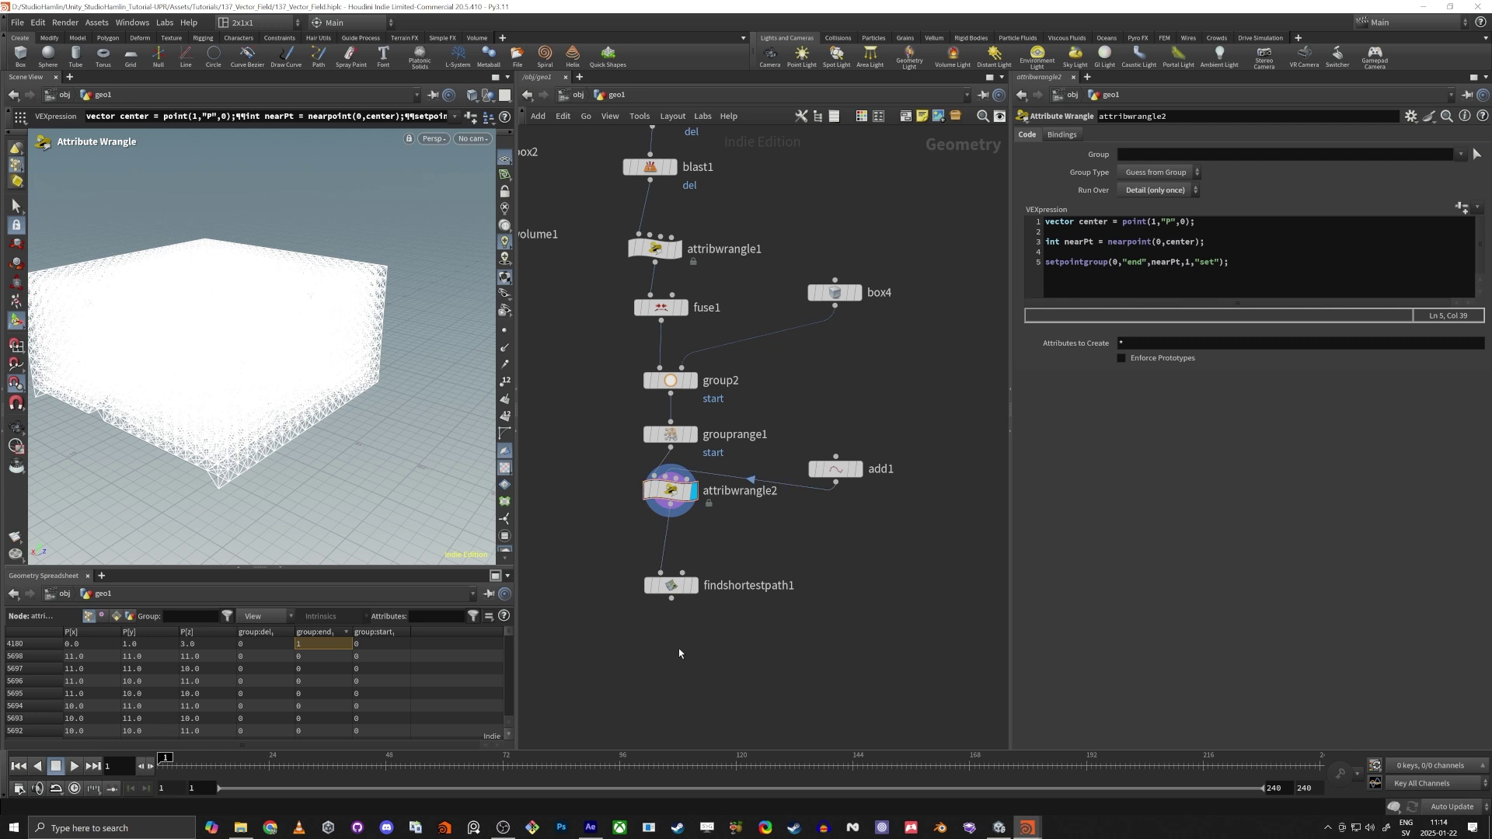
Display findshortestpath1 and set its Start Points to start and its End Points to end
{"action": "middle_click_drag", "start_coordinate": [720, 594], "coordinate": [772, 531]}
{"action": "scroll", "coordinate": [771, 529], "scroll_direction": "up", "scroll_amount": 2}
{"action": "left_click", "coordinate": [735, 520]}
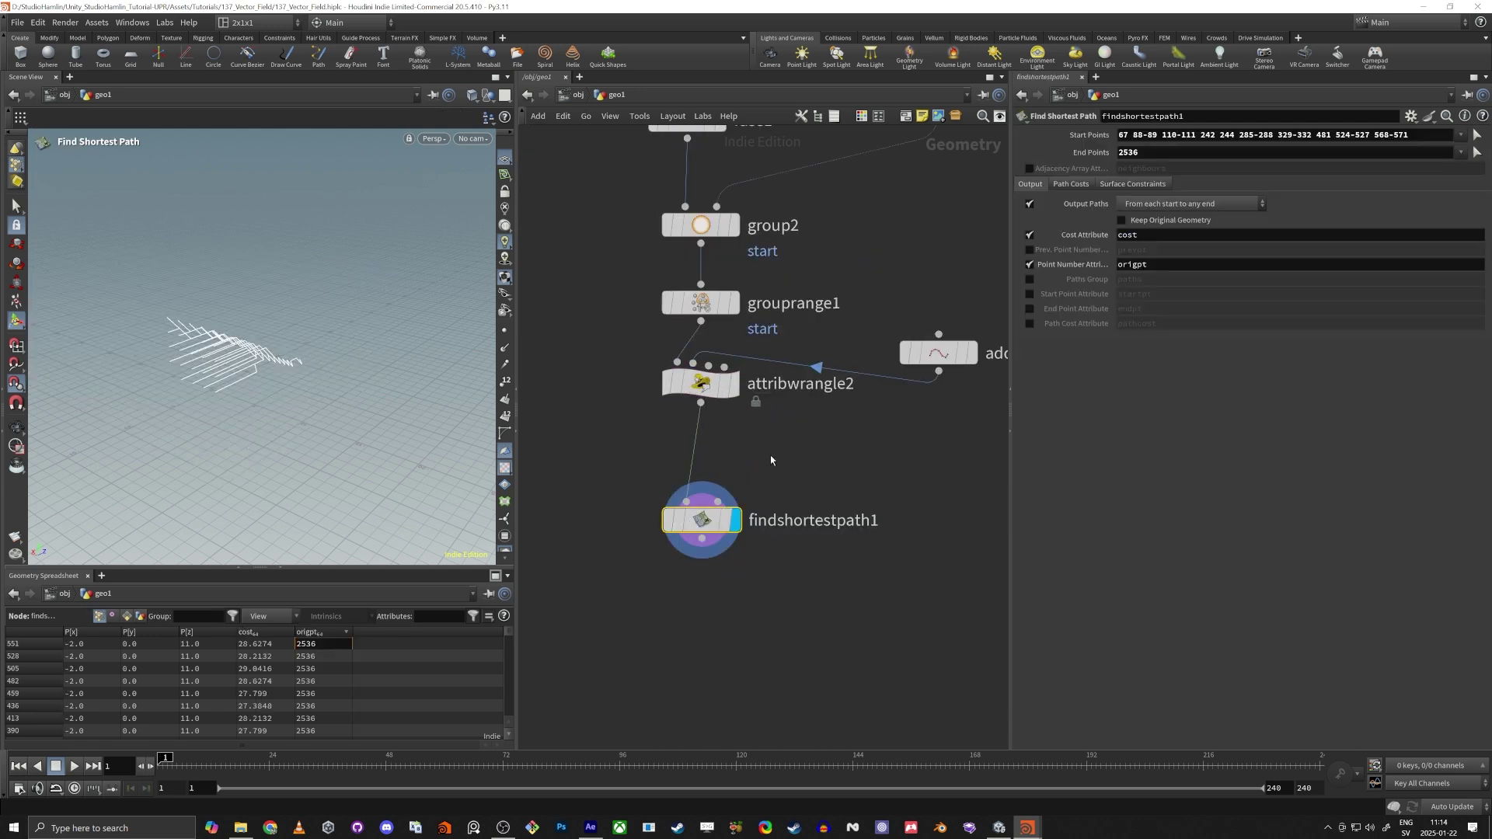
{"action": "triple_click", "coordinate": [1439, 135]}
{"action": "type", "text": "start"}
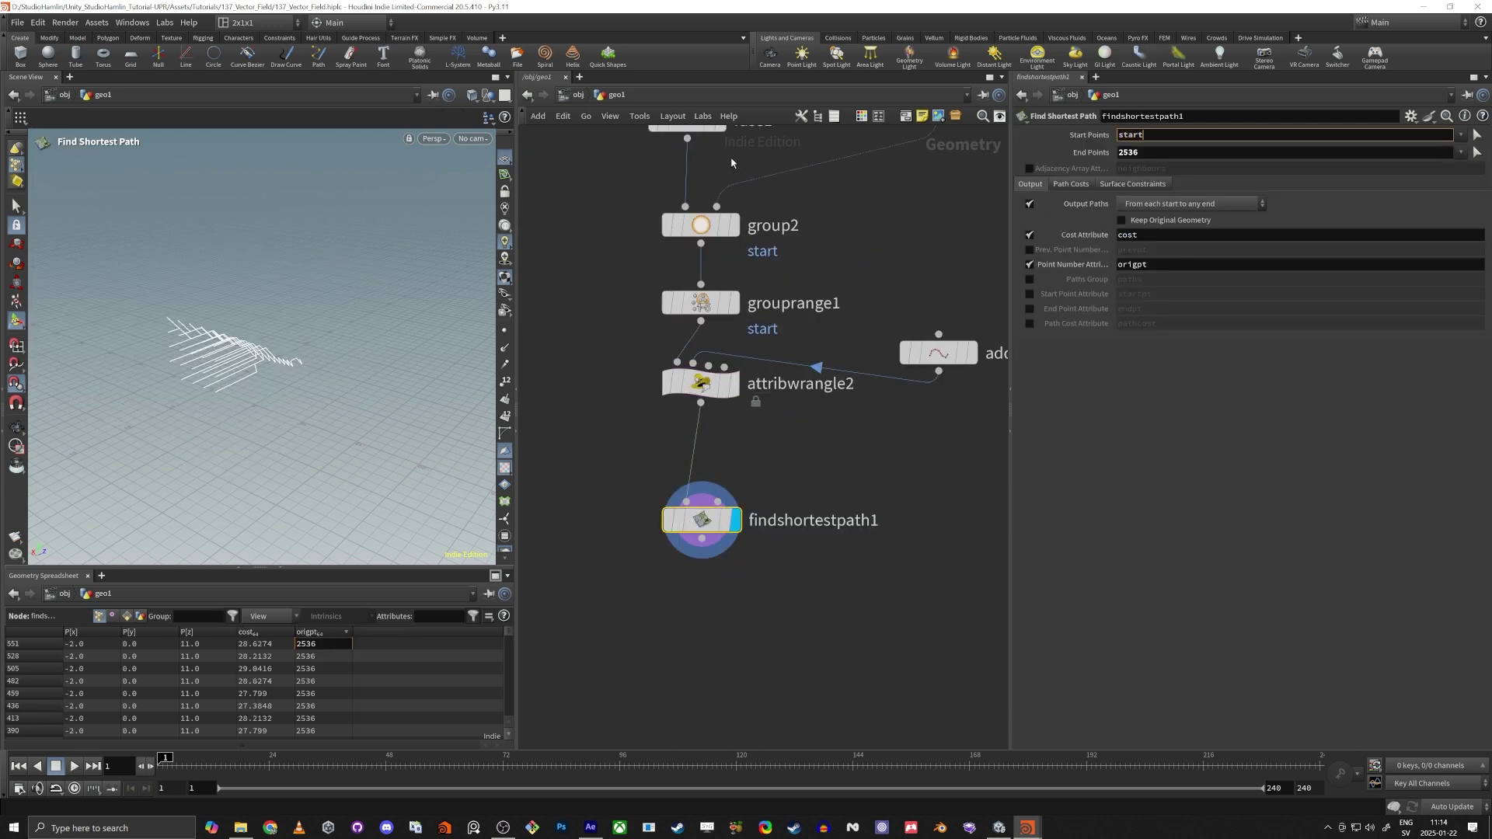
{"action": "key", "text": "Tab"}
{"action": "type", "text": "end"}
{"action": "key", "text": "Return"}
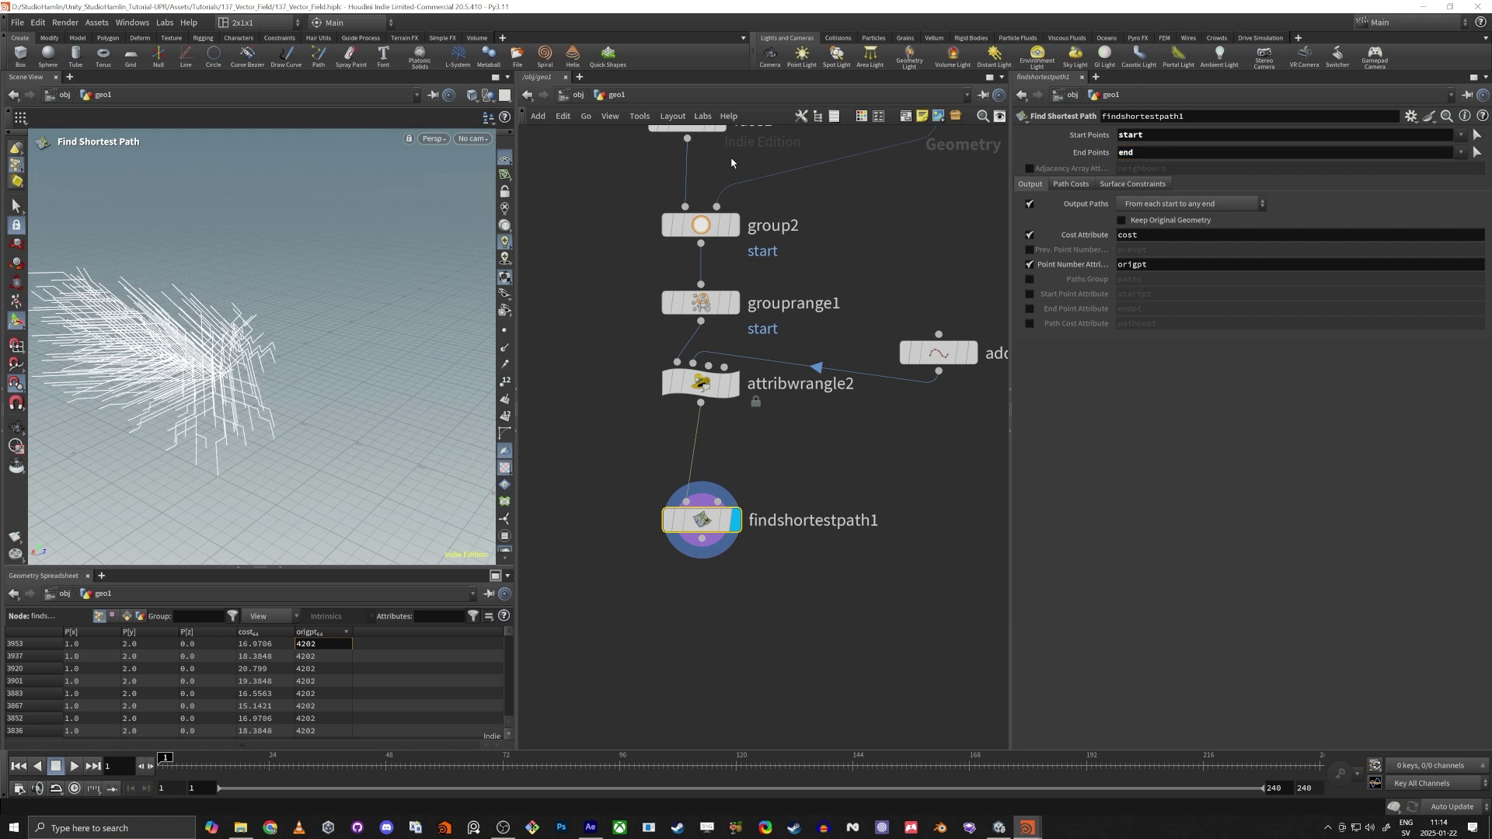
Show convertvdb1's cave mesh as a template alongside the shortest paths and examine where the paths cut through the rock
{"action": "left_click_drag", "start_coordinate": [419, 392], "coordinate": [311, 361], "text": "alt"}
{"action": "middle_click_drag", "start_coordinate": [819, 249], "coordinate": [708, 471]}
{"action": "scroll", "coordinate": [708, 471], "scroll_direction": "down", "scroll_amount": 3}
{"action": "middle_click_drag", "start_coordinate": [733, 226], "coordinate": [793, 453]}
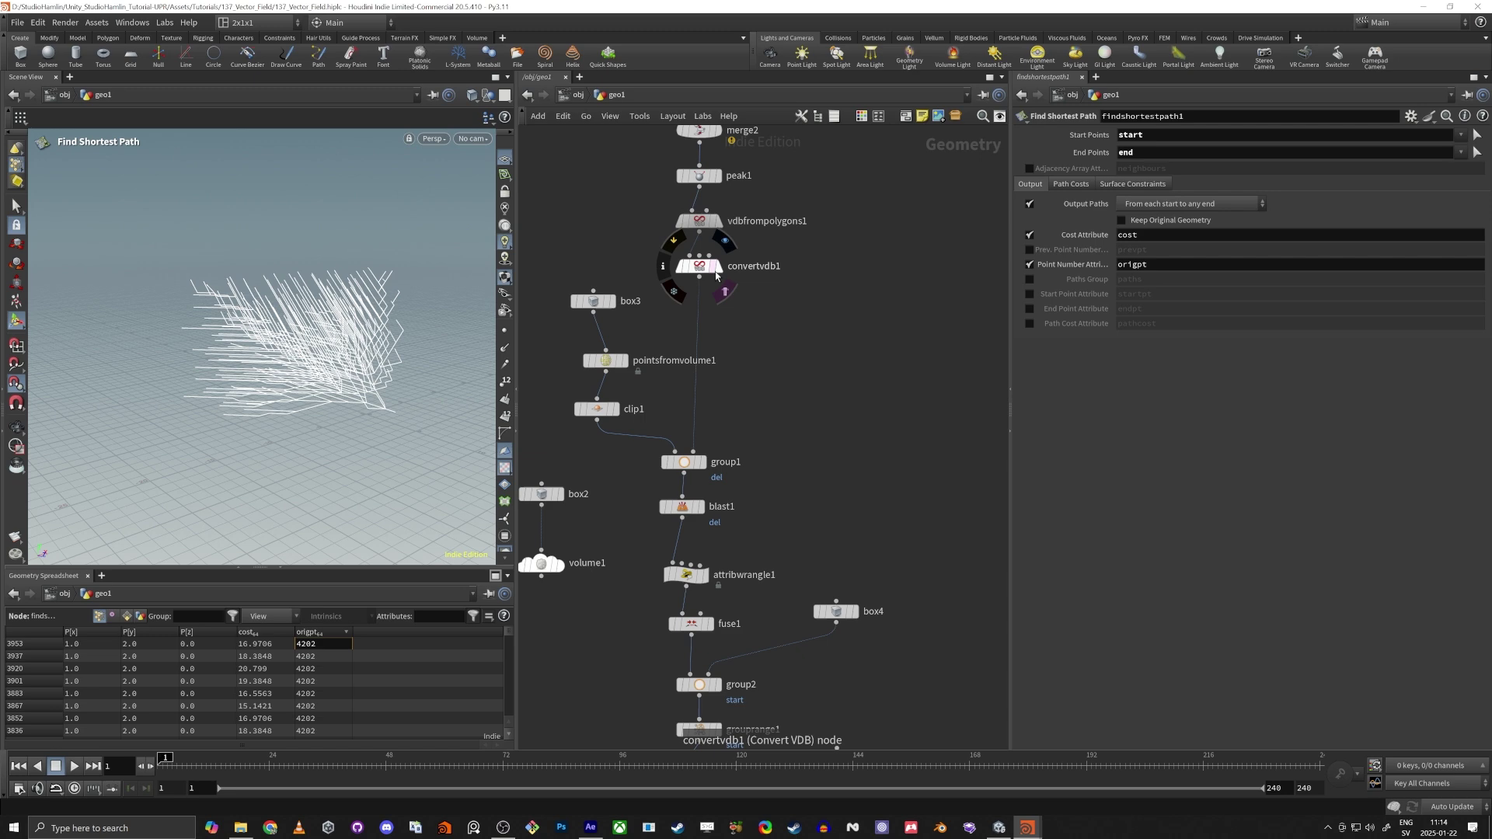
{"action": "left_click", "coordinate": [714, 270]}
{"action": "left_click_drag", "start_coordinate": [419, 470], "coordinate": [337, 498], "text": "alt"}
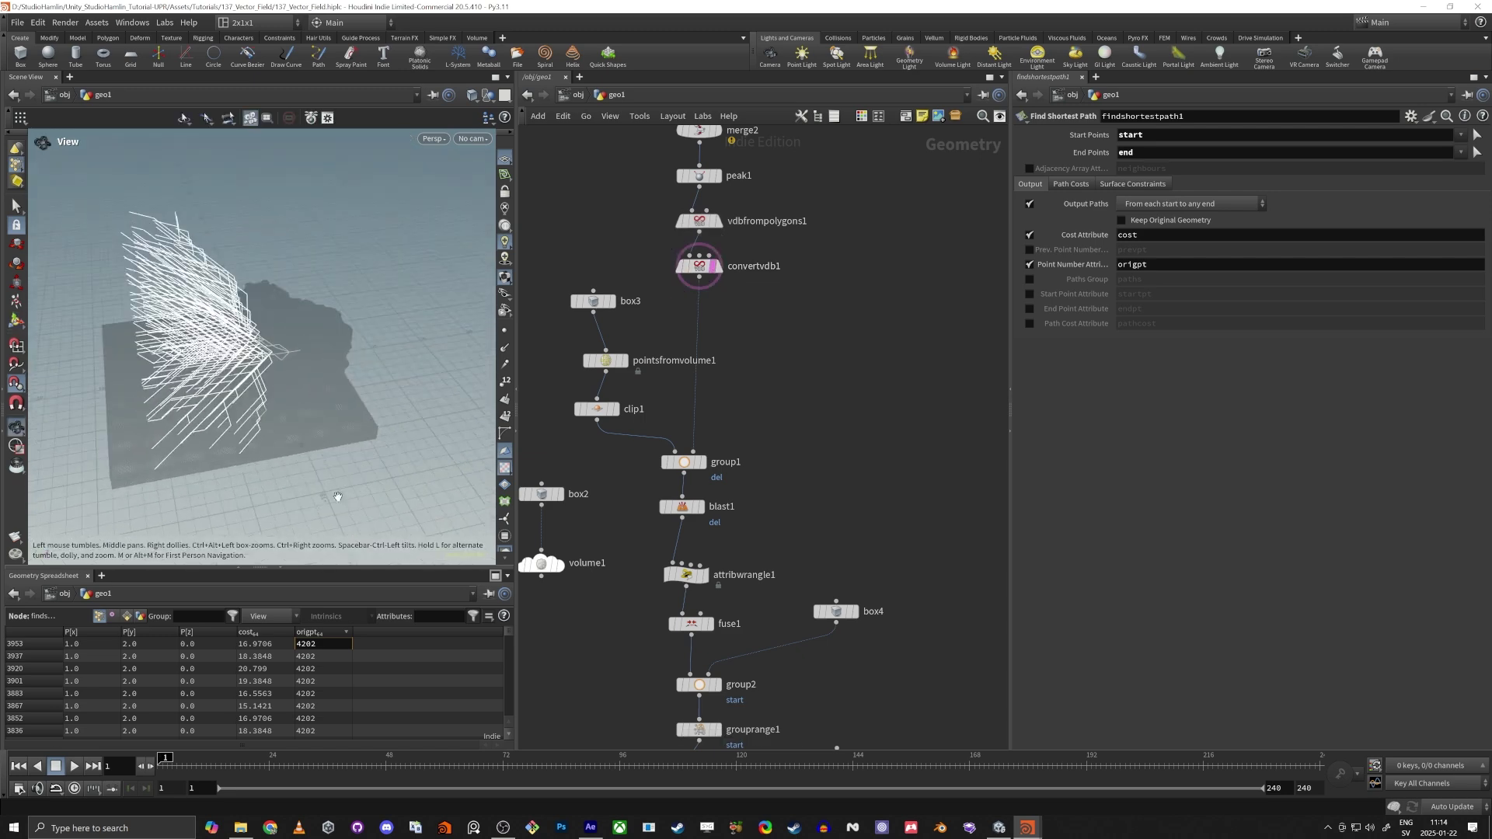
{"action": "scroll", "coordinate": [279, 383], "scroll_direction": "up", "scroll_amount": 5}
{"action": "mouse_move", "coordinate": [280, 383]}
{"action": "left_mouse_down", "text": "alt"}
{"action": "mouse_move", "coordinate": [274, 417]}
{"action": "mouse_move", "coordinate": [276, 373]}
{"action": "mouse_move", "coordinate": [244, 370]}
{"action": "mouse_move", "coordinate": [283, 363]}
{"action": "mouse_move", "coordinate": [310, 426]}
{"action": "mouse_move", "coordinate": [380, 343]}
{"action": "mouse_move", "coordinate": [307, 390]}
{"action": "mouse_move", "coordinate": [200, 355]}
{"action": "mouse_move", "coordinate": [319, 366]}
{"action": "mouse_move", "coordinate": [345, 397]}
{"action": "left_mouse_up", "text": "alt"}
{"action": "left_click", "coordinate": [725, 291], "text": "ctrl"}
{"action": "scroll", "coordinate": [350, 393], "scroll_direction": "up", "scroll_amount": 10}
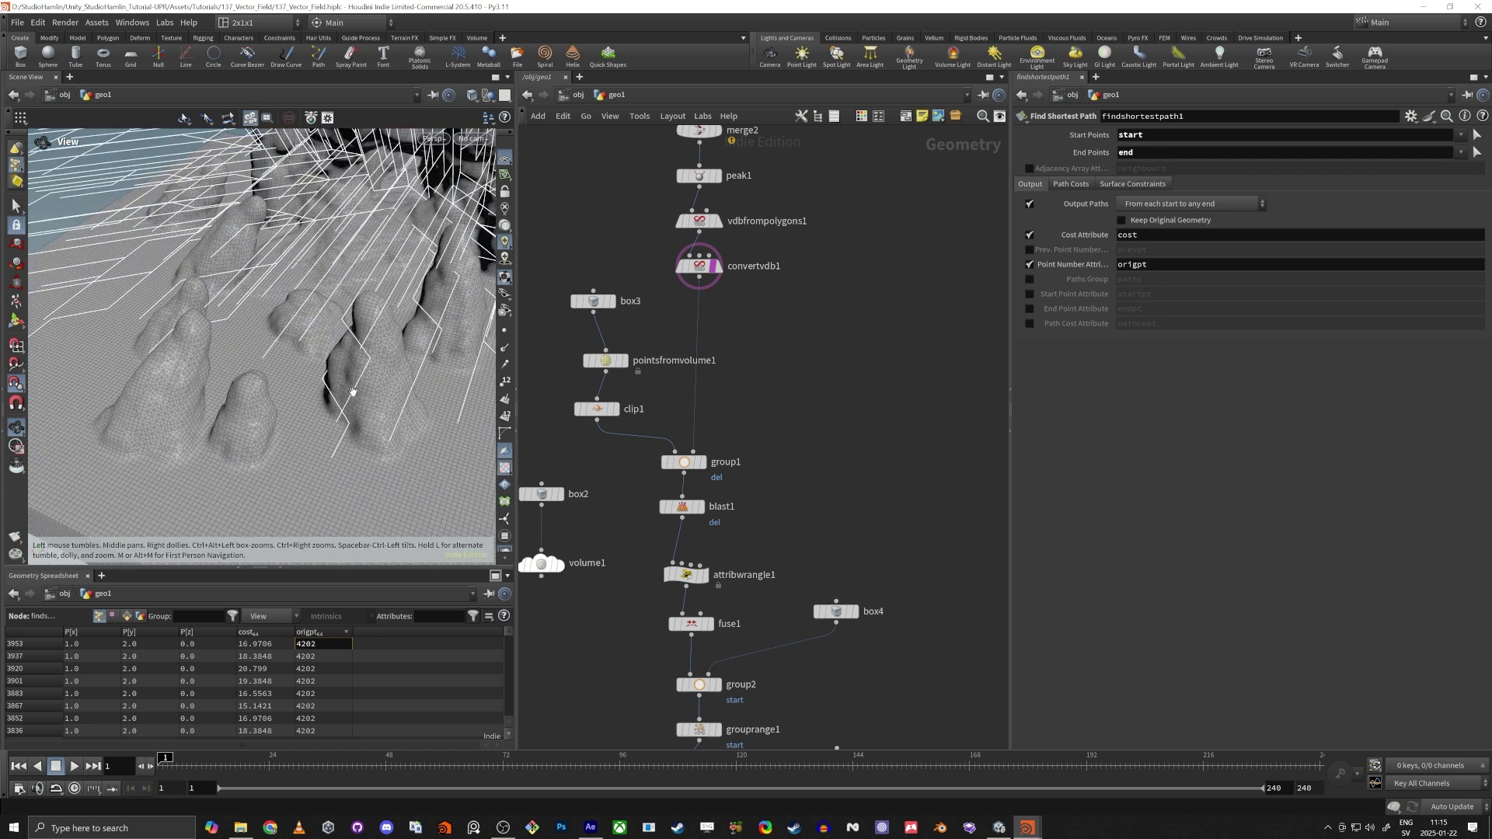
{"action": "scroll", "coordinate": [367, 369], "scroll_direction": "up", "scroll_amount": 4}
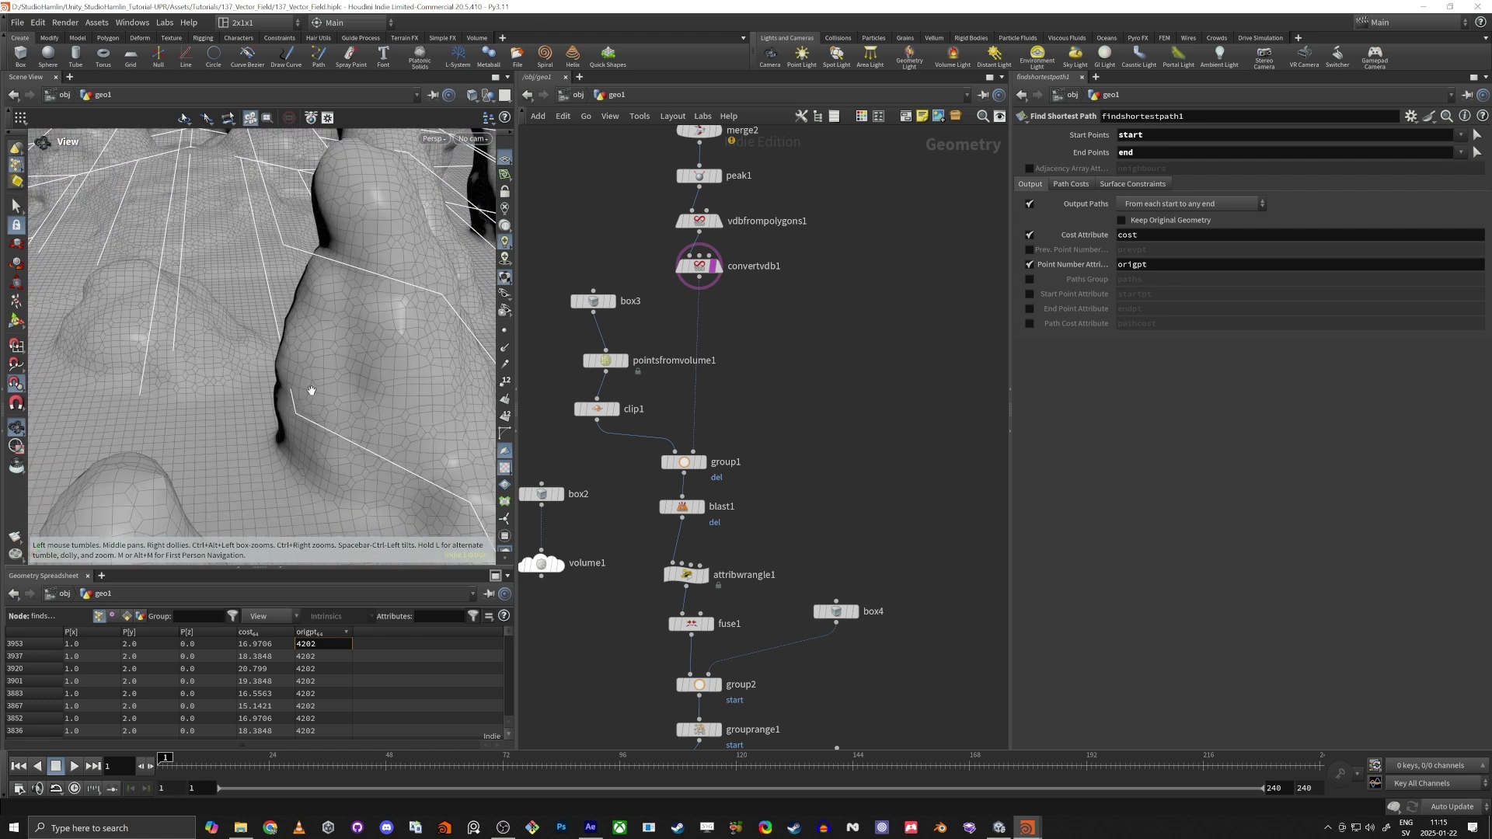
{"action": "mouse_move", "coordinate": [312, 390]}
{"action": "right_mouse_down", "text": "alt"}
{"action": "mouse_move", "coordinate": [298, 419]}
{"action": "mouse_move", "coordinate": [317, 425]}
{"action": "mouse_move", "coordinate": [324, 407]}
{"action": "right_mouse_up", "text": "alt"}
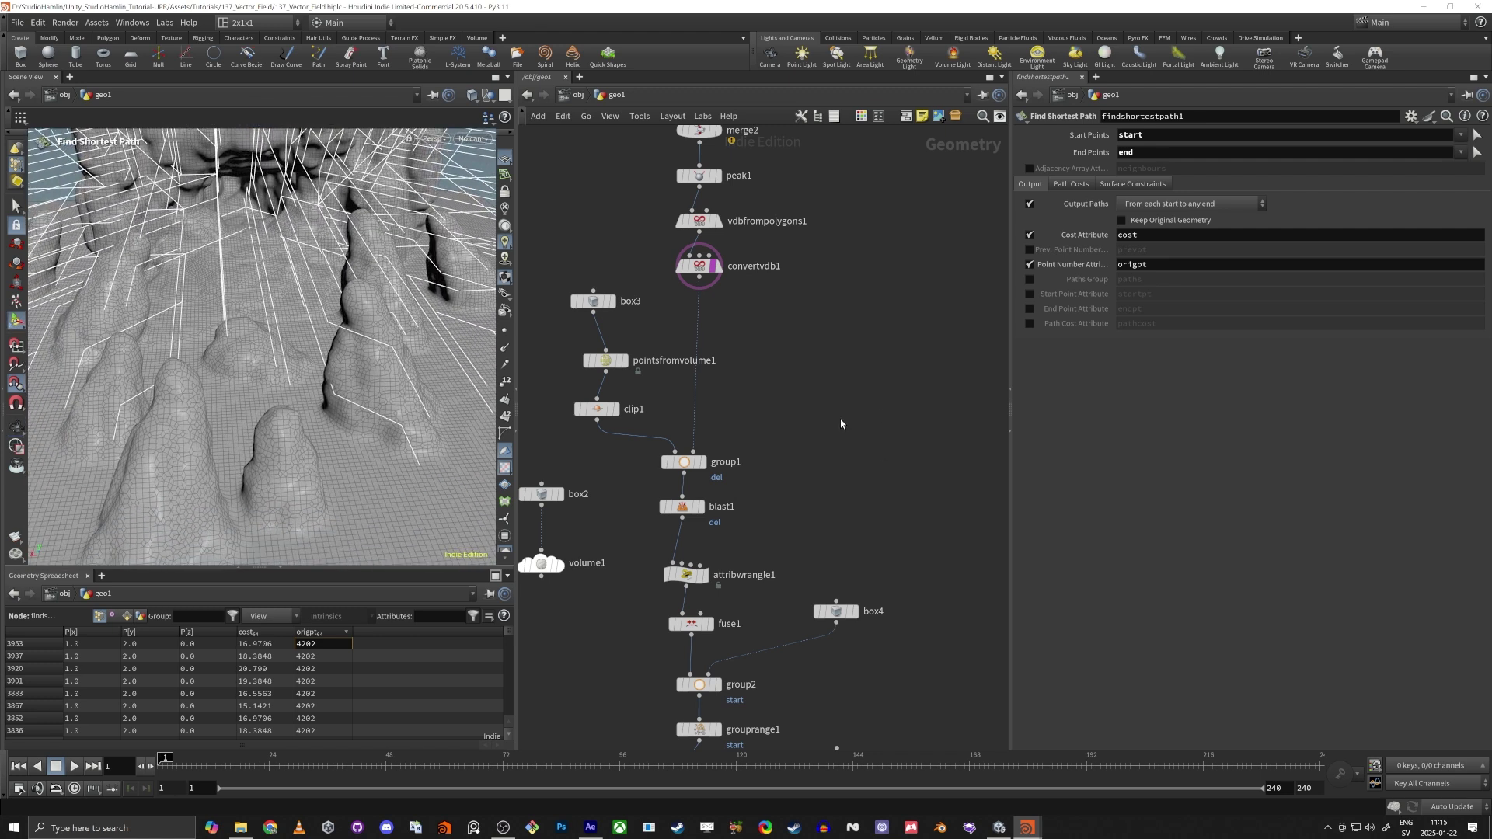
Set pointsfromvolume1's Point Separation to 0.5 and check the denser paths against the cave mesh
{"action": "scroll", "coordinate": [699, 349], "scroll_direction": "up", "scroll_amount": 4}
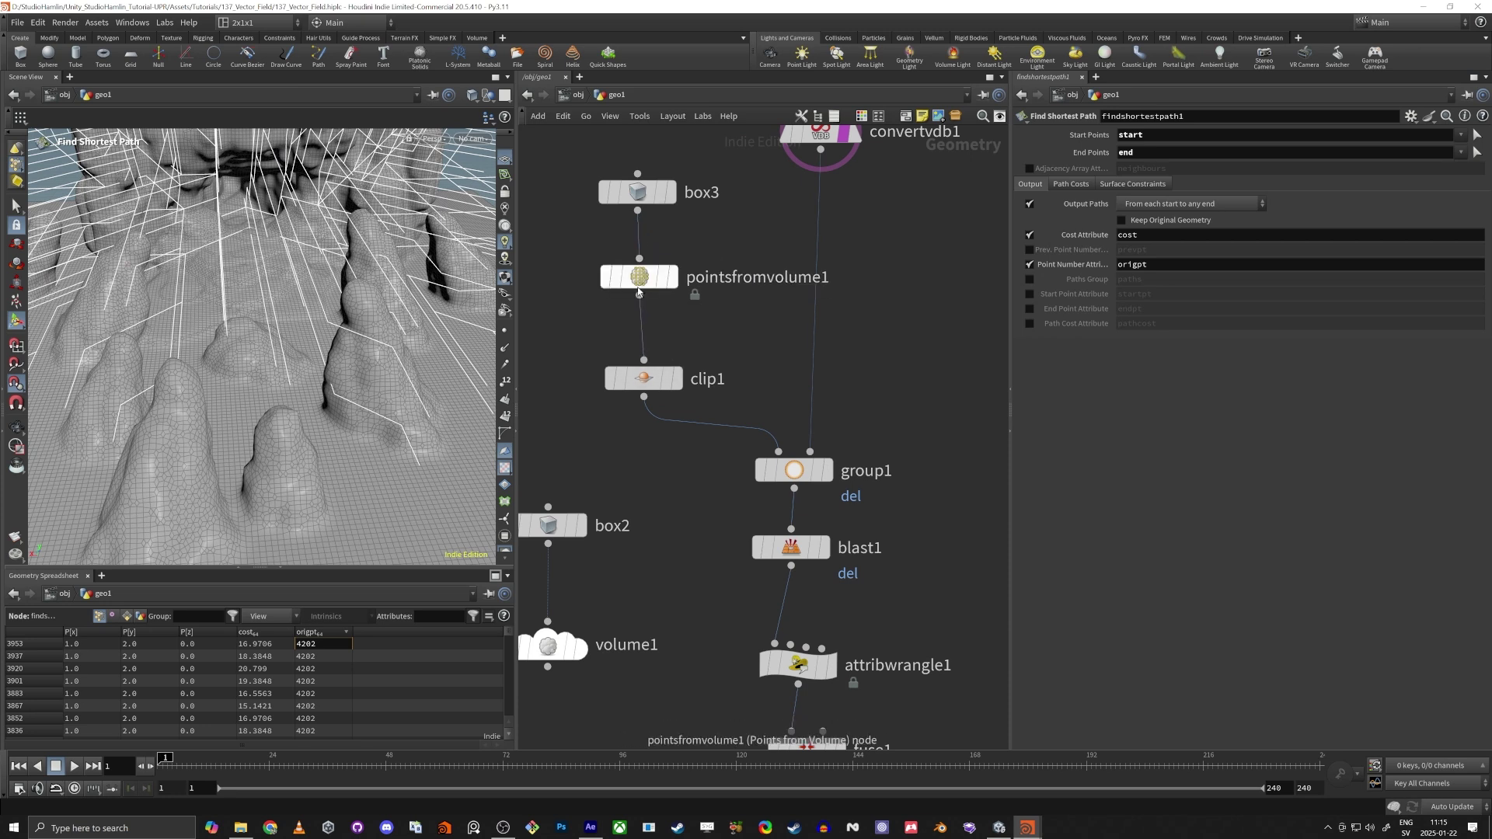
{"action": "left_click", "coordinate": [637, 288]}
{"action": "double_click", "coordinate": [1145, 206]}
{"action": "type", "text": "0.5"}
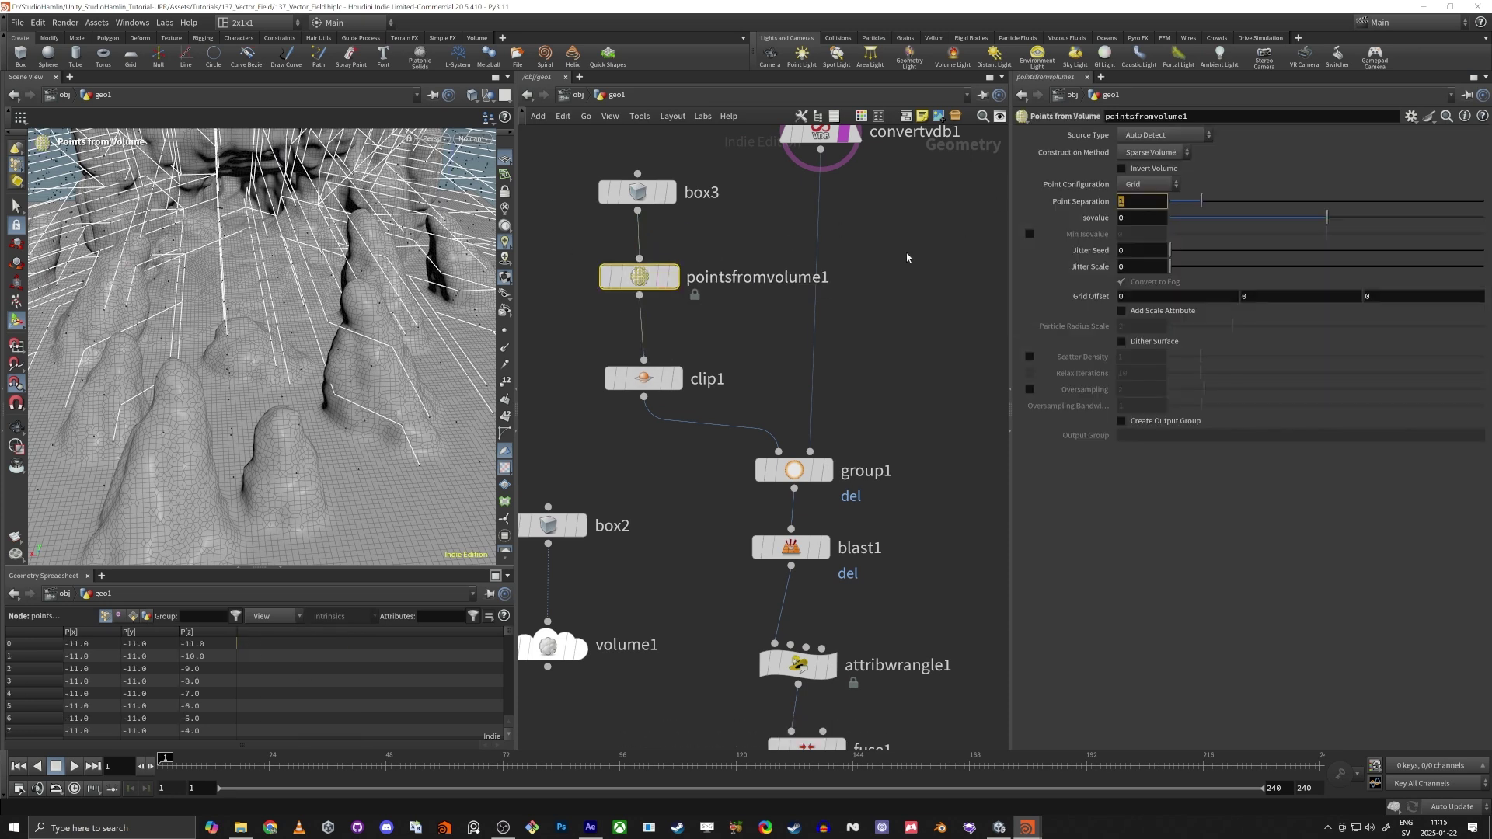
{"action": "key", "text": "Return"}
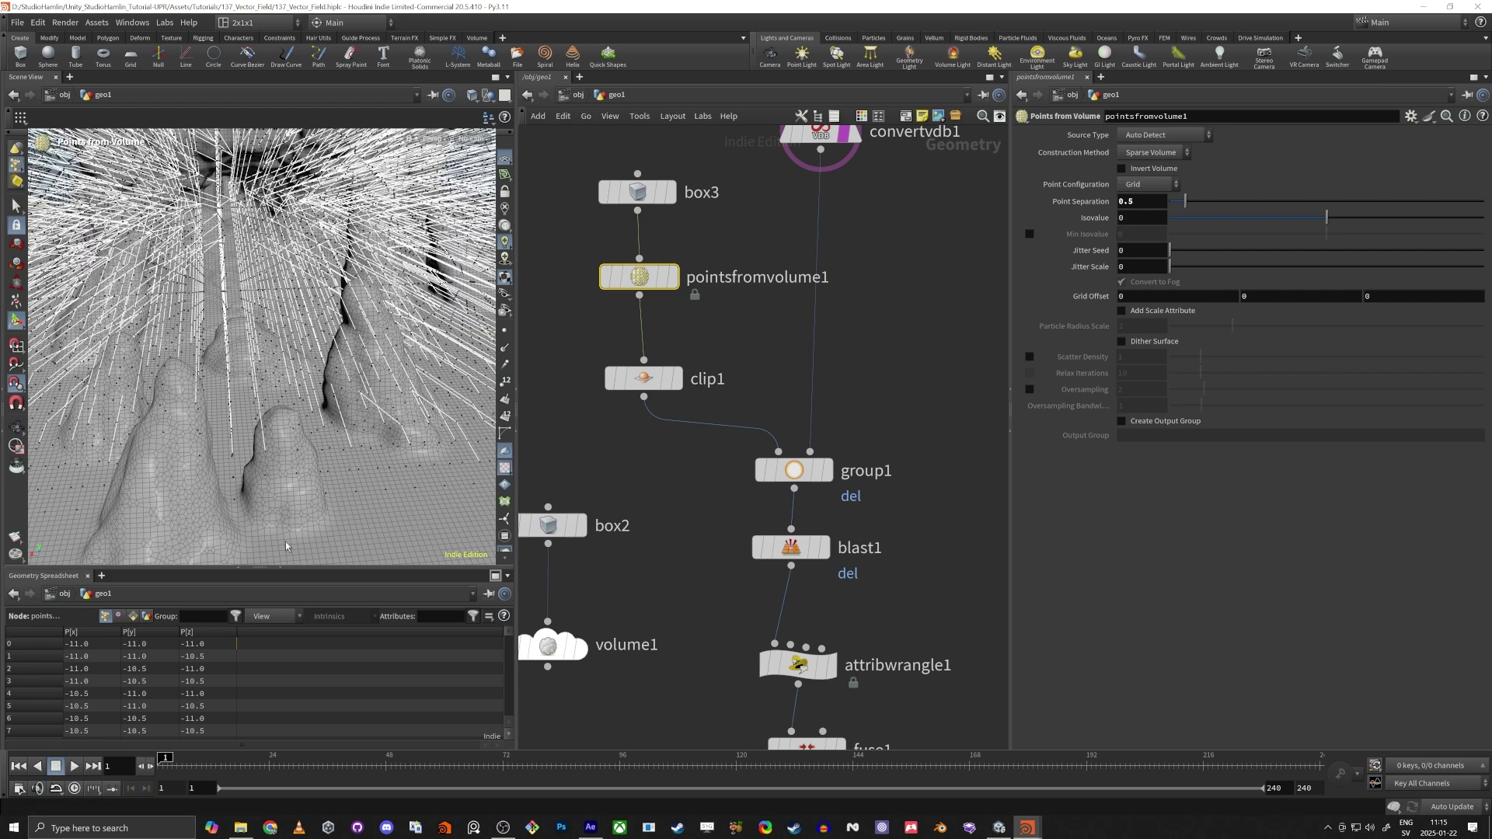
{"action": "left_click", "coordinate": [656, 484]}
{"action": "left_click_drag", "start_coordinate": [400, 405], "coordinate": [362, 363], "text": "alt"}
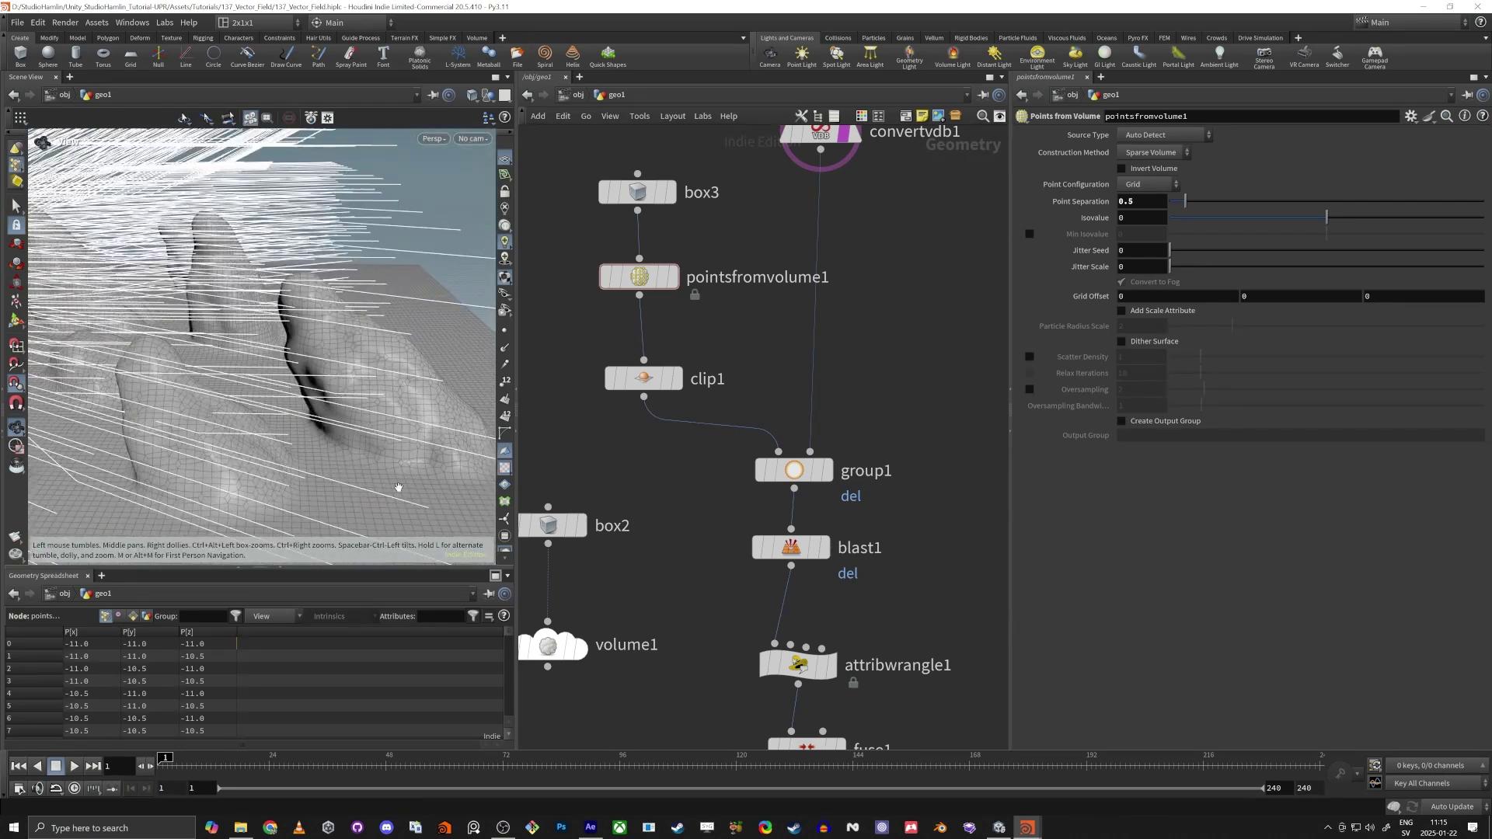
Display blast1 and inspect the remaining grid points around and inside the rock formations
{"action": "middle_click_drag", "start_coordinate": [569, 495], "coordinate": [627, 376]}
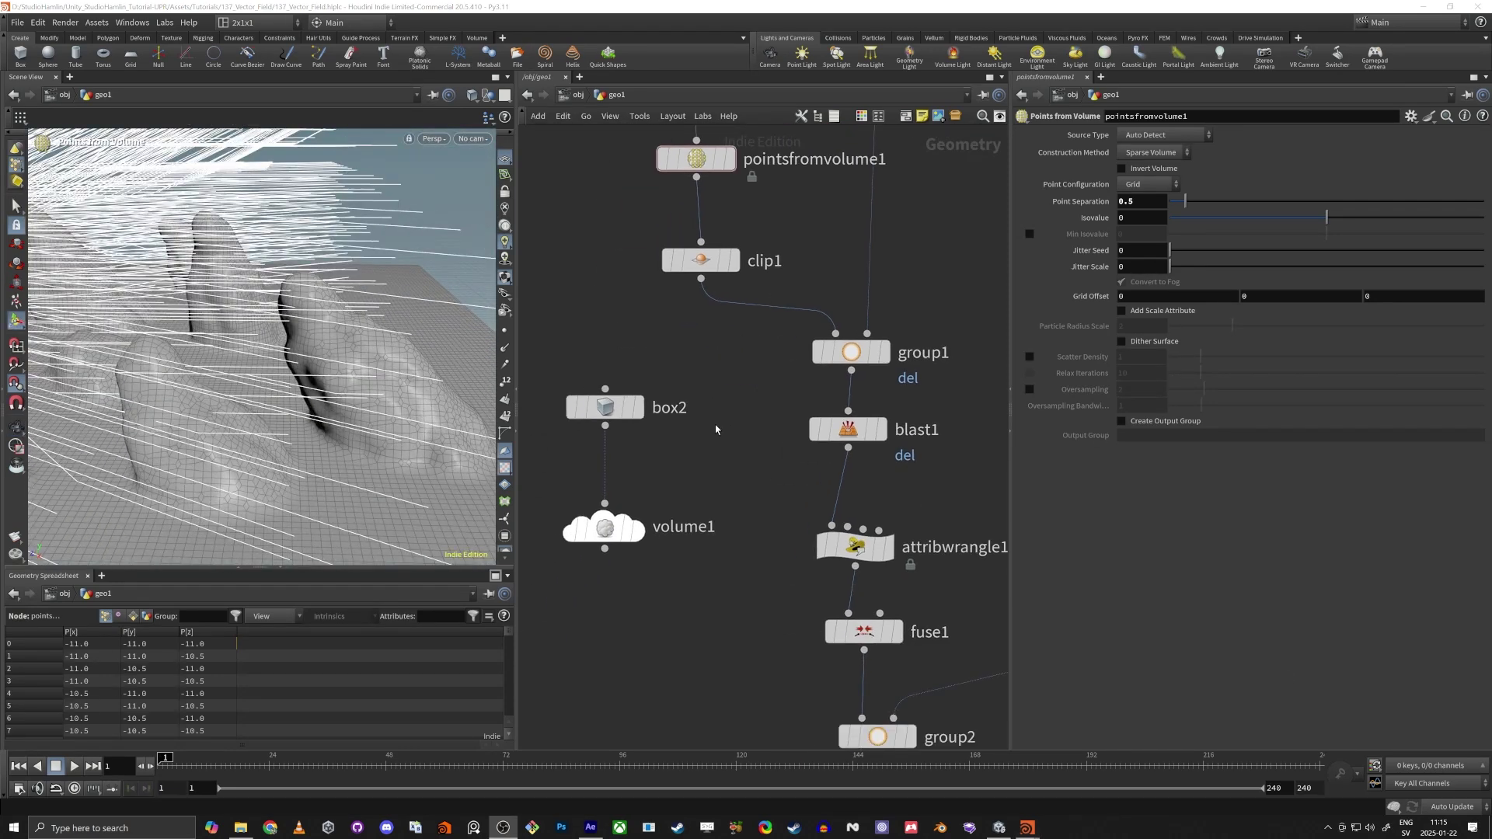
{"action": "scroll", "coordinate": [699, 388], "scroll_direction": "down", "scroll_amount": 3}
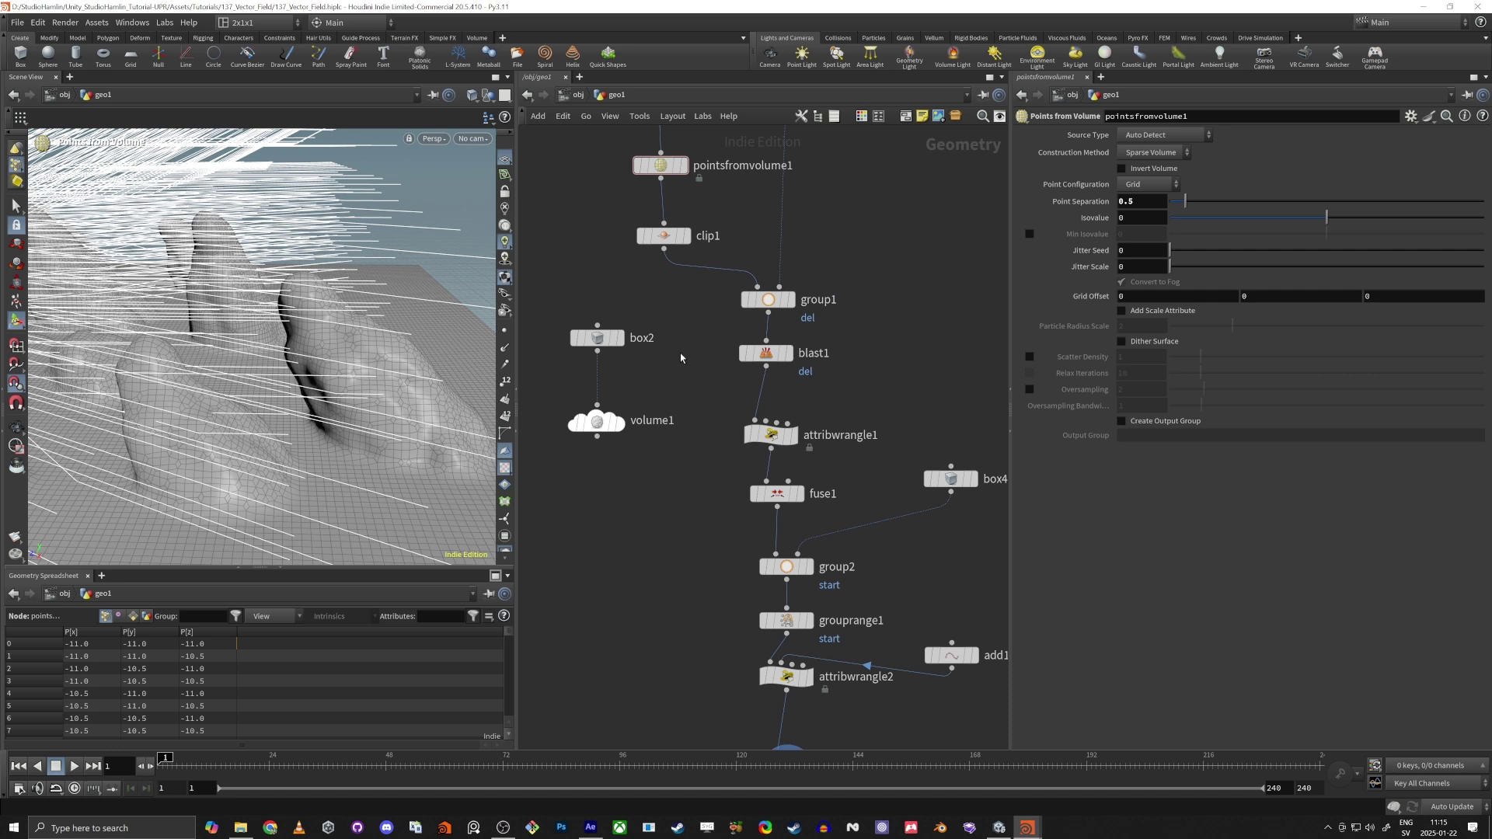
{"action": "middle_click_drag", "start_coordinate": [679, 353], "coordinate": [656, 279]}
{"action": "left_click", "coordinate": [761, 280]}
{"action": "left_click", "coordinate": [745, 281]}
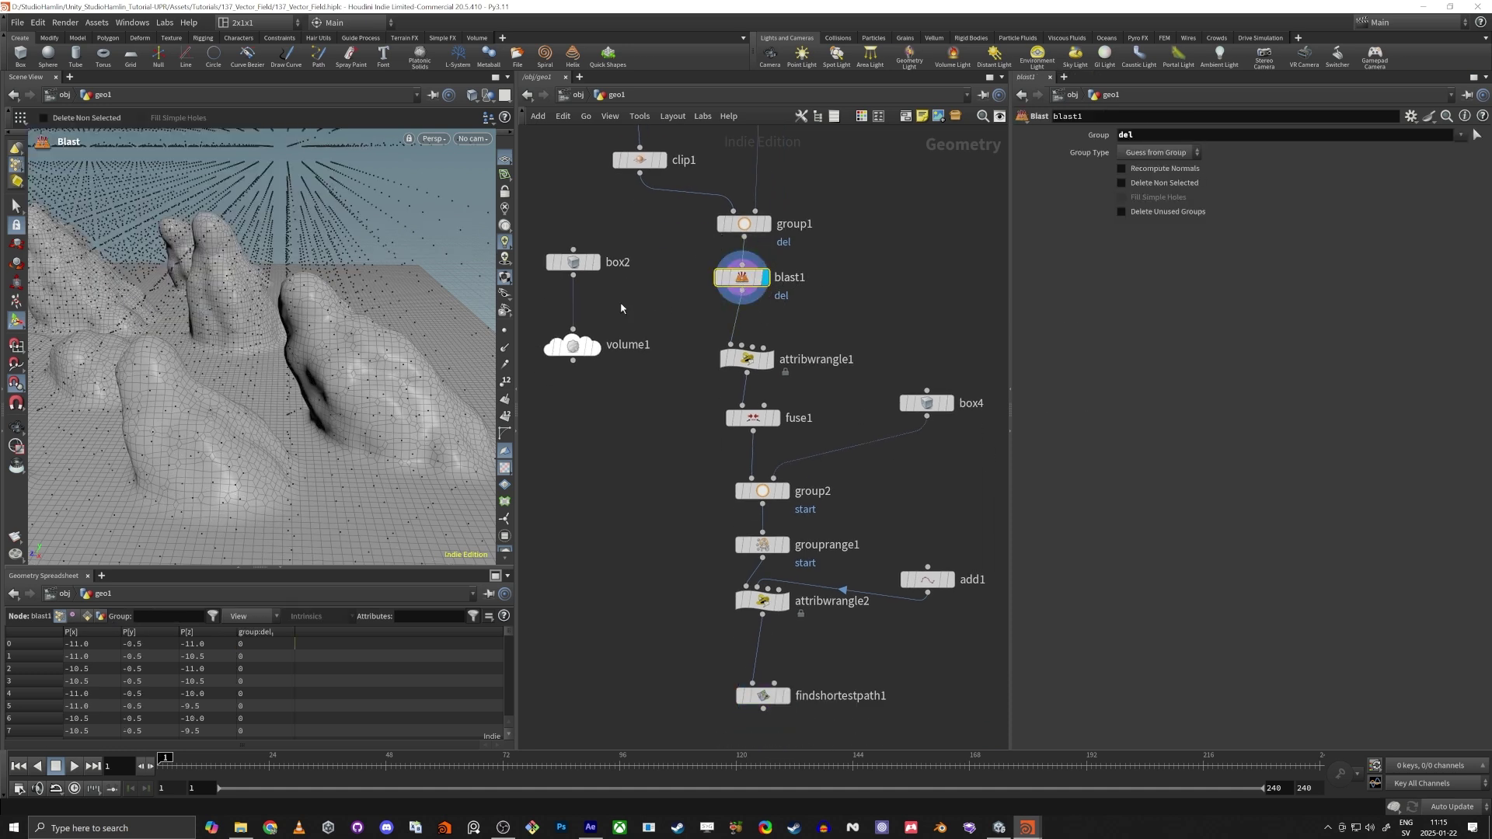
{"action": "left_click_drag", "start_coordinate": [319, 309], "coordinate": [299, 359], "text": "alt"}
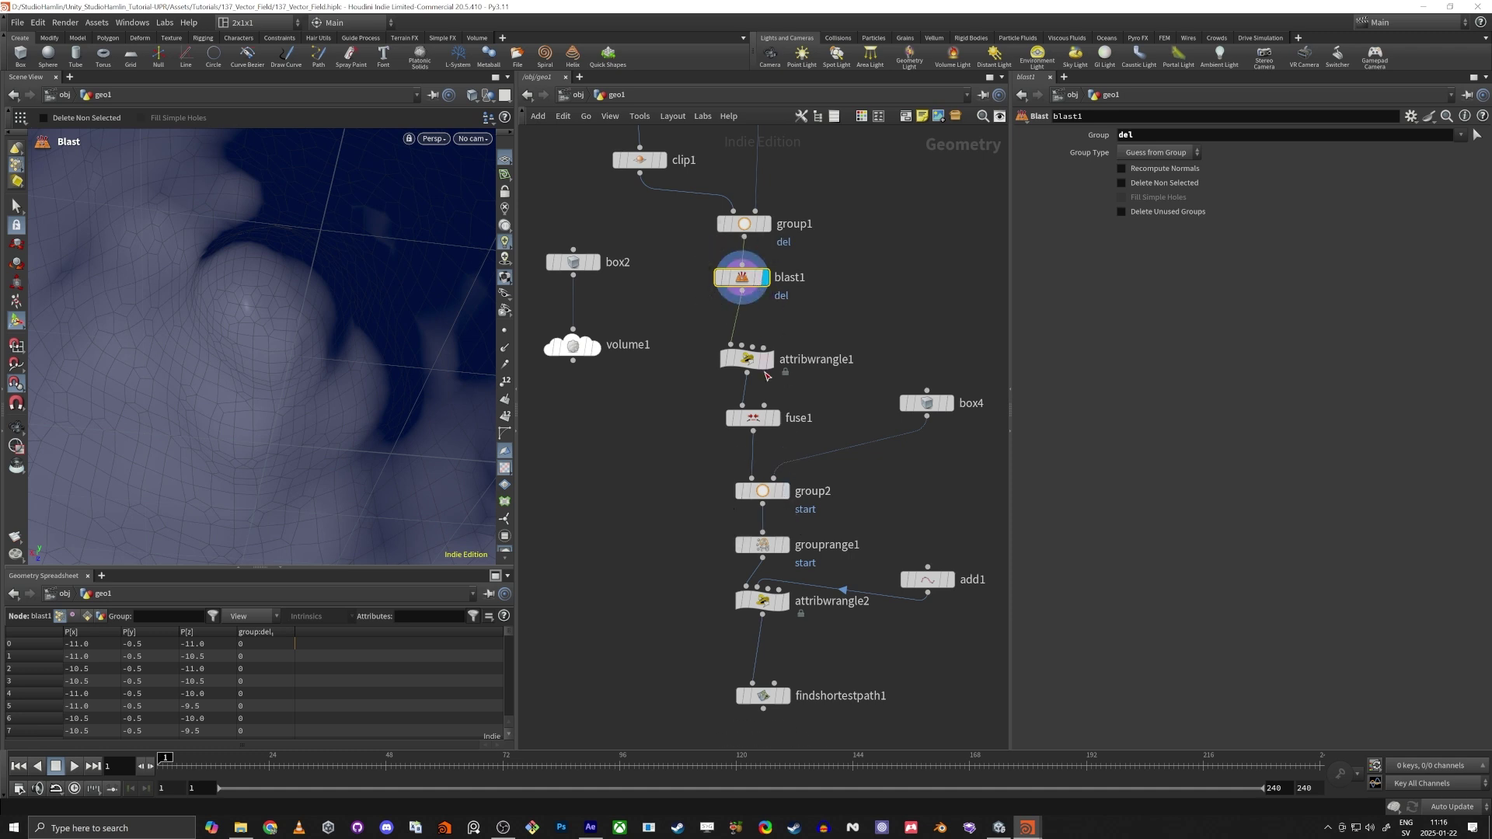
Display attribwrangle2 and examine the point connection lines inside the cave mesh
{"action": "left_click", "coordinate": [785, 600]}
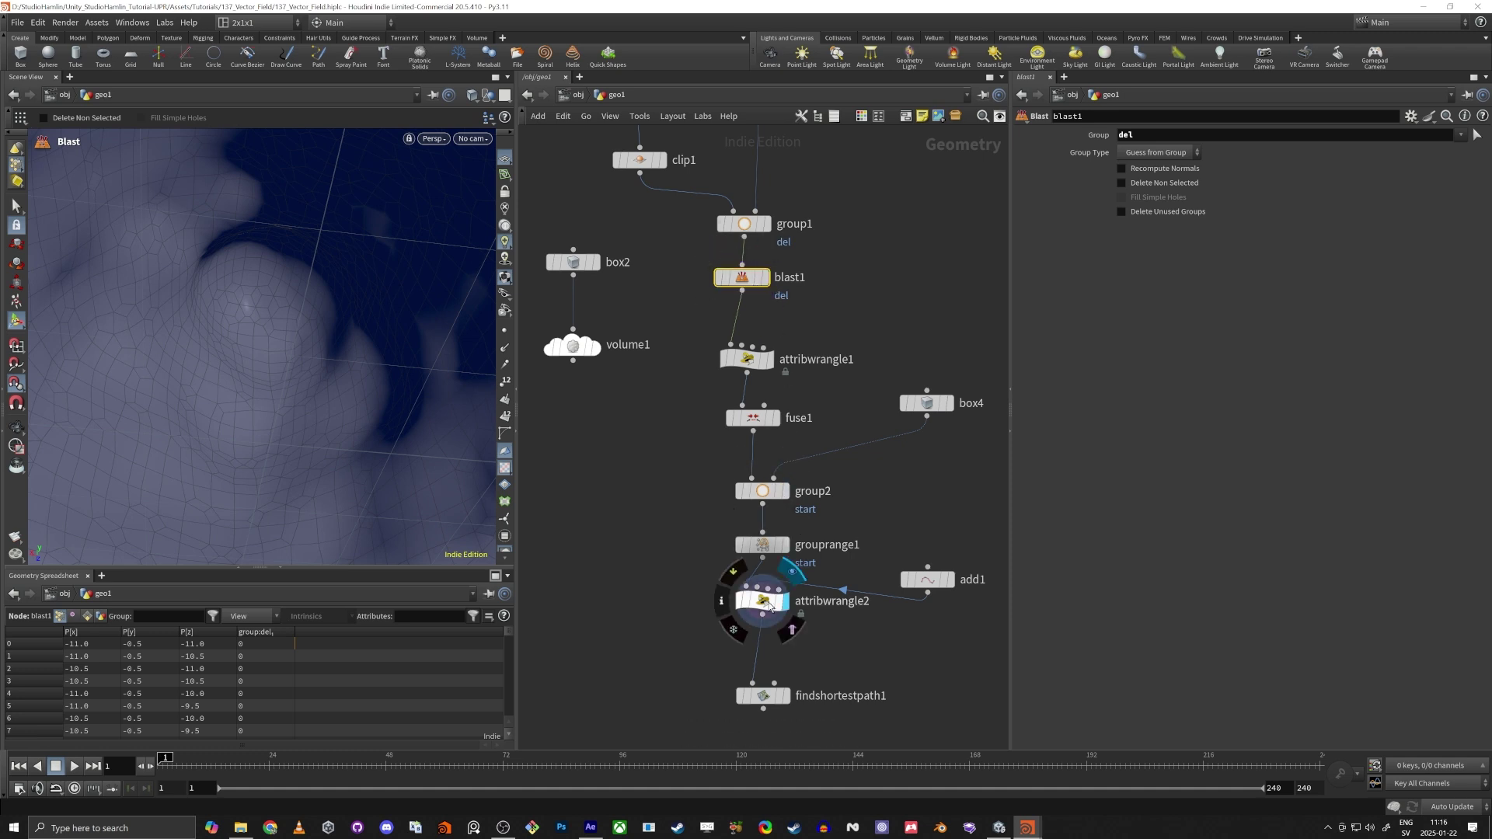
{"action": "mouse_move", "coordinate": [399, 413]}
{"action": "left_mouse_down", "text": "alt"}
{"action": "mouse_move", "coordinate": [393, 357]}
{"action": "mouse_move", "coordinate": [412, 400]}
{"action": "left_mouse_up", "text": "alt"}
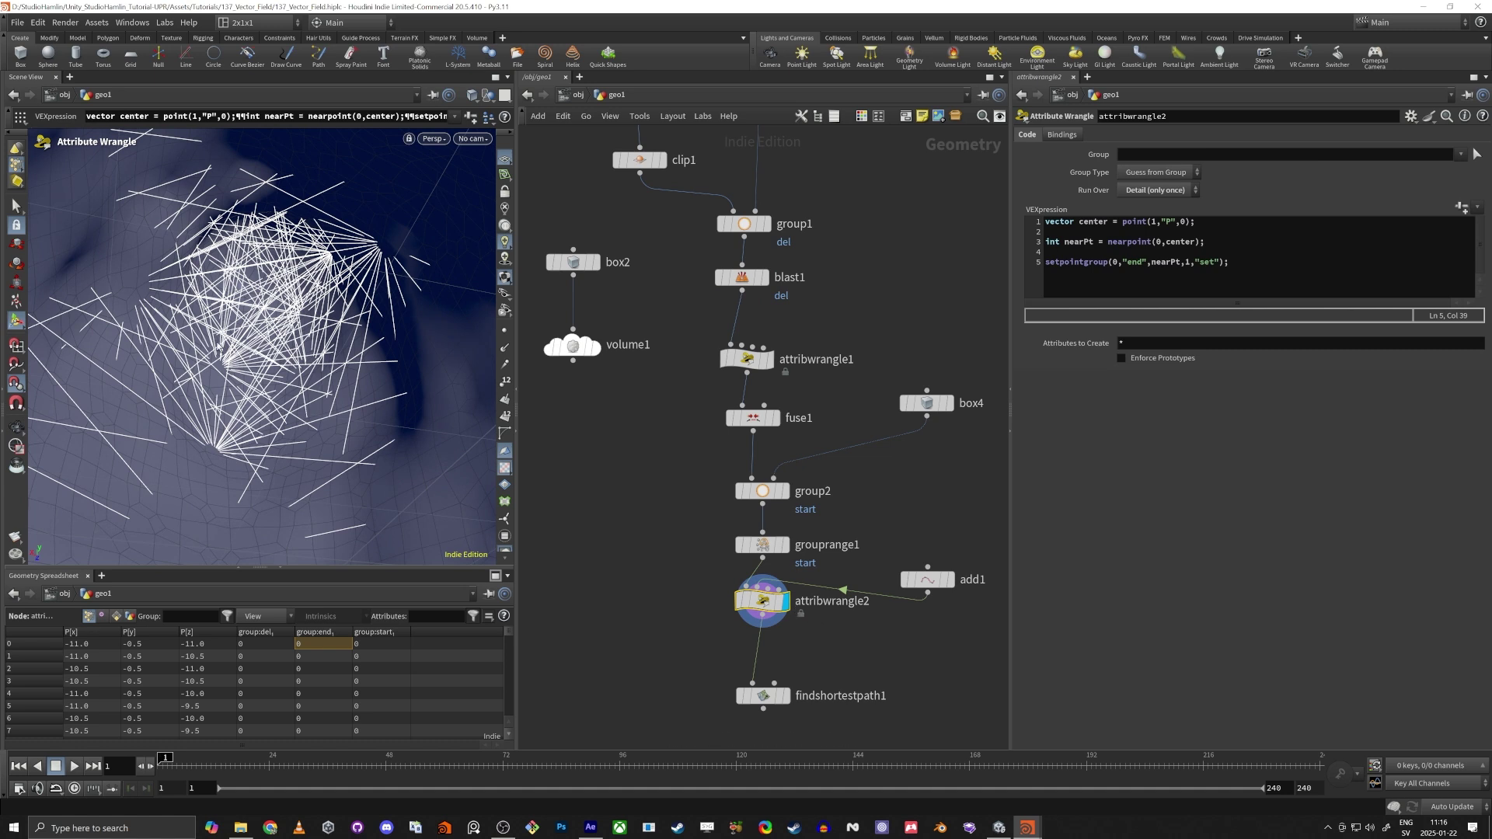
{"action": "mouse_move", "coordinate": [220, 348]}
{"action": "left_mouse_down", "text": "alt"}
{"action": "mouse_move", "coordinate": [277, 364]}
{"action": "mouse_move", "coordinate": [211, 339]}
{"action": "left_mouse_up", "text": "alt"}
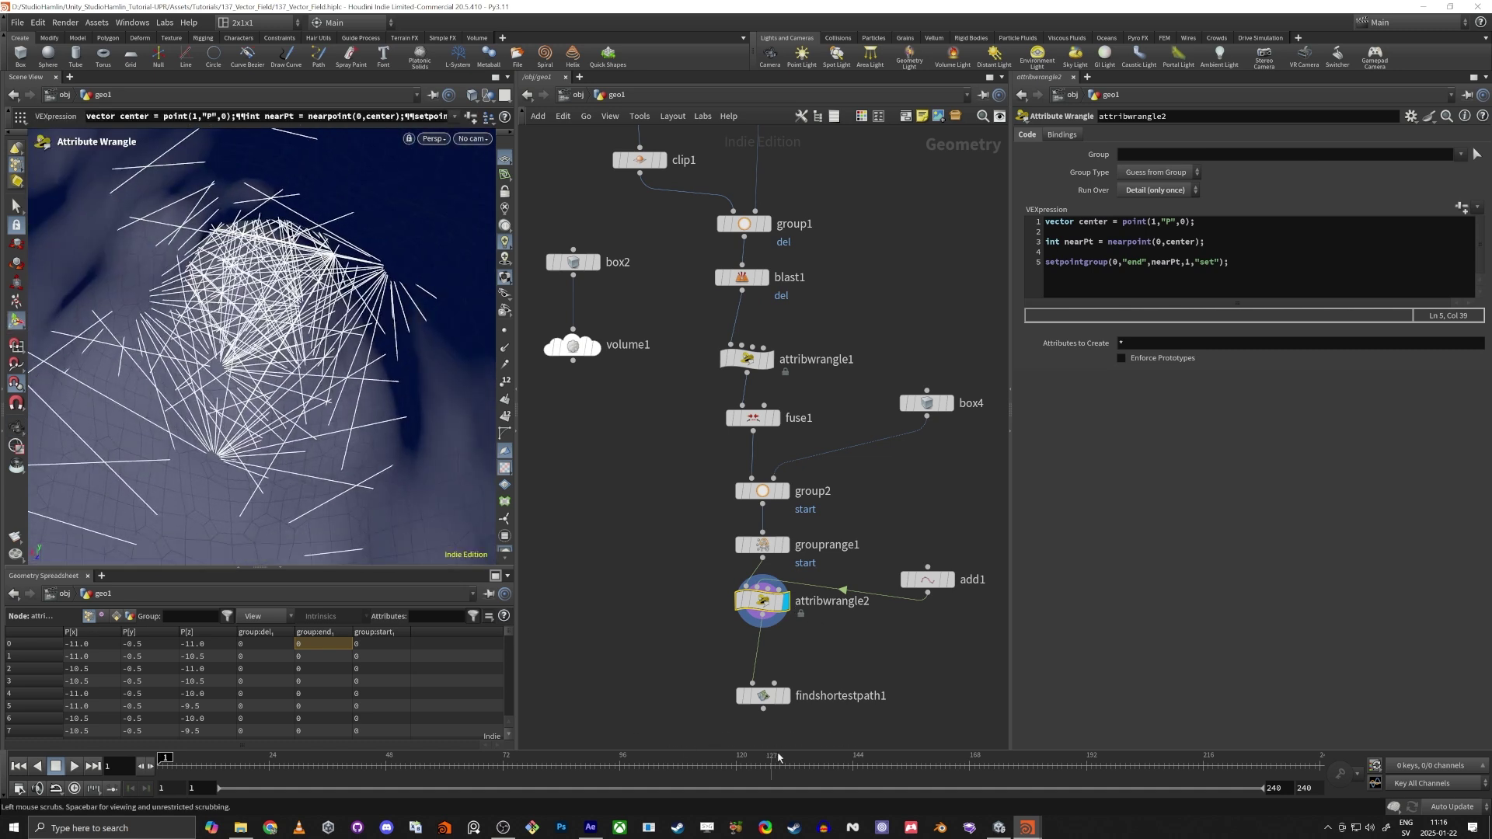
Display findshortestpath1 and examine from inside and outside the mesh where its paths intersect the cave walls
{"action": "left_click", "coordinate": [785, 694]}
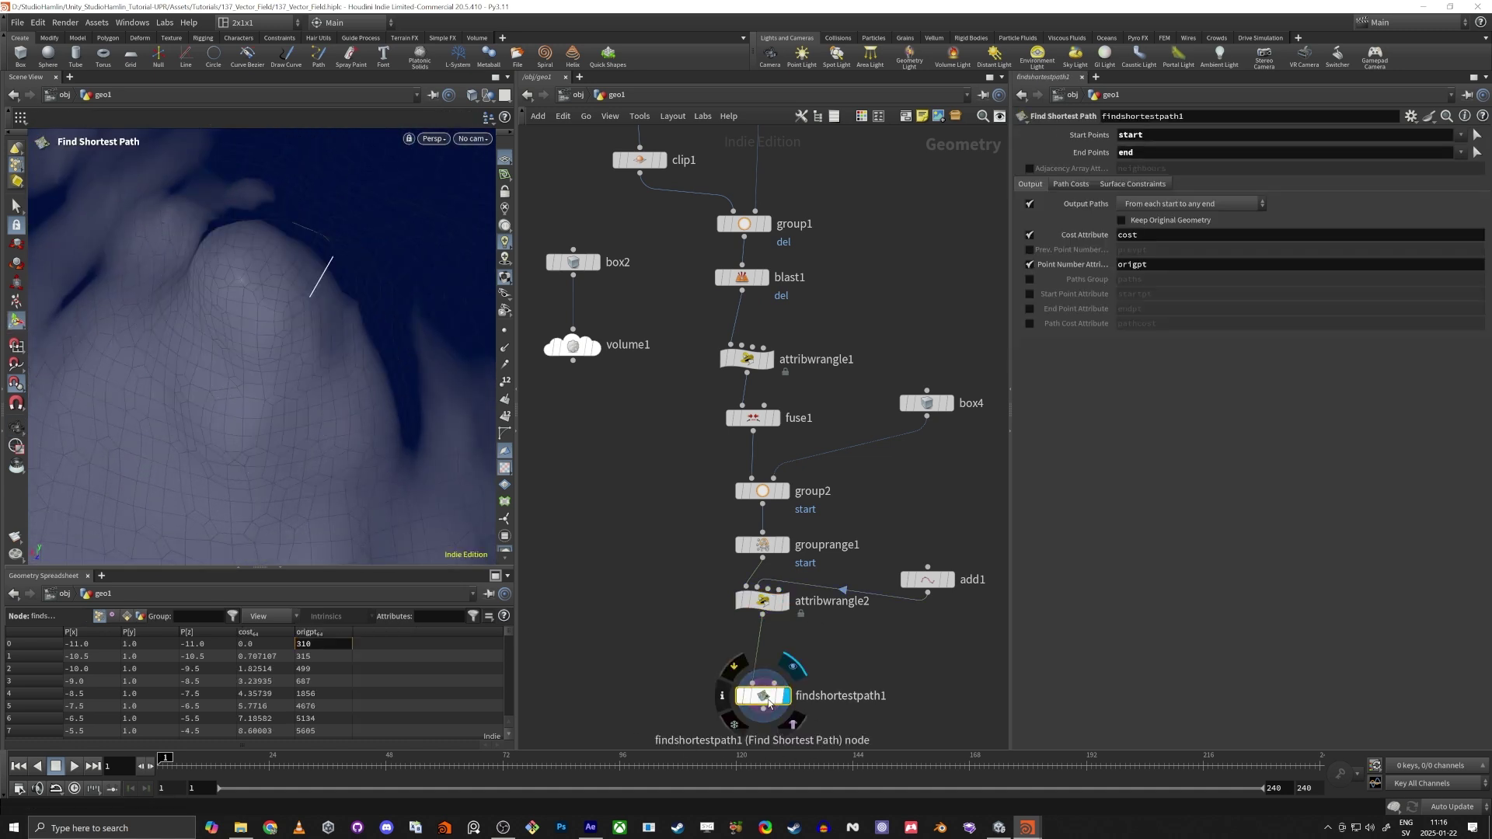
{"action": "left_click_drag", "start_coordinate": [238, 295], "coordinate": [280, 300], "text": "alt"}
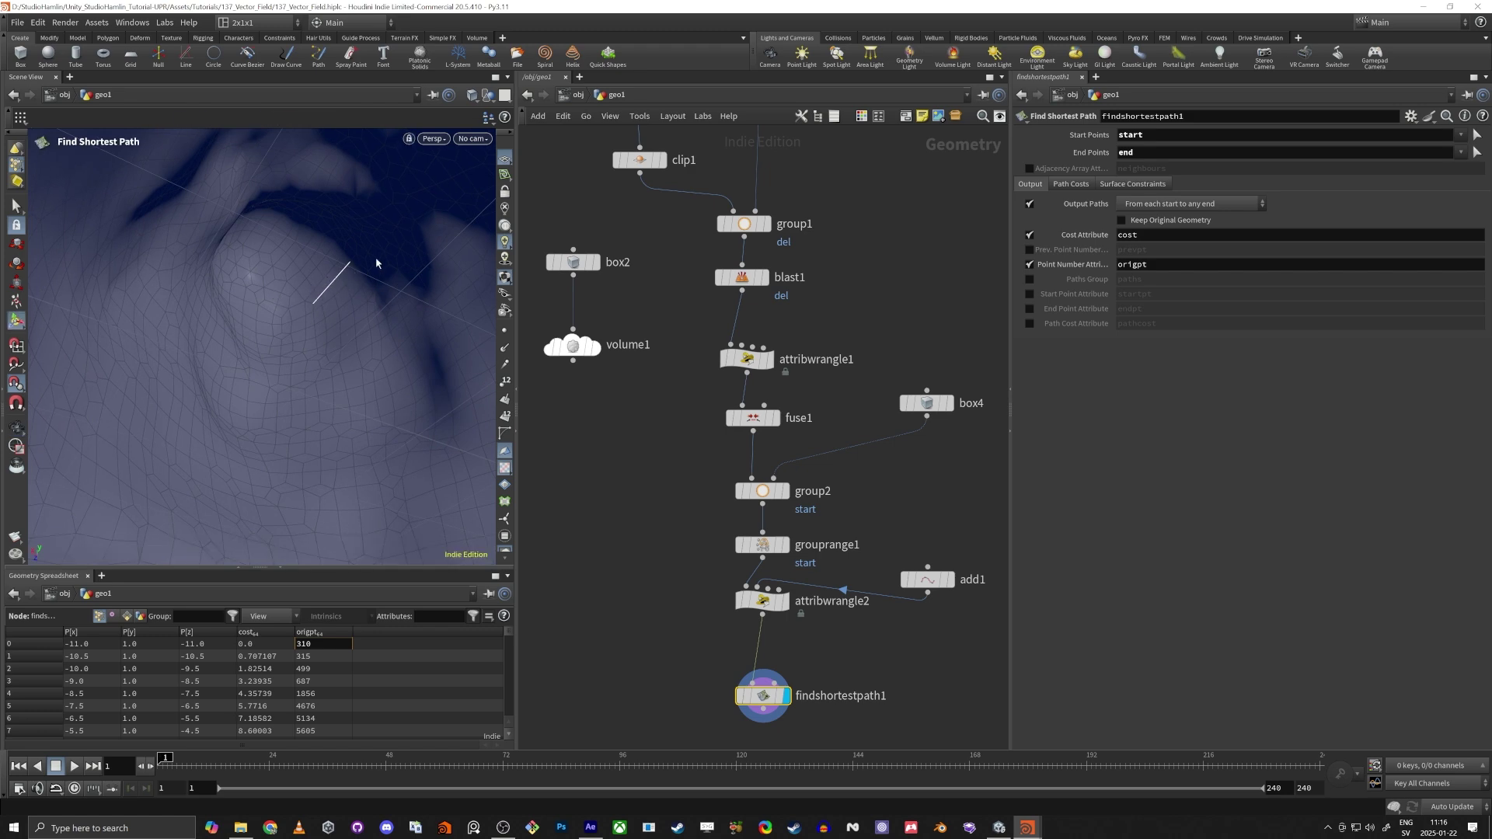
{"action": "left_click_drag", "start_coordinate": [376, 263], "coordinate": [378, 357], "text": "alt"}
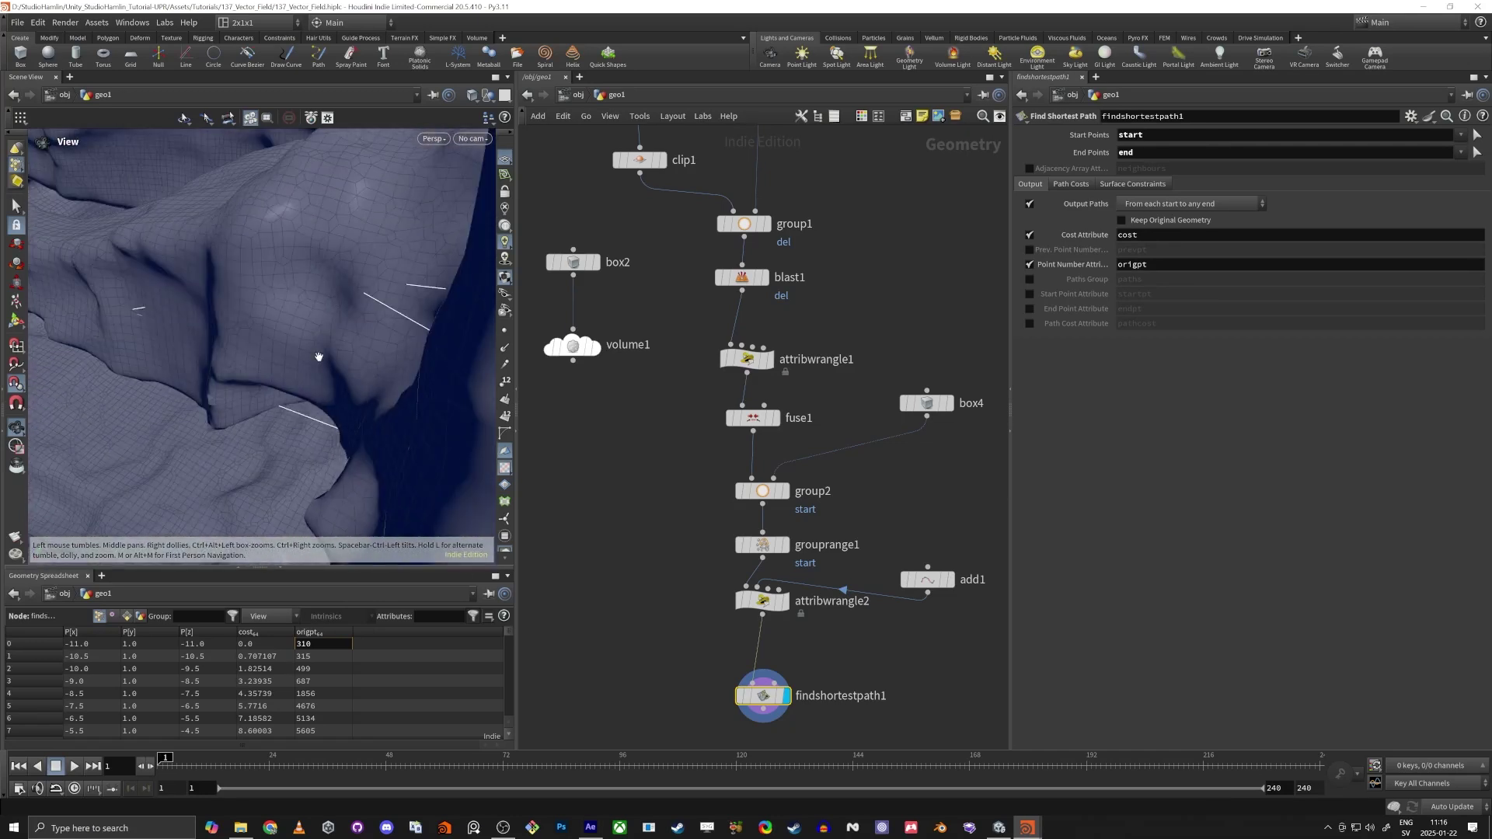
{"action": "left_click_drag", "start_coordinate": [278, 428], "coordinate": [310, 393]}
{"action": "scroll", "coordinate": [306, 406], "scroll_direction": "up", "scroll_amount": 3}
{"action": "scroll", "coordinate": [306, 406], "scroll_direction": "down", "scroll_amount": 4}
{"action": "middle_click_drag", "start_coordinate": [306, 407], "coordinate": [289, 342]}
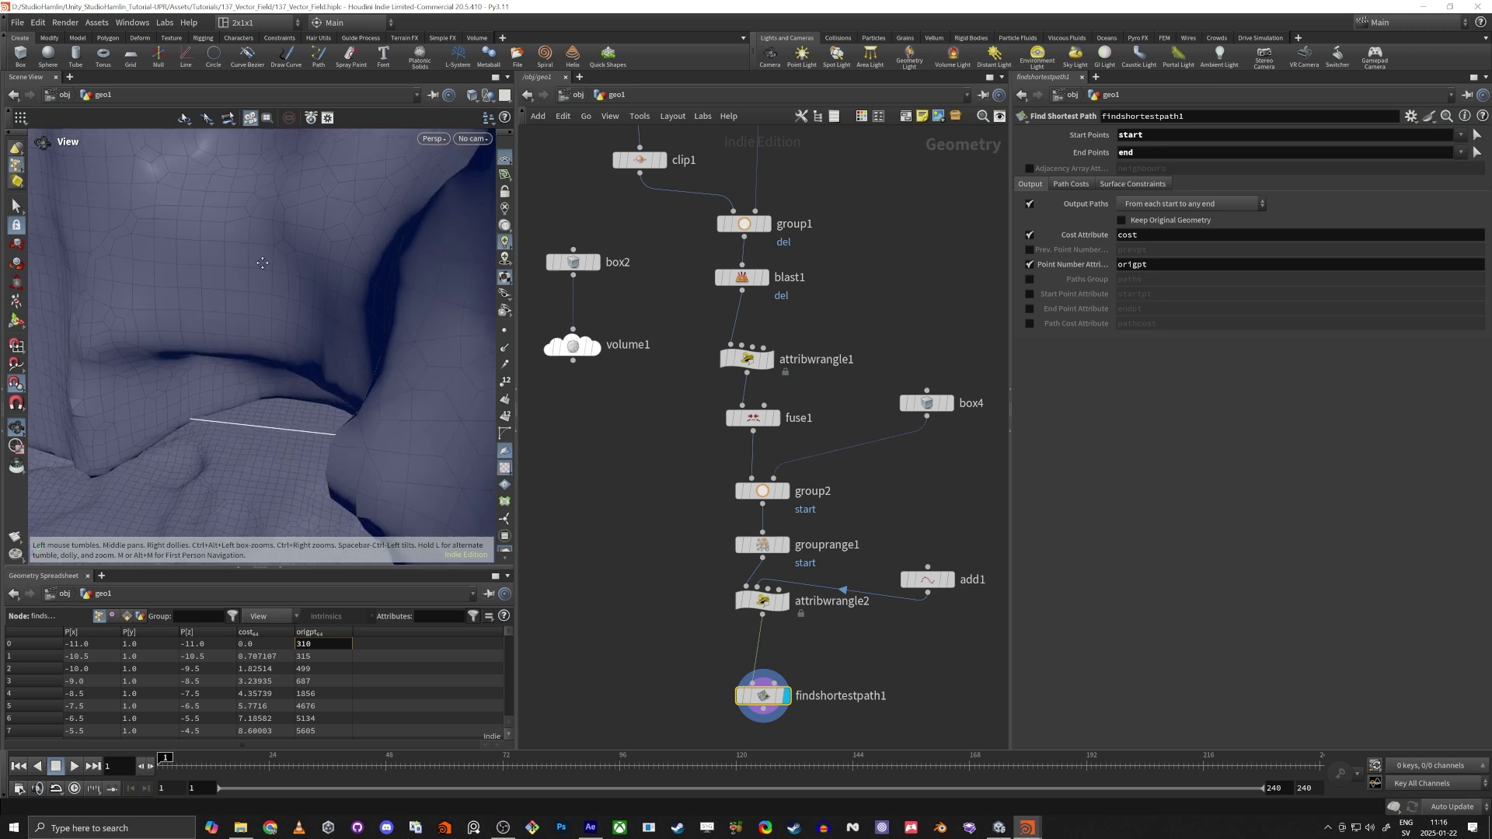
{"action": "mouse_move", "coordinate": [290, 342]}
{"action": "left_mouse_down"}
{"action": "mouse_move", "coordinate": [208, 357]}
{"action": "mouse_move", "coordinate": [293, 356]}
{"action": "left_mouse_up"}
{"action": "scroll", "coordinate": [208, 356], "scroll_direction": "up", "scroll_amount": 5}
{"action": "scroll", "coordinate": [208, 357], "scroll_direction": "down", "scroll_amount": 6}
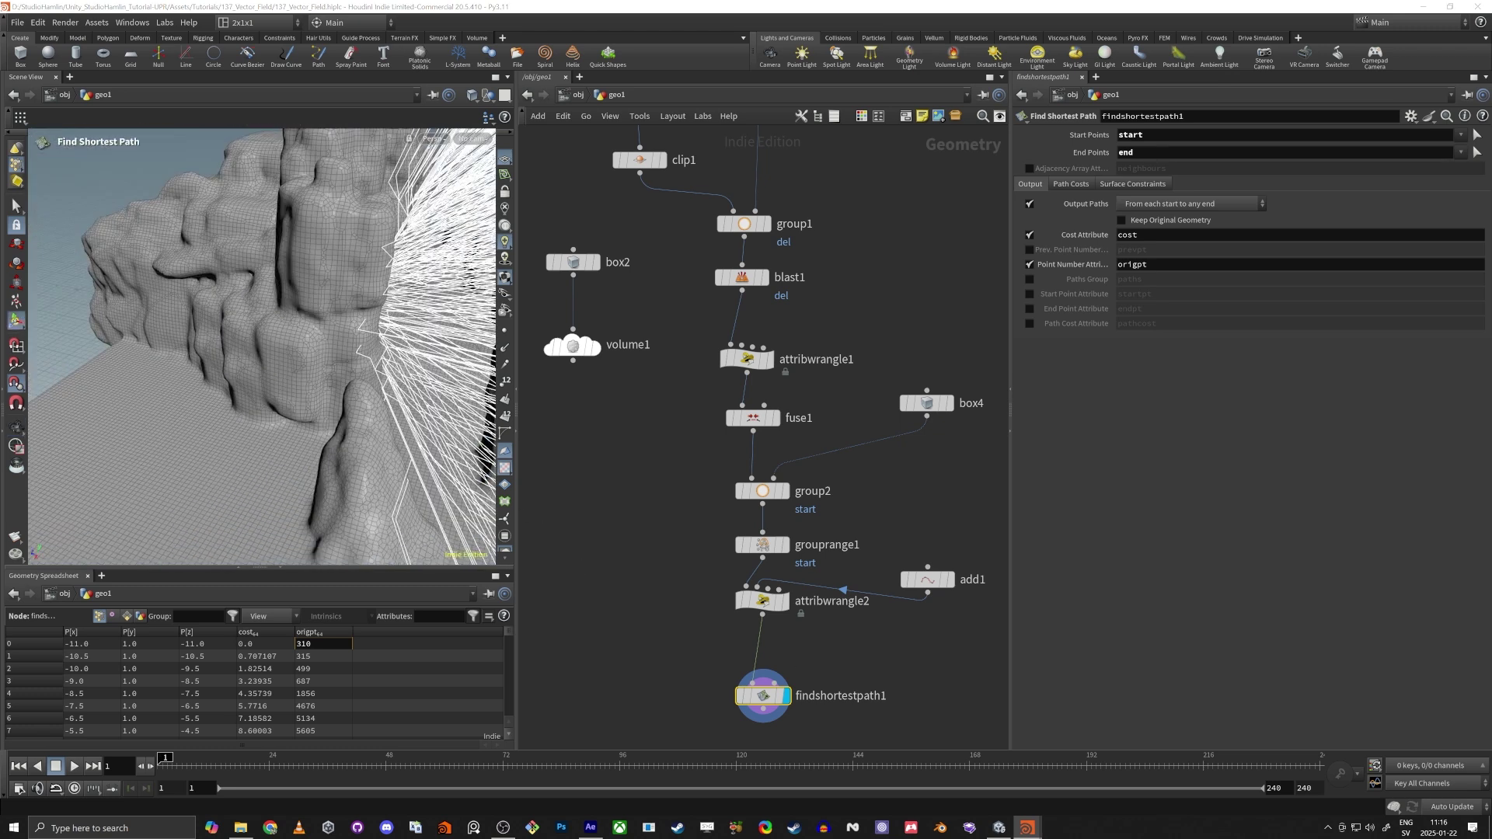